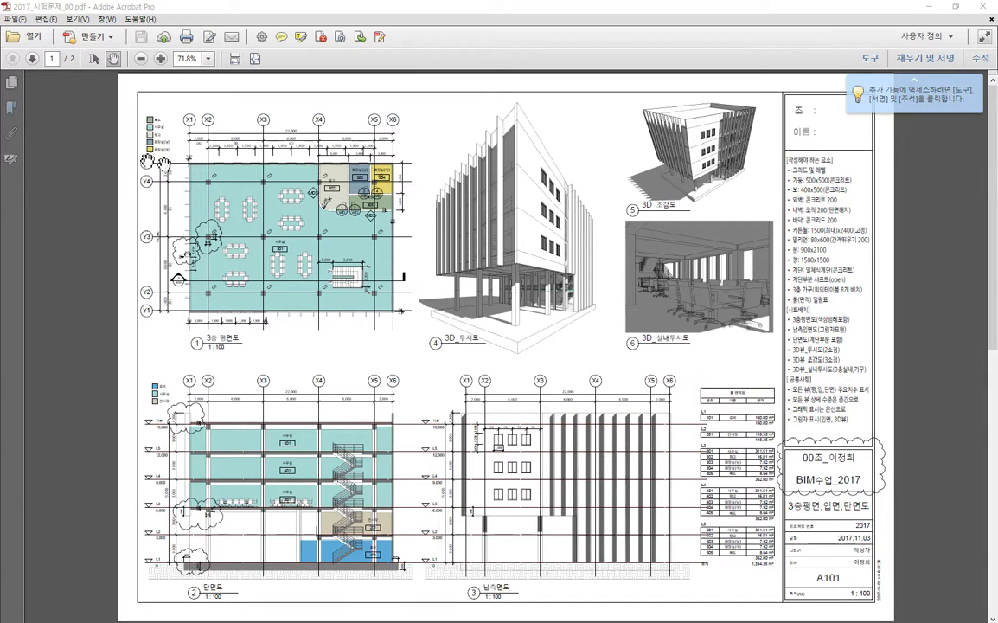
Examine the third-floor plan in the exam PDF, especially the exterior wall corners on grid X1 at Y1 and Y5.
{"action": "scroll", "coordinate": [202, 194], "scroll_direction": "up", "scroll_amount": 3, "text": "ctrl"}
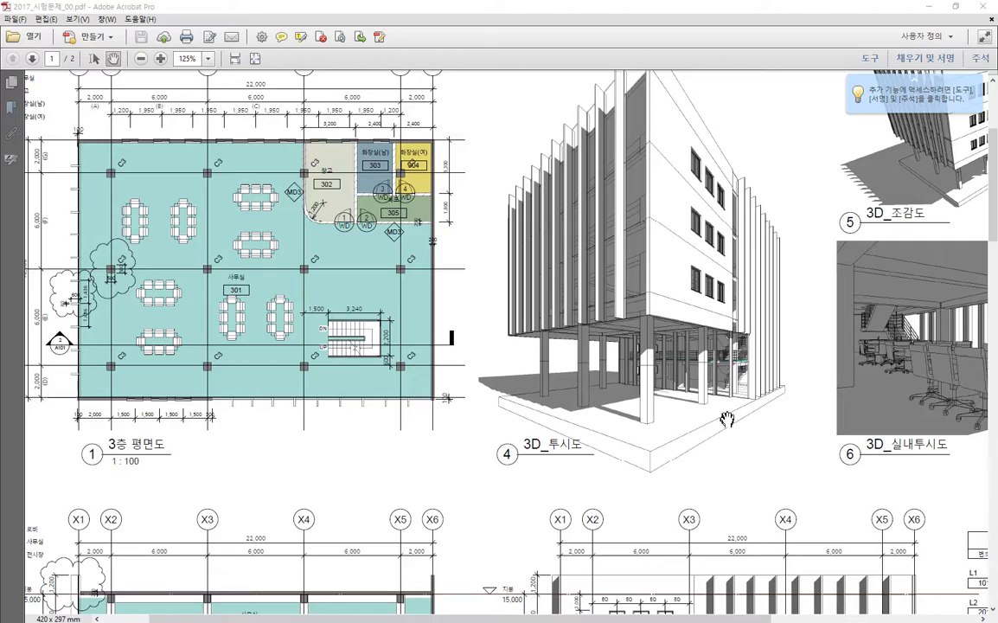
{"action": "left_click_drag", "start_coordinate": [656, 377], "coordinate": [407, 354]}
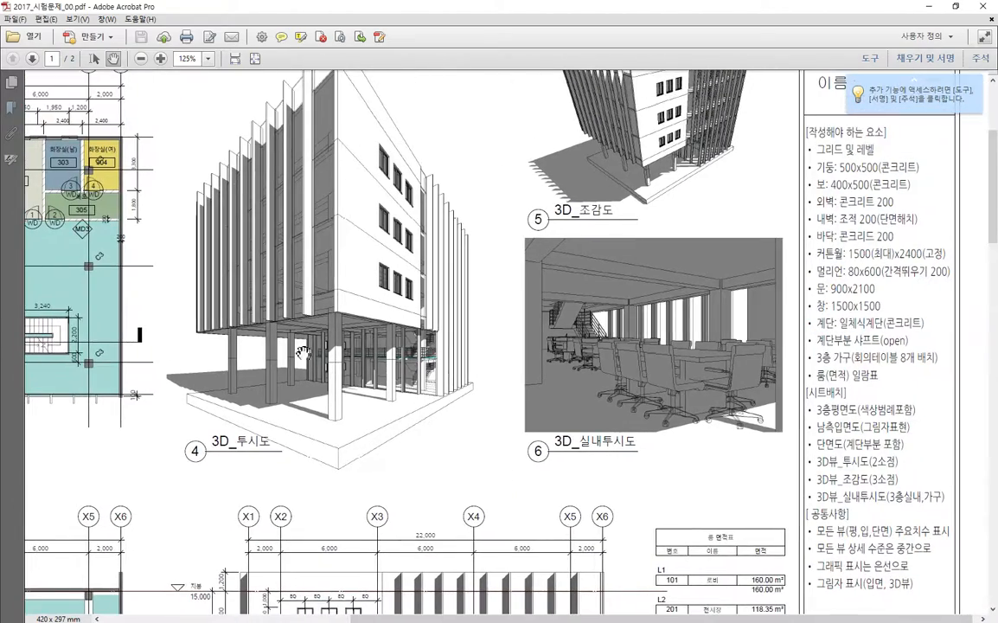
{"action": "left_click_drag", "start_coordinate": [544, 353], "coordinate": [928, 397]}
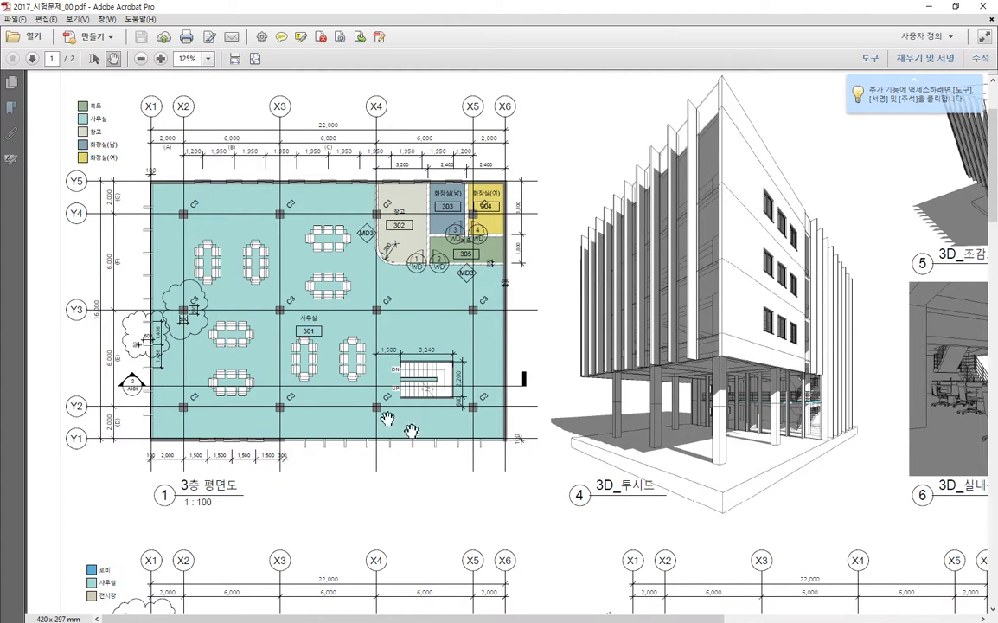
{"action": "scroll", "coordinate": [145, 458], "scroll_direction": "up", "scroll_amount": 8, "text": "ctrl"}
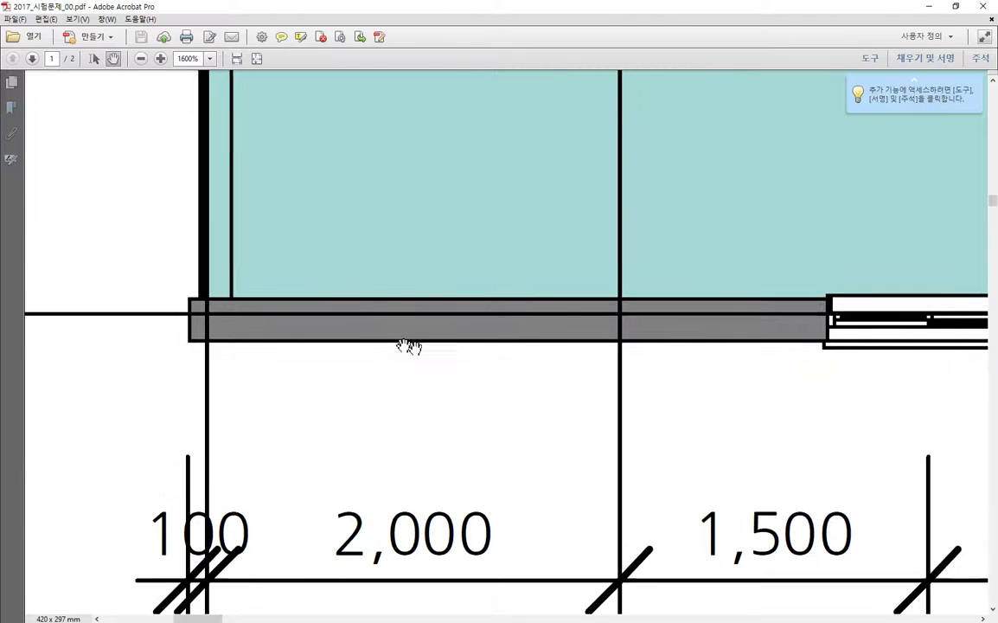
{"action": "left_click_drag", "start_coordinate": [335, 407], "coordinate": [432, 396]}
{"action": "scroll", "coordinate": [432, 396], "scroll_direction": "down", "scroll_amount": 5, "text": "ctrl"}
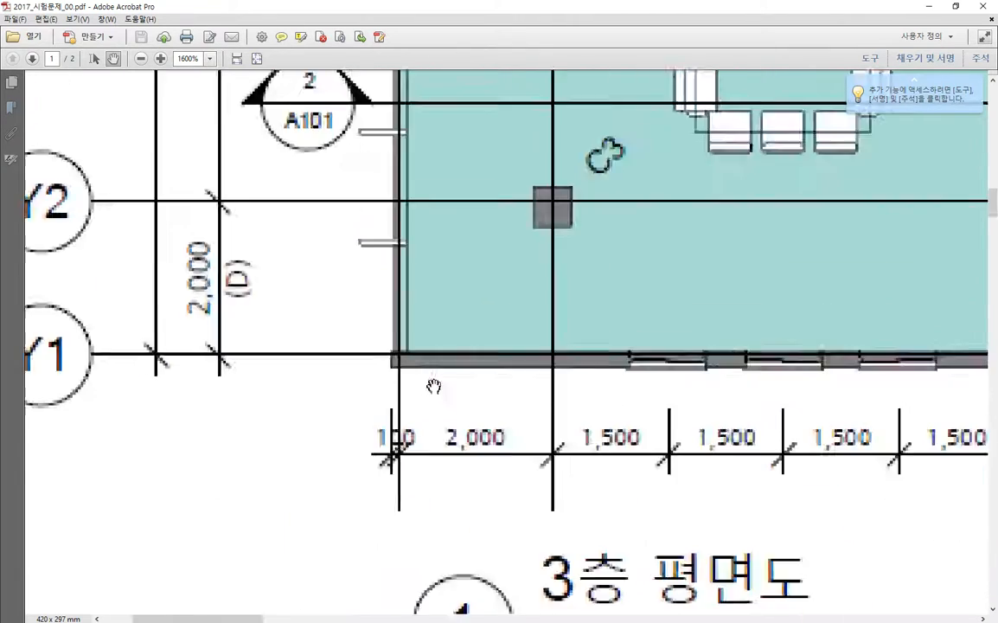
{"action": "scroll", "coordinate": [472, 367], "scroll_direction": "up", "scroll_amount": 8}
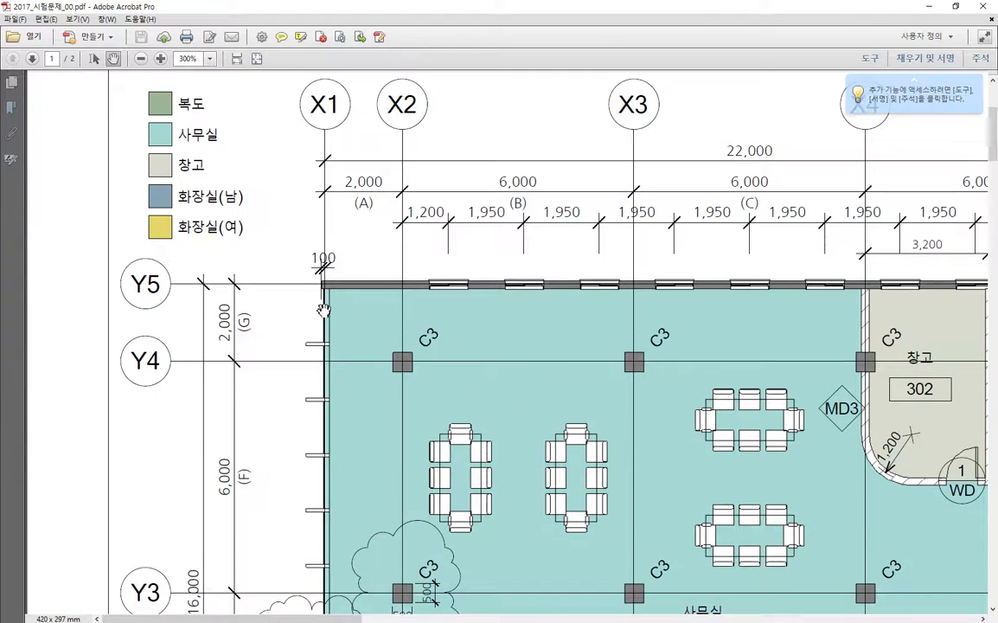
{"action": "scroll", "coordinate": [432, 397], "scroll_direction": "up", "scroll_amount": 1}
{"action": "scroll", "coordinate": [318, 334], "scroll_direction": "up", "scroll_amount": 3, "text": "ctrl"}
{"action": "scroll", "coordinate": [296, 335], "scroll_direction": "up", "scroll_amount": 2, "text": "ctrl"}
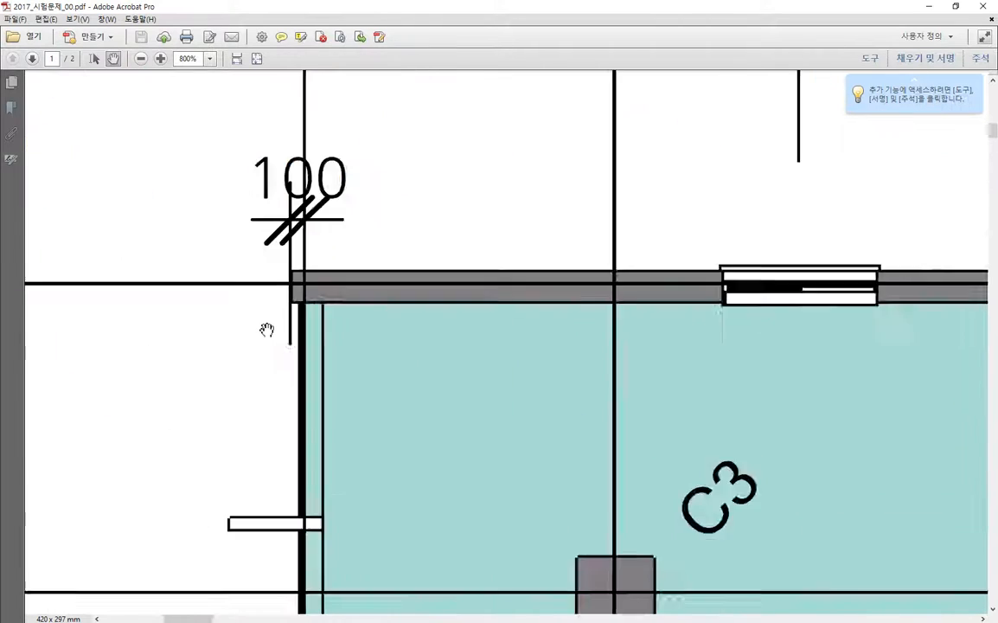
{"action": "left_click_drag", "start_coordinate": [452, 444], "coordinate": [501, 416]}
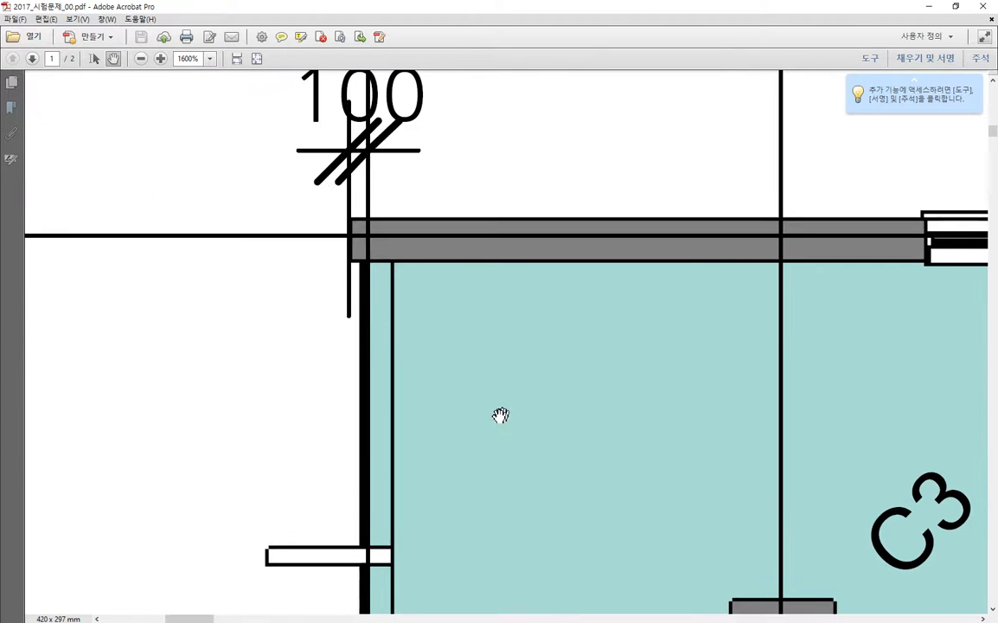
{"action": "scroll", "coordinate": [406, 311], "scroll_direction": "down", "scroll_amount": 1}
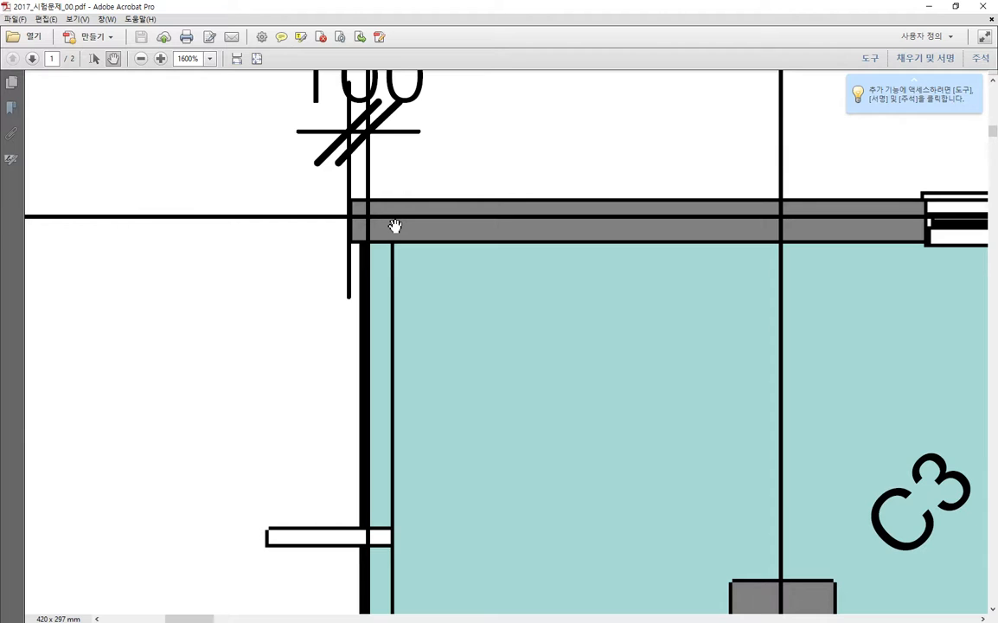
Switch to Revit and open the default 3D view of the building on the facade along grid X1.
{"action": "left_click", "coordinate": [928, 6]}
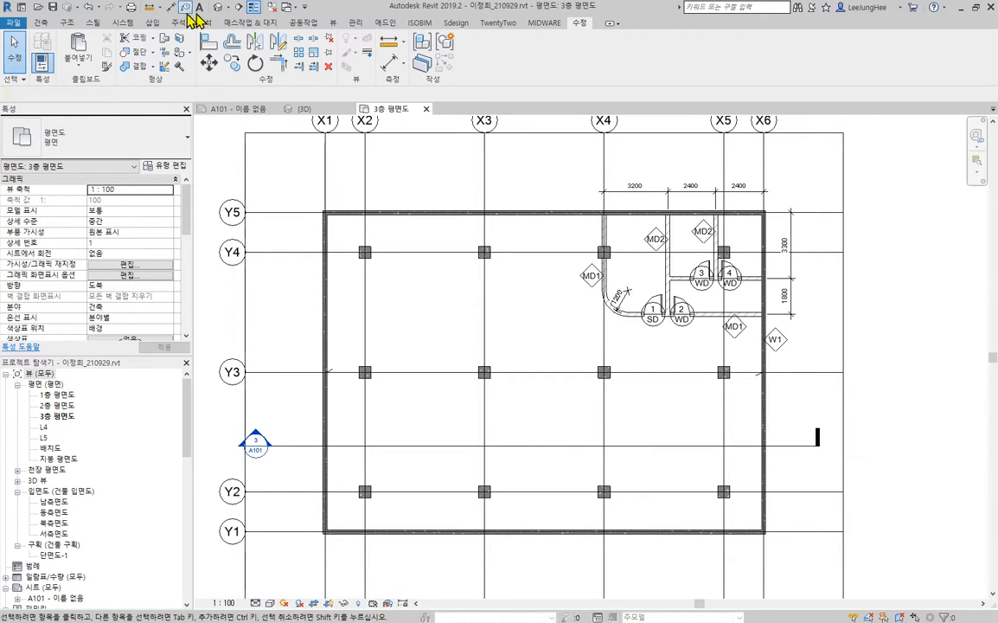
{"action": "left_click", "coordinate": [218, 8]}
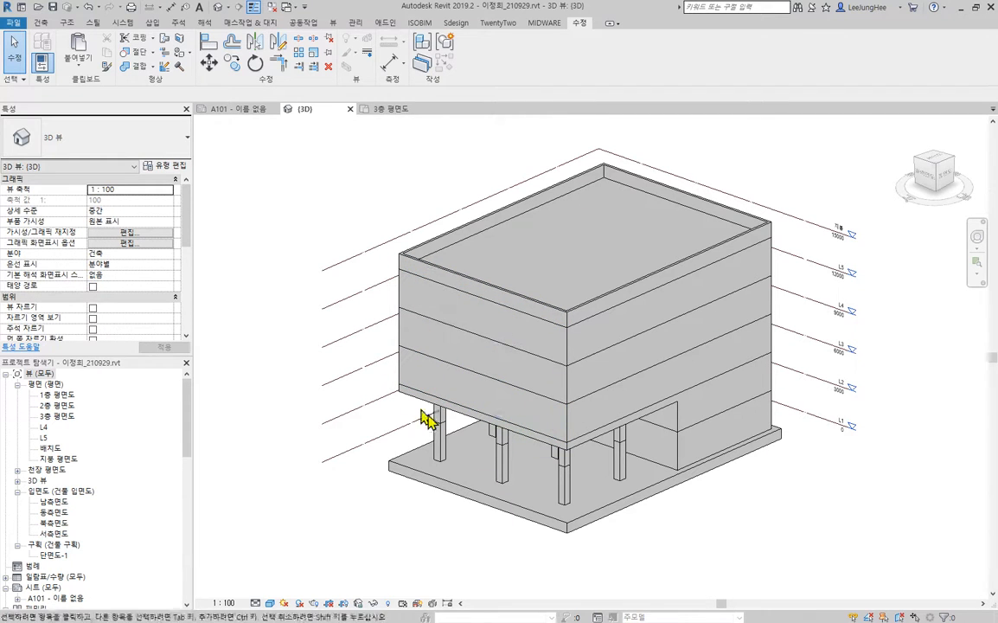
{"action": "scroll", "coordinate": [467, 383], "scroll_direction": "up", "scroll_amount": 3}
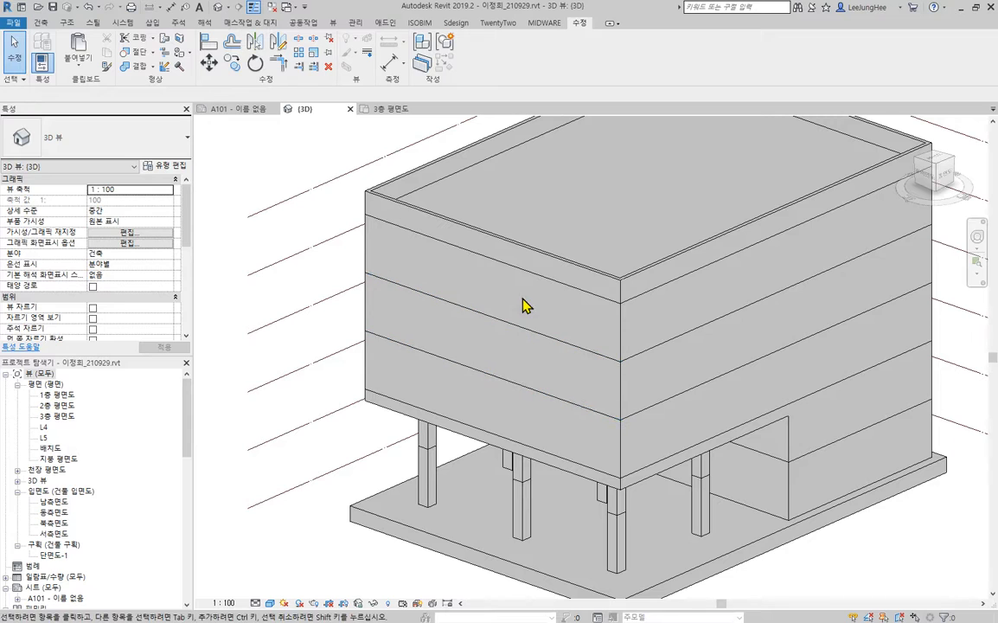
Delete the X1 facade's C200 walls below L3, on L4 and L5, and at the roof parapet, keeping the L3 wall.
{"action": "left_click", "coordinate": [458, 435]}
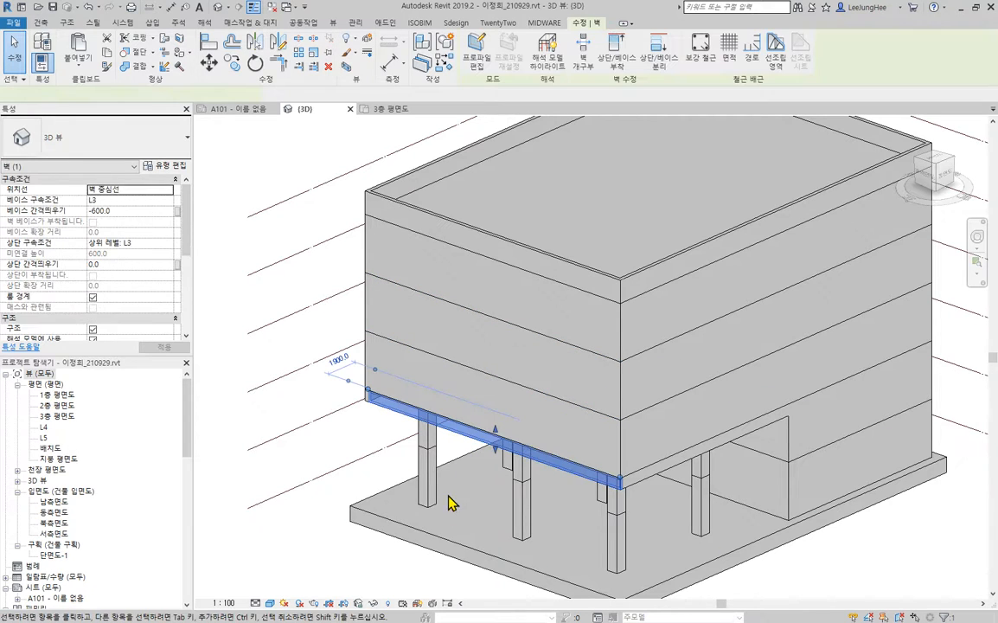
{"action": "left_click", "coordinate": [500, 322], "text": "ctrl"}
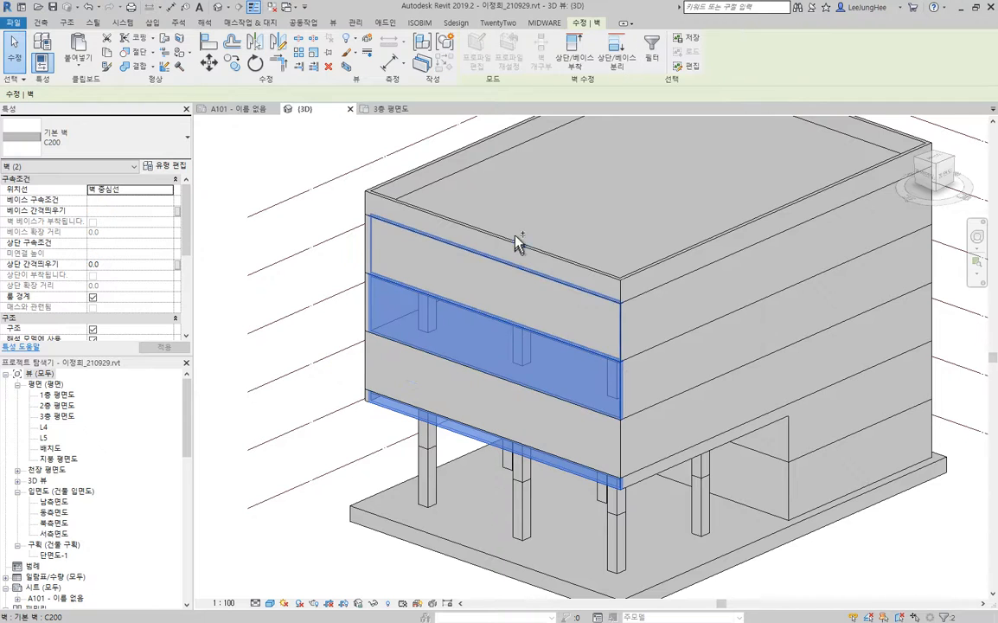
{"action": "left_click", "coordinate": [516, 244], "text": "ctrl"}
{"action": "left_click", "coordinate": [519, 239], "text": "ctrl"}
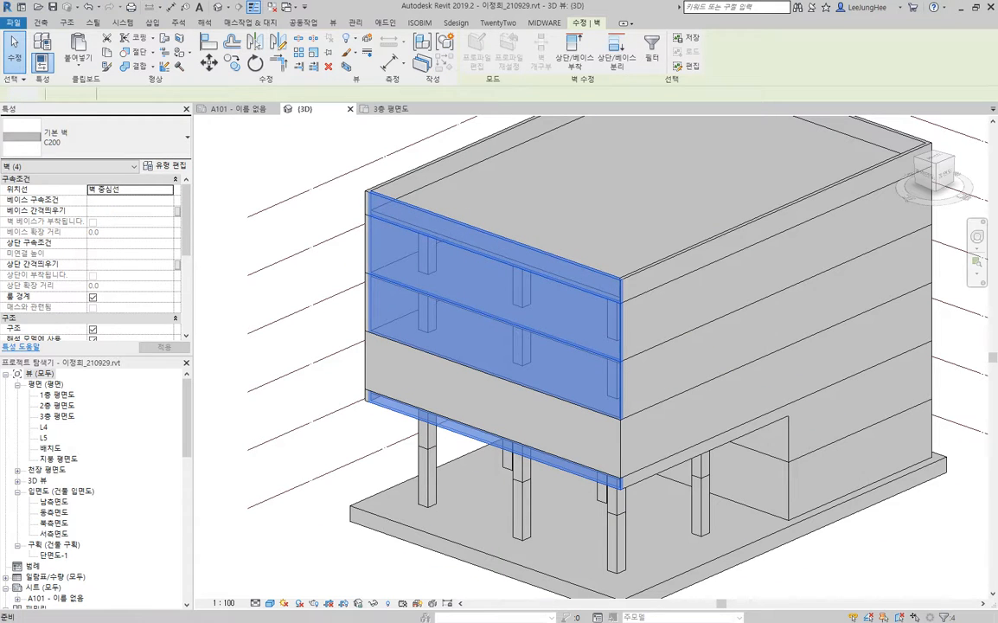
{"action": "key", "text": "Escape"}
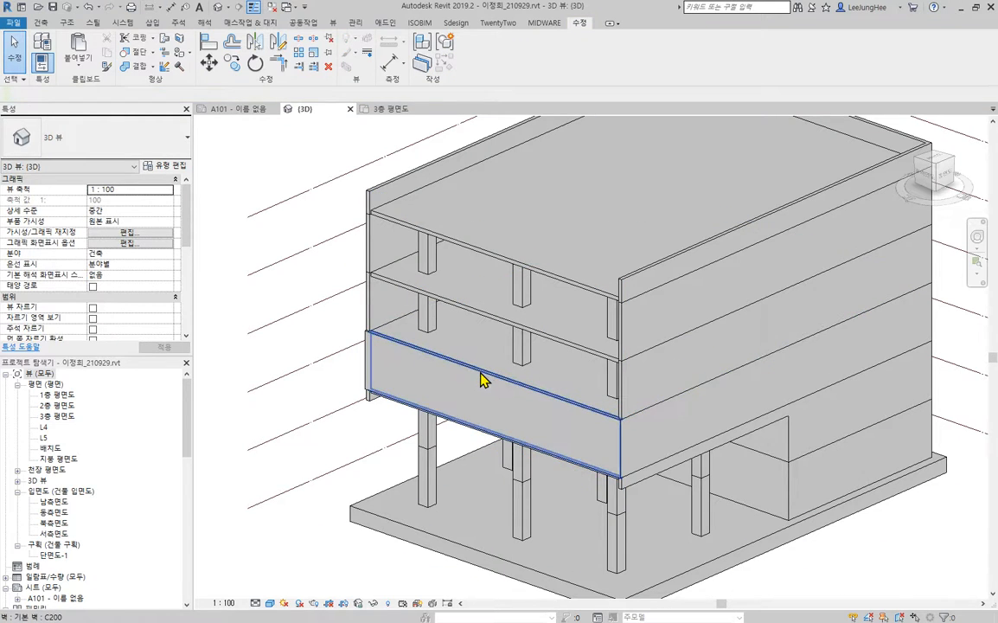
Look through the wall types offered for the remaining L3 wall on grid X1, down to the curtain wall types.
{"action": "left_click", "coordinate": [482, 380]}
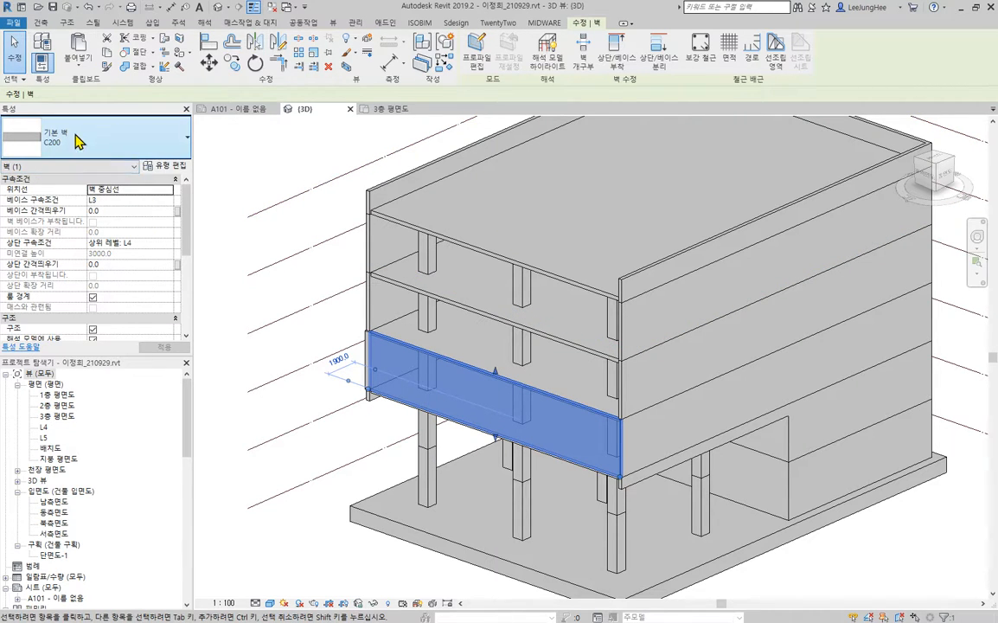
{"action": "left_click", "coordinate": [228, 167]}
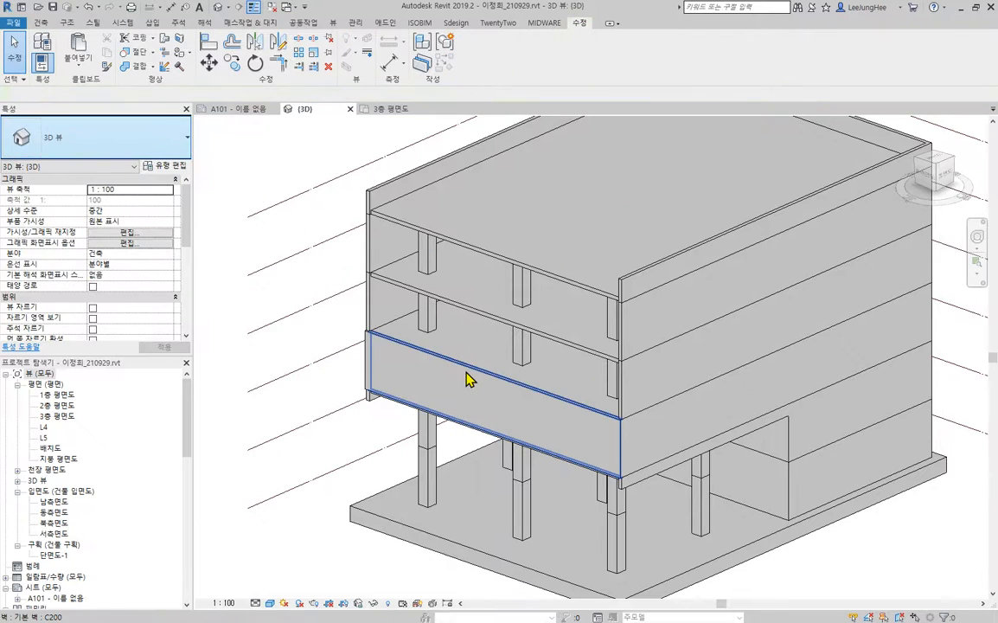
{"action": "left_click", "coordinate": [467, 379]}
{"action": "left_click", "coordinate": [107, 151]}
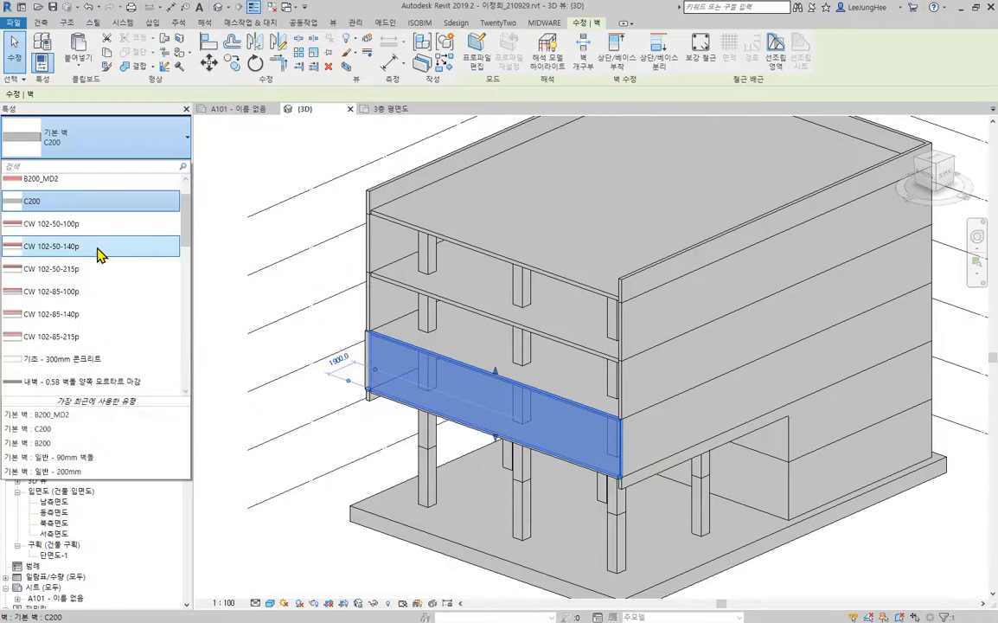
{"action": "scroll", "coordinate": [98, 253], "scroll_direction": "down", "scroll_amount": 10}
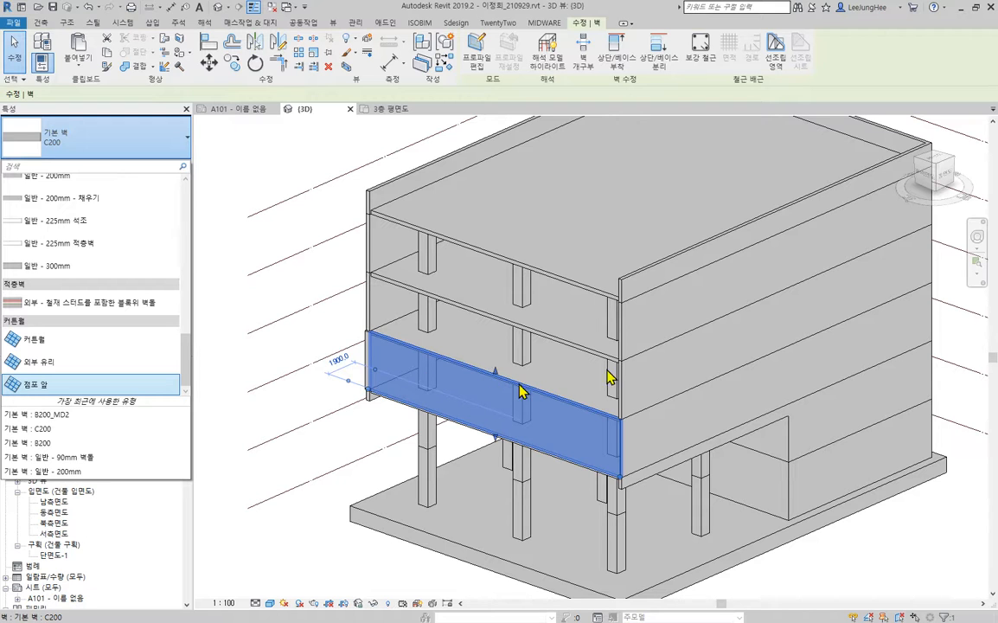
{"action": "left_click", "coordinate": [248, 158]}
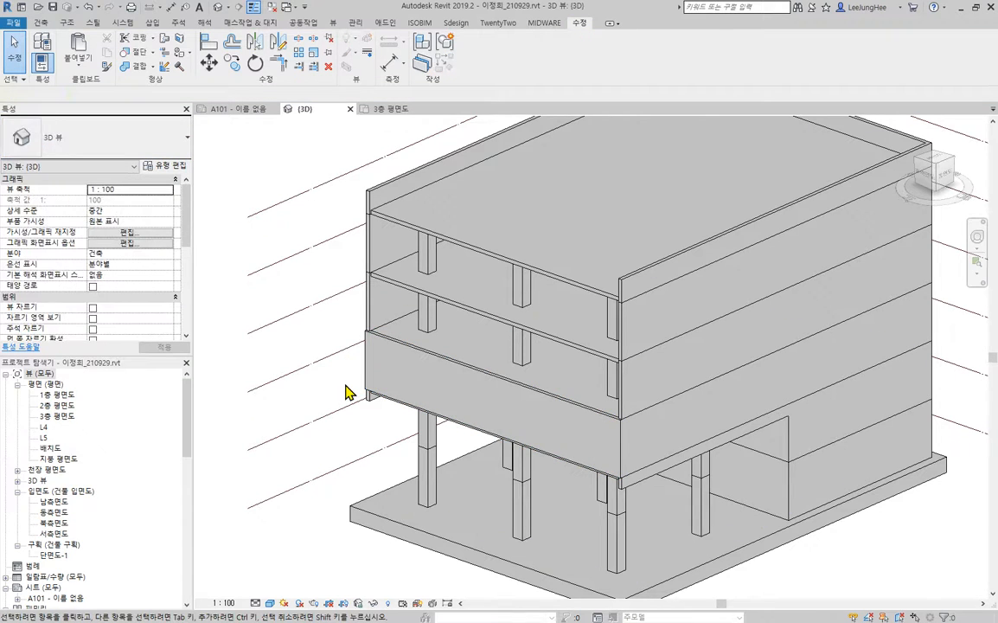
Examine in 3D how the remaining L3 wall meets the adjoining wall at the corner of the building.
{"action": "scroll", "coordinate": [345, 392], "scroll_direction": "up", "scroll_amount": 3}
{"action": "scroll", "coordinate": [387, 240], "scroll_direction": "up", "scroll_amount": 3}
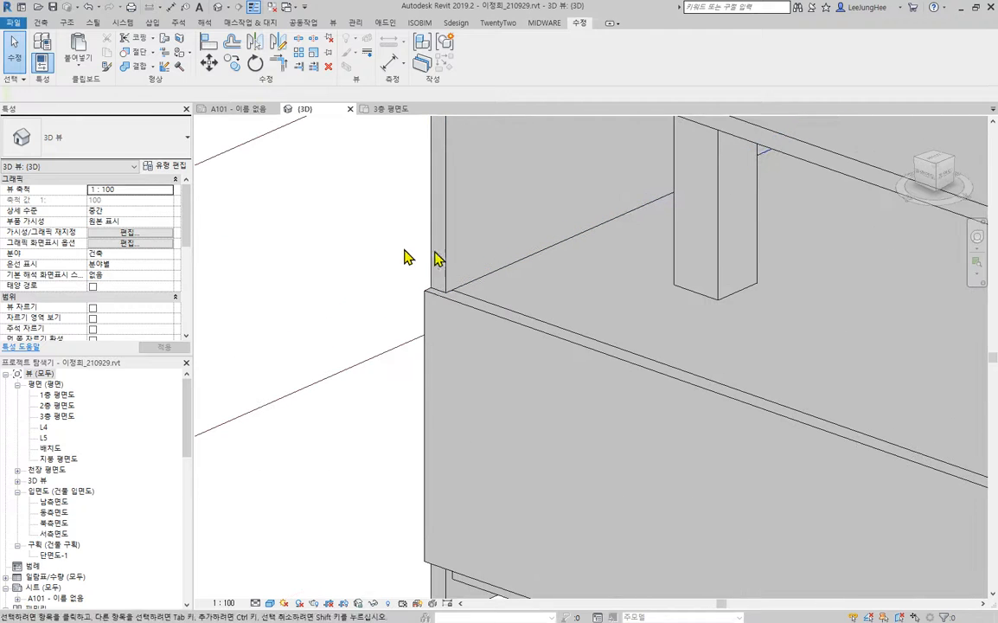
{"action": "scroll", "coordinate": [564, 341], "scroll_direction": "up", "scroll_amount": 4}
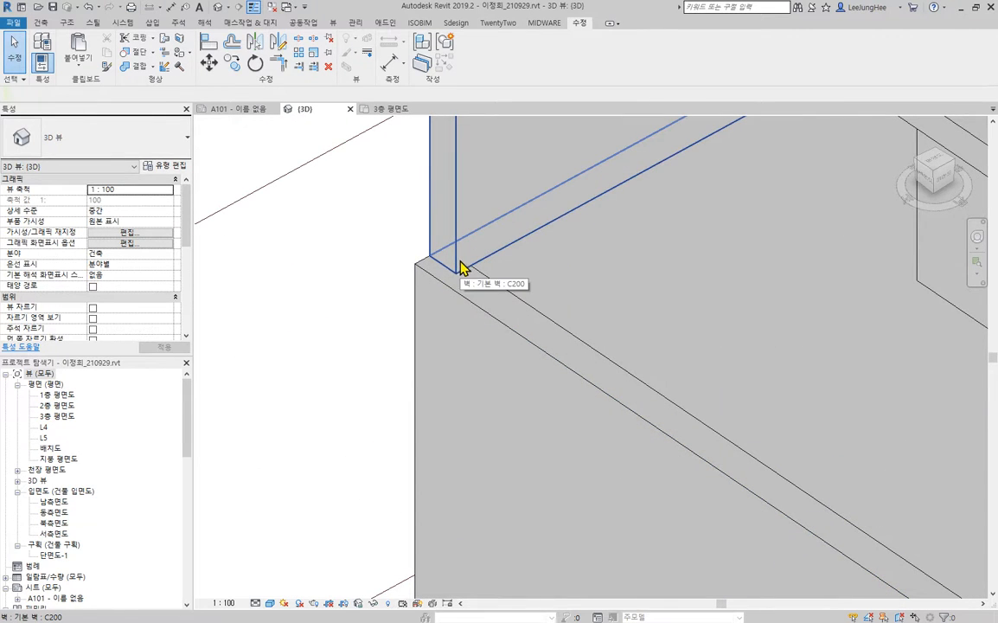
Open the 3층 평면도 floor plan at the wall corner of grids X1 and Y5.
{"action": "double_click", "coordinate": [57, 416]}
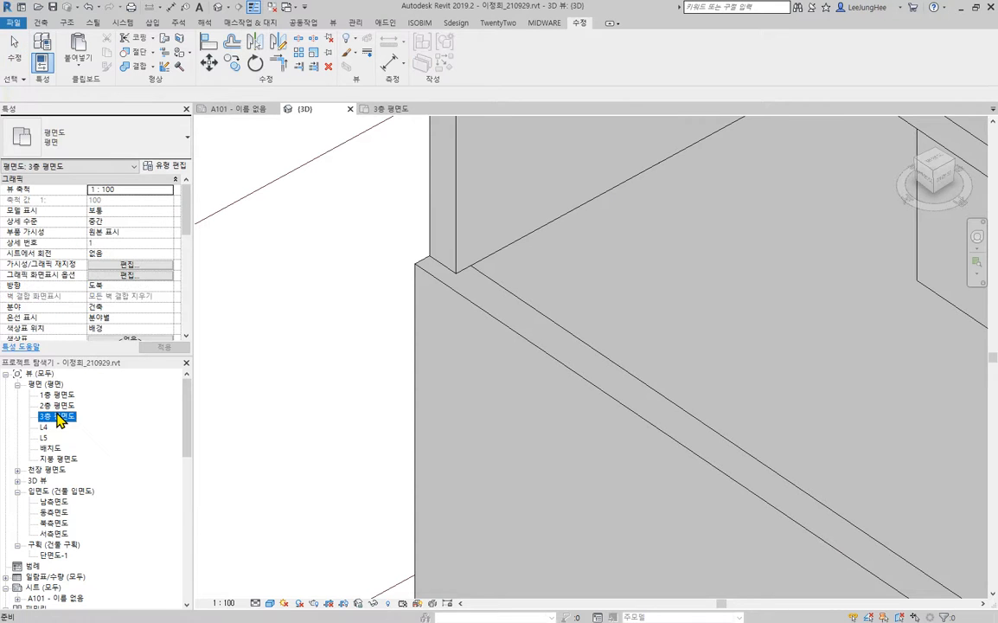
{"action": "scroll", "coordinate": [307, 251], "scroll_direction": "up", "scroll_amount": 5}
{"action": "scroll", "coordinate": [317, 256], "scroll_direction": "up", "scroll_amount": 3}
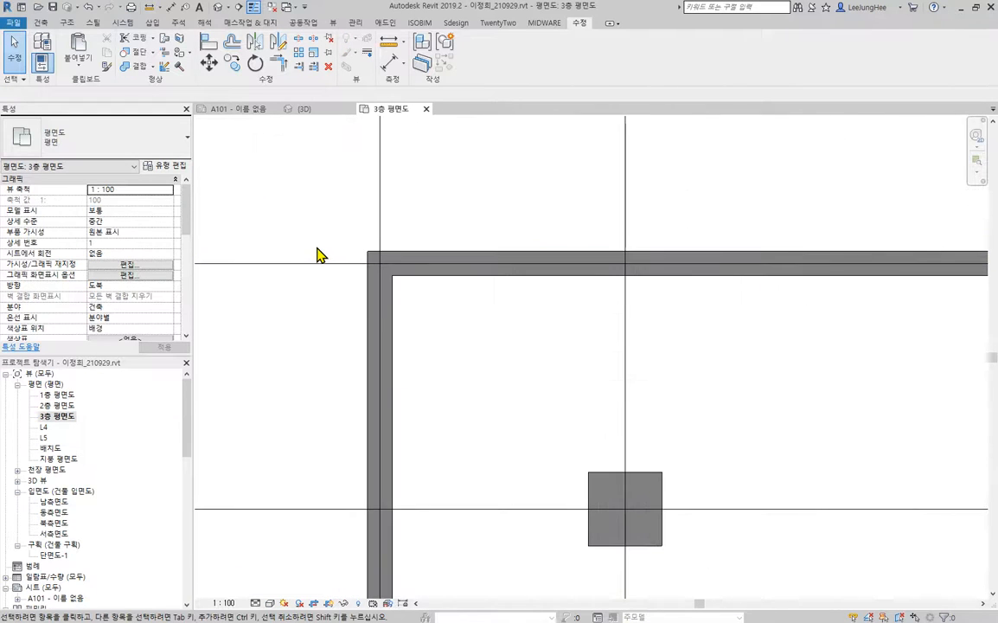
Inspect the extents of the two C200 walls meeting at the X1–Y5 corner by selecting each one.
{"action": "left_click", "coordinate": [389, 354]}
{"action": "scroll", "coordinate": [423, 312], "scroll_direction": "up", "scroll_amount": 3}
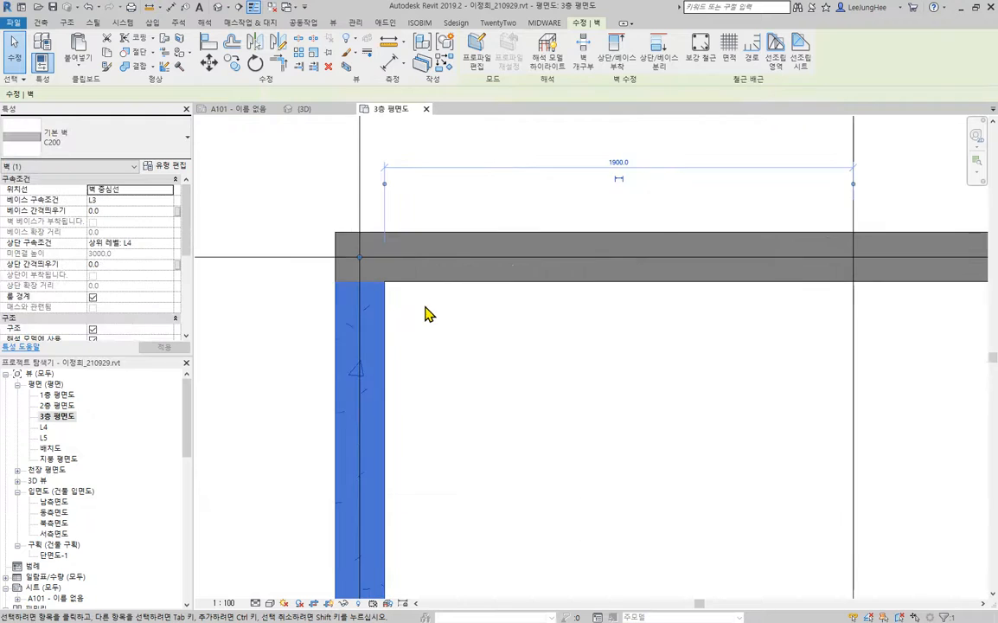
{"action": "left_click", "coordinate": [428, 280]}
{"action": "scroll", "coordinate": [304, 243], "scroll_direction": "up", "scroll_amount": 3}
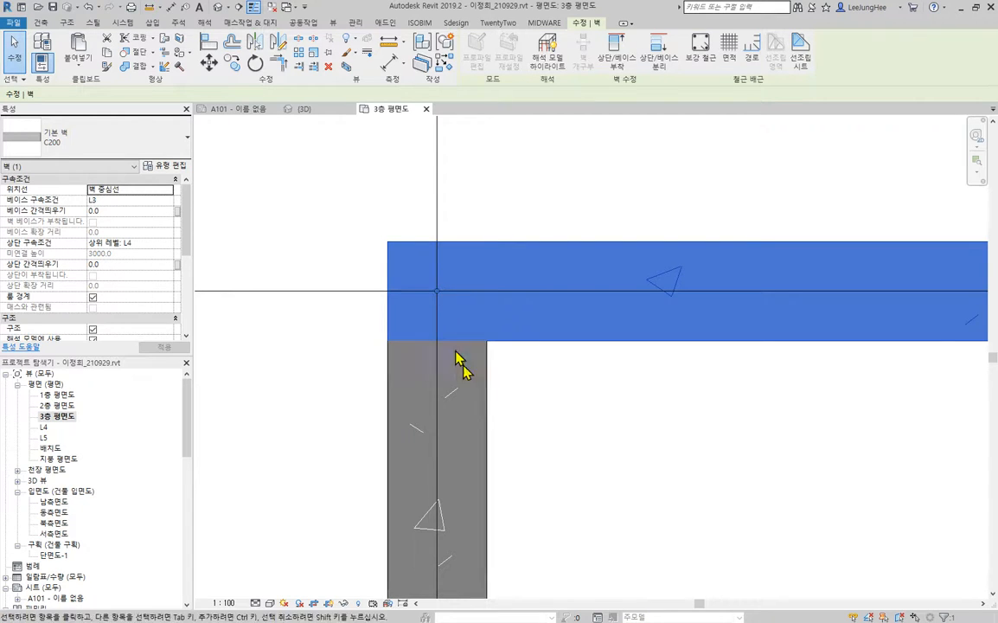
{"action": "left_click", "coordinate": [533, 435]}
{"action": "scroll", "coordinate": [534, 436], "scroll_direction": "down", "scroll_amount": 2}
{"action": "middle_click_drag", "start_coordinate": [621, 456], "coordinate": [554, 410]}
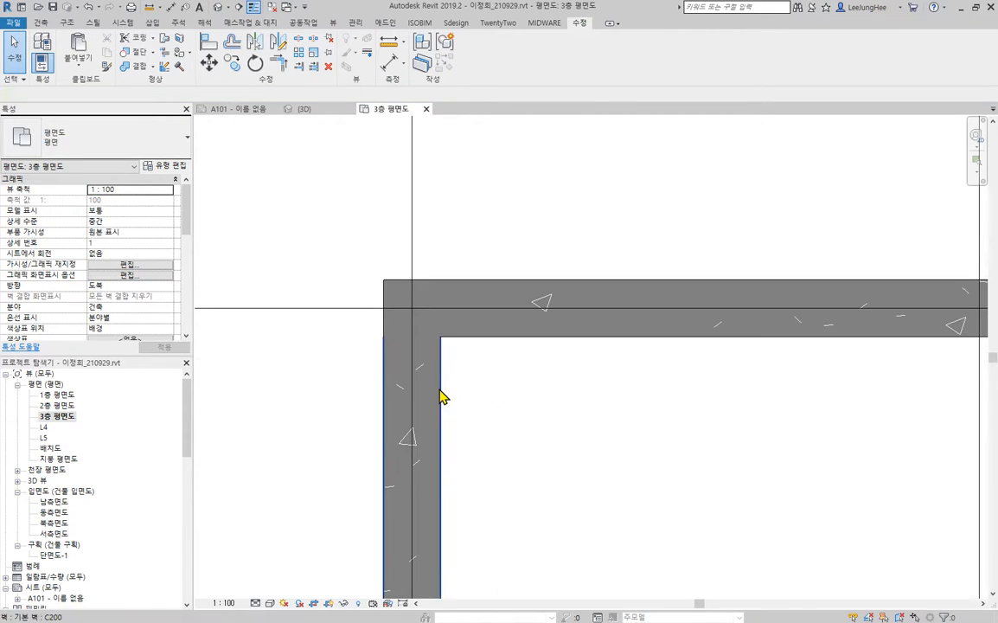
Try deleting the C200 wall along grid X1 to test the X1–Y5 corner, undoing the deletion each time.
{"action": "left_click", "coordinate": [439, 396]}
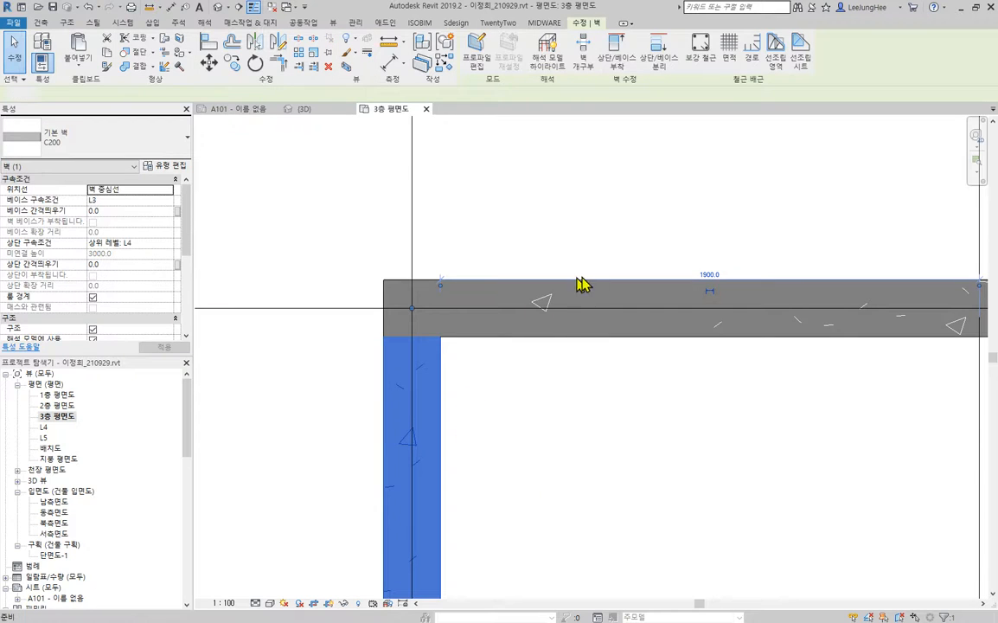
{"action": "key", "text": "Delete"}
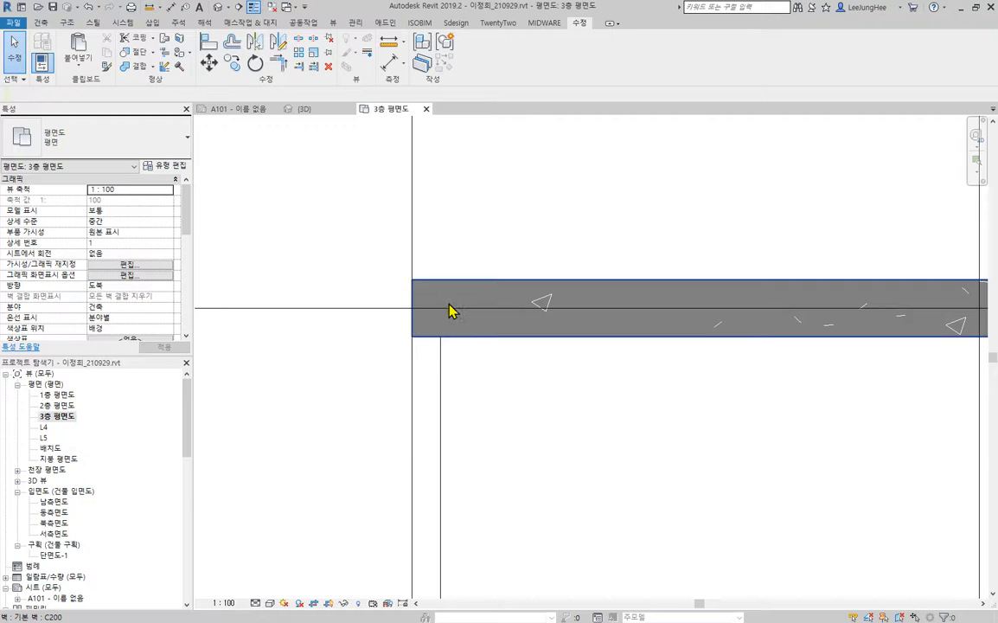
{"action": "key", "text": "ctrl+z"}
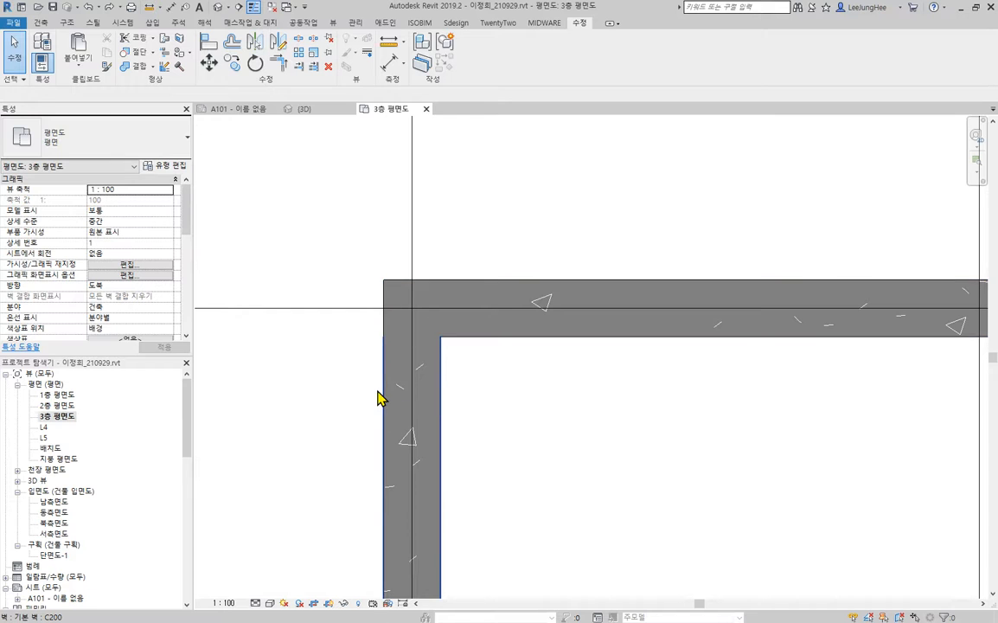
{"action": "left_click", "coordinate": [692, 376]}
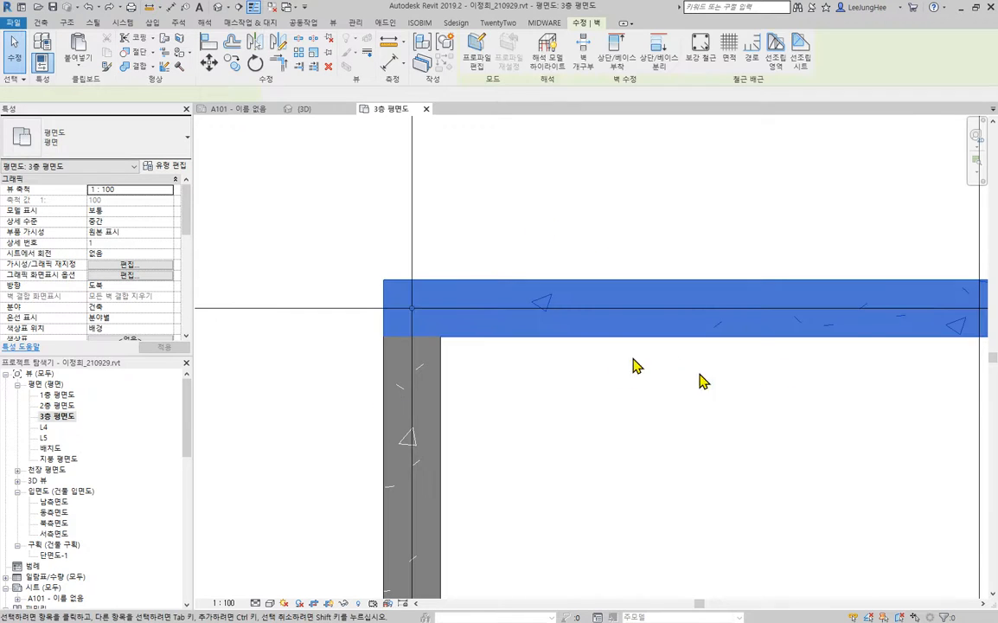
{"action": "left_click", "coordinate": [704, 419]}
{"action": "left_click", "coordinate": [443, 390]}
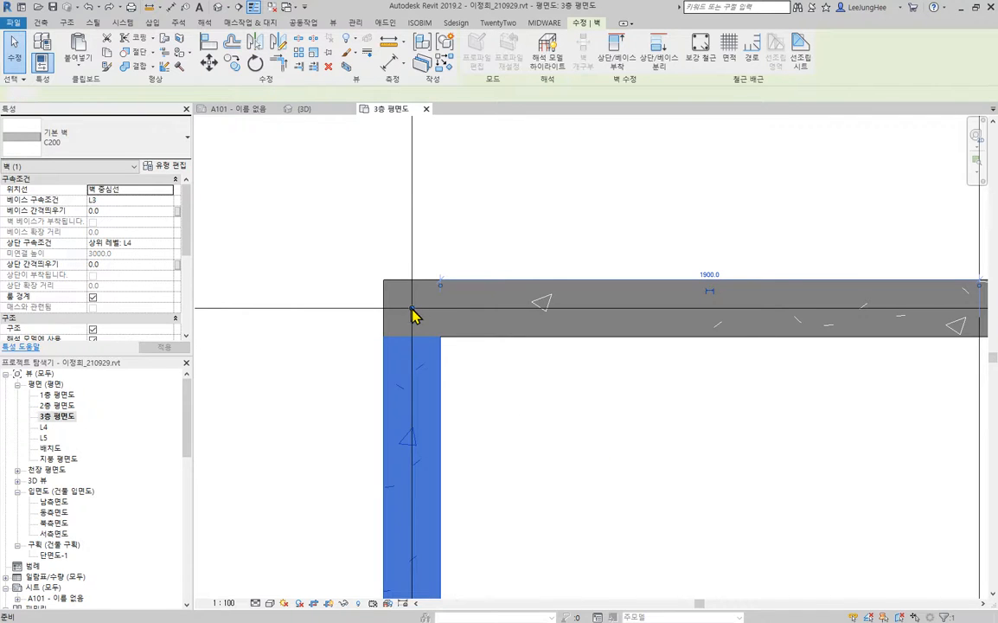
{"action": "key", "text": "Delete"}
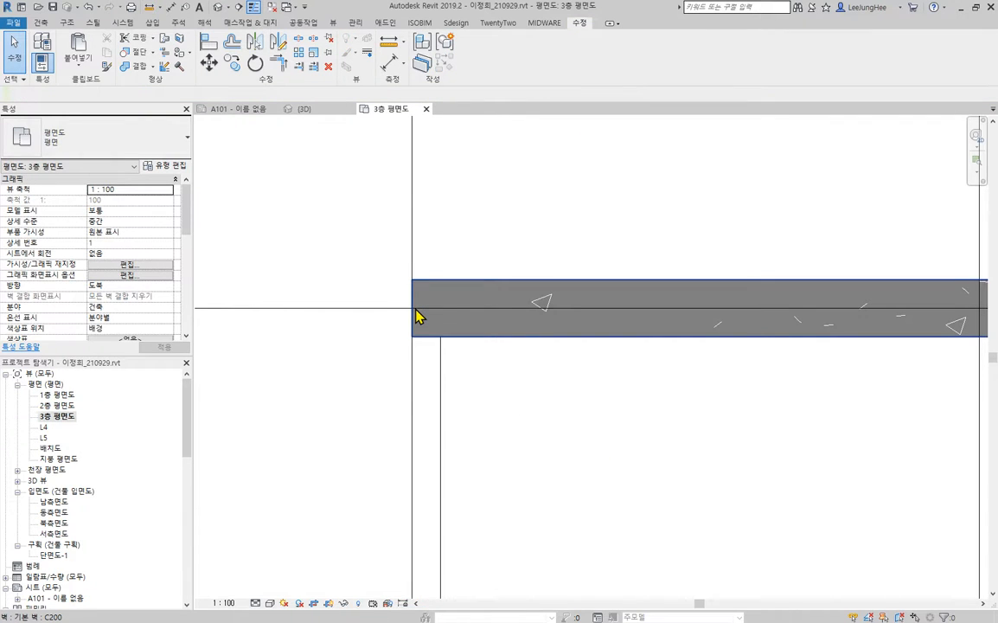
{"action": "key", "text": "ctrl+z"}
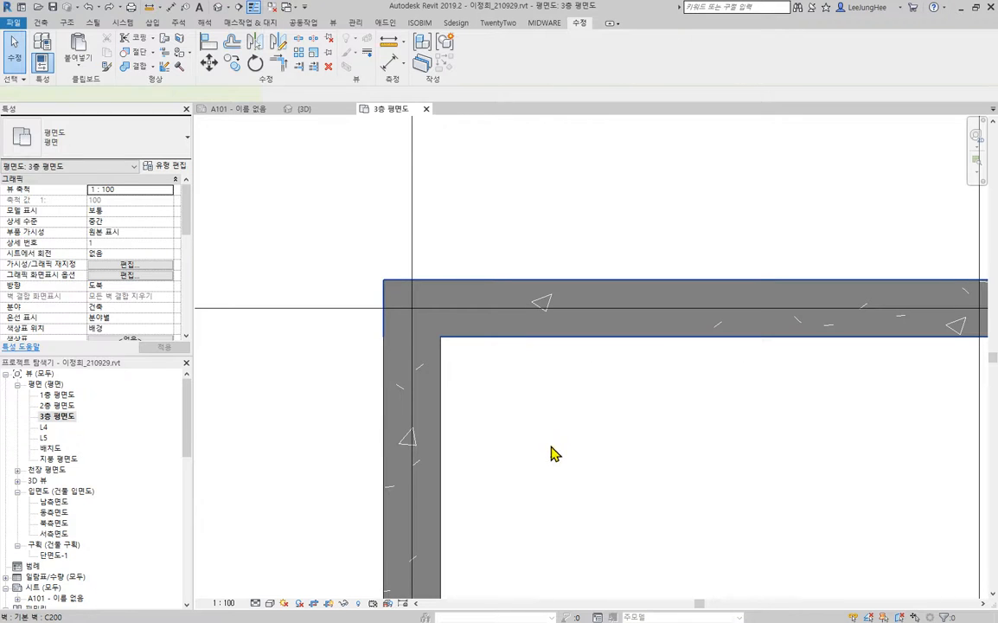
Disallow the join at the X1 end of the C200 wall along grid Y5.
{"action": "left_click", "coordinate": [550, 336]}
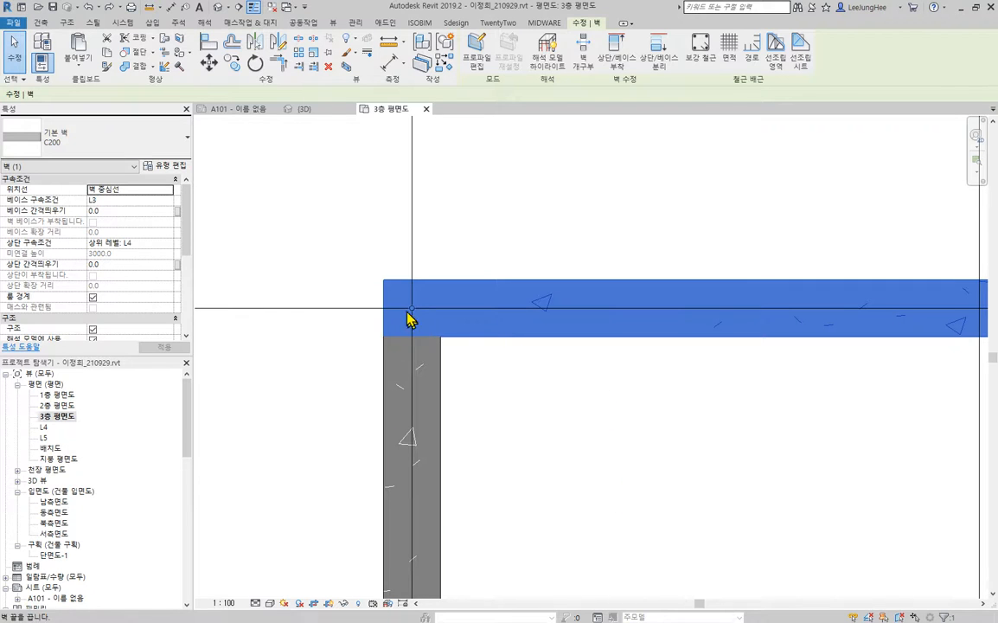
{"action": "left_click", "coordinate": [518, 363]}
{"action": "left_click", "coordinate": [446, 307]}
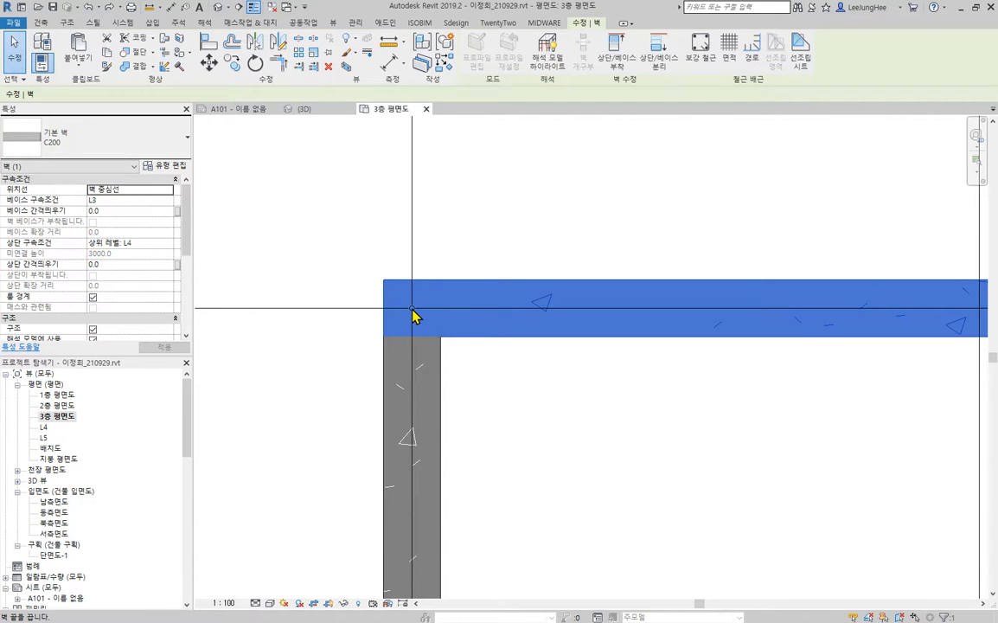
{"action": "right_click", "coordinate": [412, 314]}
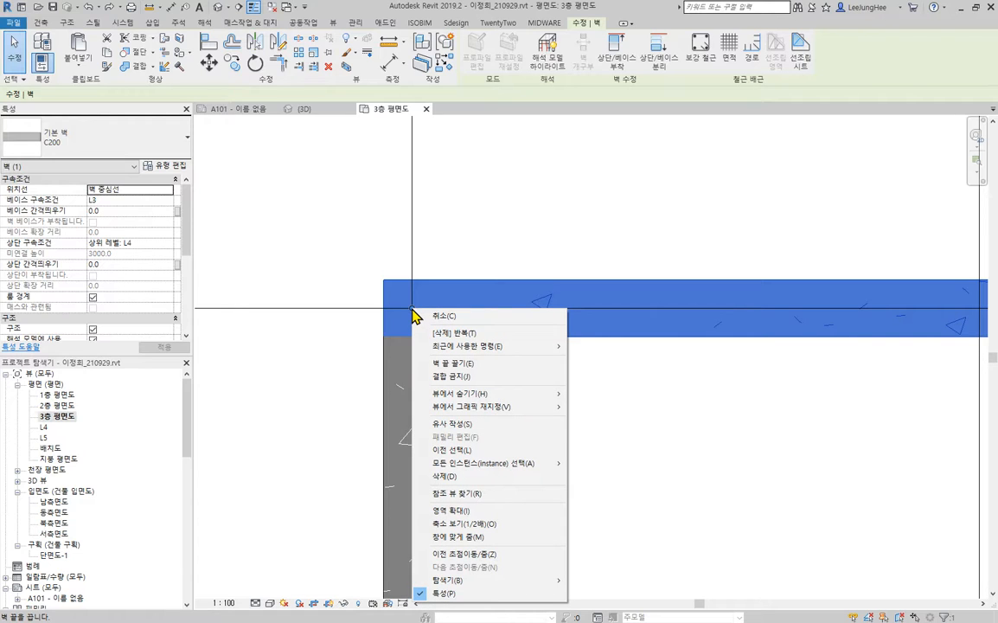
{"action": "left_click", "coordinate": [455, 378]}
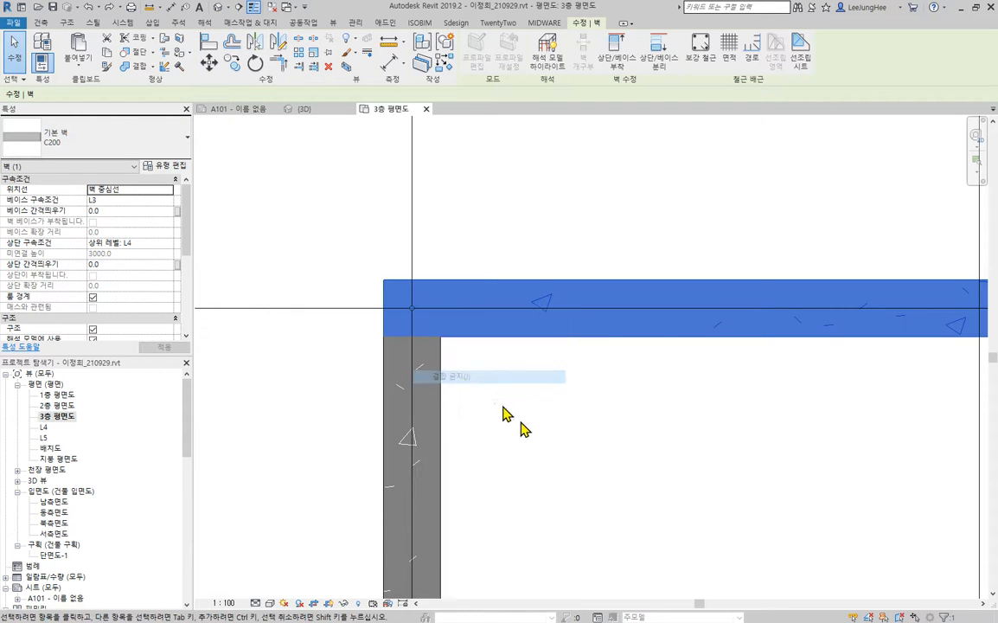
{"action": "left_click", "coordinate": [597, 475]}
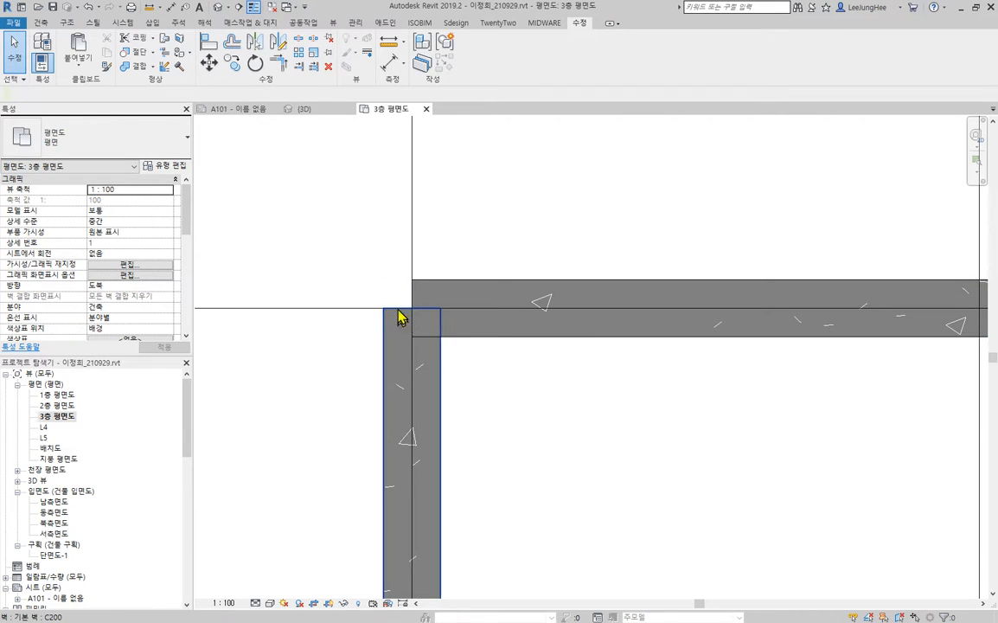
Snap the end of the Y5 wall to the end point of the C200 wall along grid X1.
{"action": "left_click", "coordinate": [456, 283]}
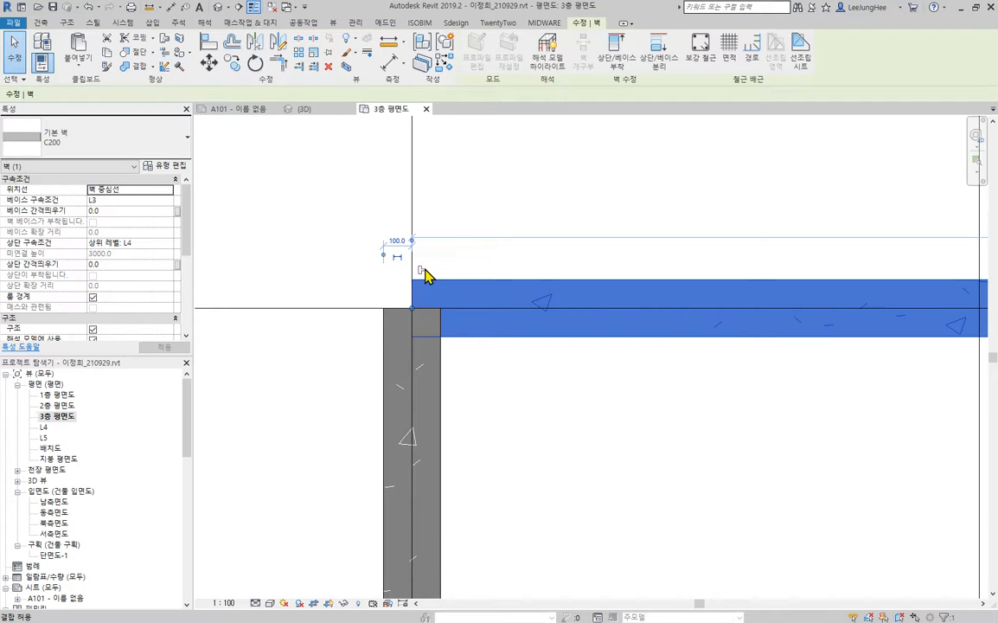
{"action": "left_click", "coordinate": [561, 424]}
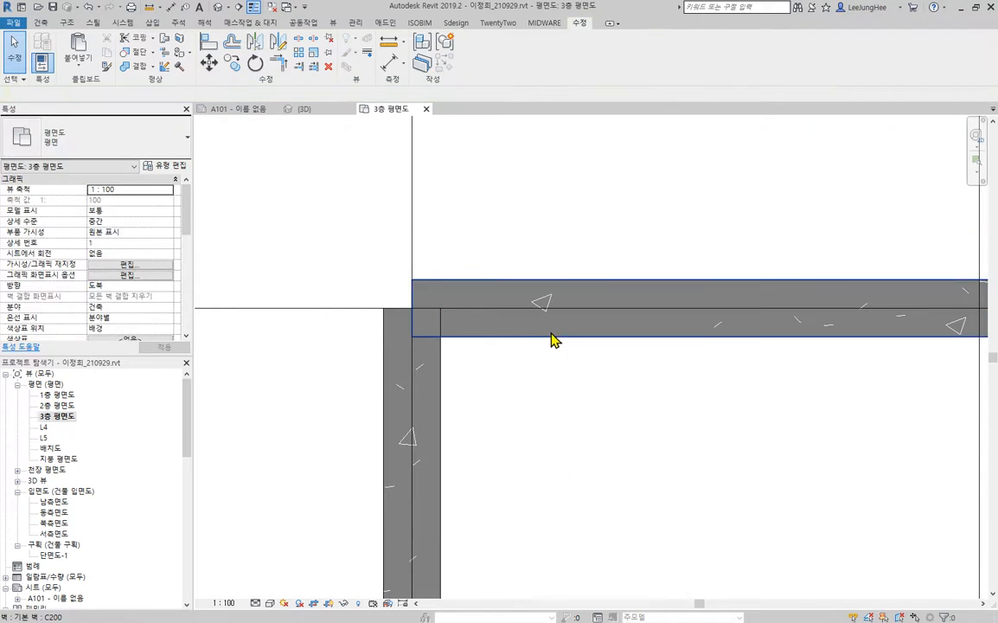
{"action": "left_click", "coordinate": [427, 345]}
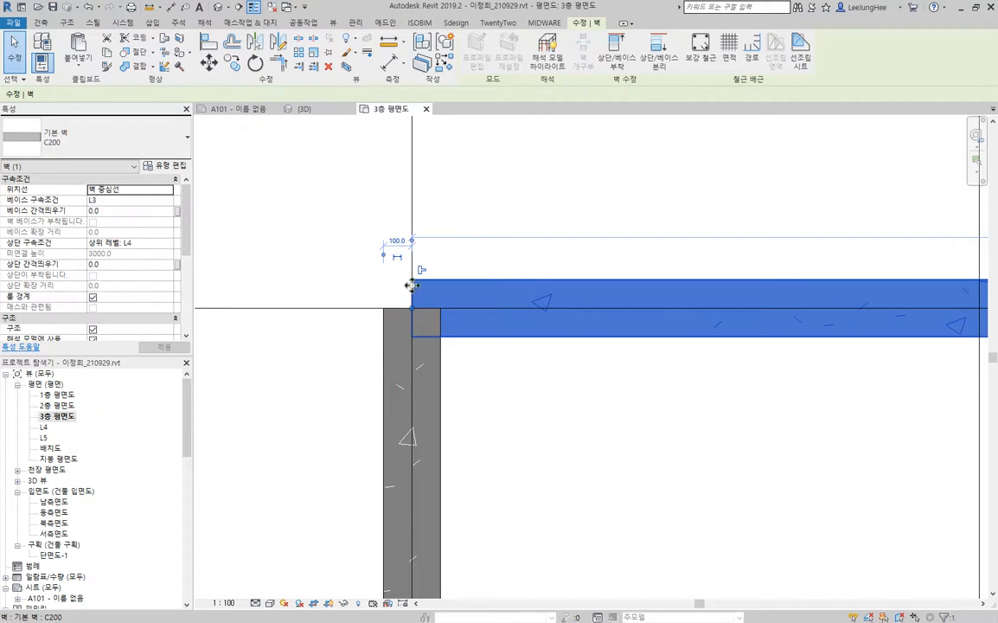
{"action": "mouse_move", "coordinate": [413, 308]}
{"action": "left_mouse_down"}
{"action": "mouse_move", "coordinate": [326, 313]}
{"action": "mouse_move", "coordinate": [332, 301]}
{"action": "mouse_move", "coordinate": [410, 303]}
{"action": "left_mouse_up"}
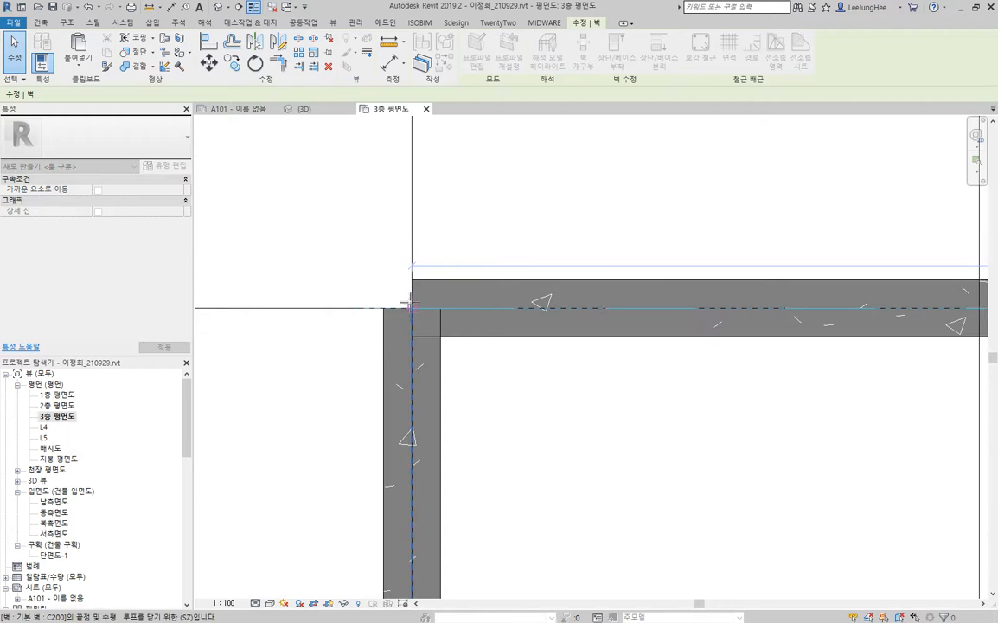
{"action": "left_click", "coordinate": [566, 512]}
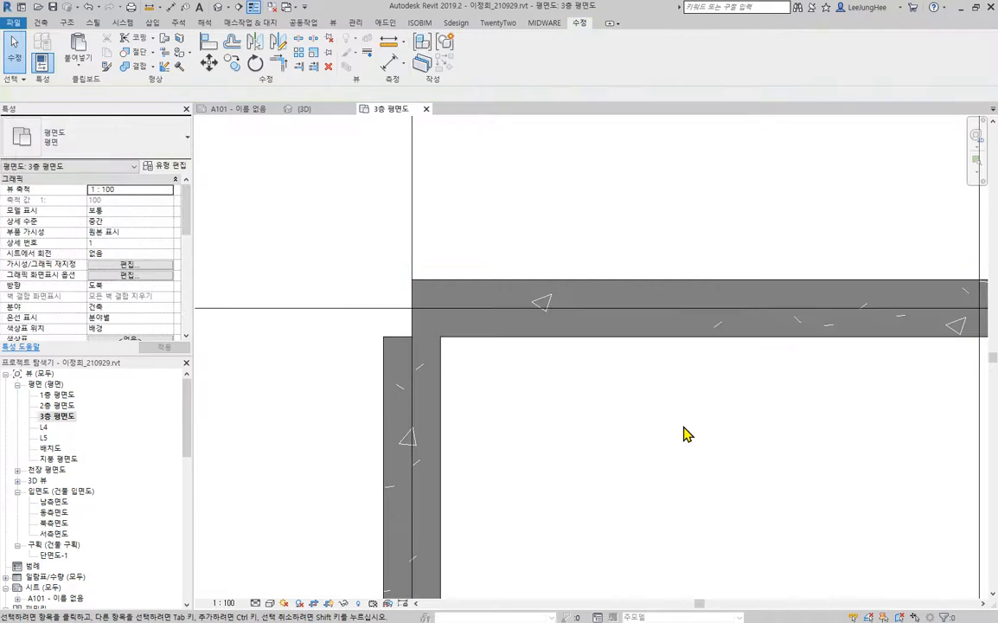
Extend the Y5 wall to the outer face of the X1 wall using Trim/Extend Single Element.
{"action": "left_click", "coordinate": [298, 55]}
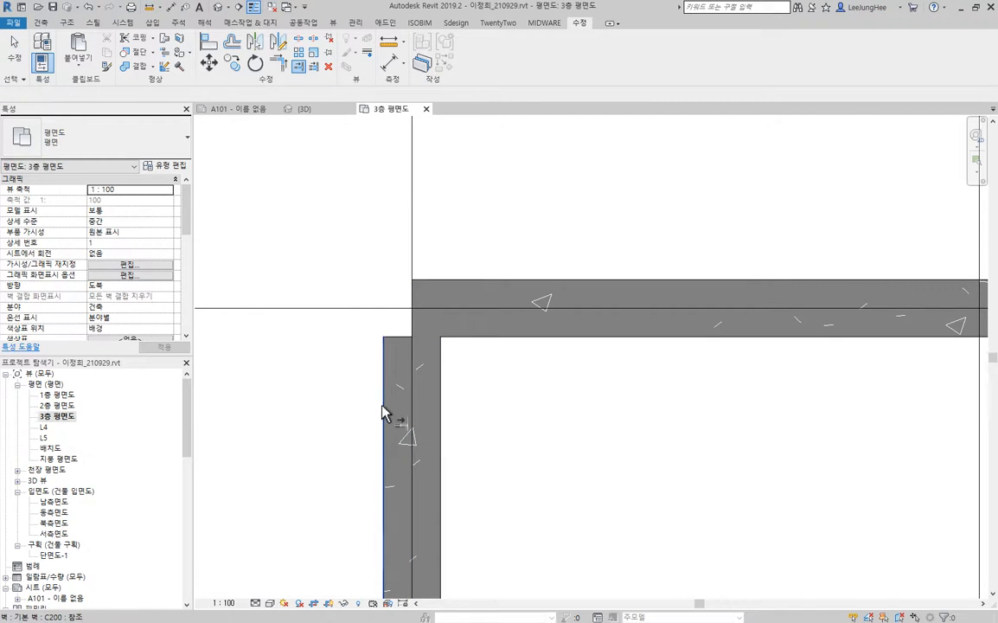
{"action": "left_click", "coordinate": [529, 340]}
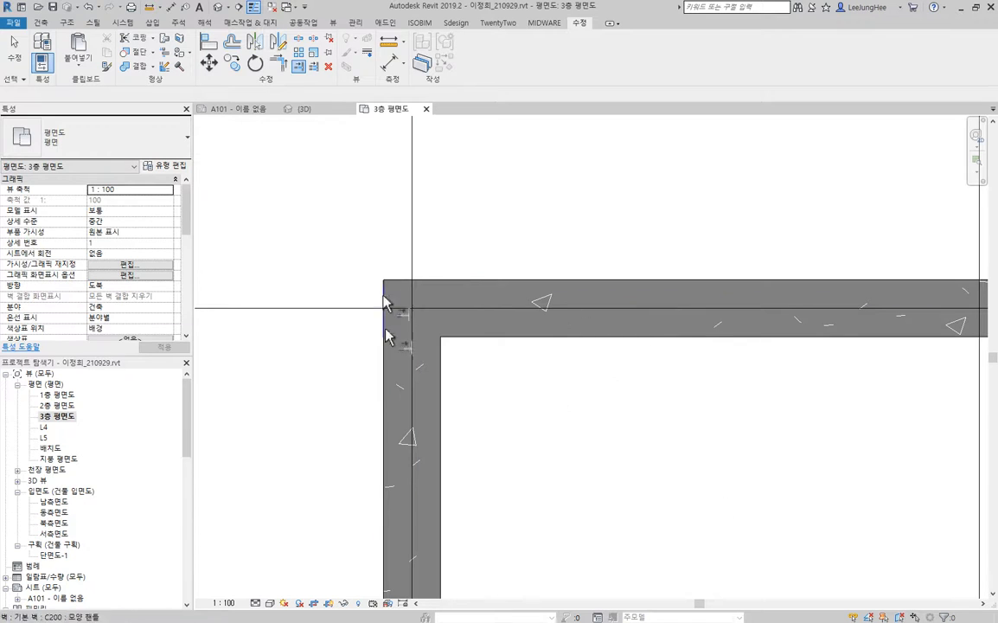
{"action": "key", "text": "Escape"}
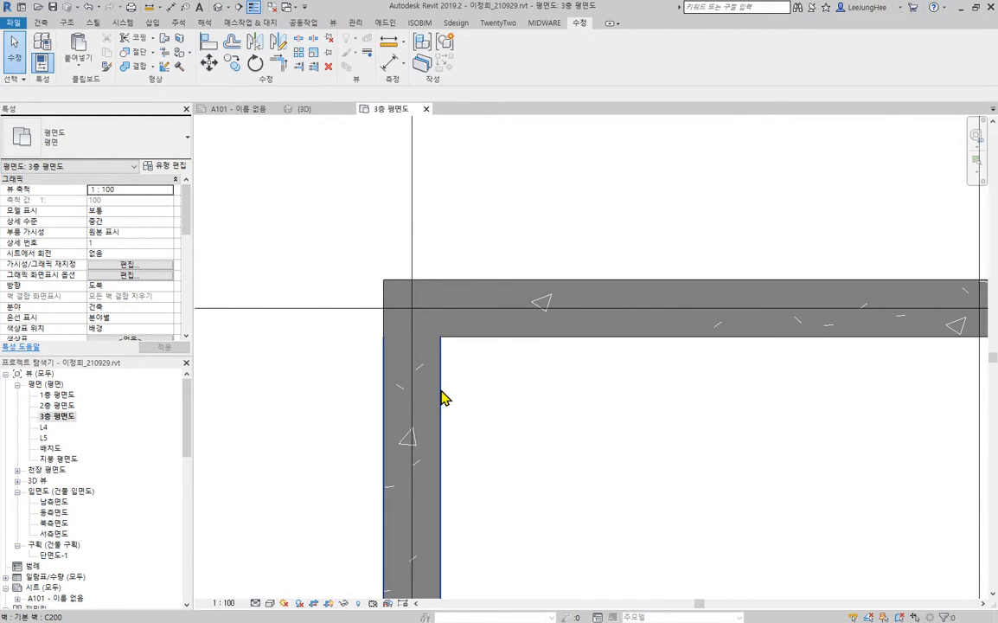
Disallow the join at the Y5 end of the C200 wall along grid X1.
{"action": "left_click", "coordinate": [435, 393]}
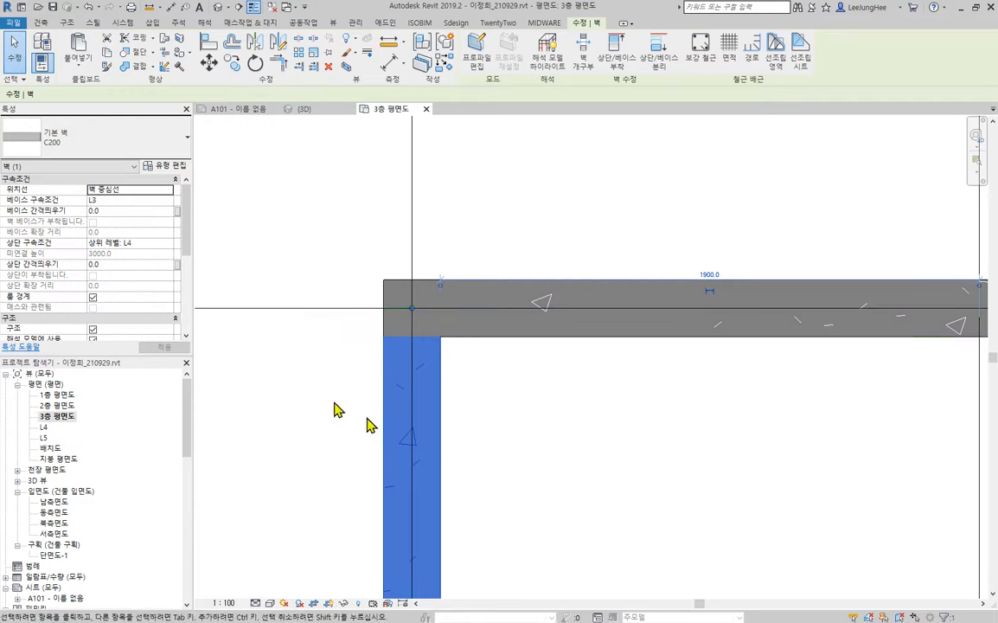
{"action": "right_click", "coordinate": [414, 318]}
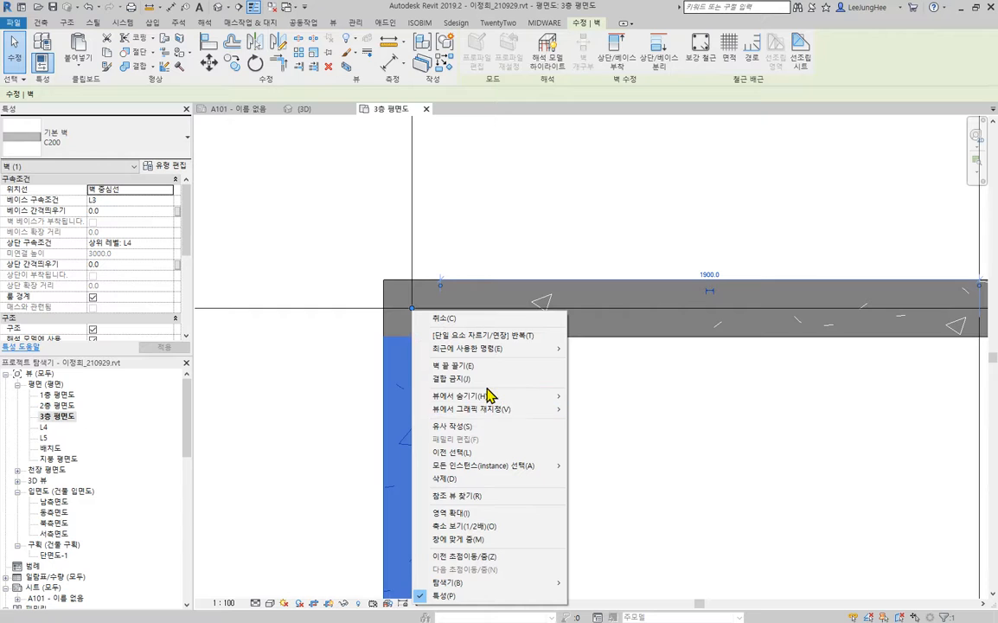
{"action": "left_click", "coordinate": [480, 383]}
{"action": "left_click", "coordinate": [511, 490]}
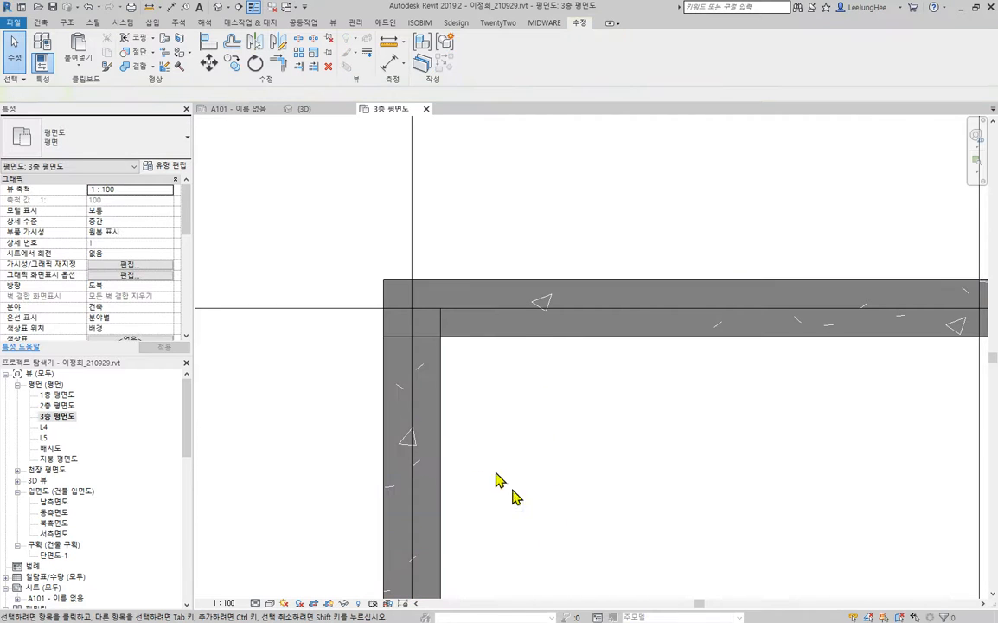
Trim the X1 wall back to the inner face of the Y5 wall using Trim/Extend Single Element.
{"action": "left_click", "coordinate": [447, 408]}
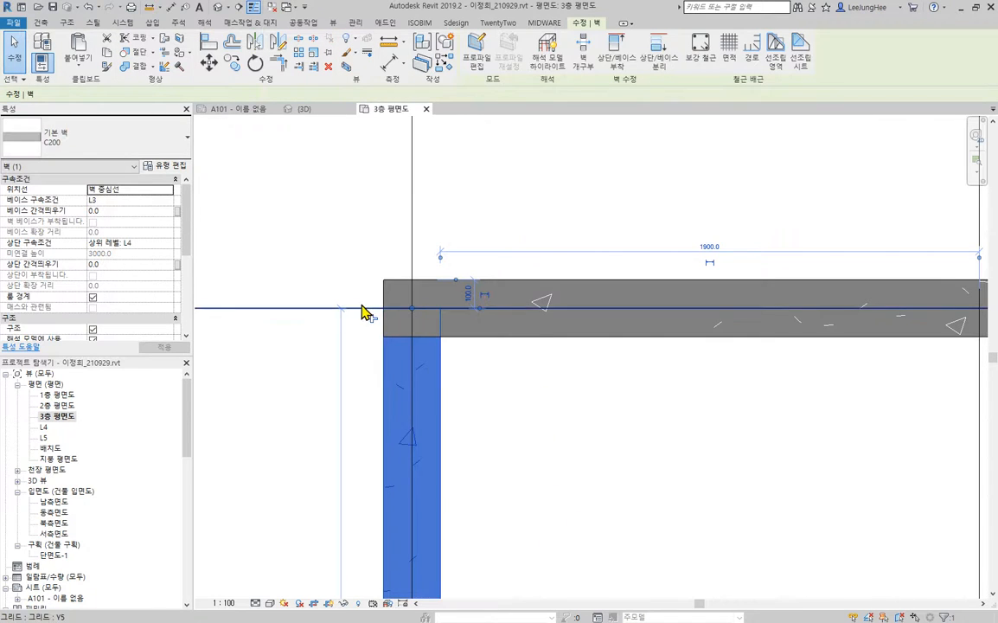
{"action": "left_click", "coordinate": [546, 354]}
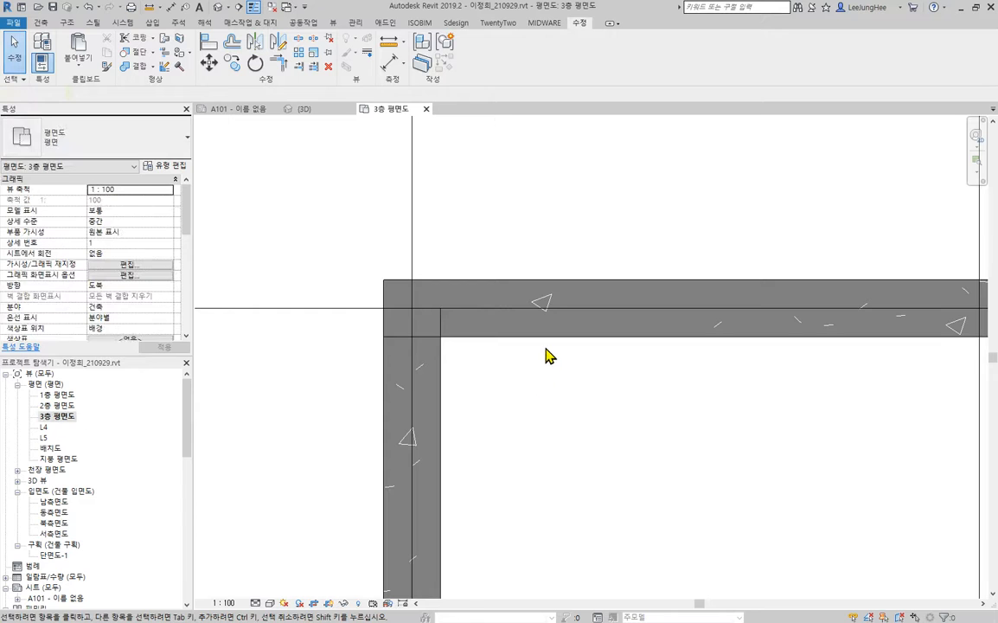
{"action": "left_click", "coordinate": [494, 332]}
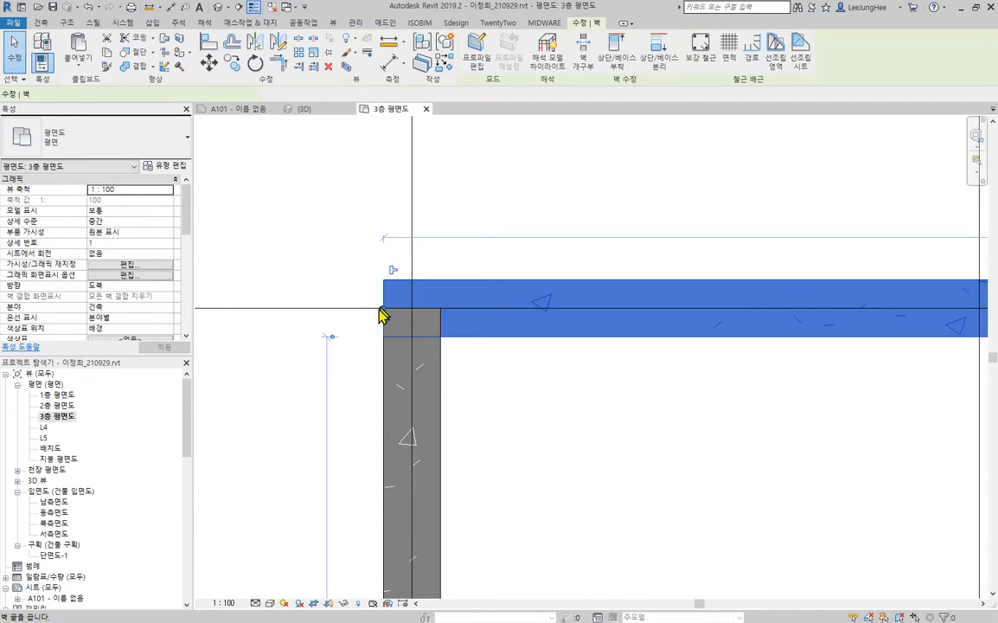
{"action": "left_click", "coordinate": [458, 409]}
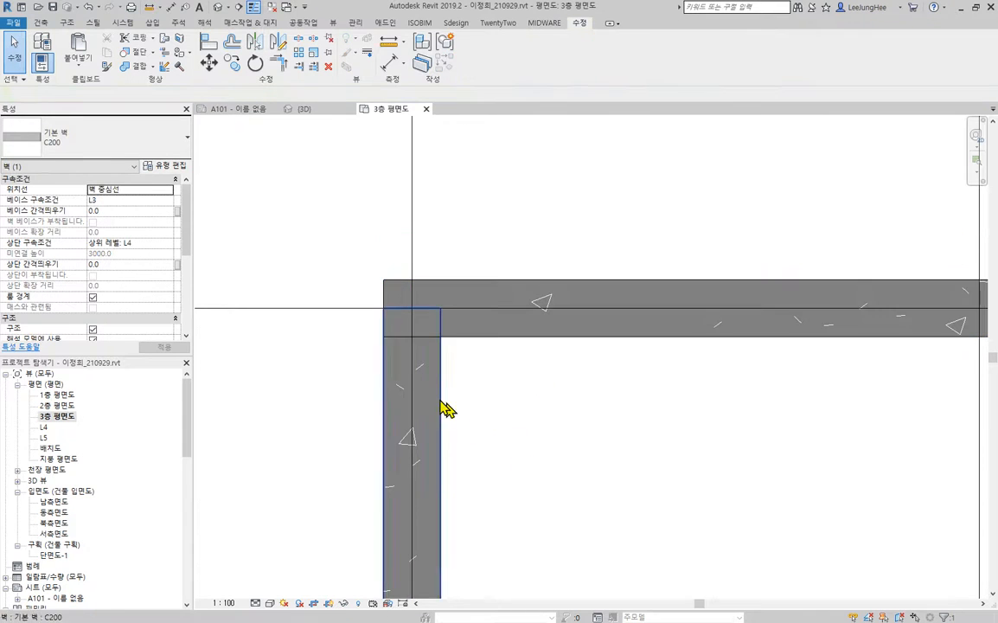
{"action": "left_click", "coordinate": [295, 69]}
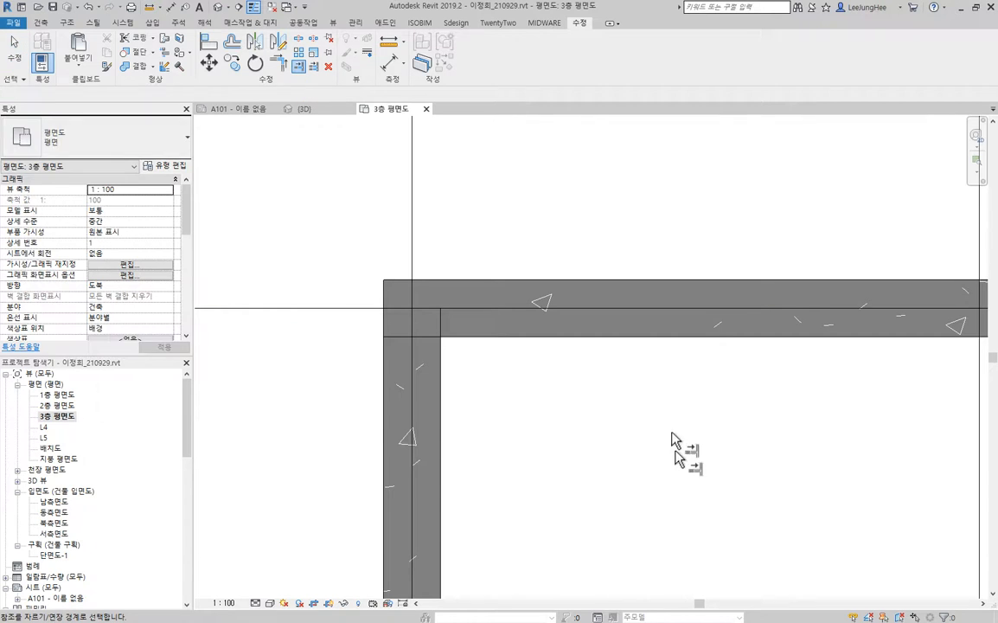
{"action": "left_click", "coordinate": [593, 351]}
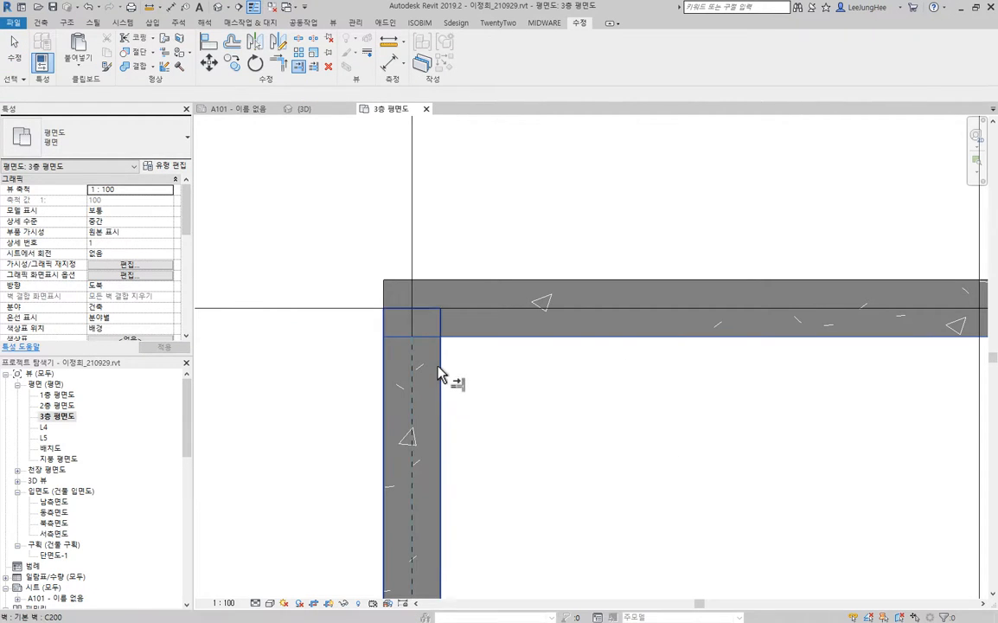
{"action": "left_click", "coordinate": [436, 373]}
{"action": "key", "text": "Escape"}
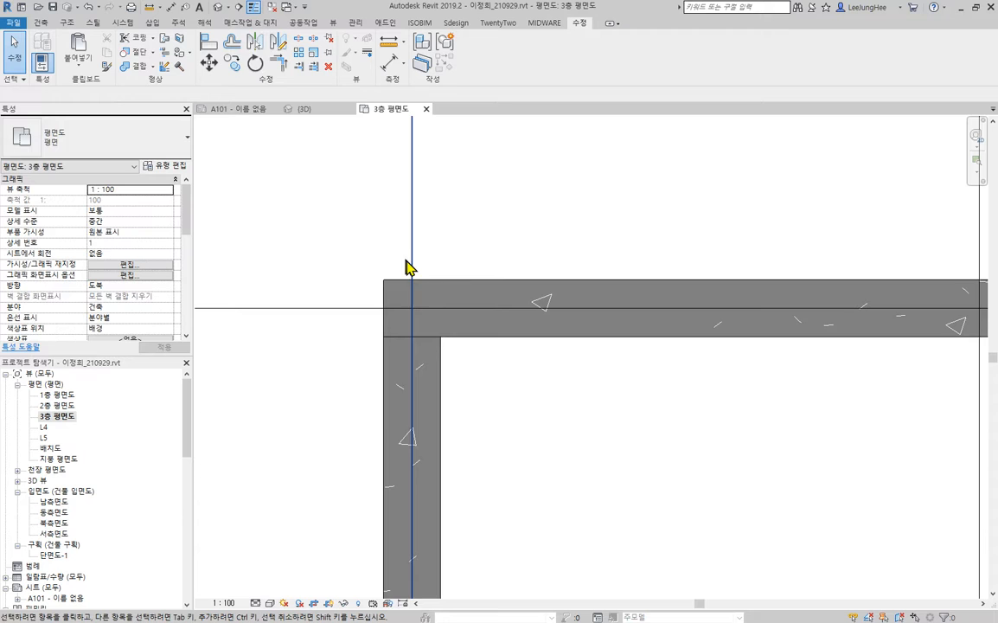
Turn off Thin Lines and inspect the extents of both walls at the X1–Y5 corner by selecting each one.
{"action": "left_click", "coordinate": [252, 8]}
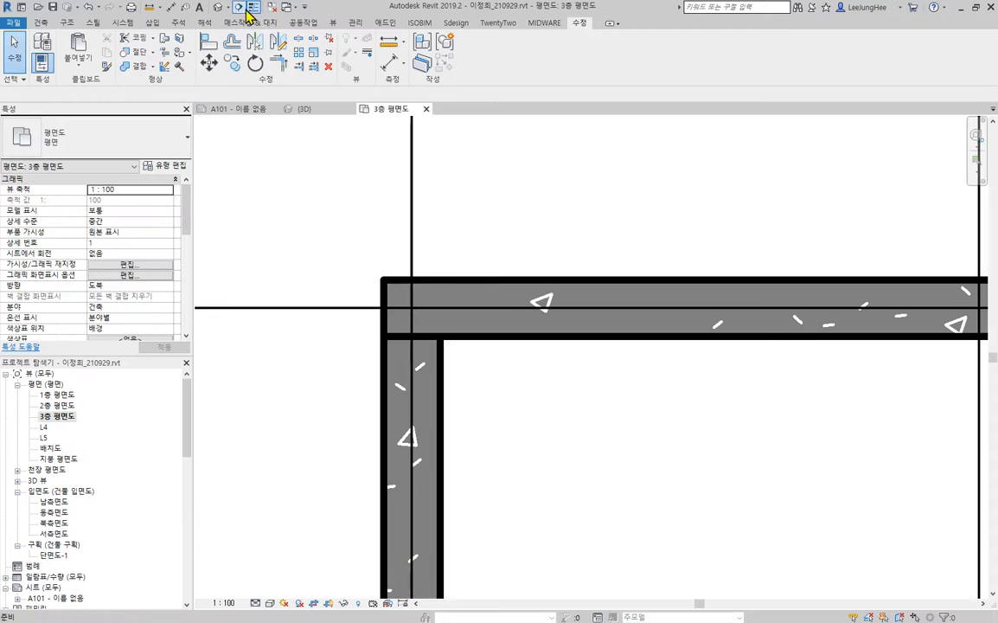
{"action": "left_click", "coordinate": [621, 336]}
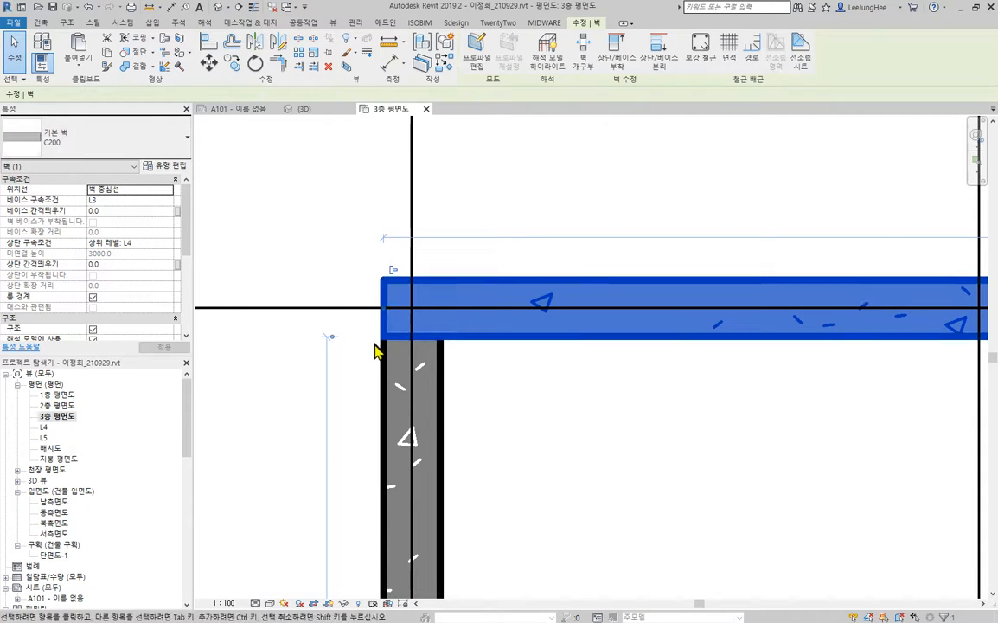
{"action": "left_click", "coordinate": [515, 441]}
{"action": "left_click", "coordinate": [442, 416]}
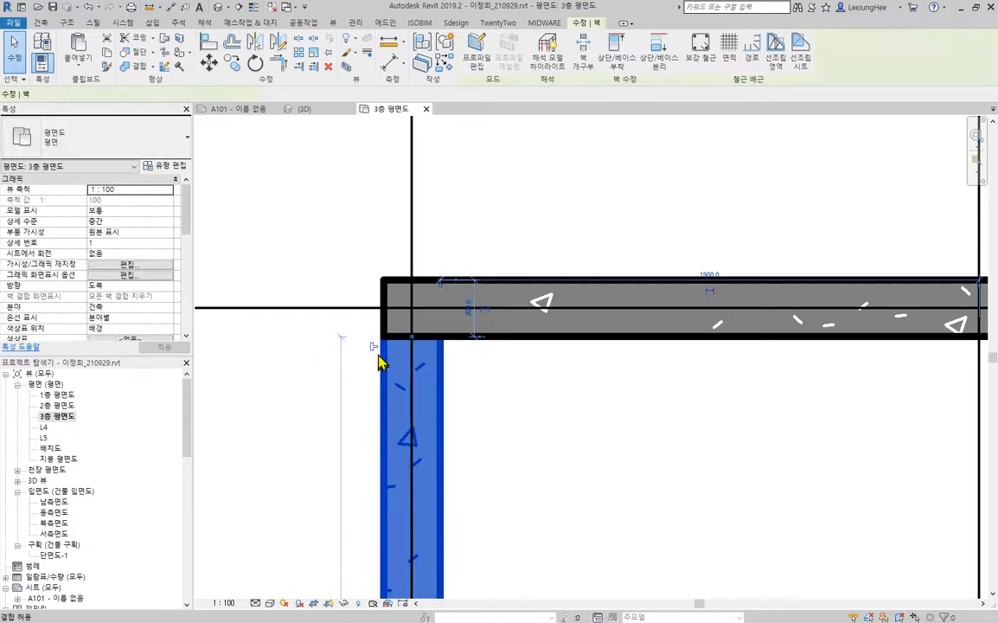
{"action": "key", "text": "Escape"}
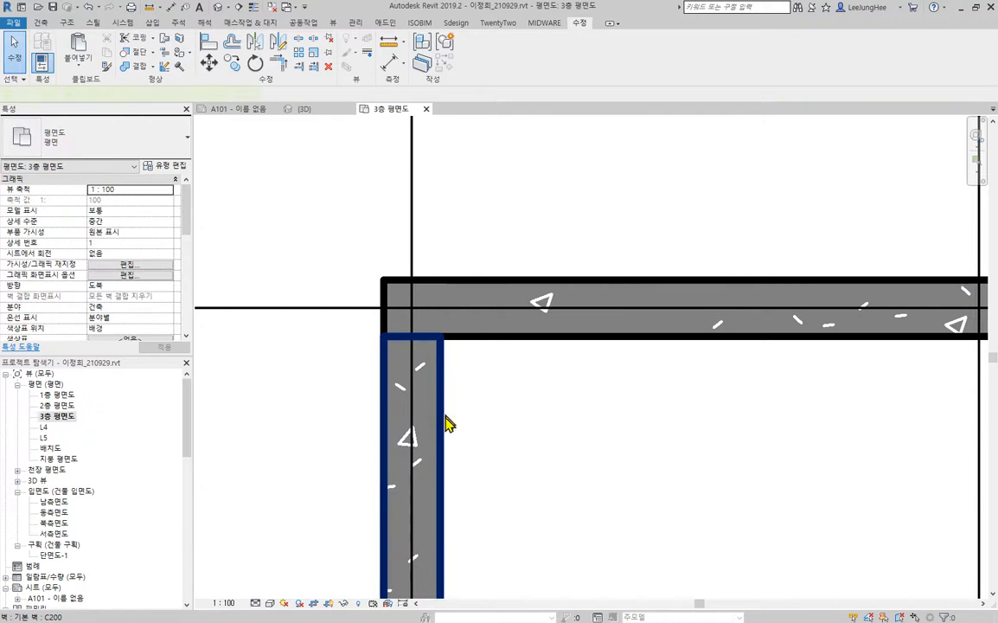
{"action": "left_click", "coordinate": [446, 422]}
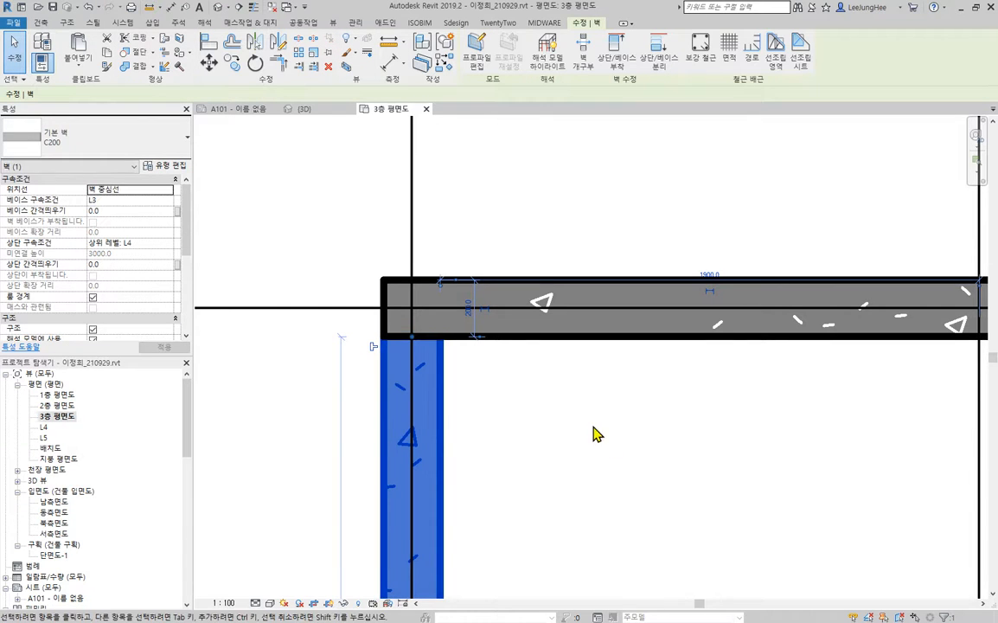
{"action": "left_click", "coordinate": [575, 290]}
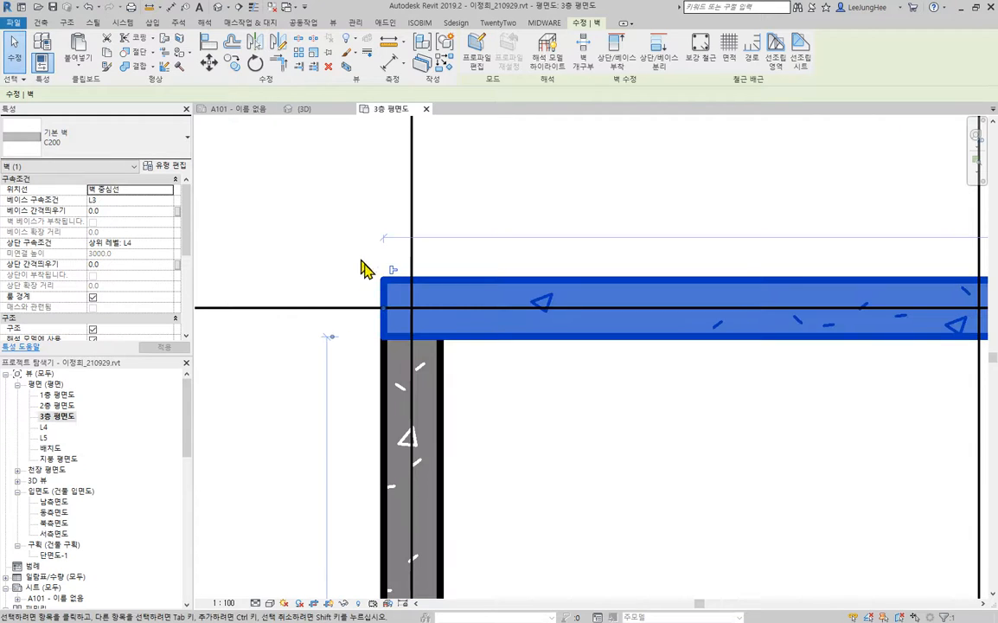
{"action": "left_click", "coordinate": [415, 390]}
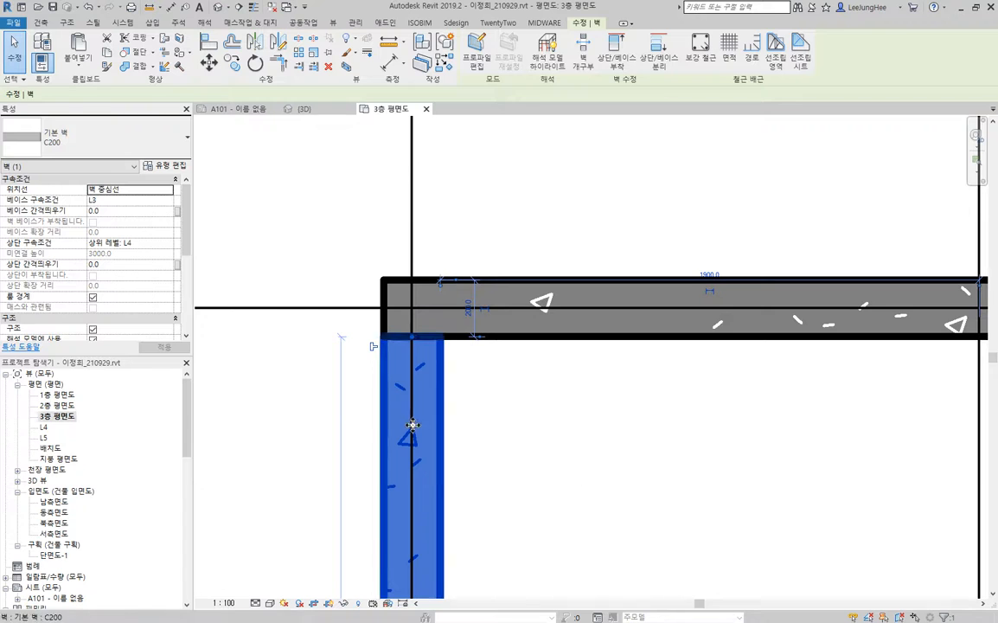
{"action": "left_click", "coordinate": [574, 473]}
Disallow the join at the X1 end of the C200 wall along grid Y1.
{"action": "scroll", "coordinate": [588, 459], "scroll_direction": "down", "scroll_amount": 3}
{"action": "scroll", "coordinate": [560, 434], "scroll_direction": "down", "scroll_amount": 2}
{"action": "middle_click_drag", "start_coordinate": [589, 463], "coordinate": [445, 101]}
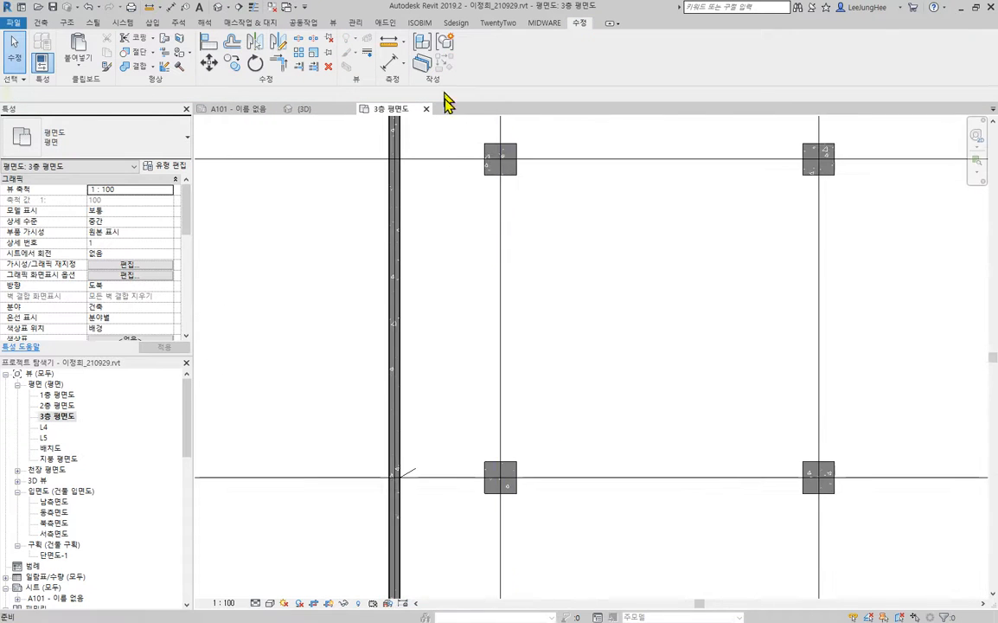
{"action": "middle_click_drag", "start_coordinate": [559, 384], "coordinate": [614, 66]}
{"action": "middle_click_drag", "start_coordinate": [664, 383], "coordinate": [670, 185]}
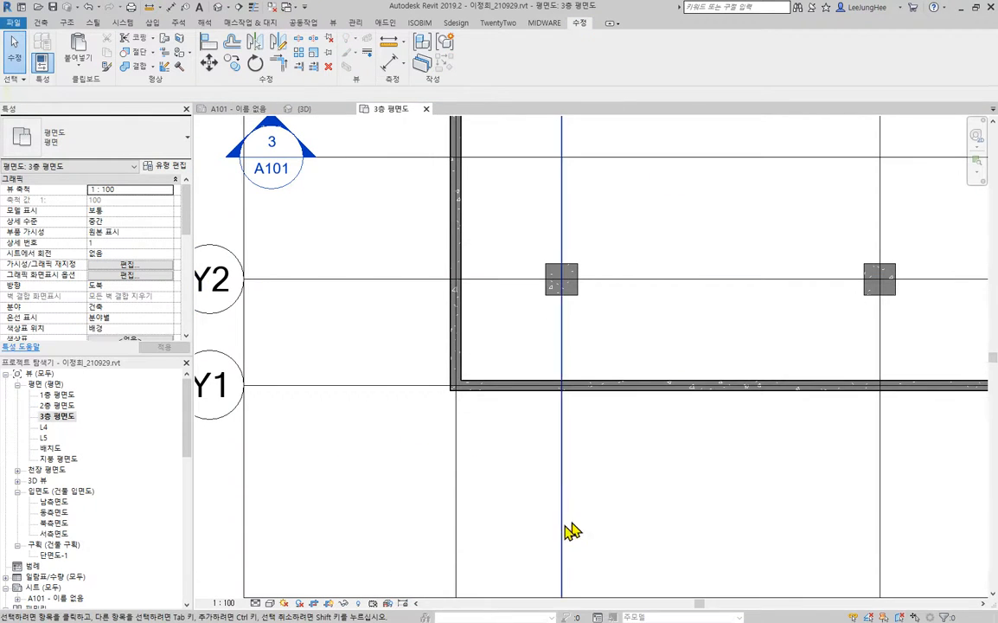
{"action": "scroll", "coordinate": [459, 384], "scroll_direction": "up", "scroll_amount": 4}
{"action": "scroll", "coordinate": [456, 380], "scroll_direction": "up", "scroll_amount": 1}
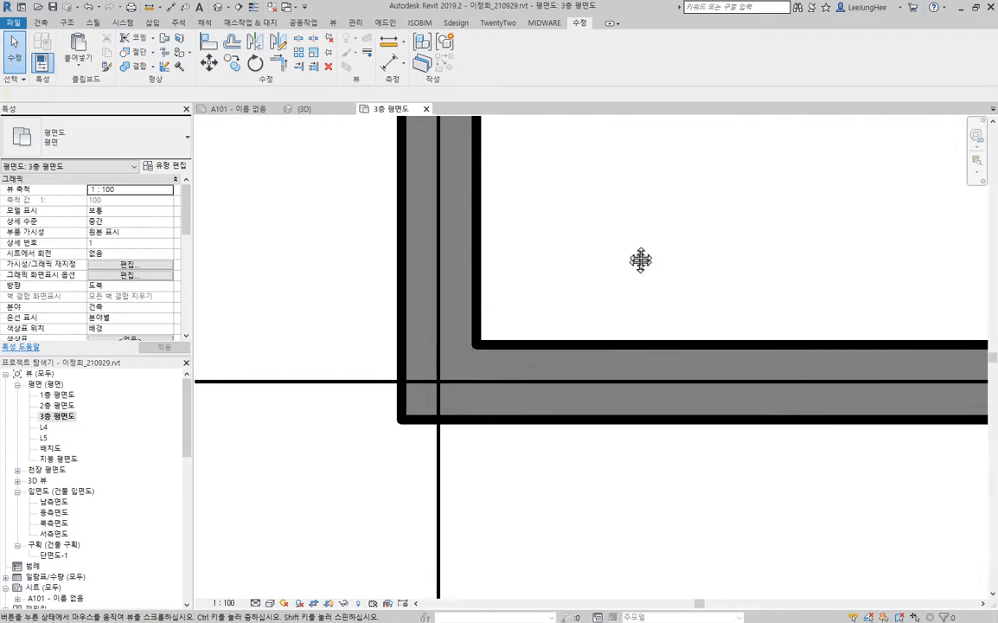
{"action": "left_click", "coordinate": [580, 353]}
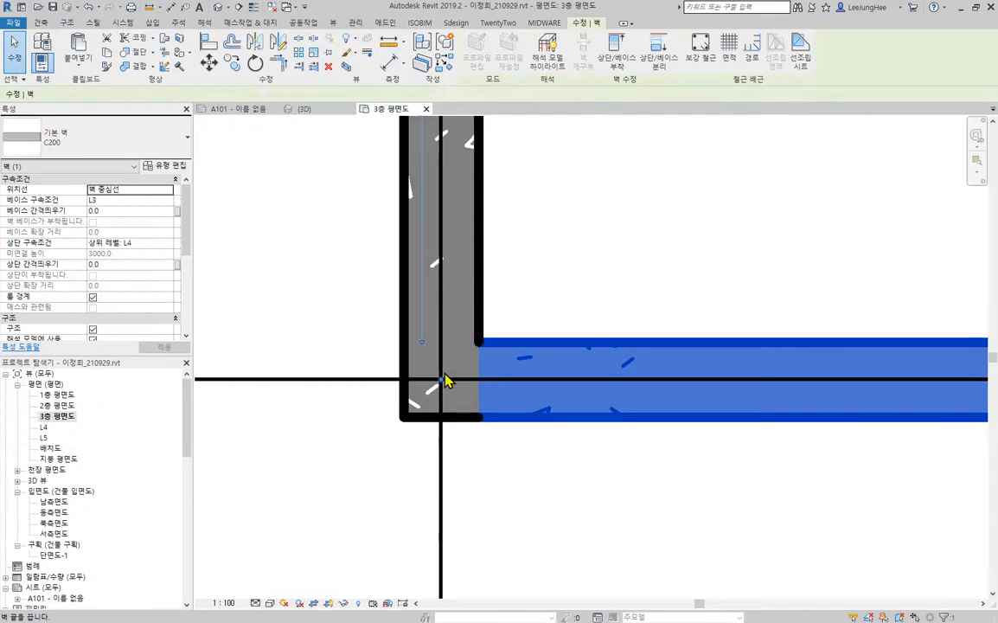
{"action": "right_click", "coordinate": [445, 382]}
{"action": "left_click", "coordinate": [510, 148]}
{"action": "left_click", "coordinate": [597, 191]}
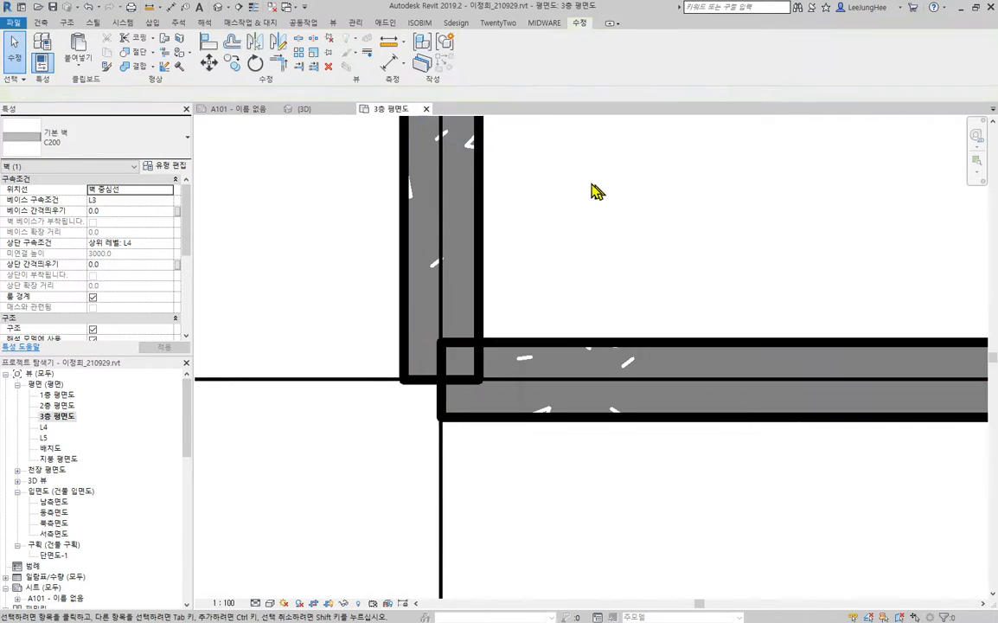
Disallow the join at the Y1 end of the C200 wall along grid X1 and check both walls' extents.
{"action": "left_click", "coordinate": [477, 183]}
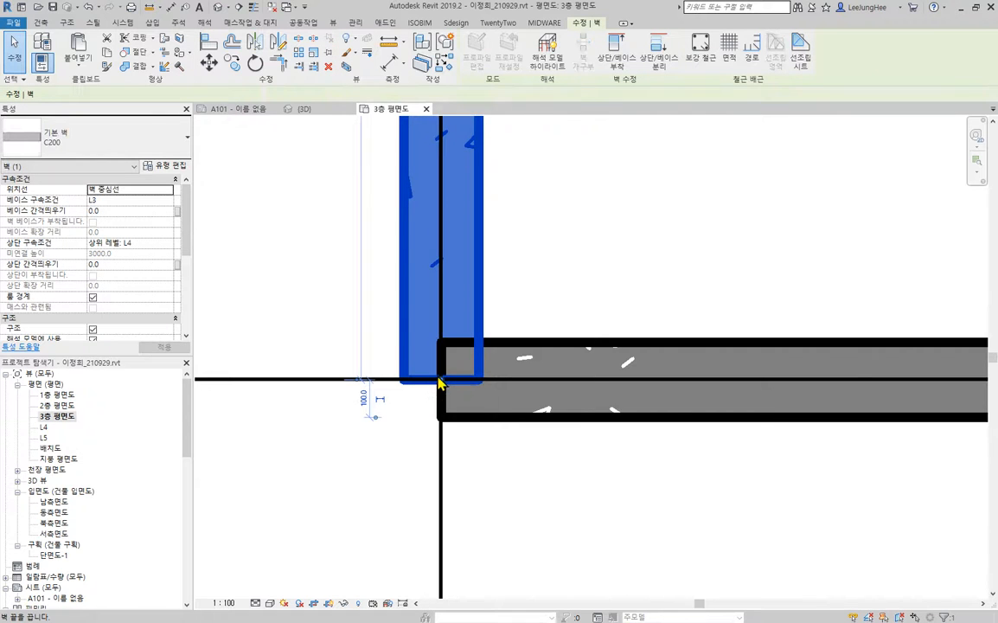
{"action": "right_click", "coordinate": [437, 381]}
{"action": "left_click", "coordinate": [517, 151]}
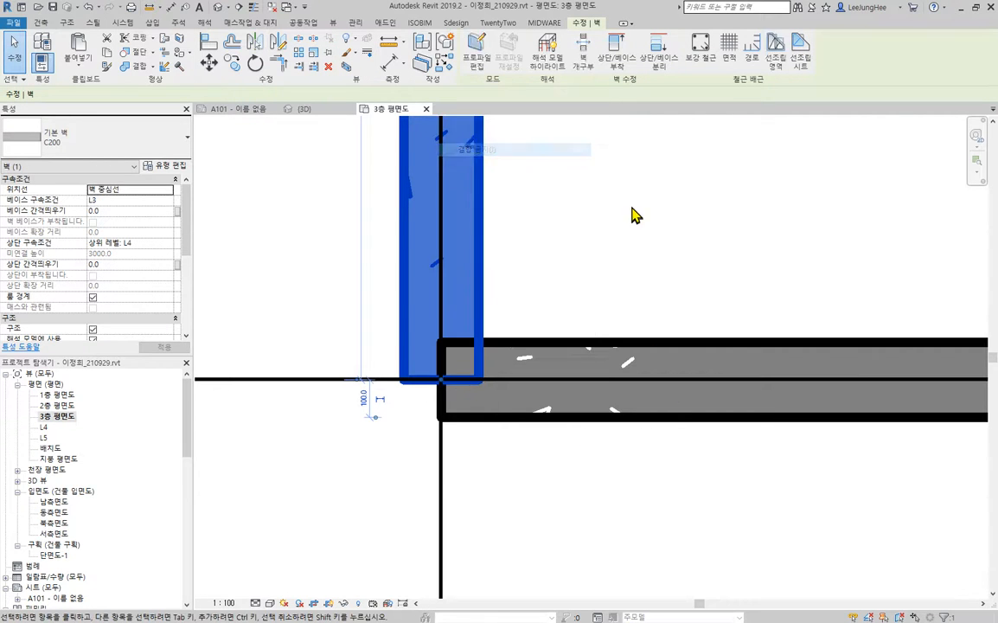
{"action": "left_click", "coordinate": [595, 187]}
{"action": "left_click", "coordinate": [580, 363]}
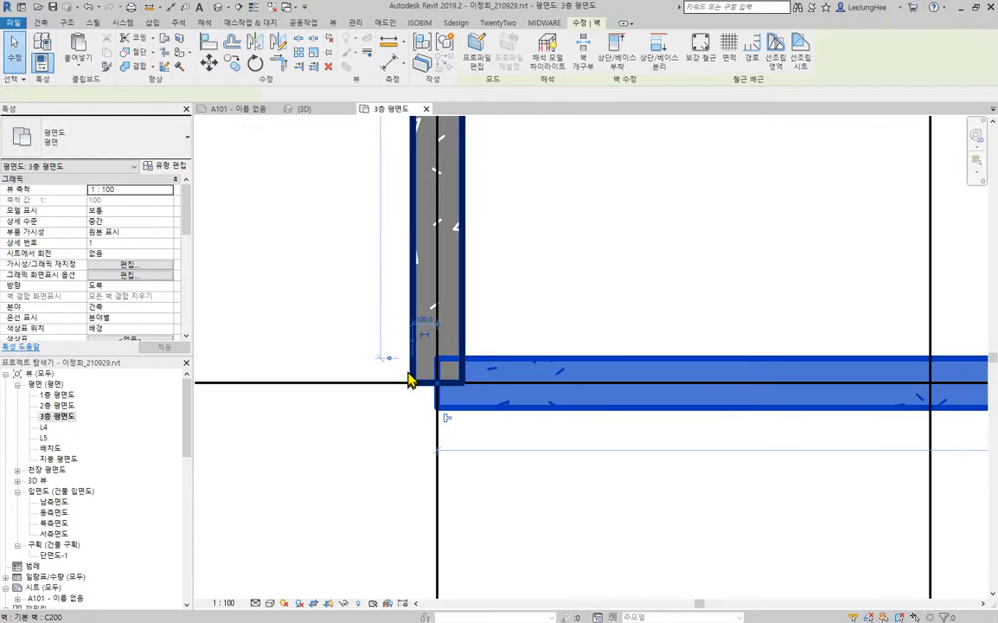
{"action": "left_click", "coordinate": [507, 256]}
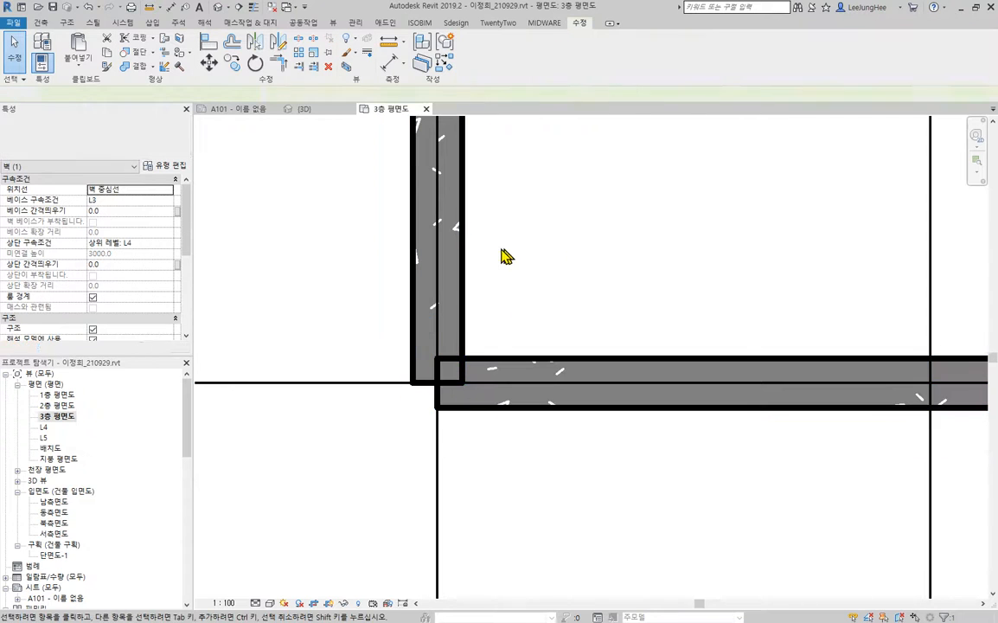
Using Trim/Extend Single Element, extend the Y1 wall to the X1 wall's outer face and trim the X1 wall to the Y1 wall's inner face.
{"action": "left_click", "coordinate": [457, 252]}
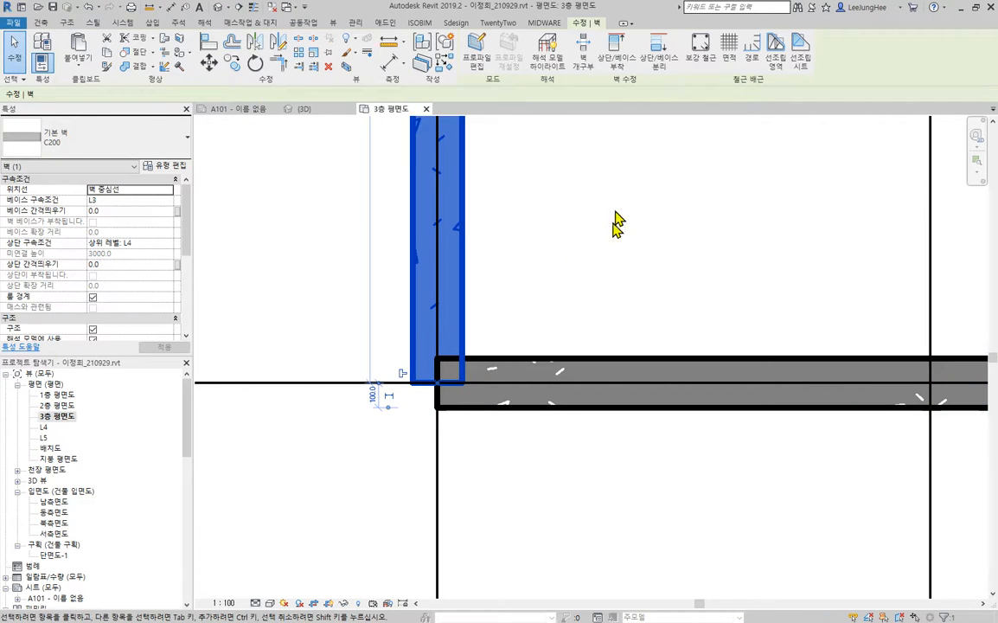
{"action": "left_click", "coordinate": [299, 68]}
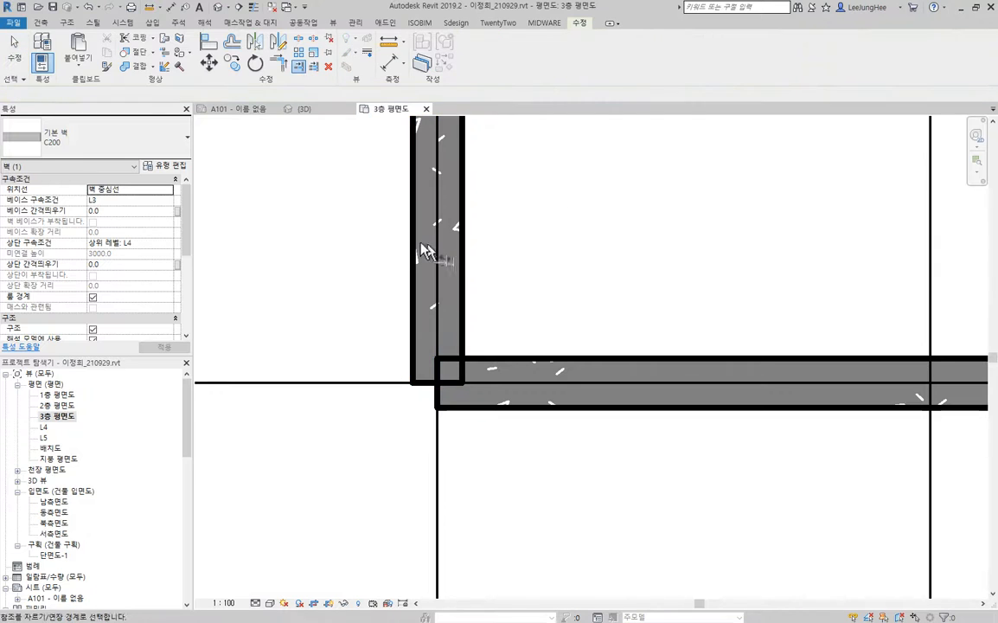
{"action": "left_click", "coordinate": [552, 375]}
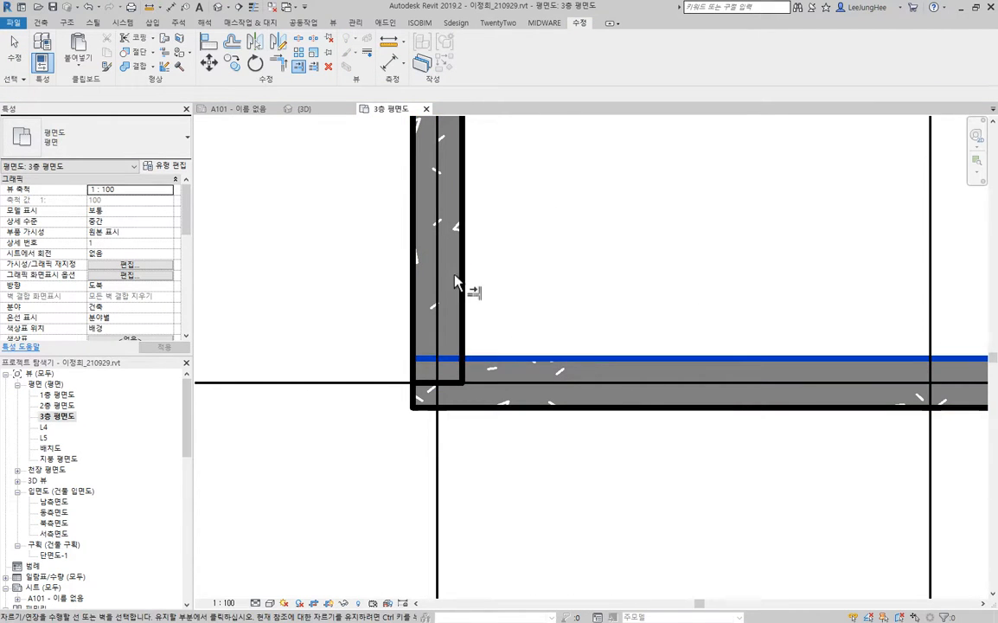
{"action": "left_click", "coordinate": [455, 275]}
{"action": "key", "text": "Escape"}
Change the type of the L3 wall along grid X1 from C200 to 커튼월.
{"action": "scroll", "coordinate": [555, 225], "scroll_direction": "down", "scroll_amount": 4}
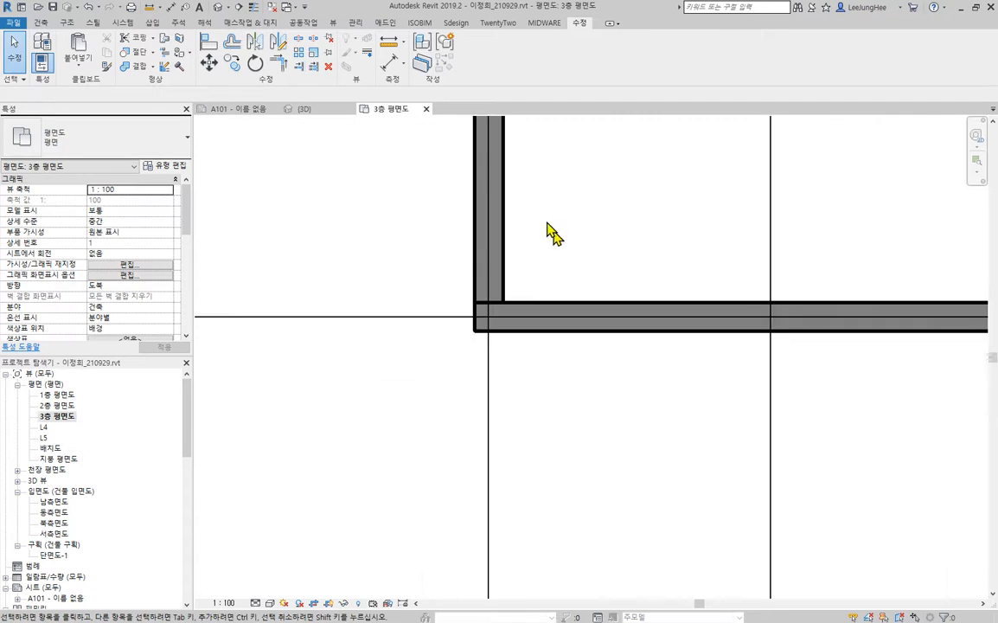
{"action": "middle_click_drag", "start_coordinate": [579, 187], "coordinate": [564, 409]}
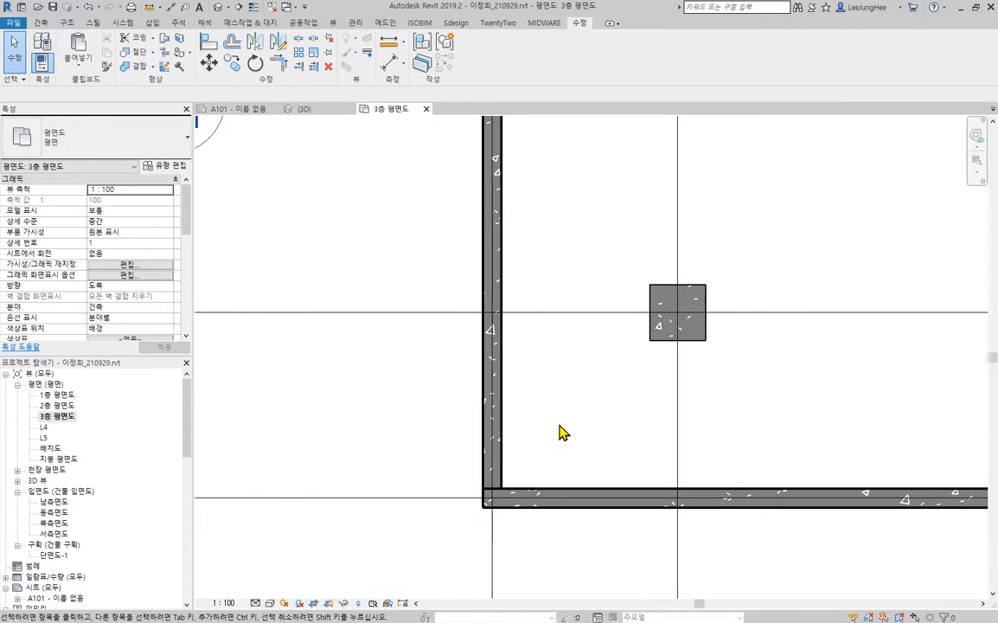
{"action": "scroll", "coordinate": [515, 392], "scroll_direction": "down", "scroll_amount": 4}
{"action": "middle_click_drag", "start_coordinate": [550, 252], "coordinate": [530, 441]}
{"action": "scroll", "coordinate": [528, 346], "scroll_direction": "down", "scroll_amount": 2}
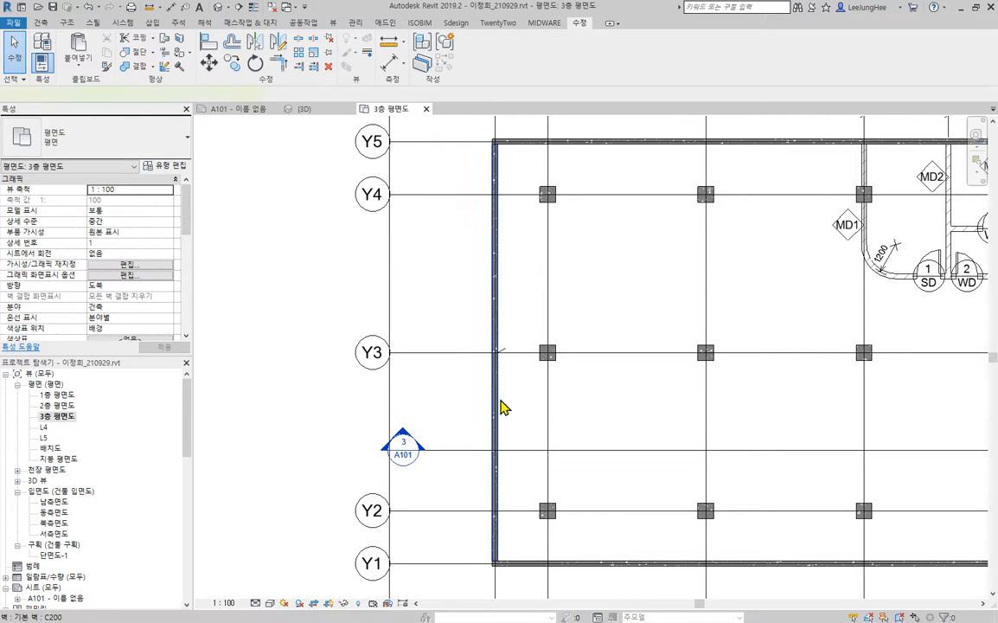
{"action": "left_click", "coordinate": [504, 408]}
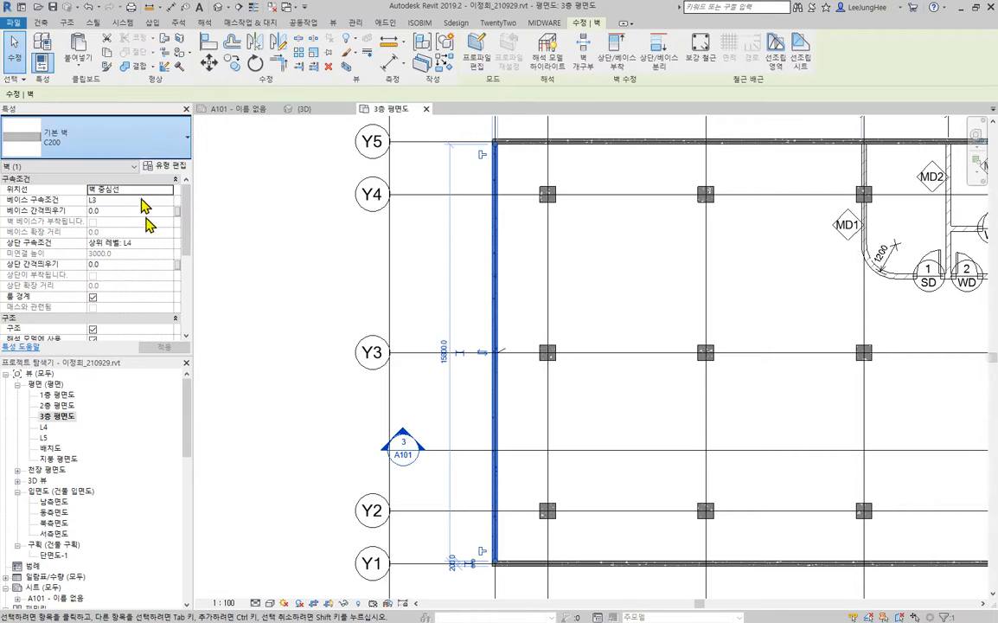
{"action": "scroll", "coordinate": [127, 221], "scroll_direction": "down", "scroll_amount": 10}
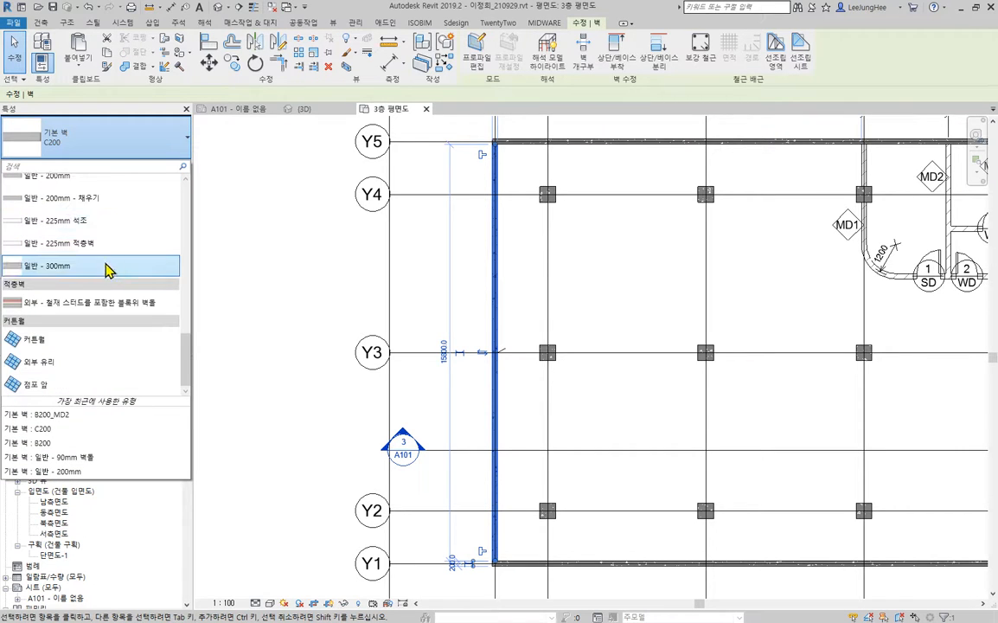
{"action": "left_click", "coordinate": [60, 341]}
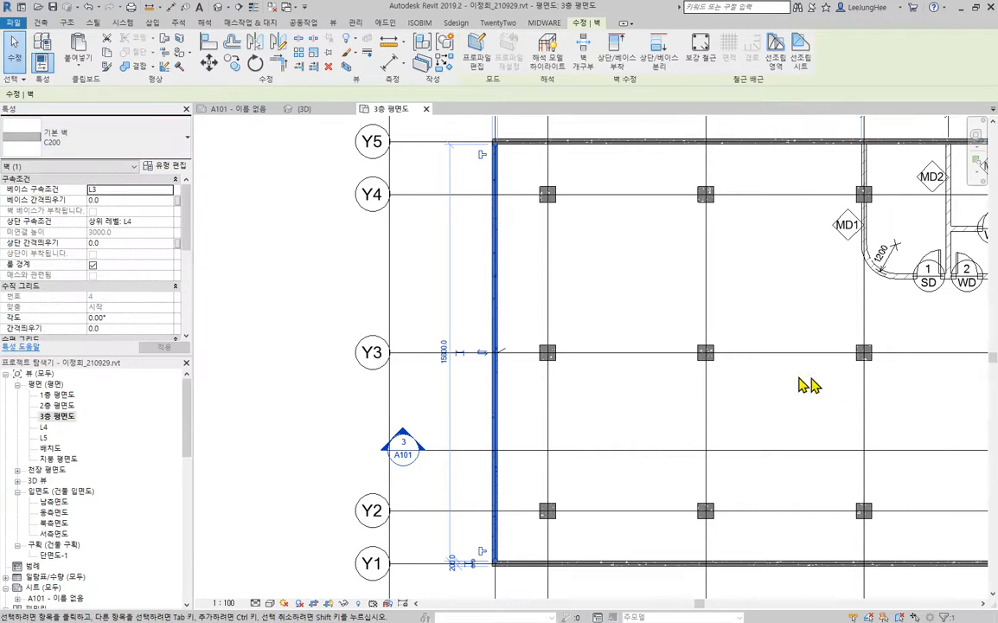
Examine the X1 curtain wall's offset from the grid line, its meeting with the Y5 wall, and its orientation arrow near Y3.
{"action": "scroll", "coordinate": [497, 354], "scroll_direction": "up", "scroll_amount": 5}
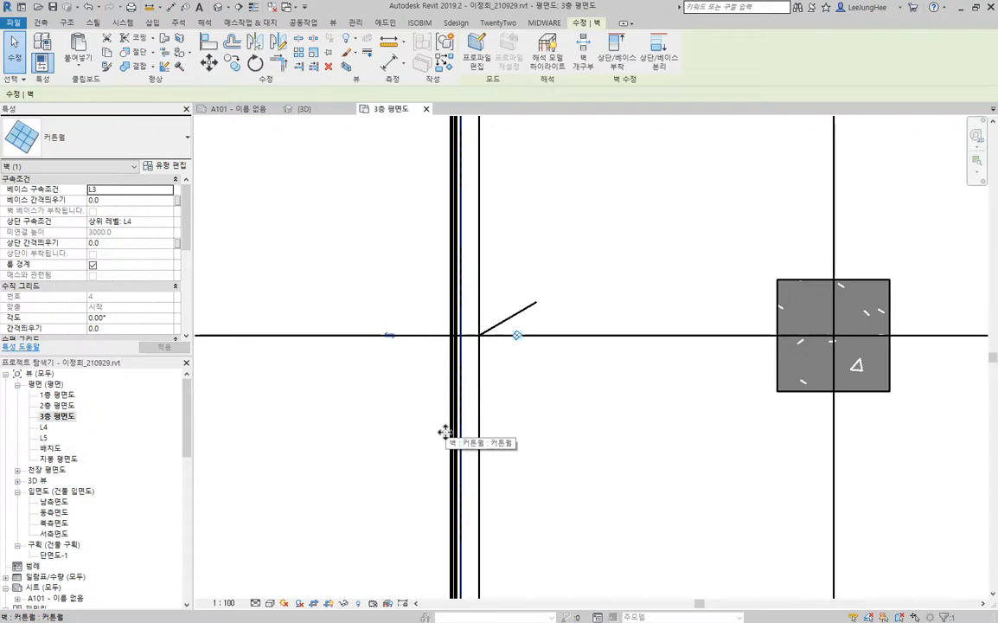
{"action": "scroll", "coordinate": [502, 346], "scroll_direction": "down", "scroll_amount": 4}
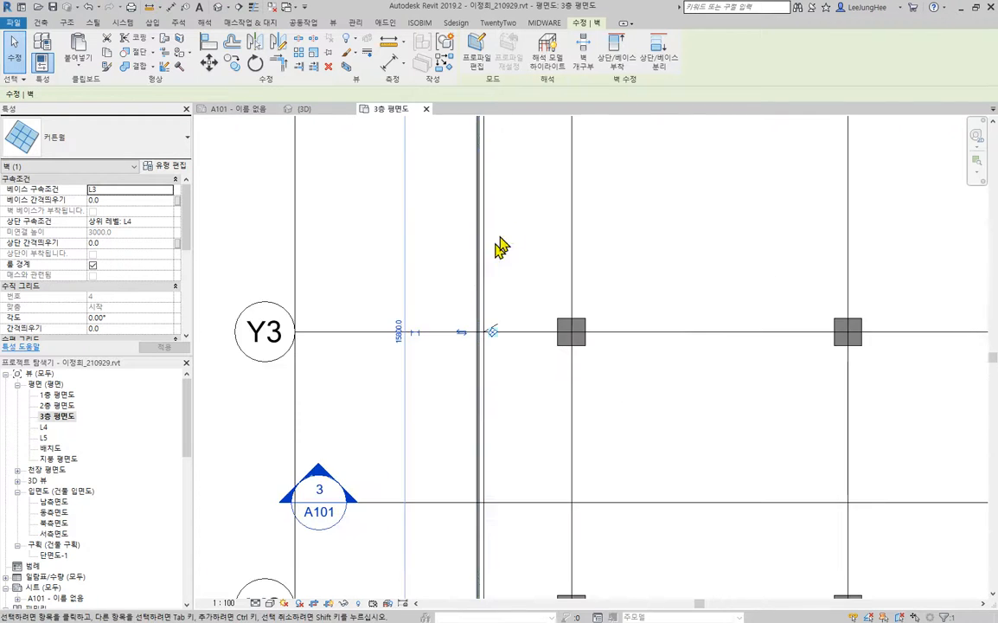
{"action": "scroll", "coordinate": [501, 246], "scroll_direction": "down", "scroll_amount": 1}
{"action": "middle_click_drag", "start_coordinate": [561, 235], "coordinate": [591, 370]}
{"action": "scroll", "coordinate": [551, 192], "scroll_direction": "up", "scroll_amount": 2}
{"action": "scroll", "coordinate": [500, 222], "scroll_direction": "up", "scroll_amount": 3}
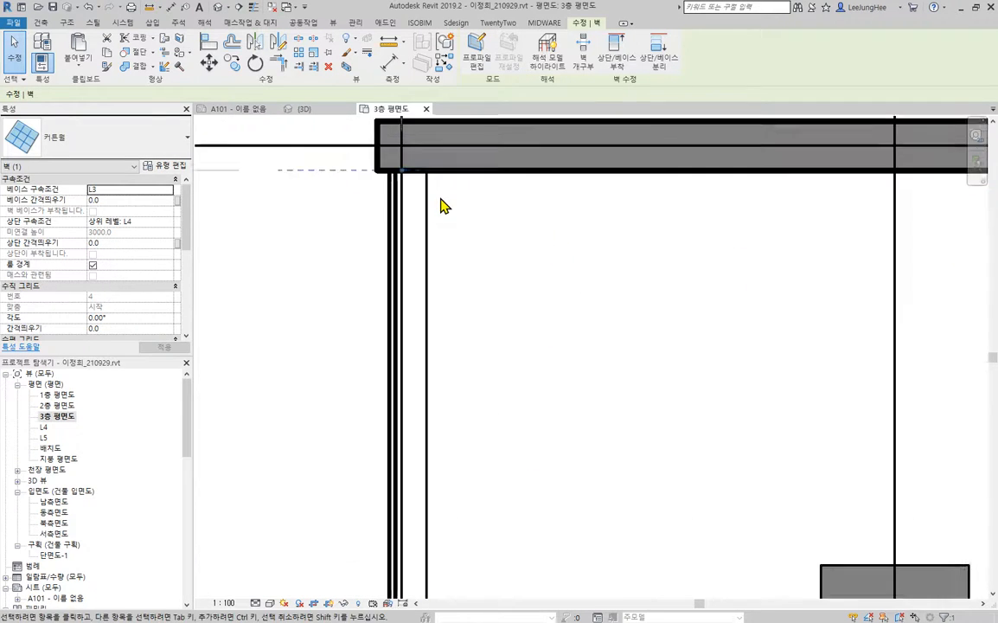
{"action": "scroll", "coordinate": [441, 205], "scroll_direction": "up", "scroll_amount": 2}
{"action": "scroll", "coordinate": [370, 188], "scroll_direction": "down", "scroll_amount": 4}
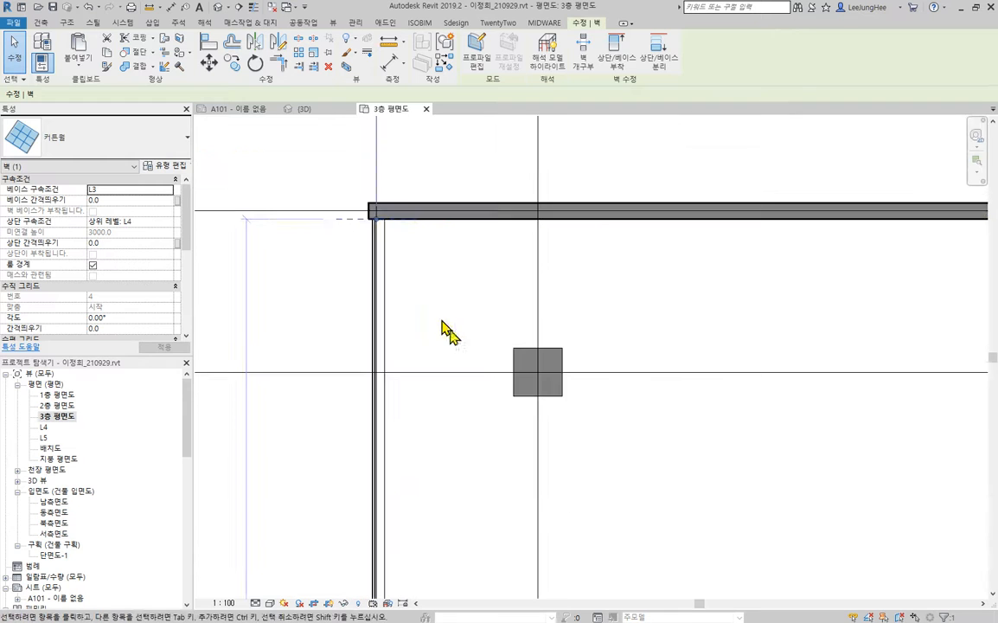
{"action": "scroll", "coordinate": [441, 361], "scroll_direction": "up", "scroll_amount": 5}
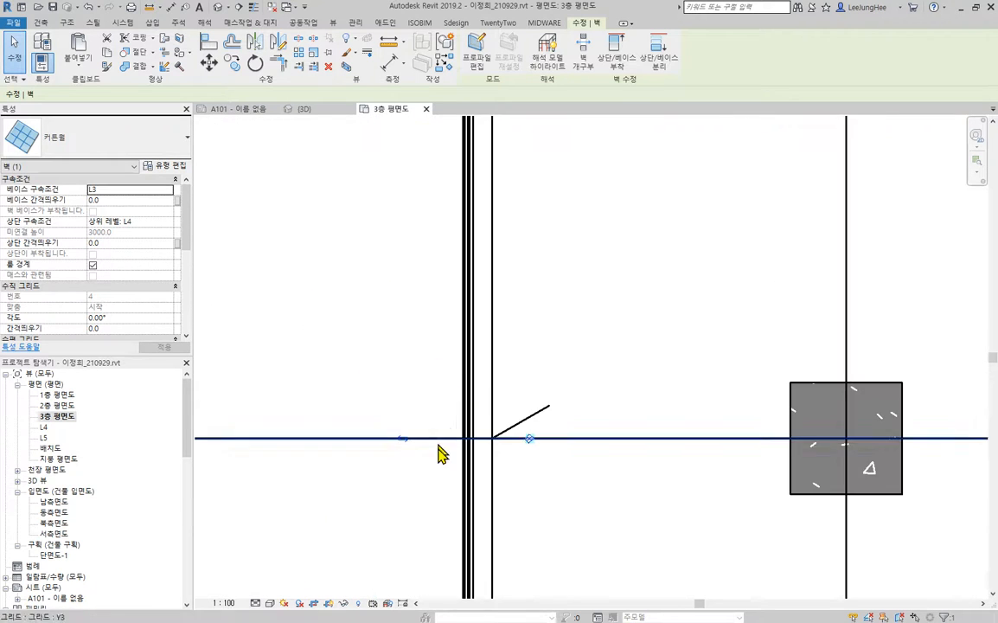
{"action": "middle_click_drag", "start_coordinate": [661, 368], "coordinate": [693, 267]}
{"action": "scroll", "coordinate": [432, 370], "scroll_direction": "up", "scroll_amount": 3}
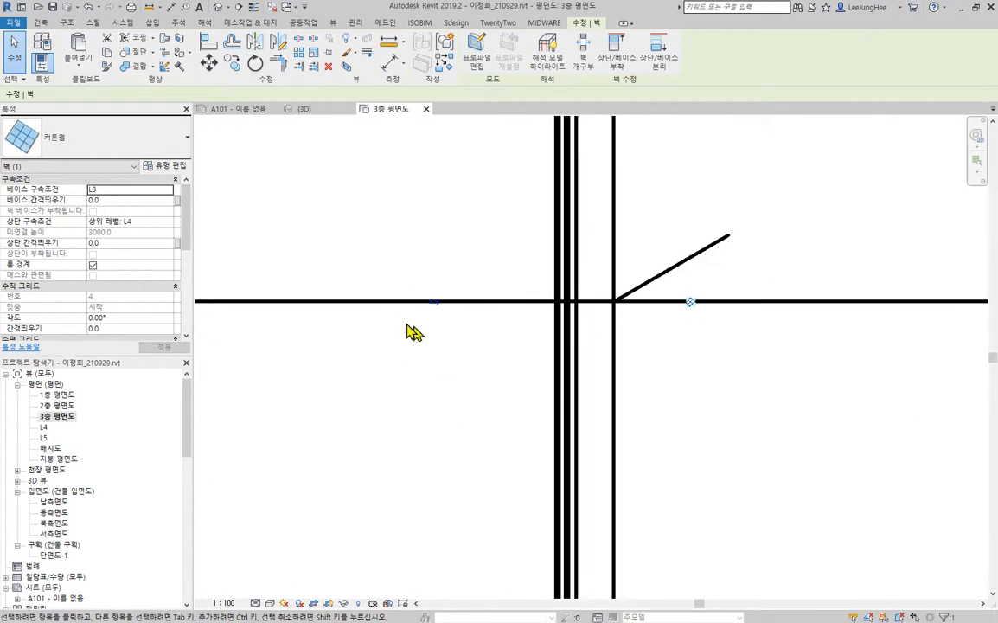
{"action": "scroll", "coordinate": [413, 332], "scroll_direction": "down", "scroll_amount": 5}
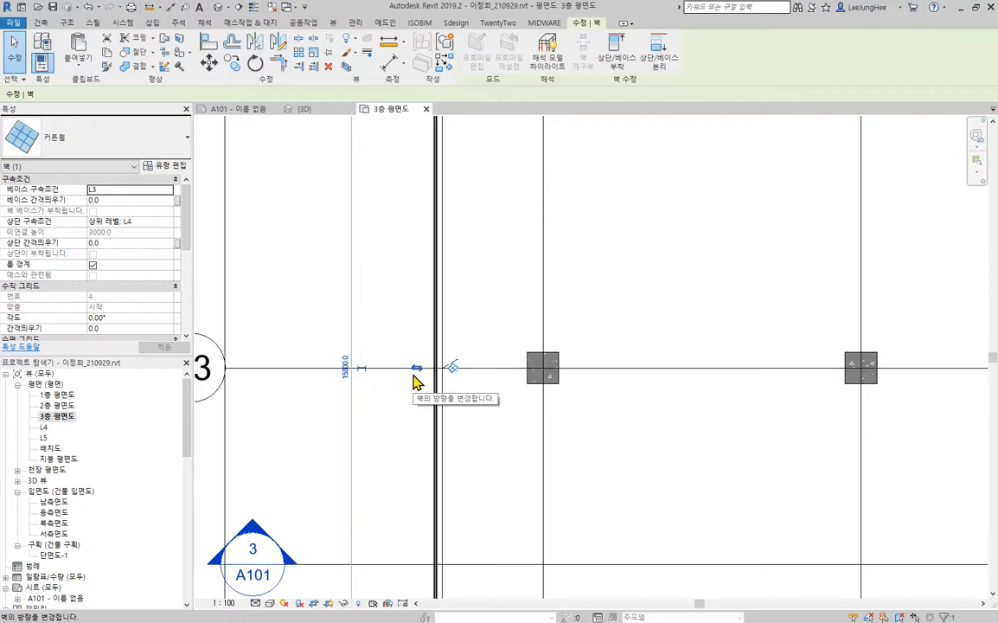
{"action": "scroll", "coordinate": [408, 374], "scroll_direction": "up", "scroll_amount": 4}
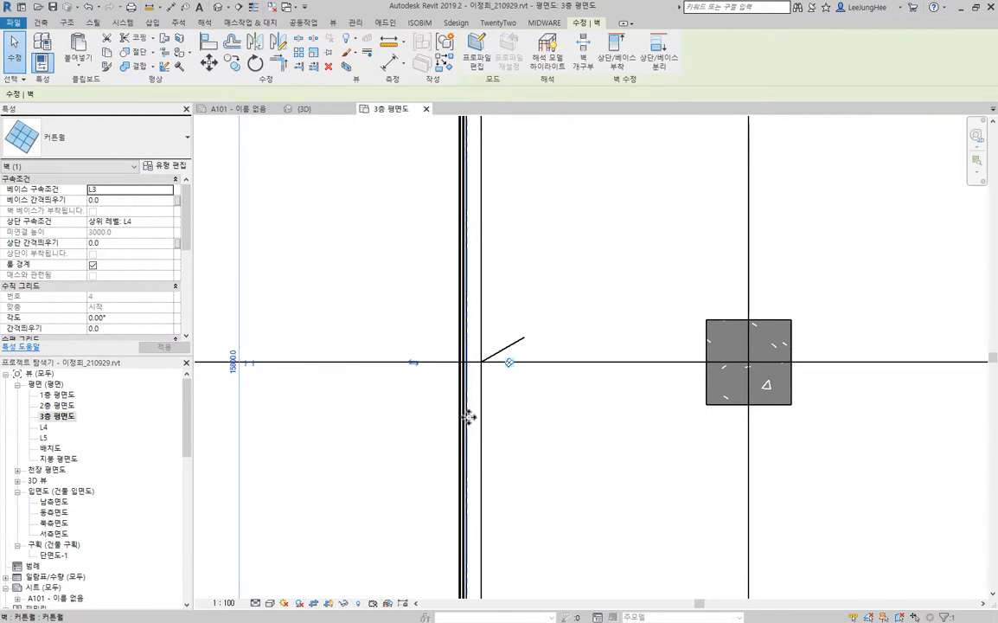
{"action": "scroll", "coordinate": [446, 400], "scroll_direction": "up", "scroll_amount": 5}
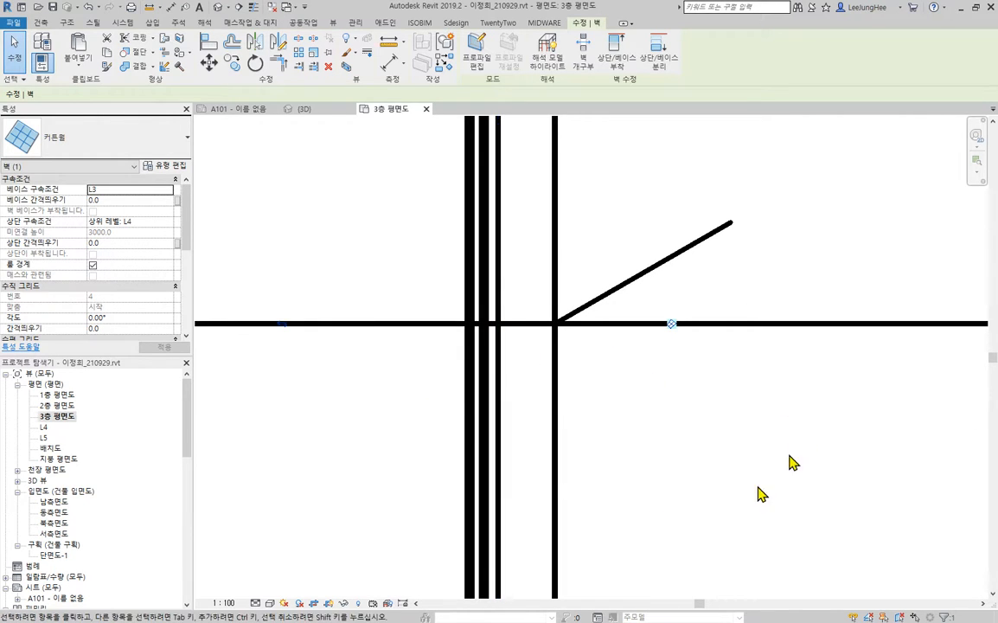
Flip the X1 curtain wall's orientation and flip it back.
{"action": "left_click", "coordinate": [432, 432]}
{"action": "scroll", "coordinate": [426, 432], "scroll_direction": "down", "scroll_amount": 5}
{"action": "left_click", "coordinate": [441, 462]}
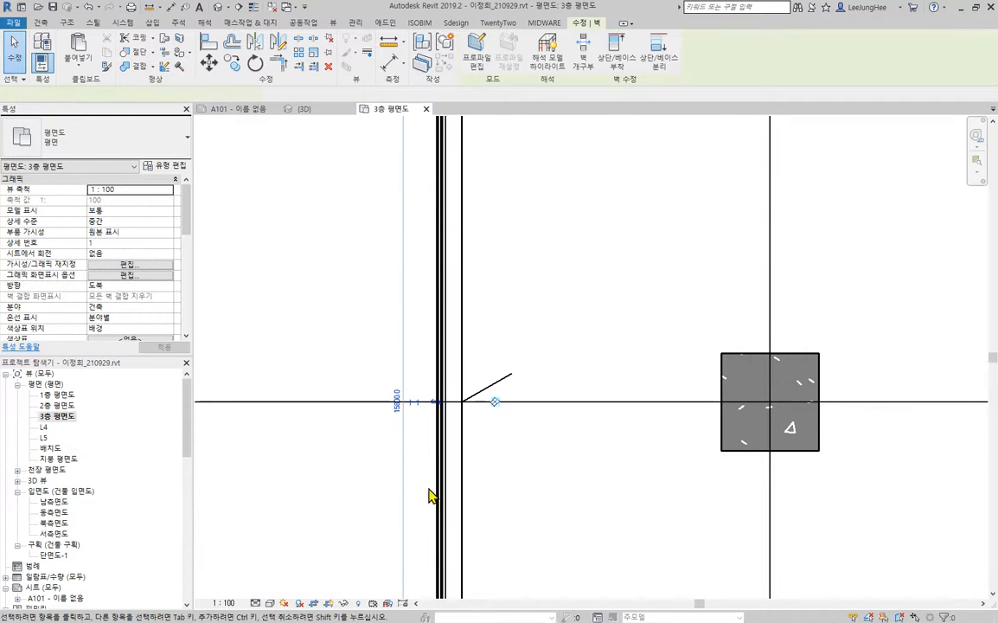
{"action": "left_click", "coordinate": [436, 402]}
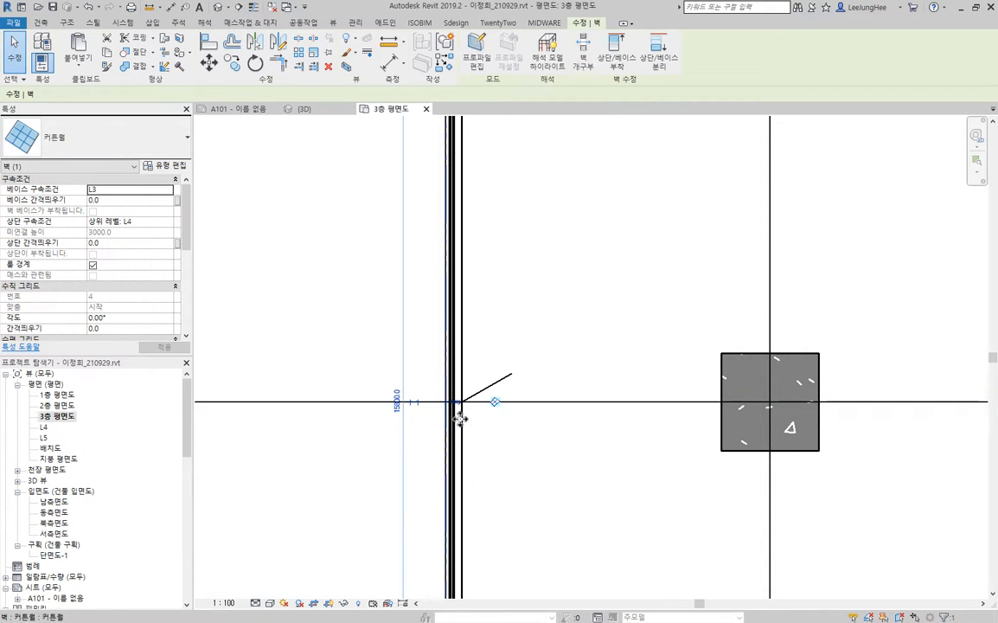
{"action": "left_click", "coordinate": [458, 409]}
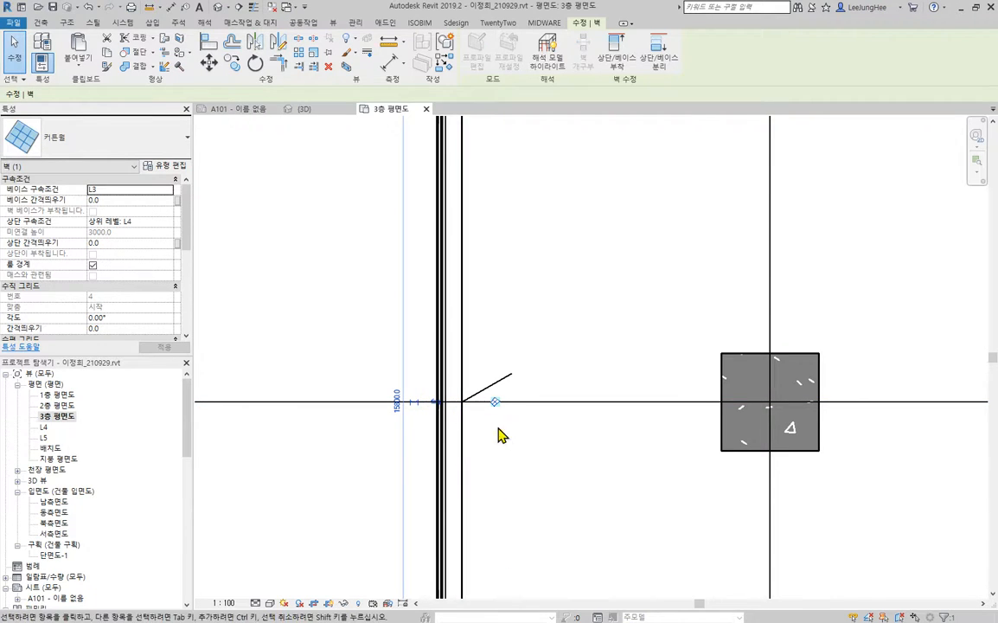
Check which side the orientation arrows lie on for the X1 curtain wall and the Y5 concrete wall by selecting each one.
{"action": "scroll", "coordinate": [488, 425], "scroll_direction": "down", "scroll_amount": 4}
{"action": "left_click", "coordinate": [387, 358]}
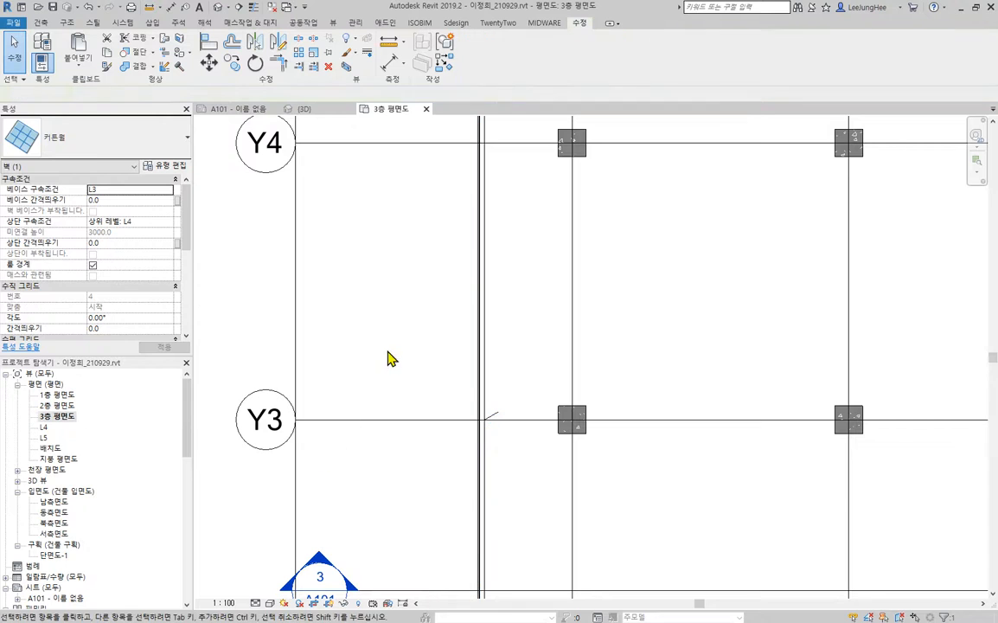
{"action": "left_click", "coordinate": [477, 377]}
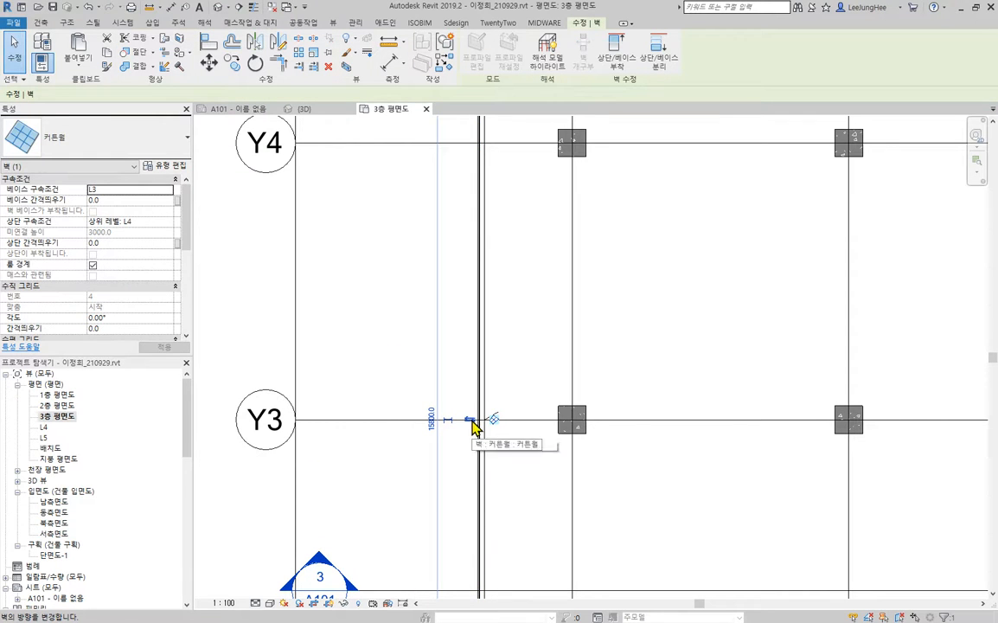
{"action": "scroll", "coordinate": [616, 338], "scroll_direction": "down", "scroll_amount": 5}
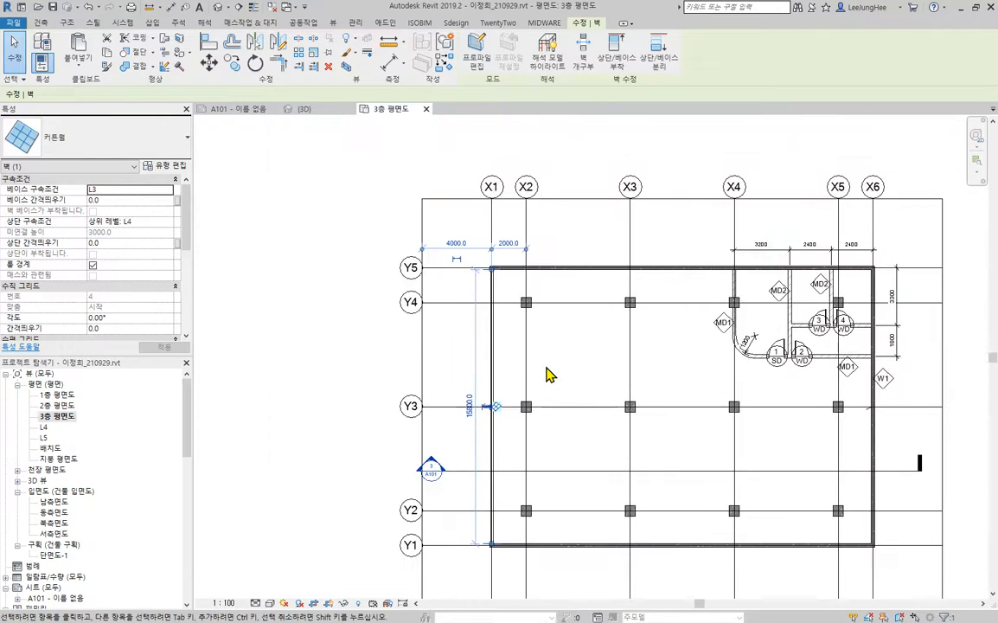
{"action": "left_click", "coordinate": [645, 212]}
{"action": "scroll", "coordinate": [645, 213], "scroll_direction": "up", "scroll_amount": 3}
{"action": "left_click", "coordinate": [717, 296]}
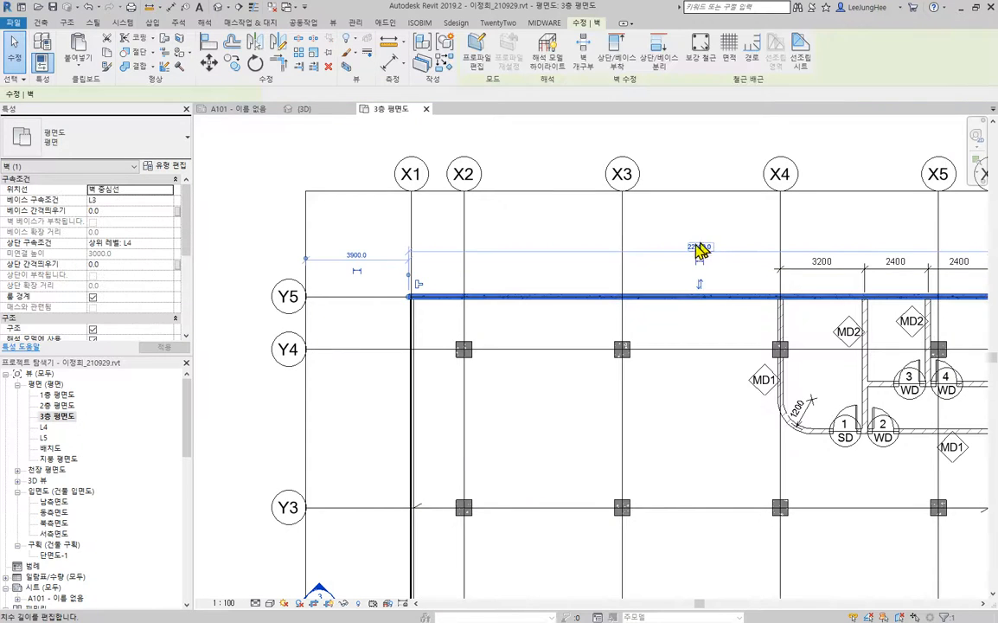
{"action": "middle_click_drag", "start_coordinate": [698, 291], "coordinate": [679, 292]}
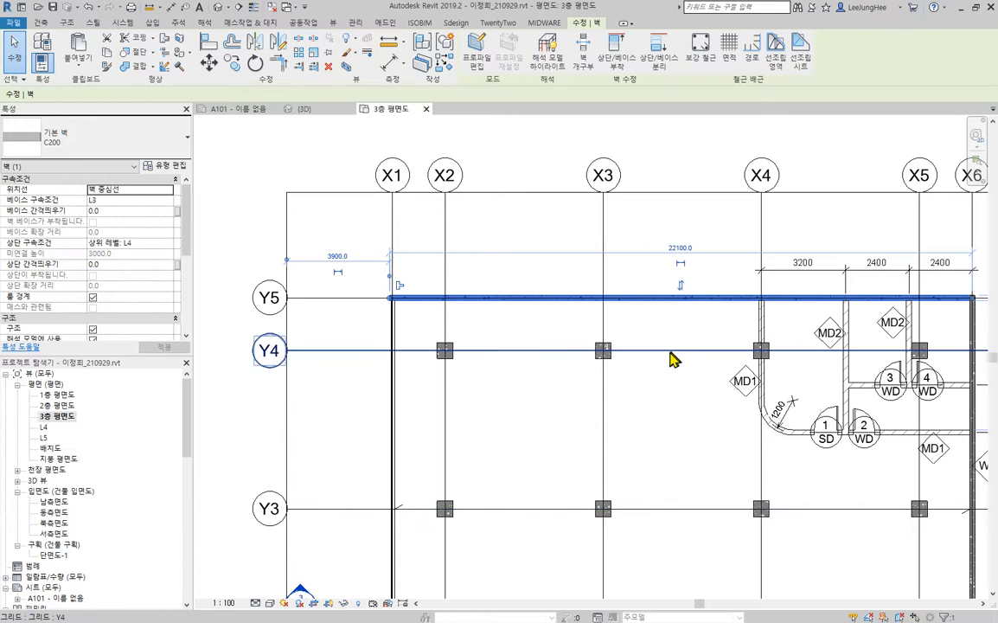
{"action": "left_click", "coordinate": [534, 238]}
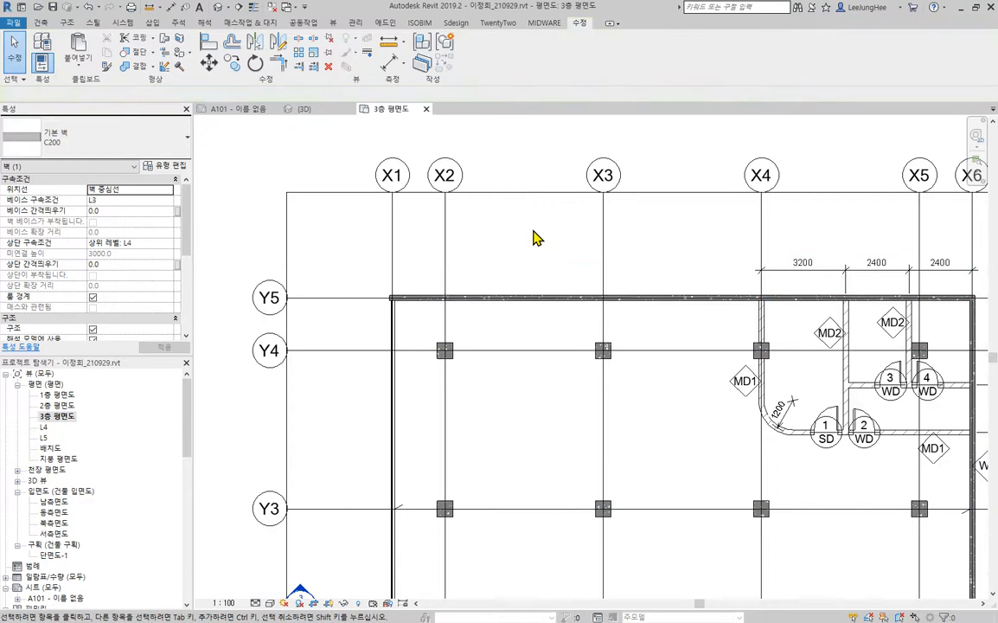
Examine the X1–Y1 corner of the curtain wall in plan and inspect the curtain wall's corner with the concrete wall in the default 3D view.
{"action": "scroll", "coordinate": [534, 238], "scroll_direction": "down", "scroll_amount": 3}
{"action": "scroll", "coordinate": [519, 380], "scroll_direction": "up", "scroll_amount": 8}
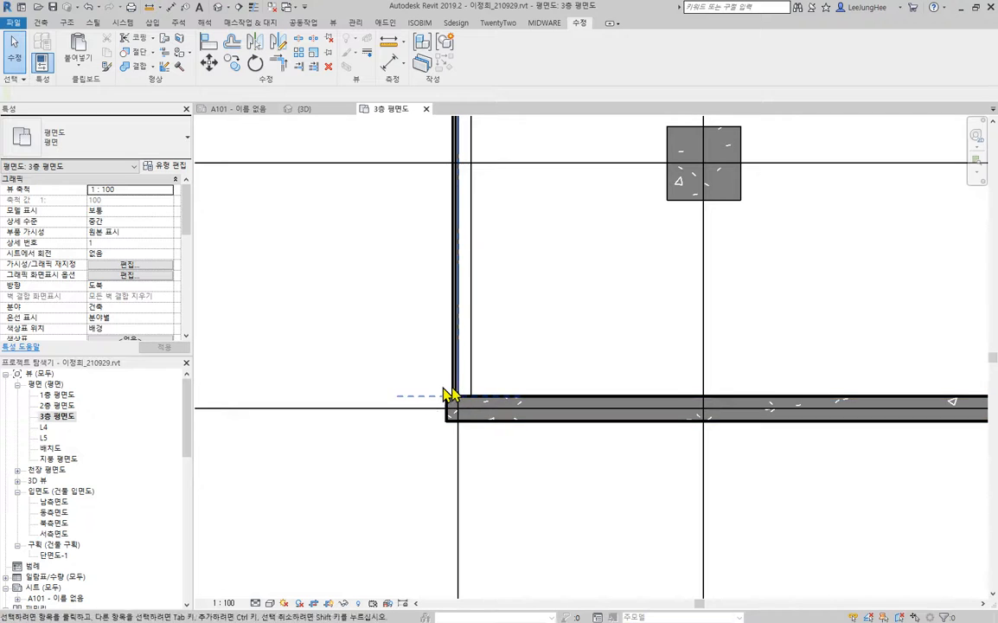
{"action": "left_click", "coordinate": [219, 7]}
{"action": "scroll", "coordinate": [490, 289], "scroll_direction": "up", "scroll_amount": 5}
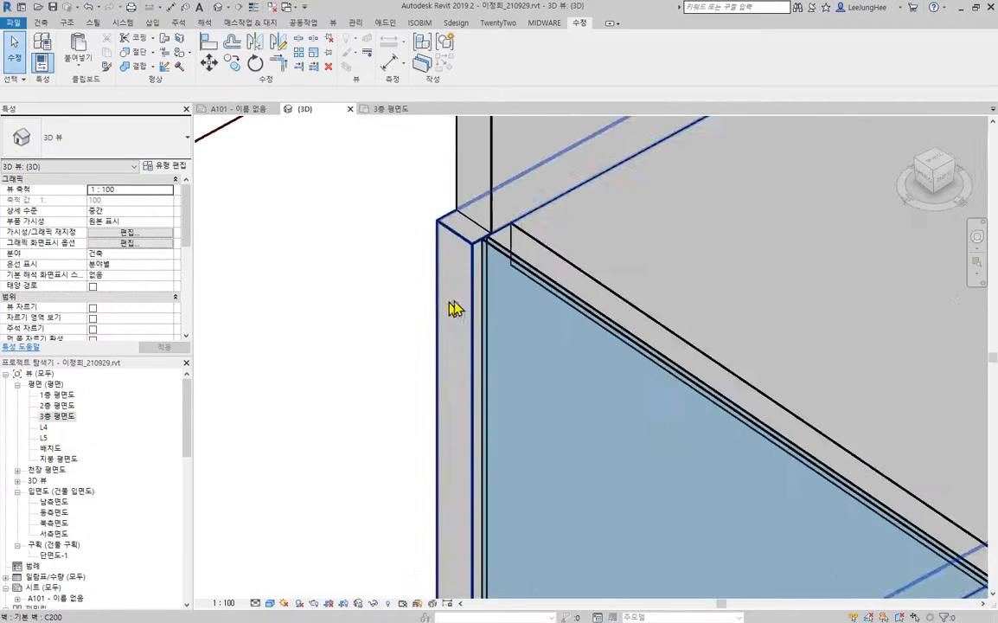
{"action": "middle_click_drag", "start_coordinate": [387, 255], "coordinate": [344, 344]}
{"action": "scroll", "coordinate": [390, 333], "scroll_direction": "up", "scroll_amount": 2}
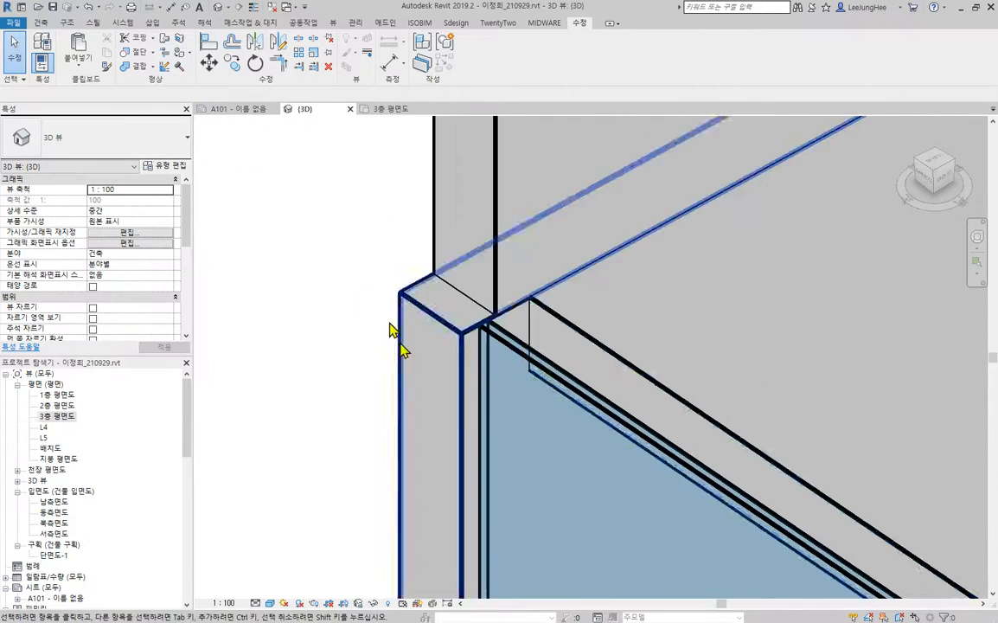
{"action": "scroll", "coordinate": [390, 329], "scroll_direction": "down", "scroll_amount": 8}
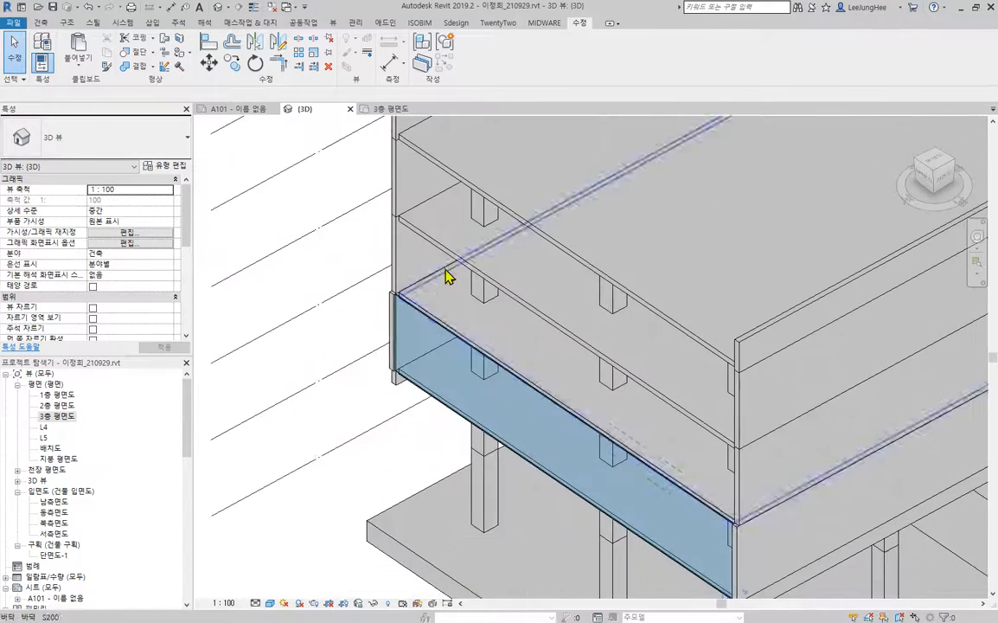
Examine how the C200 walls on L3, L4, L5 and the roof line up at the X1 corner by selecting individual walls.
{"action": "left_click", "coordinate": [435, 399]}
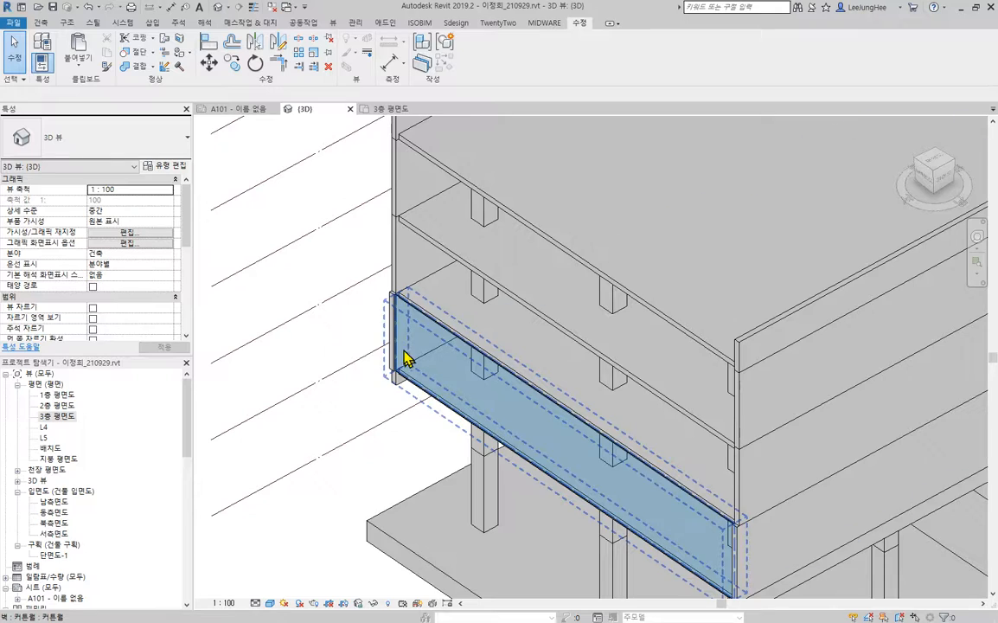
{"action": "middle_click_drag", "start_coordinate": [402, 350], "coordinate": [412, 433]}
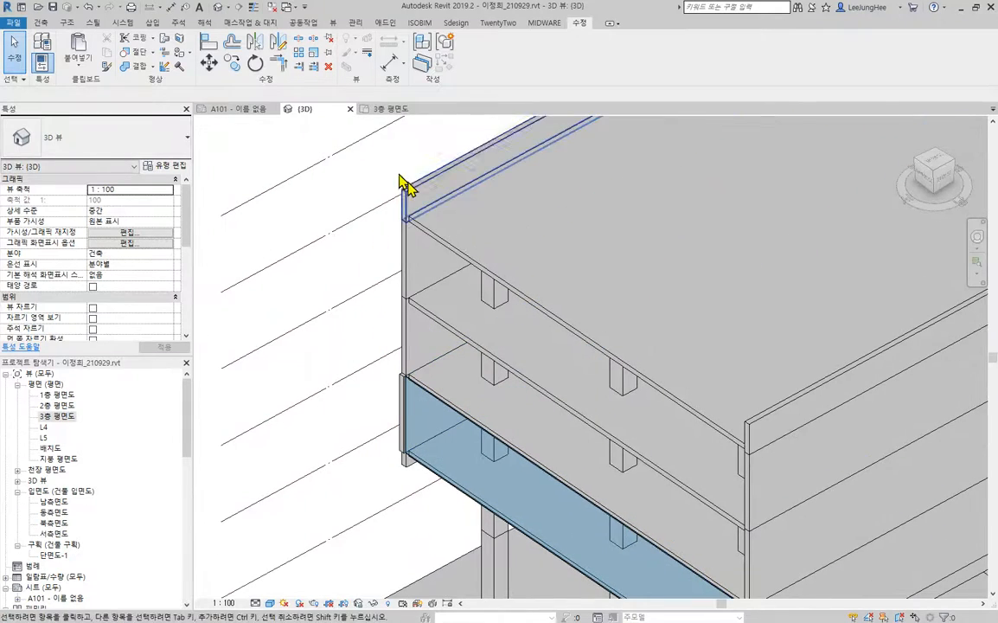
{"action": "middle_click_drag", "start_coordinate": [575, 423], "coordinate": [597, 392]}
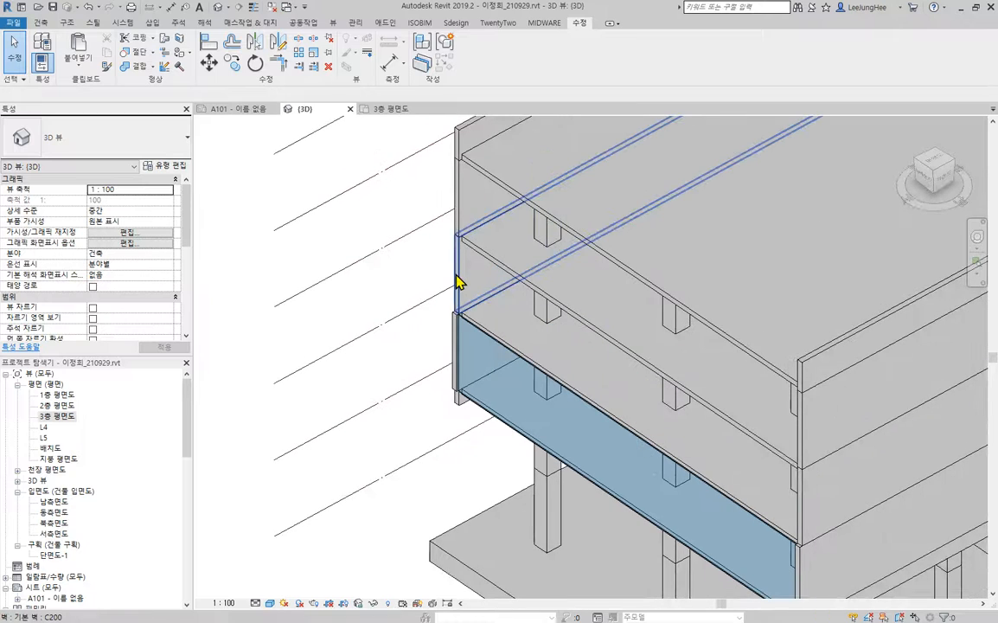
{"action": "left_click", "coordinate": [462, 230]}
{"action": "left_click", "coordinate": [465, 140]}
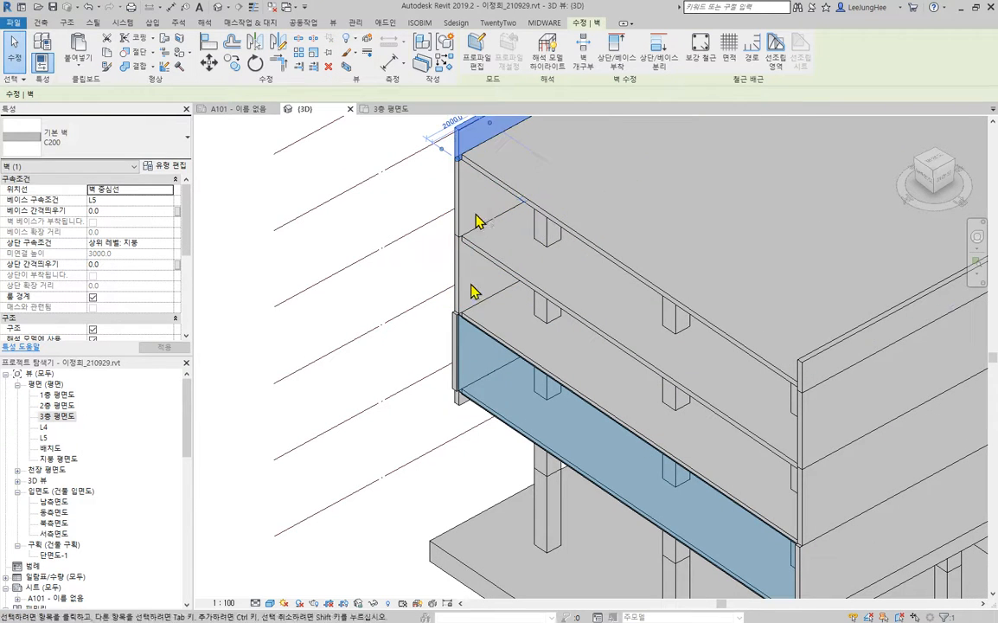
{"action": "scroll", "coordinate": [461, 328], "scroll_direction": "up", "scroll_amount": 2}
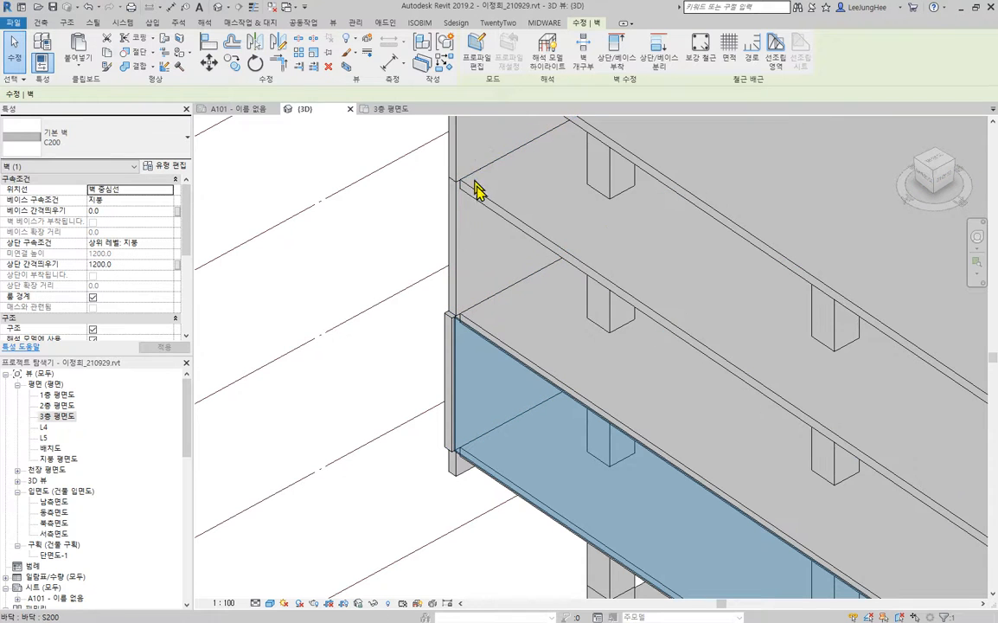
{"action": "left_click", "coordinate": [445, 325]}
{"action": "scroll", "coordinate": [424, 344], "scroll_direction": "down", "scroll_amount": 3}
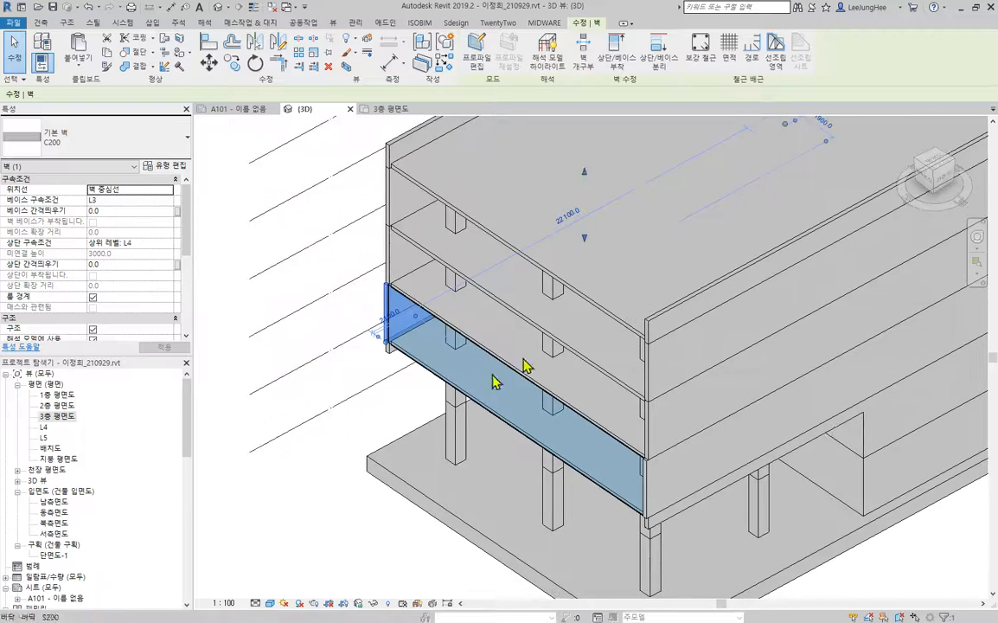
{"action": "left_click", "coordinate": [336, 513]}
{"action": "middle_click_drag", "start_coordinate": [337, 514], "coordinate": [294, 496]}
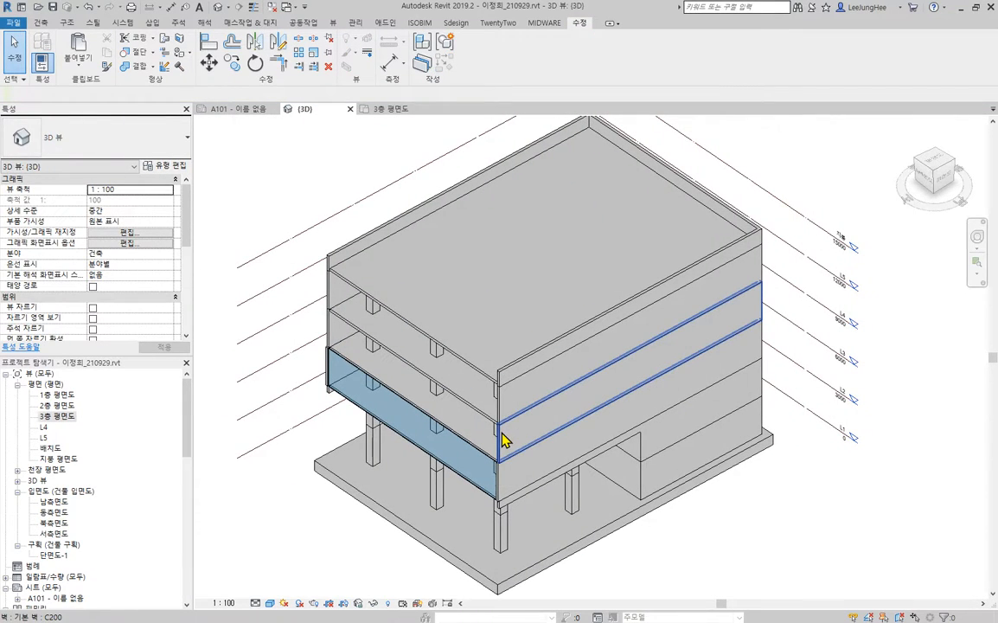
Delete the connected C200 wall chains on L4 and L5 together with the roof parapet walls.
{"action": "middle_click_drag", "start_coordinate": [595, 452], "coordinate": [766, 374]}
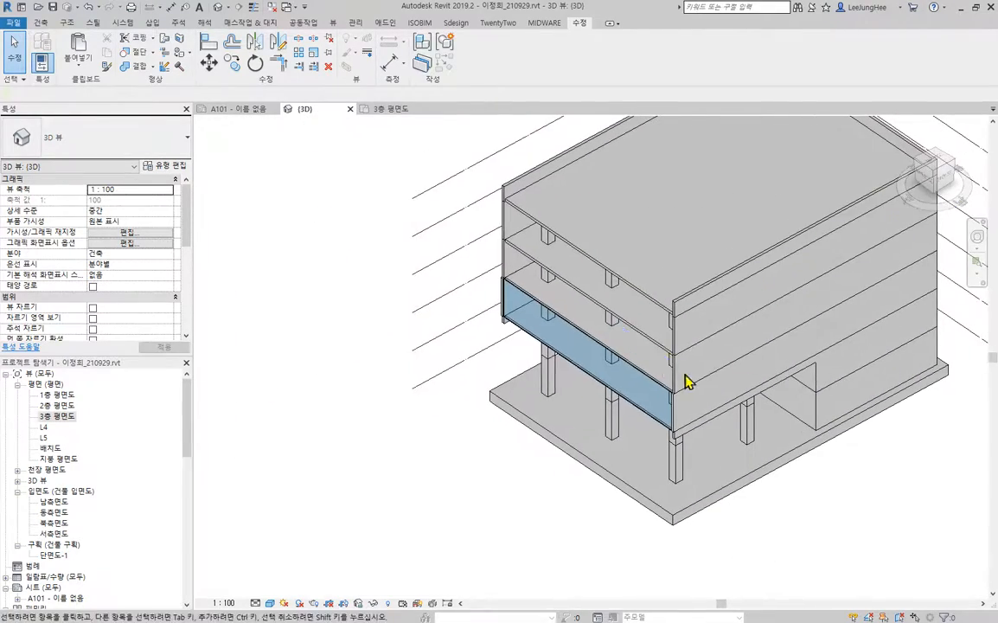
{"action": "key", "text": "Tab"}
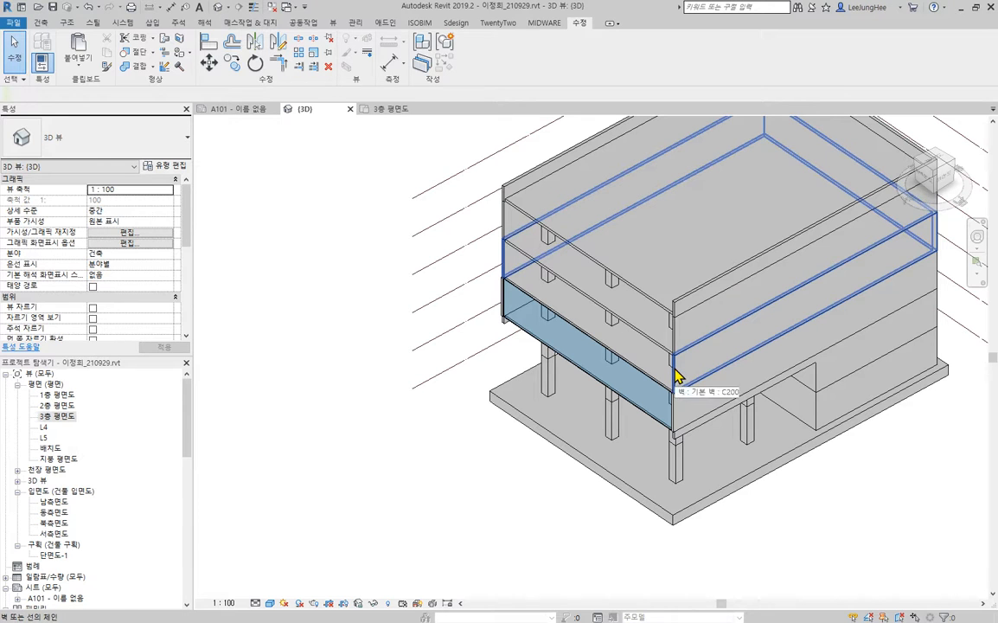
{"action": "left_click", "coordinate": [678, 377]}
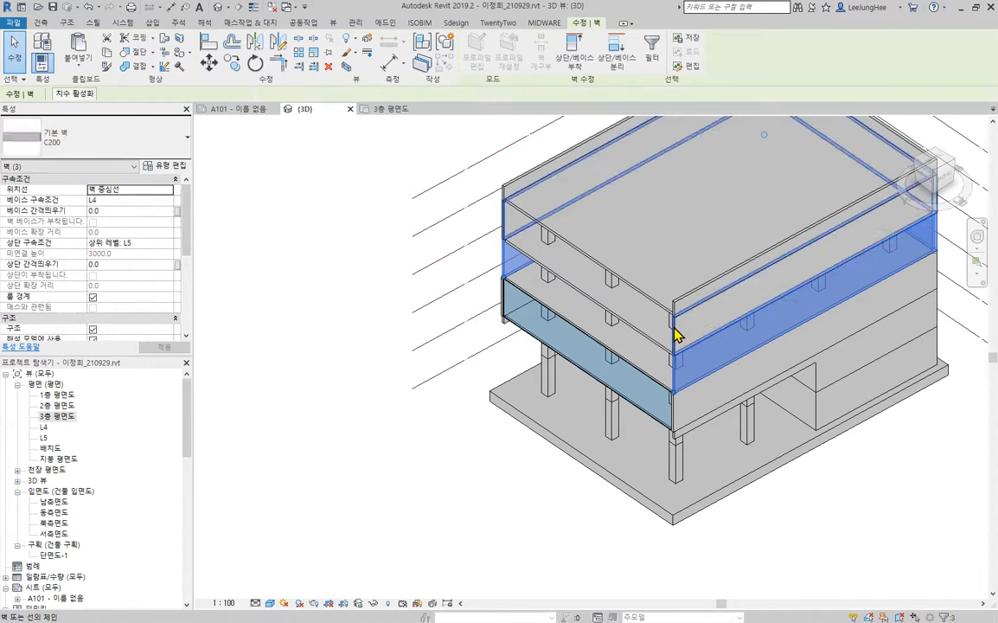
{"action": "left_click", "coordinate": [685, 342], "text": "ctrl"}
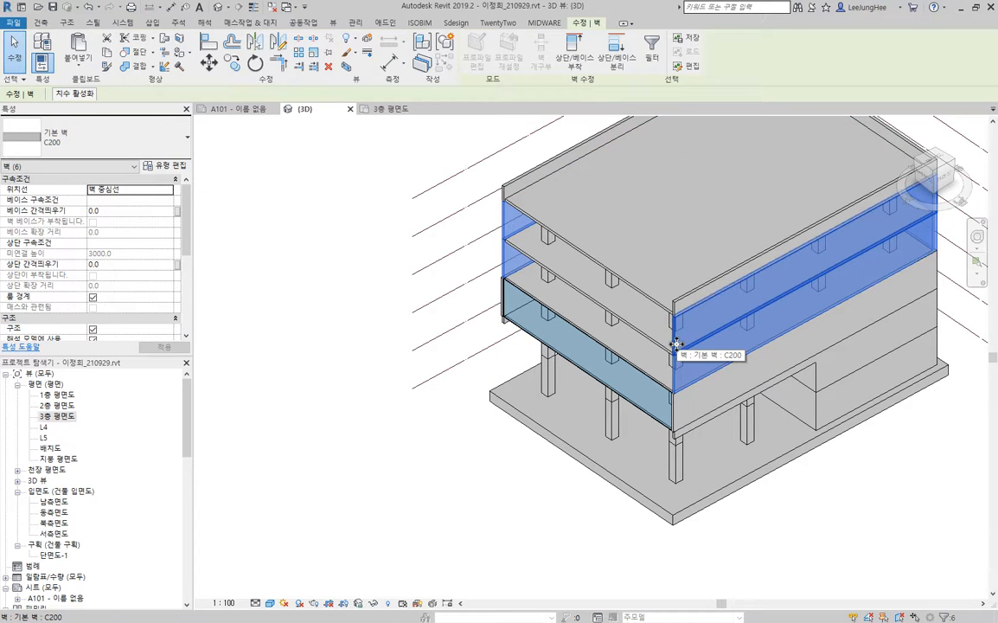
{"action": "left_click", "coordinate": [696, 291], "text": "ctrl"}
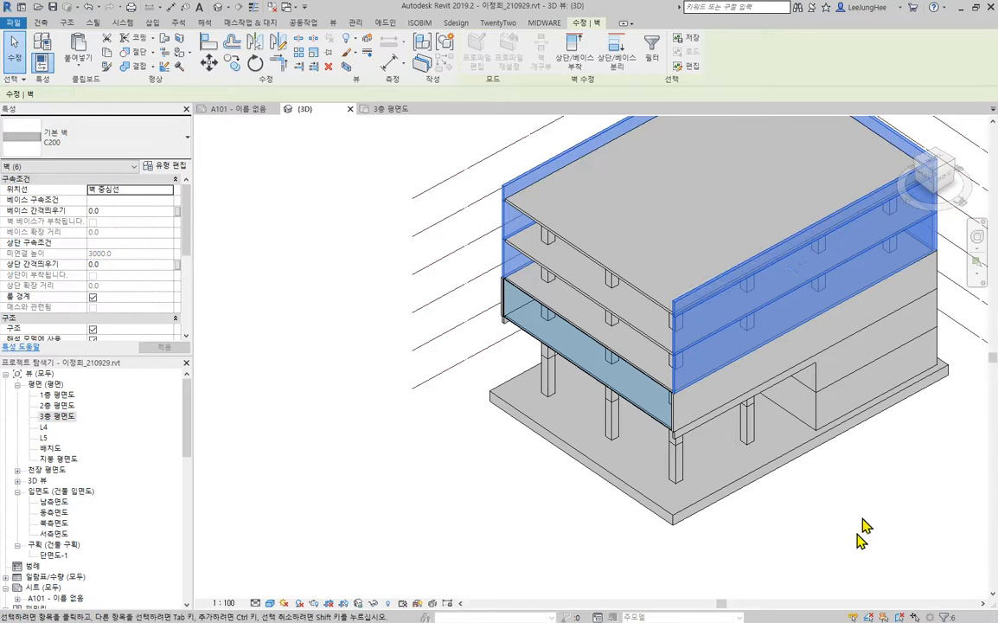
{"action": "key", "text": "Delete"}
{"action": "scroll", "coordinate": [877, 534], "scroll_direction": "down", "scroll_amount": 1}
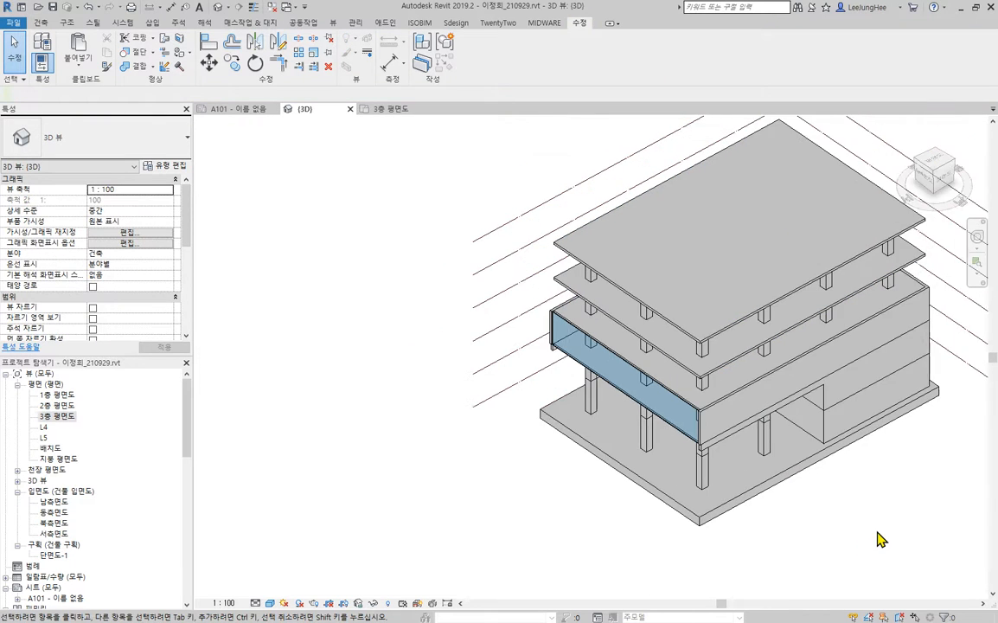
Select the chain of three connected C200 walls on L3 and open the 3층 평면도 floor plan.
{"action": "middle_click_drag", "start_coordinate": [758, 490], "coordinate": [719, 487]}
{"action": "scroll", "coordinate": [752, 500], "scroll_direction": "up", "scroll_amount": 3}
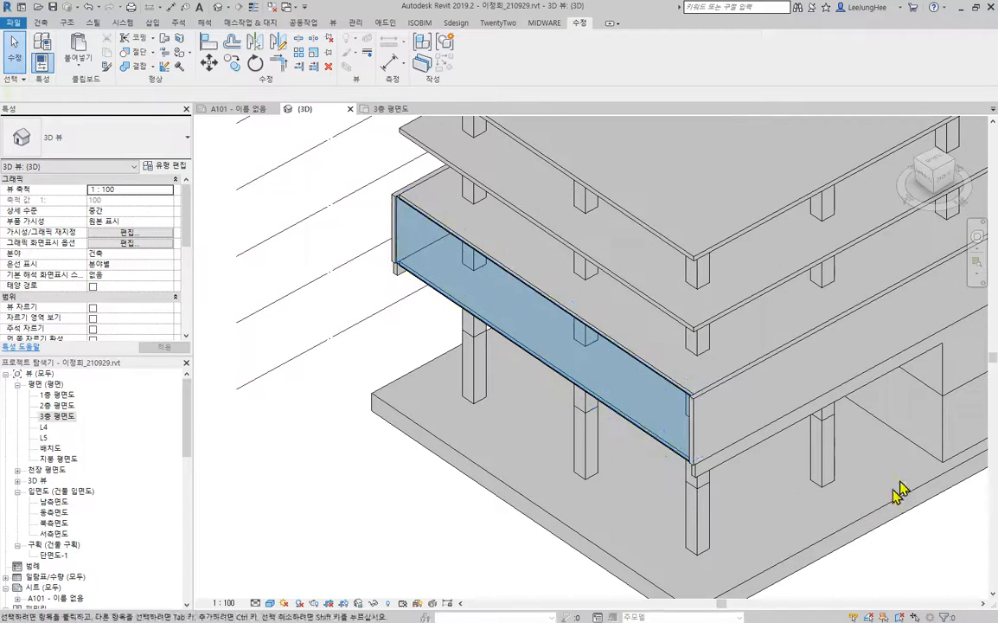
{"action": "key", "text": "Tab"}
{"action": "left_click", "coordinate": [745, 378]}
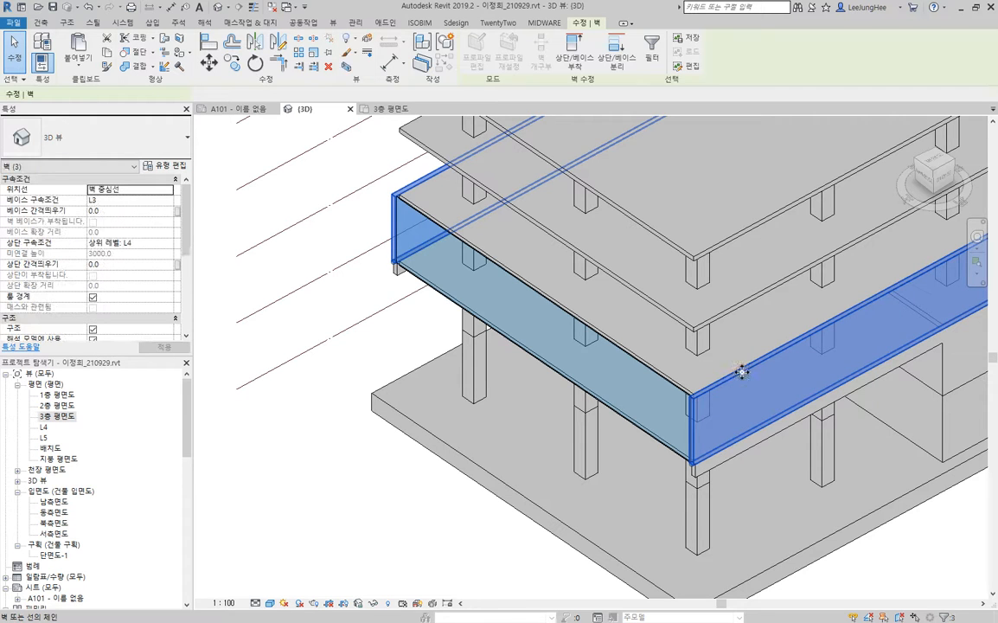
{"action": "scroll", "coordinate": [753, 393], "scroll_direction": "down", "scroll_amount": 1}
{"action": "middle_click_drag", "start_coordinate": [755, 397], "coordinate": [715, 401]}
{"action": "double_click", "coordinate": [55, 416]}
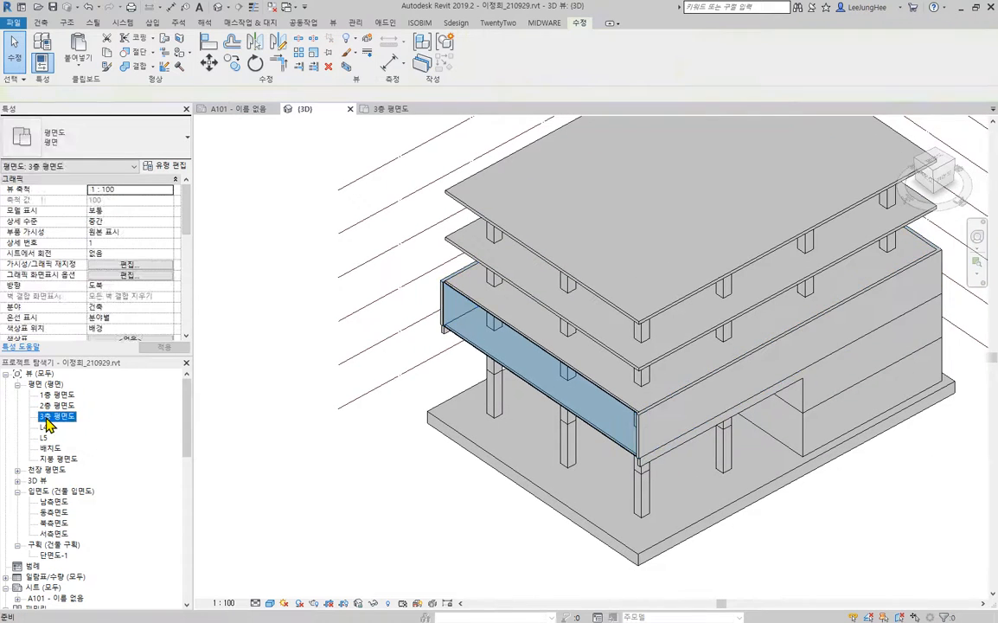
{"action": "scroll", "coordinate": [553, 437], "scroll_direction": "down", "scroll_amount": 5}
{"action": "scroll", "coordinate": [563, 411], "scroll_direction": "down", "scroll_amount": 2}
{"action": "middle_click_drag", "start_coordinate": [738, 395], "coordinate": [567, 488]}
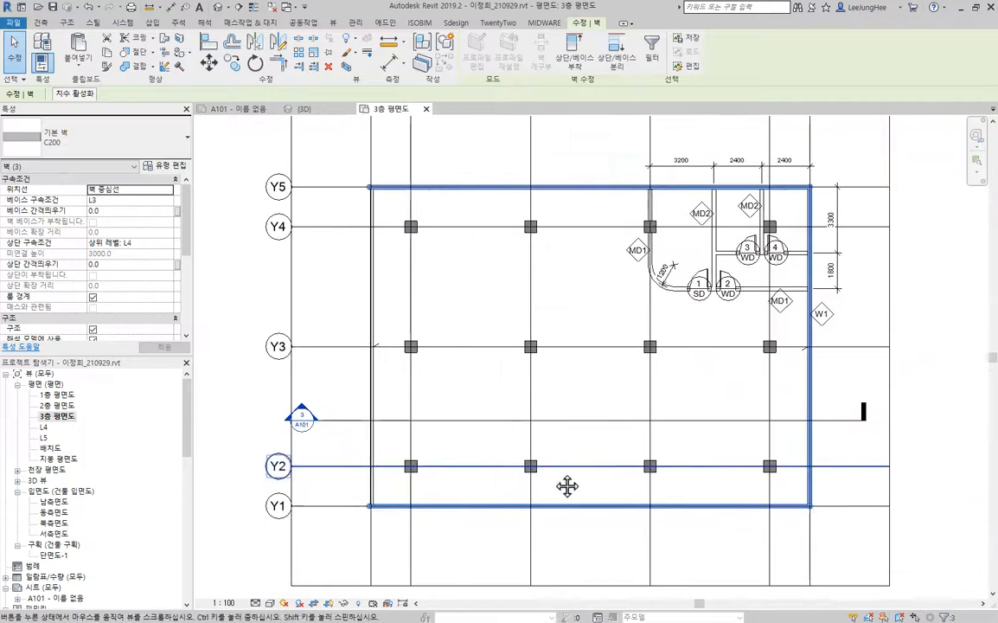
Copy the selected L3 walls and paste them aligned to levels L4, L5 and 지붕.
{"action": "left_click", "coordinate": [78, 69]}
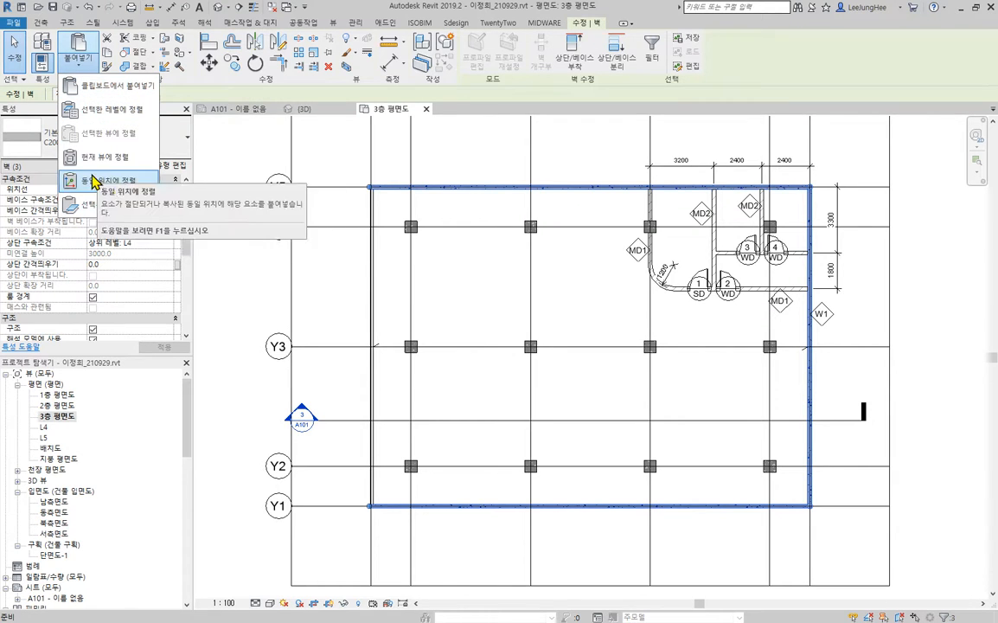
{"action": "left_click", "coordinate": [122, 113]}
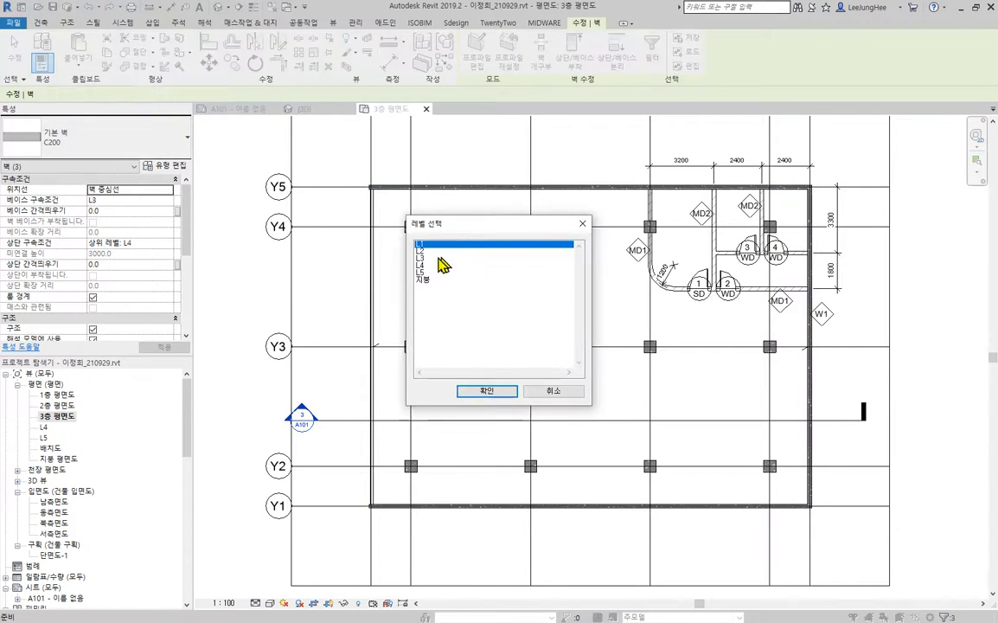
{"action": "left_click", "coordinate": [427, 265]}
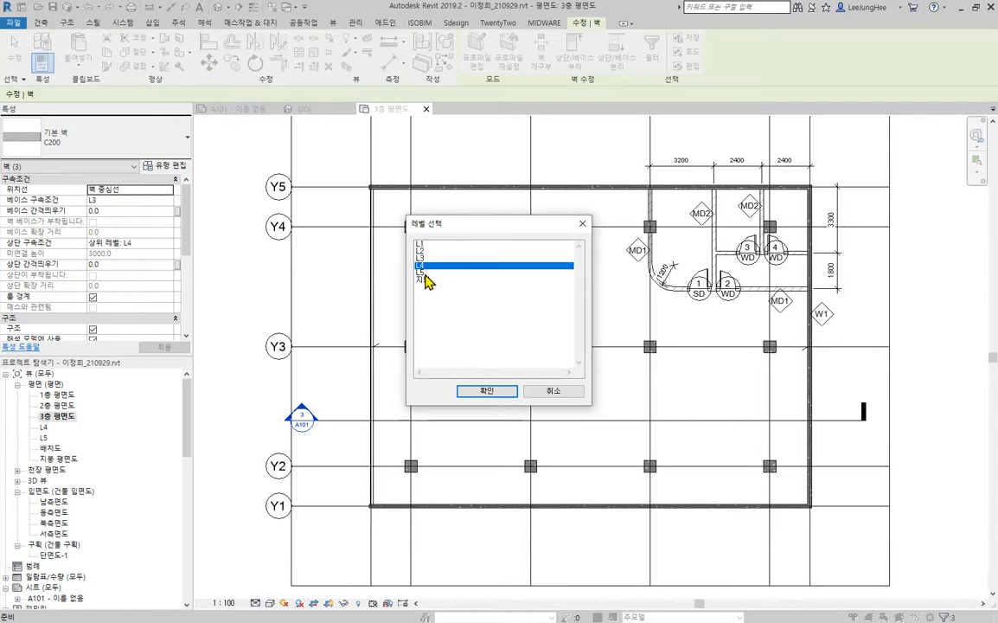
{"action": "left_click", "coordinate": [426, 273]}
{"action": "left_click", "coordinate": [423, 279]}
{"action": "left_click", "coordinate": [426, 264]}
{"action": "left_click", "coordinate": [472, 391]}
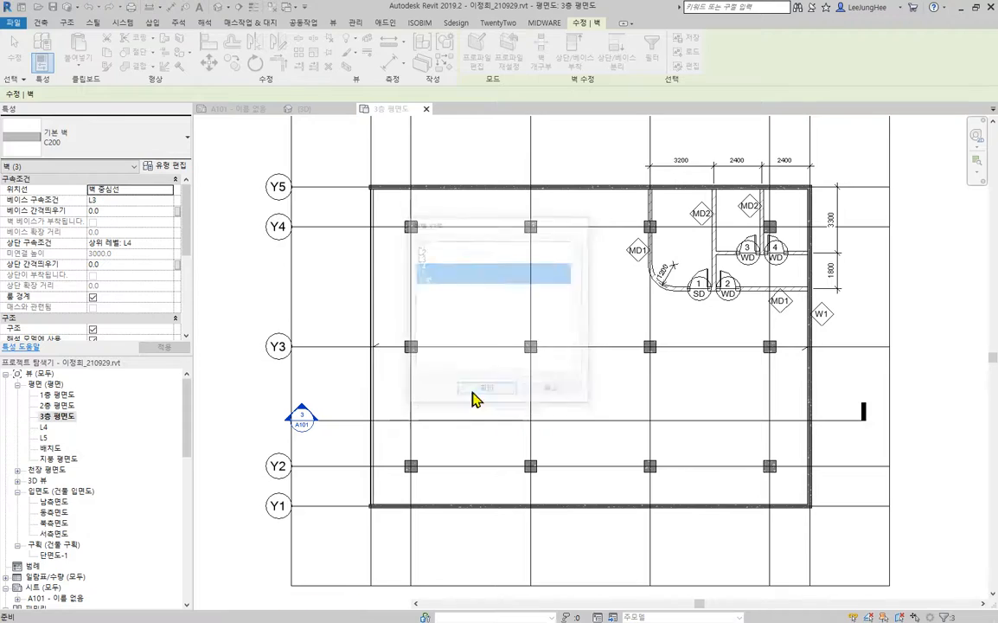
Check in the default 3D view how the pasted L4 wall lines up with the L3 wall at the curtain wall corner.
{"action": "left_click", "coordinate": [218, 6]}
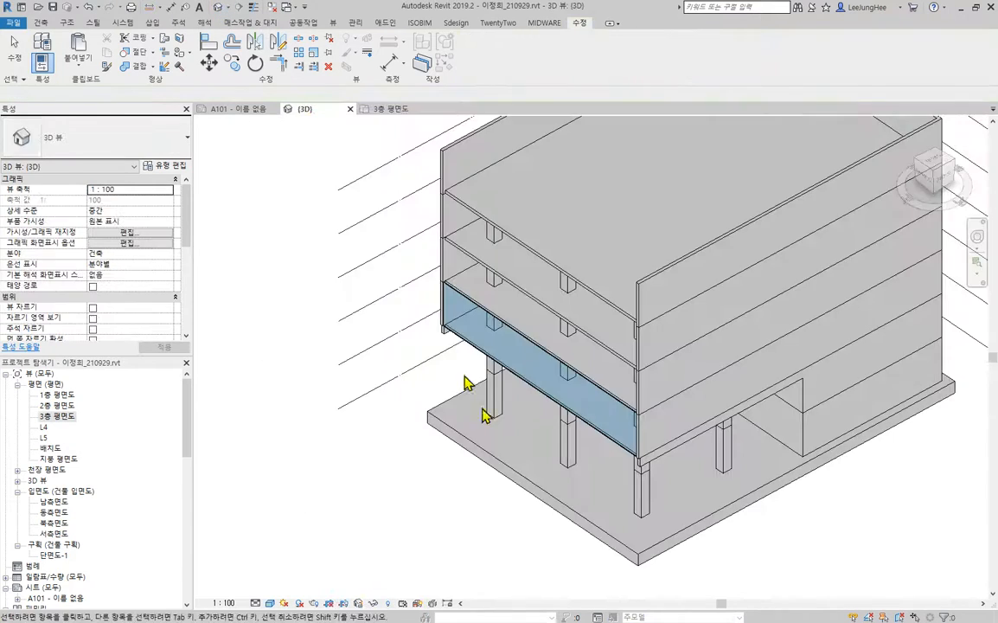
{"action": "scroll", "coordinate": [348, 409], "scroll_direction": "down", "scroll_amount": 1}
{"action": "middle_click_drag", "start_coordinate": [659, 335], "coordinate": [612, 382]}
{"action": "scroll", "coordinate": [543, 391], "scroll_direction": "up", "scroll_amount": 2}
{"action": "middle_click_drag", "start_coordinate": [269, 232], "coordinate": [583, 411]}
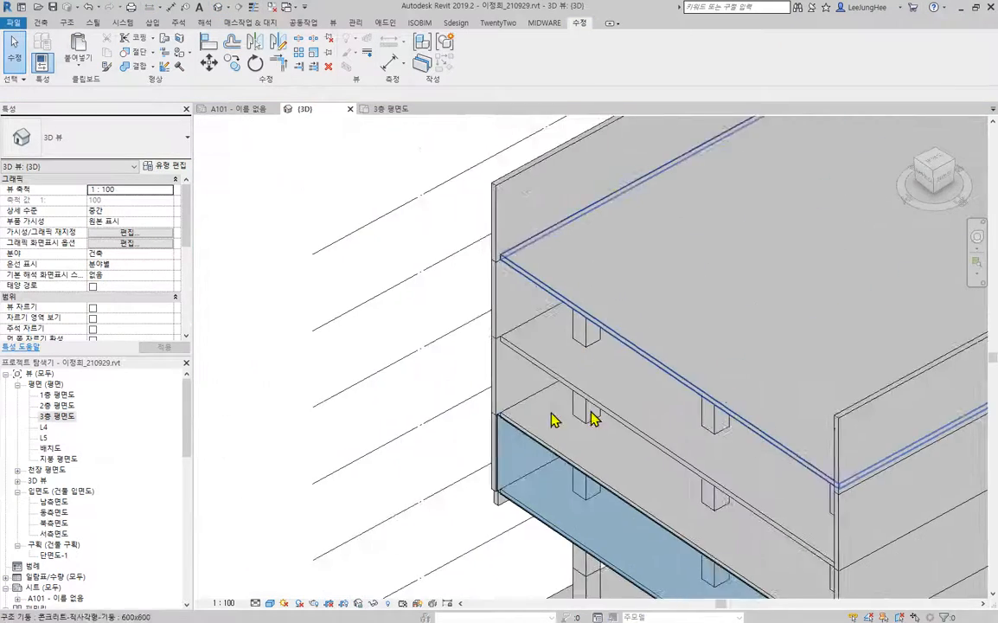
{"action": "scroll", "coordinate": [526, 412], "scroll_direction": "up", "scroll_amount": 2}
{"action": "left_click", "coordinate": [482, 385]}
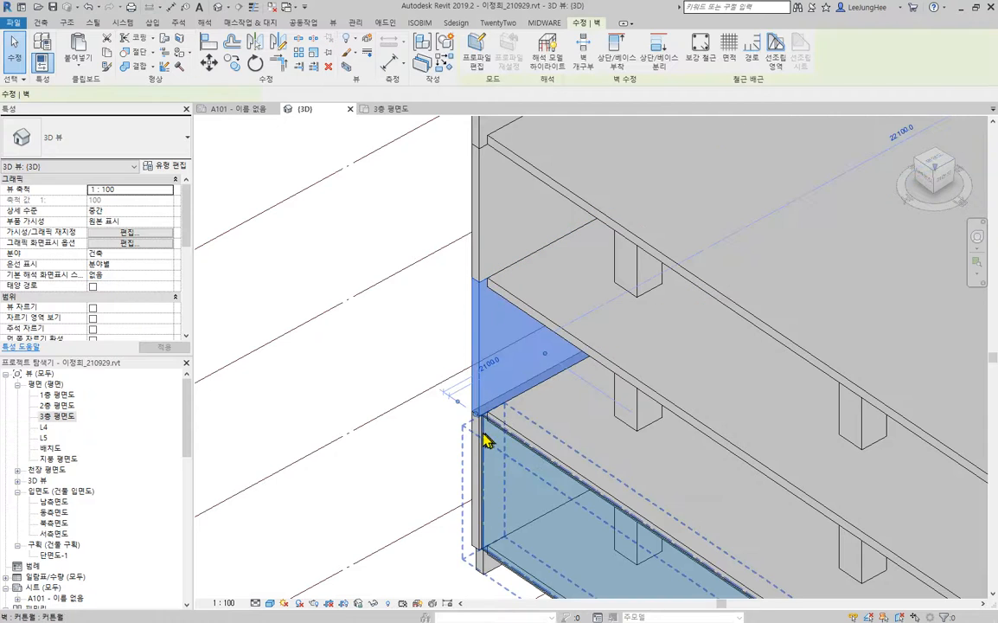
{"action": "left_click", "coordinate": [378, 362]}
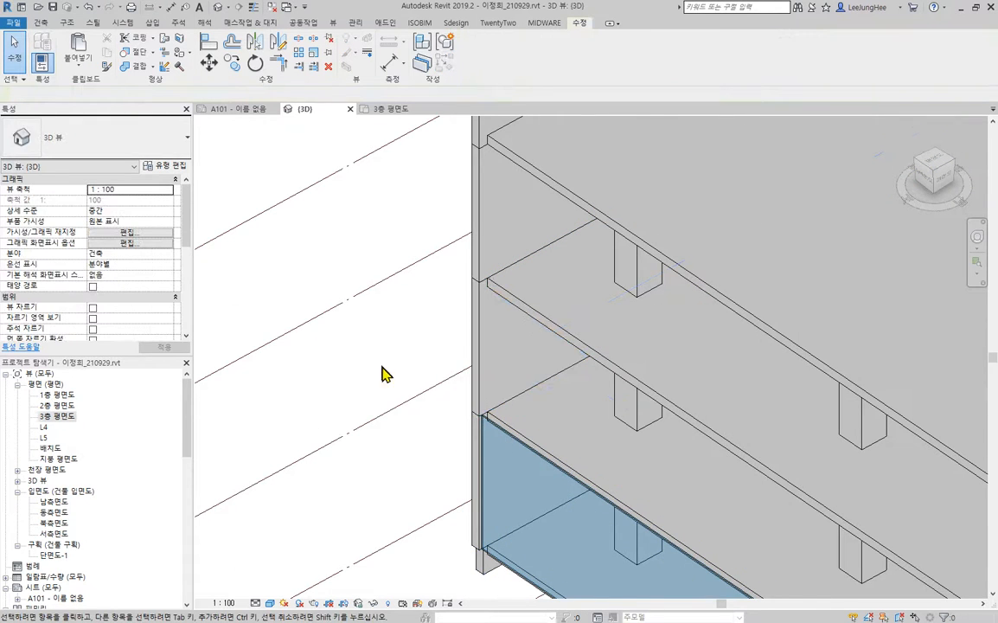
Set the top offset of the three connected roof-level C200 walls to 1200.
{"action": "scroll", "coordinate": [479, 324], "scroll_direction": "down", "scroll_amount": 5}
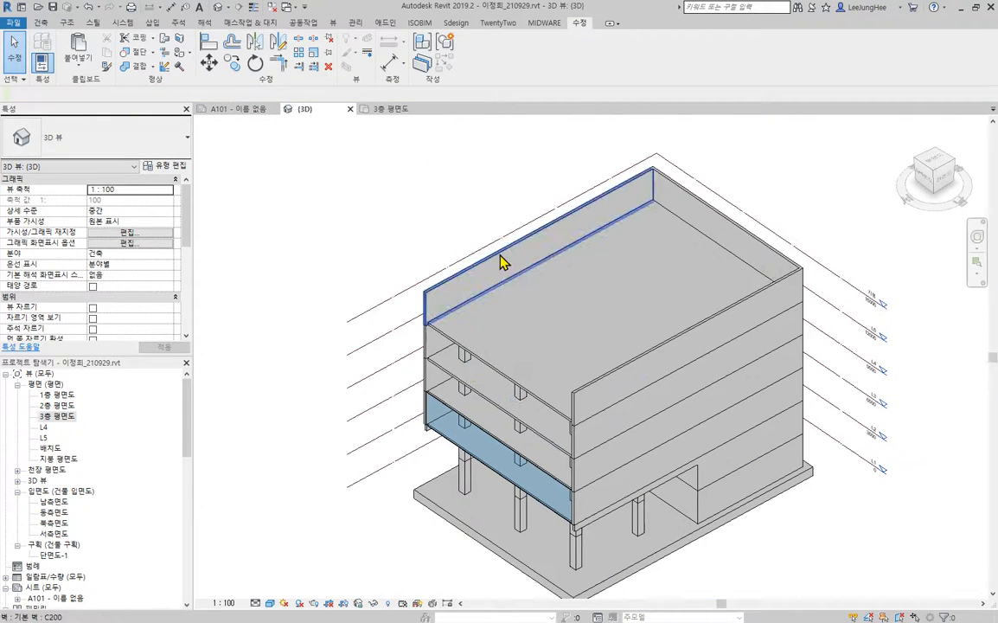
{"action": "key", "text": "Tab"}
{"action": "left_click", "coordinate": [502, 261]}
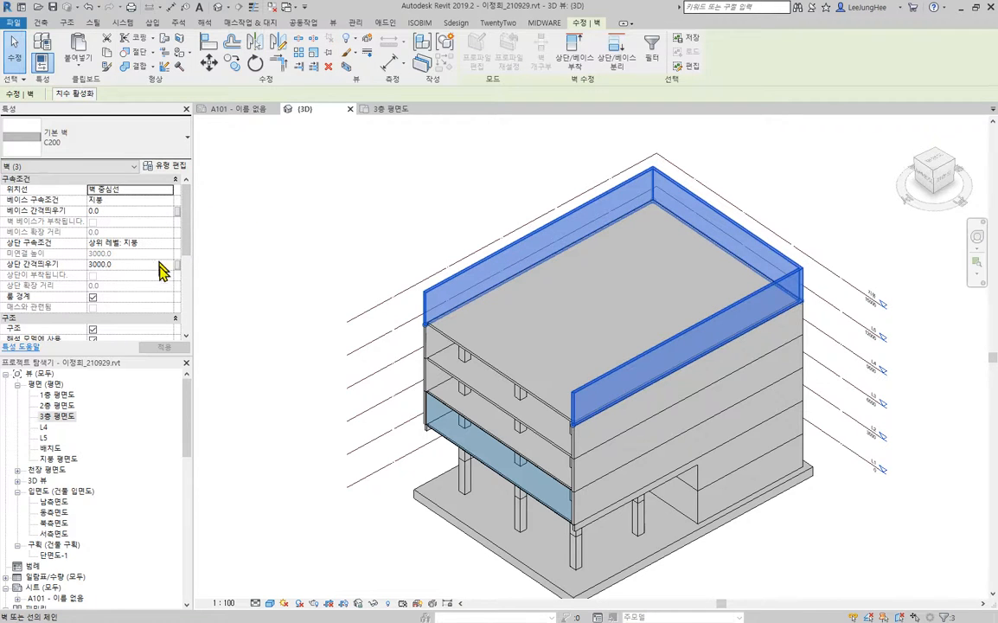
{"action": "left_click", "coordinate": [133, 265]}
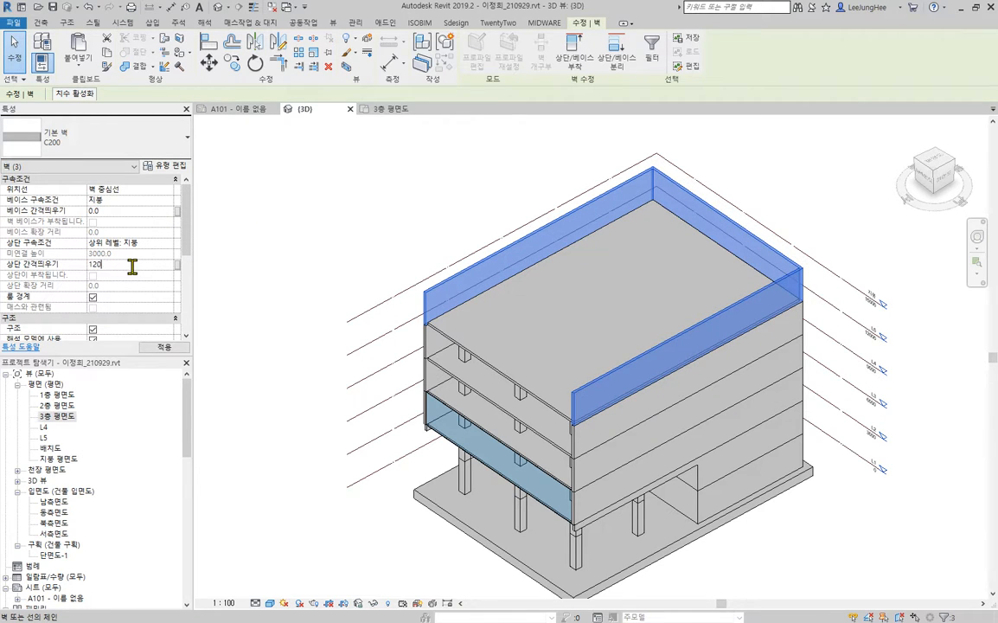
{"action": "left_click", "coordinate": [328, 160]}
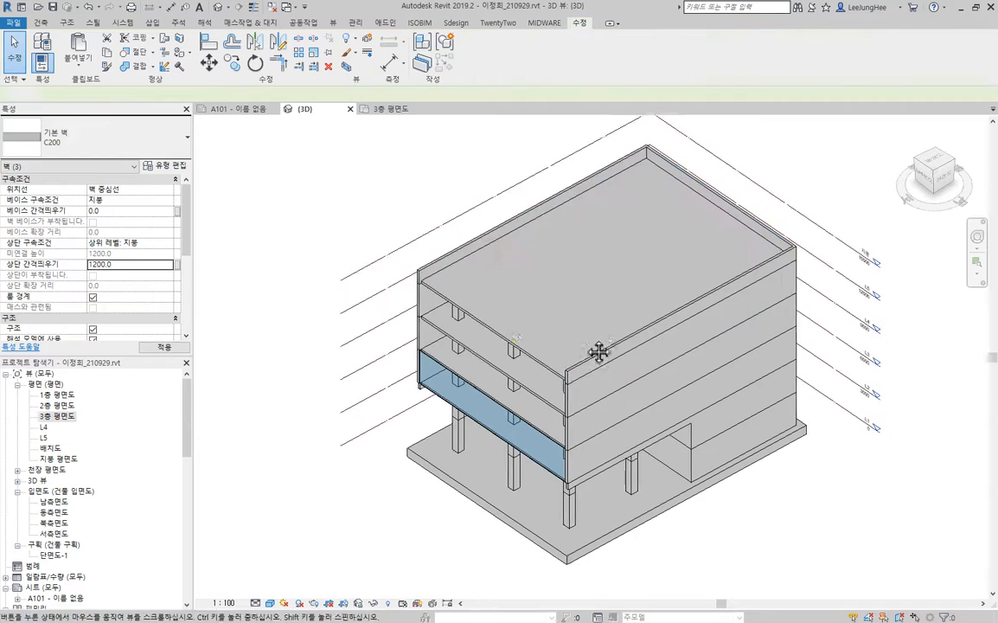
Extend the X1 curtain wall by setting its top constraint to level 지붕 with a top offset of 1200.
{"action": "scroll", "coordinate": [407, 382], "scroll_direction": "up", "scroll_amount": 4}
{"action": "left_click", "coordinate": [450, 411]}
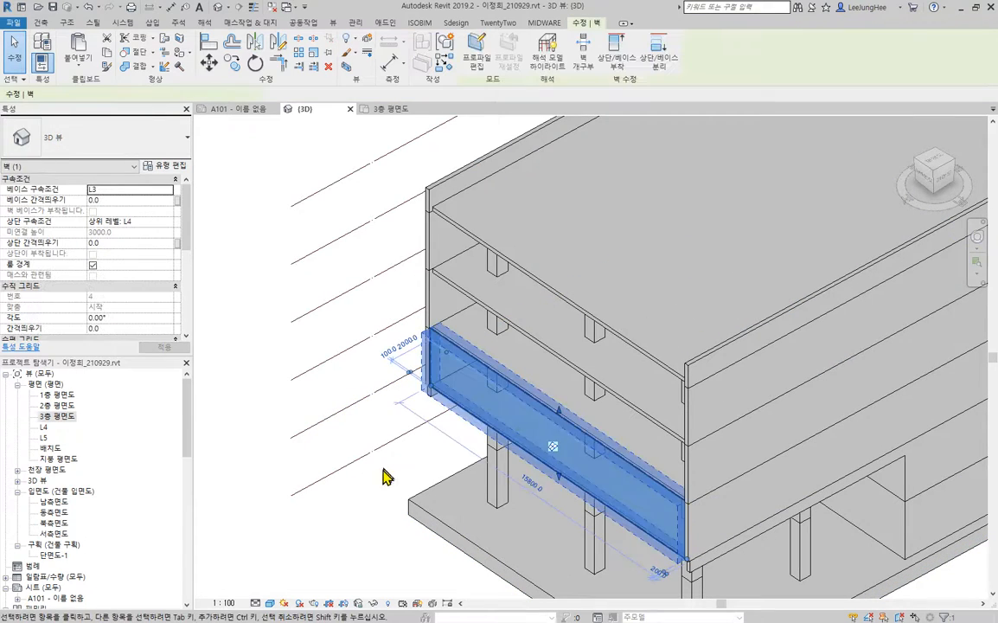
{"action": "middle_click_drag", "start_coordinate": [383, 474], "coordinate": [259, 372]}
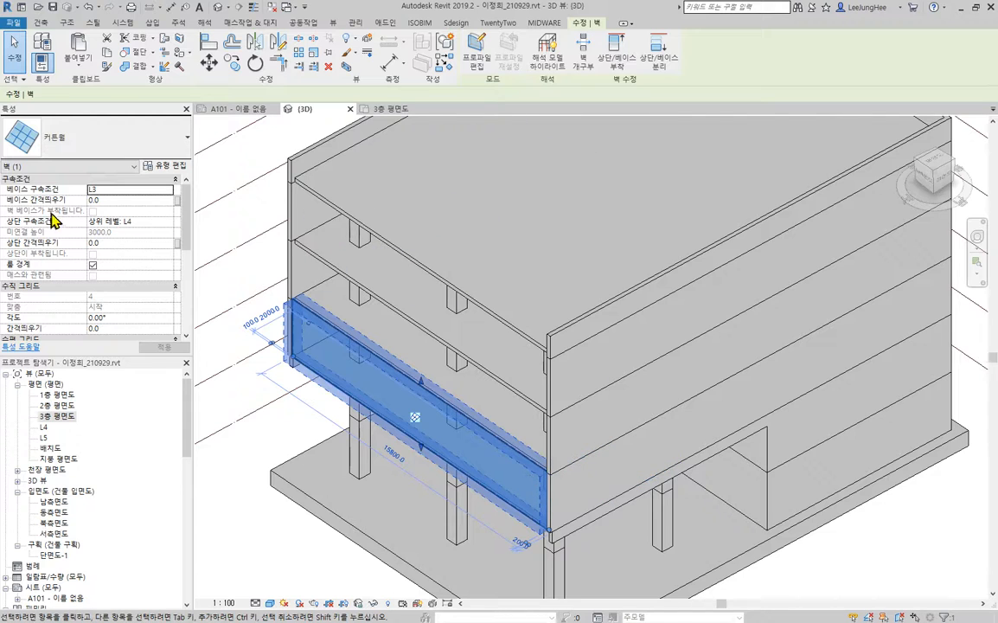
{"action": "left_click", "coordinate": [163, 222]}
{"action": "left_click", "coordinate": [140, 276]}
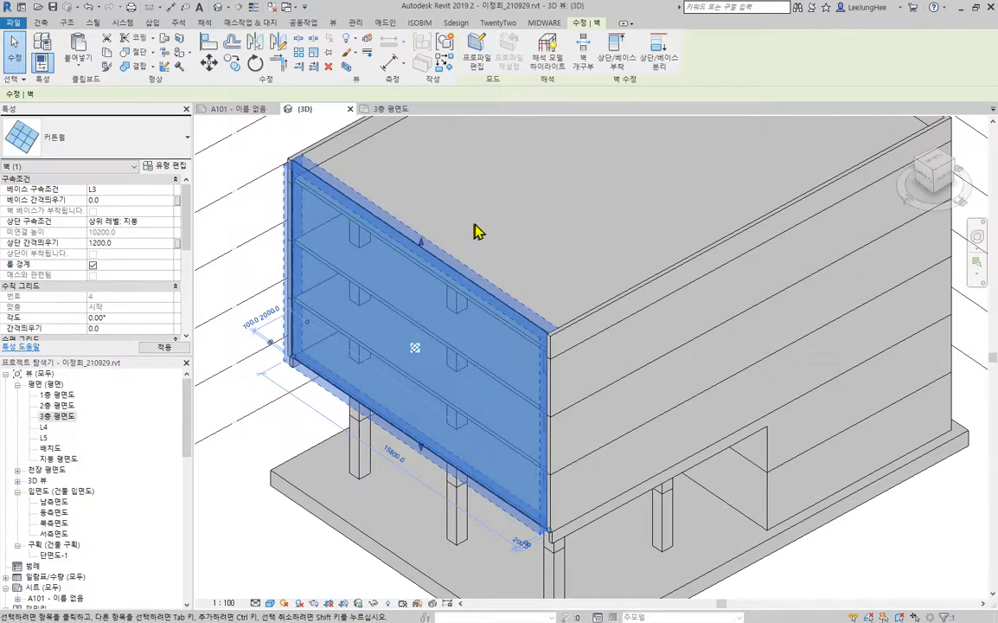
Examine the extended curtain wall's lower corner and its junction with the stacked concrete side walls.
{"action": "key", "text": "Escape"}
{"action": "scroll", "coordinate": [566, 225], "scroll_direction": "down", "scroll_amount": 1}
{"action": "middle_click_drag", "start_coordinate": [584, 231], "coordinate": [621, 174]}
{"action": "scroll", "coordinate": [588, 402], "scroll_direction": "up", "scroll_amount": 3}
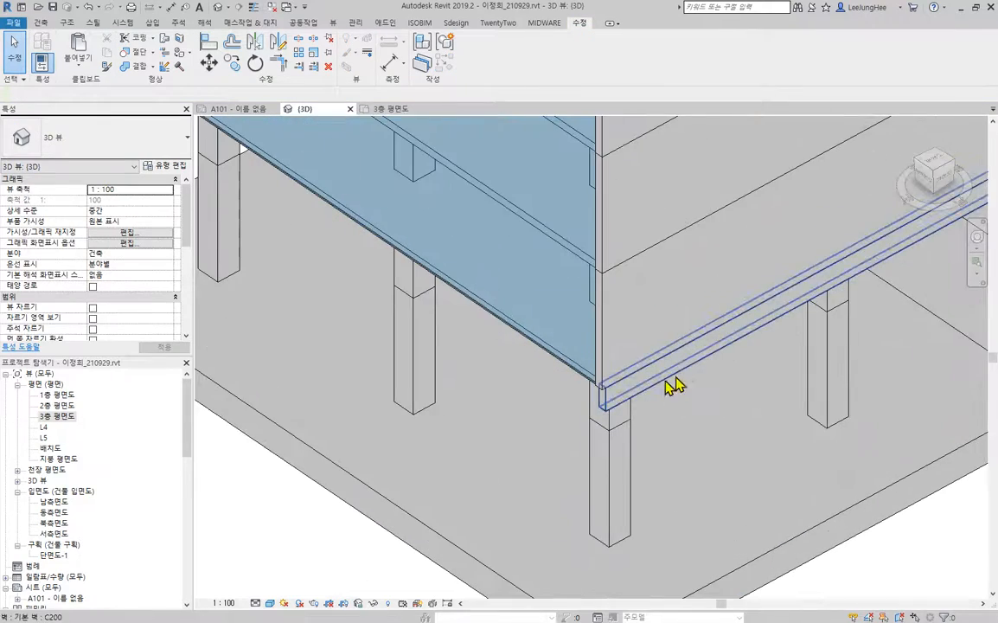
{"action": "left_click", "coordinate": [686, 396]}
{"action": "middle_click_drag", "start_coordinate": [720, 441], "coordinate": [640, 499]}
{"action": "scroll", "coordinate": [934, 435], "scroll_direction": "down", "scroll_amount": 1}
{"action": "scroll", "coordinate": [675, 485], "scroll_direction": "down", "scroll_amount": 1}
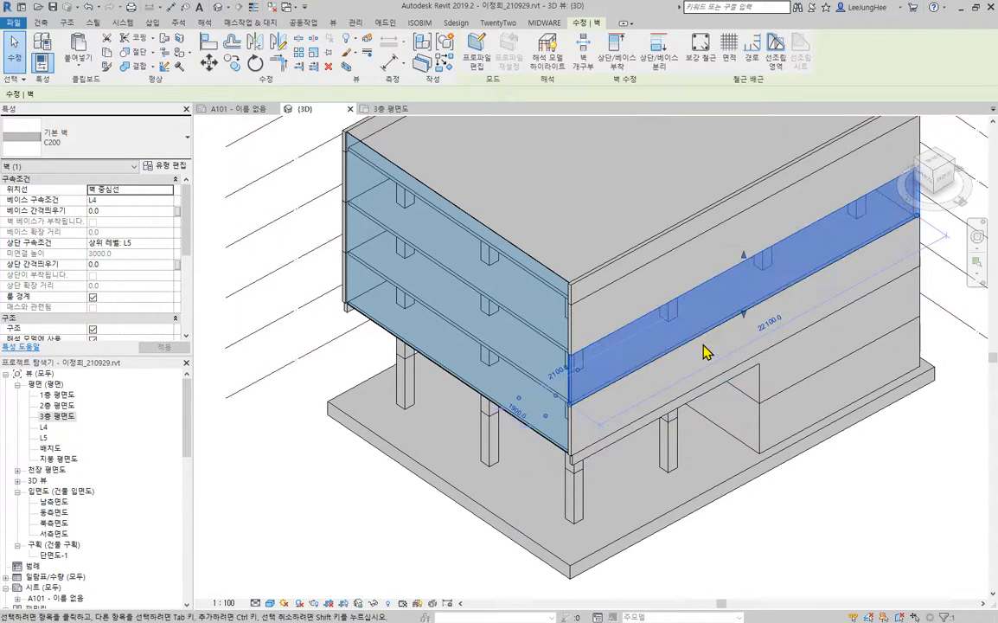
{"action": "key", "text": "Escape"}
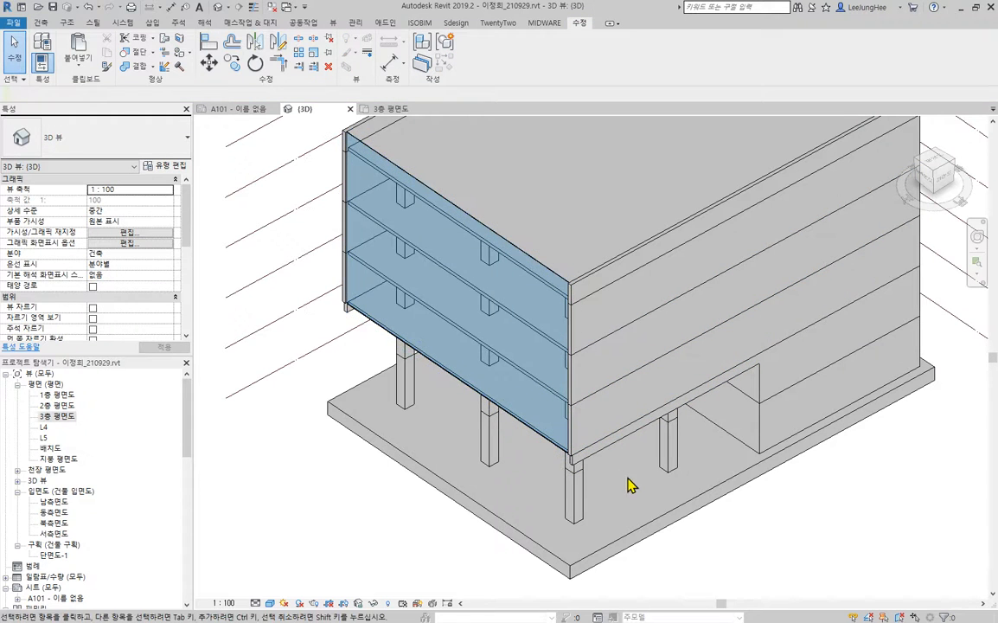
Disallow the join at the curtain wall end of the C200 wall strip just below L3.
{"action": "left_click", "coordinate": [619, 445]}
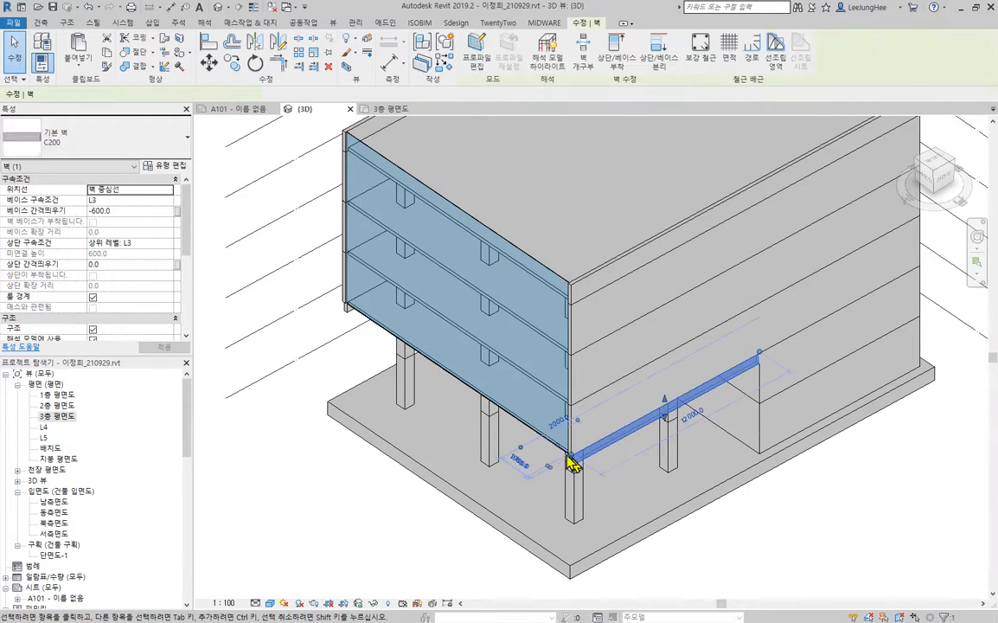
{"action": "scroll", "coordinate": [577, 467], "scroll_direction": "up", "scroll_amount": 3}
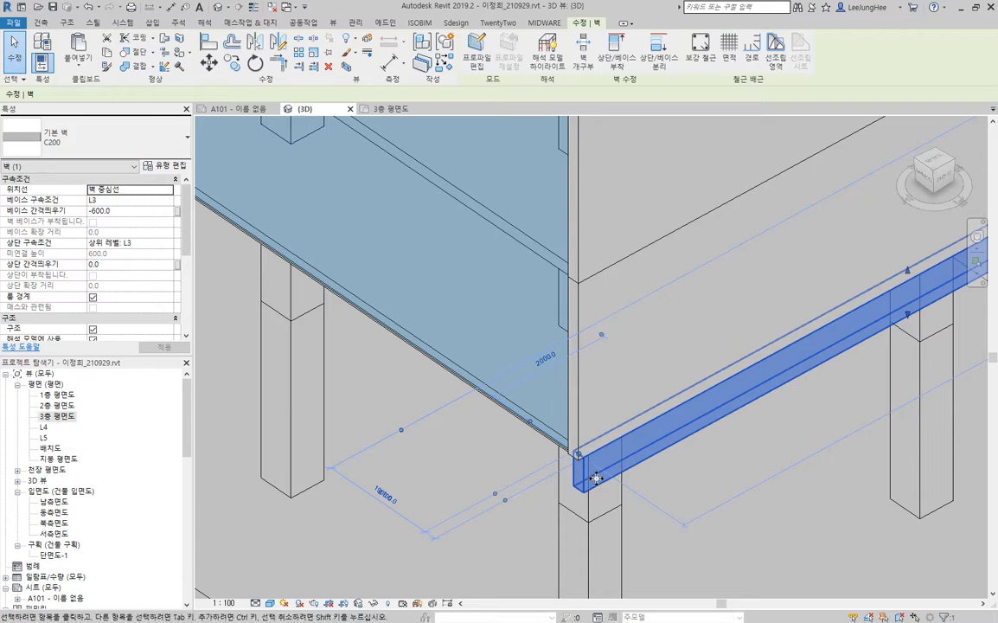
{"action": "middle_click_drag", "start_coordinate": [680, 439], "coordinate": [727, 392]}
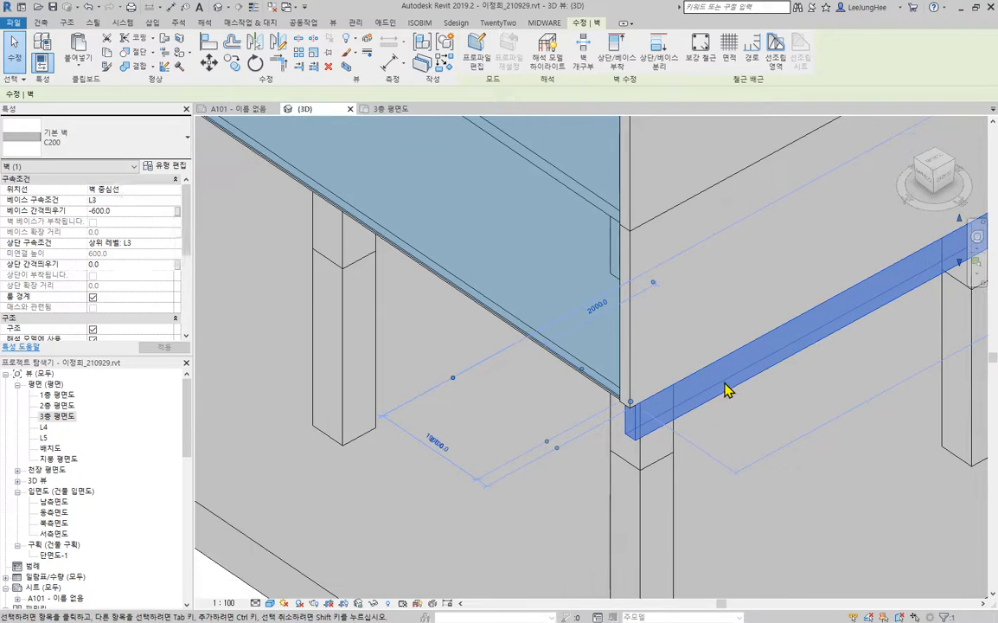
{"action": "left_click_drag", "start_coordinate": [646, 402], "coordinate": [628, 414]}
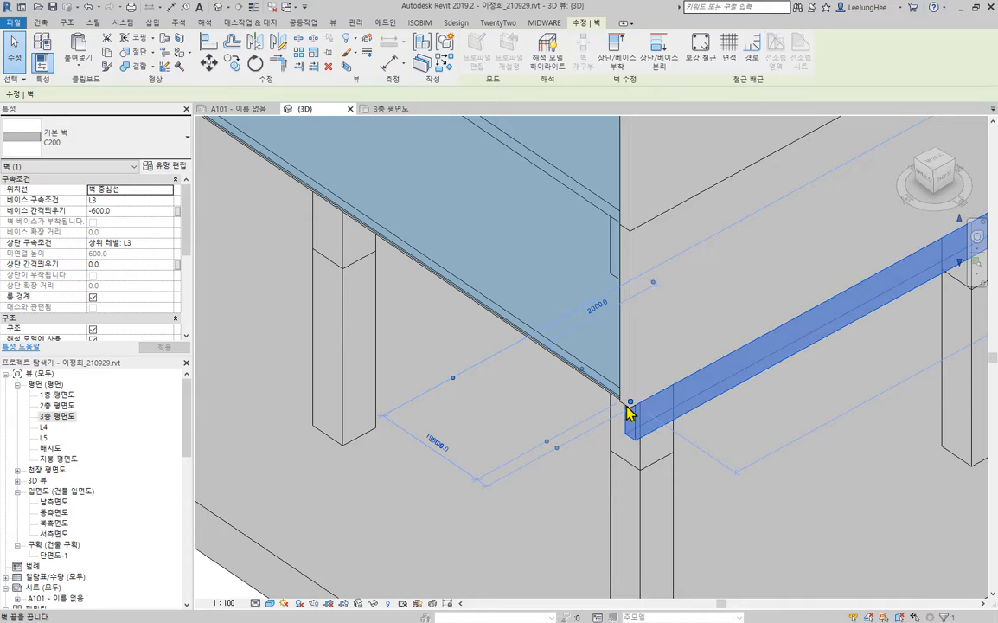
{"action": "right_click", "coordinate": [630, 404]}
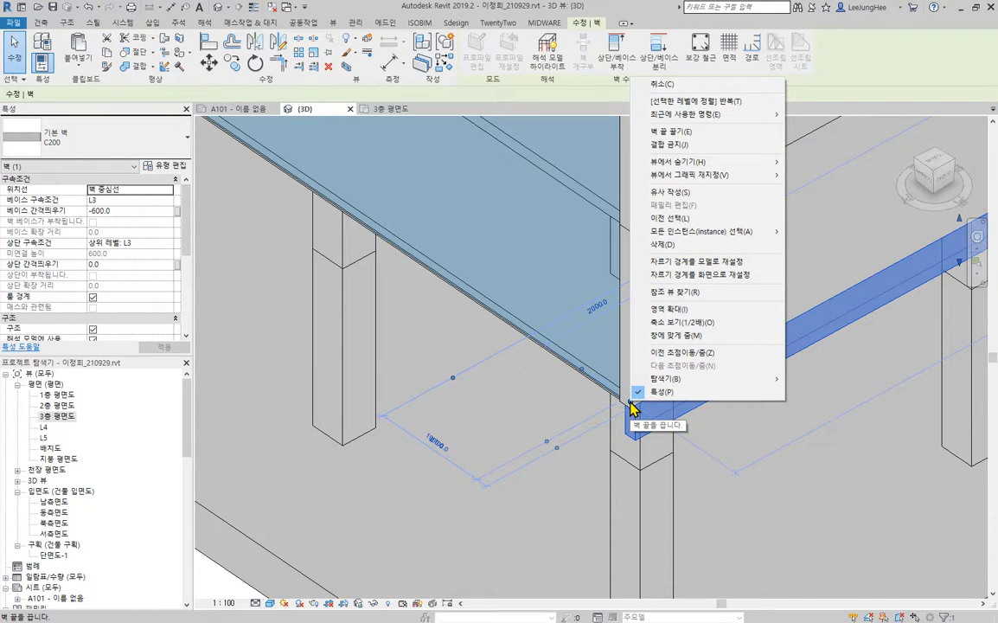
{"action": "left_click", "coordinate": [696, 145]}
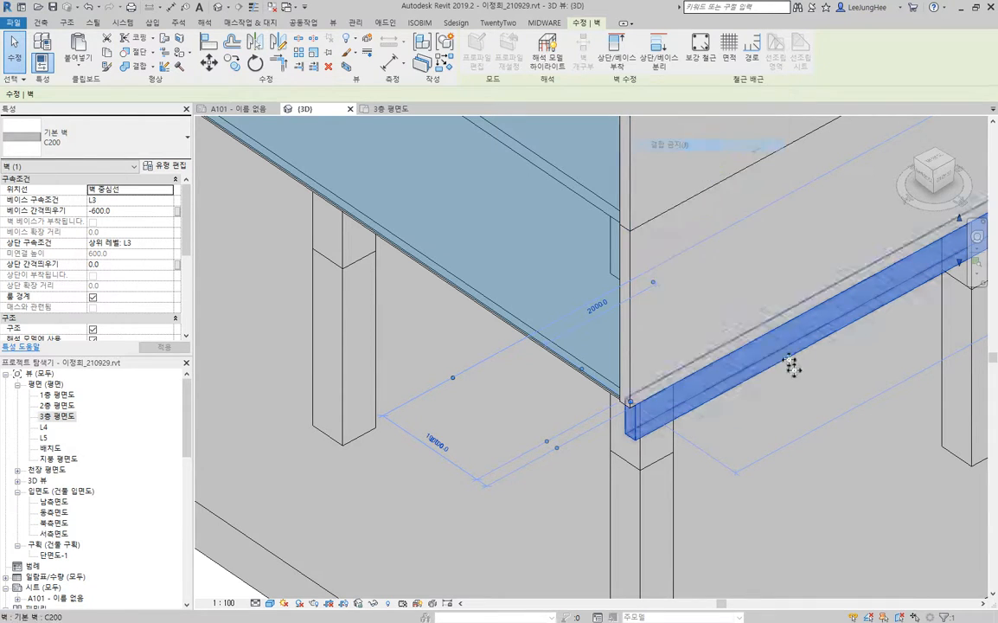
{"action": "left_click", "coordinate": [851, 521]}
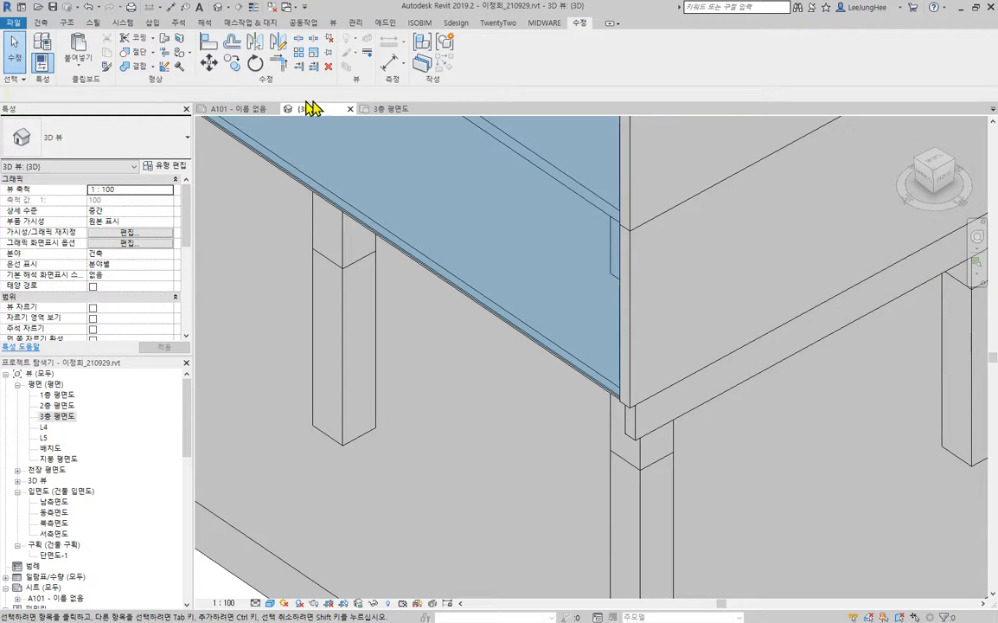
Extend the C200 strip below L3 to the corner edge of the wall above with Trim/Extend Single Element.
{"action": "left_click", "coordinate": [298, 69]}
{"action": "scroll", "coordinate": [610, 398], "scroll_direction": "up", "scroll_amount": 3}
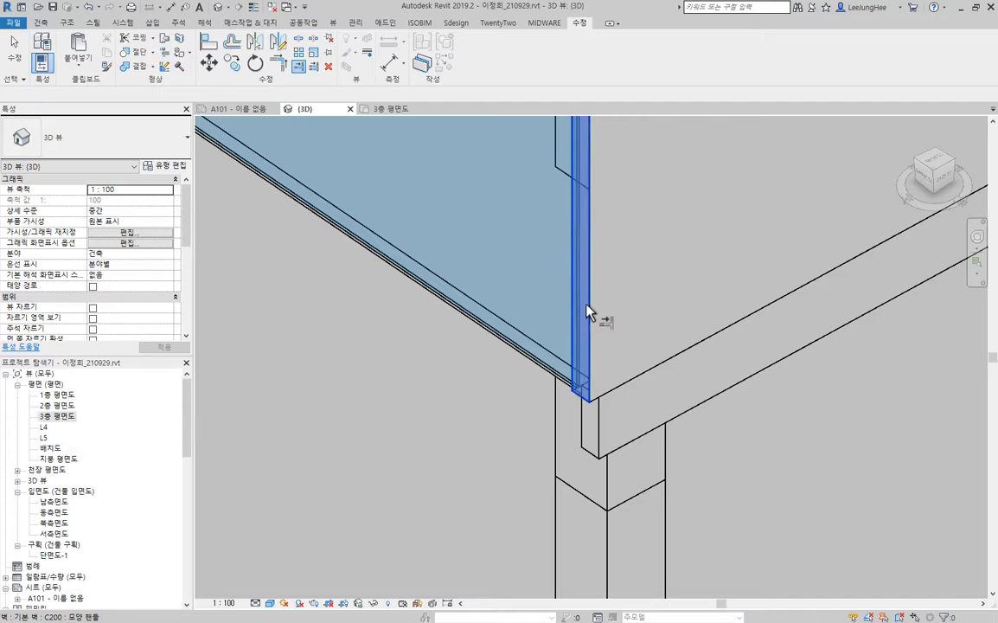
{"action": "left_click", "coordinate": [587, 312]}
{"action": "left_click", "coordinate": [715, 403]}
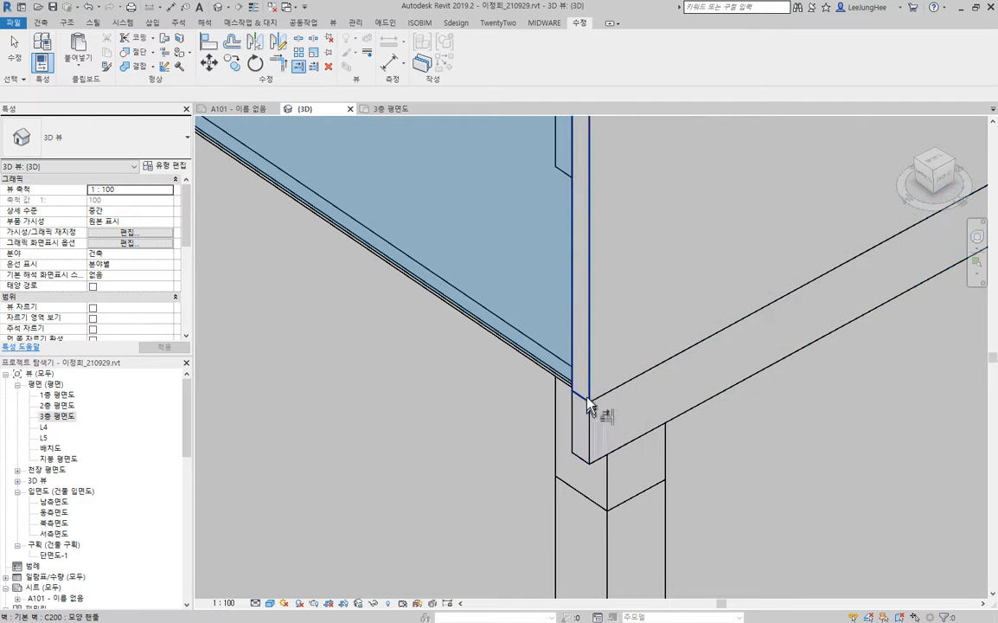
Disallow the join at the curtain wall end of the matching C200 strip below L3 on the building's opposite side.
{"action": "scroll", "coordinate": [589, 408], "scroll_direction": "down", "scroll_amount": 5}
{"action": "middle_click_drag", "start_coordinate": [550, 448], "coordinate": [155, 523], "text": "shift"}
{"action": "scroll", "coordinate": [479, 428], "scroll_direction": "up", "scroll_amount": 6}
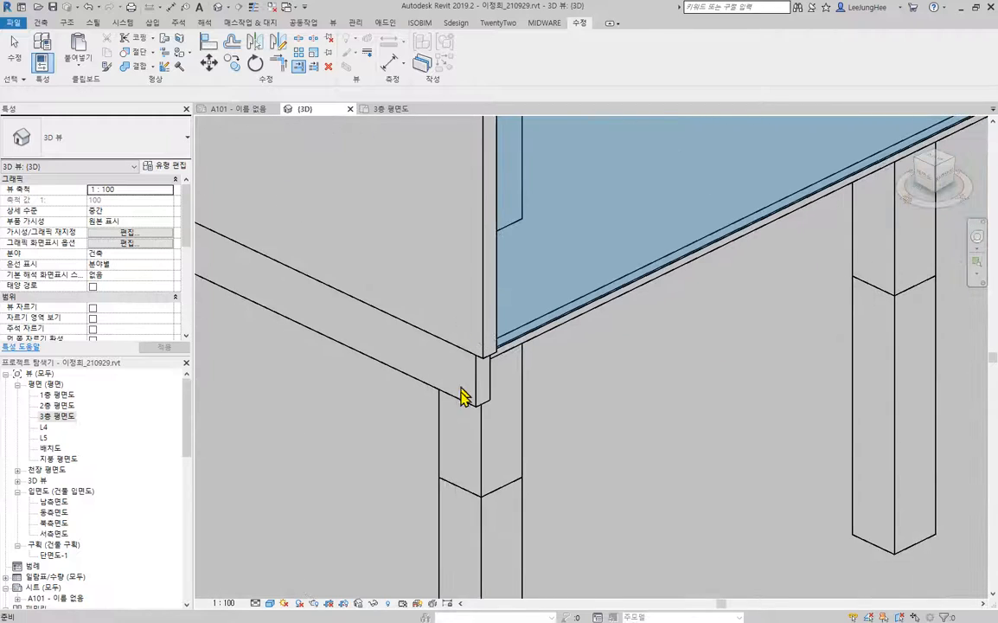
{"action": "key", "text": "Escape"}
{"action": "left_click", "coordinate": [422, 389]}
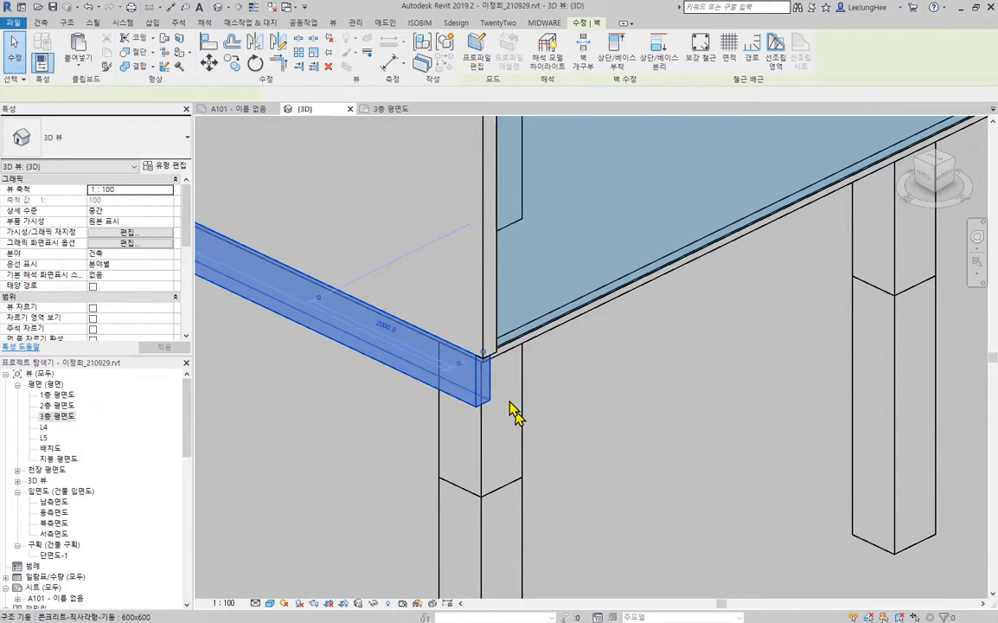
{"action": "right_click", "coordinate": [486, 352]}
{"action": "left_click", "coordinate": [544, 96]}
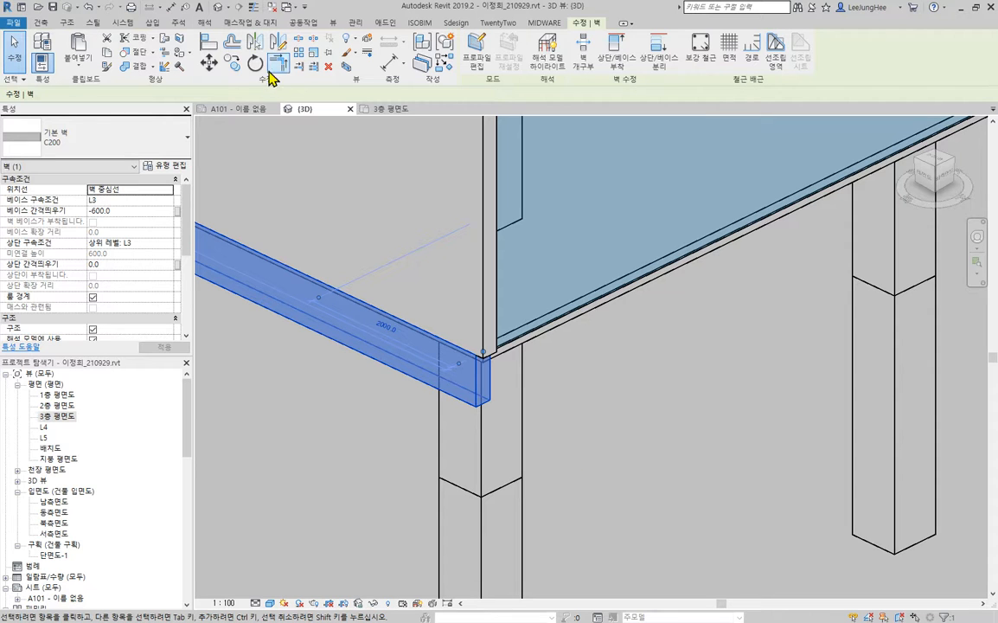
Extend the opposite C200 strip below L3 to the corner edge of the wall above it.
{"action": "left_click", "coordinate": [298, 69]}
{"action": "scroll", "coordinate": [601, 408], "scroll_direction": "up", "scroll_amount": 3}
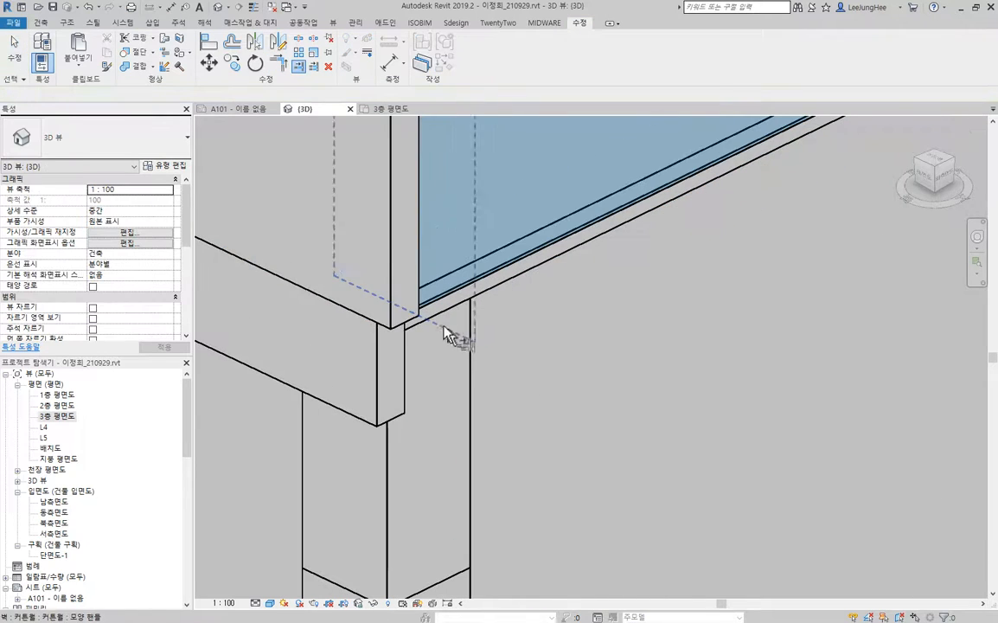
{"action": "left_click", "coordinate": [378, 358]}
{"action": "scroll", "coordinate": [527, 429], "scroll_direction": "down", "scroll_amount": 5}
{"action": "key", "text": "Escape"}
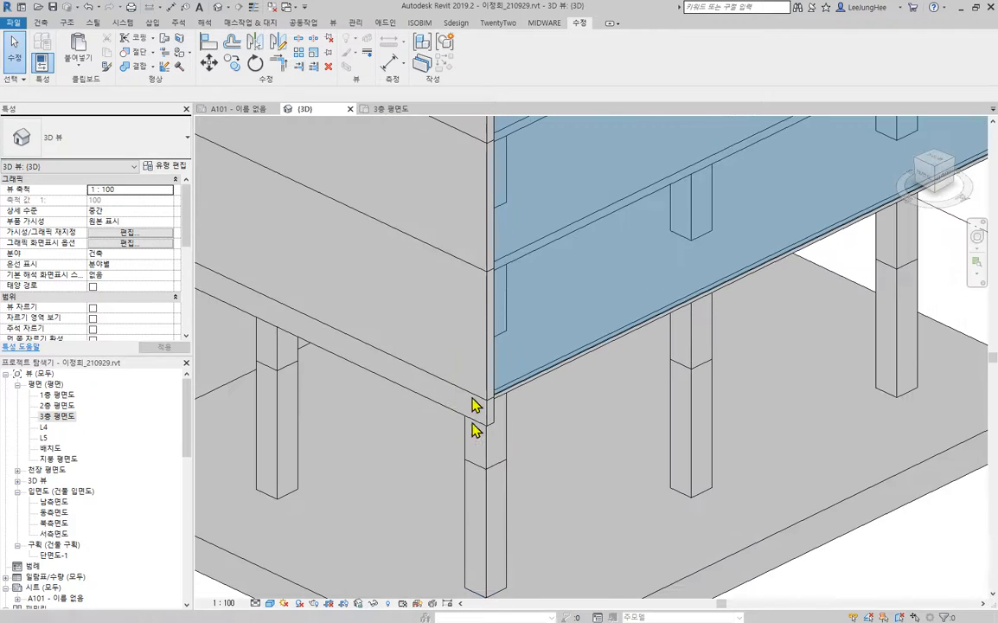
Check the base offset of the C200 strip below L3 and set the X1 curtain wall's base offset to -600.
{"action": "scroll", "coordinate": [529, 420], "scroll_direction": "down", "scroll_amount": 5}
{"action": "scroll", "coordinate": [508, 318], "scroll_direction": "up", "scroll_amount": 5}
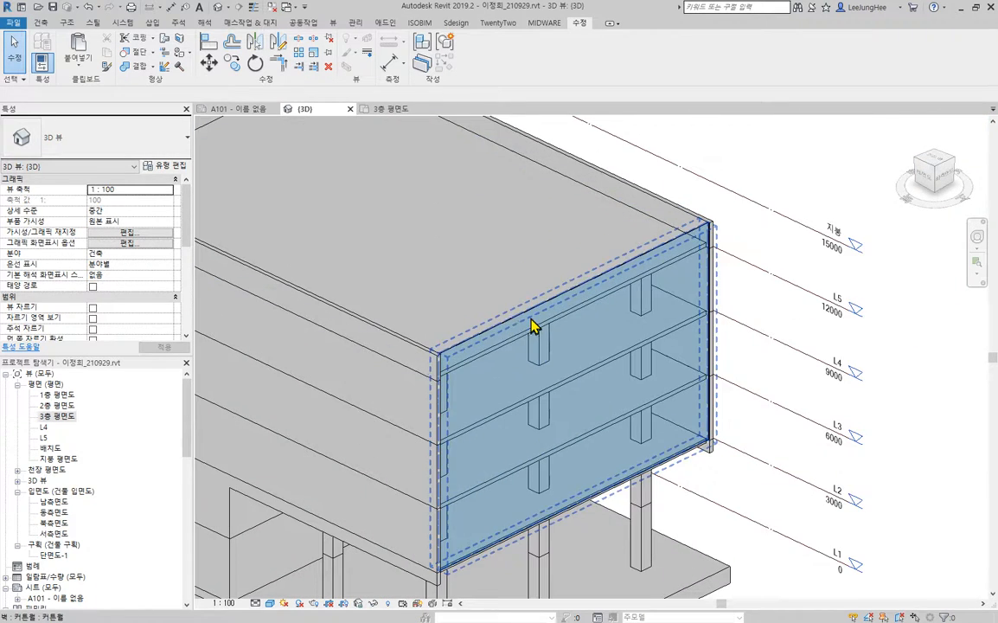
{"action": "left_click", "coordinate": [531, 325]}
{"action": "scroll", "coordinate": [330, 517], "scroll_direction": "up", "scroll_amount": 2}
{"action": "scroll", "coordinate": [461, 397], "scroll_direction": "up", "scroll_amount": 3}
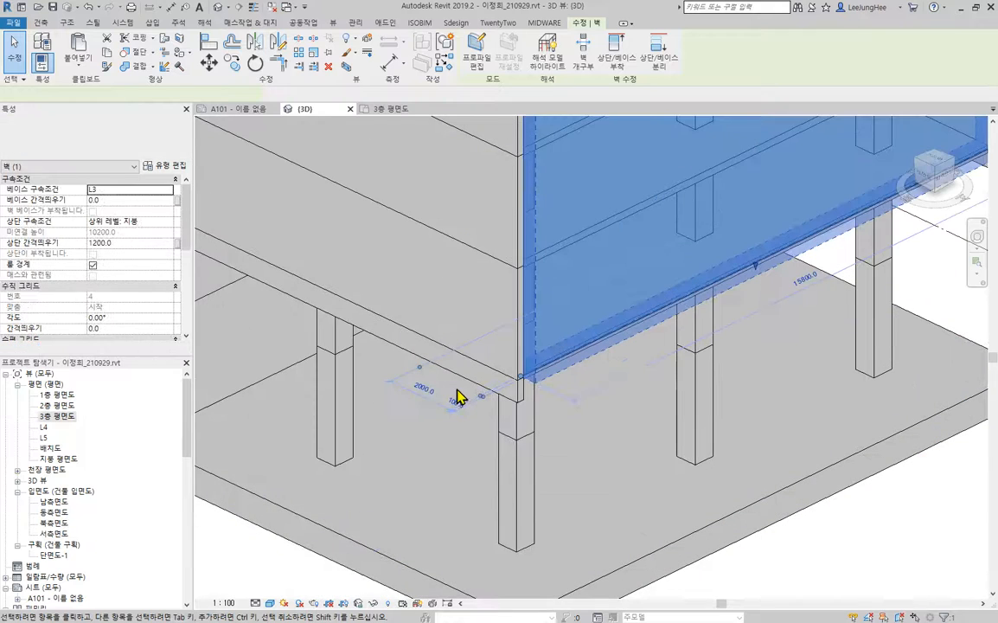
{"action": "left_click", "coordinate": [397, 341]}
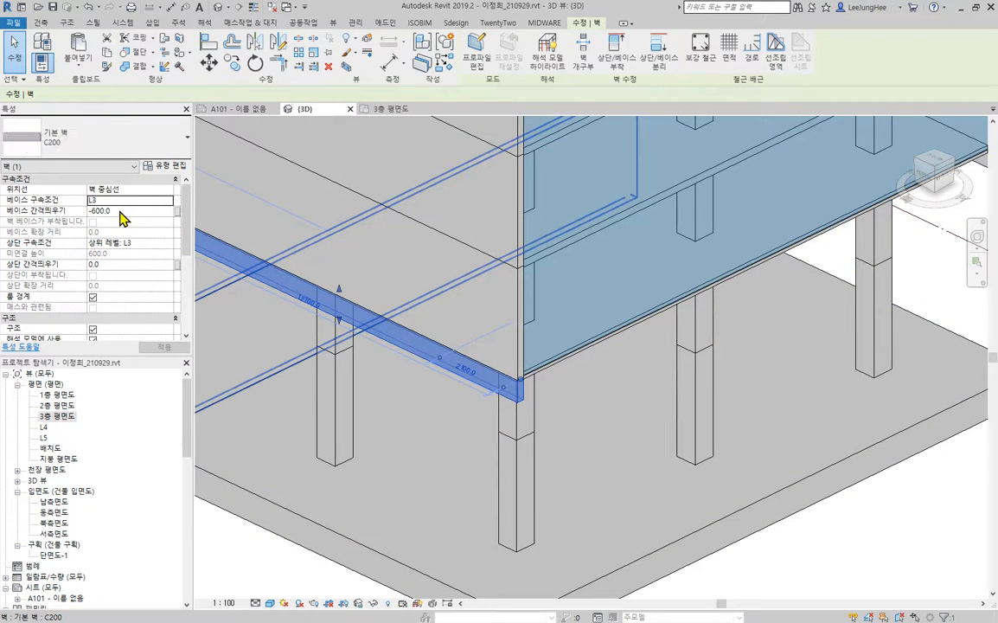
{"action": "key", "text": "Delete"}
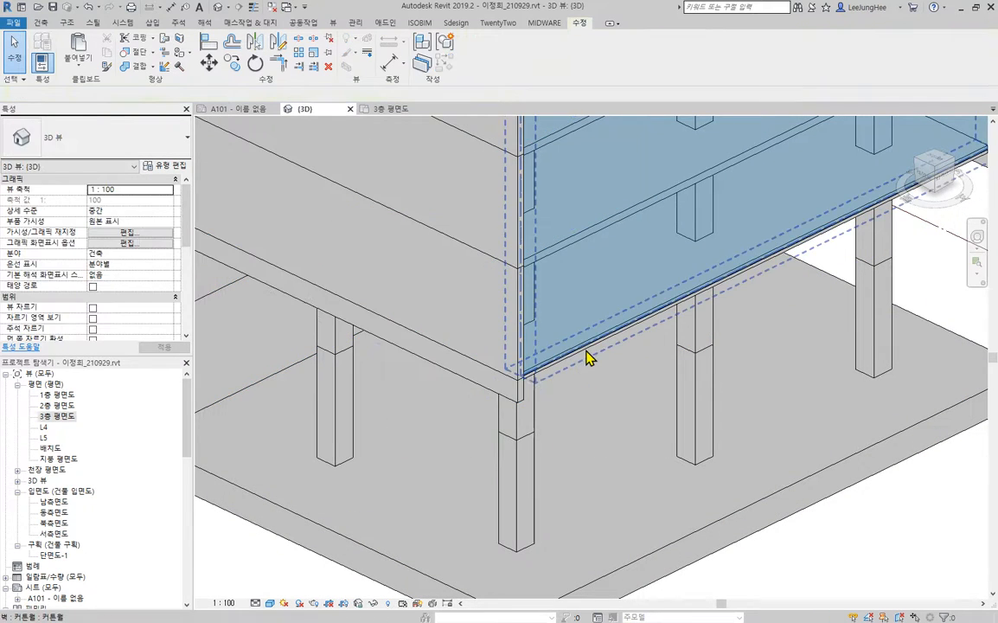
{"action": "left_click", "coordinate": [586, 356]}
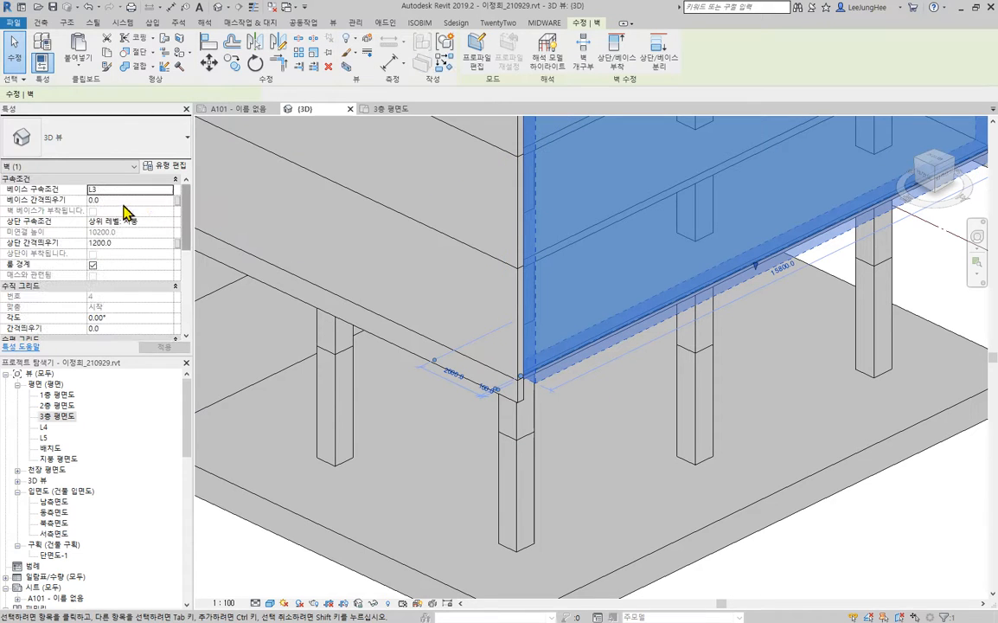
{"action": "left_click", "coordinate": [124, 201]}
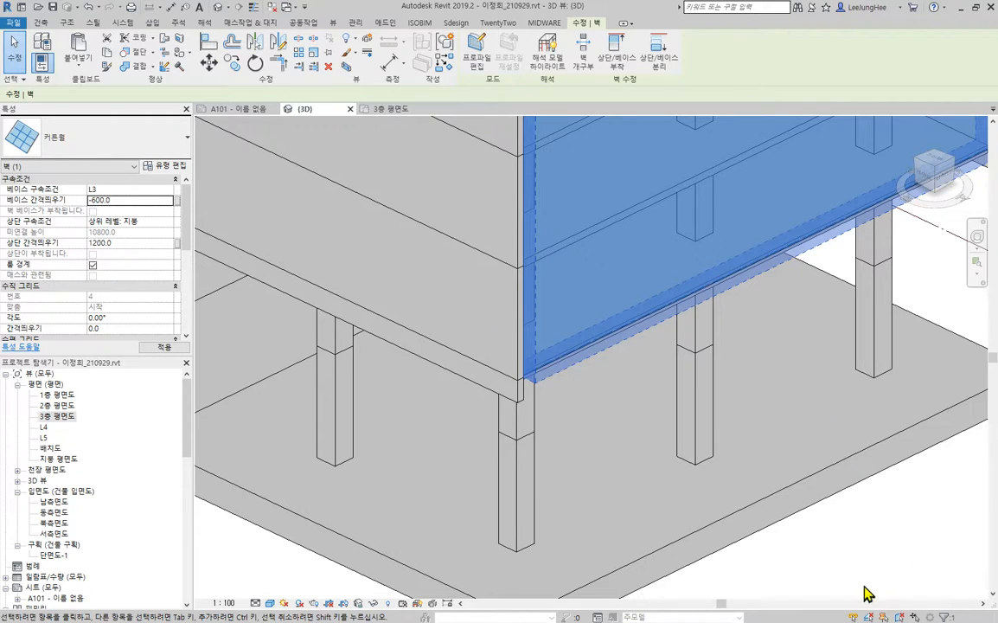
{"action": "left_click", "coordinate": [889, 530]}
Examine the curtain wall's lower corner against the side wall strips, and the whole facade from the parapet to the columns.
{"action": "scroll", "coordinate": [510, 372], "scroll_direction": "up", "scroll_amount": 3}
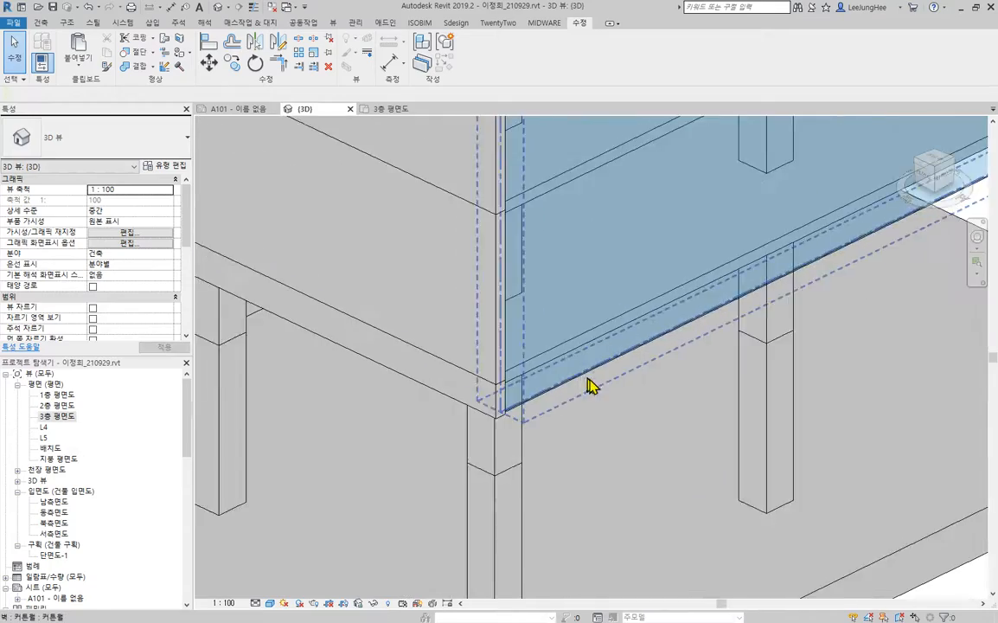
{"action": "scroll", "coordinate": [587, 385], "scroll_direction": "down", "scroll_amount": 5}
{"action": "middle_click_drag", "start_coordinate": [643, 409], "coordinate": [698, 470], "text": "shift"}
{"action": "middle_click_drag", "start_coordinate": [666, 268], "coordinate": [617, 372], "text": "shift"}
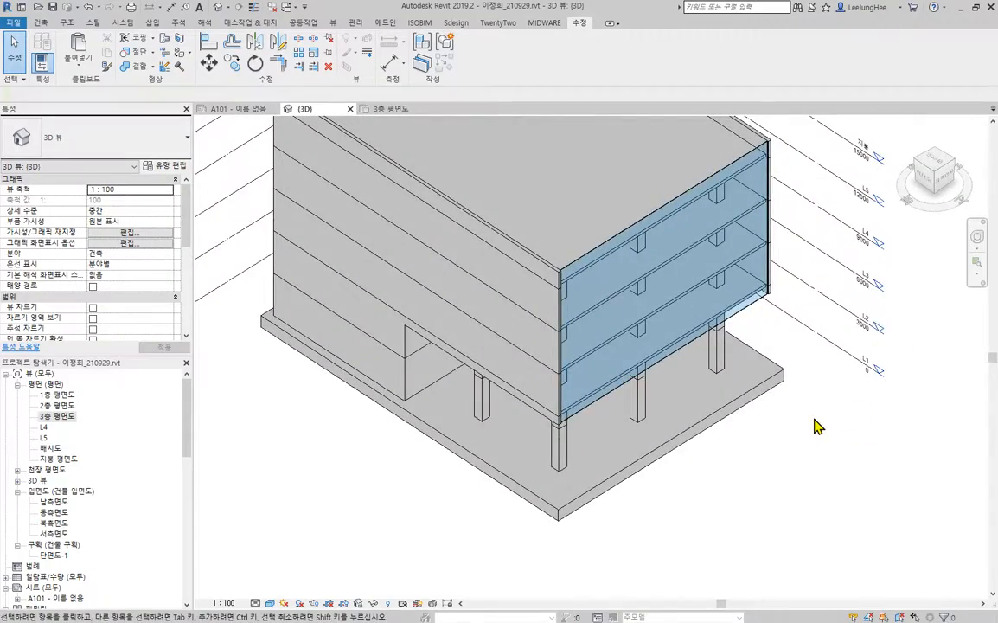
{"action": "scroll", "coordinate": [816, 427], "scroll_direction": "down", "scroll_amount": 2}
{"action": "middle_click_drag", "start_coordinate": [806, 443], "coordinate": [749, 508]}
{"action": "scroll", "coordinate": [639, 381], "scroll_direction": "up", "scroll_amount": 3}
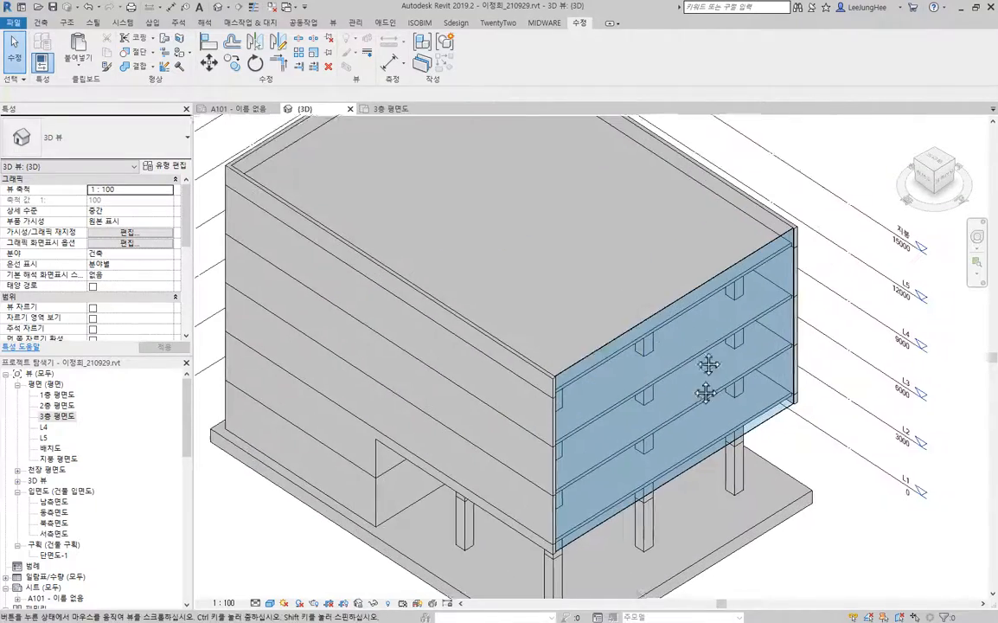
{"action": "middle_click_drag", "start_coordinate": [704, 390], "coordinate": [704, 319]}
Switch to the exam PDF in Adobe Acrobat Pro and review the 3층 평면도 plan alongside the 3D_투시도 view.
{"action": "left_click_drag", "start_coordinate": [0, 175], "coordinate": [654, 176]}
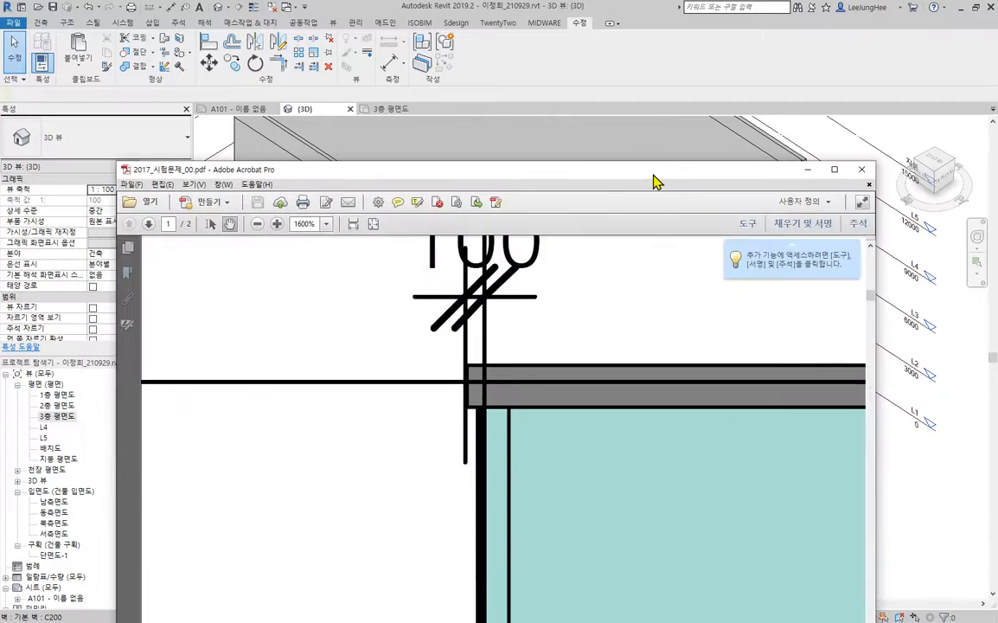
{"action": "double_click", "coordinate": [651, 177]}
{"action": "scroll", "coordinate": [617, 243], "scroll_direction": "down", "scroll_amount": 2}
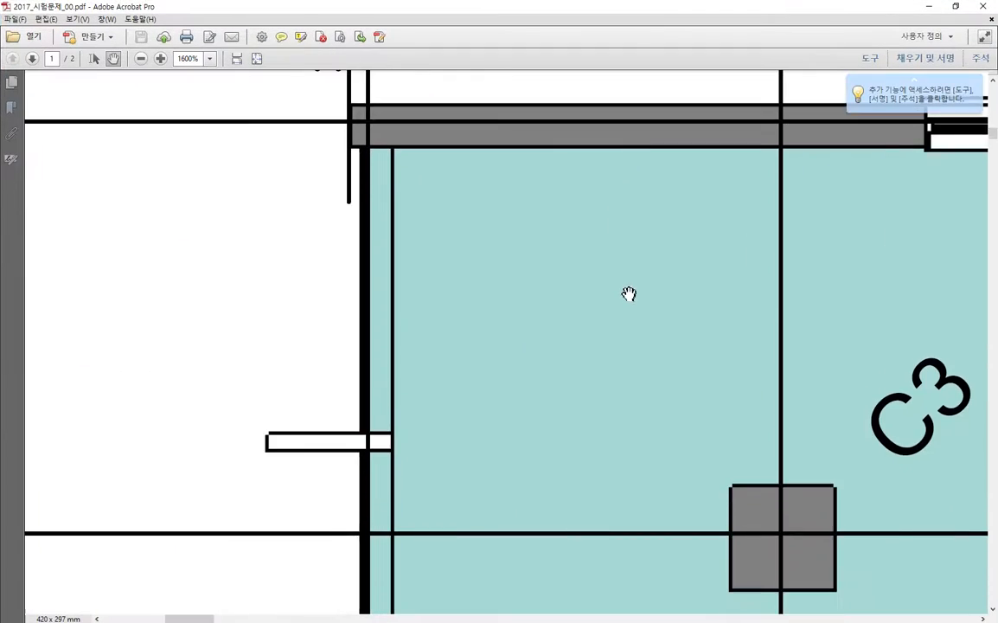
{"action": "scroll", "coordinate": [628, 294], "scroll_direction": "down", "scroll_amount": 6, "text": "ctrl"}
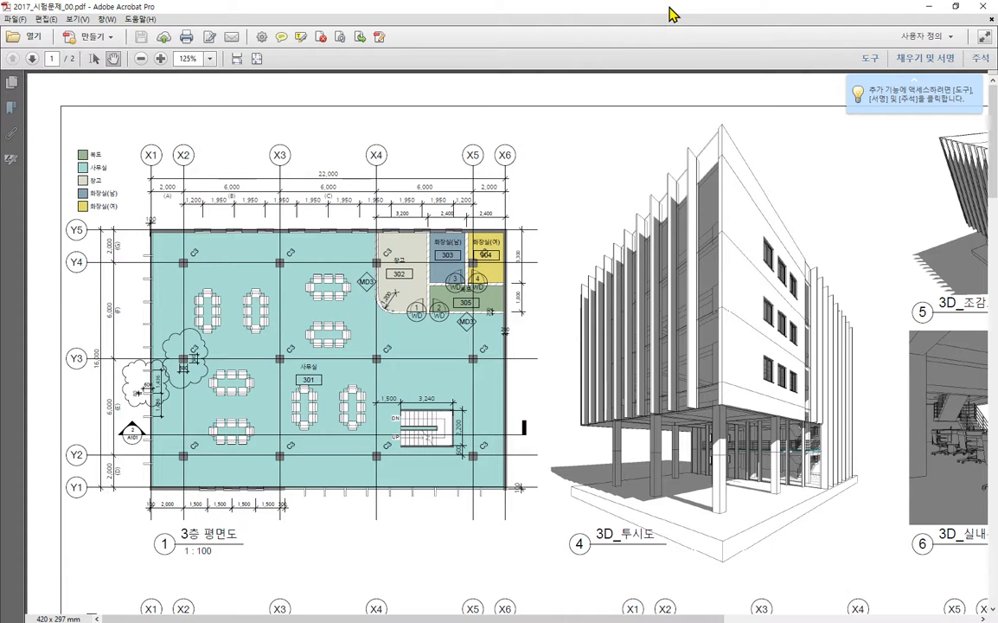
{"action": "left_click_drag", "start_coordinate": [672, 14], "coordinate": [575, 15]}
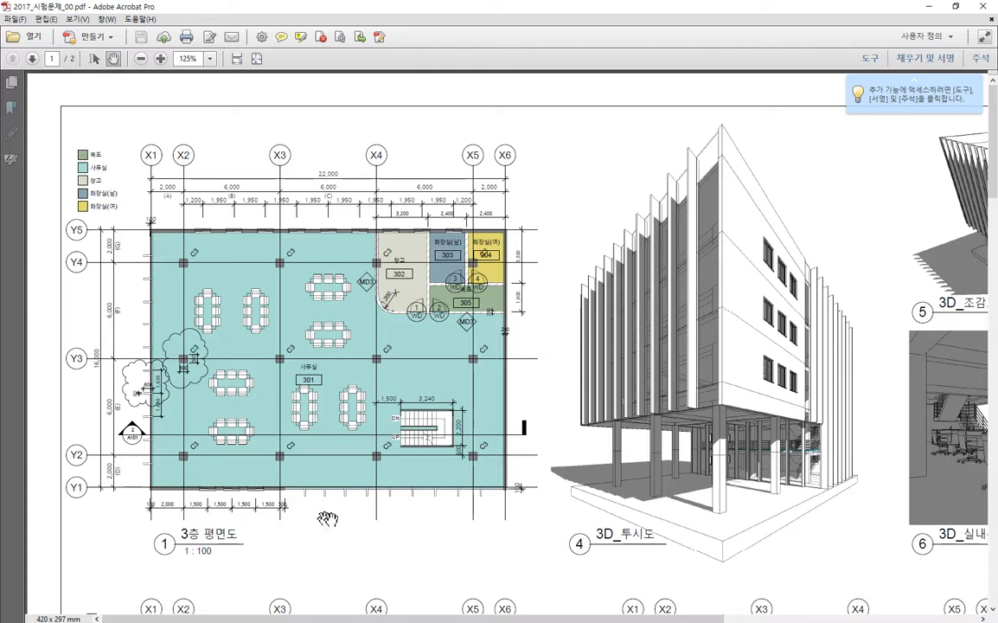
{"action": "left_click_drag", "start_coordinate": [561, 7], "coordinate": [1, 70]}
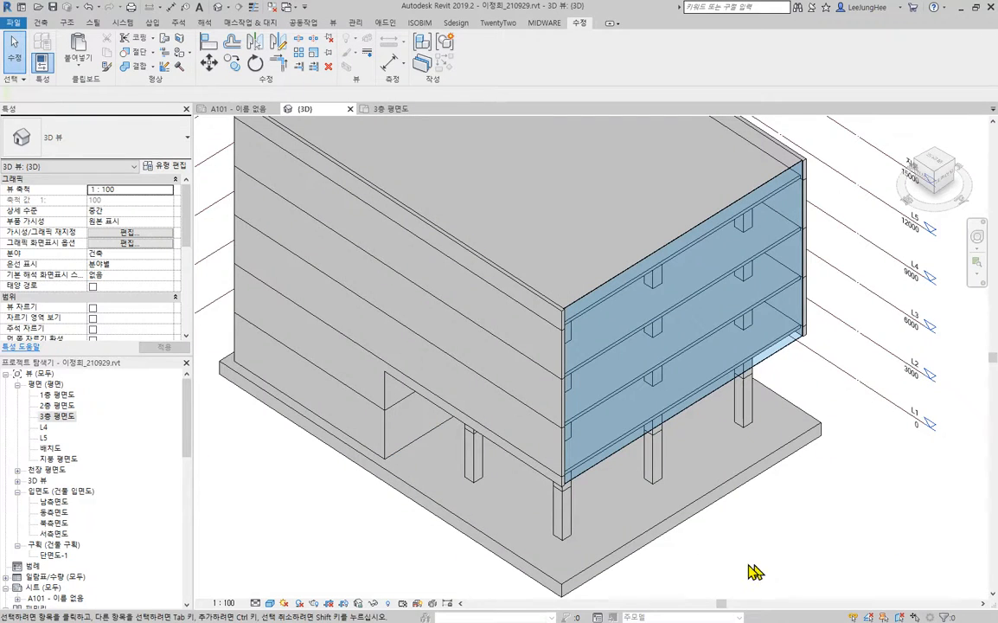
Compare the model's side facade with the exam PDF's 3D_투시도 view and 남측면도 elevation.
{"action": "middle_click_drag", "start_coordinate": [754, 570], "coordinate": [564, 391], "text": "shift"}
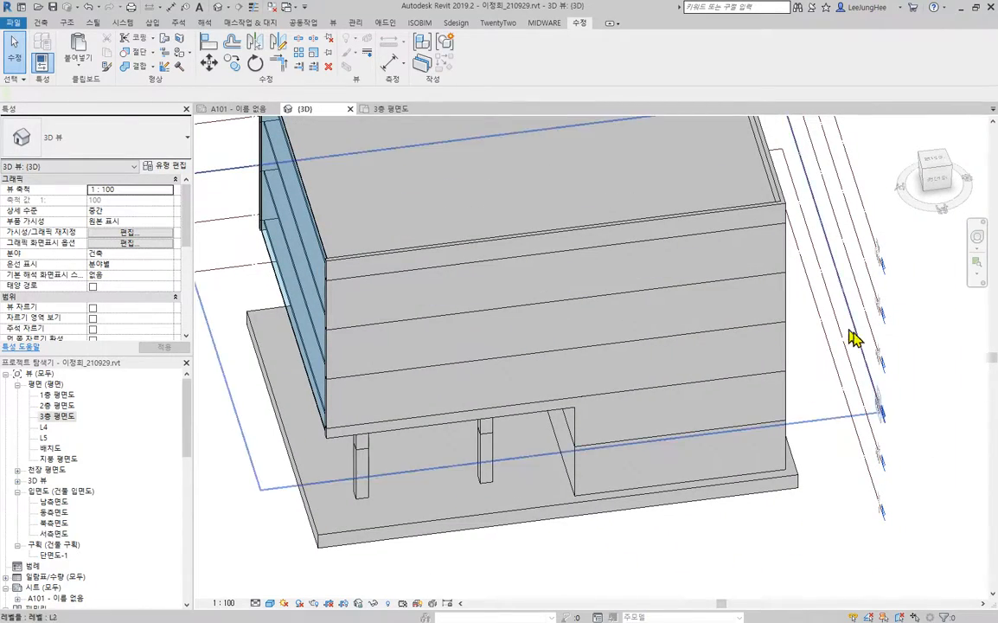
{"action": "left_click_drag", "start_coordinate": [0, 5], "coordinate": [552, 58]}
{"action": "left_click_drag", "start_coordinate": [610, 324], "coordinate": [207, 168]}
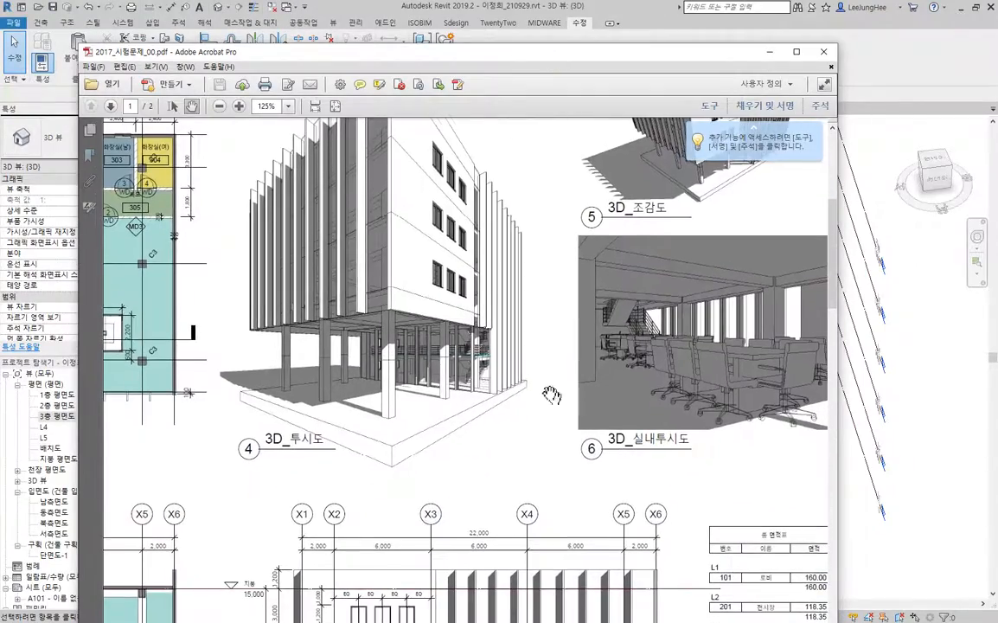
{"action": "left_click_drag", "start_coordinate": [553, 406], "coordinate": [551, 383]}
{"action": "left_click_drag", "start_coordinate": [640, 508], "coordinate": [594, 253]}
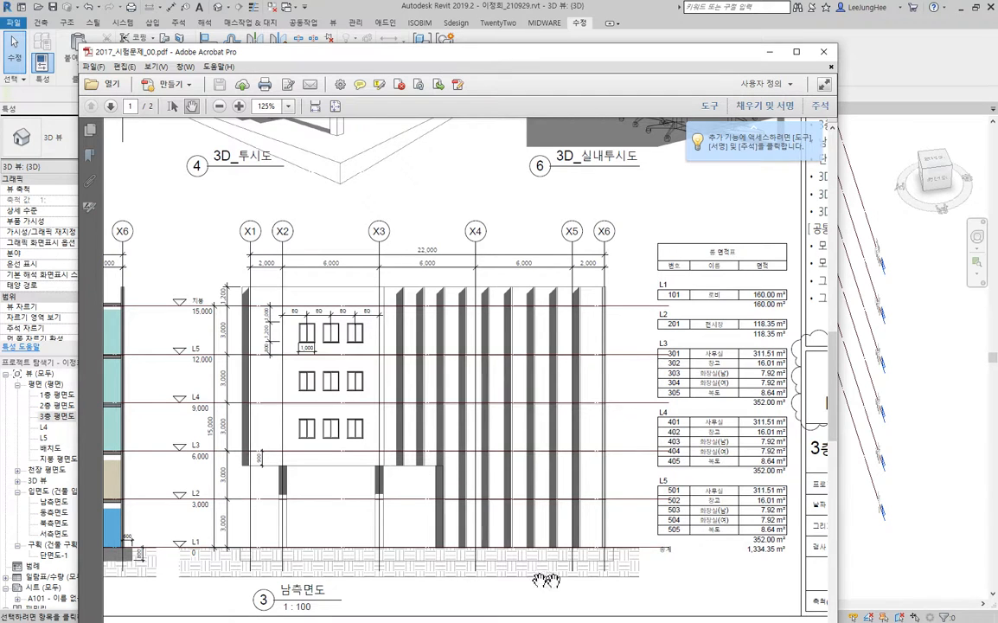
{"action": "left_click_drag", "start_coordinate": [593, 330], "coordinate": [584, 329]}
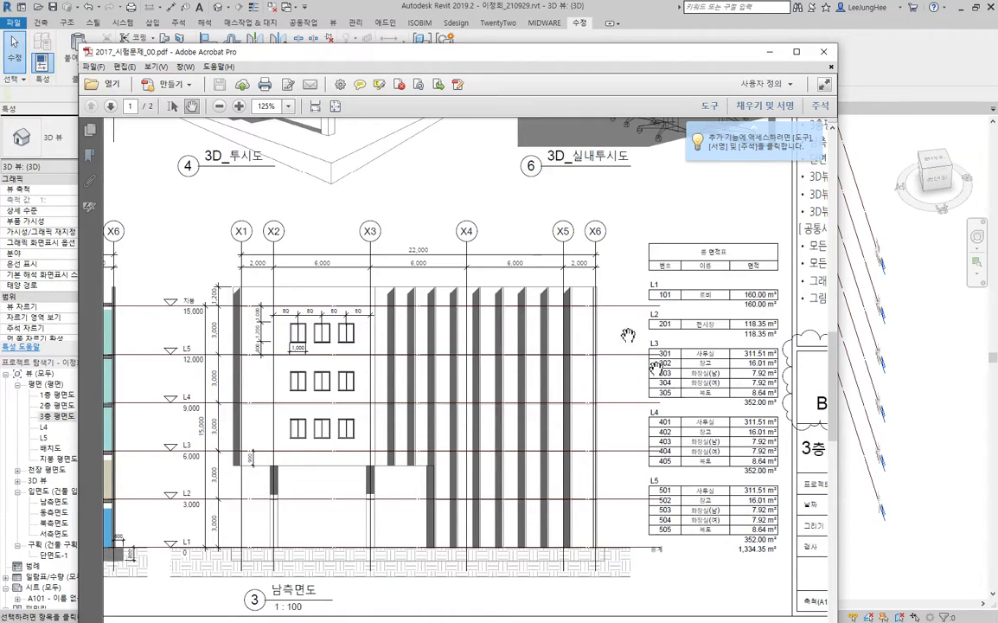
{"action": "left_click_drag", "start_coordinate": [537, 259], "coordinate": [472, 170]}
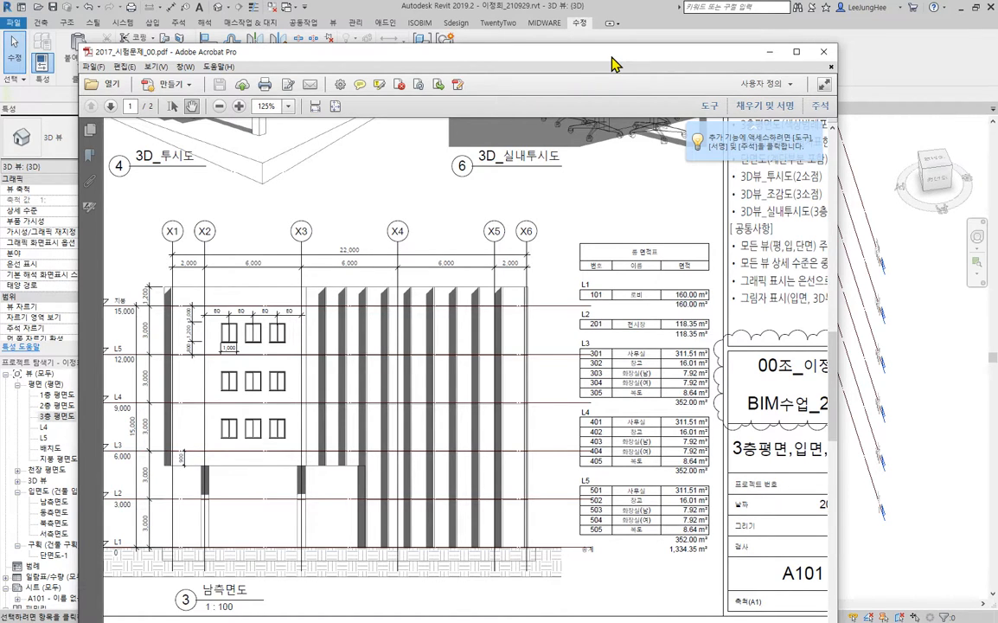
{"action": "left_click", "coordinate": [769, 52]}
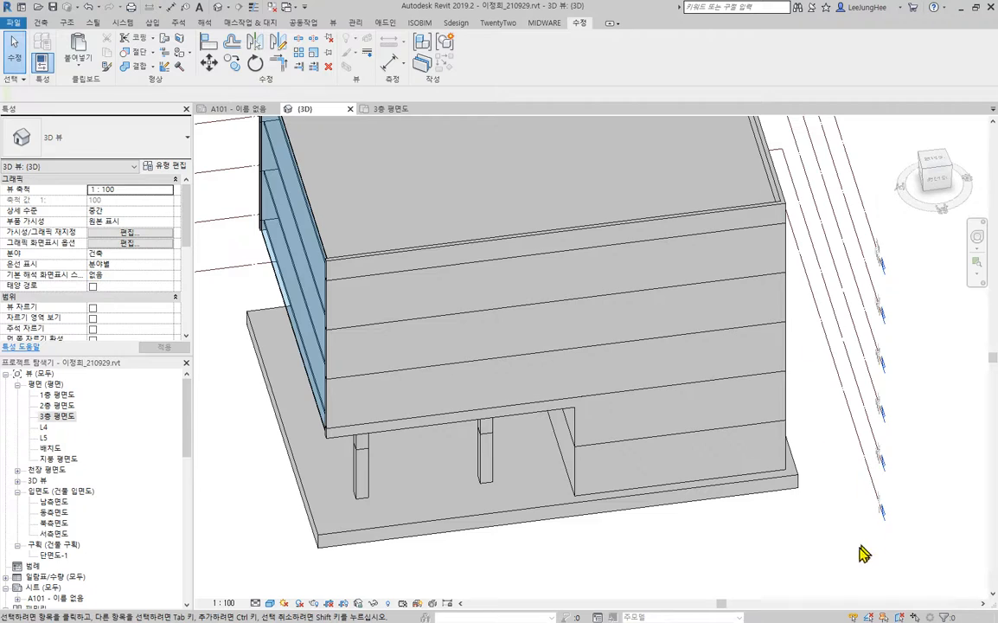
Examine the ground-floor C200 wall along X6 and its corners from both sides of the 3D model.
{"action": "scroll", "coordinate": [813, 467], "scroll_direction": "up", "scroll_amount": 5}
{"action": "middle_click_drag", "start_coordinate": [774, 463], "coordinate": [653, 445], "text": "shift"}
{"action": "left_click", "coordinate": [626, 510]}
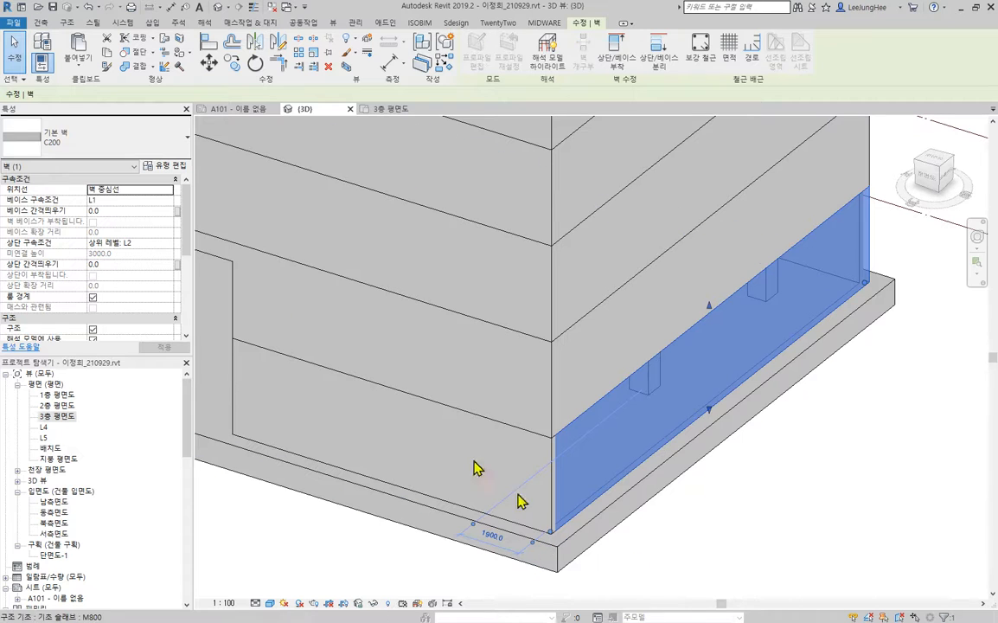
{"action": "scroll", "coordinate": [400, 347], "scroll_direction": "down", "scroll_amount": 2}
{"action": "middle_click_drag", "start_coordinate": [409, 355], "coordinate": [912, 425]}
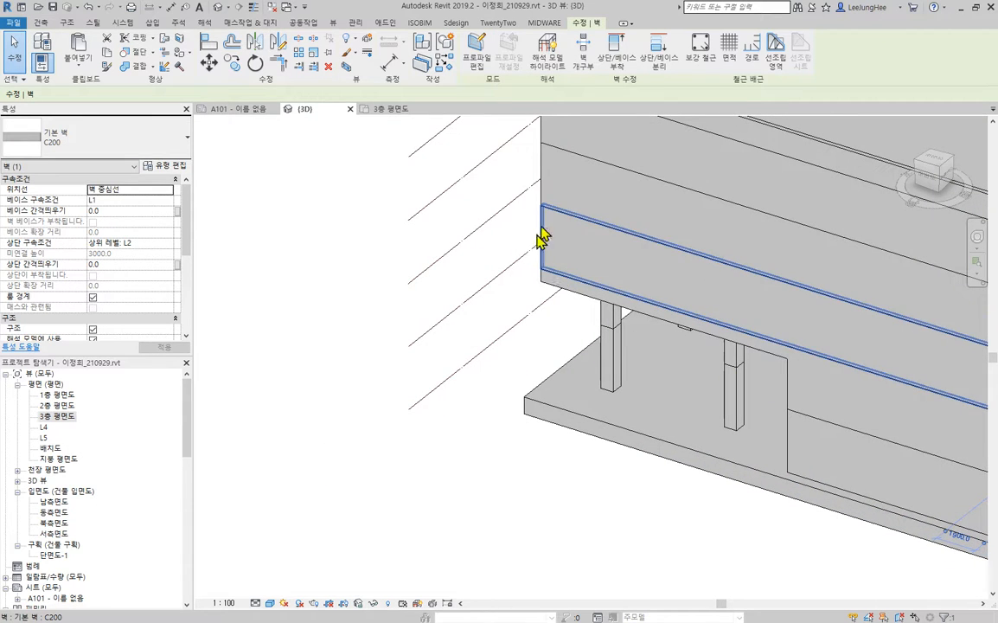
{"action": "scroll", "coordinate": [642, 290], "scroll_direction": "down", "scroll_amount": 2}
{"action": "middle_click_drag", "start_coordinate": [642, 290], "coordinate": [393, 276]}
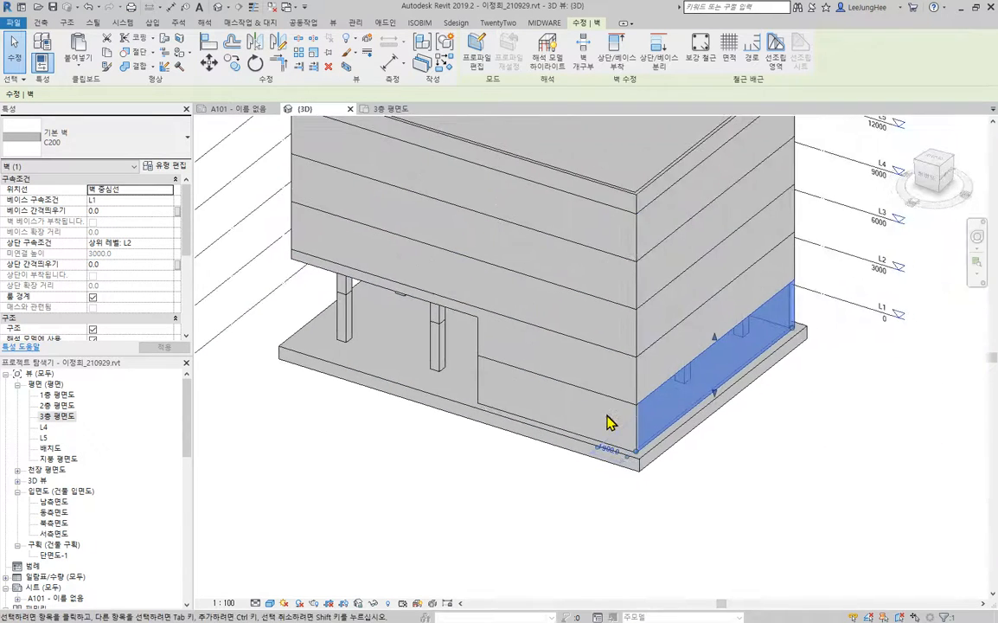
Open the 1층 평면도 plan and disallow the join on both C200 walls at the X6/Y1 corner.
{"action": "double_click", "coordinate": [52, 396]}
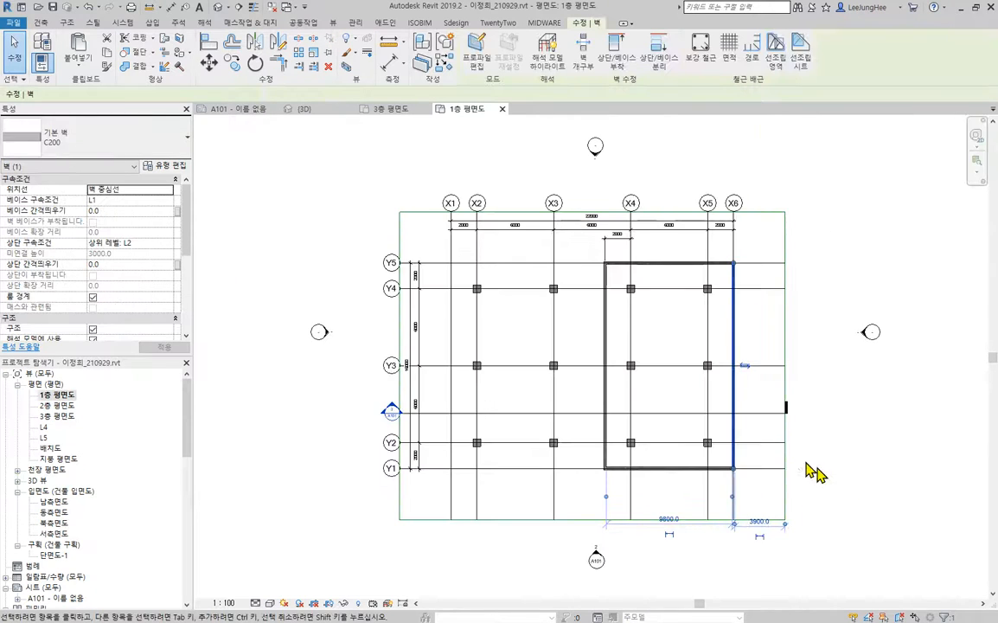
{"action": "scroll", "coordinate": [759, 456], "scroll_direction": "up", "scroll_amount": 6}
{"action": "middle_click_drag", "start_coordinate": [716, 483], "coordinate": [648, 365]}
{"action": "scroll", "coordinate": [590, 344], "scroll_direction": "up", "scroll_amount": 2}
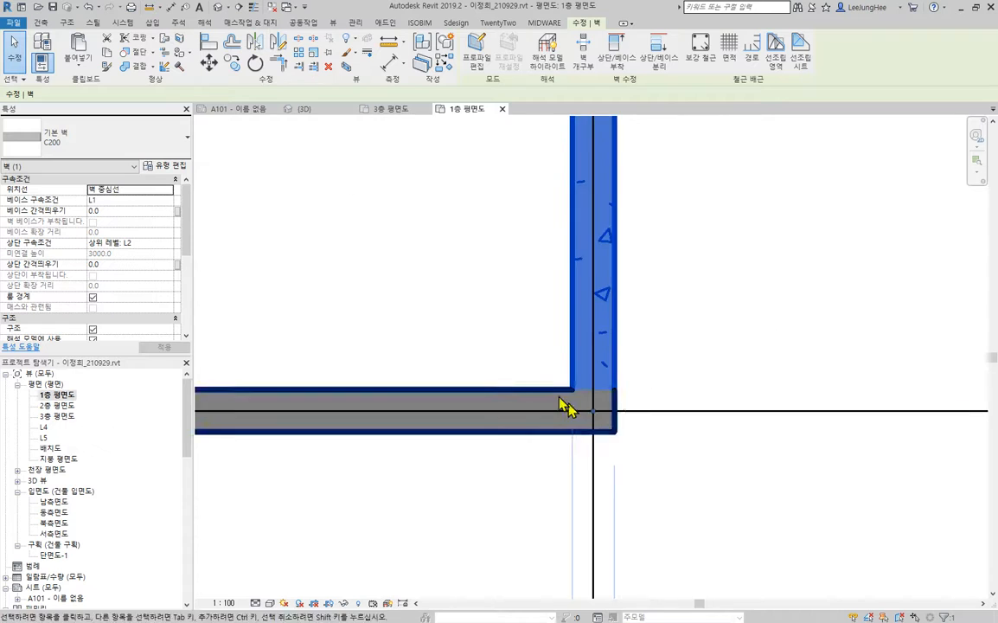
{"action": "scroll", "coordinate": [564, 407], "scroll_direction": "up", "scroll_amount": 2}
{"action": "right_click", "coordinate": [614, 424]}
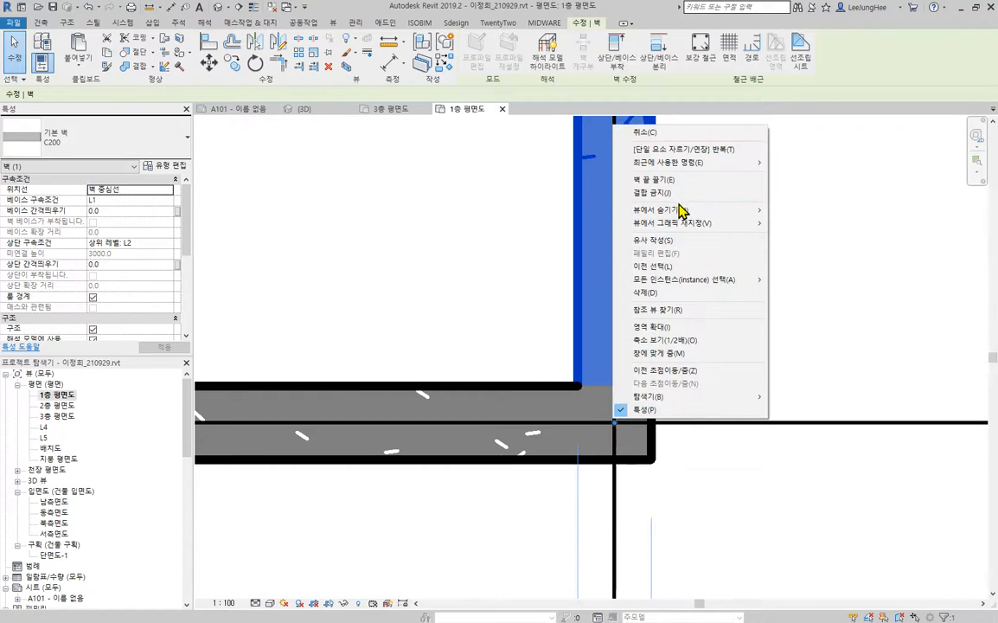
{"action": "key", "text": "Escape"}
{"action": "key", "text": "Escape"}
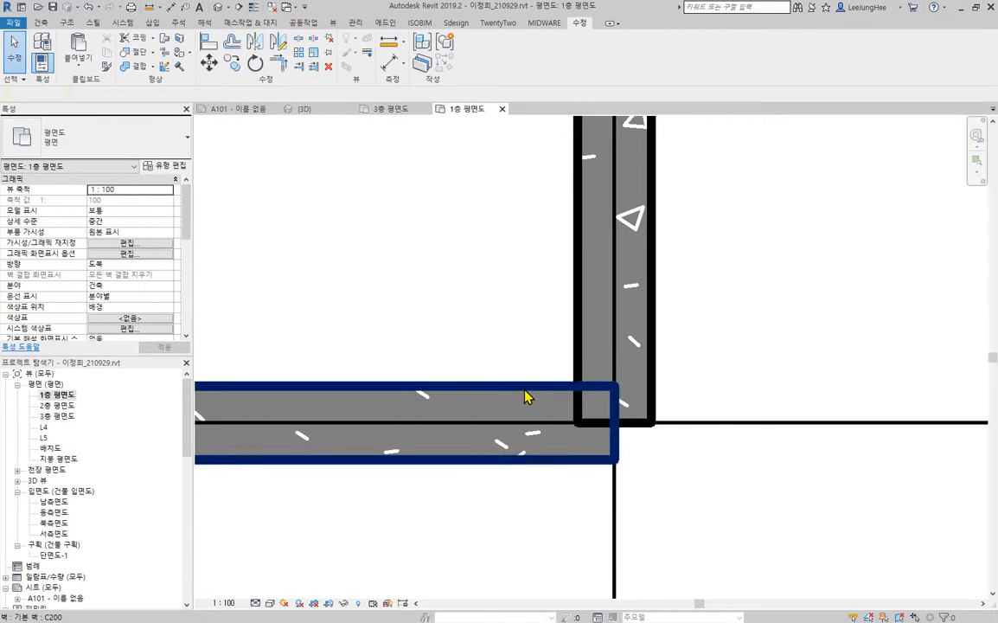
{"action": "left_click", "coordinate": [610, 426]}
{"action": "right_click", "coordinate": [614, 424]}
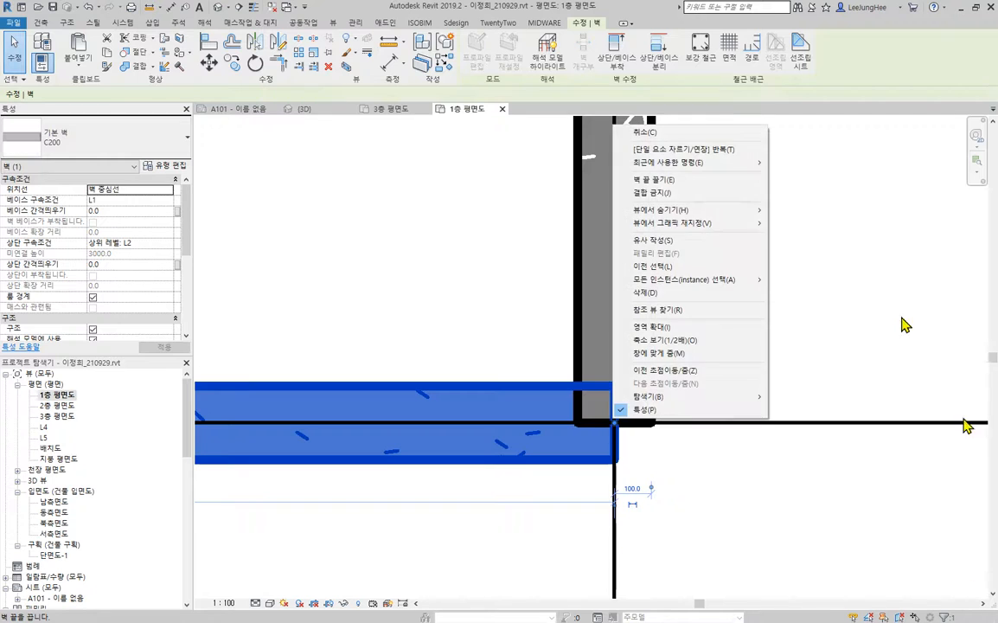
{"action": "left_click", "coordinate": [702, 192]}
{"action": "left_click", "coordinate": [737, 292]}
Extend the X6 wall to the Y1 wall's outer face and trim the Y1 wall back to the X6 wall's inner face.
{"action": "scroll", "coordinate": [738, 292], "scroll_direction": "down", "scroll_amount": 2}
{"action": "middle_click_drag", "start_coordinate": [886, 285], "coordinate": [796, 304]}
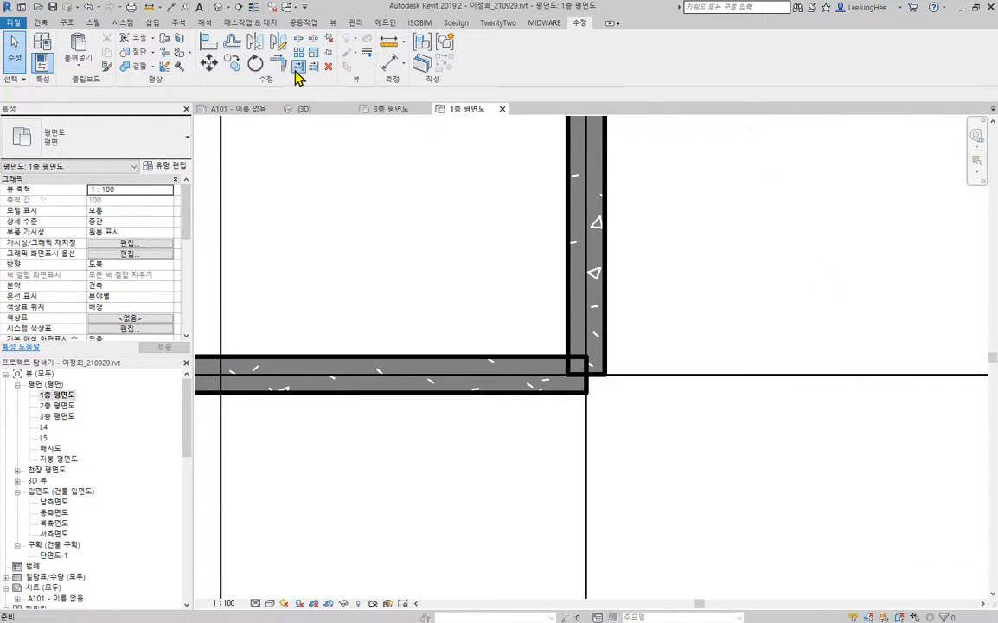
{"action": "key", "text": "Escape"}
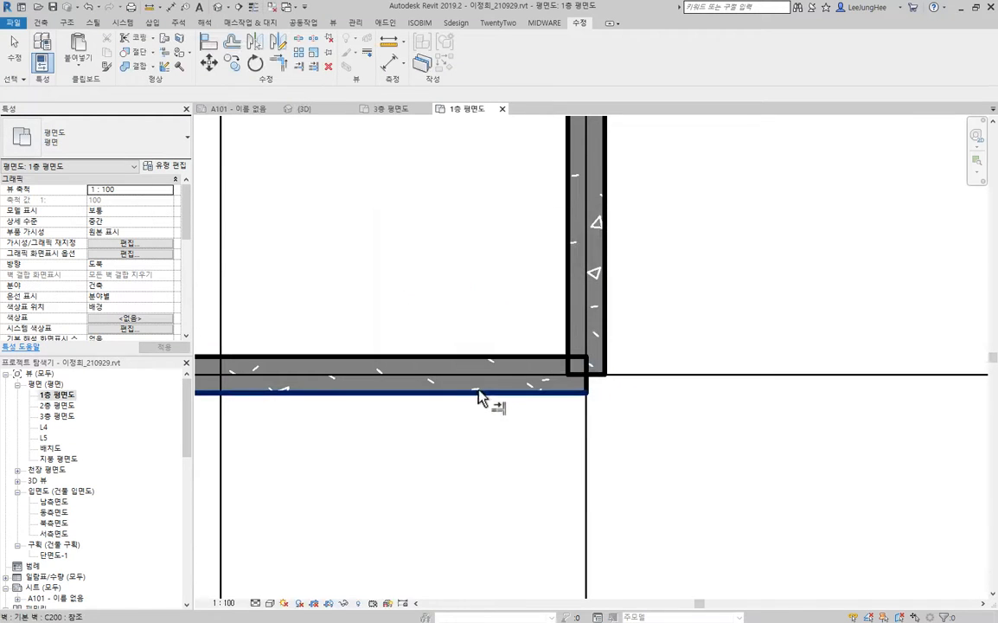
{"action": "left_click", "coordinate": [573, 324]}
{"action": "scroll", "coordinate": [541, 354], "scroll_direction": "up", "scroll_amount": 2}
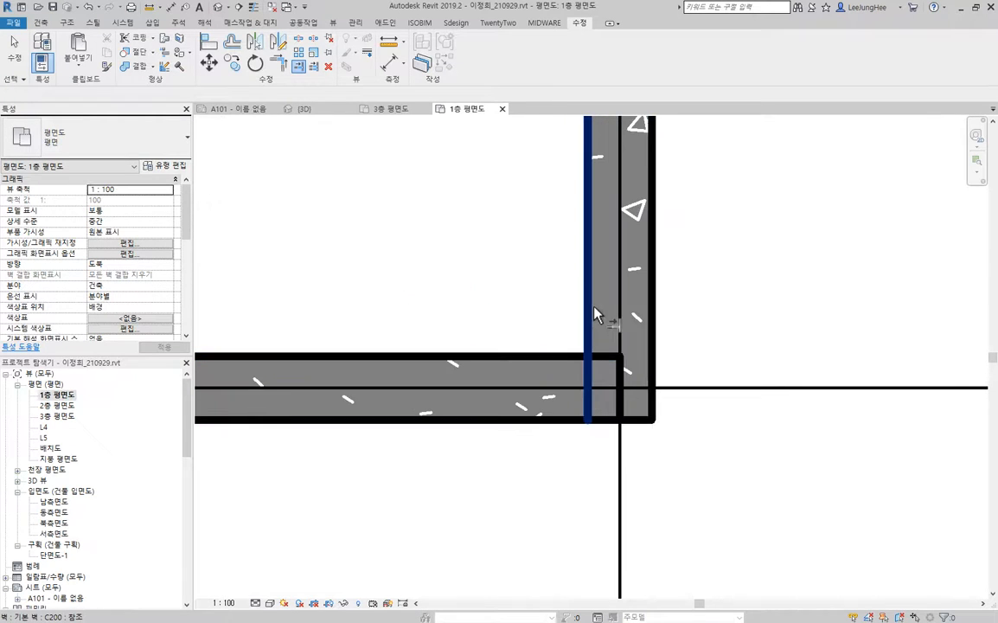
{"action": "left_click", "coordinate": [594, 310]}
{"action": "left_click", "coordinate": [554, 365]}
{"action": "scroll", "coordinate": [693, 334], "scroll_direction": "down", "scroll_amount": 5}
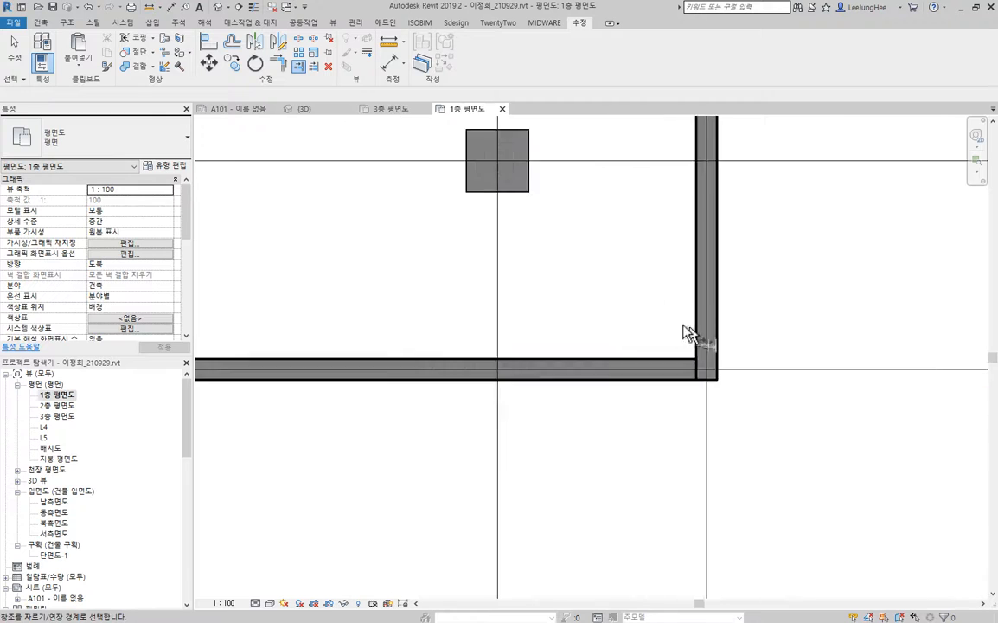
{"action": "scroll", "coordinate": [620, 415], "scroll_direction": "up", "scroll_amount": 2}
{"action": "key", "text": "Escape"}
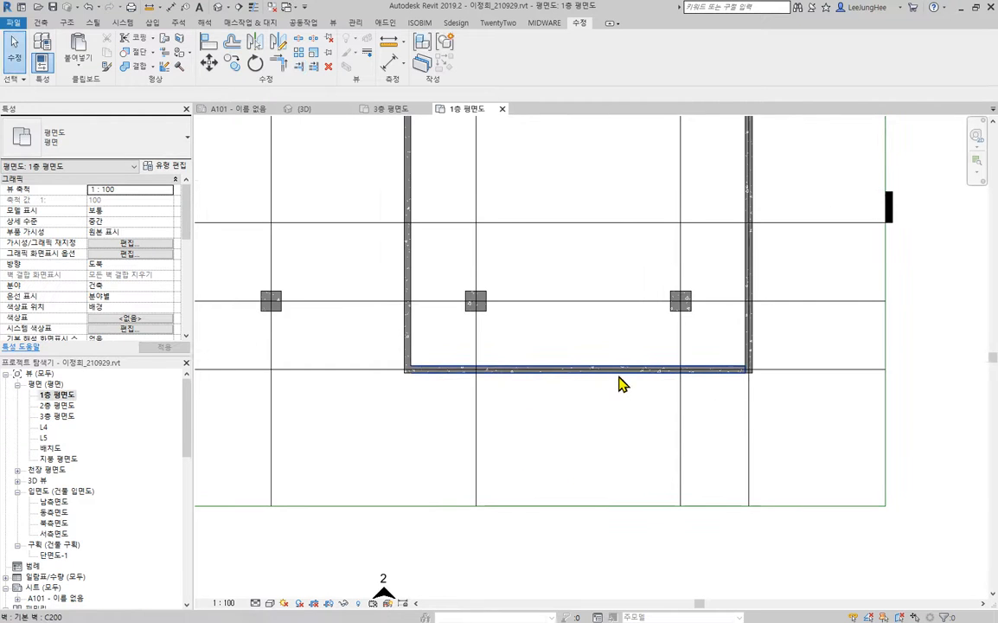
Inspect the Y1 wall and the rest of the ground-floor wall layout between Y1 and Y5.
{"action": "left_click", "coordinate": [571, 368]}
{"action": "middle_click_drag", "start_coordinate": [580, 377], "coordinate": [689, 510]}
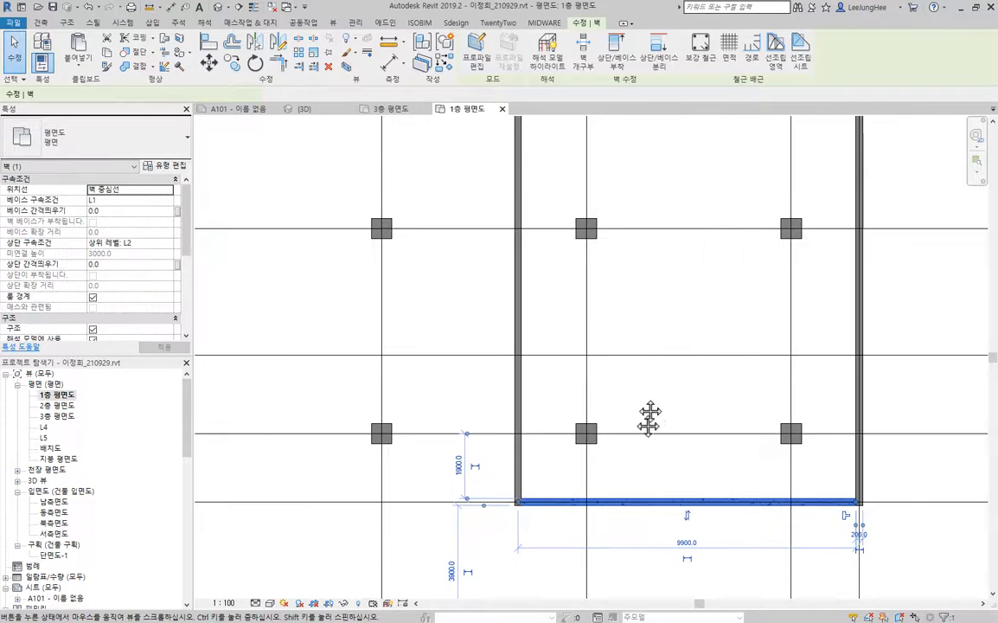
{"action": "key", "text": "Escape"}
{"action": "scroll", "coordinate": [740, 358], "scroll_direction": "down", "scroll_amount": 2}
{"action": "middle_click_drag", "start_coordinate": [745, 356], "coordinate": [737, 407]}
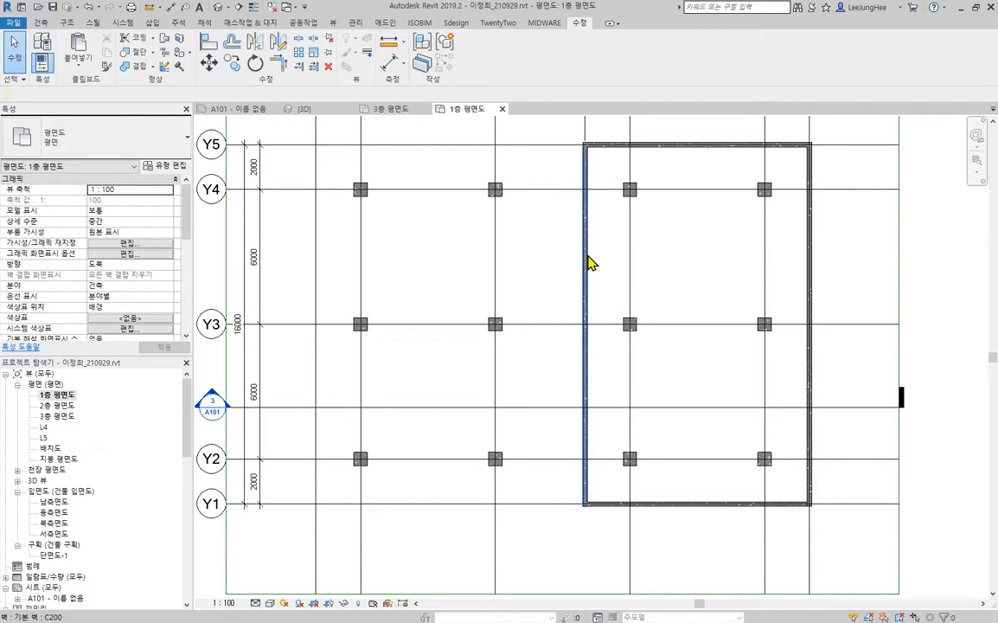
{"action": "scroll", "coordinate": [617, 502], "scroll_direction": "up", "scroll_amount": 1}
{"action": "scroll", "coordinate": [616, 501], "scroll_direction": "up", "scroll_amount": 1}
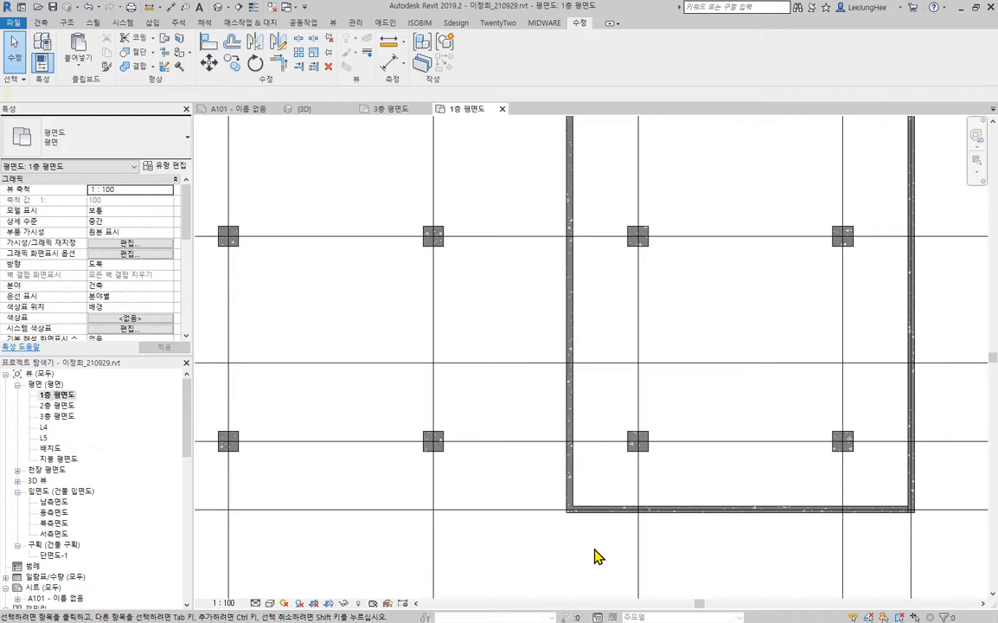
Disallow the join on the Y1 wall and the west wall between X3 and X4 at their shared corner.
{"action": "left_click", "coordinate": [565, 301]}
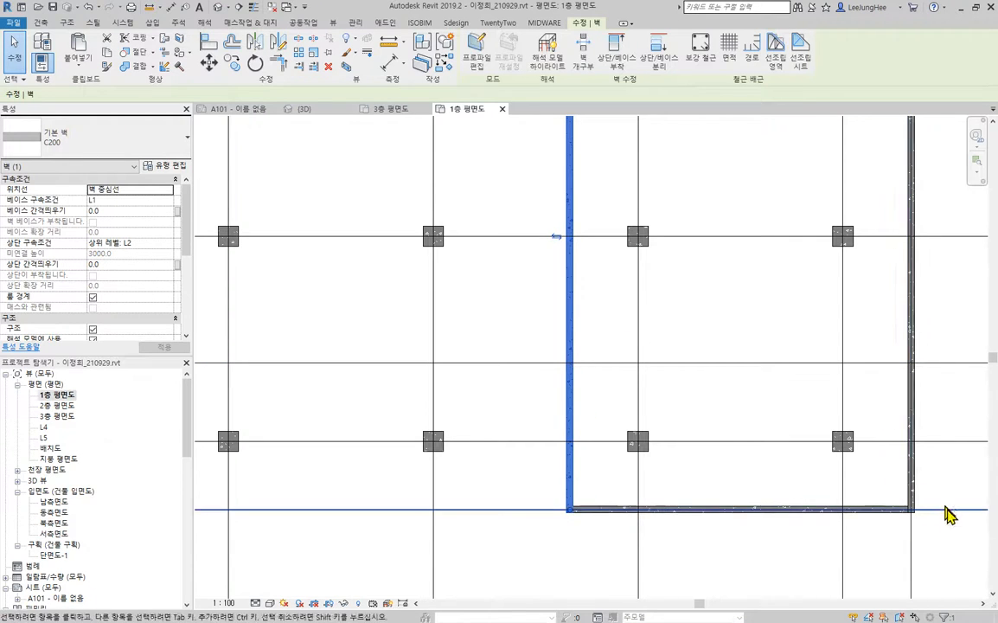
{"action": "scroll", "coordinate": [606, 519], "scroll_direction": "up", "scroll_amount": 5}
{"action": "left_click", "coordinate": [560, 489]}
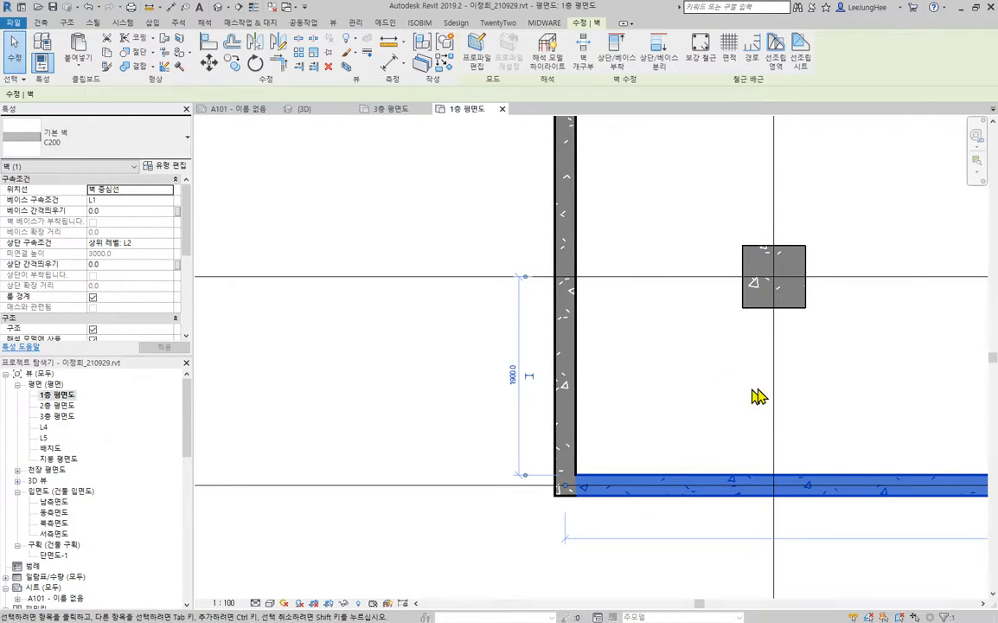
{"action": "scroll", "coordinate": [692, 401], "scroll_direction": "down", "scroll_amount": 2}
{"action": "scroll", "coordinate": [596, 456], "scroll_direction": "up", "scroll_amount": 5}
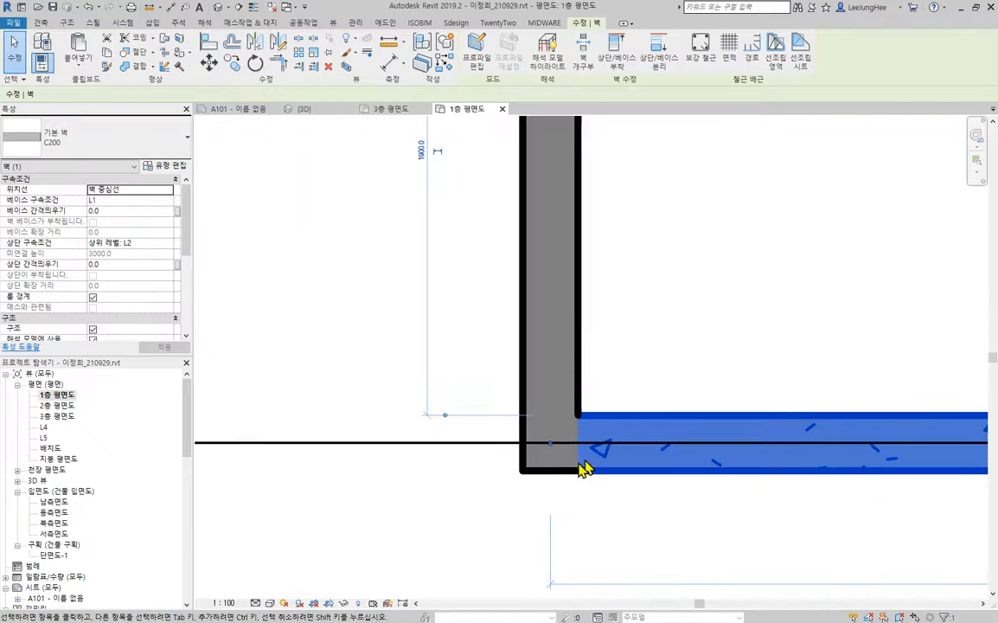
{"action": "right_click", "coordinate": [550, 450]}
{"action": "left_click", "coordinate": [625, 218]}
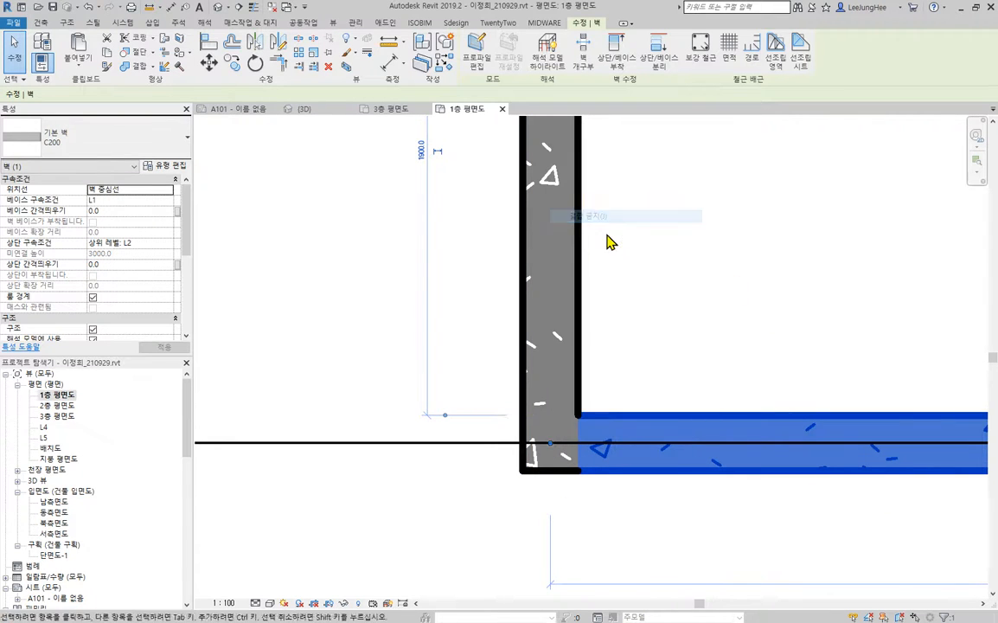
{"action": "left_click", "coordinate": [580, 247]}
{"action": "right_click", "coordinate": [549, 446]}
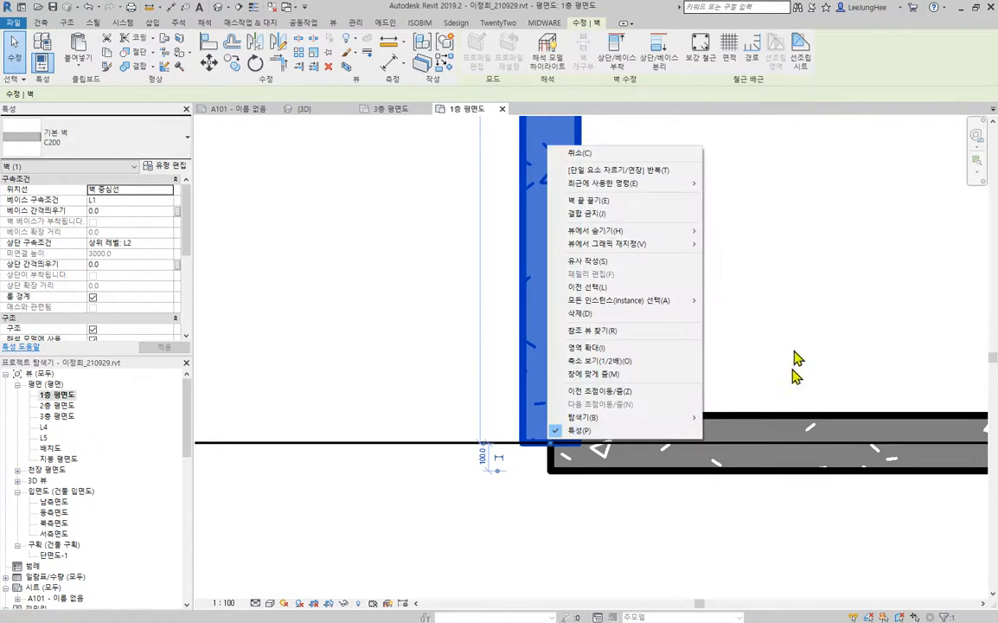
{"action": "left_click", "coordinate": [646, 215]}
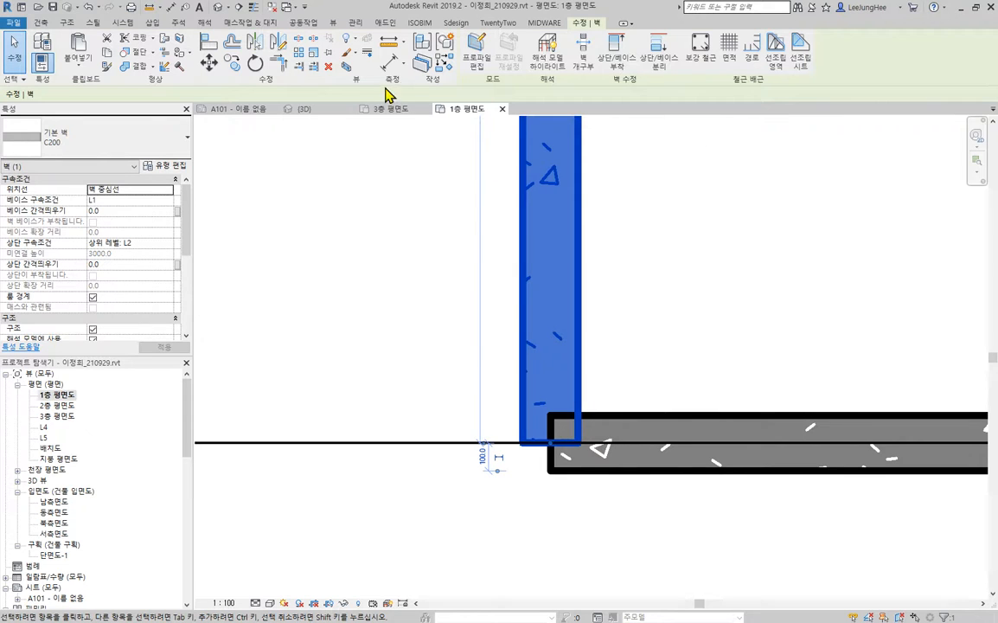
Extend the Y1 wall to the west wall's outer face and trim the west wall to the Y1 wall's inner face.
{"action": "left_click", "coordinate": [275, 60]}
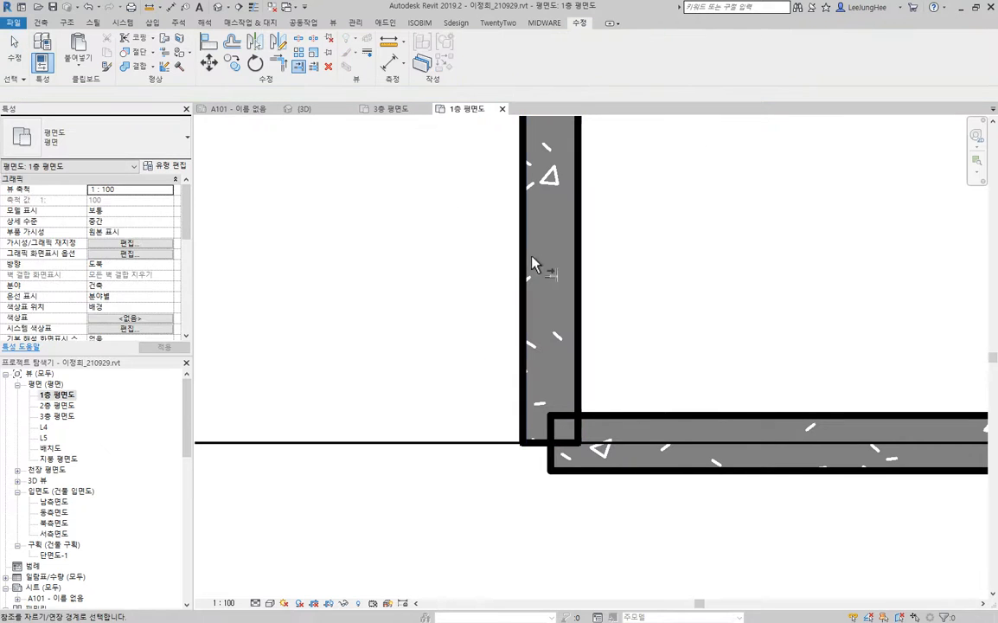
{"action": "left_click", "coordinate": [519, 251]}
{"action": "left_click", "coordinate": [772, 443]}
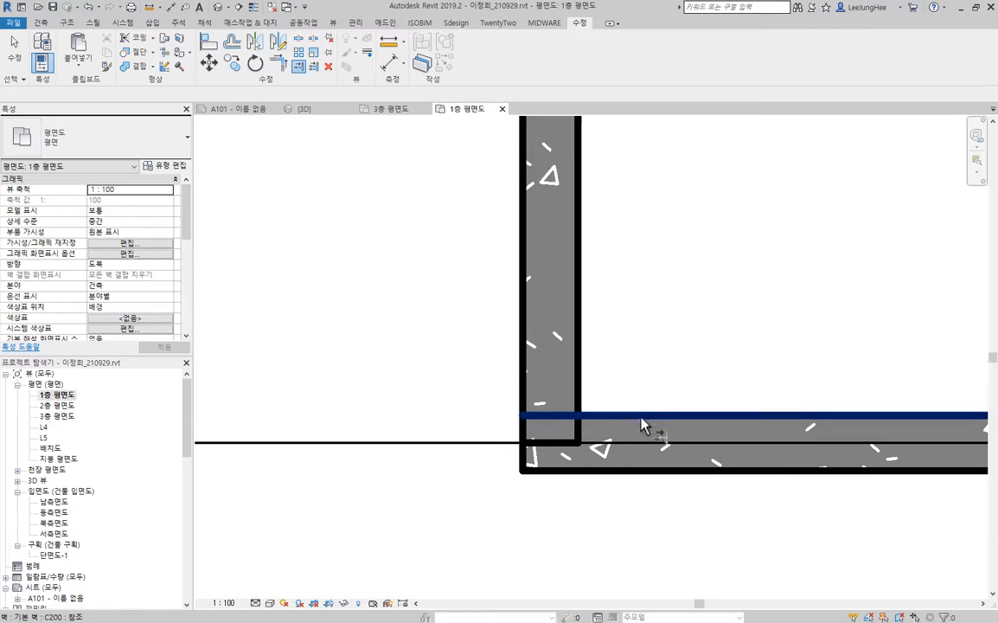
{"action": "left_click", "coordinate": [578, 383]}
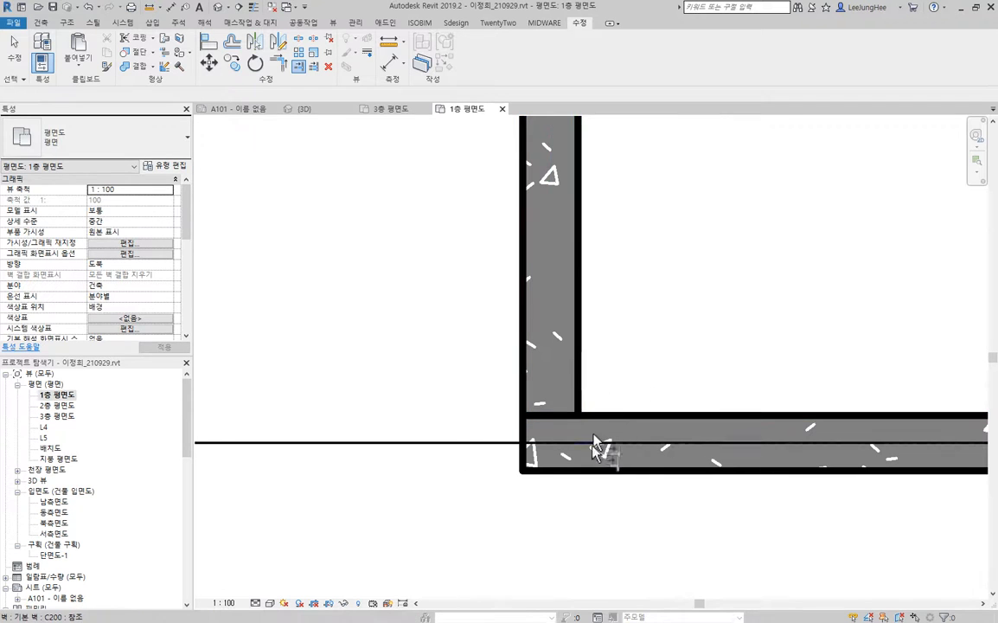
{"action": "scroll", "coordinate": [597, 458], "scroll_direction": "down", "scroll_amount": 6}
Disallow the join on the Y5 wall and the west wall between X3 and X4 at their shared corner.
{"action": "scroll", "coordinate": [605, 567], "scroll_direction": "up", "scroll_amount": 8}
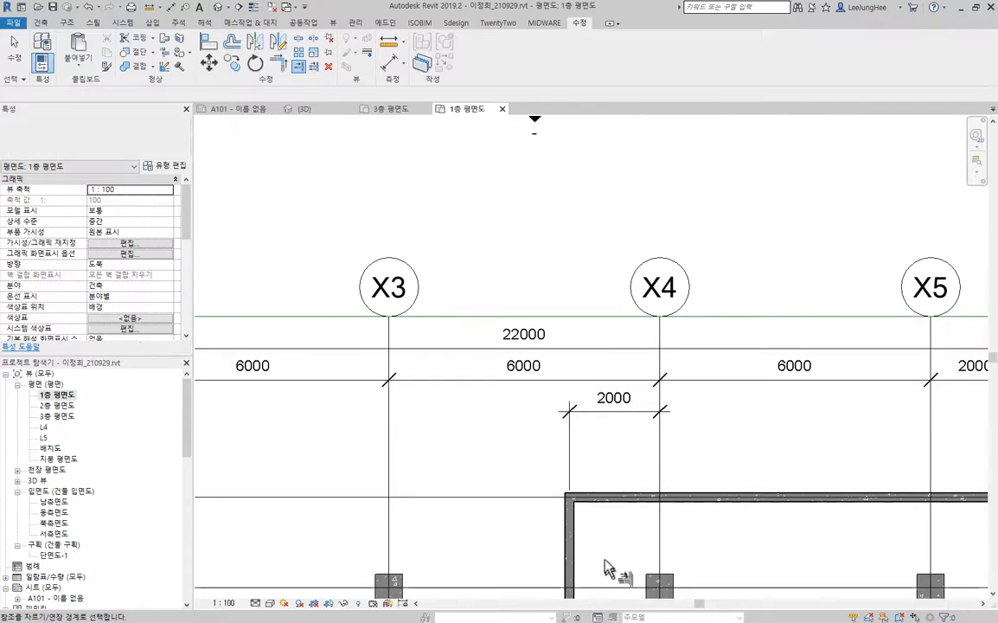
{"action": "key", "text": "Escape"}
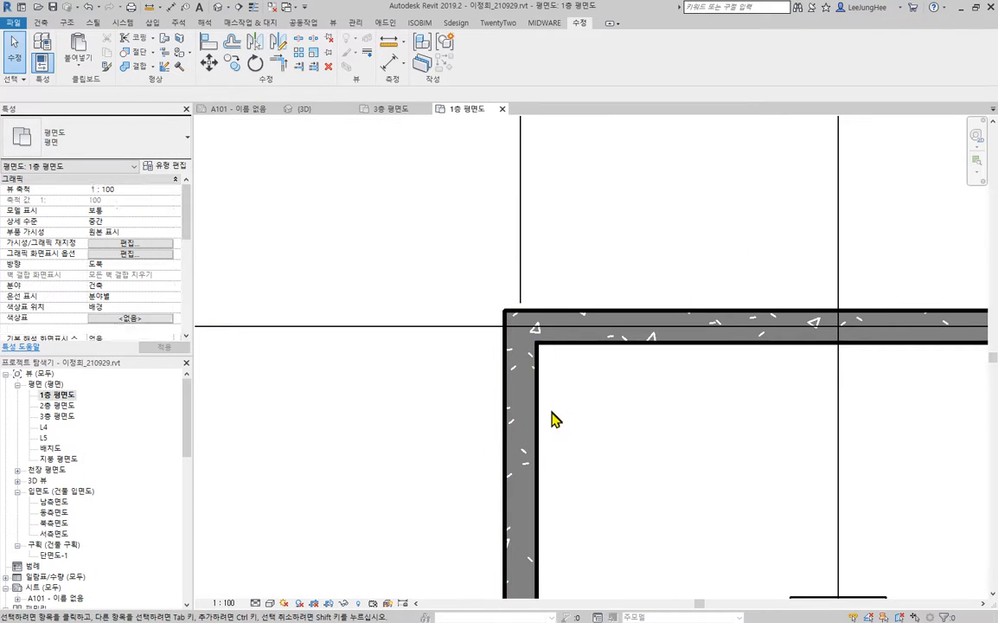
{"action": "left_click", "coordinate": [576, 345]}
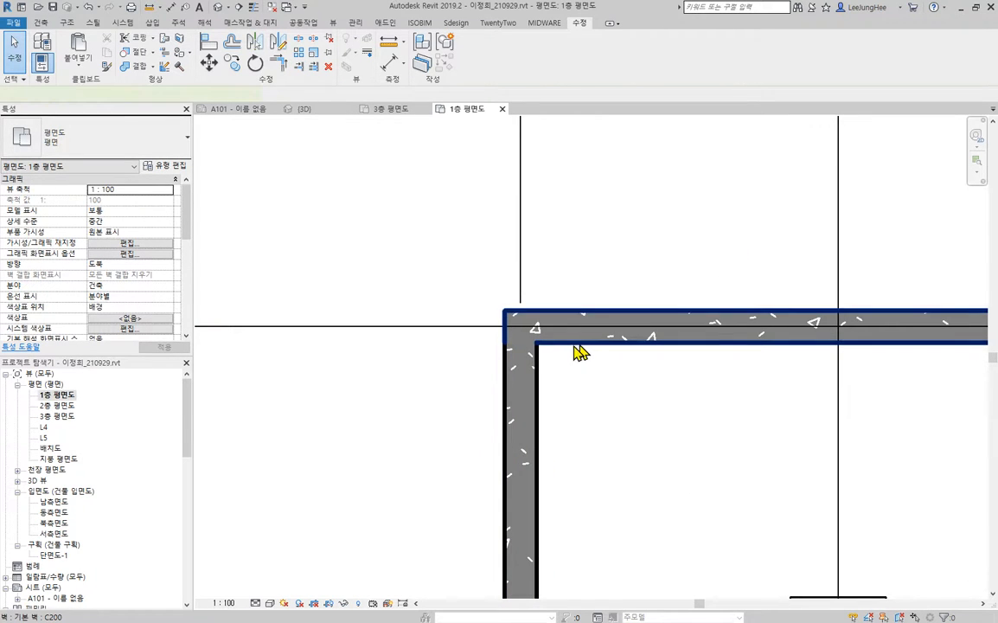
{"action": "right_click", "coordinate": [517, 336]}
{"action": "left_click", "coordinate": [581, 109]}
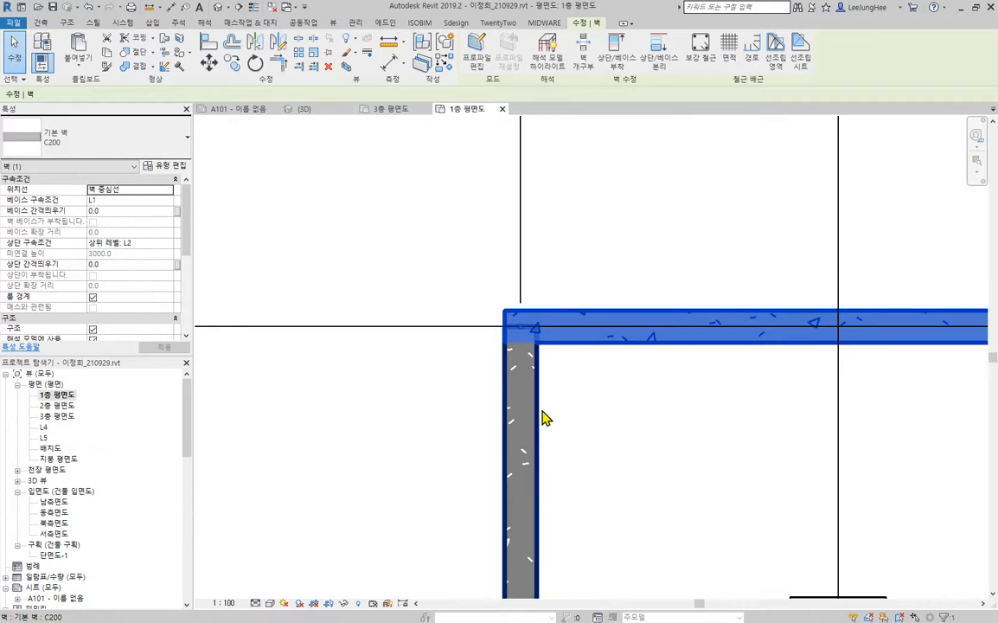
{"action": "right_click", "coordinate": [526, 337]}
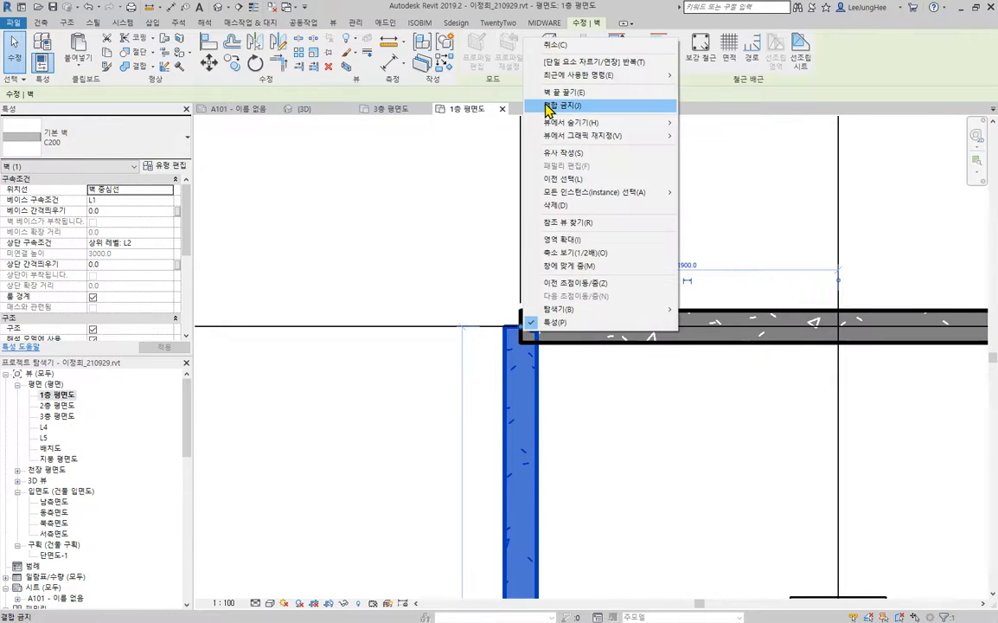
{"action": "left_click", "coordinate": [546, 105]}
Extend the Y5 wall to the west wall's outer face and trim the west wall to the Y5 wall's inner face.
{"action": "scroll", "coordinate": [561, 330], "scroll_direction": "up", "scroll_amount": 3}
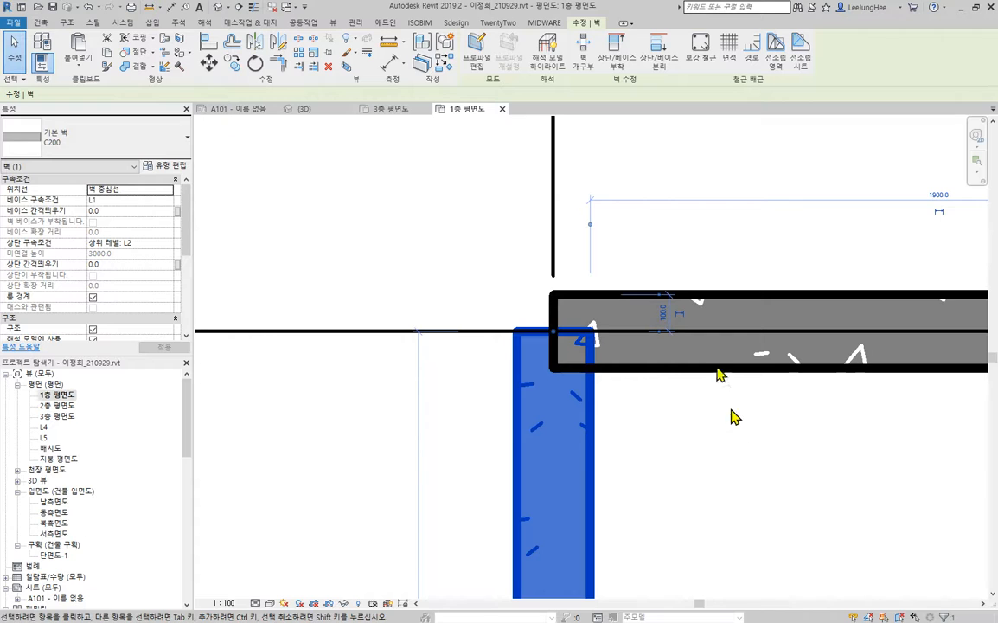
{"action": "key", "text": "Escape"}
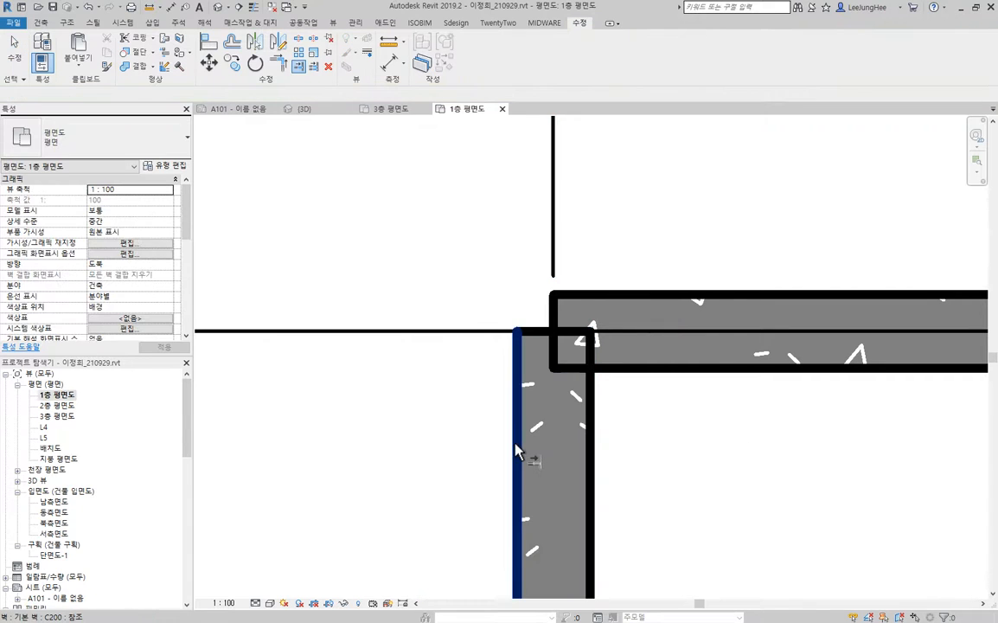
{"action": "left_click", "coordinate": [692, 367]}
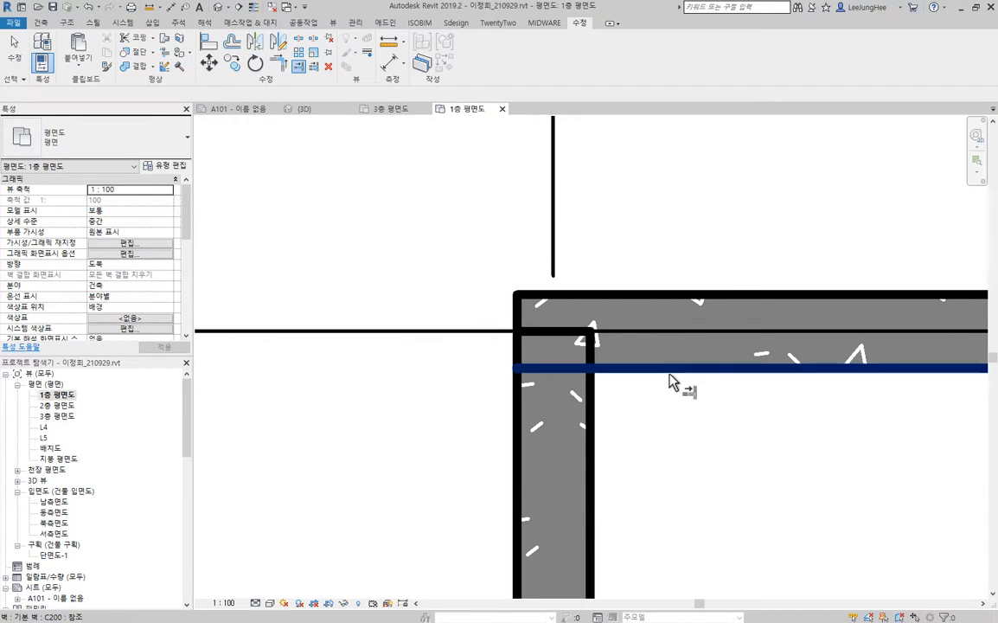
{"action": "scroll", "coordinate": [678, 519], "scroll_direction": "down", "scroll_amount": 8}
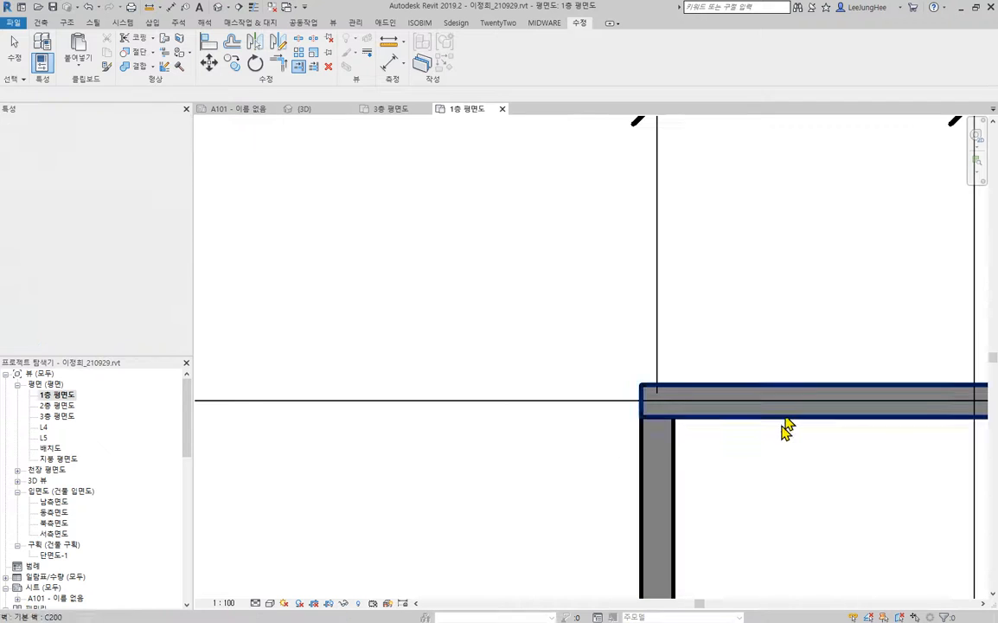
{"action": "scroll", "coordinate": [635, 349], "scroll_direction": "up", "scroll_amount": 5}
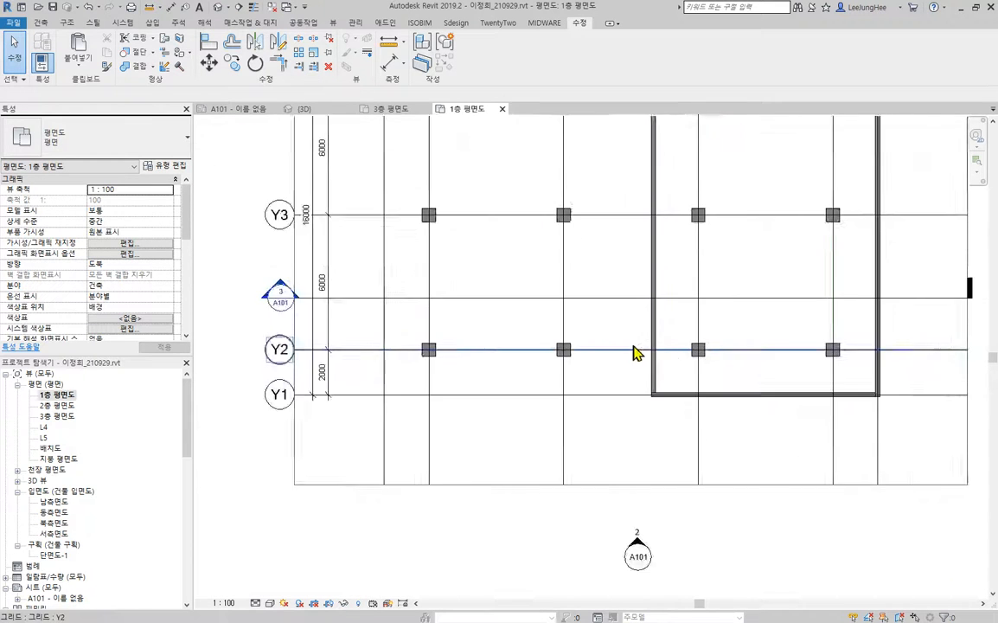
Change the ground-floor Y1 wall and the west wall between X3 and X4 from C200 to the 커튼월 curtain wall type.
{"action": "left_click", "coordinate": [545, 342]}
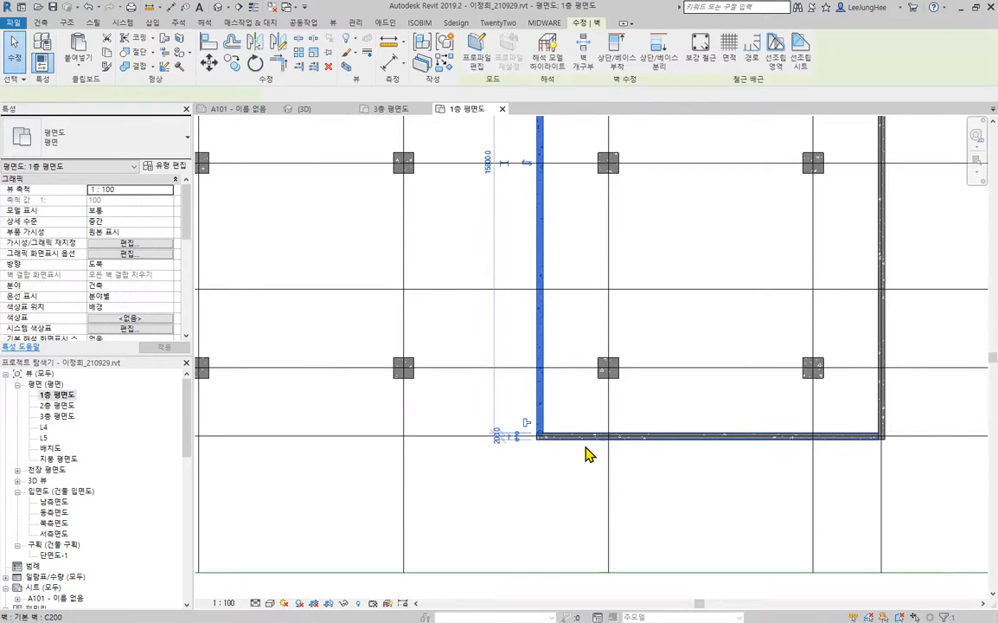
{"action": "left_click", "coordinate": [589, 445], "text": "ctrl"}
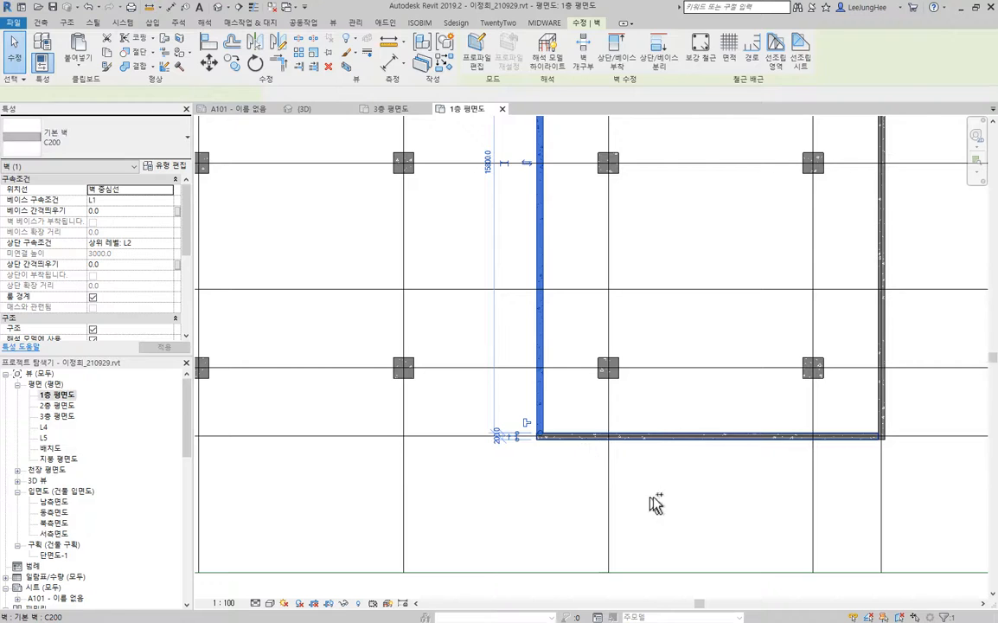
{"action": "left_click", "coordinate": [95, 139]}
{"action": "scroll", "coordinate": [104, 285], "scroll_direction": "down", "scroll_amount": 8}
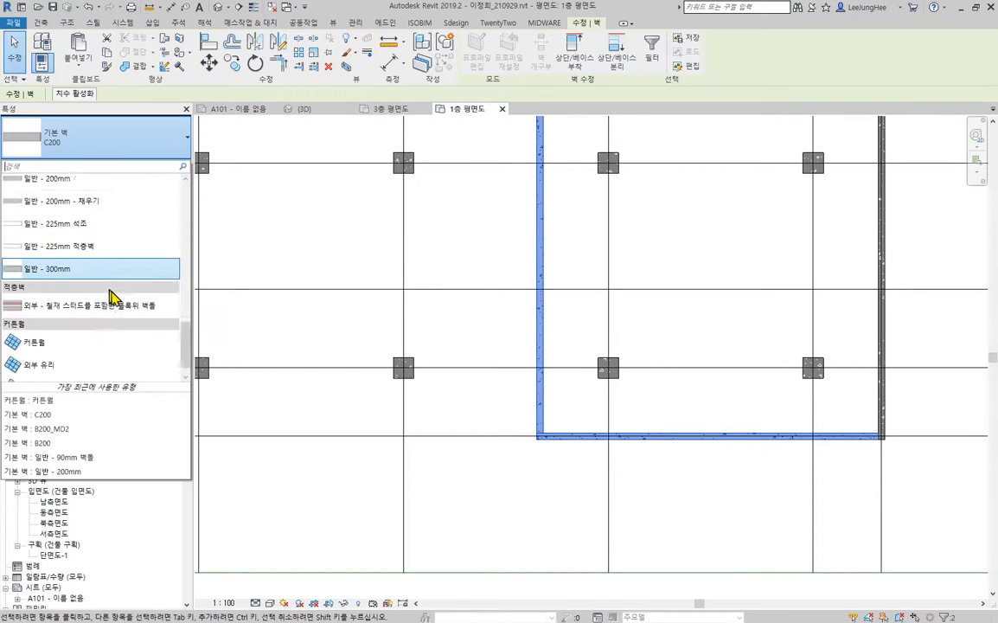
{"action": "left_click", "coordinate": [76, 328]}
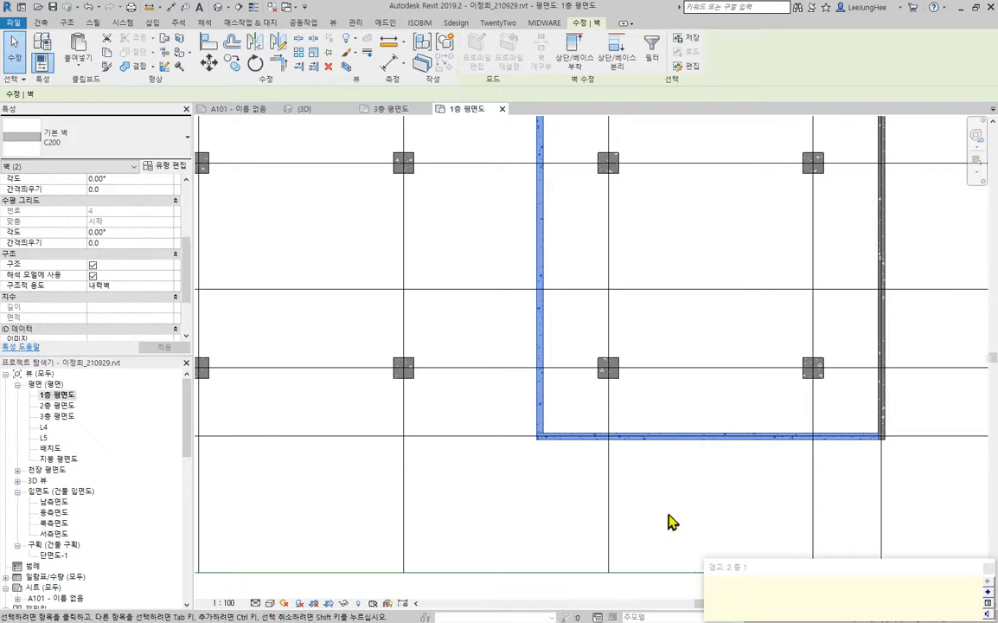
{"action": "key", "text": "Escape"}
Inspect the two ground-floor curtain walls and how their ends meet at the Y1 corner between X3 and X4.
{"action": "scroll", "coordinate": [534, 419], "scroll_direction": "up", "scroll_amount": 5}
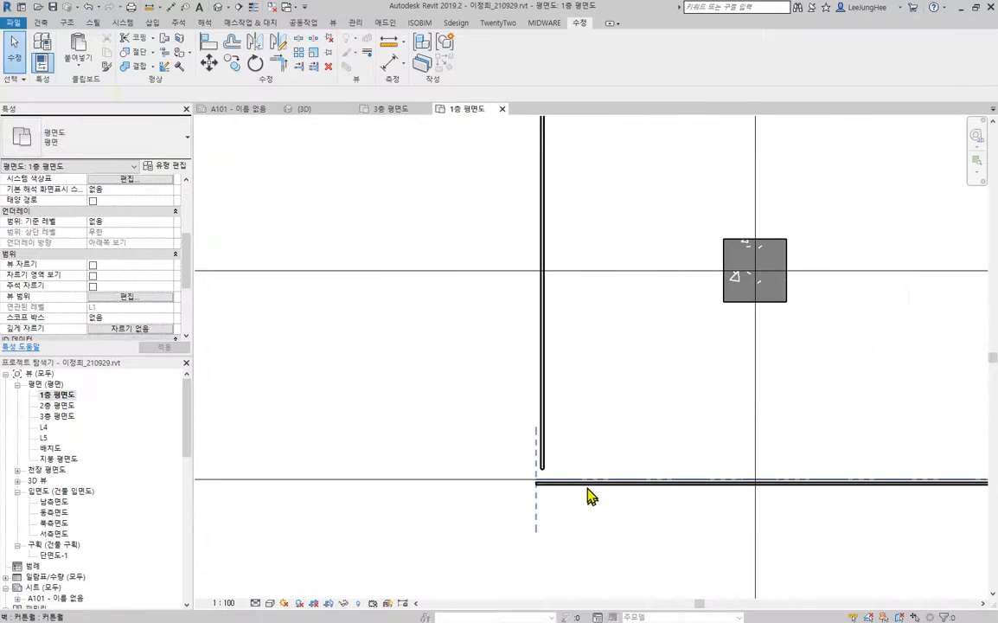
{"action": "left_click", "coordinate": [590, 489]}
{"action": "scroll", "coordinate": [657, 398], "scroll_direction": "down", "scroll_amount": 3}
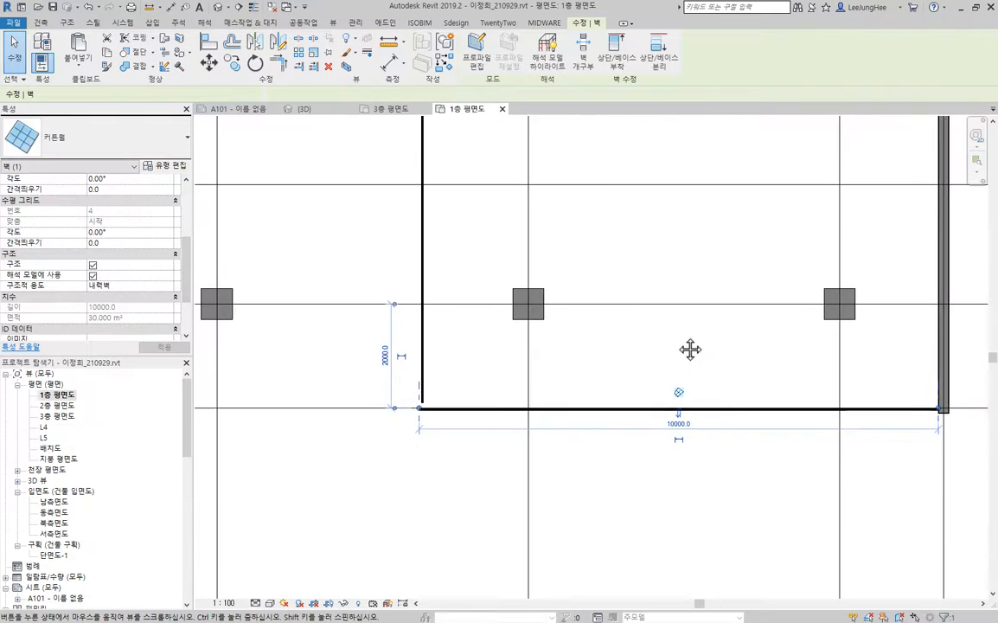
{"action": "left_click", "coordinate": [685, 508]}
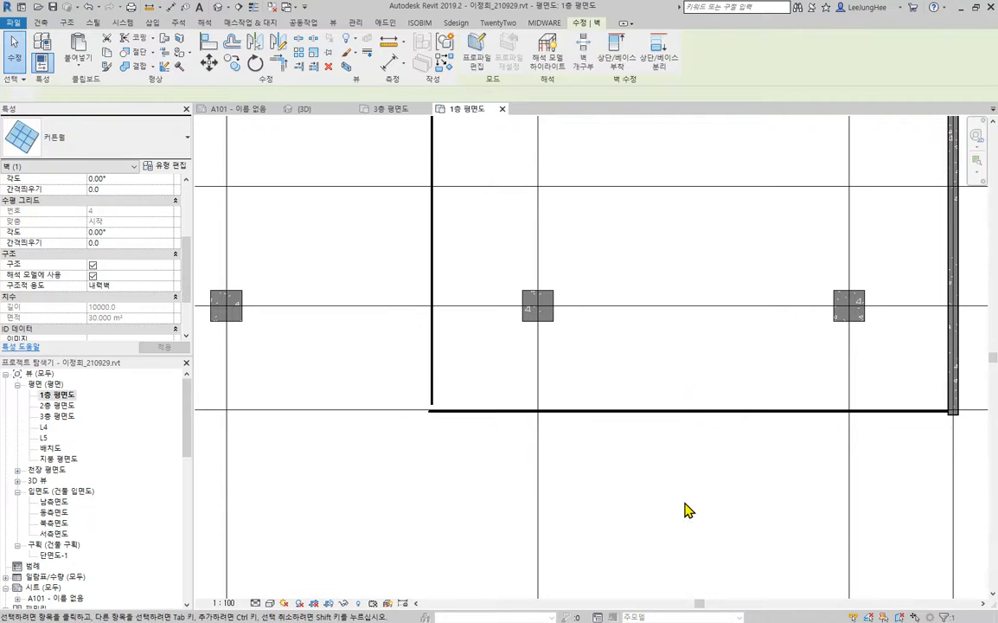
{"action": "left_click", "coordinate": [440, 294]}
{"action": "middle_click_drag", "start_coordinate": [504, 223], "coordinate": [581, 234]}
{"action": "scroll", "coordinate": [571, 458], "scroll_direction": "up", "scroll_amount": 5}
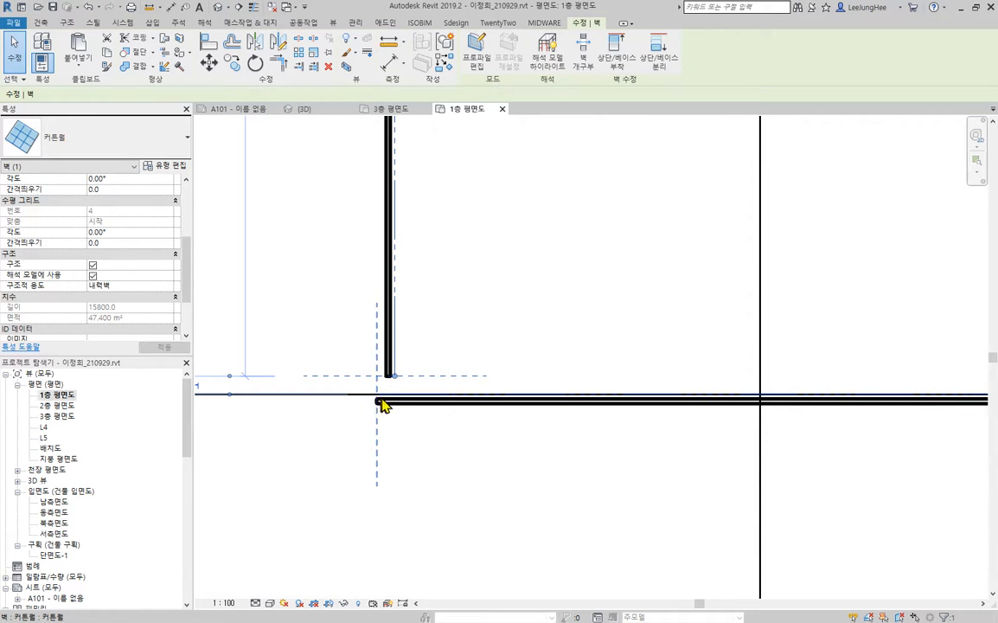
{"action": "left_click", "coordinate": [508, 491]}
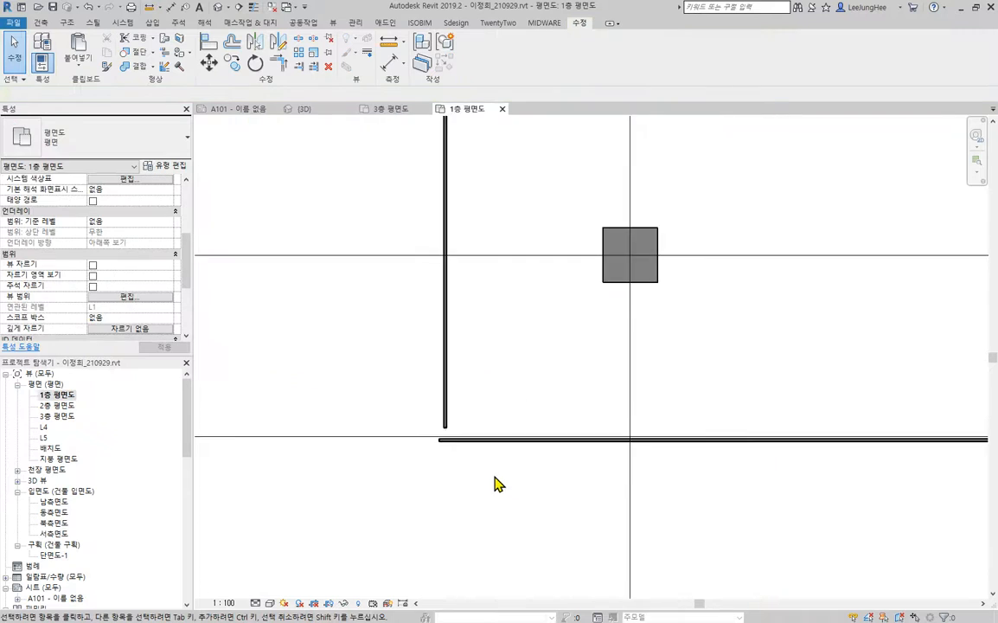
Check the remaining ground-floor wall corners at Y1 and Y5 in plan, and view the building's exterior in 3D.
{"action": "scroll", "coordinate": [501, 476], "scroll_direction": "down", "scroll_amount": 5}
{"action": "scroll", "coordinate": [678, 407], "scroll_direction": "up", "scroll_amount": 5}
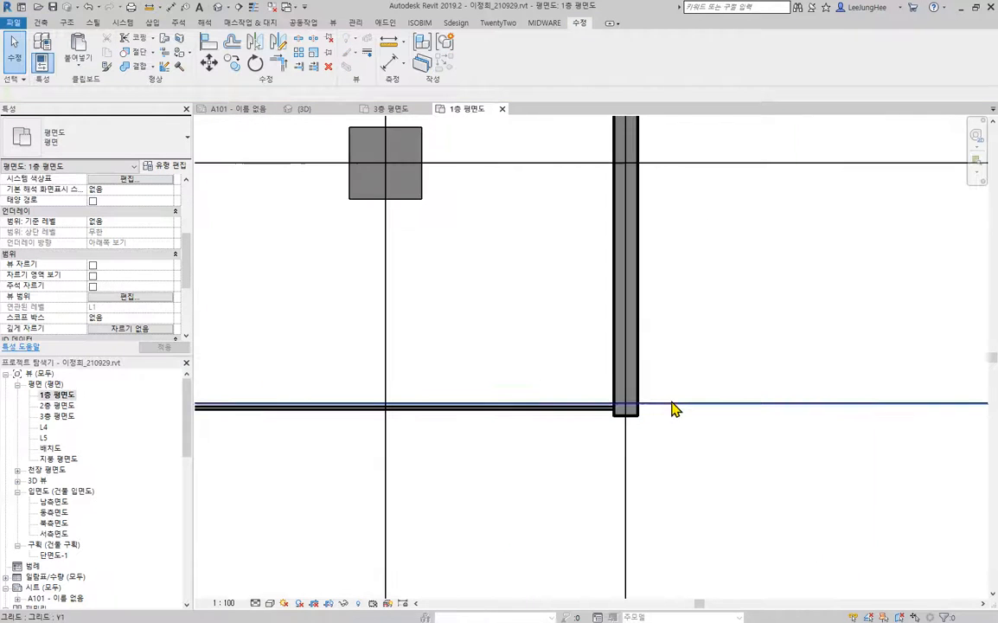
{"action": "scroll", "coordinate": [557, 329], "scroll_direction": "down", "scroll_amount": 5}
{"action": "scroll", "coordinate": [570, 297], "scroll_direction": "down", "scroll_amount": 1}
{"action": "middle_click_drag", "start_coordinate": [490, 152], "coordinate": [633, 557]}
{"action": "scroll", "coordinate": [462, 337], "scroll_direction": "up", "scroll_amount": 5}
{"action": "scroll", "coordinate": [459, 365], "scroll_direction": "up", "scroll_amount": 4}
{"action": "scroll", "coordinate": [473, 354], "scroll_direction": "down", "scroll_amount": 4}
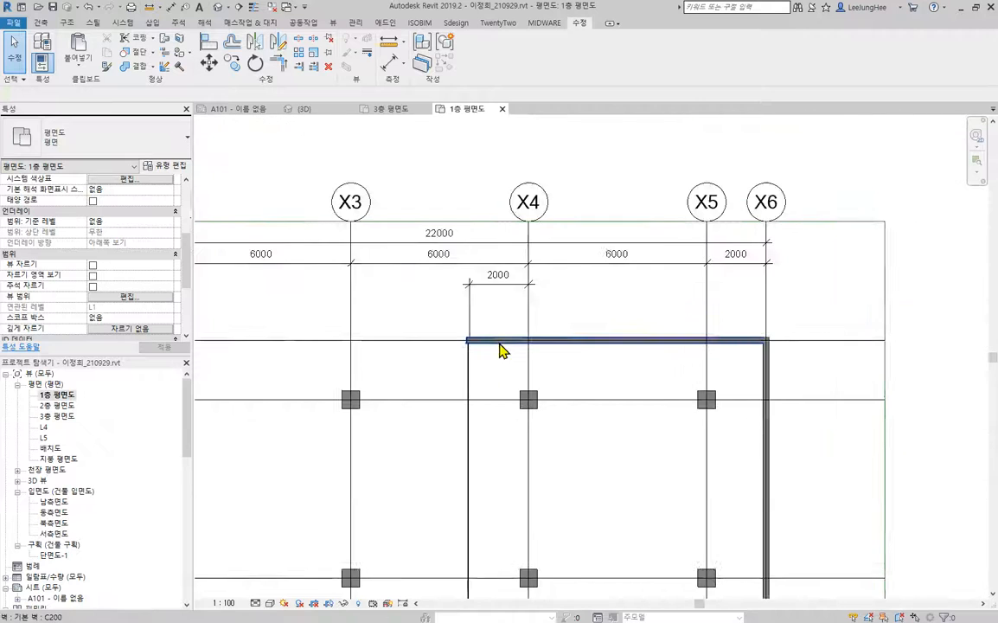
{"action": "middle_click_drag", "start_coordinate": [596, 443], "coordinate": [504, 252]}
{"action": "middle_click_drag", "start_coordinate": [686, 338], "coordinate": [690, 337]}
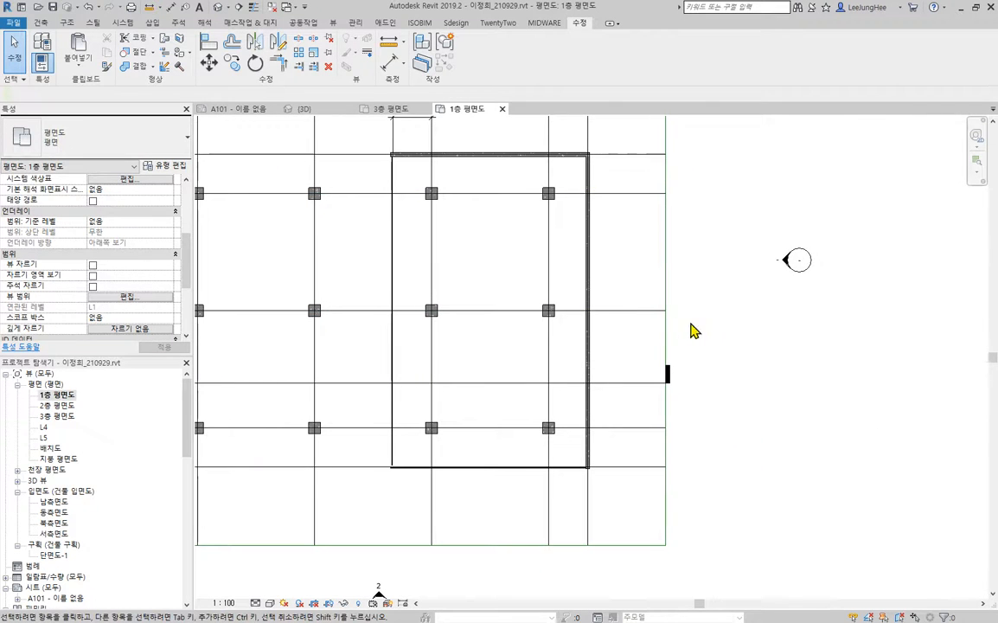
{"action": "left_click", "coordinate": [218, 8]}
{"action": "middle_click_drag", "start_coordinate": [564, 529], "coordinate": [653, 569], "text": "shift"}
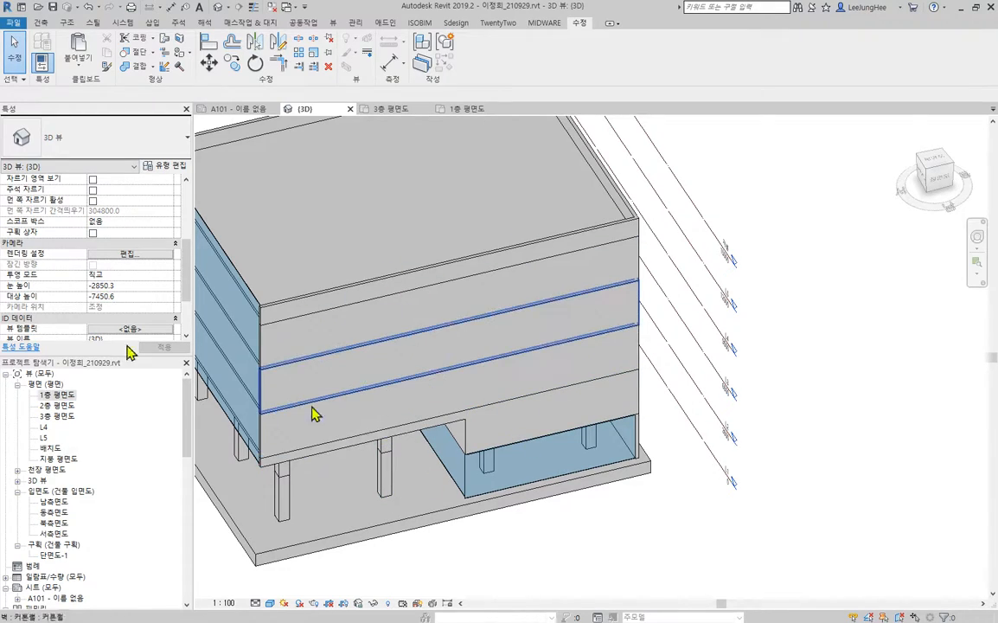
Switch to the exam drawing in Adobe Acrobat and examine the south elevation and the third-floor plan's Y1 wall around X3.
{"action": "key", "text": "alt+Tab"}
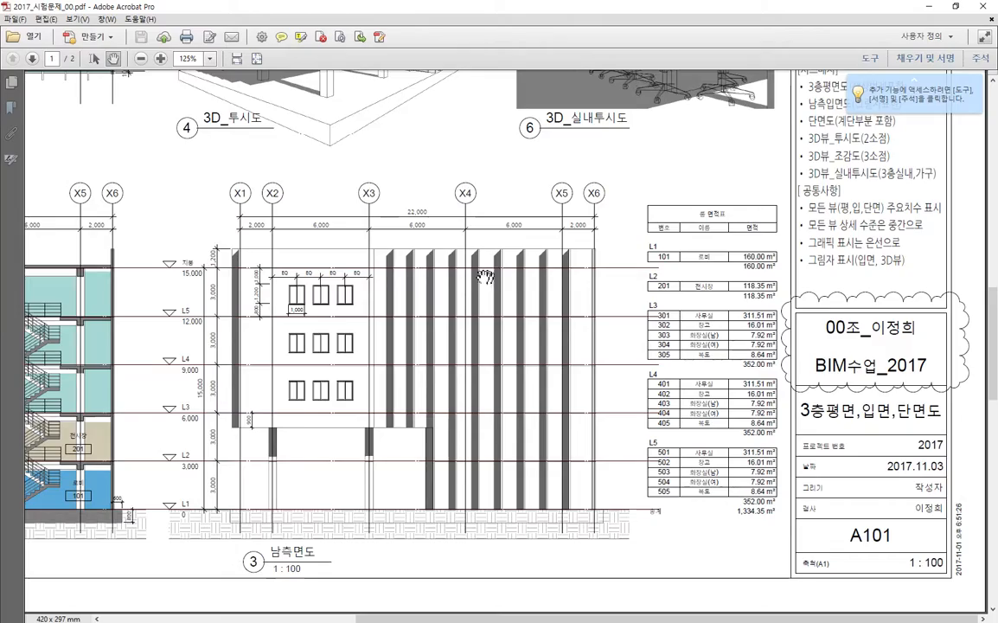
{"action": "left_click_drag", "start_coordinate": [275, 138], "coordinate": [550, 241]}
{"action": "left_click_drag", "start_coordinate": [389, 108], "coordinate": [505, 330]}
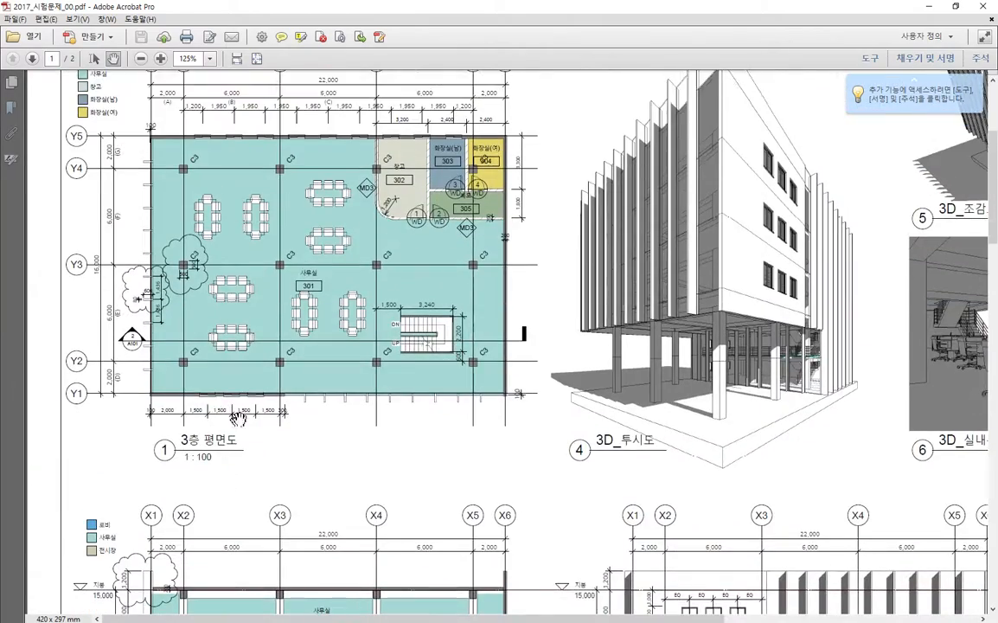
{"action": "scroll", "coordinate": [275, 413], "scroll_direction": "up", "scroll_amount": 3, "text": "ctrl"}
{"action": "scroll", "coordinate": [286, 412], "scroll_direction": "up", "scroll_amount": 2, "text": "ctrl"}
{"action": "scroll", "coordinate": [405, 476], "scroll_direction": "down", "scroll_amount": 3, "text": "ctrl"}
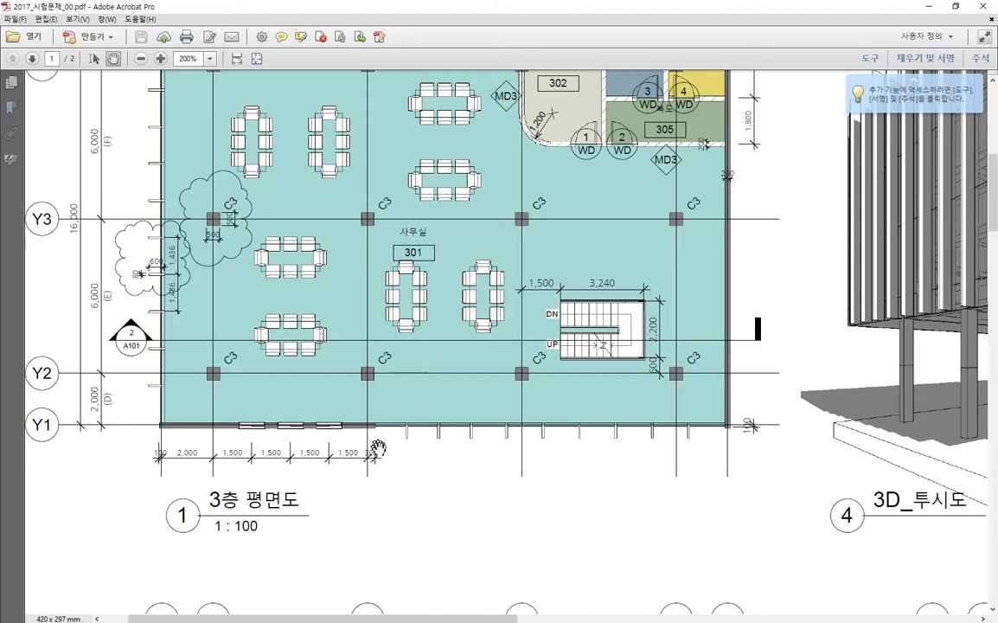
{"action": "left_click_drag", "start_coordinate": [392, 248], "coordinate": [421, 294]}
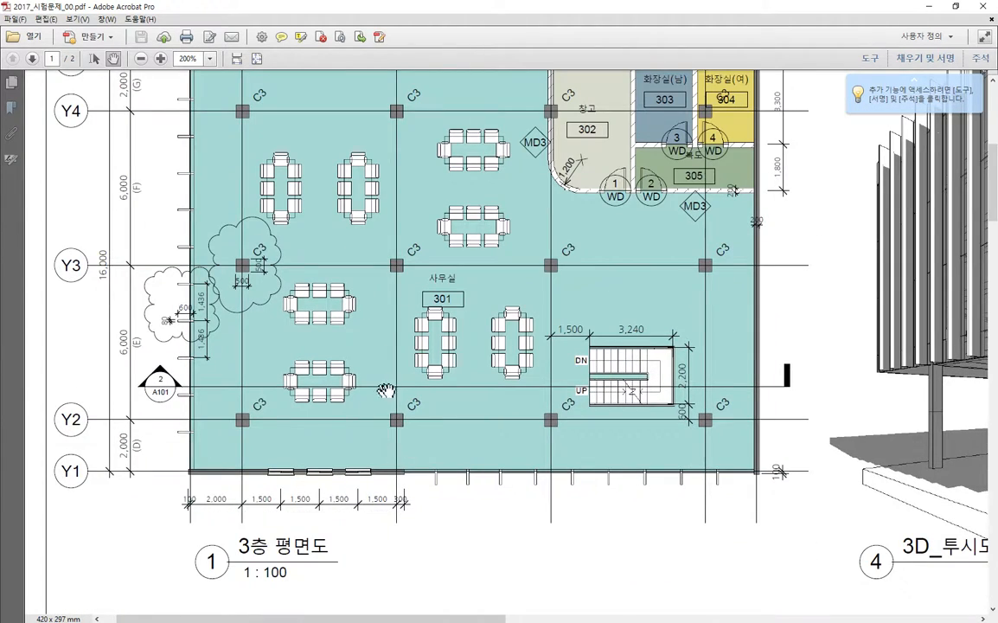
{"action": "scroll", "coordinate": [405, 475], "scroll_direction": "up", "scroll_amount": 1}
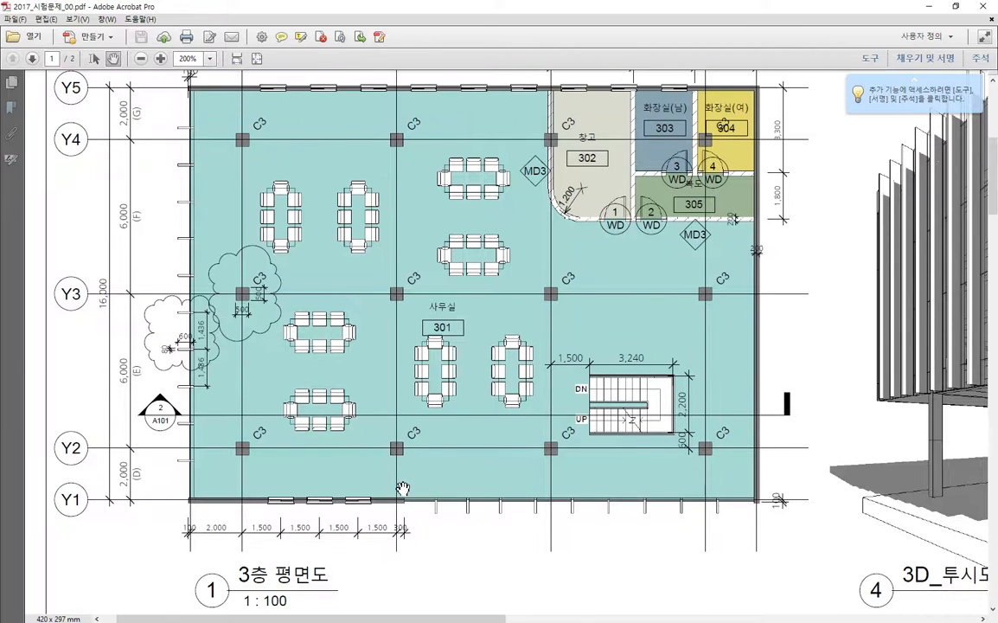
{"action": "scroll", "coordinate": [403, 489], "scroll_direction": "up", "scroll_amount": 5, "text": "ctrl"}
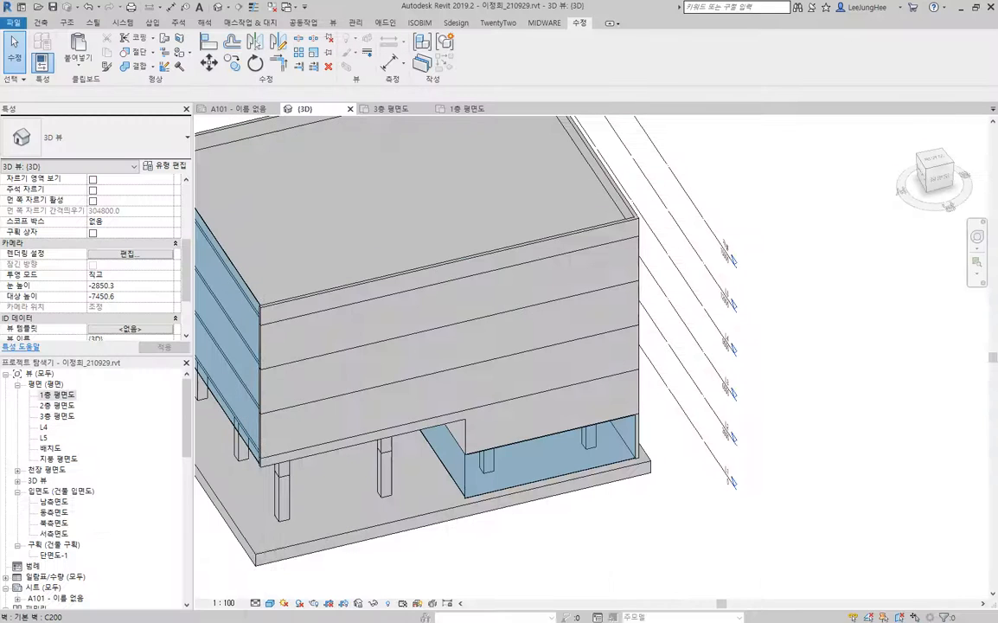
In Revit's 3층 평면도 view, split the C200 wall along Y1 at about 1000 mm east of grid X3.
{"action": "double_click", "coordinate": [57, 416]}
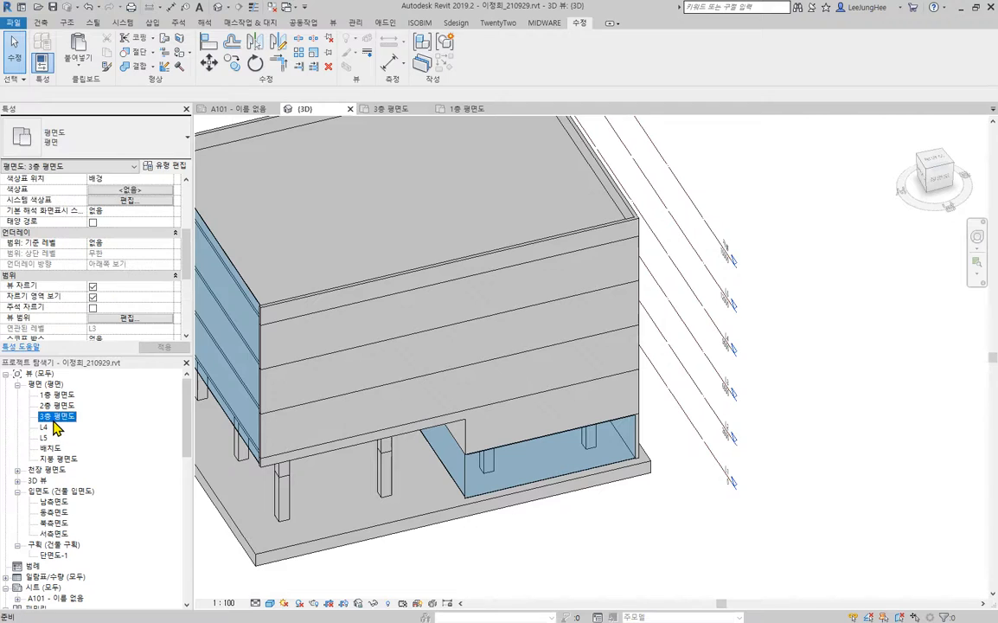
{"action": "middle_click_drag", "start_coordinate": [597, 512], "coordinate": [540, 432]}
{"action": "scroll", "coordinate": [540, 432], "scroll_direction": "up", "scroll_amount": 2}
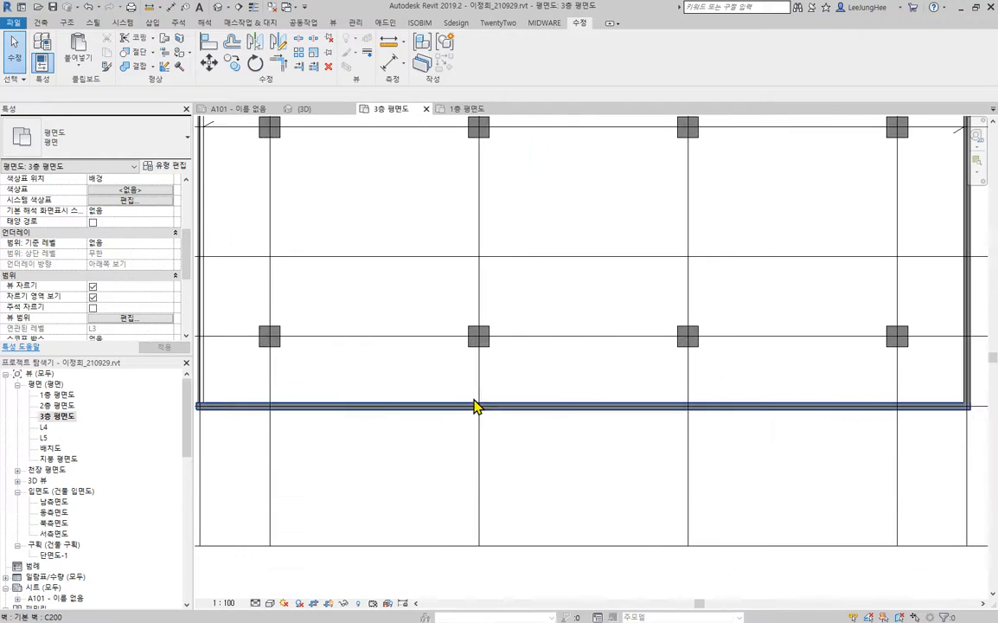
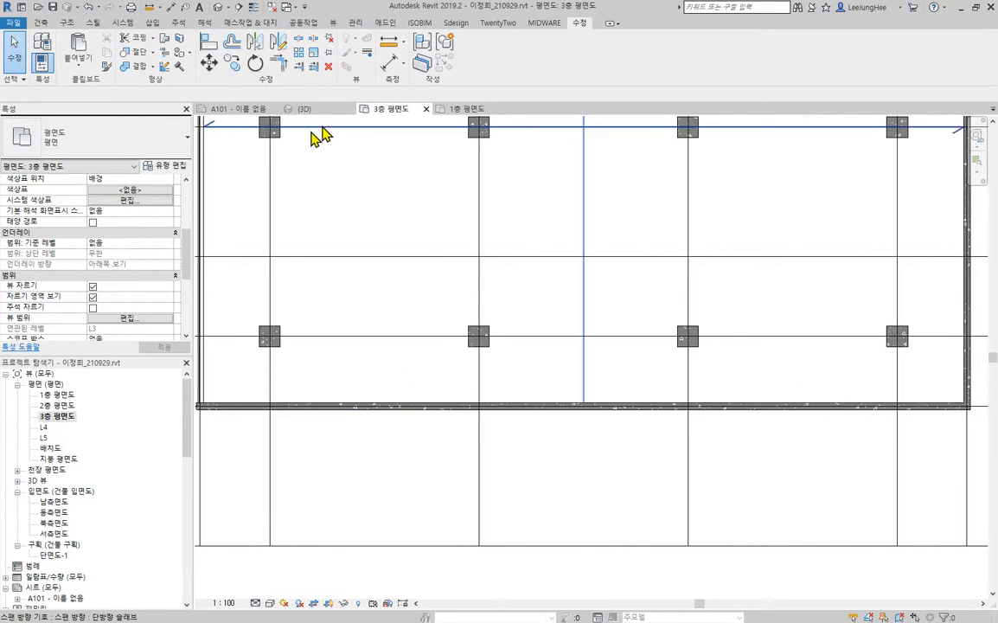
{"action": "left_click", "coordinate": [513, 406]}
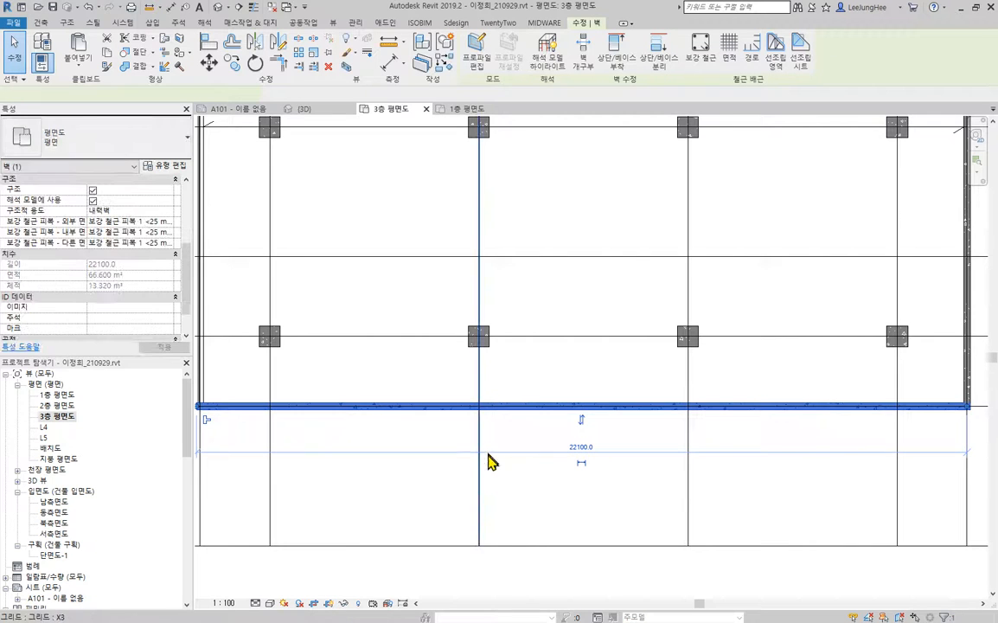
{"action": "left_click", "coordinate": [553, 201]}
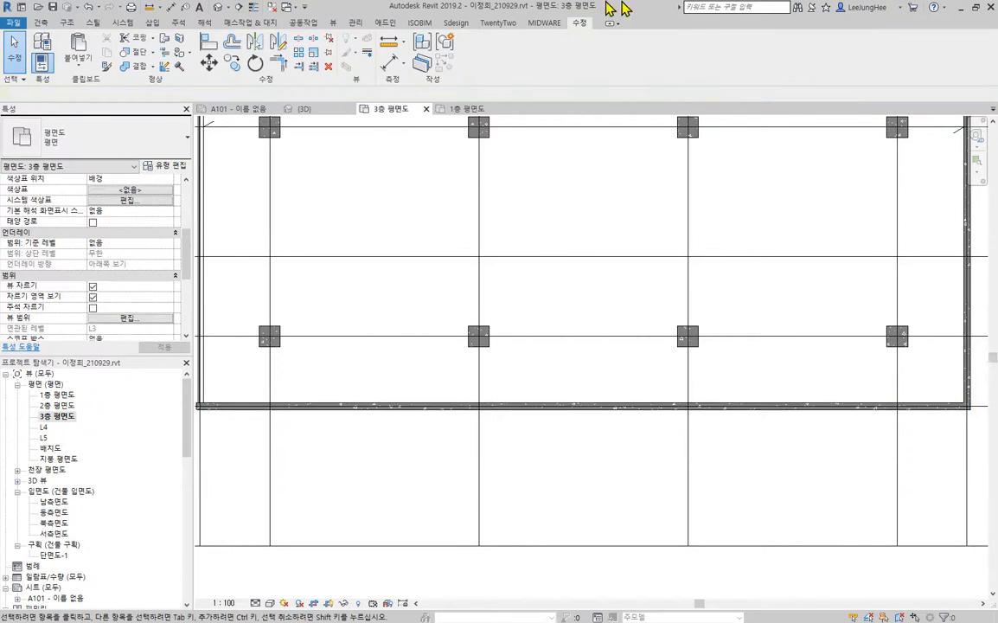
{"action": "left_click", "coordinate": [300, 43]}
{"action": "scroll", "coordinate": [459, 441], "scroll_direction": "up", "scroll_amount": 5}
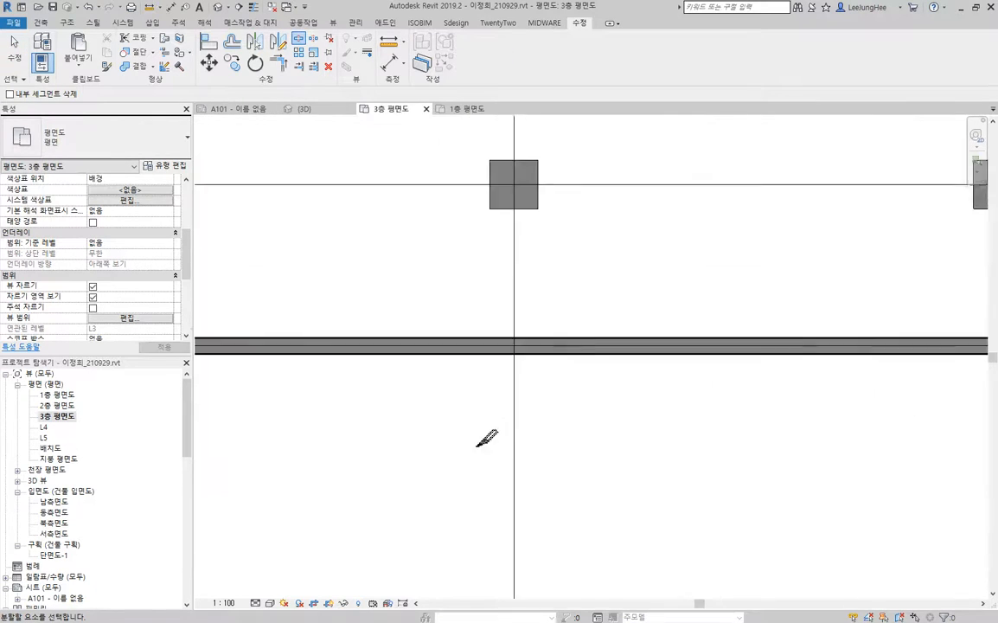
{"action": "scroll", "coordinate": [618, 333], "scroll_direction": "down", "scroll_amount": 3}
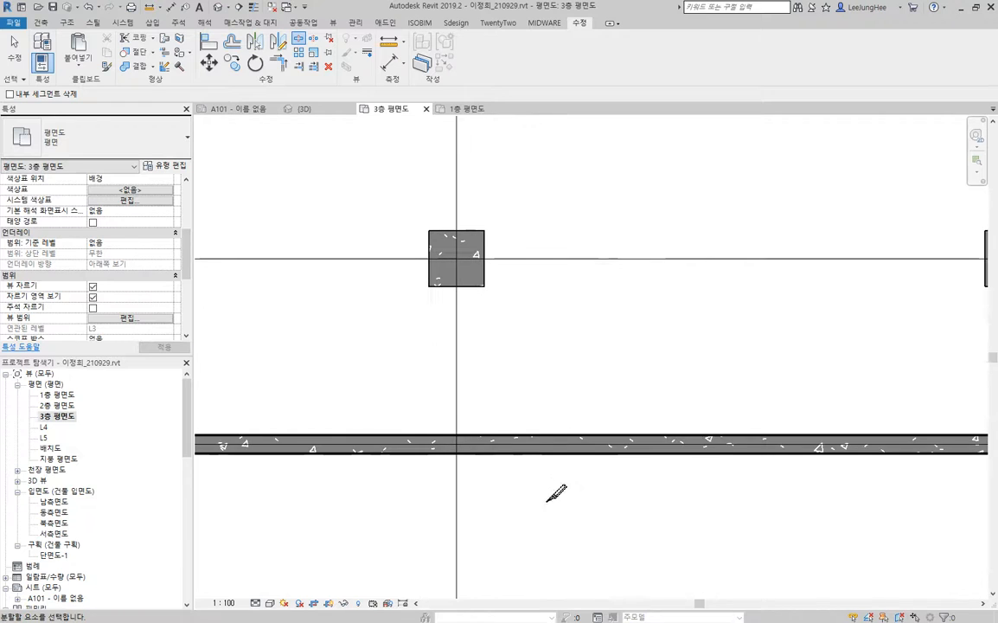
{"action": "left_click", "coordinate": [550, 446]}
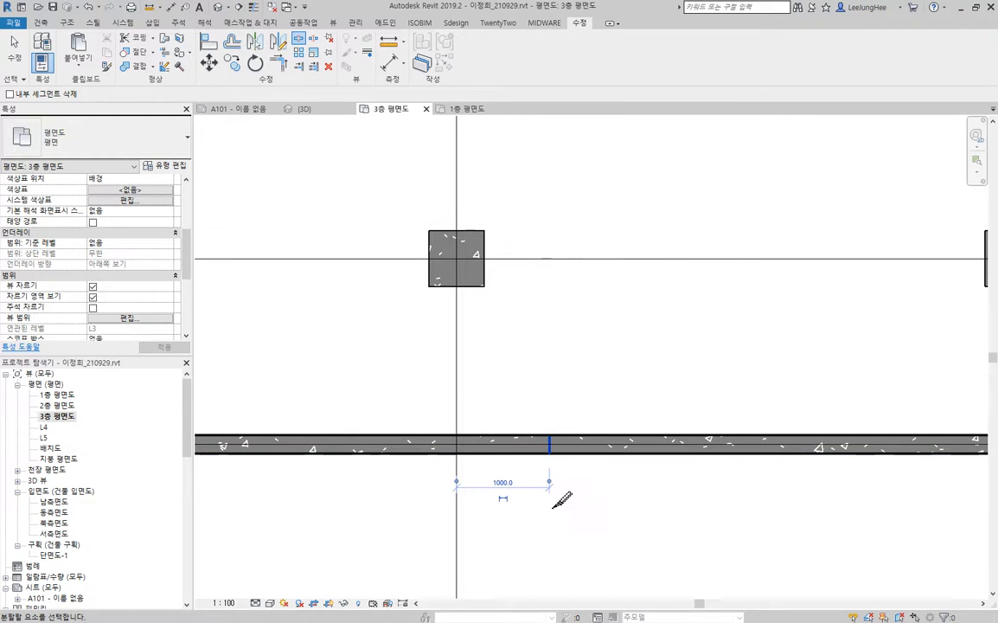
{"action": "key", "text": "Escape"}
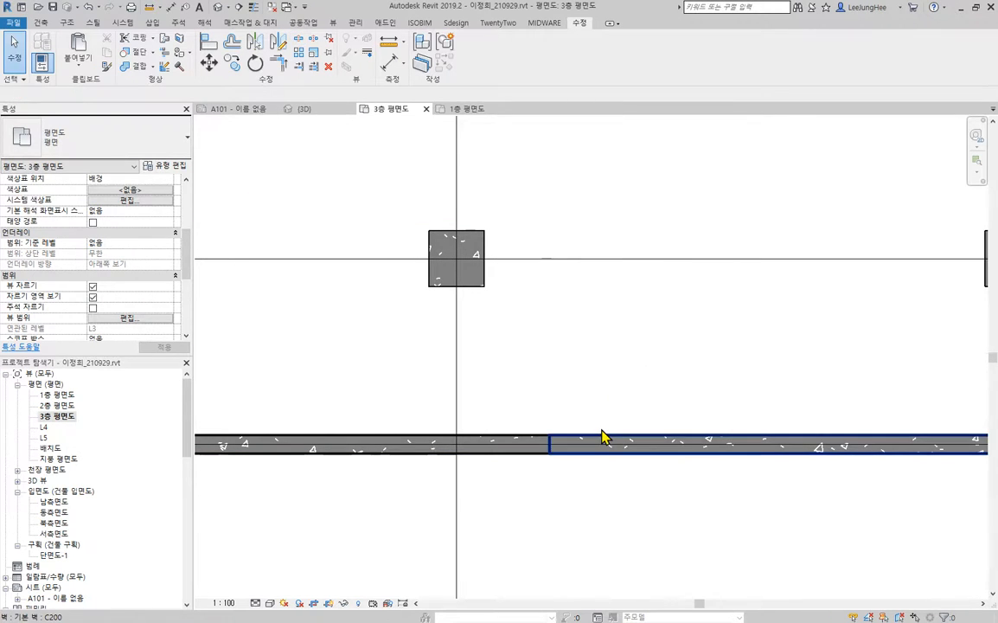
Trim the western part of the split Y1 wall back to the east face of the X3 column, and select that wall part.
{"action": "left_click", "coordinate": [490, 442]}
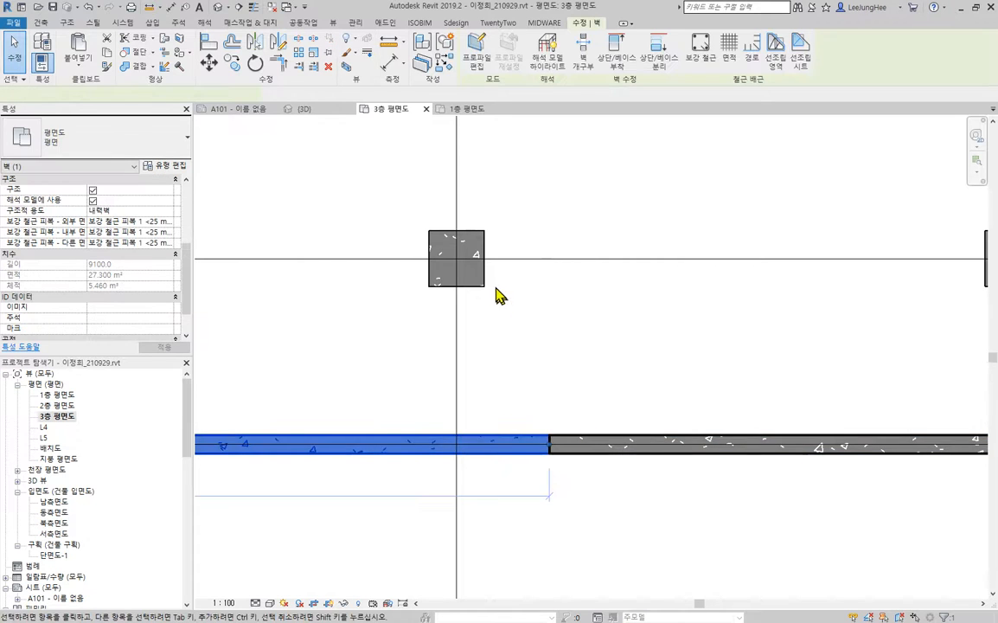
{"action": "left_click", "coordinate": [543, 362]}
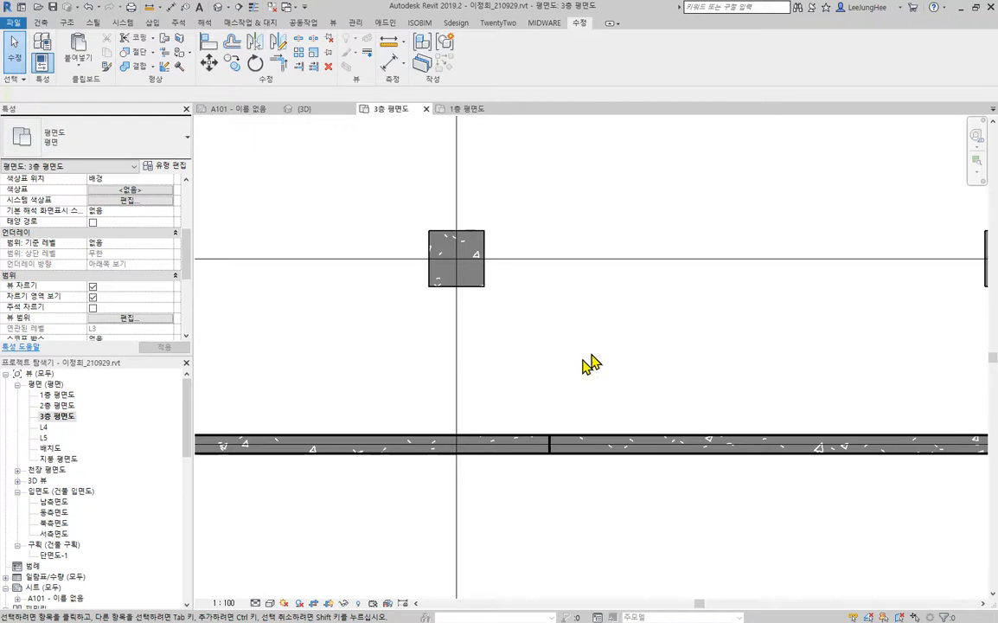
{"action": "left_click", "coordinate": [300, 68]}
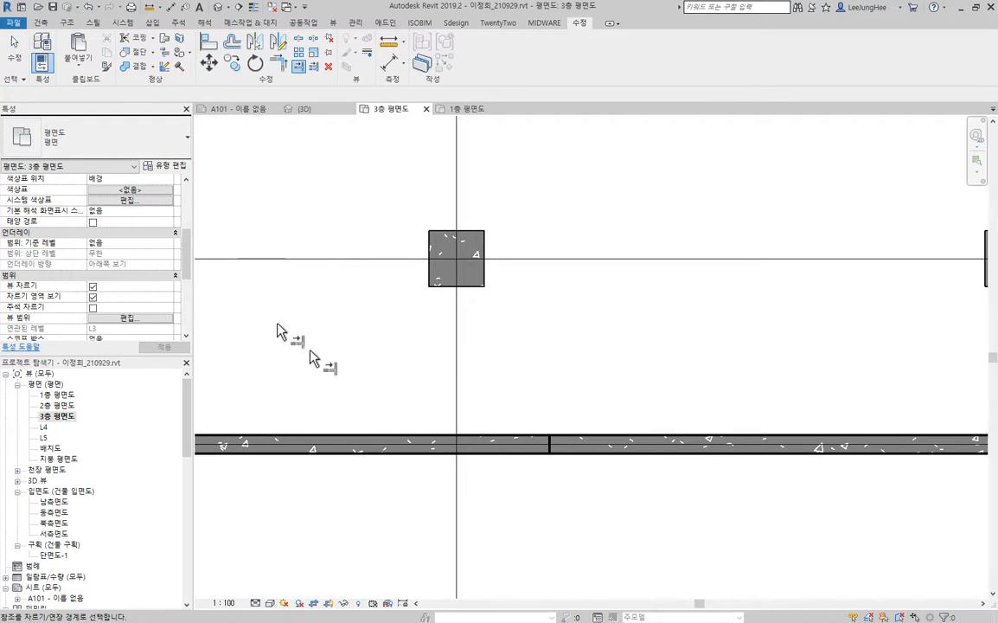
{"action": "left_click", "coordinate": [487, 285]}
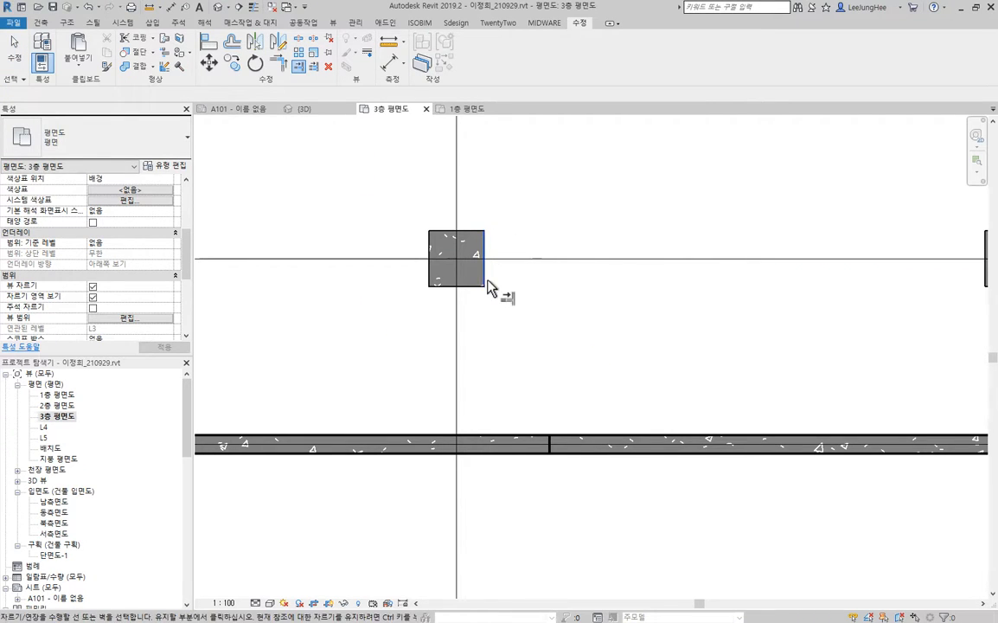
{"action": "left_click", "coordinate": [314, 443]}
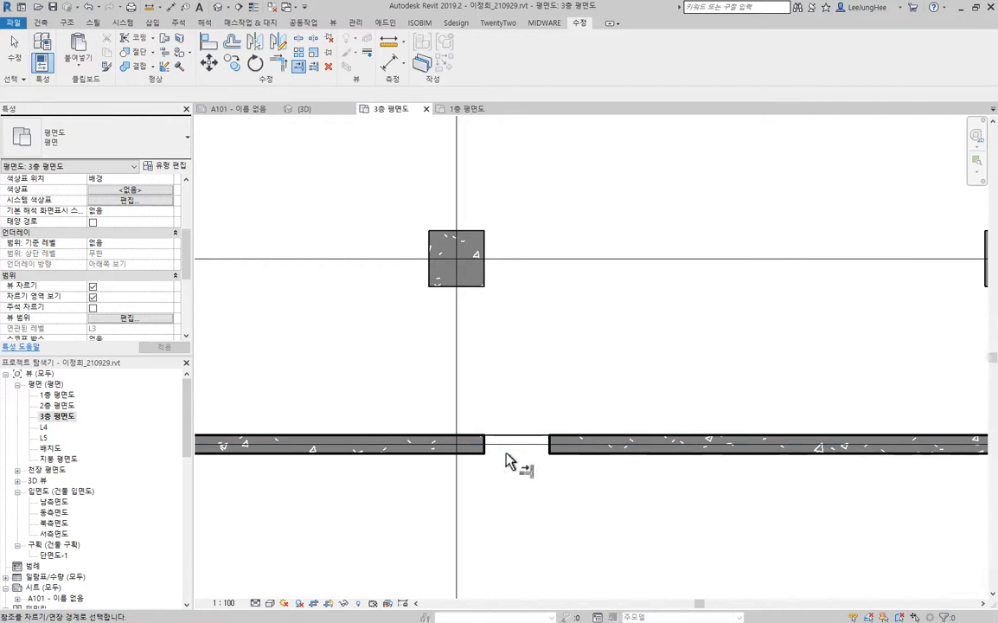
{"action": "key", "text": "Escape"}
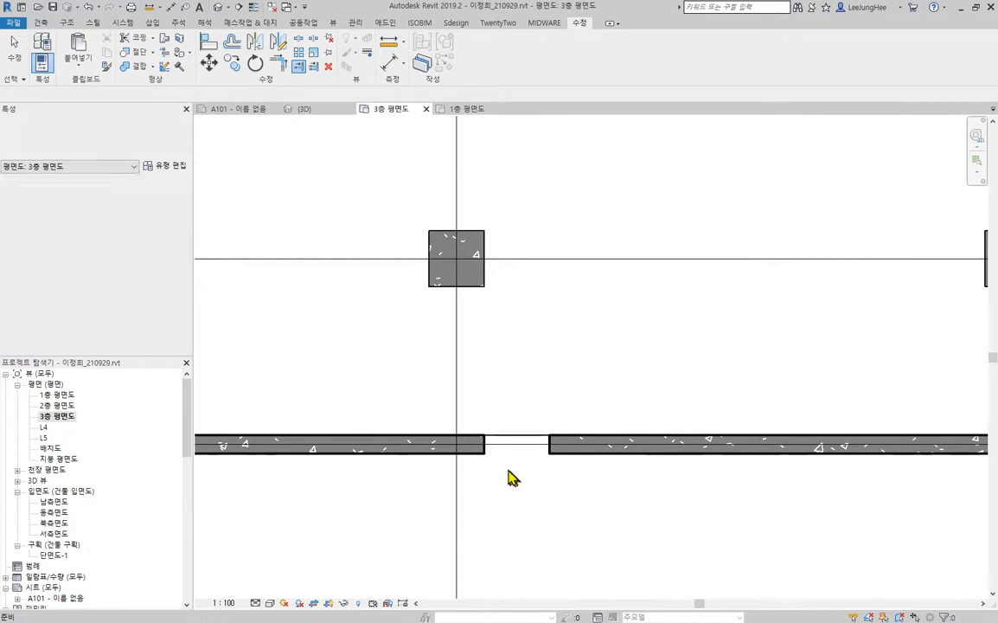
{"action": "left_click", "coordinate": [488, 460]}
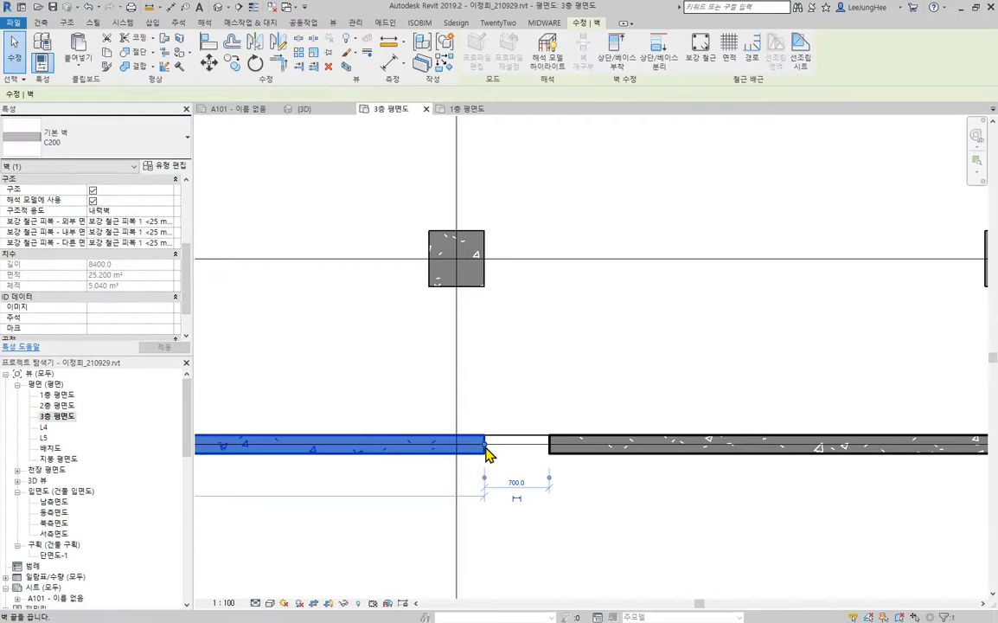
Disallow wall joins at the facing ends of both C200 wall parts on Y1 beside grid X3.
{"action": "right_click", "coordinate": [488, 456]}
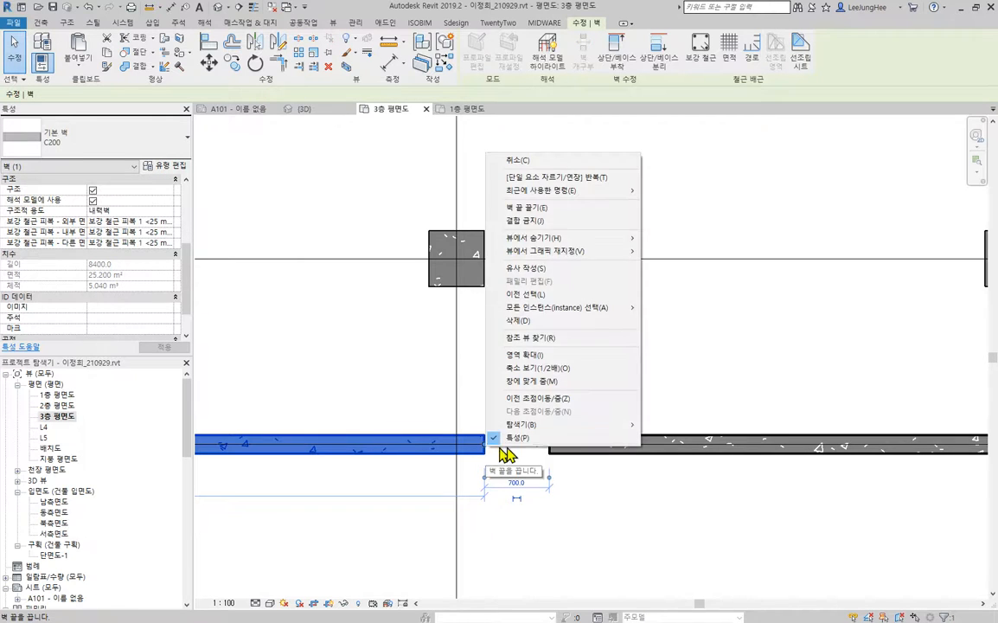
{"action": "left_click", "coordinate": [553, 221]}
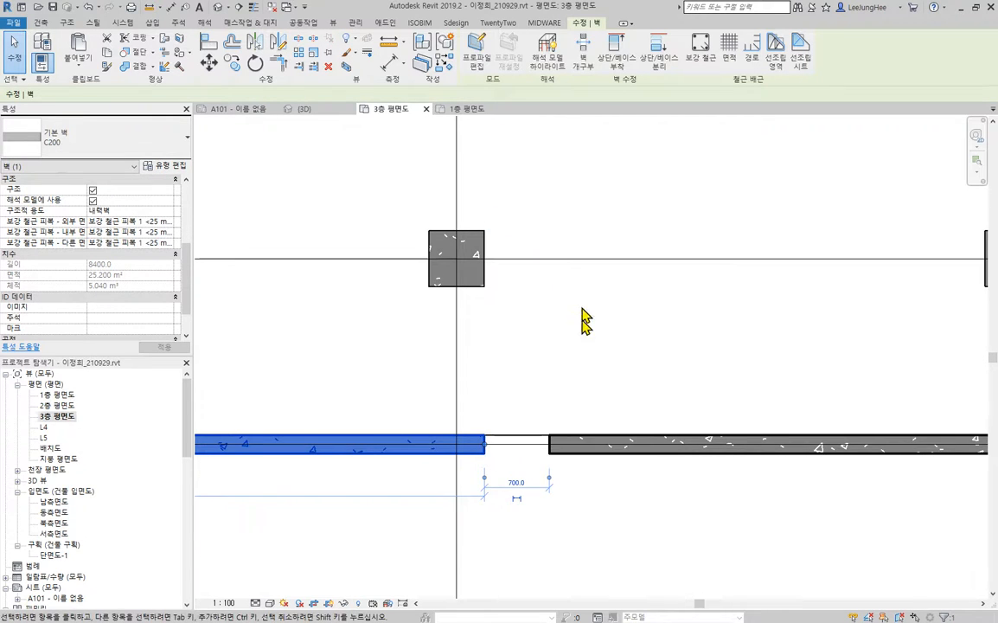
{"action": "left_click", "coordinate": [640, 404]}
{"action": "left_click", "coordinate": [558, 450]}
{"action": "right_click", "coordinate": [548, 444]}
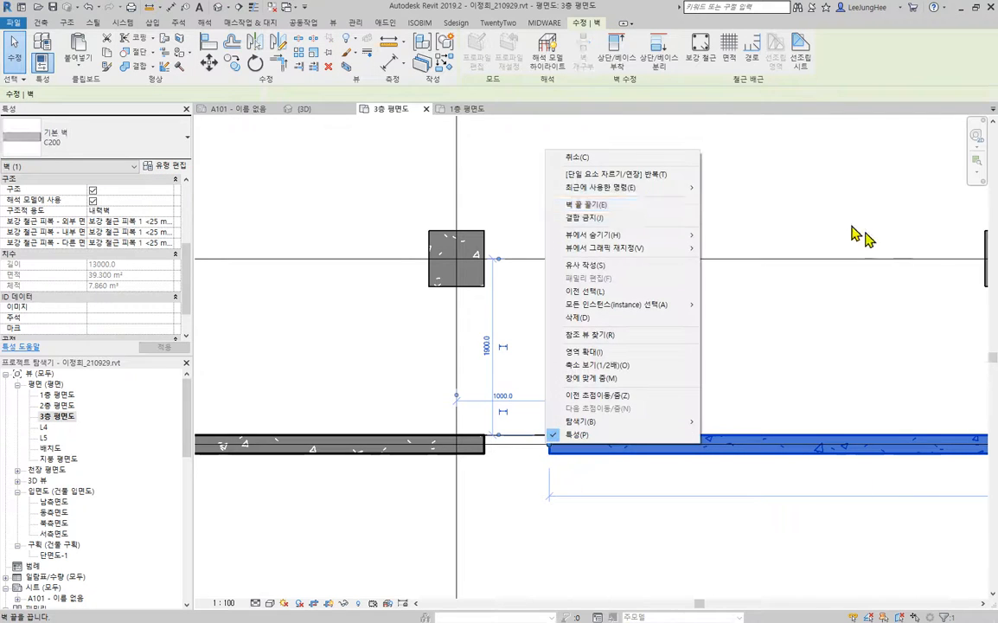
{"action": "left_click", "coordinate": [625, 222]}
{"action": "left_click", "coordinate": [664, 345]}
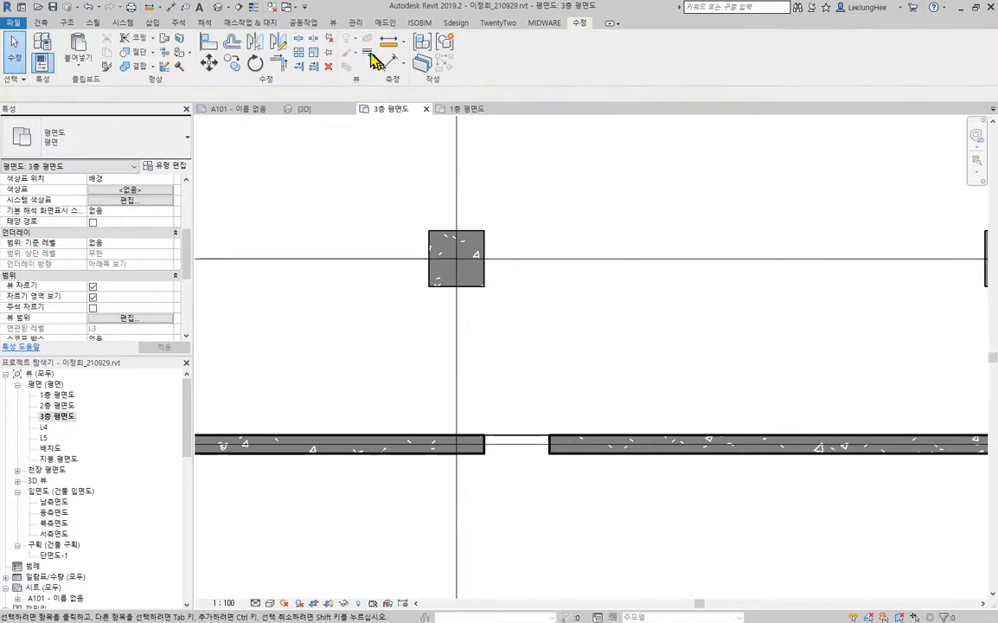
Extend the eastern C200 wall part on Y1 to the east face of the X3 column.
{"action": "left_click", "coordinate": [299, 66]}
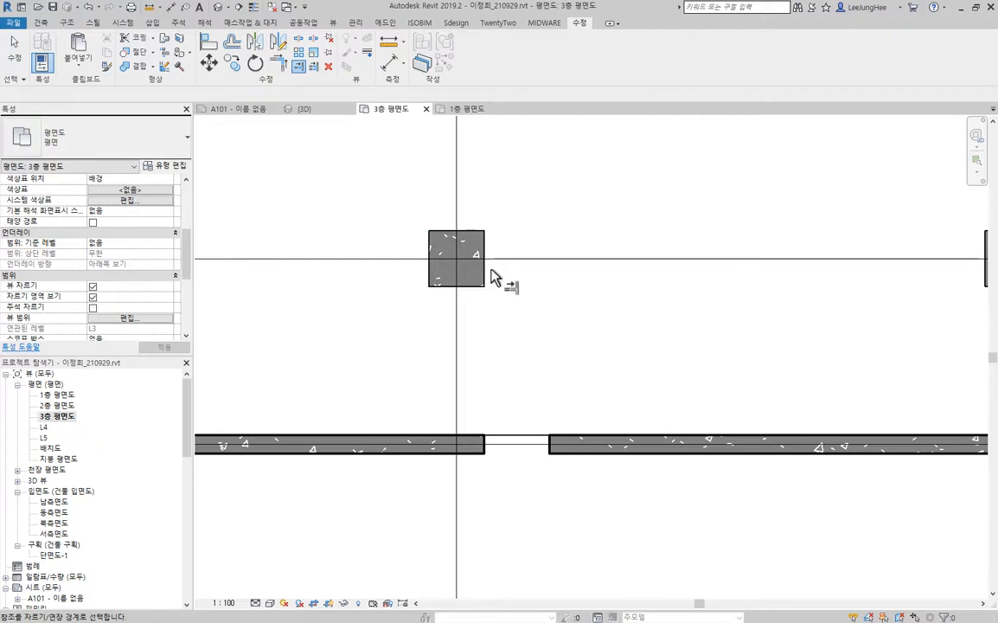
{"action": "left_click", "coordinate": [485, 281]}
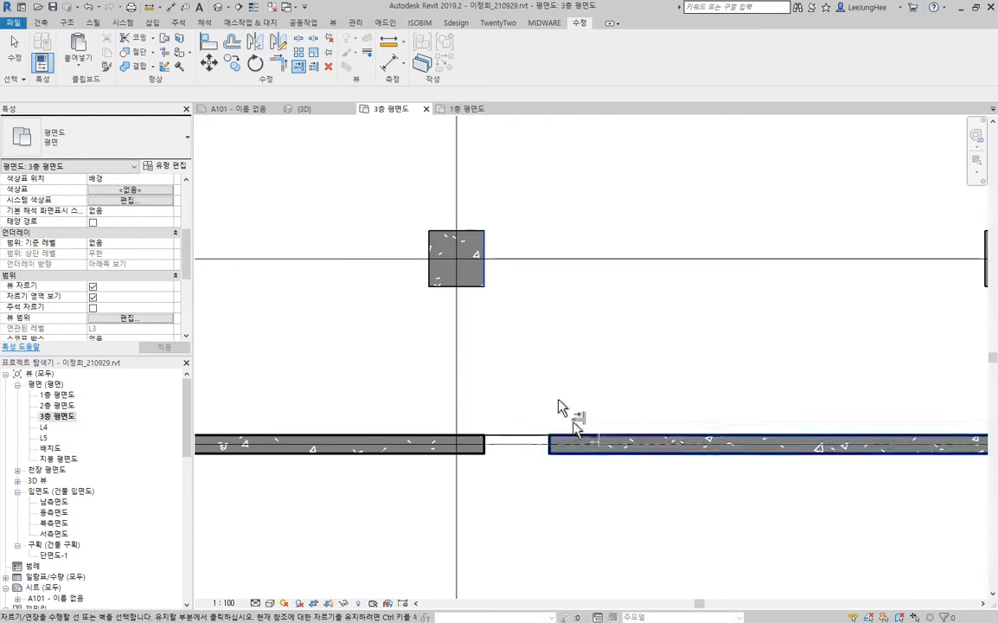
{"action": "left_click", "coordinate": [579, 463]}
{"action": "scroll", "coordinate": [635, 354], "scroll_direction": "down", "scroll_amount": 5}
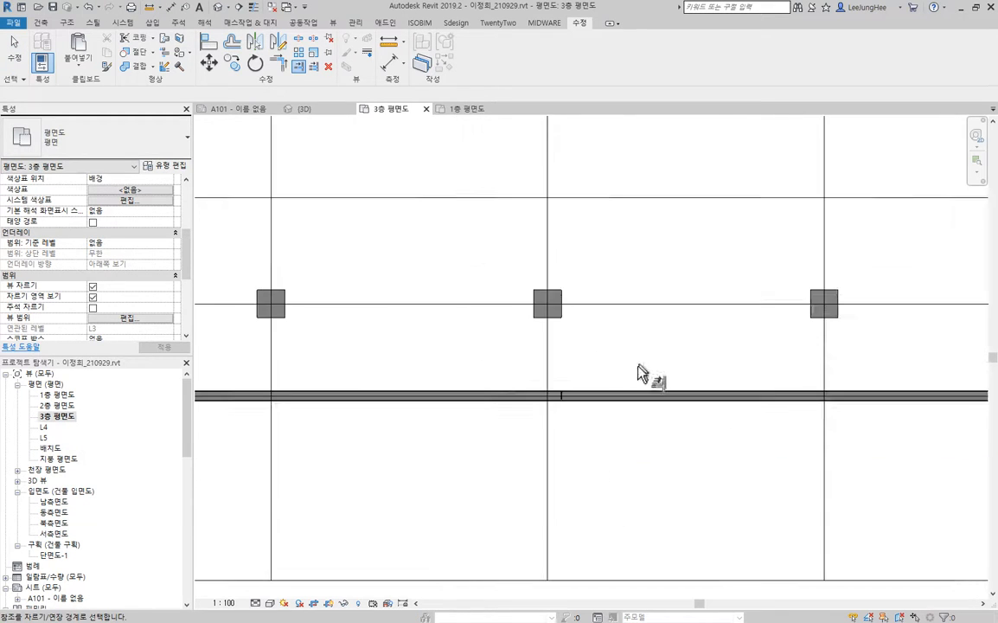
{"action": "middle_click_drag", "start_coordinate": [744, 366], "coordinate": [567, 363]}
{"action": "key", "text": "Escape"}
{"action": "key", "text": "Escape"}
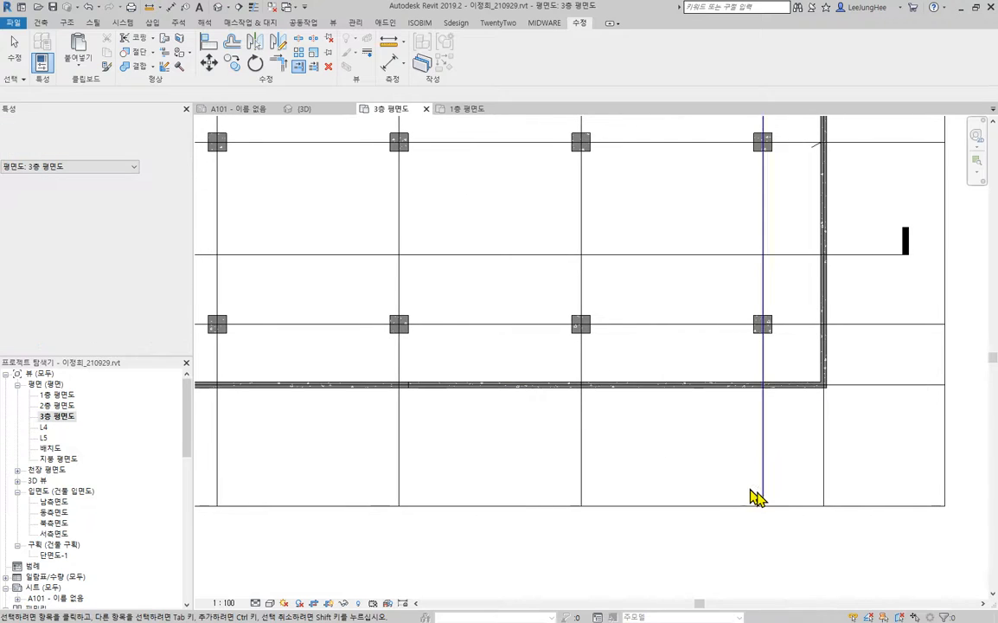
Open the 3D view and select the third-floor south wall part east of X3.
{"action": "left_click", "coordinate": [235, 7]}
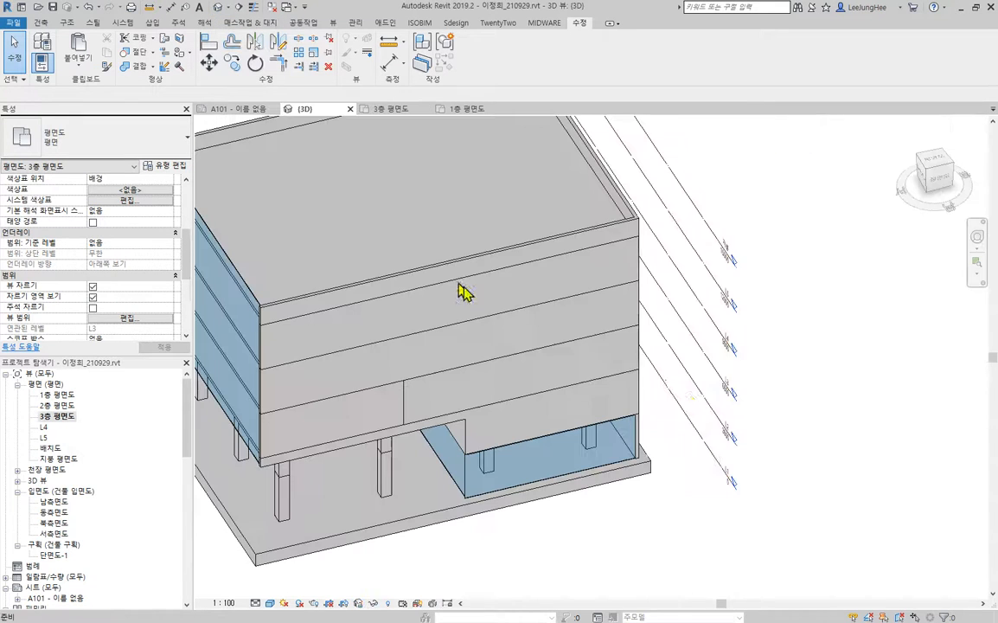
{"action": "left_click", "coordinate": [621, 440]}
{"action": "scroll", "coordinate": [441, 498], "scroll_direction": "up", "scroll_amount": 3}
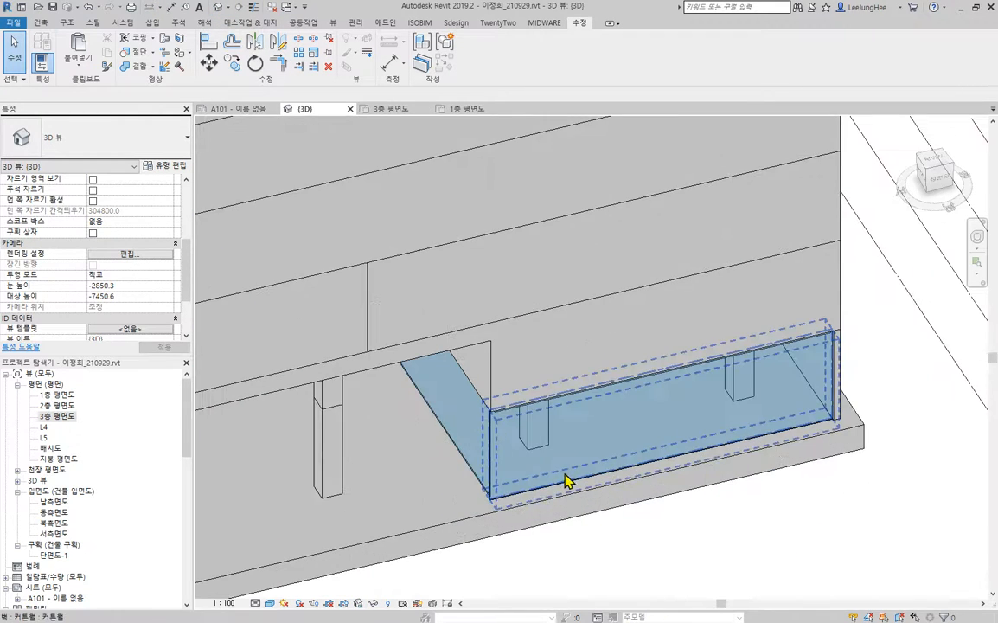
{"action": "key", "text": "Escape"}
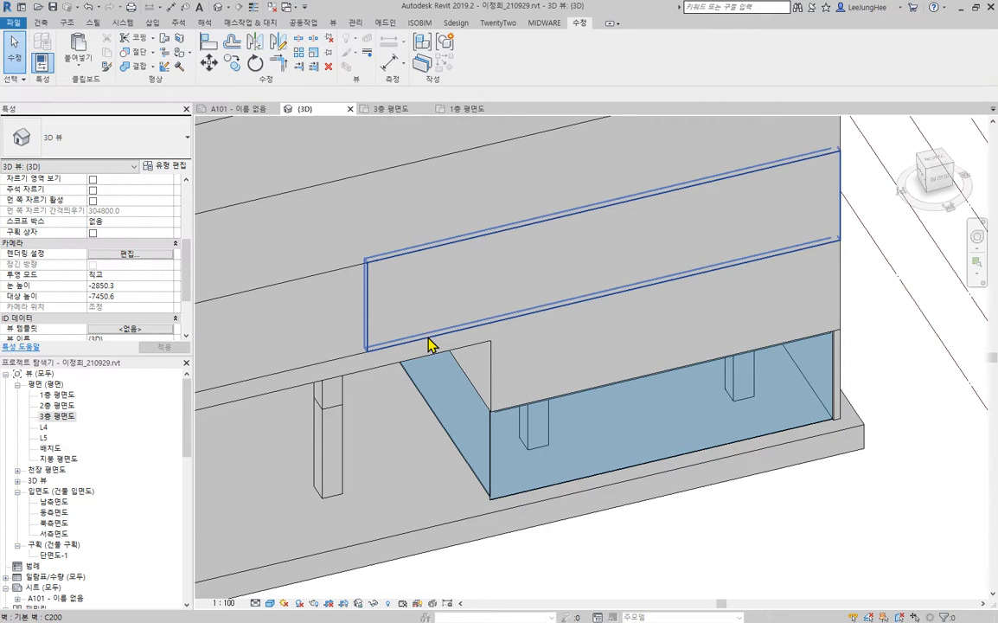
{"action": "left_click", "coordinate": [429, 344]}
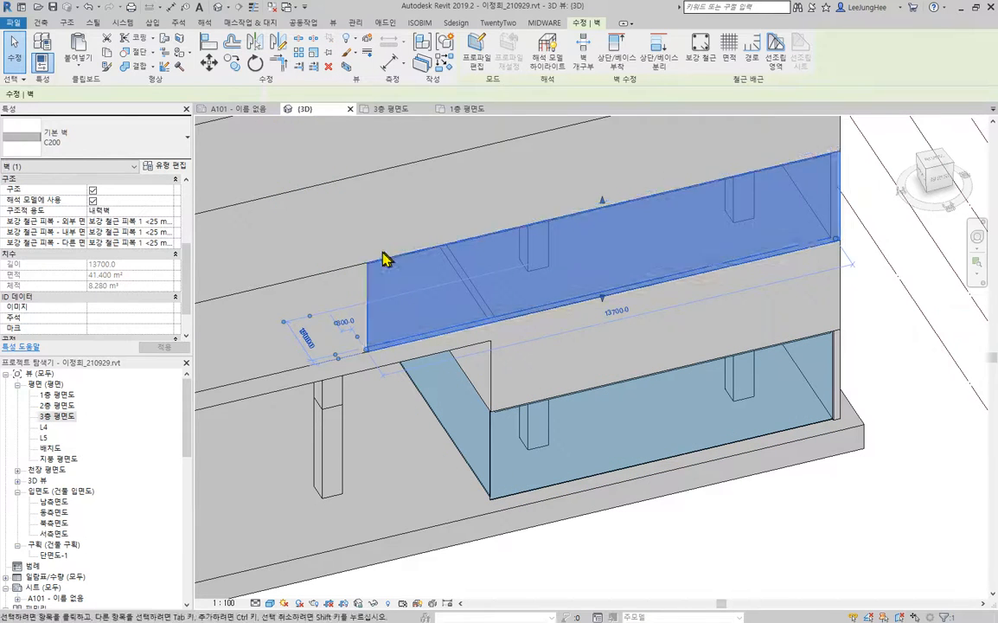
Disallow the wall join at the east end of the selected third-floor south wall.
{"action": "scroll", "coordinate": [468, 349], "scroll_direction": "down", "scroll_amount": 2}
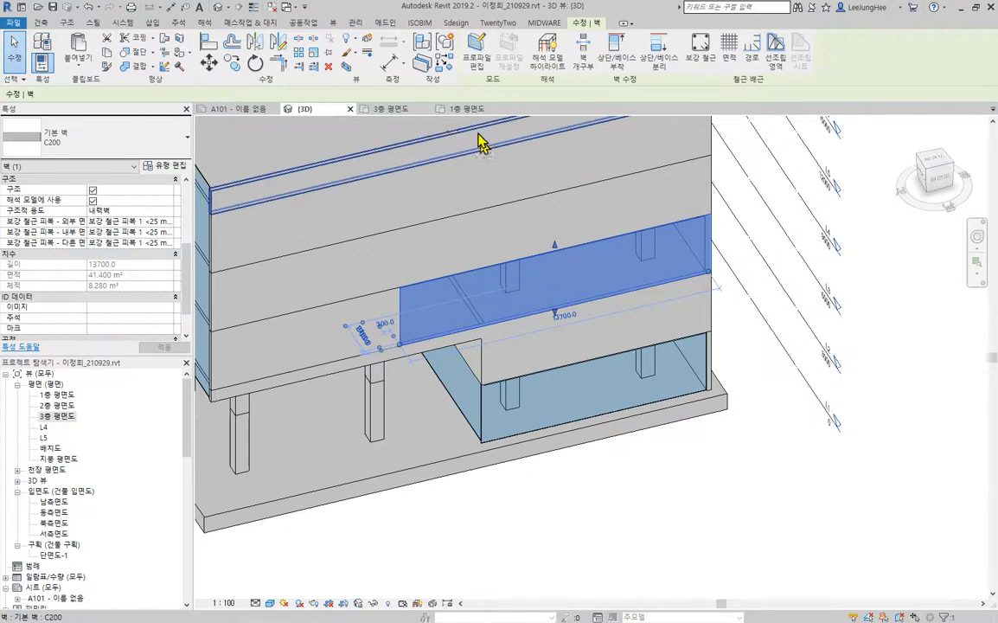
{"action": "scroll", "coordinate": [591, 291], "scroll_direction": "up", "scroll_amount": 2}
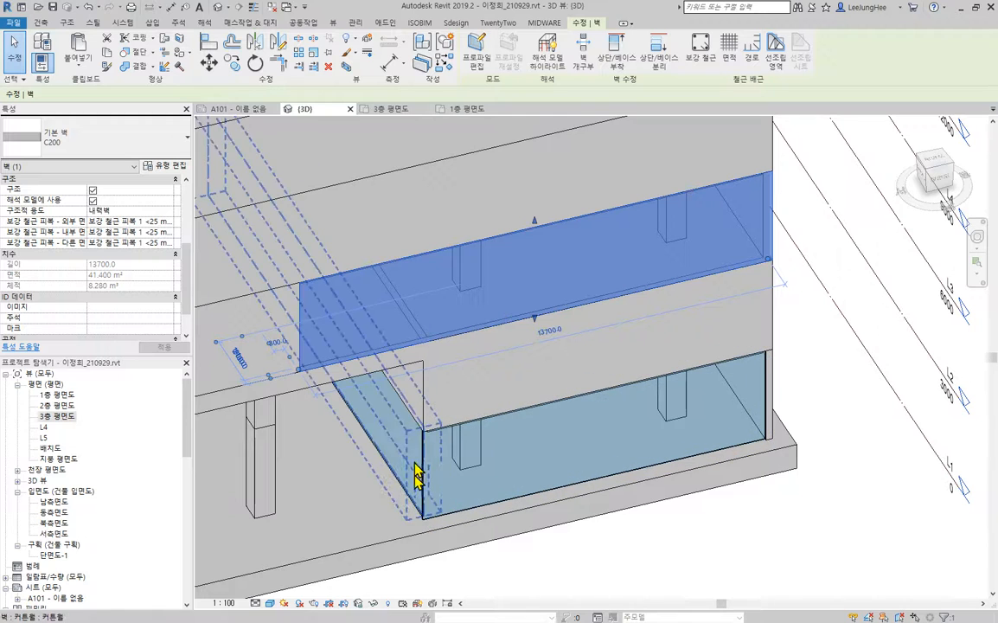
{"action": "middle_click_drag", "start_coordinate": [512, 345], "coordinate": [597, 338]}
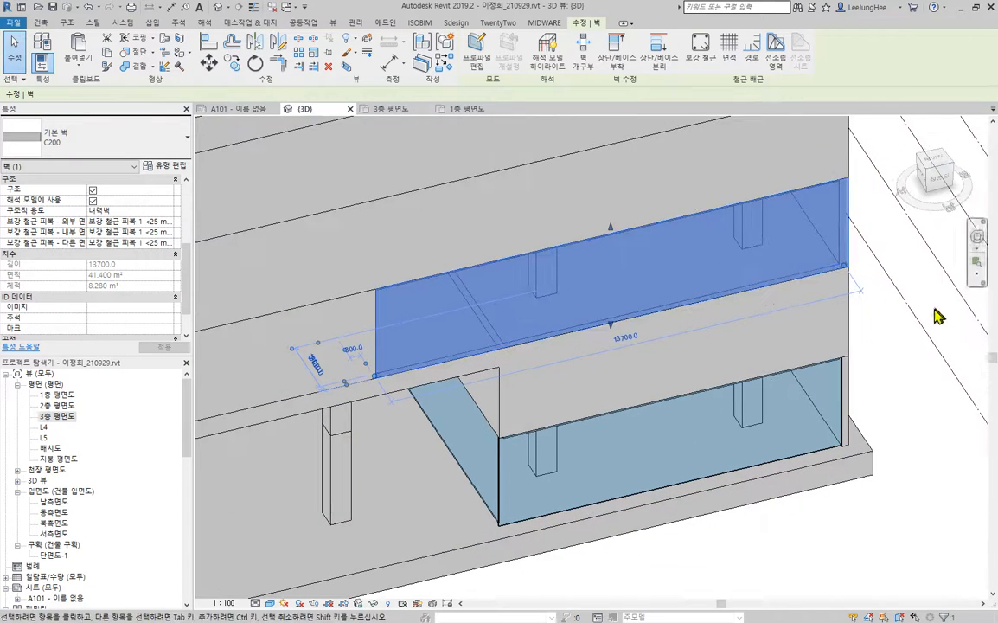
{"action": "scroll", "coordinate": [493, 415], "scroll_direction": "up", "scroll_amount": 2}
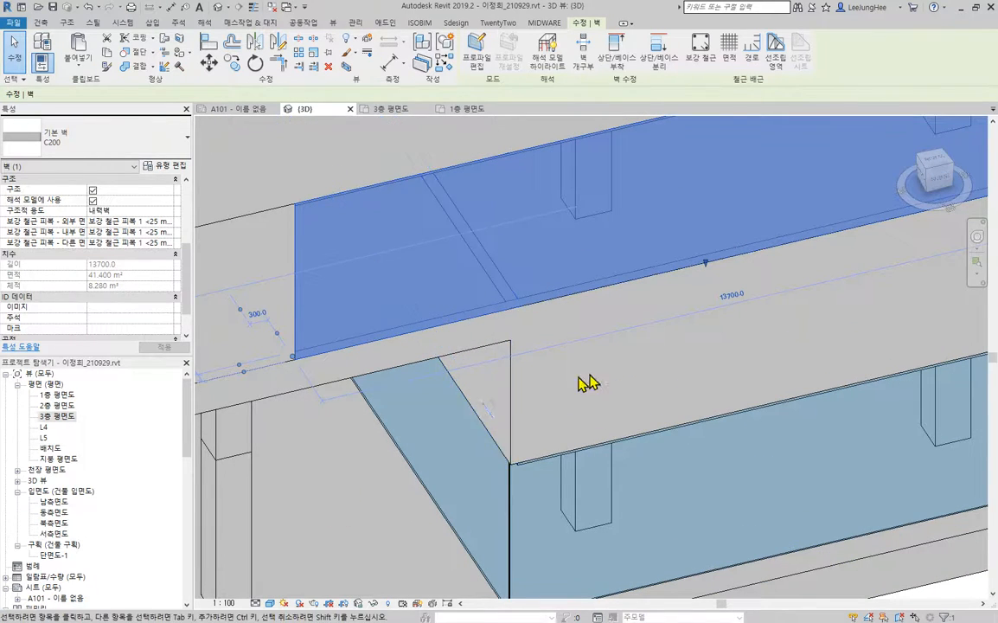
{"action": "scroll", "coordinate": [699, 376], "scroll_direction": "down", "scroll_amount": 2}
{"action": "middle_click_drag", "start_coordinate": [699, 376], "coordinate": [575, 409]}
{"action": "left_click_drag", "start_coordinate": [845, 268], "coordinate": [840, 269]}
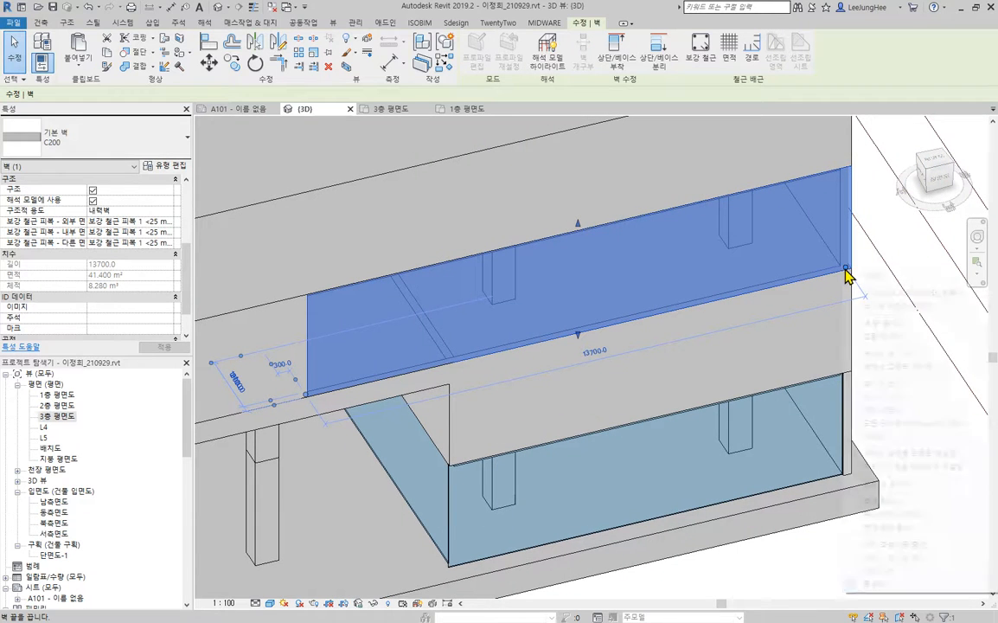
{"action": "right_click", "coordinate": [846, 275]}
{"action": "left_click", "coordinate": [886, 337]}
Trim the third-floor south wall's eastern part at the outer face of the second-floor side wall, keeping the piece beside X3.
{"action": "middle_click_drag", "start_coordinate": [612, 416], "coordinate": [671, 393]}
{"action": "scroll", "coordinate": [506, 386], "scroll_direction": "up", "scroll_amount": 1}
{"action": "middle_click_drag", "start_coordinate": [568, 393], "coordinate": [659, 381]}
{"action": "key", "text": "Escape"}
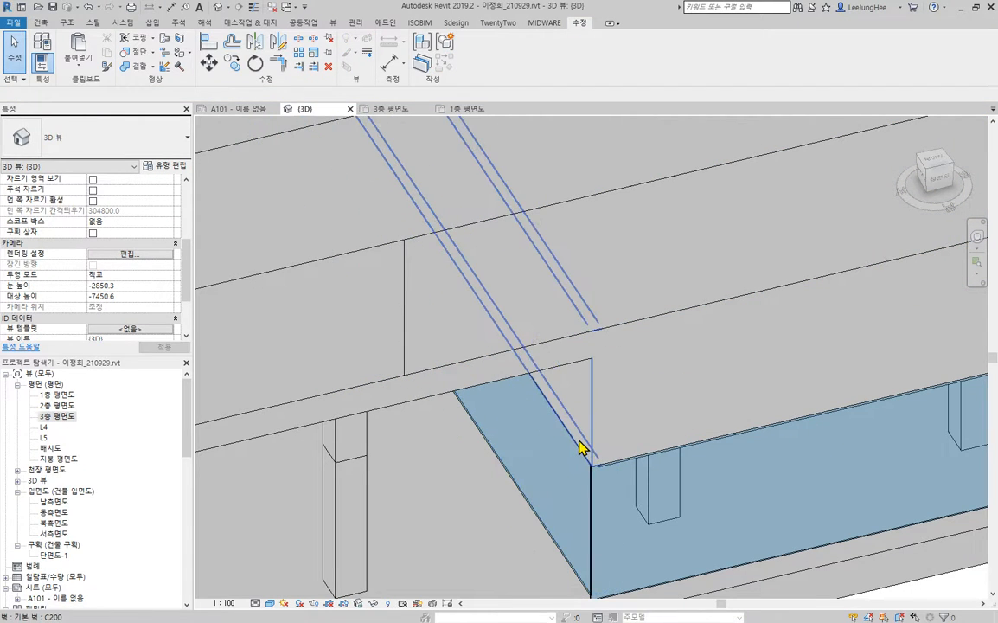
{"action": "left_click", "coordinate": [299, 66]}
{"action": "scroll", "coordinate": [615, 424], "scroll_direction": "up", "scroll_amount": 3}
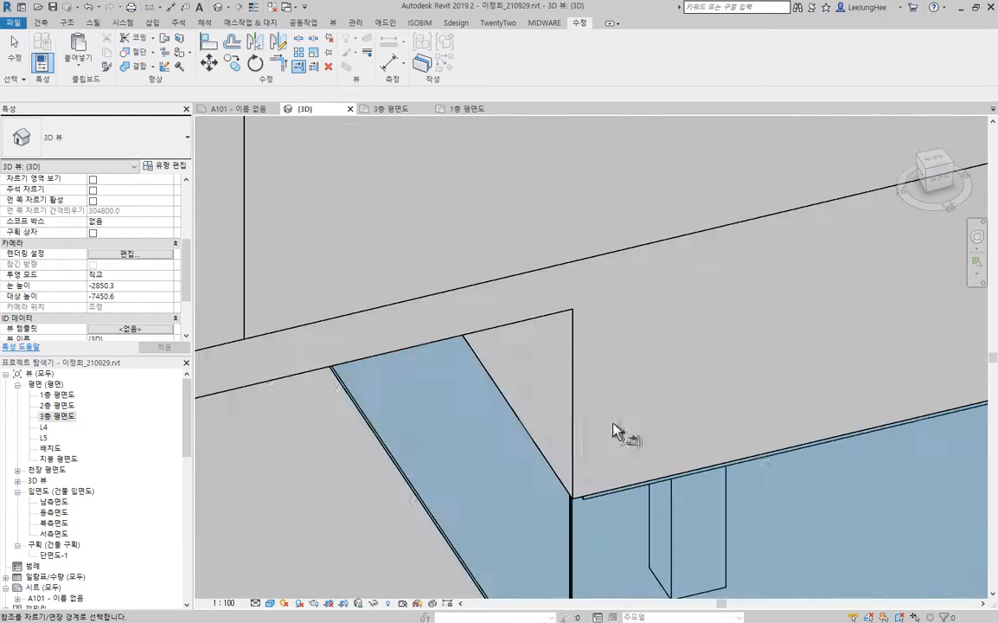
{"action": "left_click", "coordinate": [396, 300]}
{"action": "key", "text": "Escape"}
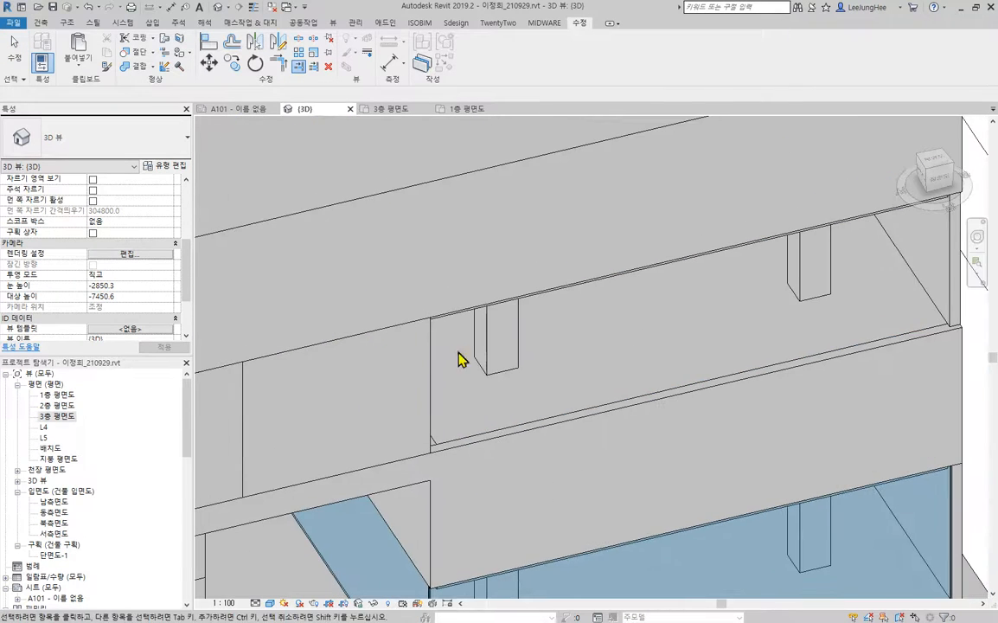
Change the short third-floor south wall piece beside X3 from C200 to the 커튼월 type.
{"action": "scroll", "coordinate": [537, 356], "scroll_direction": "down", "scroll_amount": 2}
{"action": "left_click", "coordinate": [499, 355]}
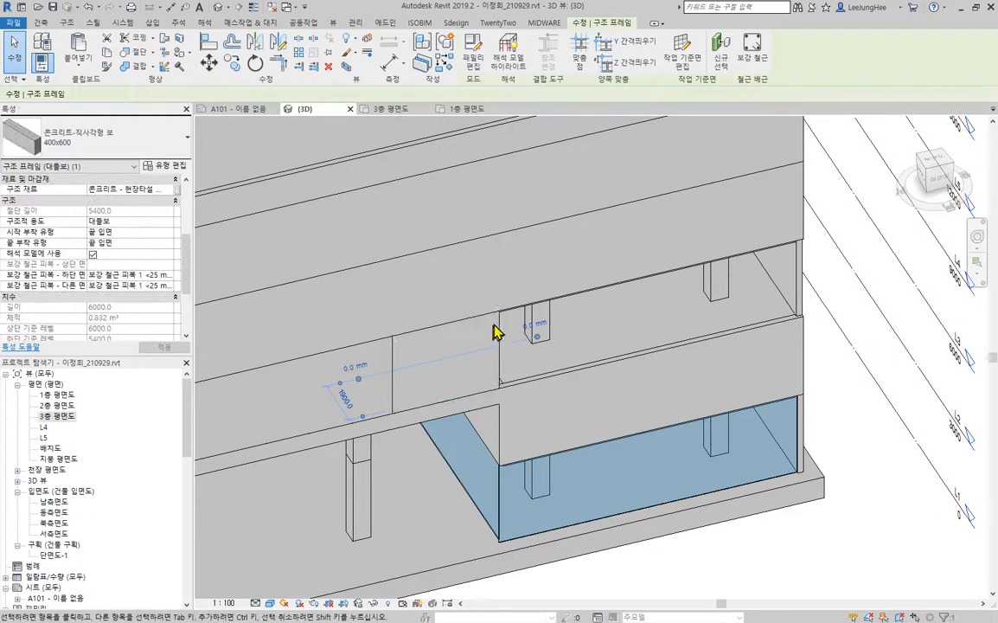
{"action": "left_click", "coordinate": [485, 350]}
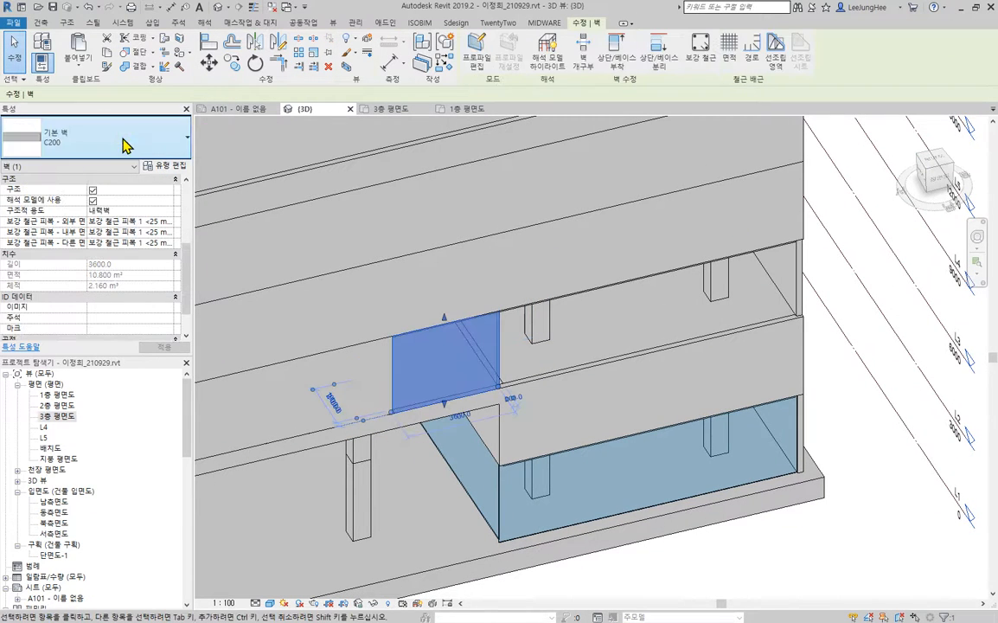
{"action": "left_click", "coordinate": [129, 143]}
{"action": "scroll", "coordinate": [117, 251], "scroll_direction": "down", "scroll_amount": 3}
{"action": "scroll", "coordinate": [121, 270], "scroll_direction": "down", "scroll_amount": 5}
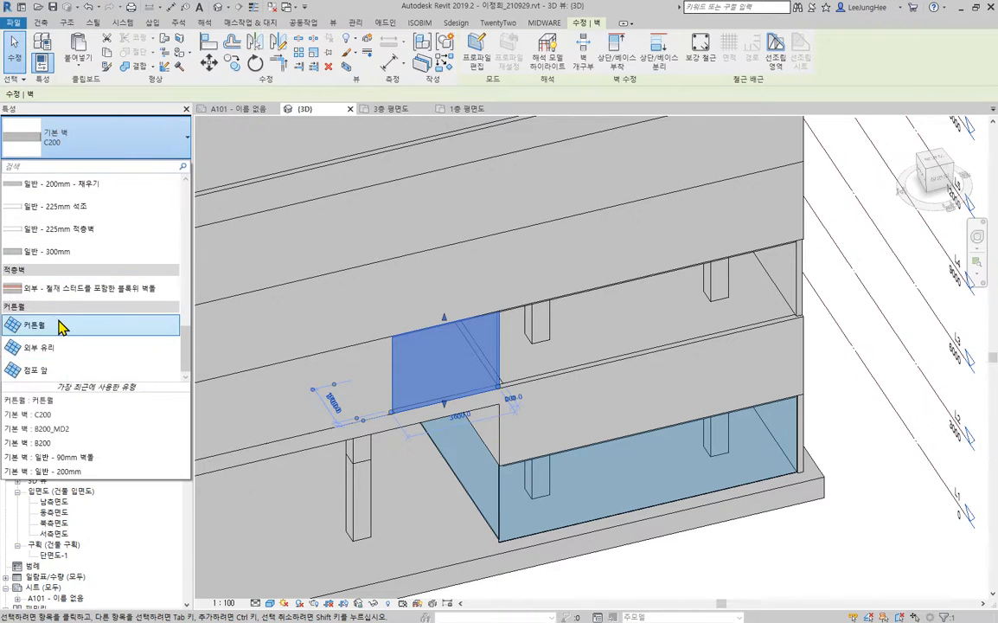
{"action": "left_click", "coordinate": [60, 325]}
{"action": "left_click", "coordinate": [902, 528]}
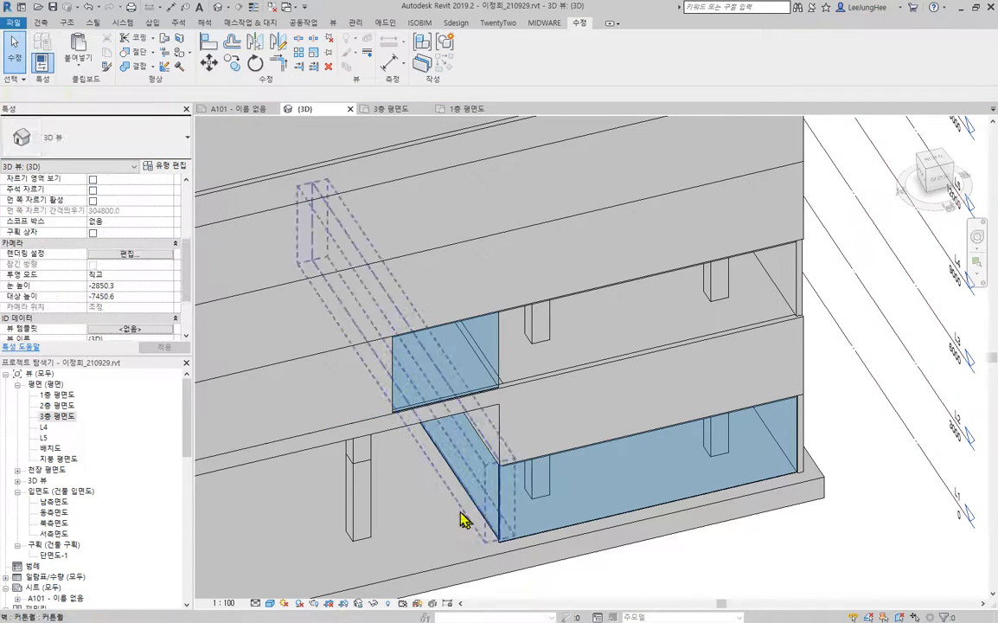
Disallow the wall join at the east end of the low C200 wall band beneath the third-floor south wall.
{"action": "middle_click_drag", "start_coordinate": [472, 525], "coordinate": [678, 452]}
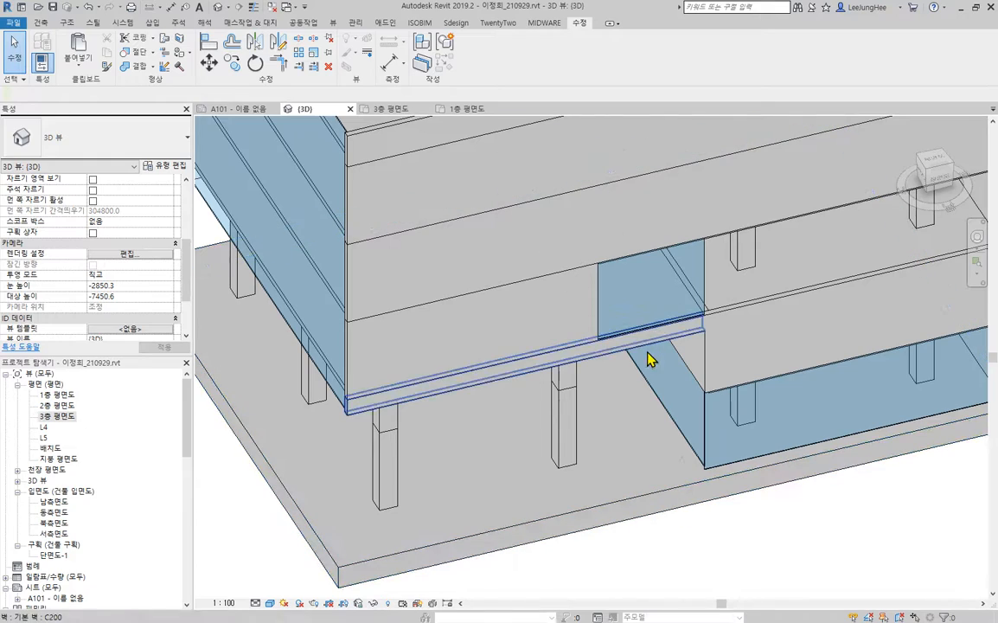
{"action": "left_click", "coordinate": [602, 360]}
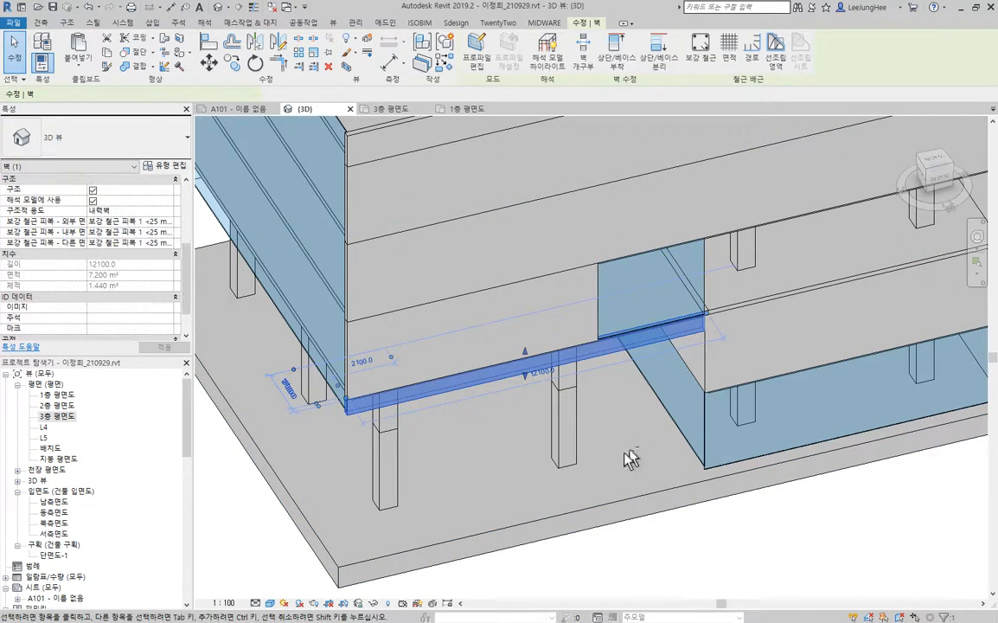
{"action": "middle_click_drag", "start_coordinate": [626, 451], "coordinate": [479, 445], "text": "shift"}
{"action": "scroll", "coordinate": [682, 397], "scroll_direction": "up", "scroll_amount": 3}
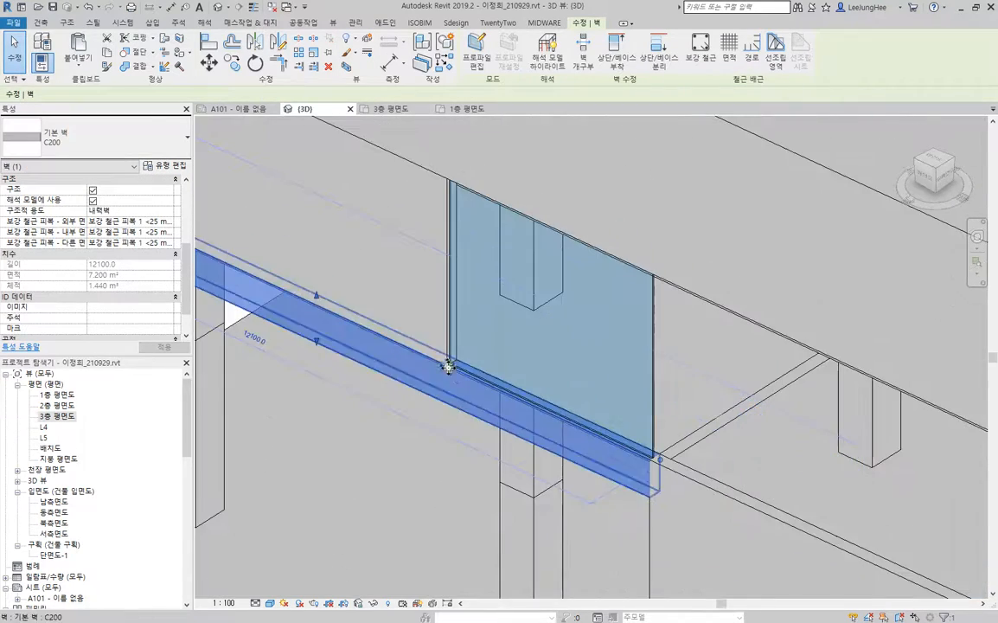
{"action": "scroll", "coordinate": [437, 442], "scroll_direction": "down", "scroll_amount": 3}
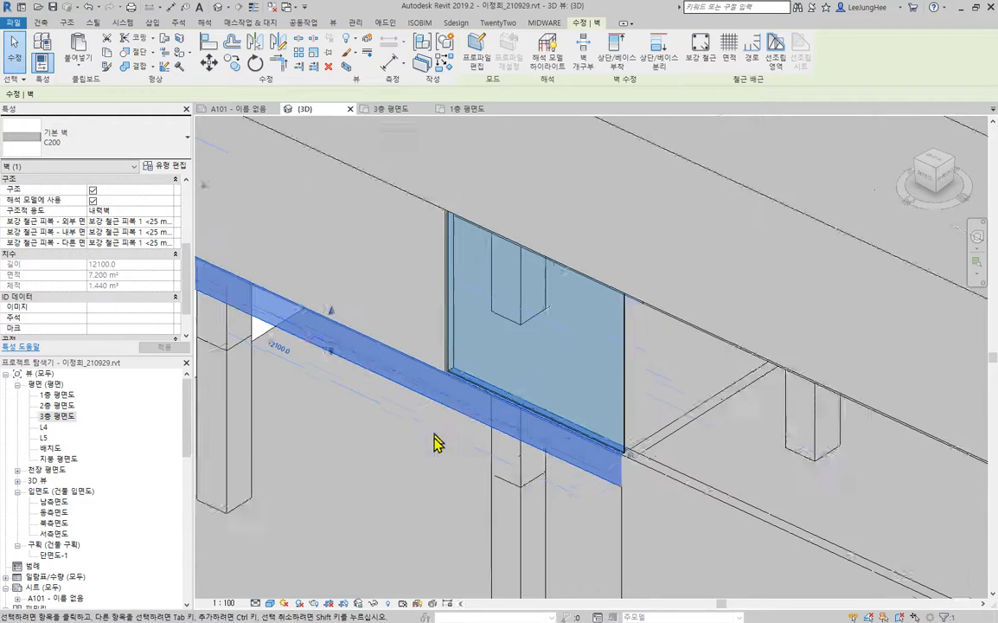
{"action": "middle_click_drag", "start_coordinate": [451, 437], "coordinate": [555, 418]}
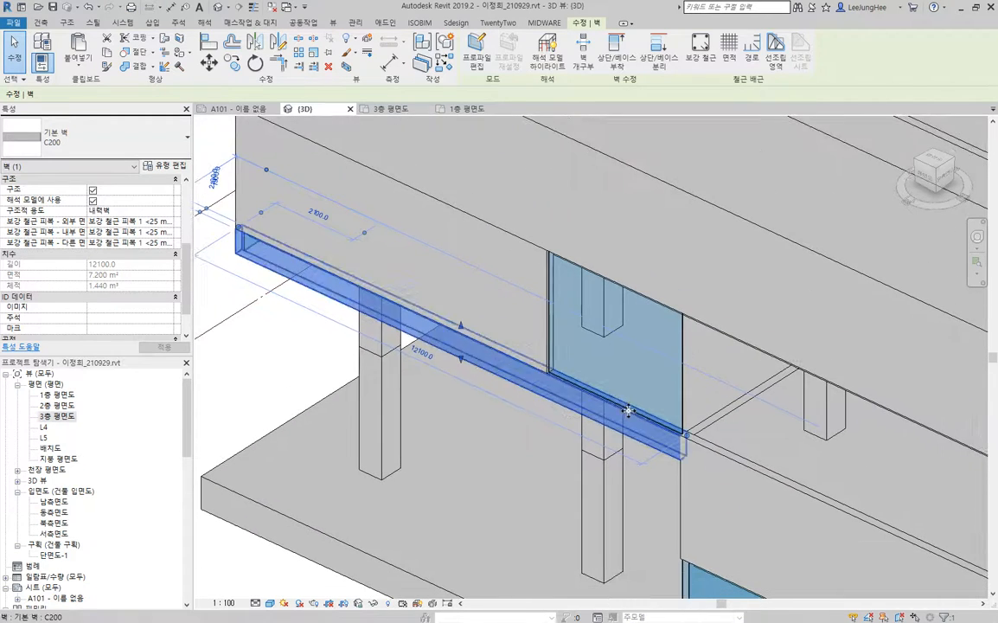
{"action": "scroll", "coordinate": [635, 415], "scroll_direction": "up", "scroll_amount": 2}
{"action": "right_click", "coordinate": [735, 463]}
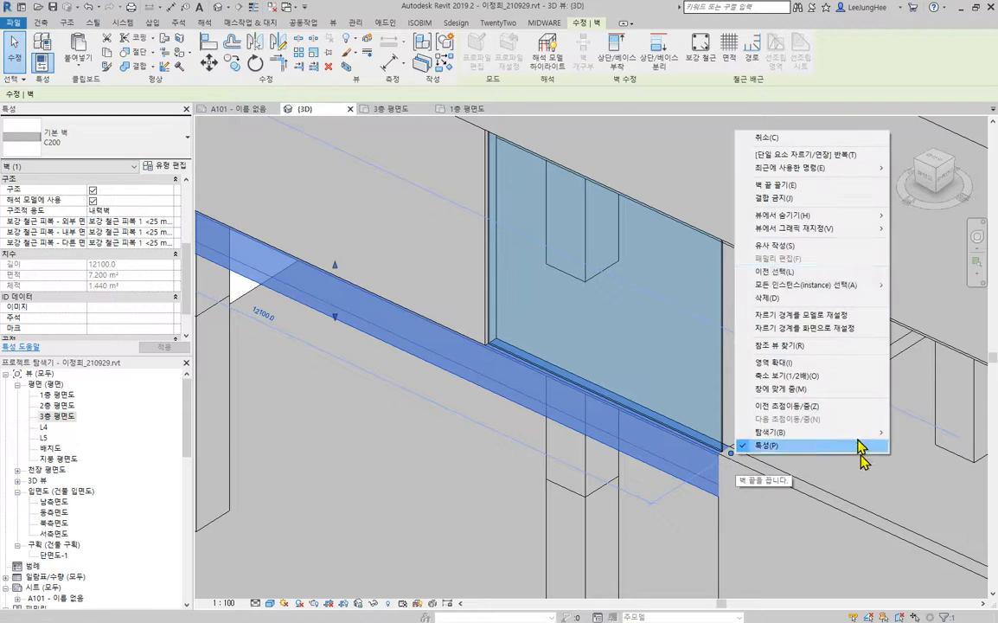
{"action": "left_click", "coordinate": [804, 199]}
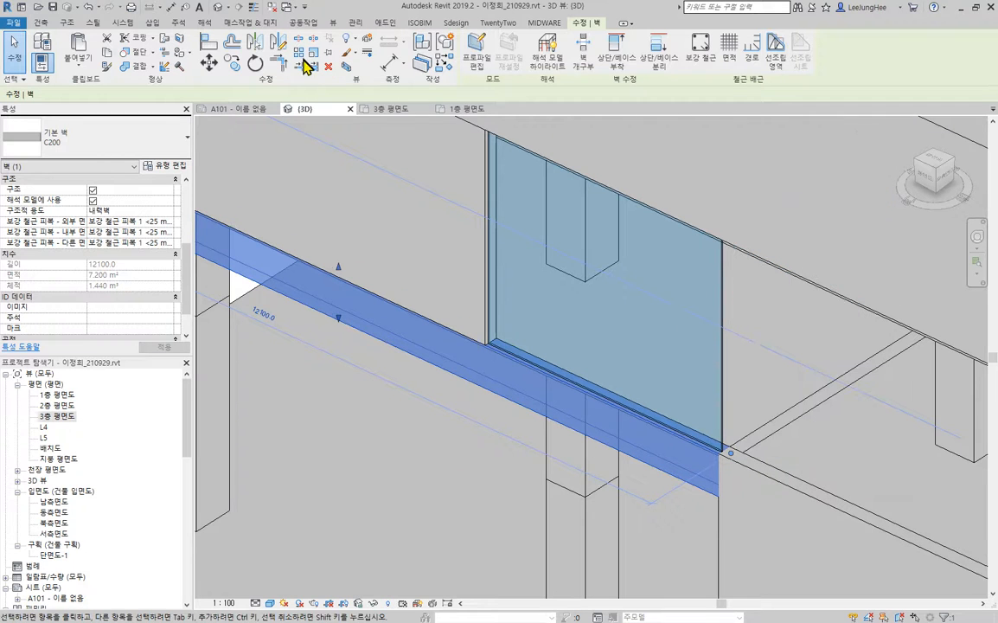
Trim the low C200 wall band back to the end face of the third-floor C200 wall at the new curtain wall.
{"action": "key", "text": "Escape"}
{"action": "scroll", "coordinate": [467, 338], "scroll_direction": "up", "scroll_amount": 4}
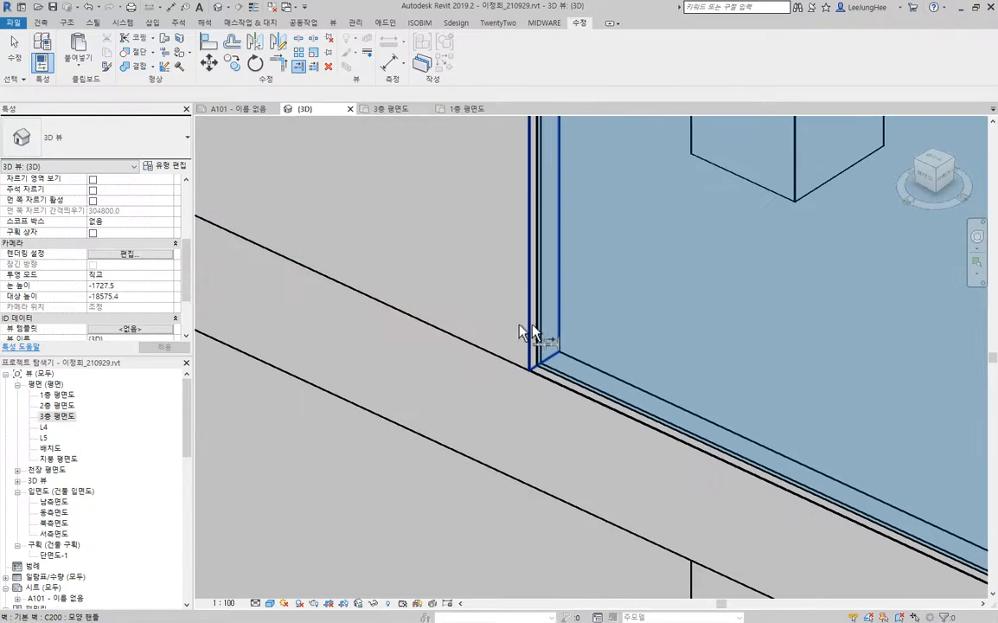
{"action": "left_click", "coordinate": [534, 341]}
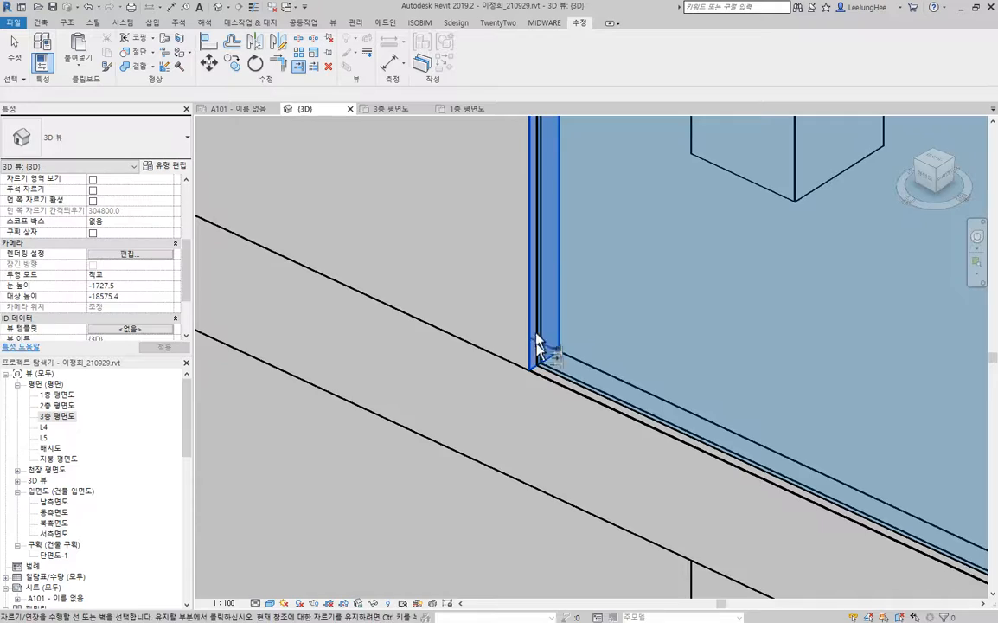
{"action": "left_click", "coordinate": [407, 434]}
{"action": "scroll", "coordinate": [341, 432], "scroll_direction": "down", "scroll_amount": 6}
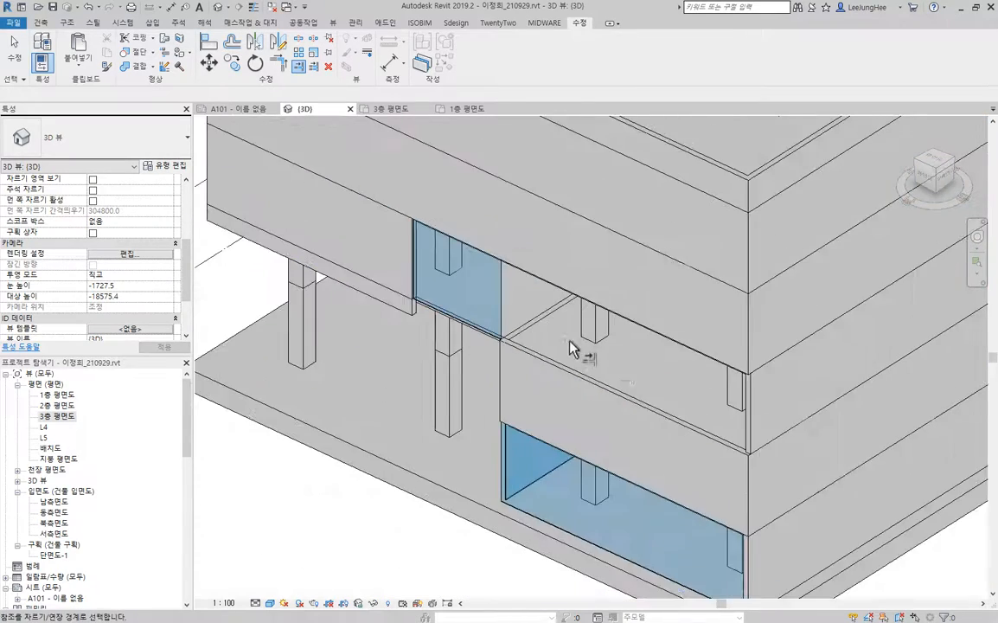
Delete the second-floor south C200 wall directly above the ground-floor curtain wall.
{"action": "middle_click_drag", "start_coordinate": [606, 378], "coordinate": [603, 372]}
{"action": "scroll", "coordinate": [623, 363], "scroll_direction": "down", "scroll_amount": 2}
{"action": "middle_click_drag", "start_coordinate": [578, 424], "coordinate": [608, 434], "text": "shift"}
{"action": "left_click", "coordinate": [608, 435]}
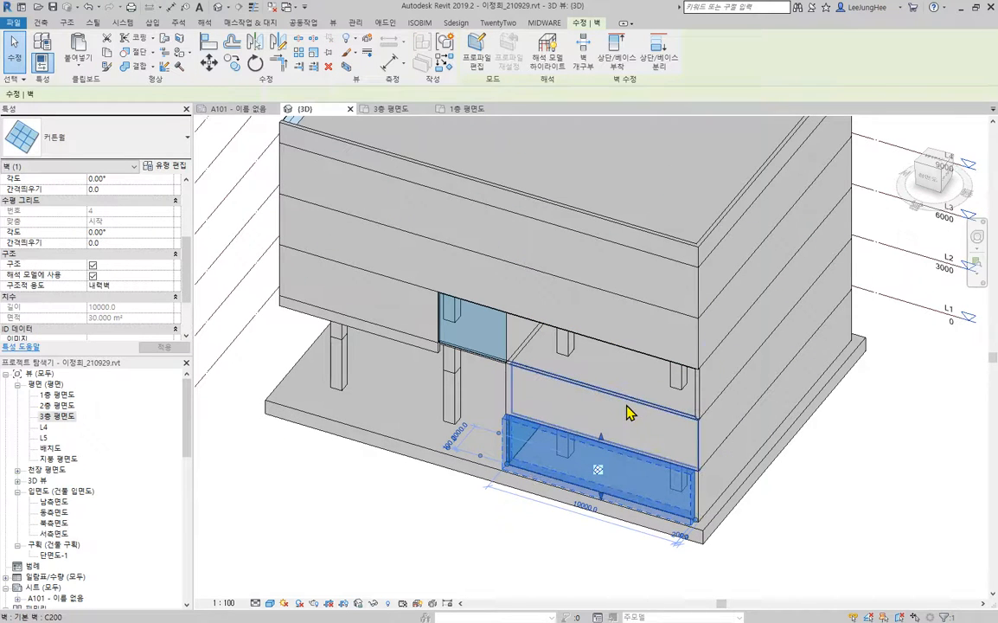
{"action": "left_click", "coordinate": [665, 440]}
{"action": "key", "text": "Delete"}
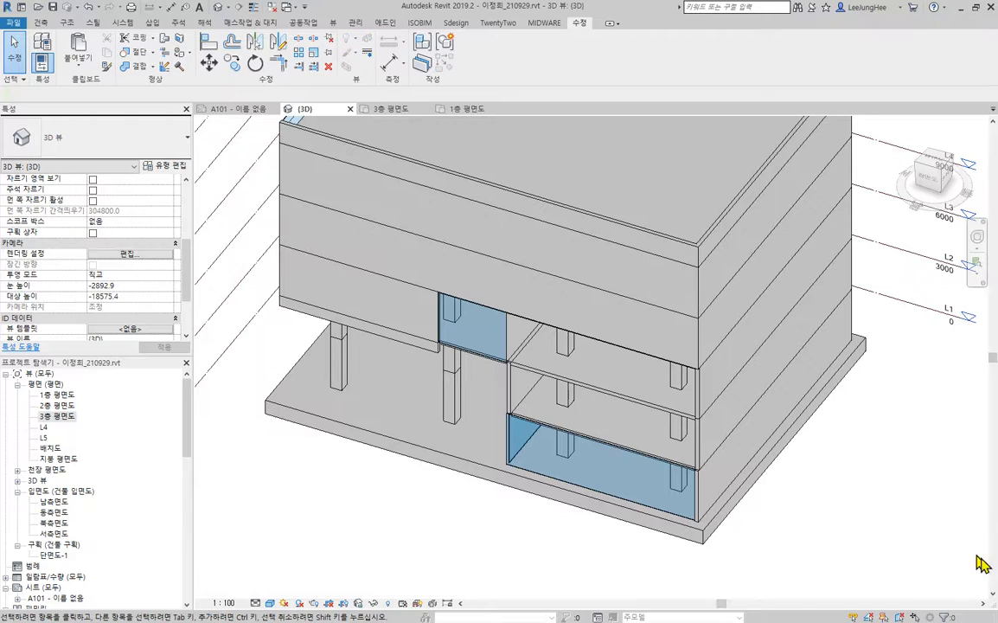
Delete the full-length south C200 walls of the storeys above the third floor, including the roof parapet.
{"action": "middle_click_drag", "start_coordinate": [487, 433], "coordinate": [637, 481]}
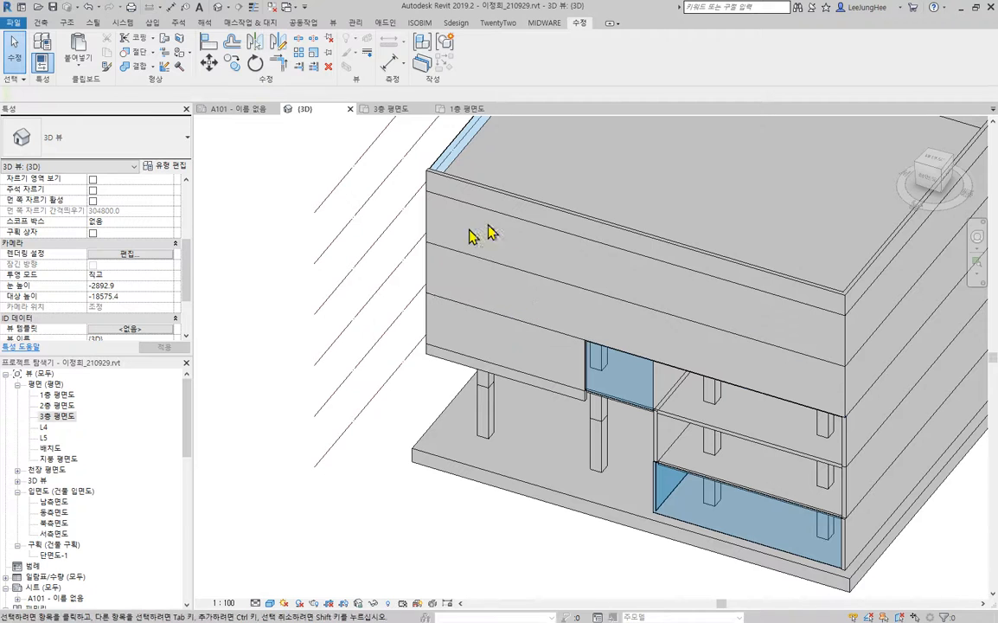
{"action": "left_click", "coordinate": [697, 374]}
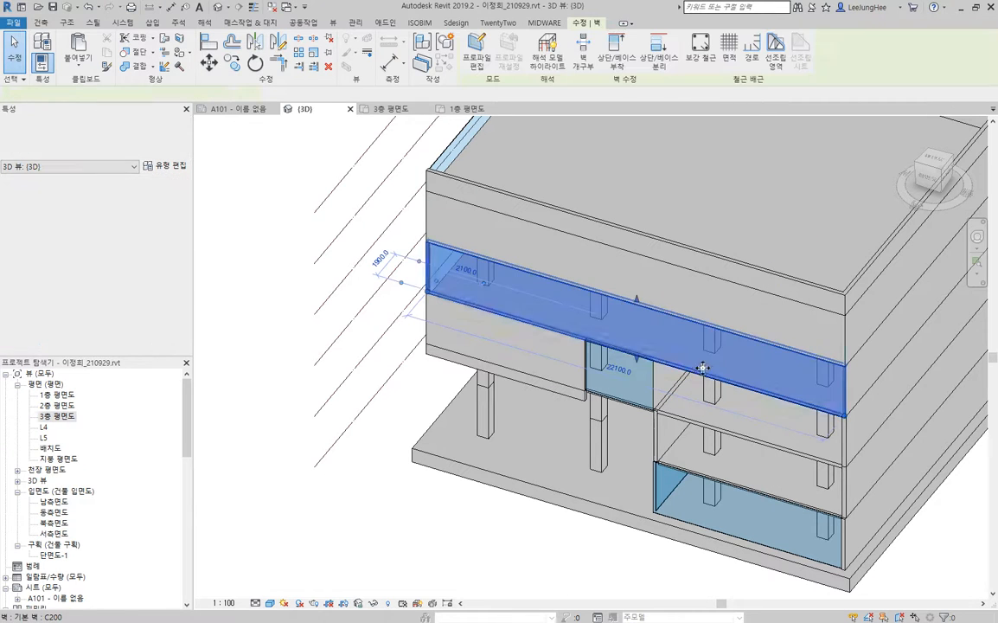
{"action": "key", "text": "Escape"}
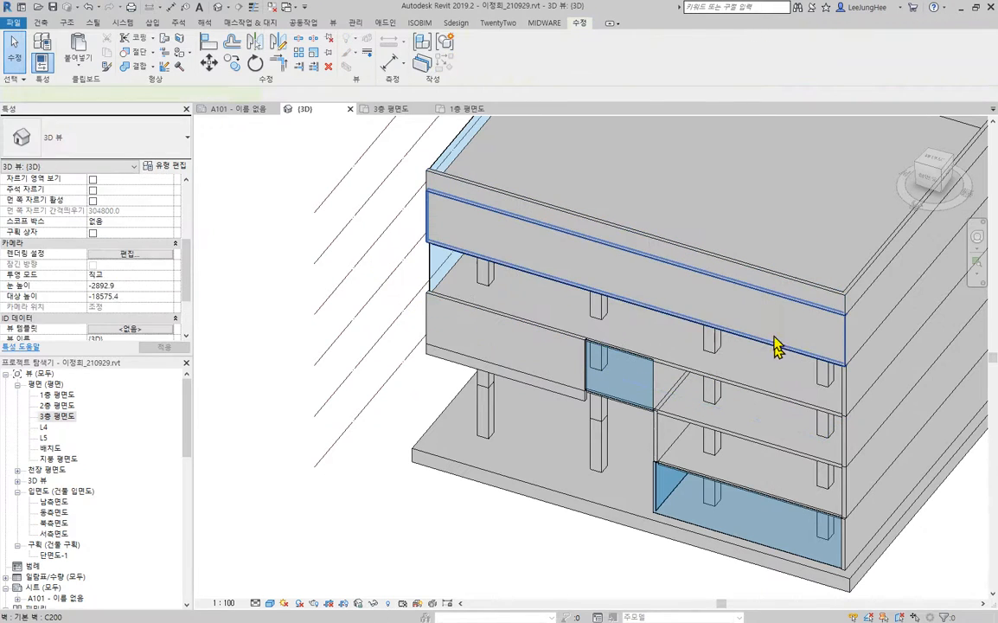
{"action": "left_click", "coordinate": [778, 347]}
{"action": "key", "text": "Delete"}
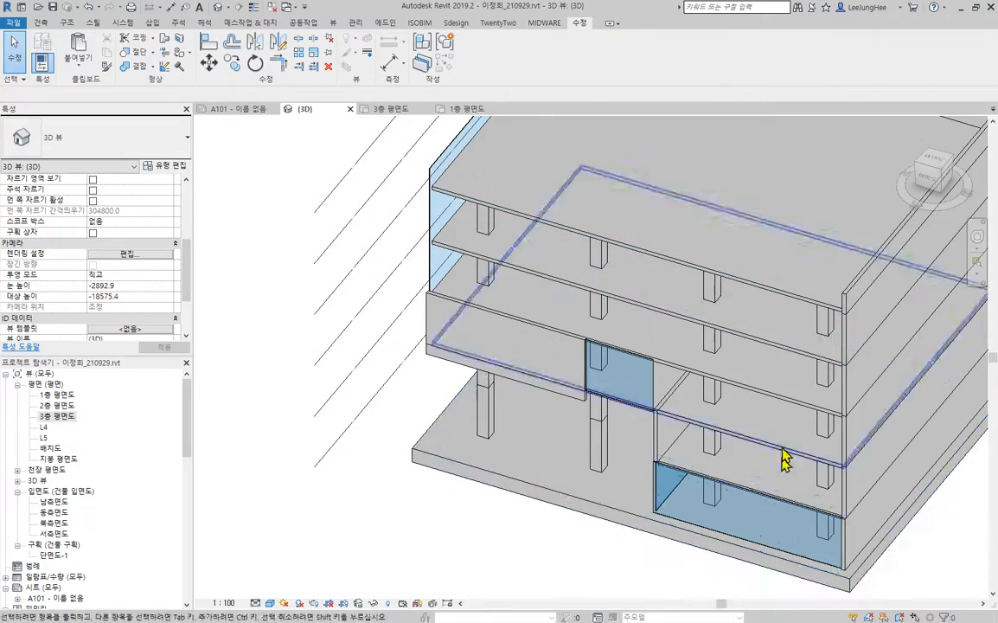
Examine the second-floor east C200 wall and the building's rear side from the other direction.
{"action": "scroll", "coordinate": [679, 338], "scroll_direction": "down", "scroll_amount": 3}
{"action": "middle_click_drag", "start_coordinate": [680, 338], "coordinate": [746, 479], "text": "shift"}
{"action": "scroll", "coordinate": [697, 423], "scroll_direction": "up", "scroll_amount": 5}
{"action": "middle_click_drag", "start_coordinate": [697, 423], "coordinate": [742, 441]}
{"action": "left_click", "coordinate": [626, 429]}
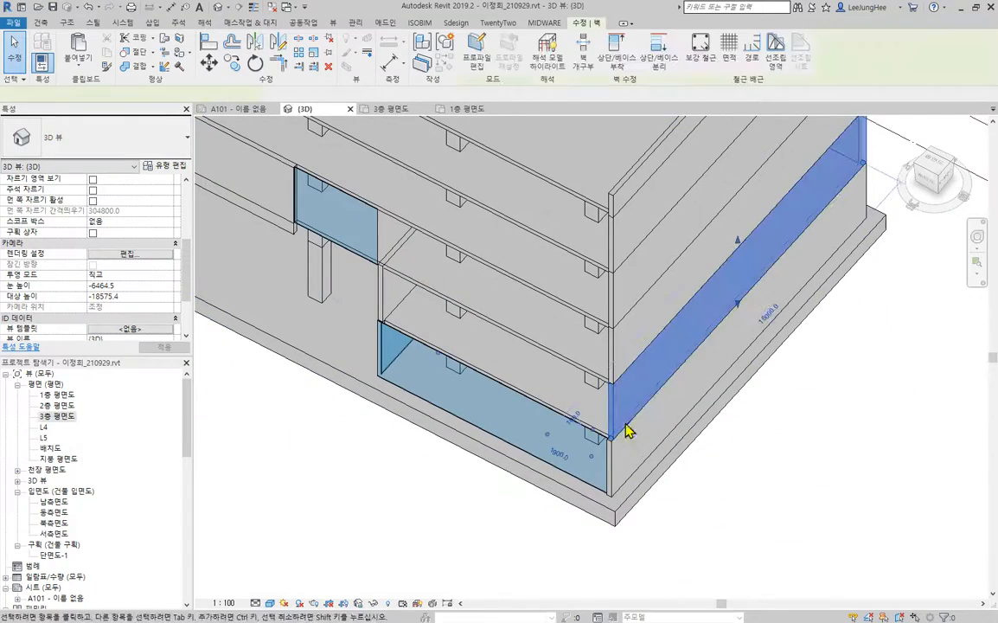
{"action": "middle_click_drag", "start_coordinate": [615, 469], "coordinate": [564, 470], "text": "shift"}
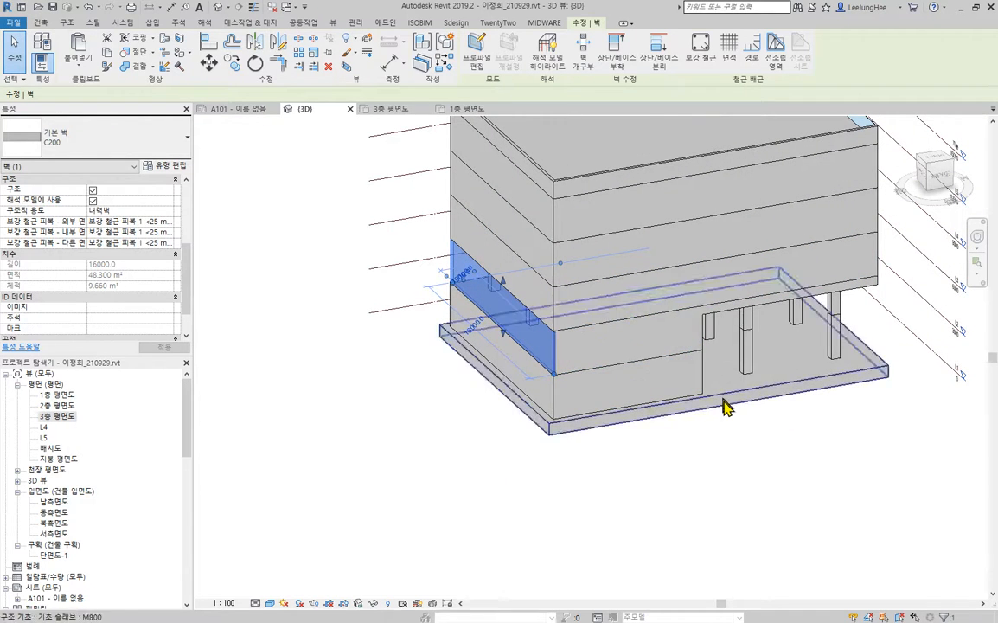
{"action": "scroll", "coordinate": [724, 415], "scroll_direction": "down", "scroll_amount": 3}
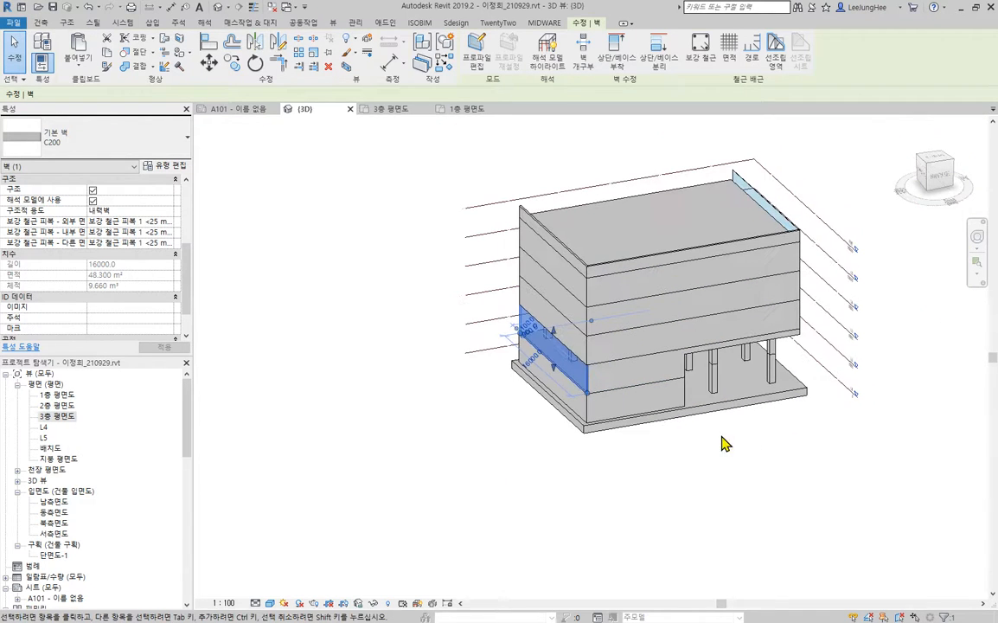
{"action": "left_click", "coordinate": [665, 473]}
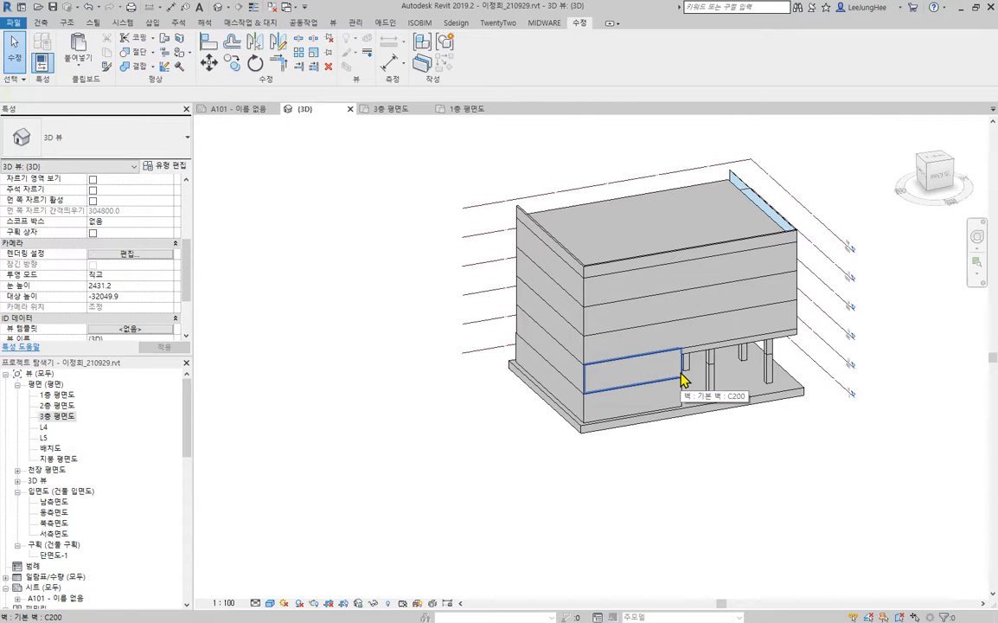
Select the second-floor east C200 wall adjoining the open south side.
{"action": "middle_click_drag", "start_coordinate": [720, 484], "coordinate": [951, 415], "text": "shift"}
{"action": "scroll", "coordinate": [600, 387], "scroll_direction": "up", "scroll_amount": 5}
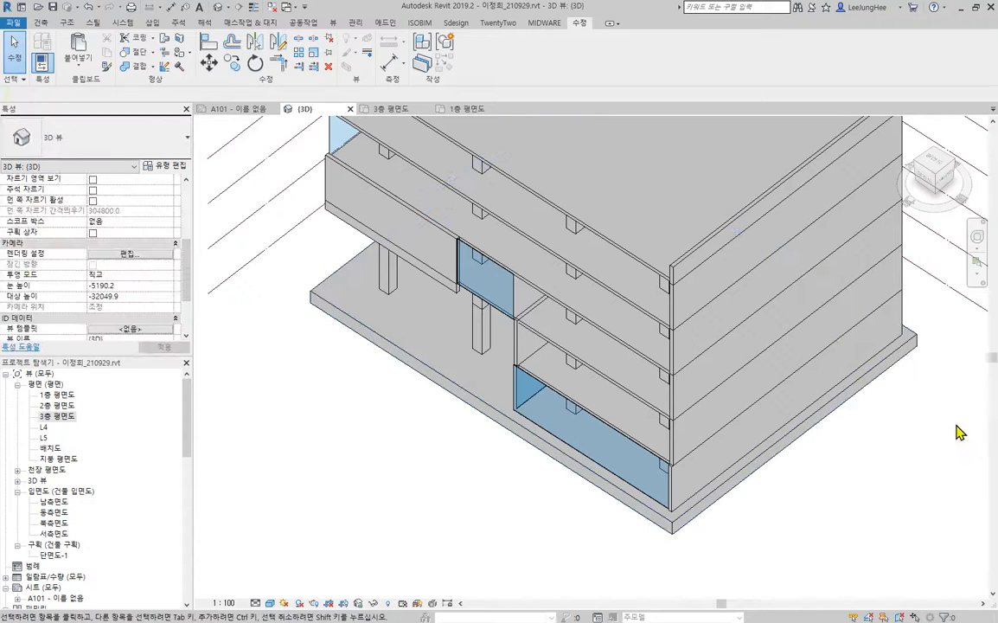
{"action": "left_click", "coordinate": [680, 432]}
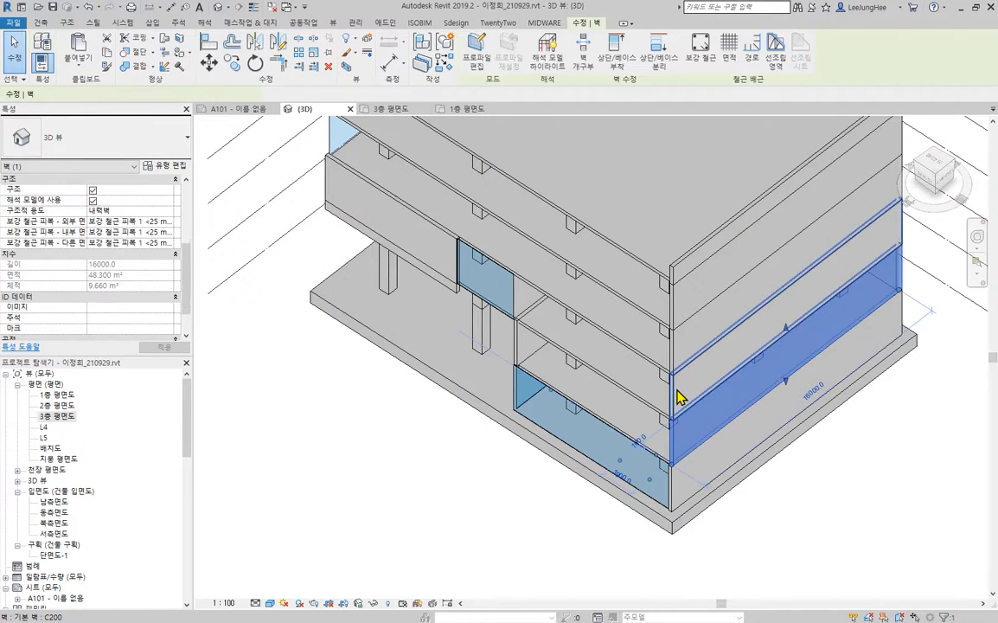
Delete the five C200 exterior walls stacked above the first-floor wall on the building's east side.
{"action": "left_click", "coordinate": [679, 341], "text": "ctrl"}
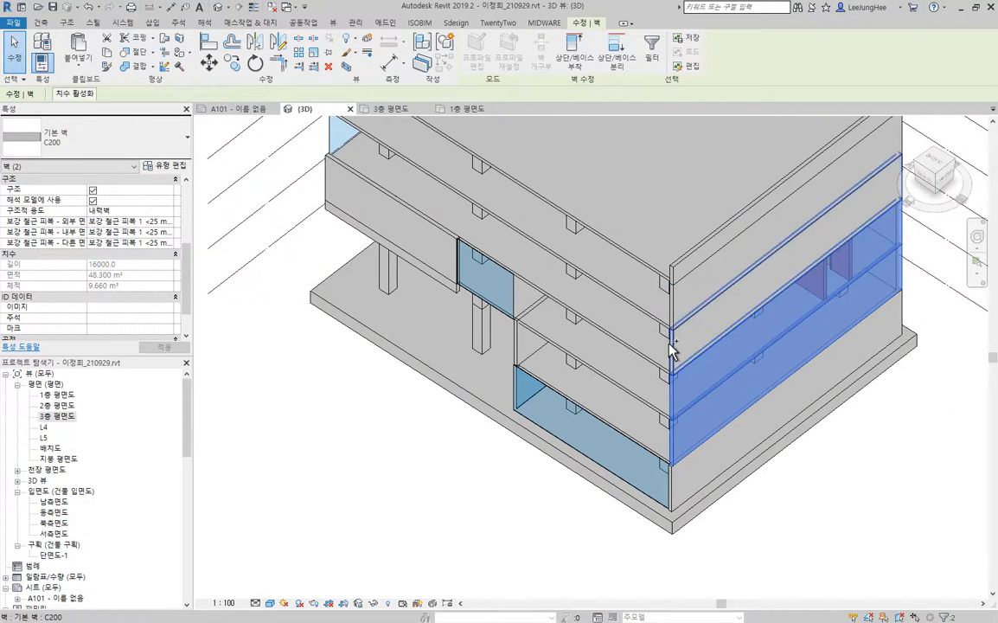
{"action": "left_click", "coordinate": [685, 272], "text": "ctrl"}
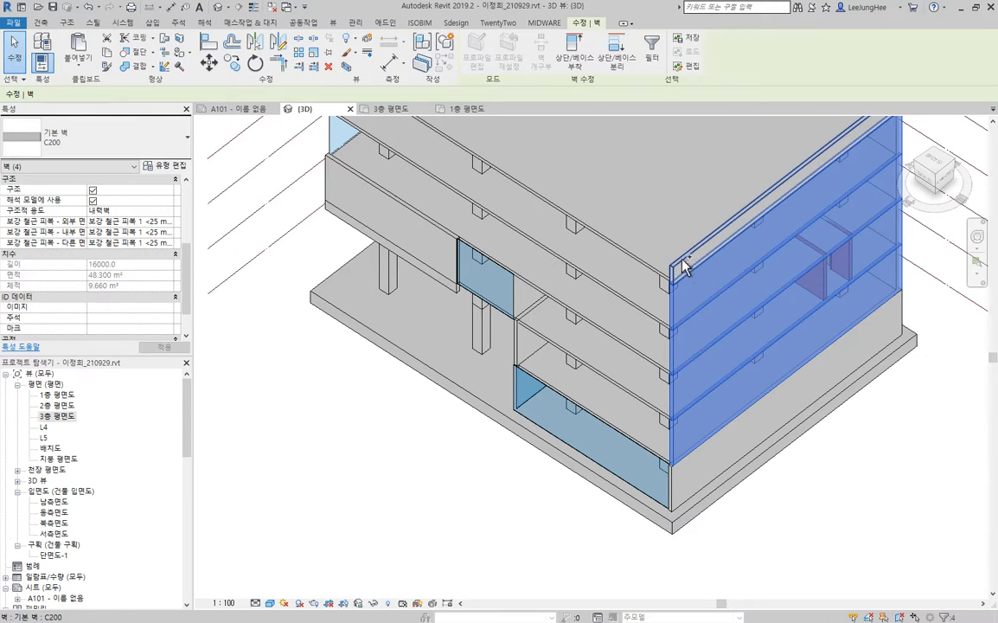
{"action": "left_click", "coordinate": [684, 265], "text": "ctrl"}
{"action": "key", "text": "Delete"}
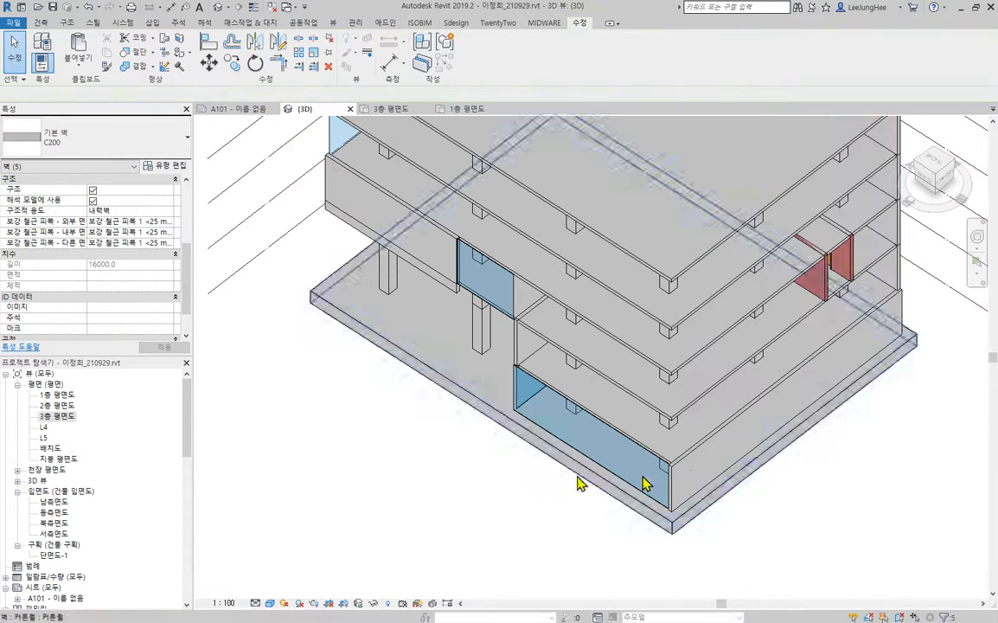
Copy the east C200 wall from the 1층 평면도 plan and paste it aligned to levels L2, L3, L4, L5 and 지붕.
{"action": "double_click", "coordinate": [54, 395]}
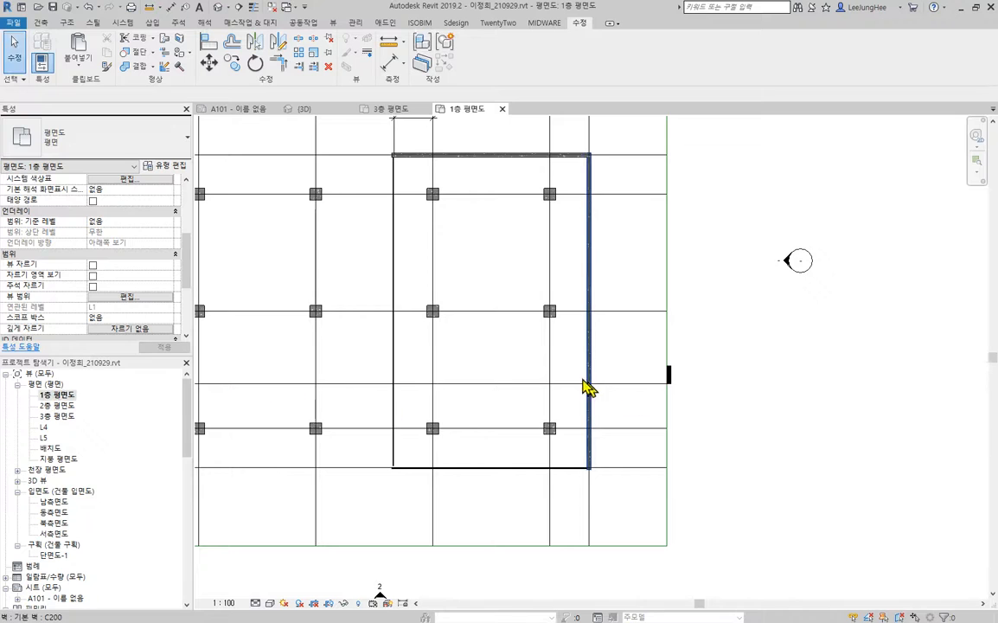
{"action": "left_click", "coordinate": [597, 410]}
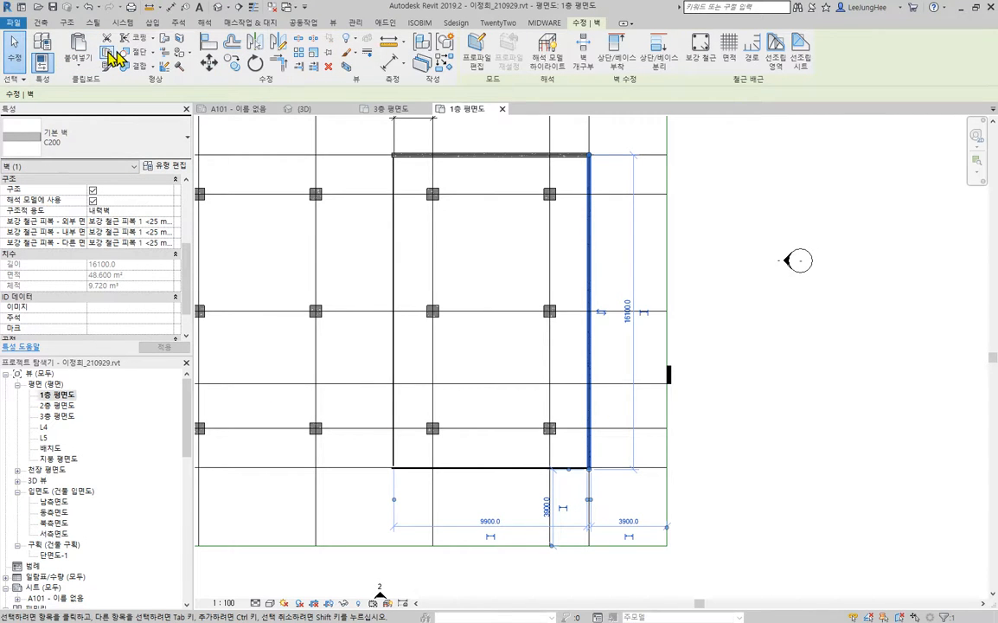
{"action": "left_click", "coordinate": [77, 71]}
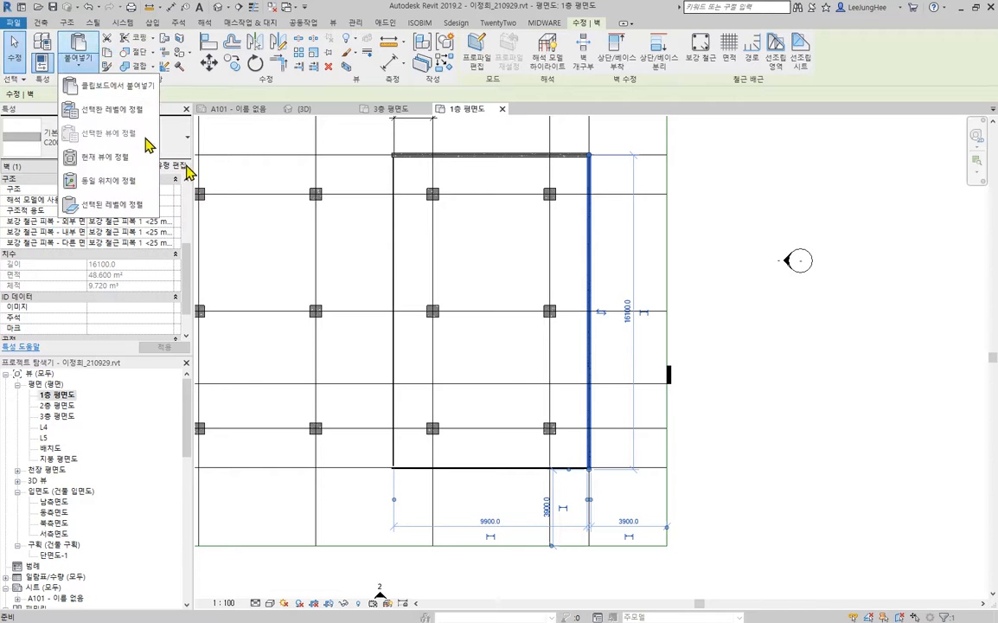
{"action": "left_click", "coordinate": [127, 116]}
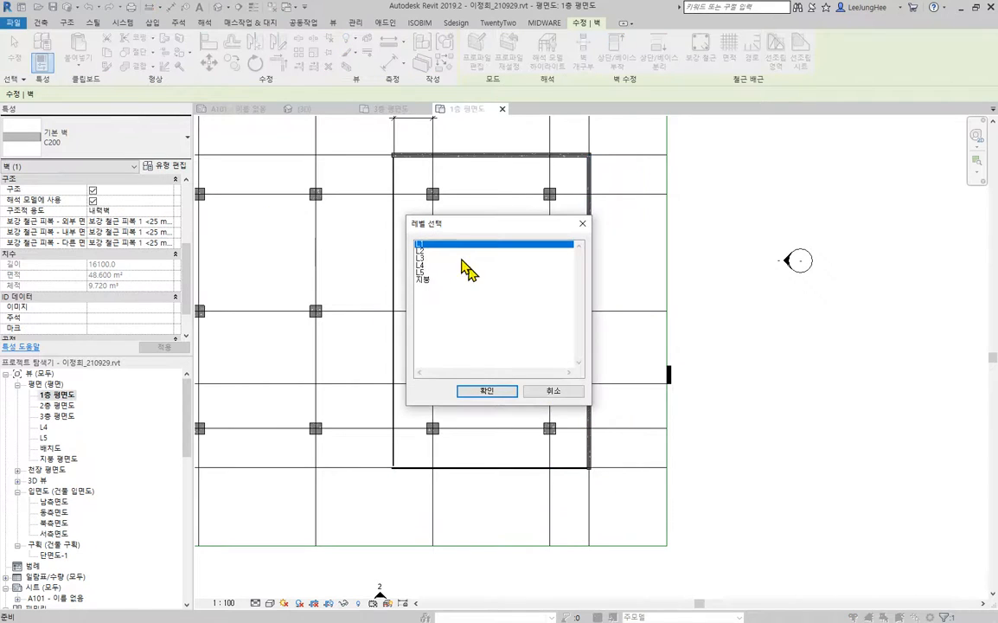
{"action": "left_click", "coordinate": [435, 252]}
{"action": "left_click_drag", "start_coordinate": [440, 269], "coordinate": [442, 292]}
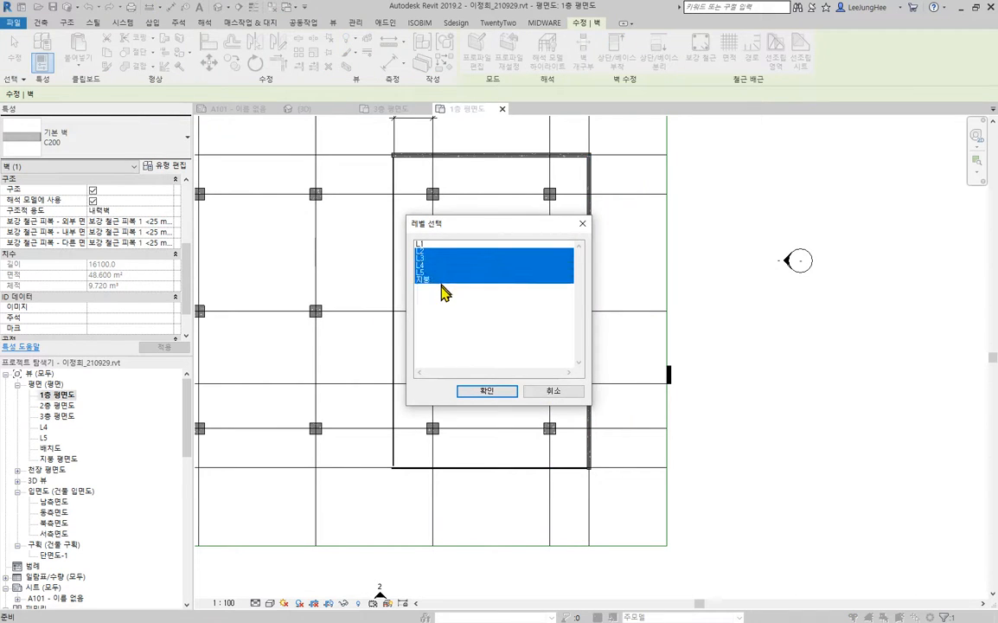
{"action": "left_click", "coordinate": [487, 392]}
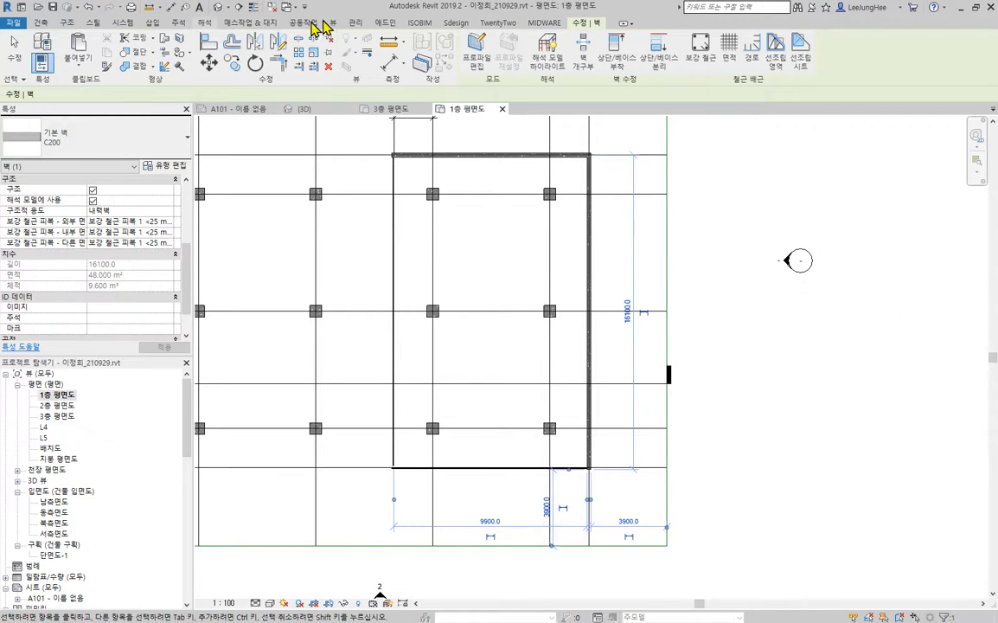
{"action": "left_click", "coordinate": [914, 431]}
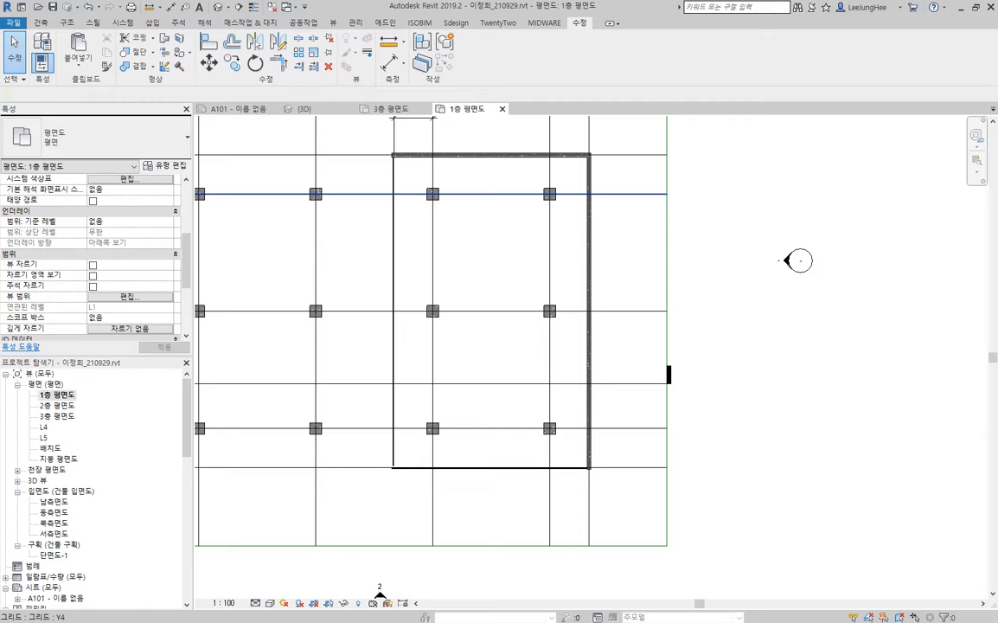
In the 3D view, constrain the roof-level east wall's top to 지붕 with a top offset of 1200.
{"action": "left_click", "coordinate": [218, 7]}
{"action": "middle_click_drag", "start_coordinate": [888, 346], "coordinate": [595, 414]}
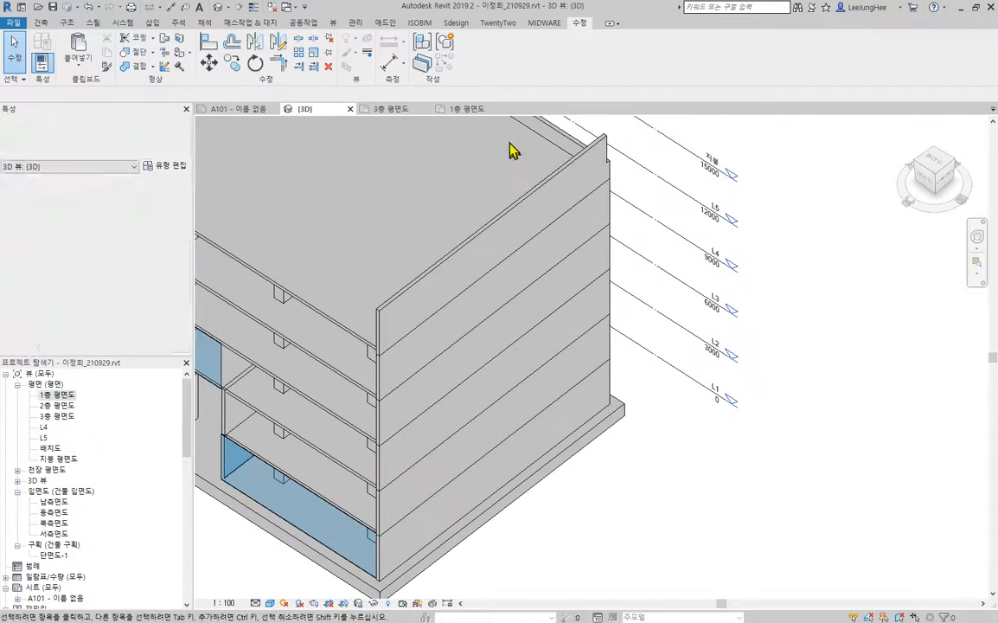
{"action": "left_click", "coordinate": [518, 221]}
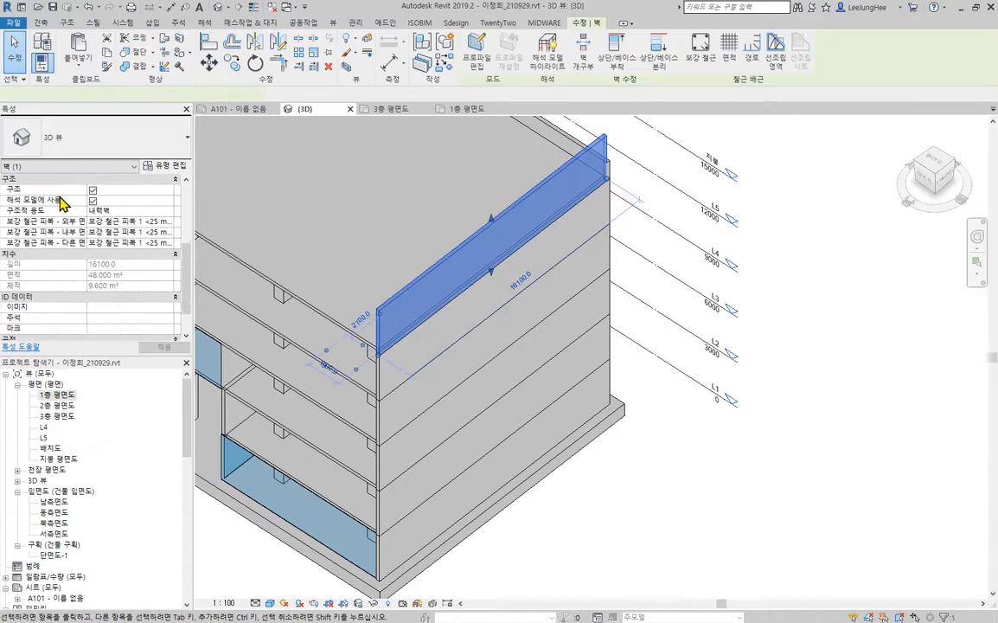
{"action": "left_click_drag", "start_coordinate": [191, 260], "coordinate": [200, 163]}
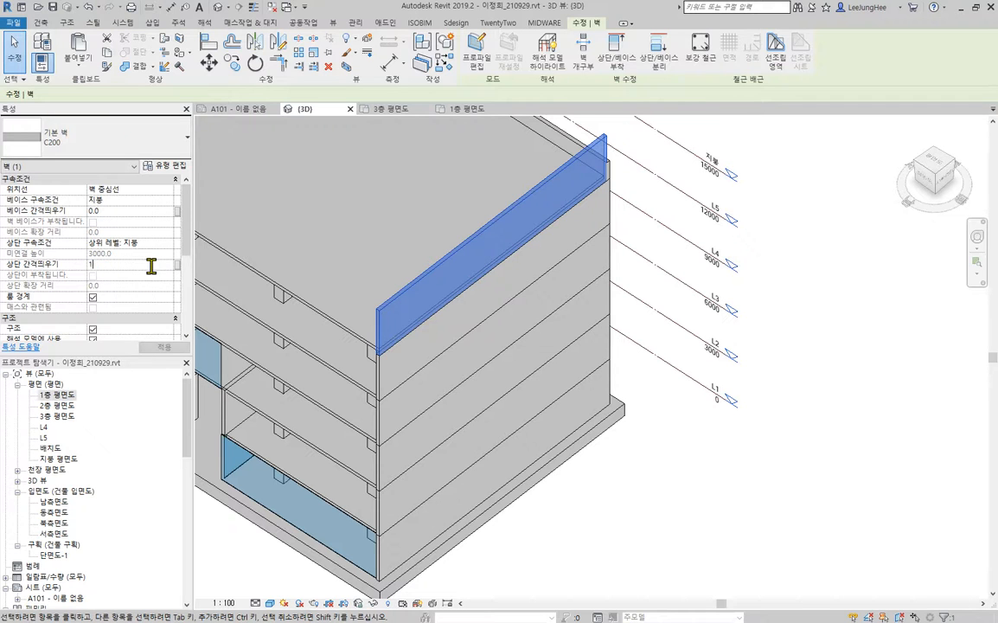
{"action": "left_click", "coordinate": [696, 546]}
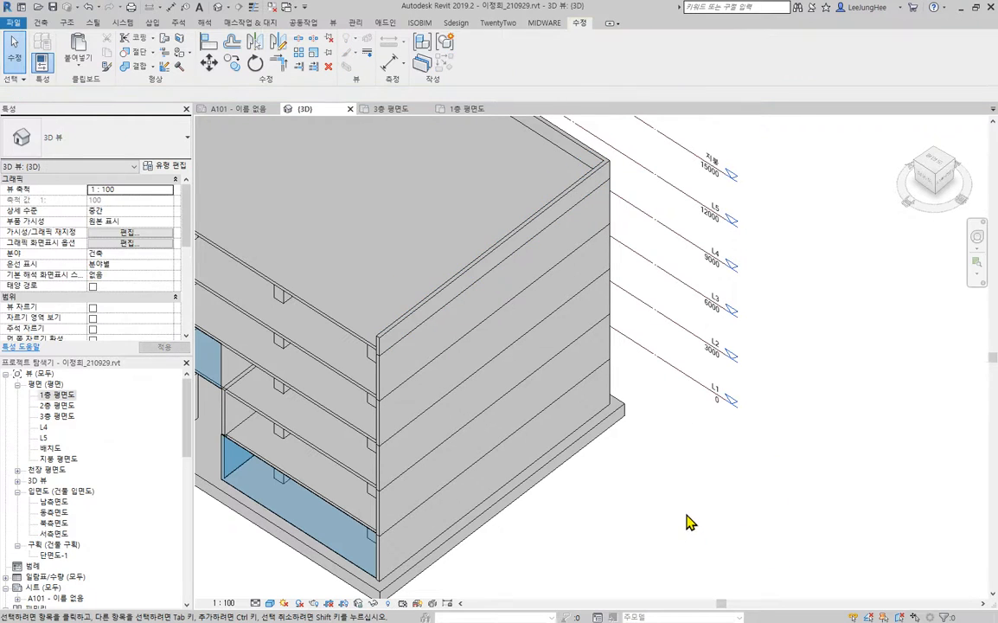
Constrain the top of the first-floor south curtain wall to 지붕 with a top offset of 1200.
{"action": "middle_click_drag", "start_coordinate": [689, 523], "coordinate": [746, 522], "text": "shift"}
{"action": "left_click", "coordinate": [452, 491]}
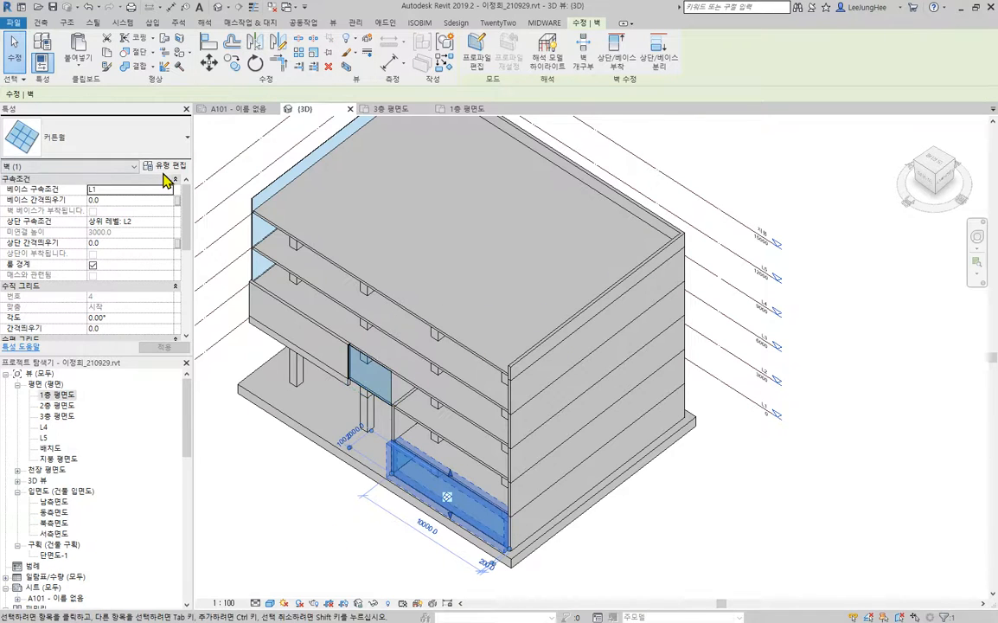
{"action": "left_click", "coordinate": [173, 223]}
{"action": "left_click", "coordinate": [170, 225]}
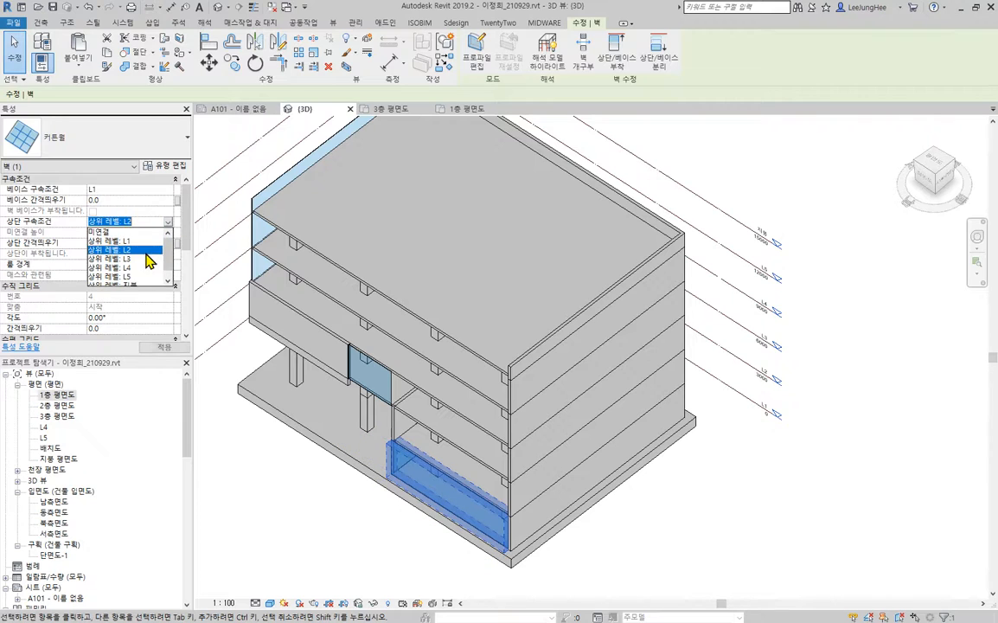
{"action": "left_click", "coordinate": [138, 283]}
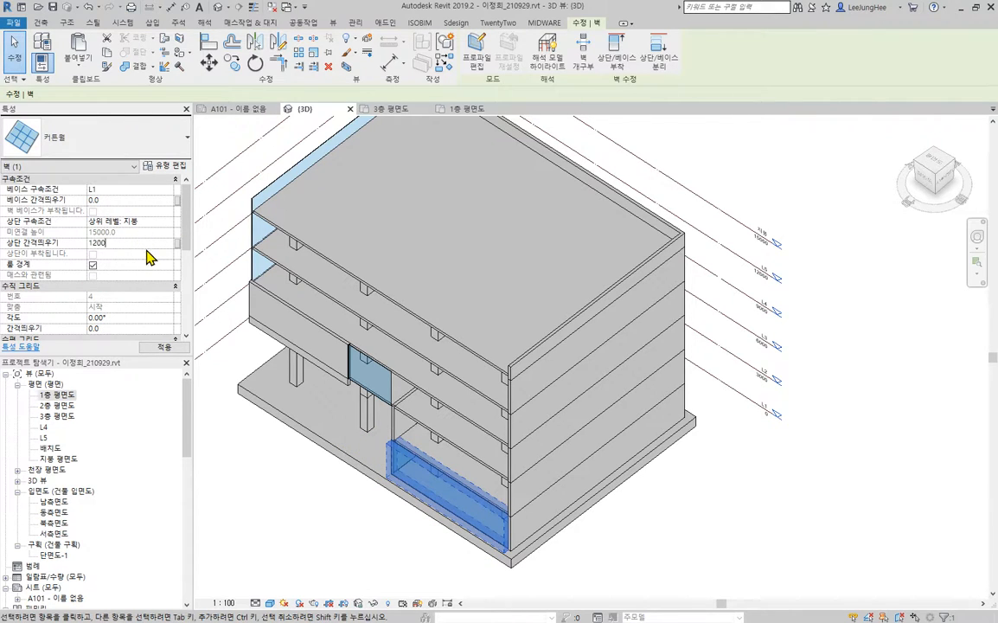
{"action": "left_click", "coordinate": [742, 550]}
{"action": "middle_click_drag", "start_coordinate": [761, 554], "coordinate": [800, 543]}
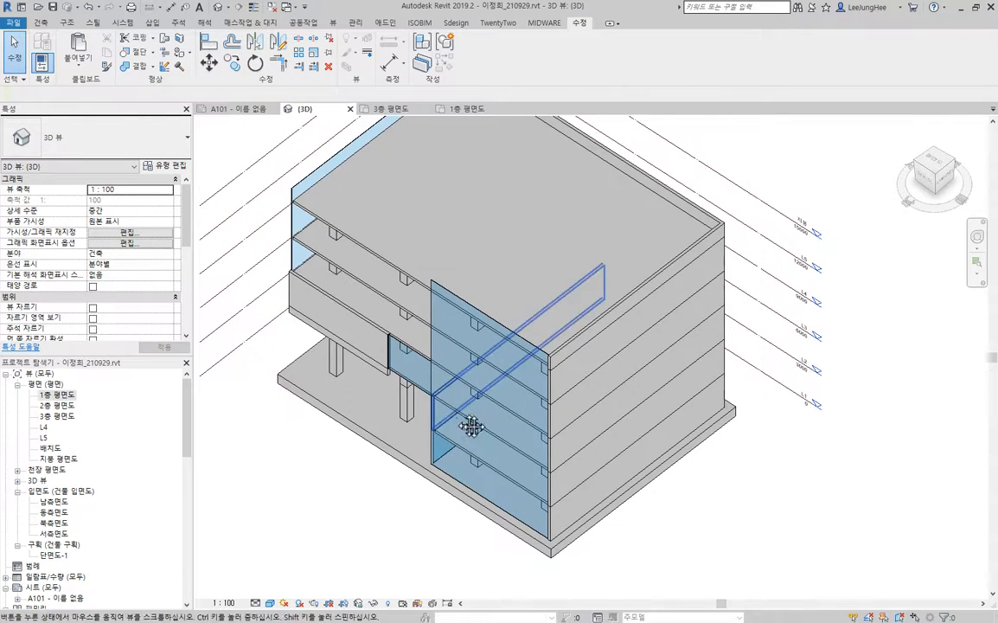
Extend the narrow L3 curtain wall up to 지붕 with a 1200 top offset, and lower its base below L3 with a negative base offset.
{"action": "scroll", "coordinate": [471, 425], "scroll_direction": "up", "scroll_amount": 2}
{"action": "left_click", "coordinate": [487, 397]}
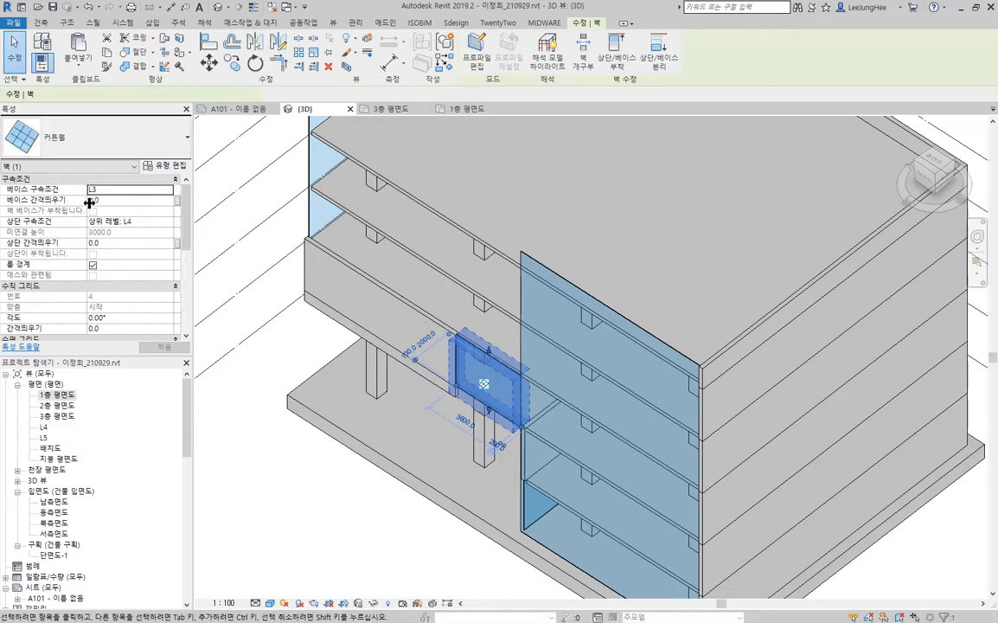
{"action": "left_click", "coordinate": [167, 221]}
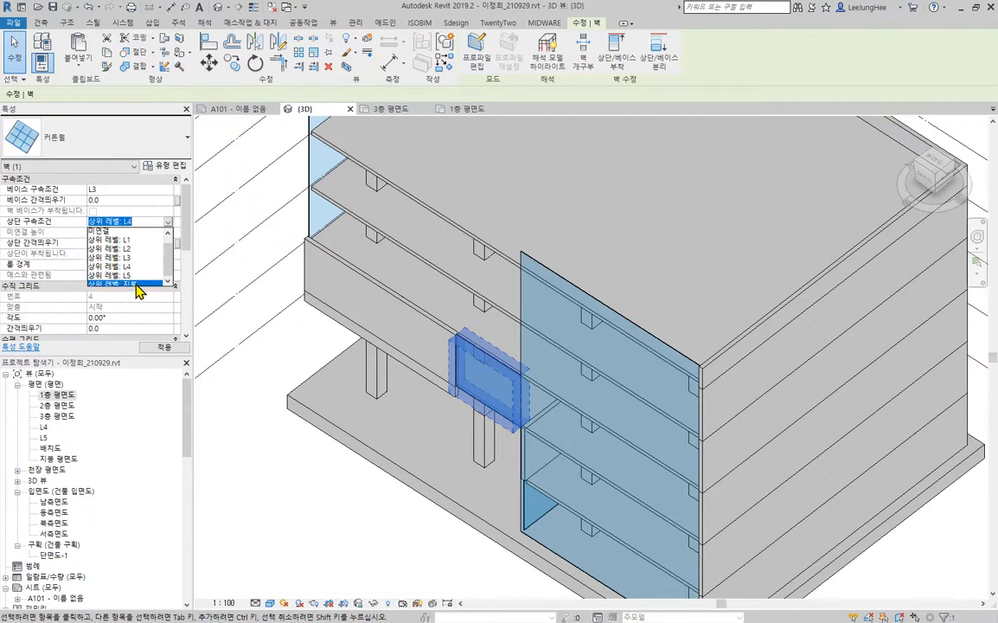
{"action": "left_click", "coordinate": [145, 281]}
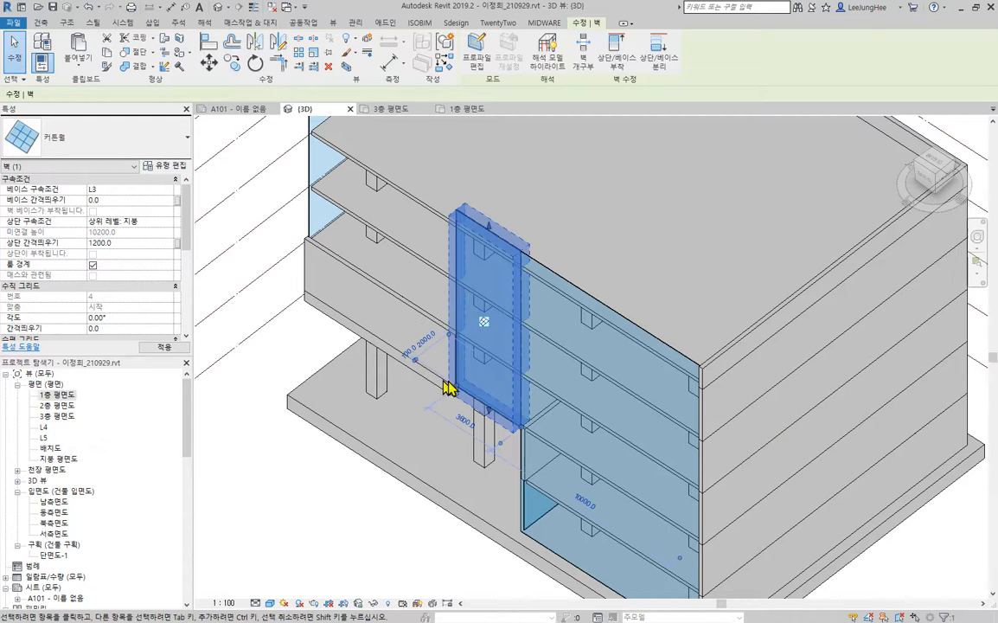
{"action": "left_click", "coordinate": [167, 202]}
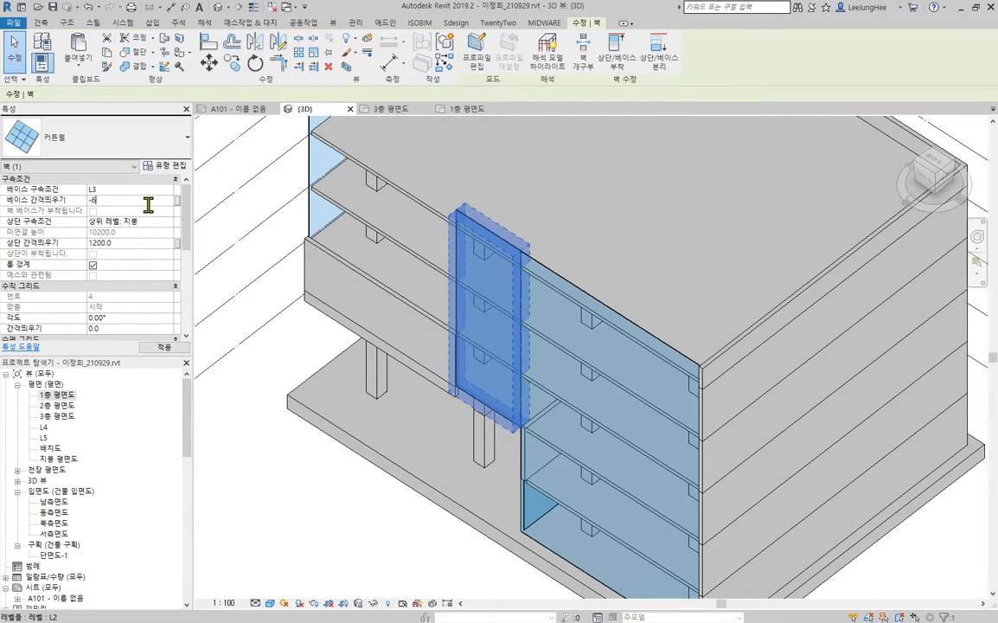
{"action": "left_click", "coordinate": [346, 579]}
Copy the L3 C200 wall on grid Y1 from the 3층 평면도 plan and paste it aligned to levels L4, L5 and 지붕.
{"action": "middle_click_drag", "start_coordinate": [535, 432], "coordinate": [506, 410]}
{"action": "middle_click_drag", "start_coordinate": [564, 451], "coordinate": [555, 401], "text": "shift"}
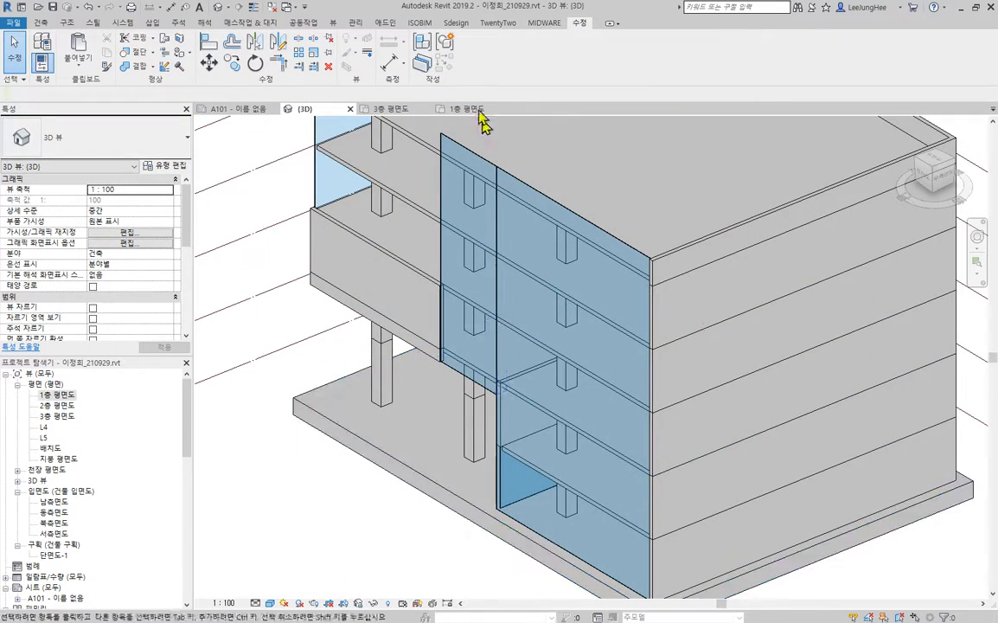
{"action": "middle_click_drag", "start_coordinate": [581, 495], "coordinate": [816, 348], "text": "shift"}
{"action": "middle_click_drag", "start_coordinate": [391, 375], "coordinate": [557, 338], "text": "shift"}
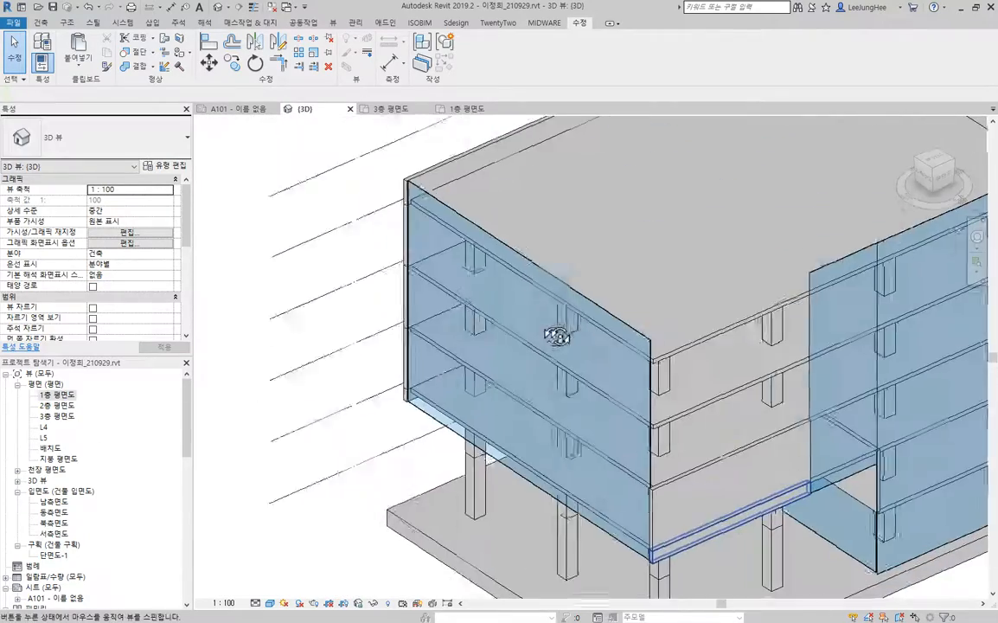
{"action": "middle_click_drag", "start_coordinate": [690, 399], "coordinate": [544, 337]}
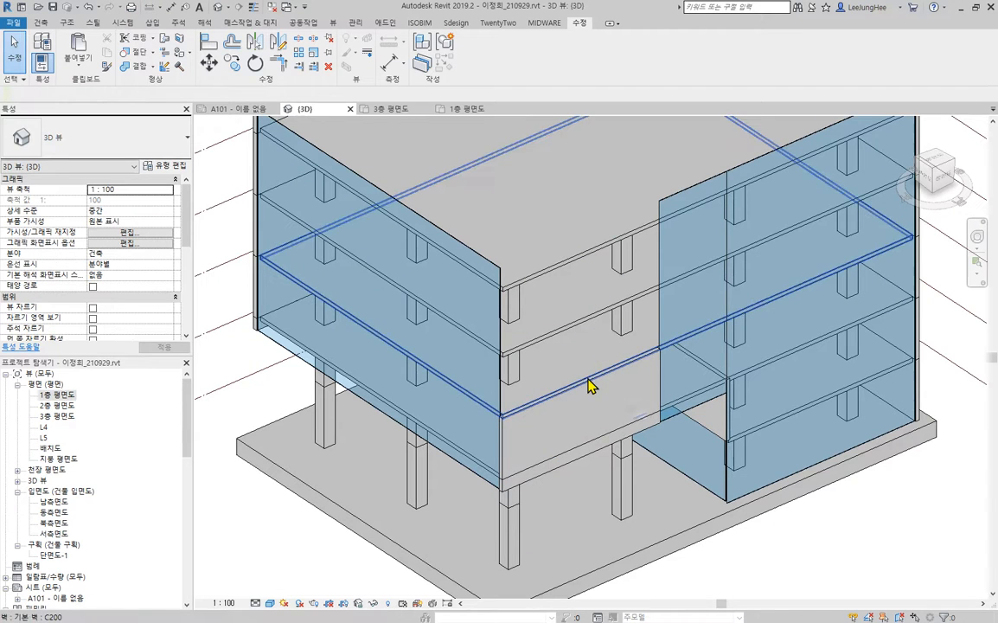
{"action": "left_click", "coordinate": [589, 386]}
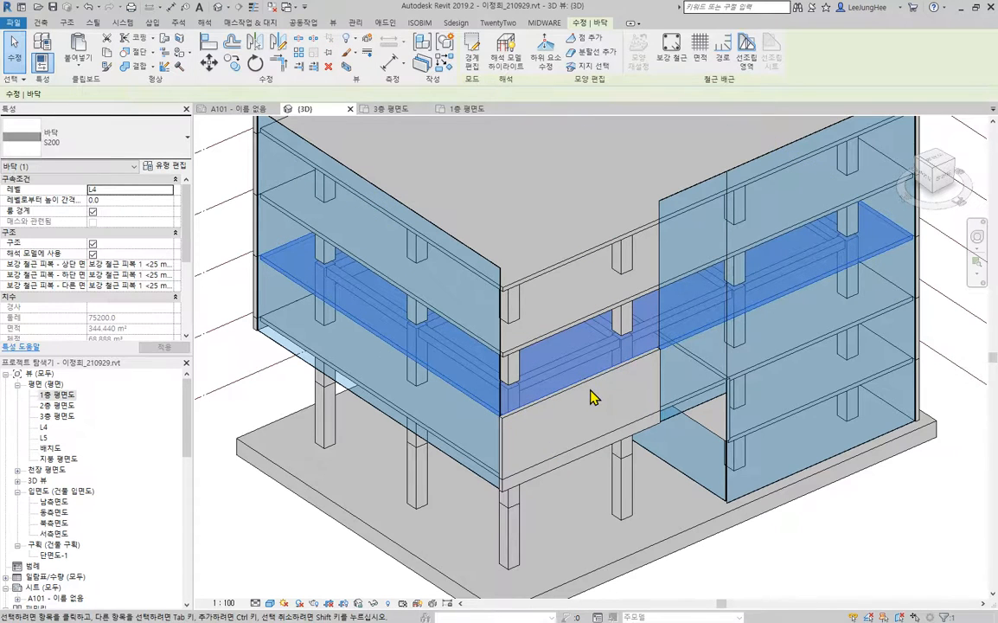
{"action": "left_click", "coordinate": [594, 396]}
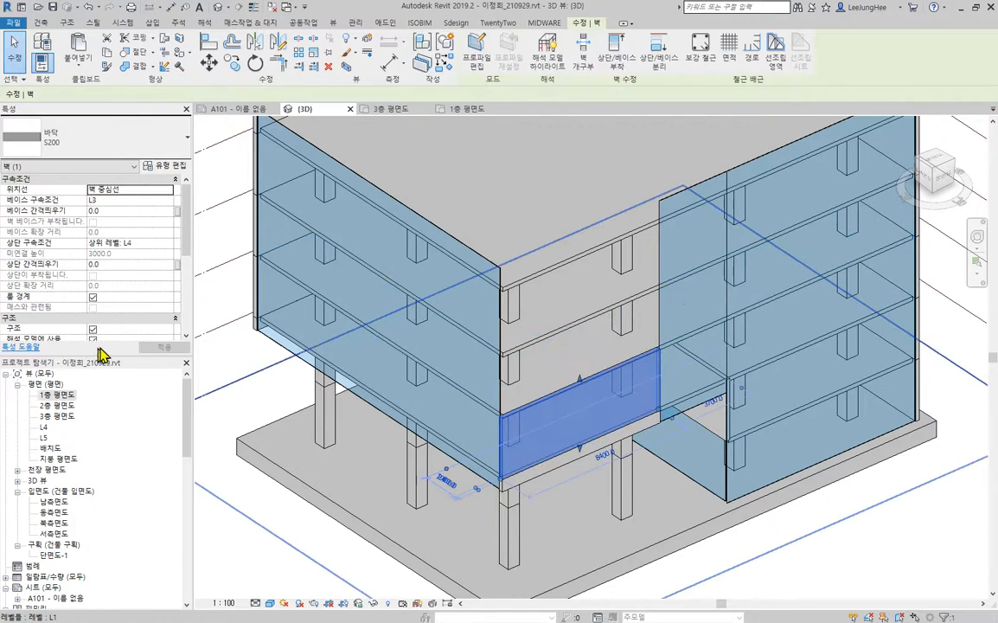
{"action": "double_click", "coordinate": [57, 416]}
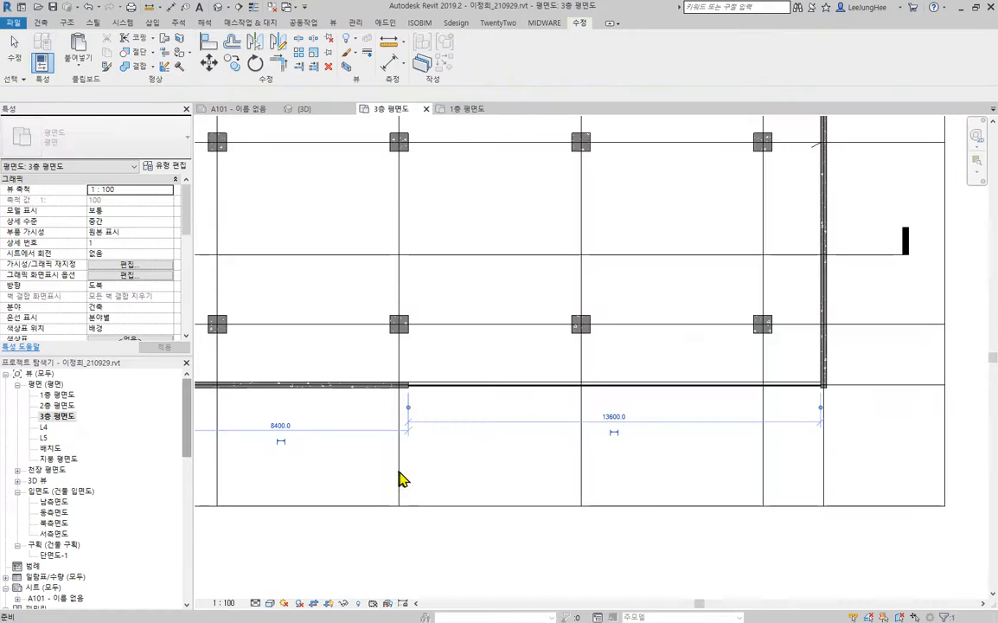
{"action": "scroll", "coordinate": [398, 474], "scroll_direction": "down", "scroll_amount": 2}
{"action": "middle_click_drag", "start_coordinate": [418, 481], "coordinate": [505, 507]}
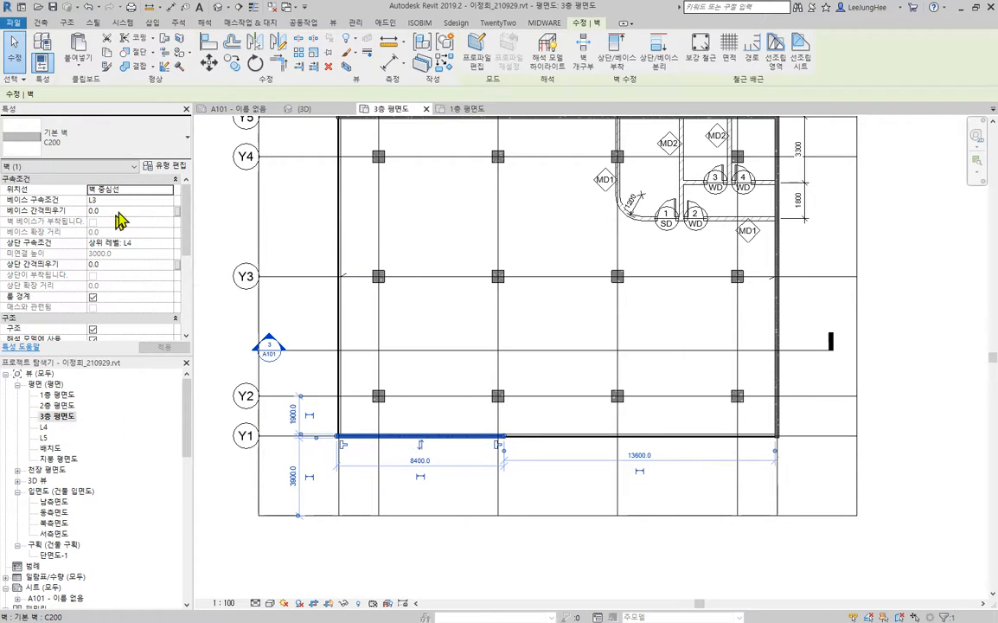
{"action": "left_click", "coordinate": [82, 69]}
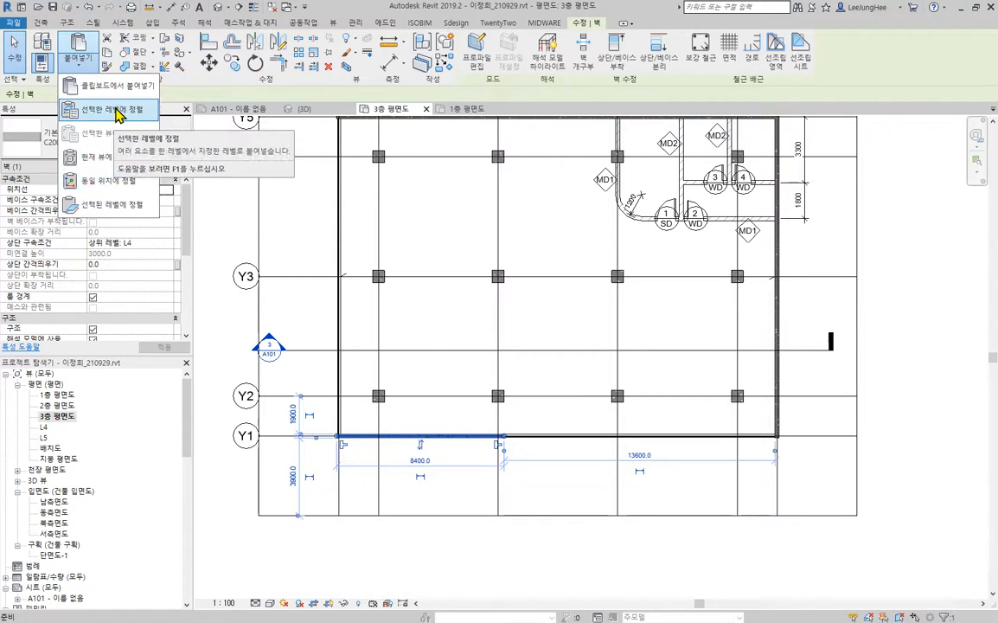
{"action": "left_click", "coordinate": [118, 115]}
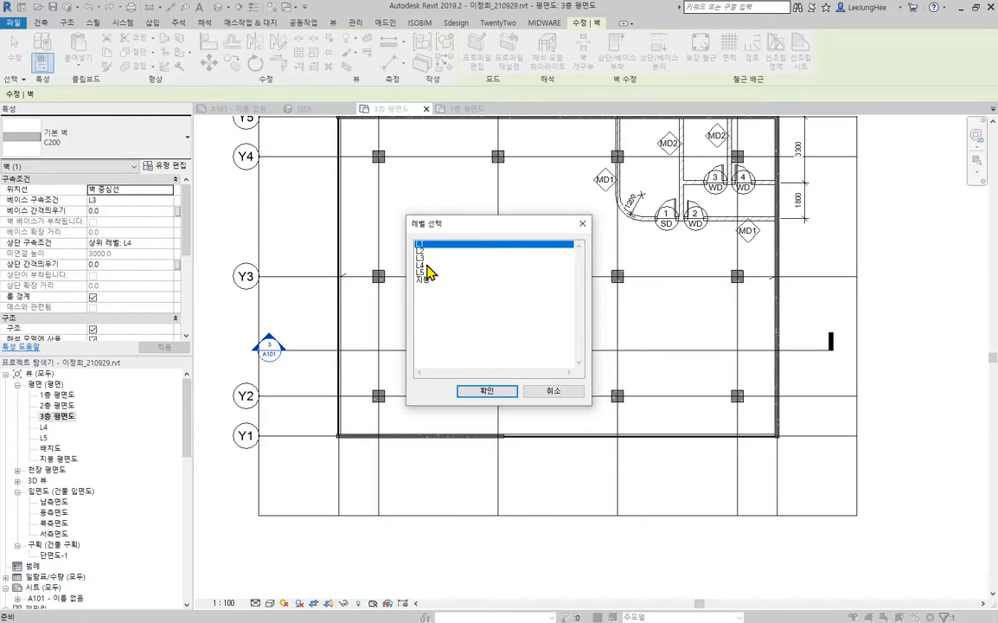
{"action": "left_click", "coordinate": [428, 266]}
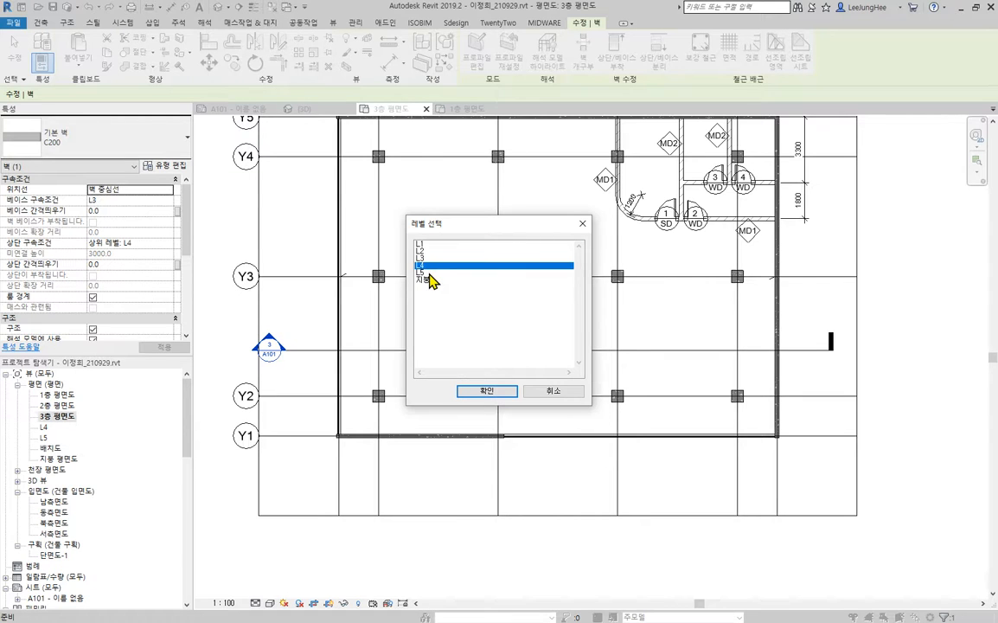
{"action": "left_click", "coordinate": [482, 392]}
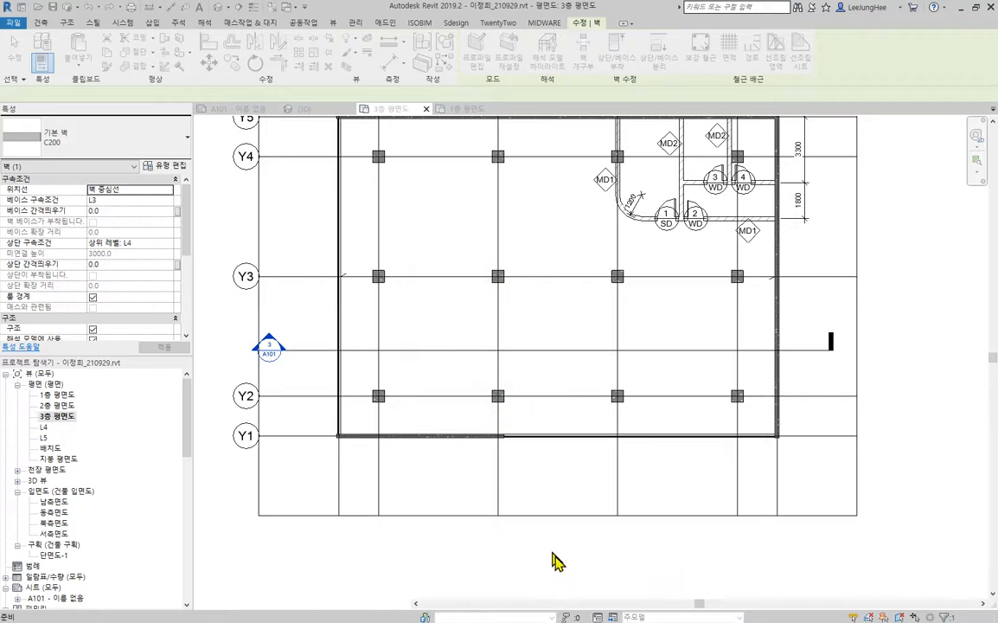
In the 3D view, constrain the roof-level copy of the Y1 wall to 지붕 at the top with a 1200 top offset.
{"action": "left_click", "coordinate": [220, 7]}
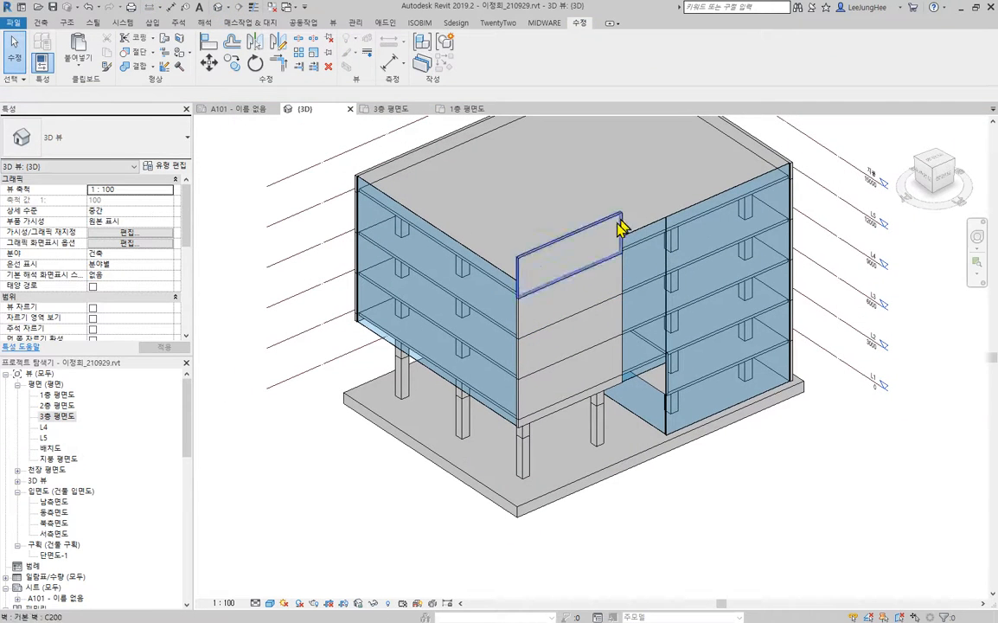
{"action": "left_click", "coordinate": [582, 239]}
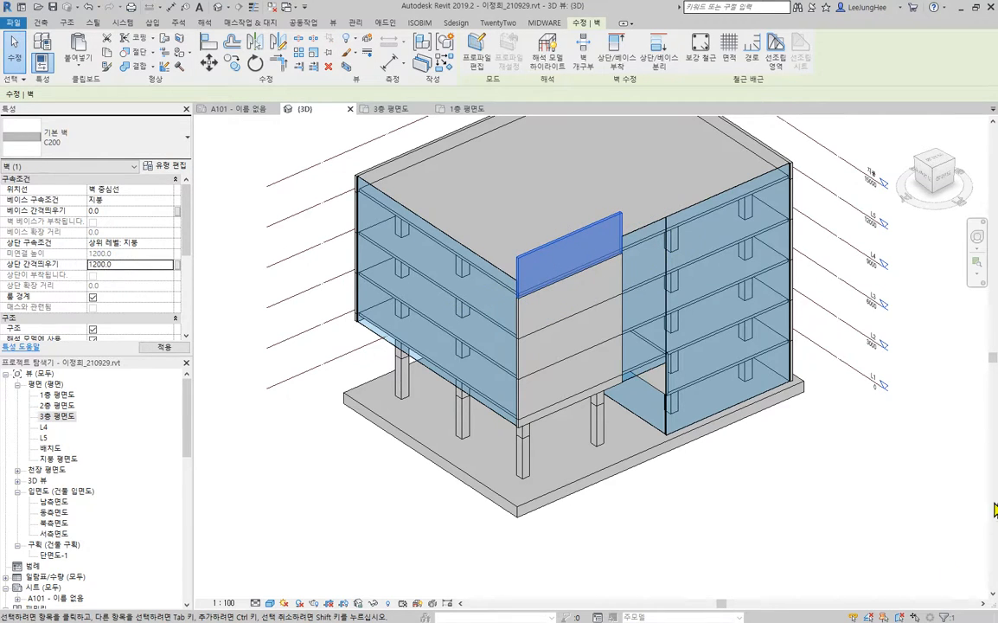
Delete the L2-to-L3 C200 wall directly above the L1 curtain wall that faces the open column area at the rear of the building.
{"action": "left_click", "coordinate": [709, 518]}
{"action": "scroll", "coordinate": [809, 518], "scroll_direction": "down", "scroll_amount": 1}
{"action": "middle_click_drag", "start_coordinate": [808, 518], "coordinate": [703, 497]}
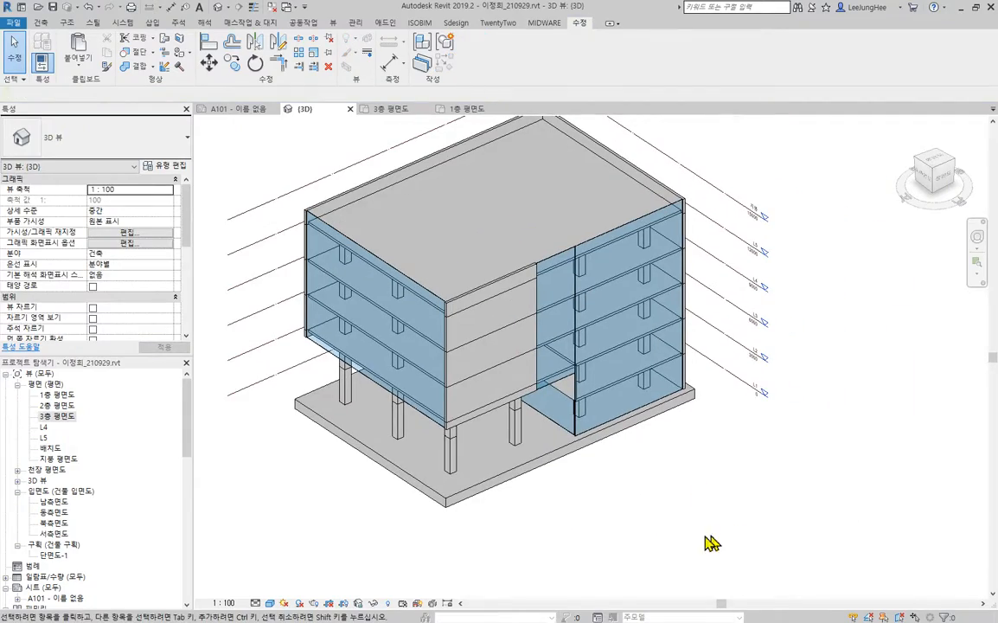
{"action": "middle_click_drag", "start_coordinate": [711, 542], "coordinate": [971, 437], "text": "shift"}
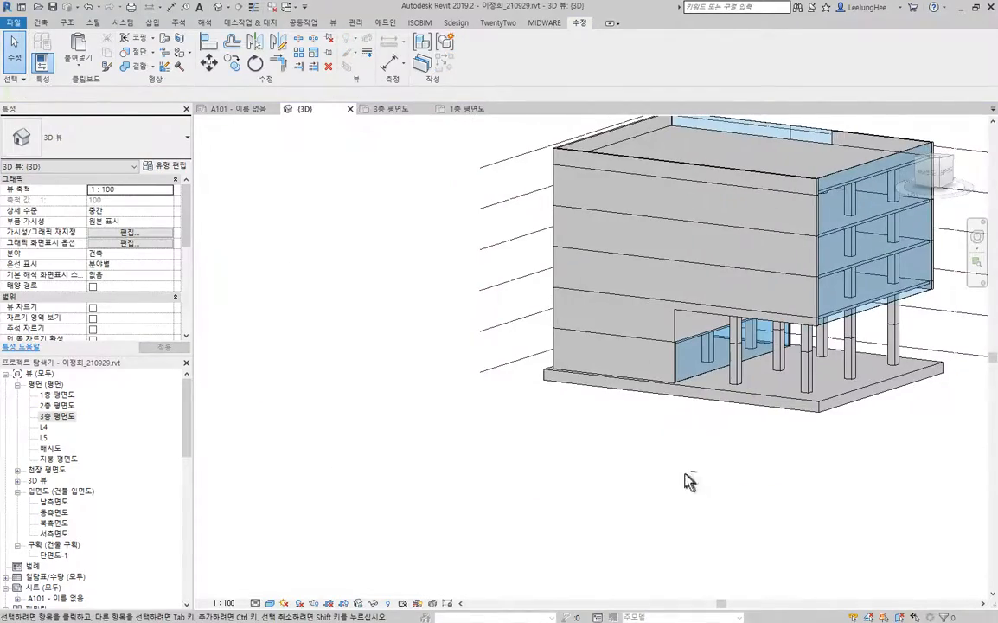
{"action": "middle_click_drag", "start_coordinate": [689, 482], "coordinate": [694, 363], "text": "shift"}
{"action": "scroll", "coordinate": [676, 323], "scroll_direction": "up", "scroll_amount": 3}
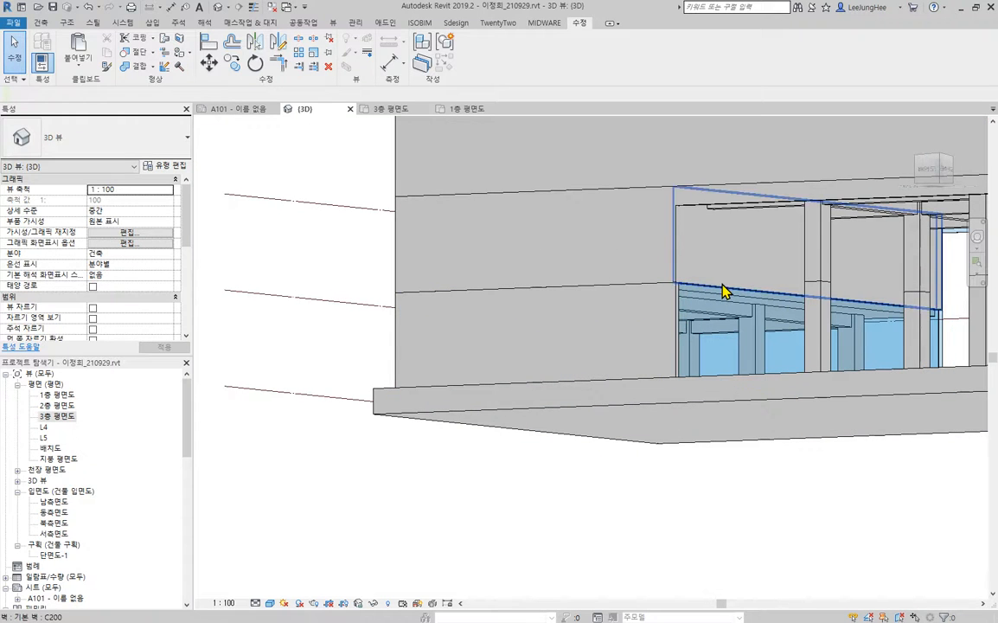
{"action": "left_click", "coordinate": [739, 282]}
{"action": "middle_click_drag", "start_coordinate": [739, 283], "coordinate": [768, 336], "text": "shift"}
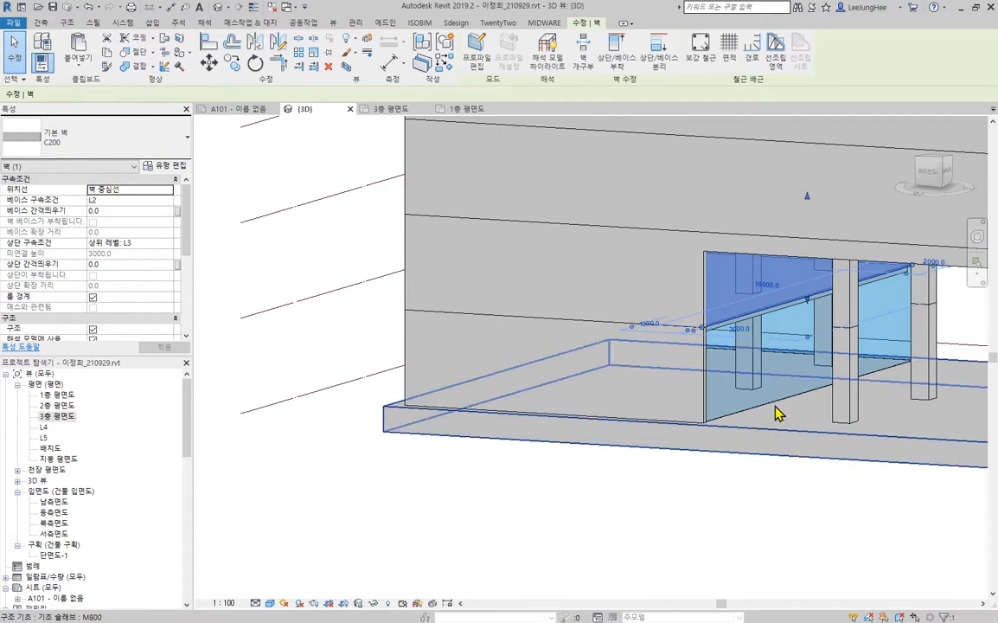
{"action": "scroll", "coordinate": [758, 286], "scroll_direction": "up", "scroll_amount": 4}
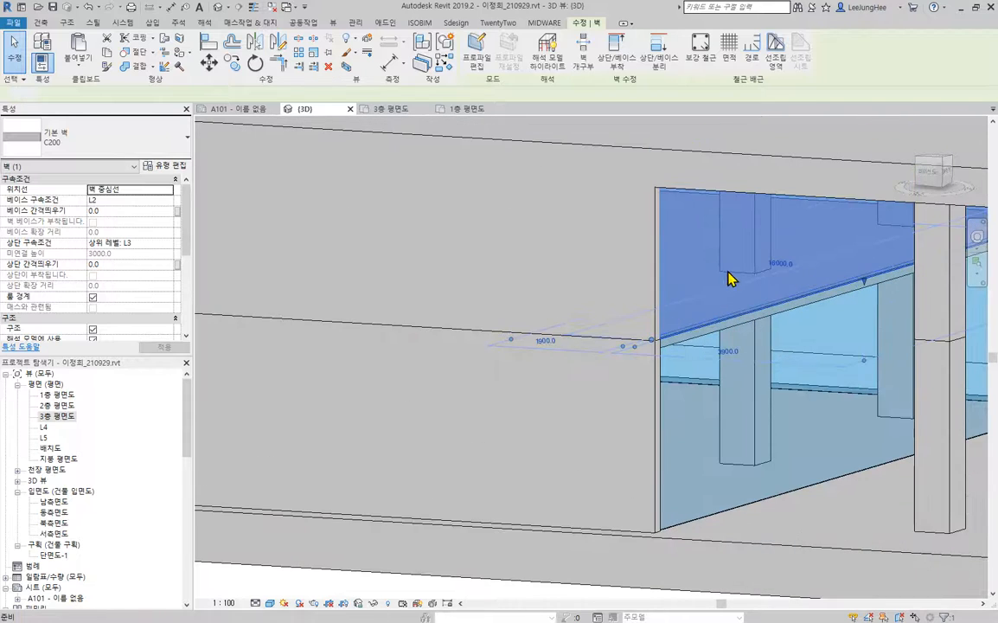
{"action": "key", "text": "Escape"}
Constrain the top of the L1 curtain wall beside the open column area to L3 with a top offset of -600.
{"action": "left_click", "coordinate": [733, 324]}
{"action": "middle_click_drag", "start_coordinate": [758, 334], "coordinate": [683, 397], "text": "shift"}
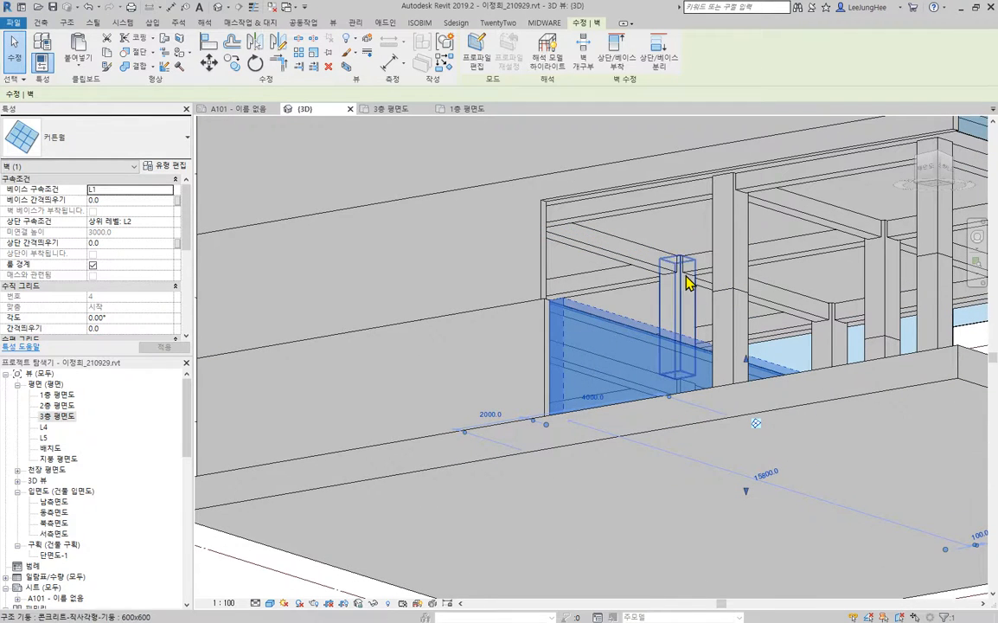
{"action": "left_click", "coordinate": [168, 222]}
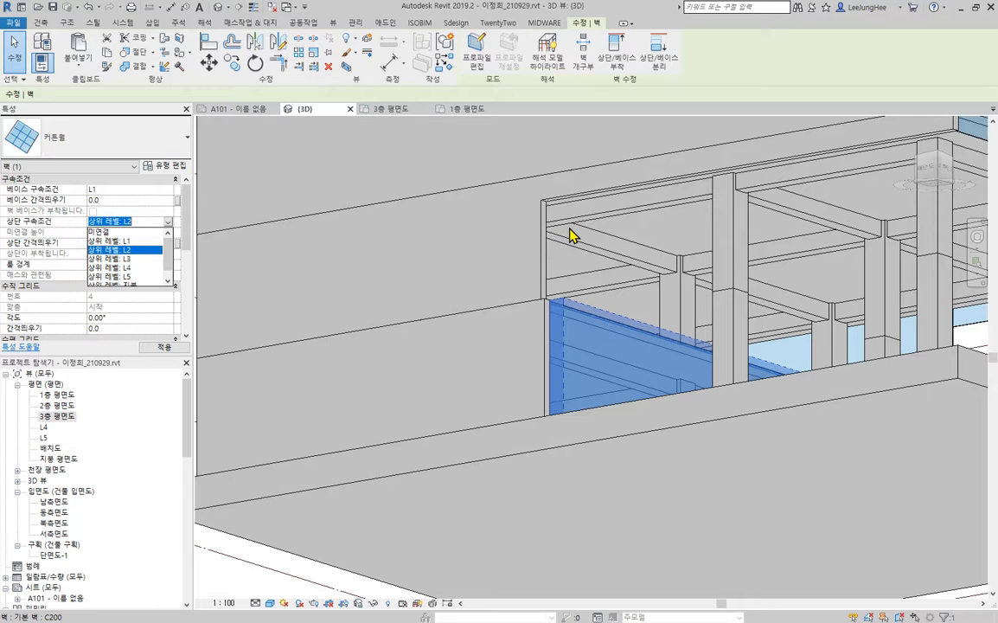
{"action": "left_click", "coordinate": [650, 223]}
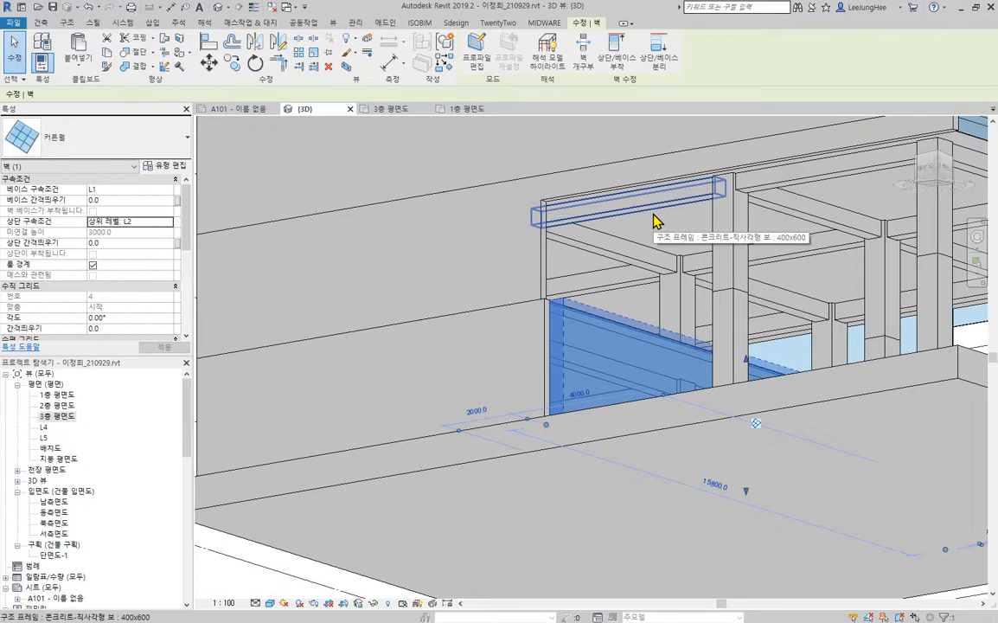
{"action": "left_click", "coordinate": [168, 221]}
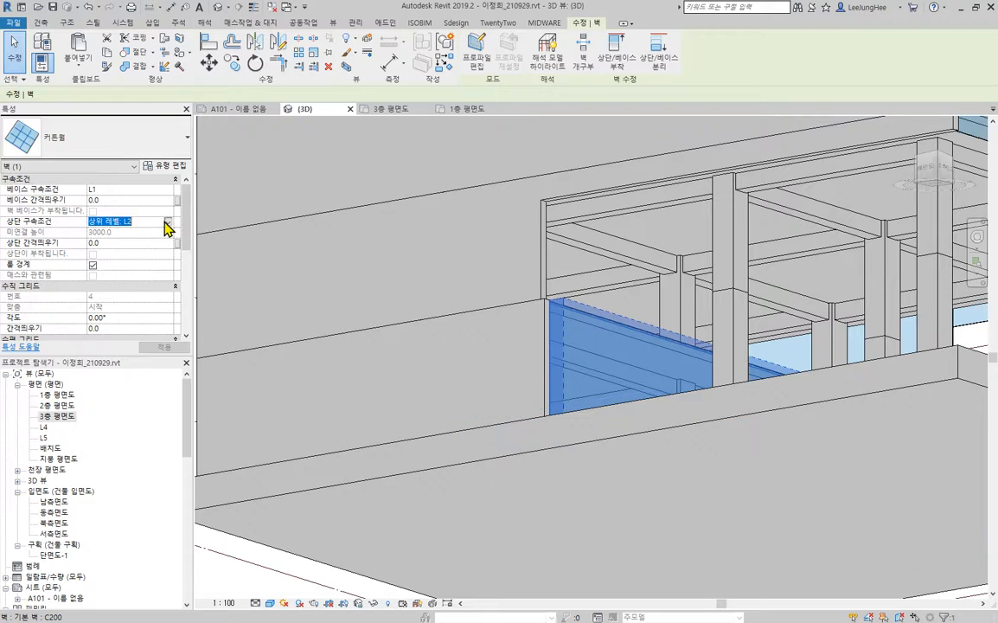
{"action": "left_click", "coordinate": [168, 223]}
{"action": "left_click", "coordinate": [128, 259]}
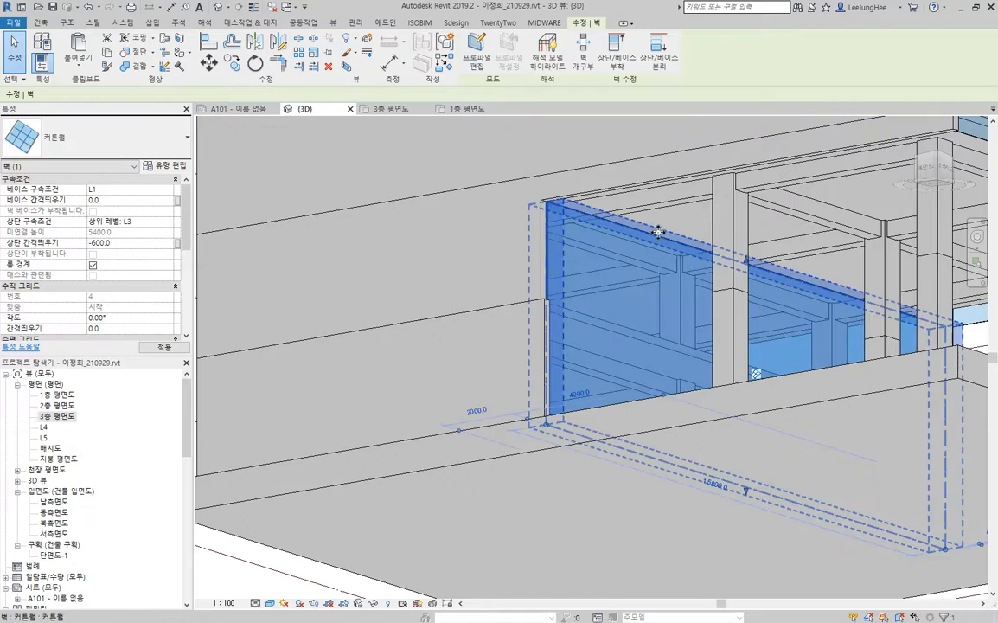
{"action": "scroll", "coordinate": [686, 218], "scroll_direction": "up", "scroll_amount": 3}
{"action": "key", "text": "Escape"}
{"action": "middle_click_drag", "start_coordinate": [717, 223], "coordinate": [721, 255], "text": "shift"}
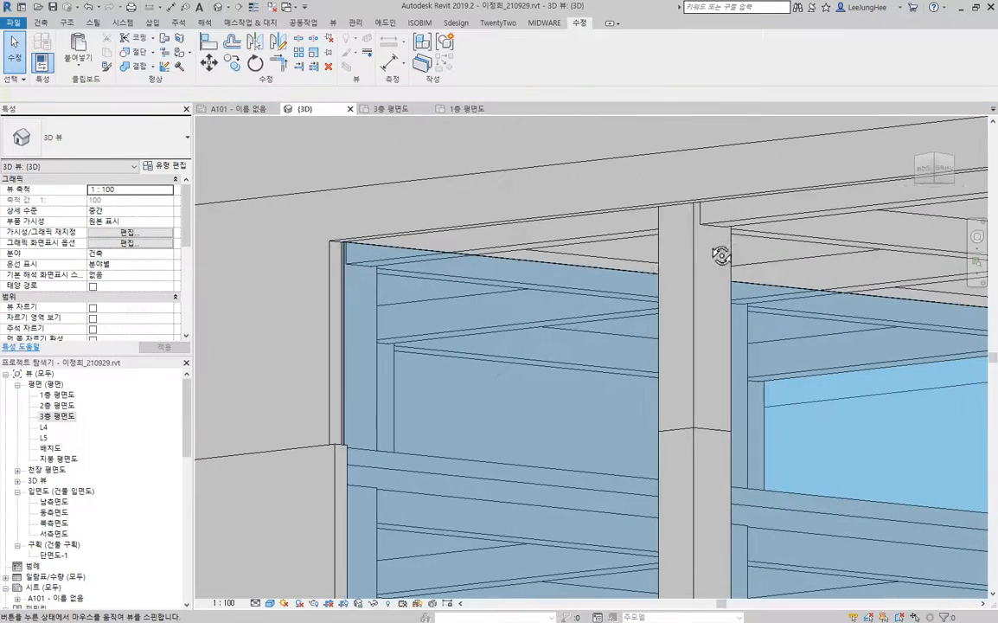
Examine how the raised curtain wall meets the beams, the columns and the ends of the neighbouring C200 walls.
{"action": "scroll", "coordinate": [597, 261], "scroll_direction": "down", "scroll_amount": 4}
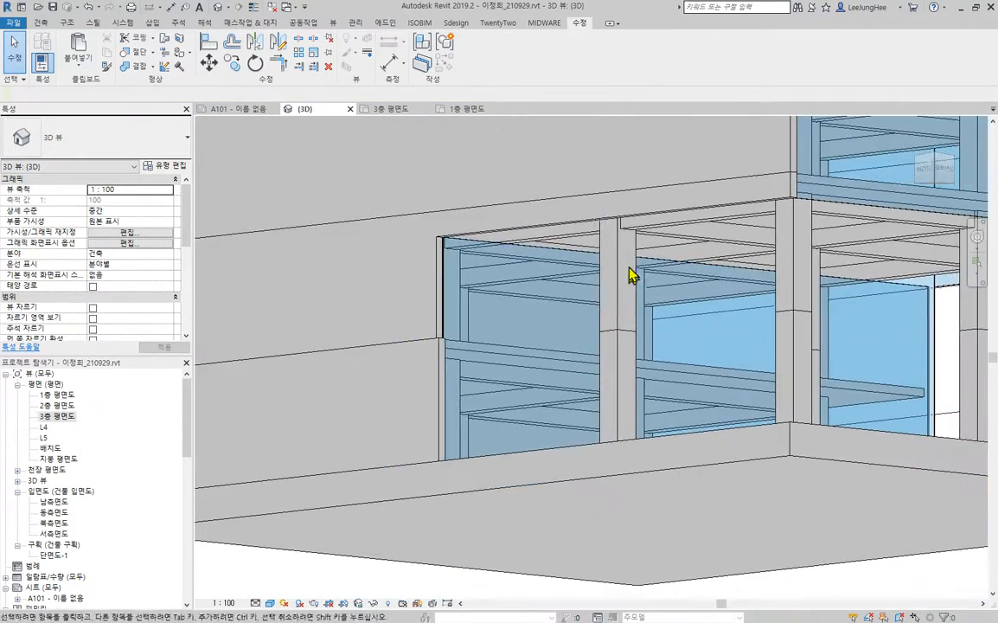
{"action": "middle_click_drag", "start_coordinate": [569, 290], "coordinate": [641, 297], "text": "shift"}
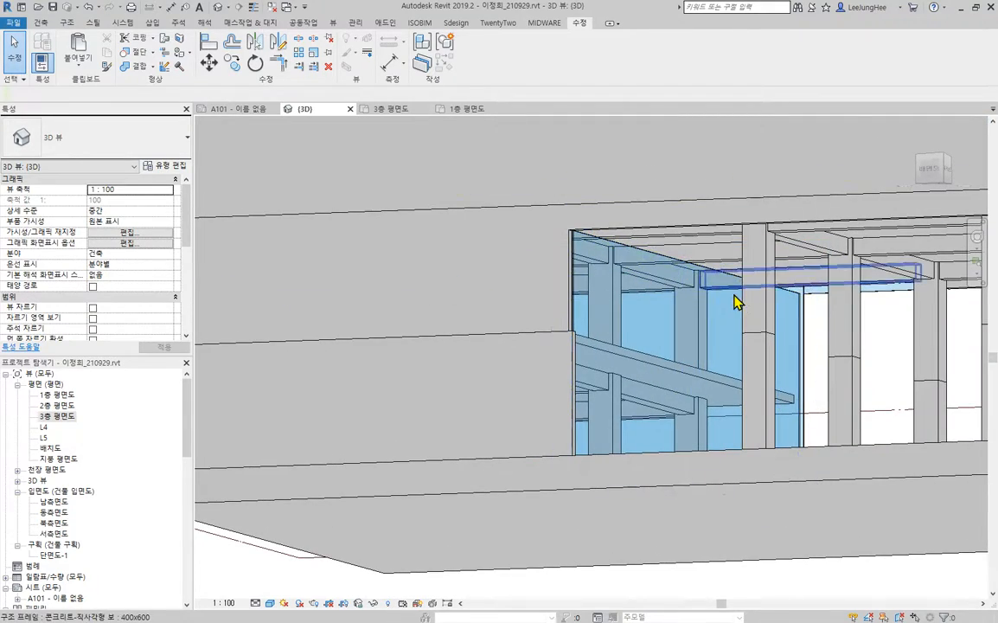
{"action": "middle_click_drag", "start_coordinate": [735, 301], "coordinate": [778, 326], "text": "shift"}
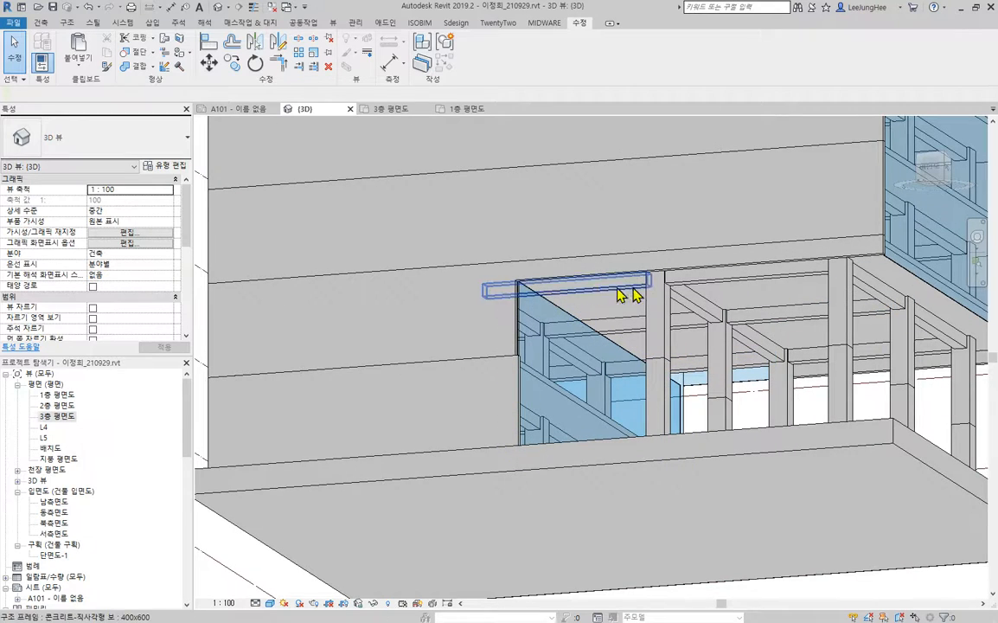
{"action": "scroll", "coordinate": [602, 282], "scroll_direction": "down", "scroll_amount": 2}
{"action": "middle_click_drag", "start_coordinate": [680, 283], "coordinate": [526, 338]}
{"action": "scroll", "coordinate": [472, 391], "scroll_direction": "up", "scroll_amount": 3}
{"action": "middle_click_drag", "start_coordinate": [472, 391], "coordinate": [470, 448], "text": "shift"}
{"action": "scroll", "coordinate": [508, 468], "scroll_direction": "up", "scroll_amount": 8}
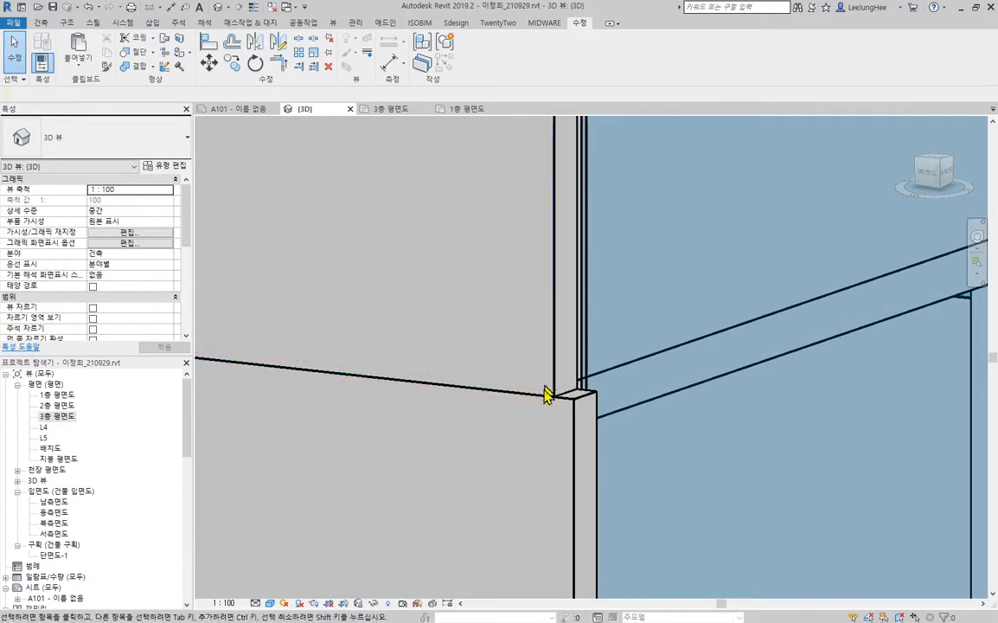
Disallow the join at the end of the rear L2 C200 wall where it meets the raised curtain wall.
{"action": "scroll", "coordinate": [544, 396], "scroll_direction": "down", "scroll_amount": 6}
{"action": "middle_click_drag", "start_coordinate": [518, 407], "coordinate": [780, 435], "text": "shift"}
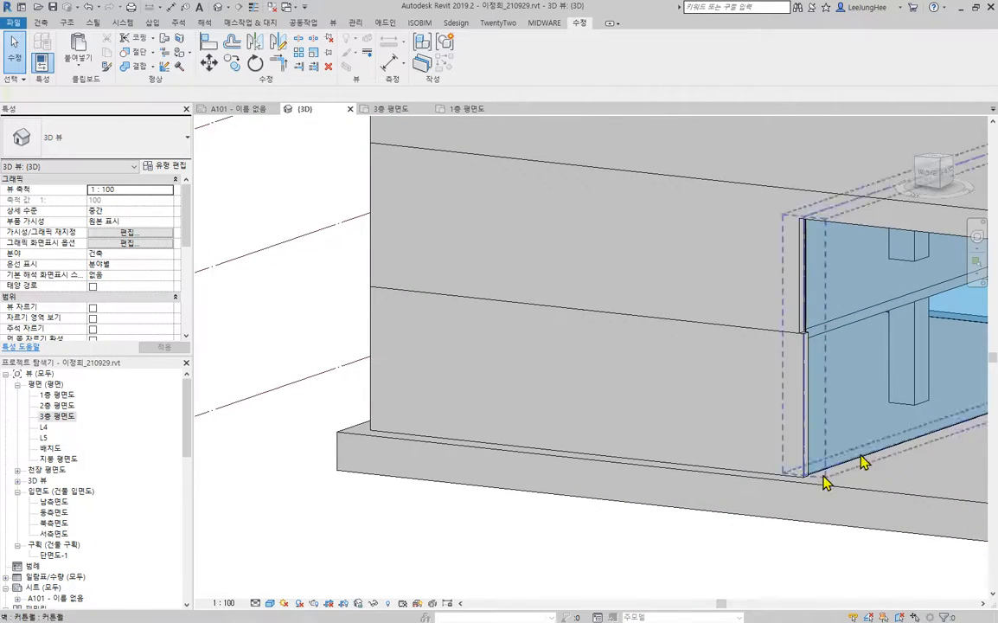
{"action": "middle_click_drag", "start_coordinate": [589, 223], "coordinate": [581, 346], "text": "shift"}
{"action": "scroll", "coordinate": [628, 349], "scroll_direction": "up", "scroll_amount": 3}
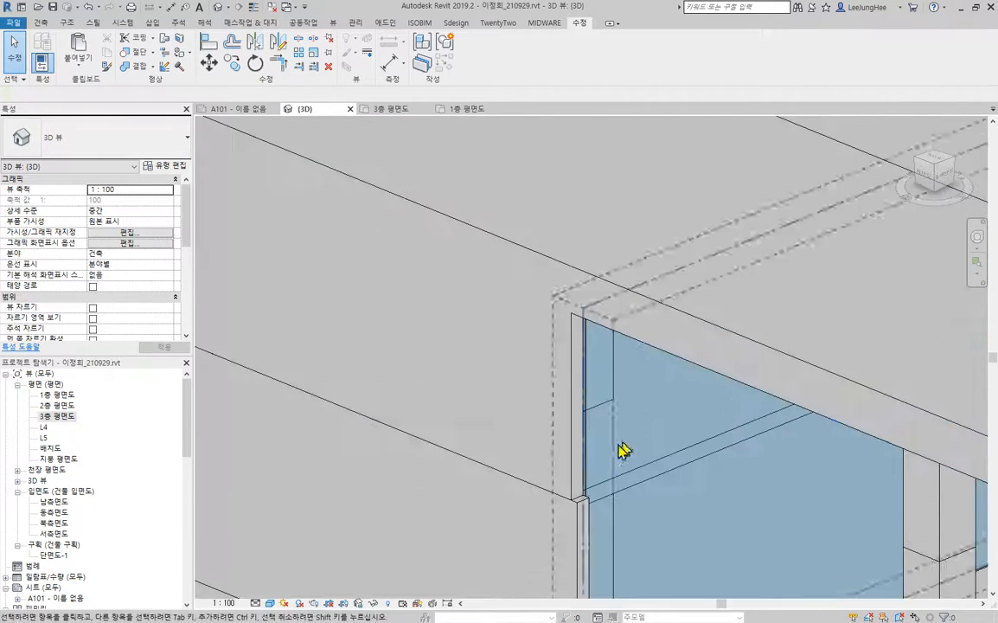
{"action": "left_click", "coordinate": [577, 473]}
{"action": "middle_click_drag", "start_coordinate": [508, 474], "coordinate": [522, 571], "text": "shift"}
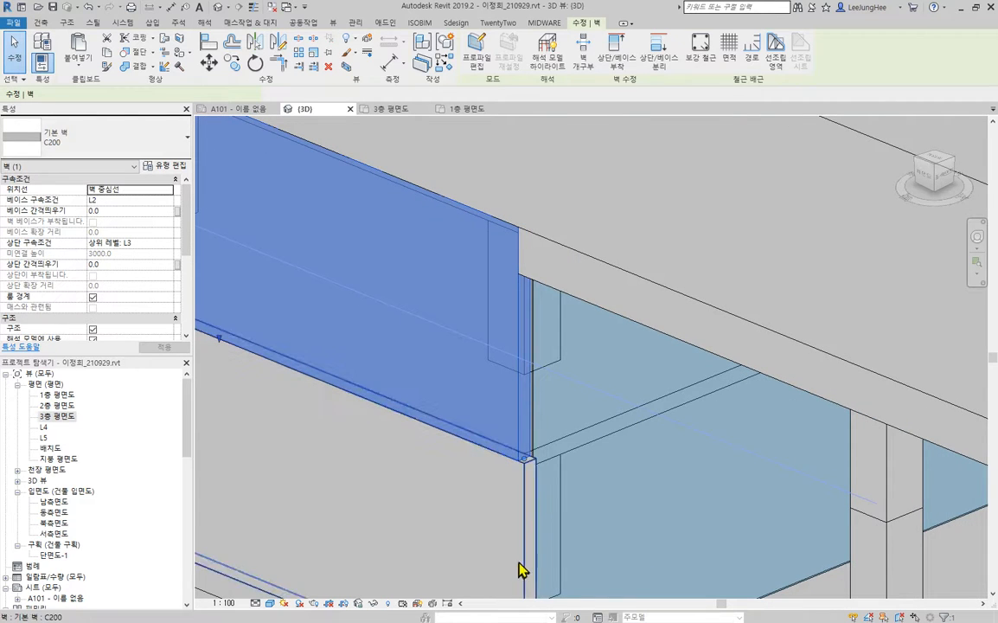
{"action": "right_click", "coordinate": [524, 461]}
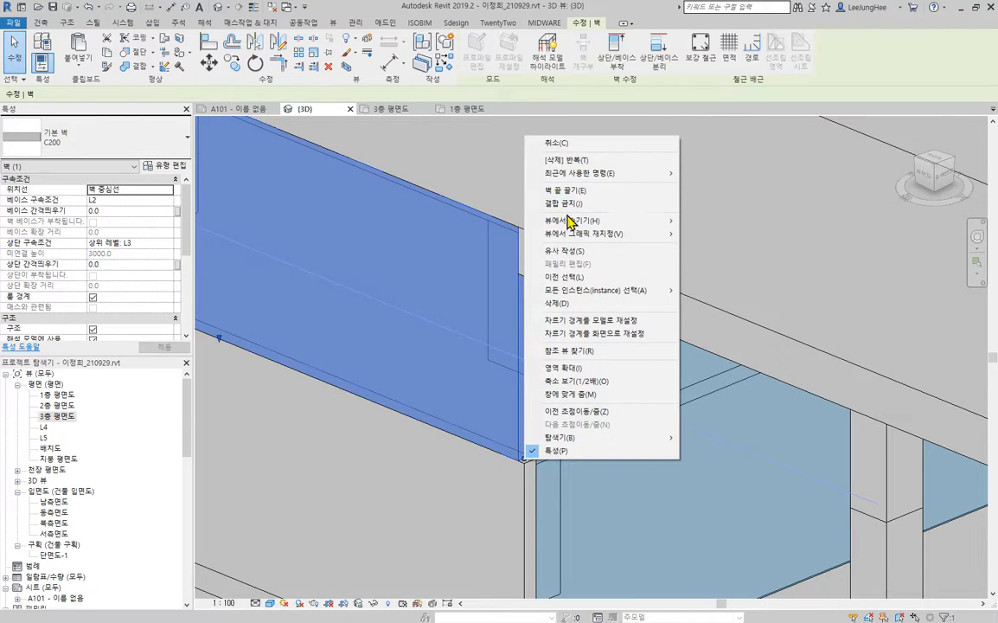
{"action": "left_click", "coordinate": [568, 205]}
Extend the rear L2 C200 wall to the end face of the L1 wall below it with Trim/Extend Single Element.
{"action": "middle_click_drag", "start_coordinate": [687, 333], "coordinate": [698, 296]}
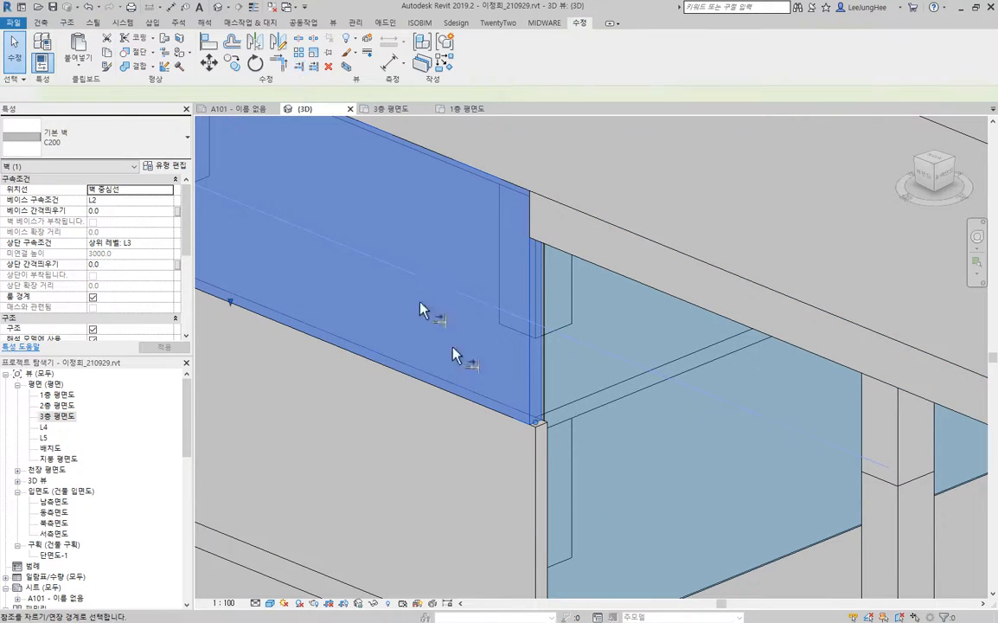
{"action": "key", "text": "Escape"}
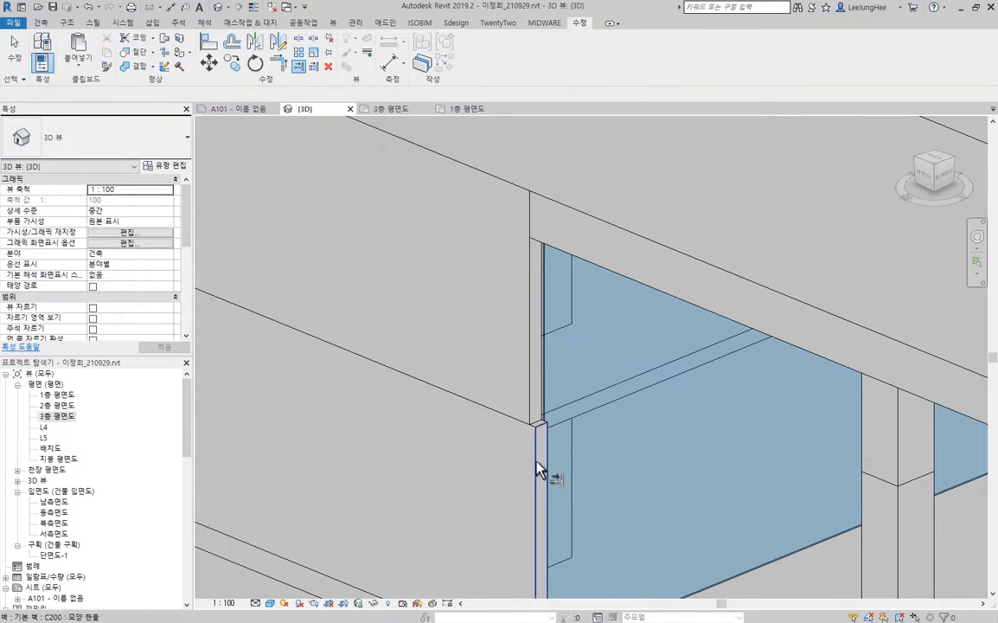
{"action": "left_click", "coordinate": [542, 403]}
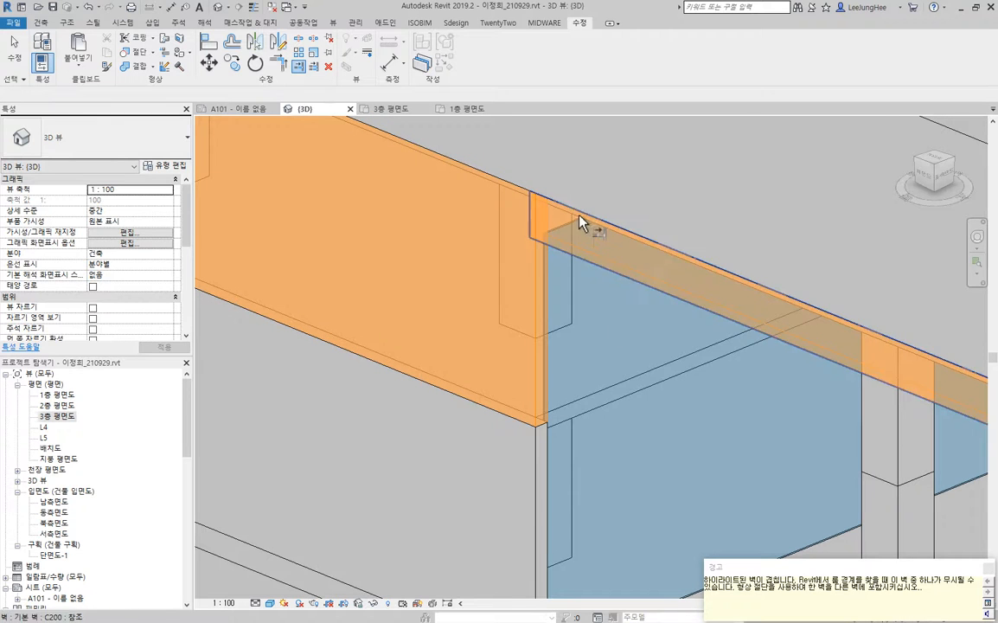
{"action": "key", "text": "Escape"}
{"action": "key", "text": "Escape"}
Trim the narrow C200 wall strip with the -600 base offset below L3 back to the end of the L2 wall.
{"action": "left_click", "coordinate": [583, 270]}
{"action": "scroll", "coordinate": [570, 286], "scroll_direction": "up", "scroll_amount": 5}
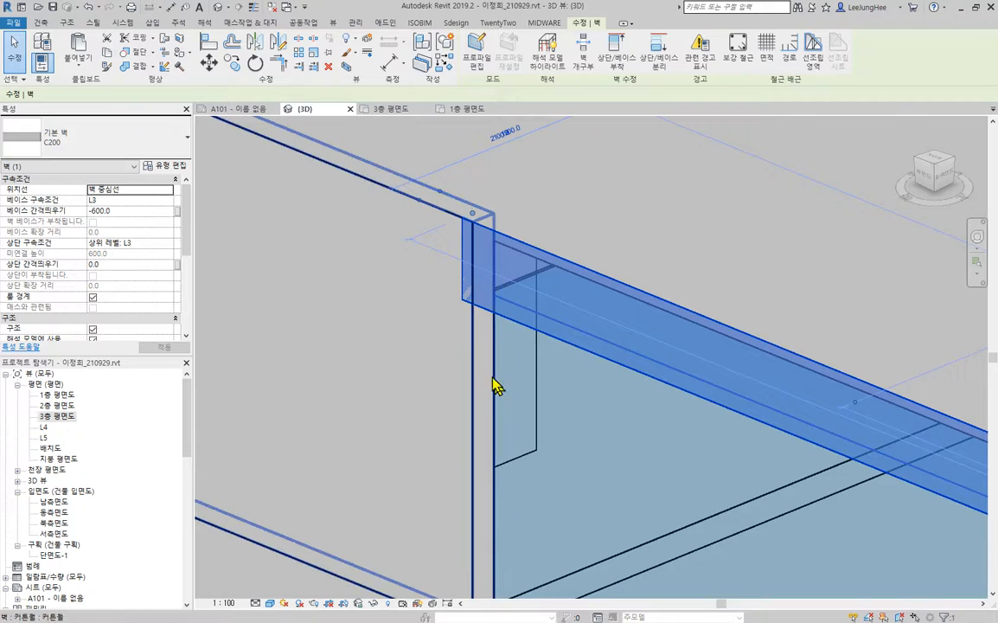
{"action": "left_click", "coordinate": [303, 66]}
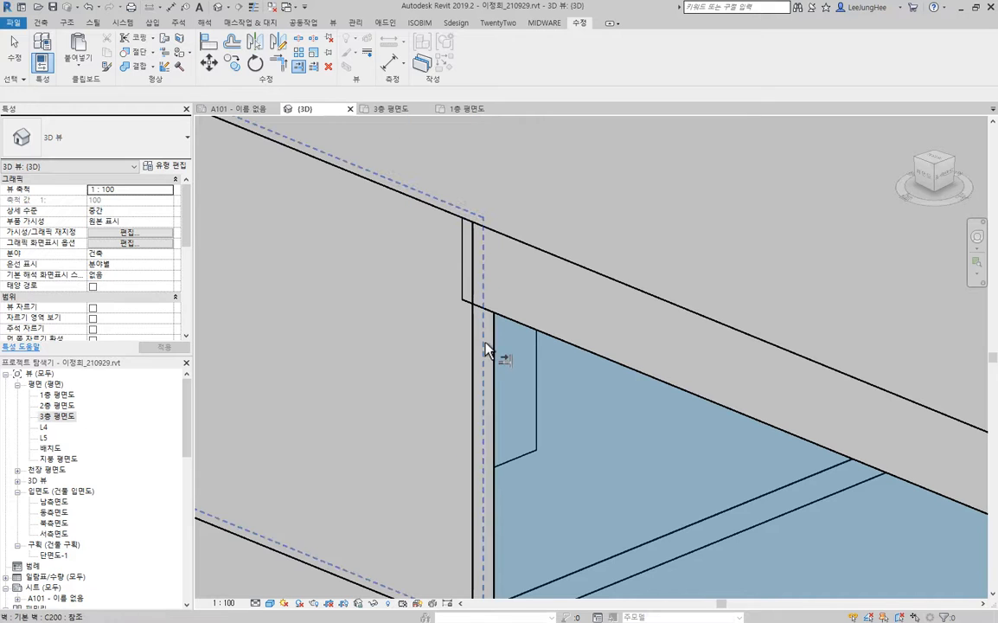
{"action": "left_click", "coordinate": [486, 346]}
{"action": "left_click", "coordinate": [529, 328]}
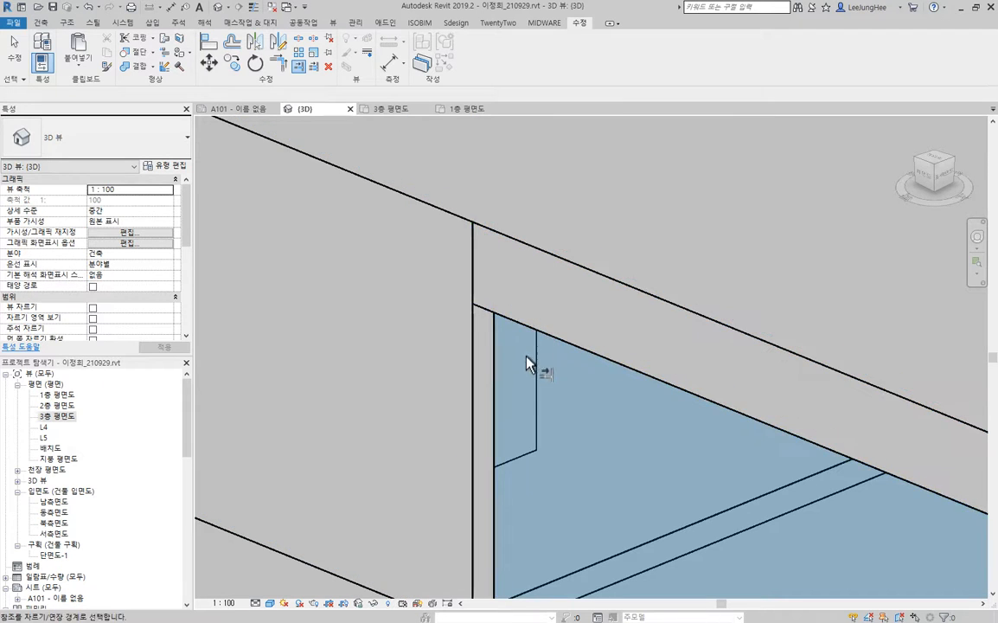
{"action": "scroll", "coordinate": [529, 364], "scroll_direction": "down", "scroll_amount": 4}
{"action": "key", "text": "Escape"}
{"action": "scroll", "coordinate": [548, 346], "scroll_direction": "down", "scroll_amount": 1}
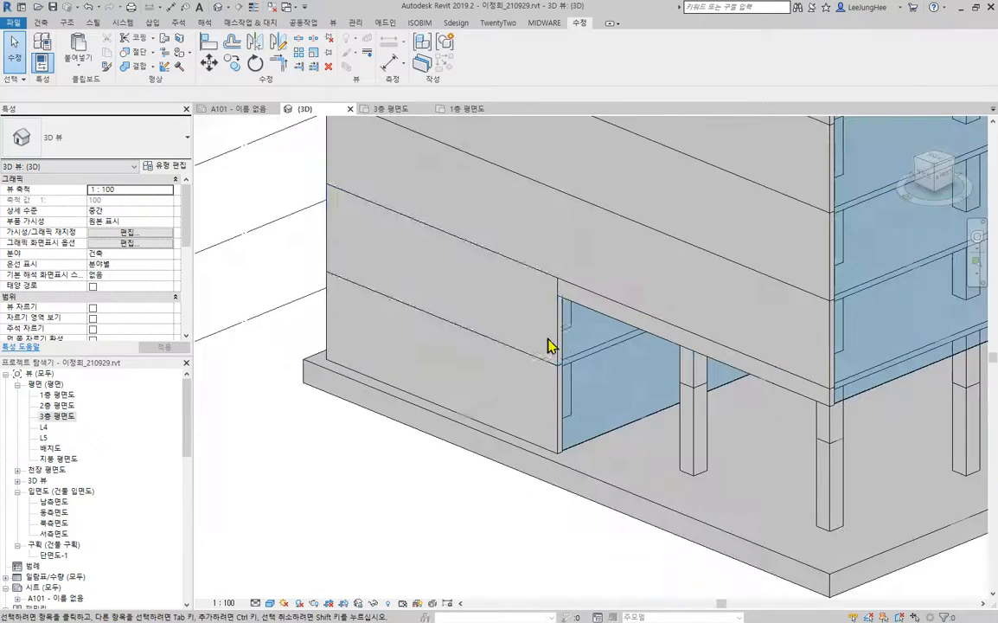
Examine the building's walls, curtain walls and parapet from the rear and the front in the 3D view.
{"action": "middle_click_drag", "start_coordinate": [453, 446], "coordinate": [519, 359], "text": "shift"}
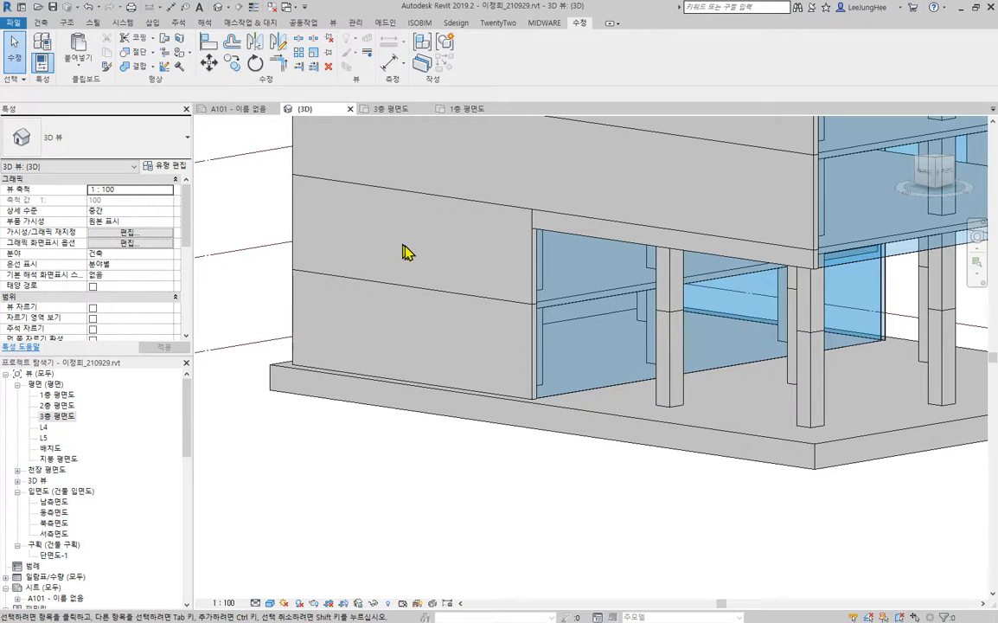
{"action": "scroll", "coordinate": [405, 251], "scroll_direction": "down", "scroll_amount": 2}
{"action": "middle_click_drag", "start_coordinate": [683, 373], "coordinate": [546, 436]}
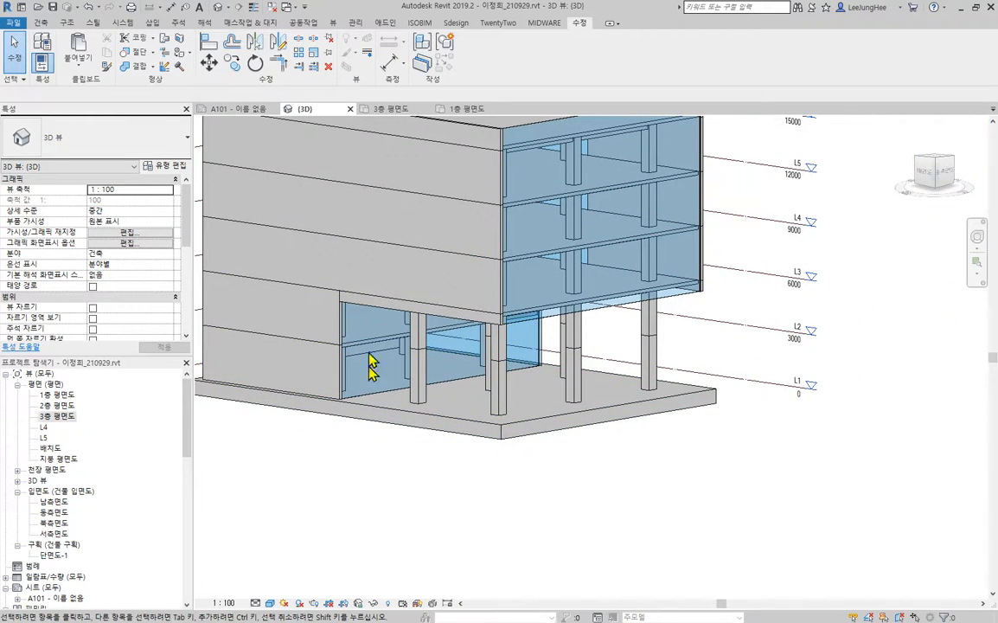
{"action": "middle_click_drag", "start_coordinate": [494, 185], "coordinate": [634, 284]}
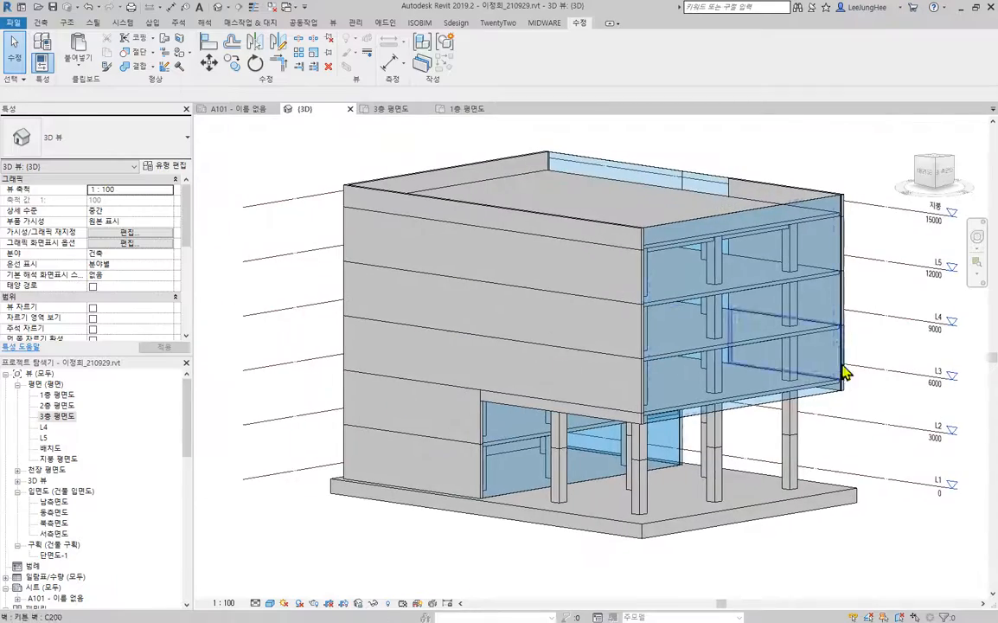
{"action": "middle_click_drag", "start_coordinate": [884, 378], "coordinate": [558, 517], "text": "shift"}
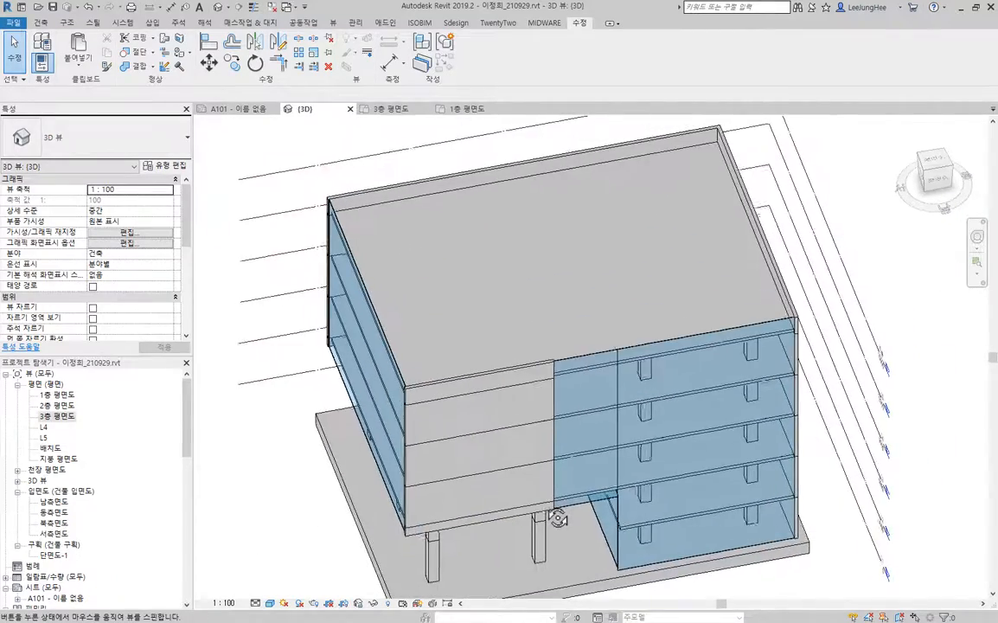
{"action": "middle_click_drag", "start_coordinate": [716, 450], "coordinate": [498, 220]}
{"action": "middle_click_drag", "start_coordinate": [557, 462], "coordinate": [626, 473]}
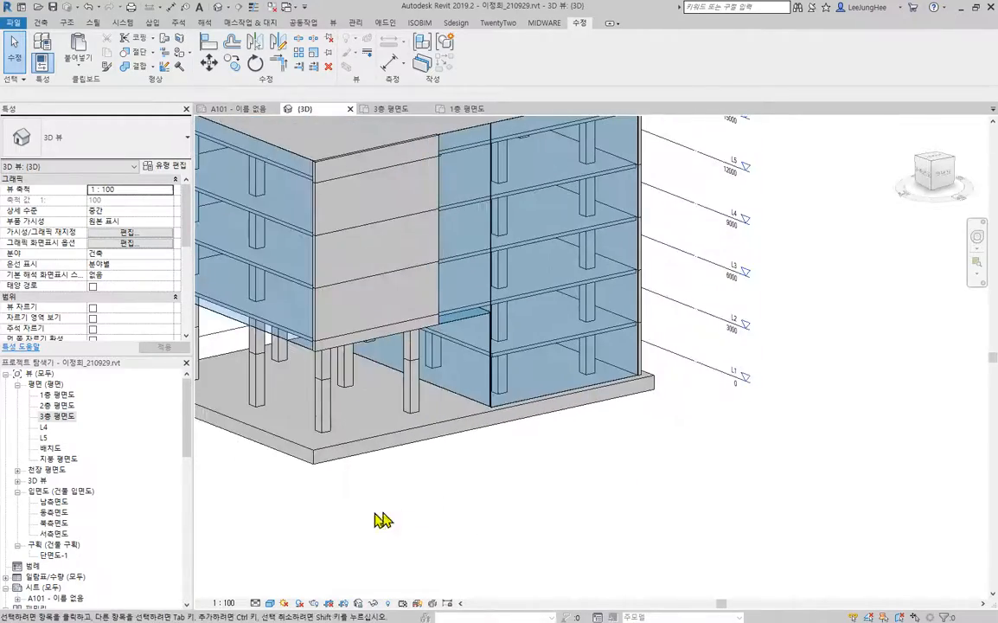
{"action": "middle_click_drag", "start_coordinate": [381, 520], "coordinate": [595, 472]}
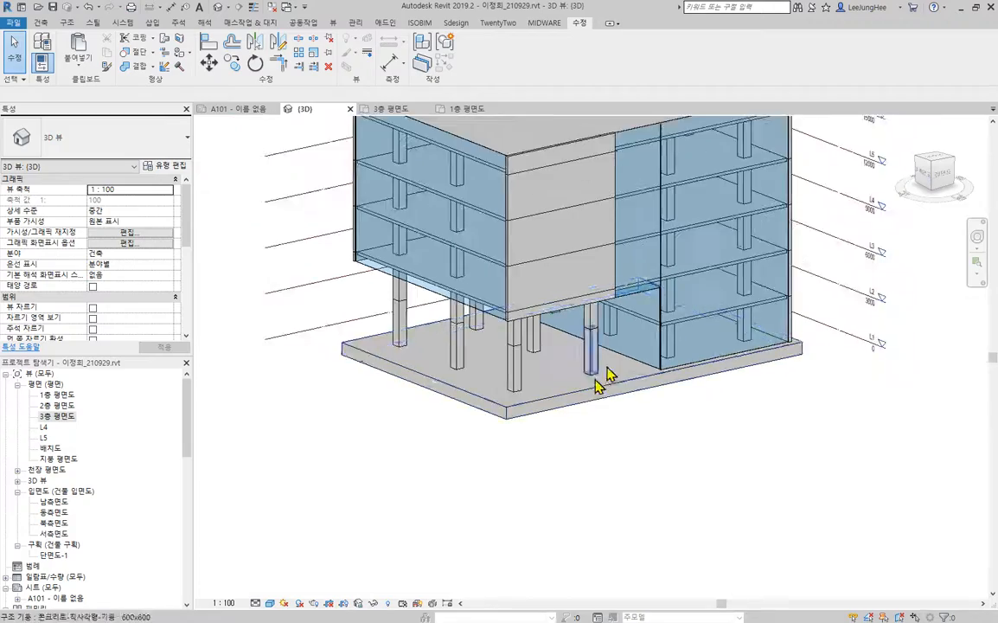
{"action": "middle_click_drag", "start_coordinate": [595, 386], "coordinate": [796, 503], "text": "shift"}
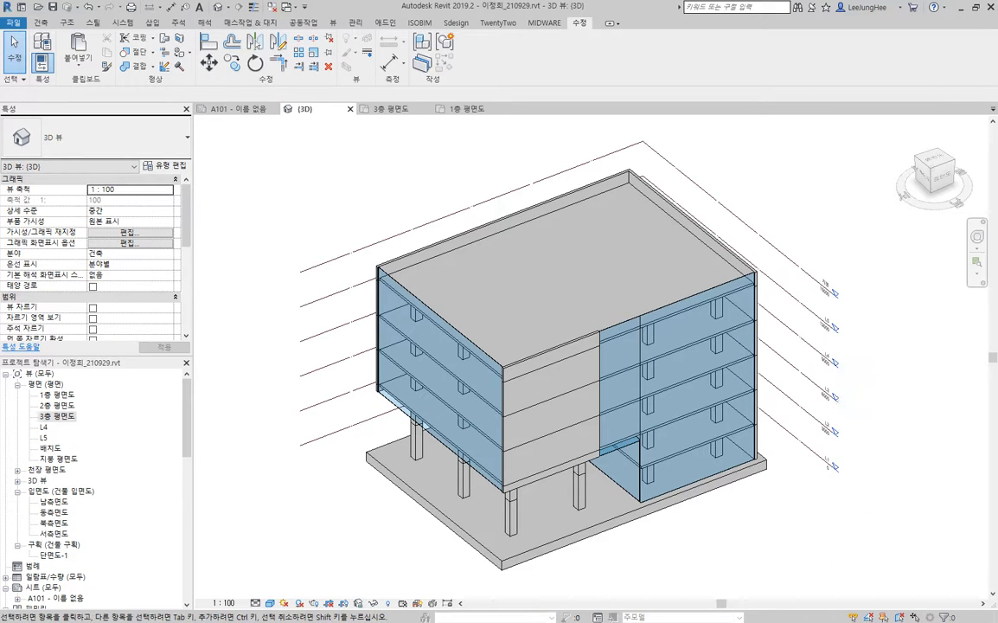
Switch to 2017_시험문제_00.pdf in Adobe Acrobat Pro, maximize it and bring the lower wall of the 3층 평면도 drawing into view.
{"action": "left_click_drag", "start_coordinate": [0, 285], "coordinate": [443, 75]}
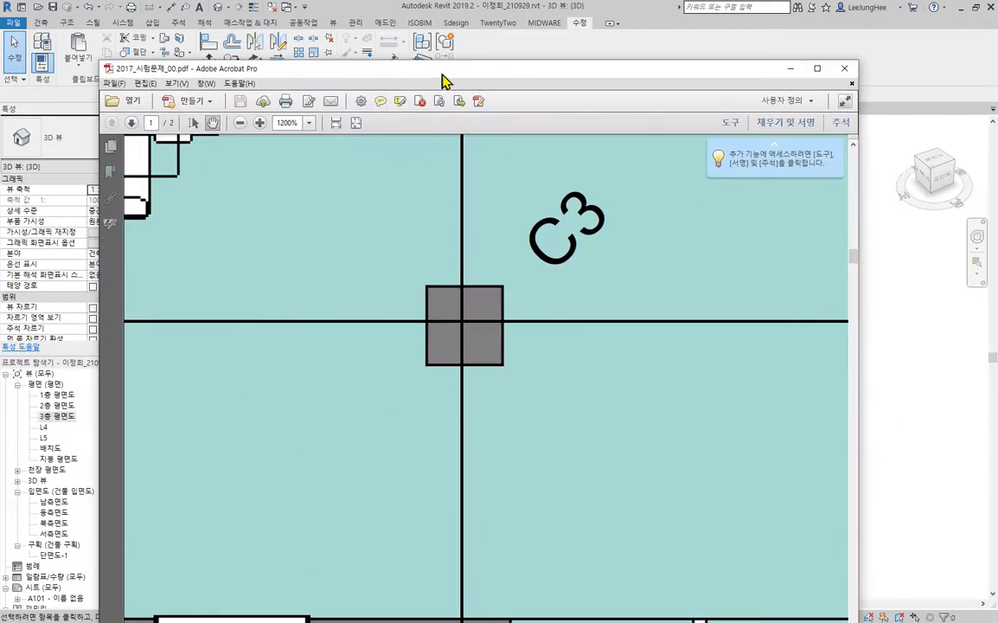
{"action": "double_click", "coordinate": [442, 75]}
{"action": "scroll", "coordinate": [519, 223], "scroll_direction": "down", "scroll_amount": 5, "text": "ctrl"}
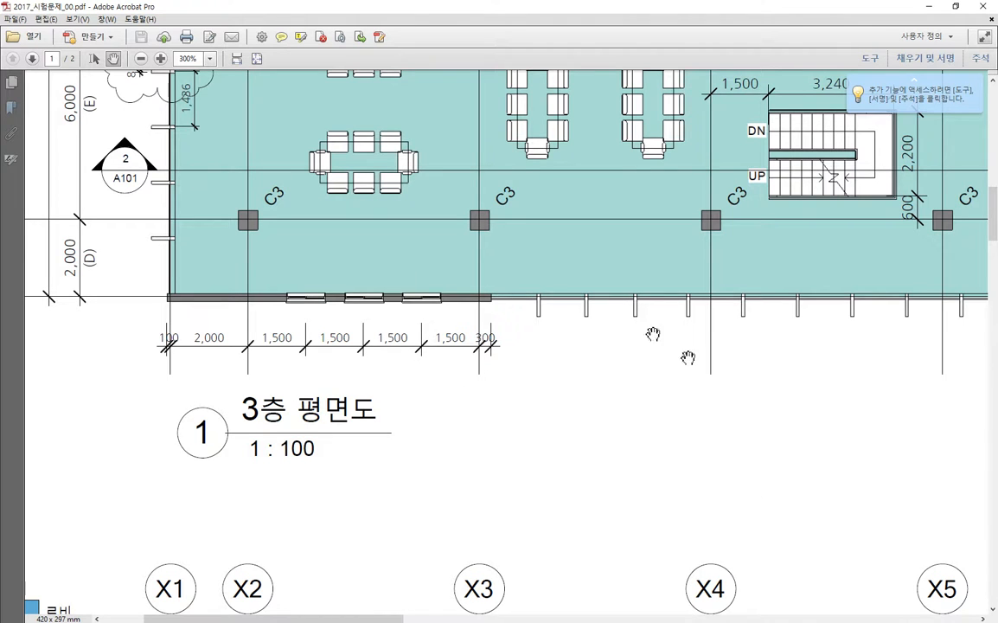
Examine the elevation drawing for the window sizes, sill heights and spacing from L3 up to the roof.
{"action": "scroll", "coordinate": [715, 414], "scroll_direction": "down", "scroll_amount": 3}
{"action": "left_click_drag", "start_coordinate": [918, 481], "coordinate": [187, 116]}
{"action": "left_click_drag", "start_coordinate": [532, 404], "coordinate": [277, 295]}
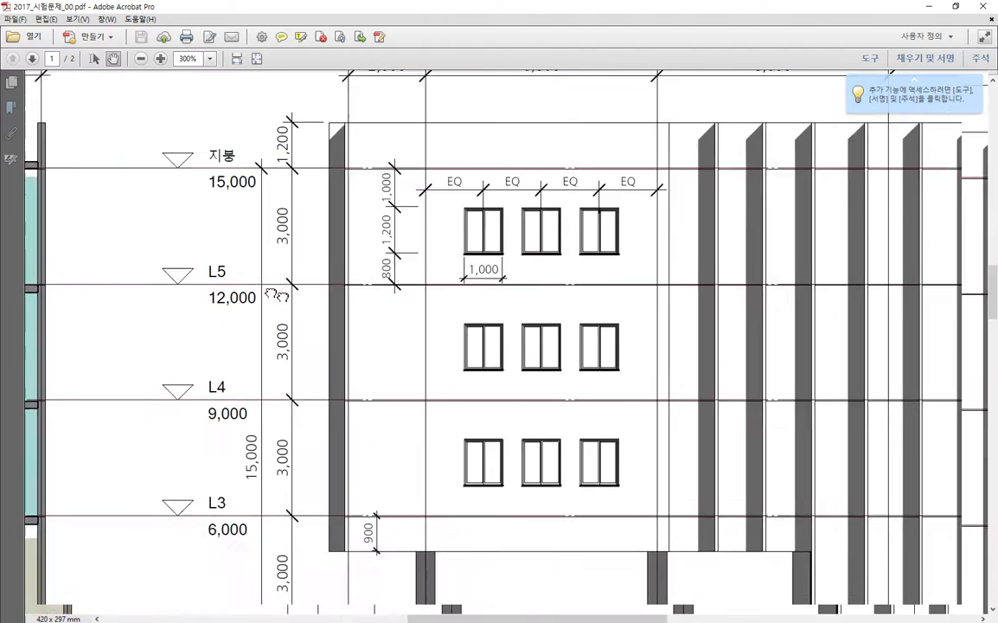
{"action": "mouse_move", "coordinate": [486, 279]}
{"action": "left_mouse_down"}
{"action": "mouse_move", "coordinate": [354, 280]}
{"action": "mouse_move", "coordinate": [336, 318]}
{"action": "left_mouse_up"}
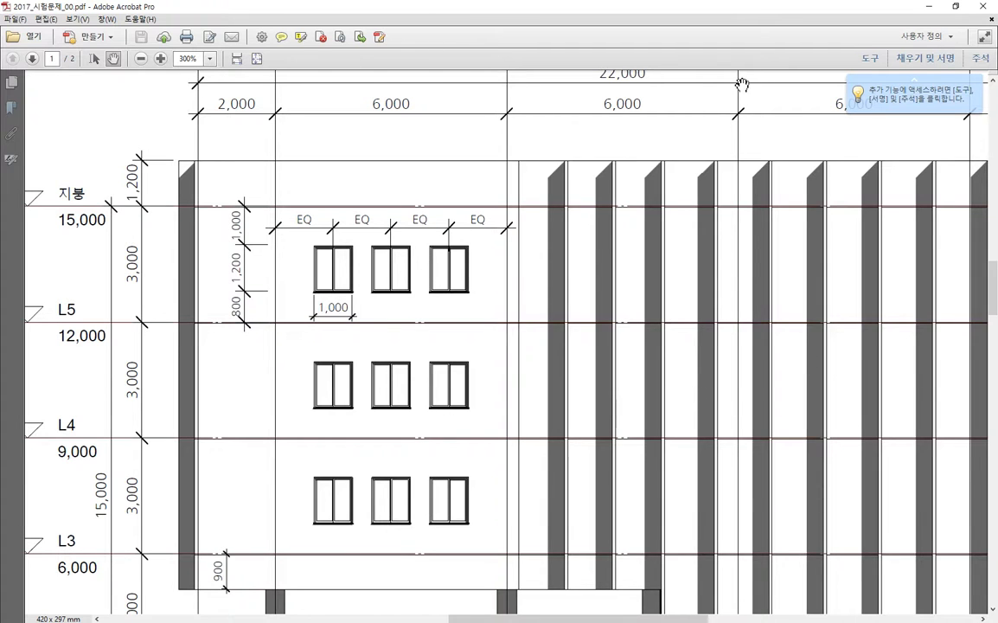
Switch back to Revit, open the 3층 평면도 floor plan and start placing a window near the lower wall along Y1.
{"action": "key", "text": "alt+Tab"}
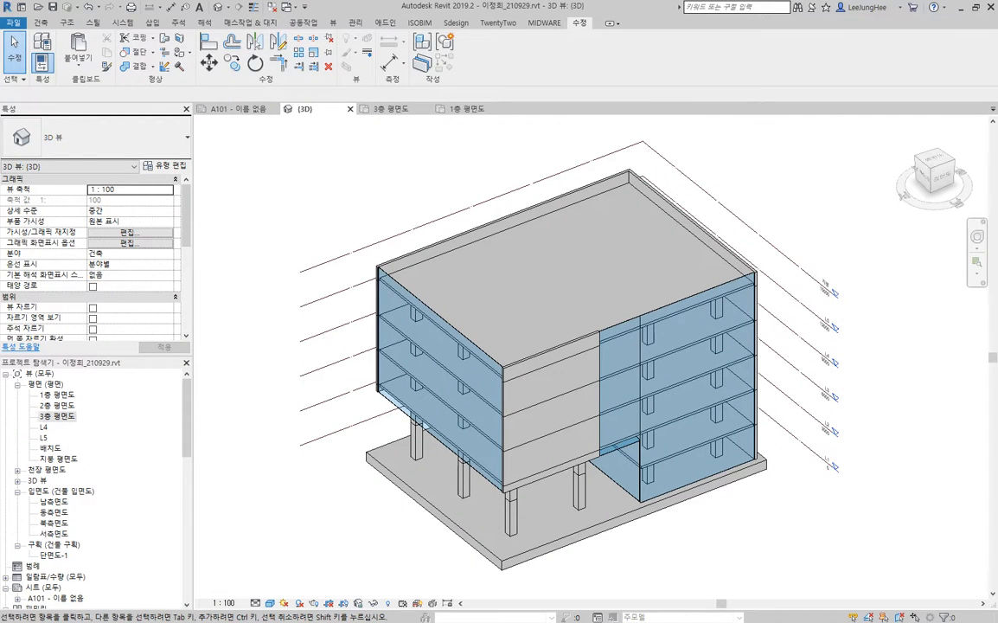
{"action": "double_click", "coordinate": [57, 416]}
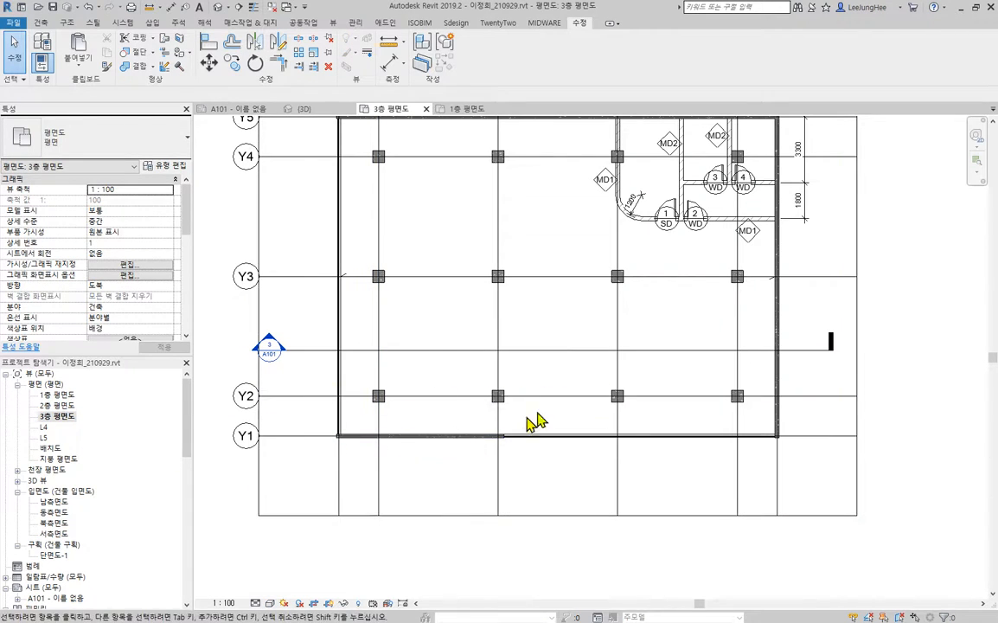
{"action": "middle_click_drag", "start_coordinate": [440, 510], "coordinate": [486, 521]}
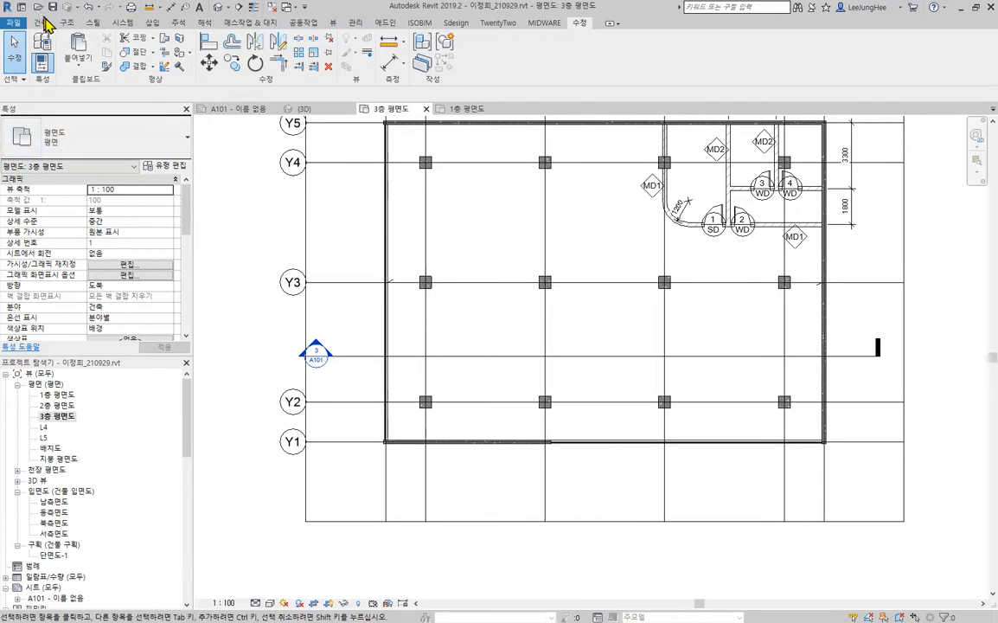
{"action": "left_click", "coordinate": [40, 23]}
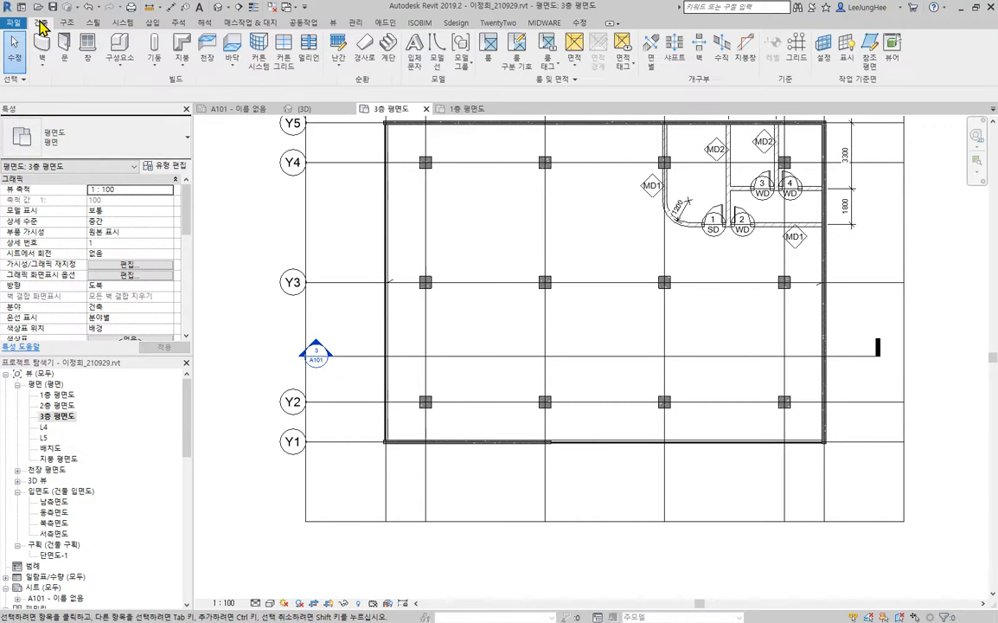
{"action": "left_click", "coordinate": [86, 47]}
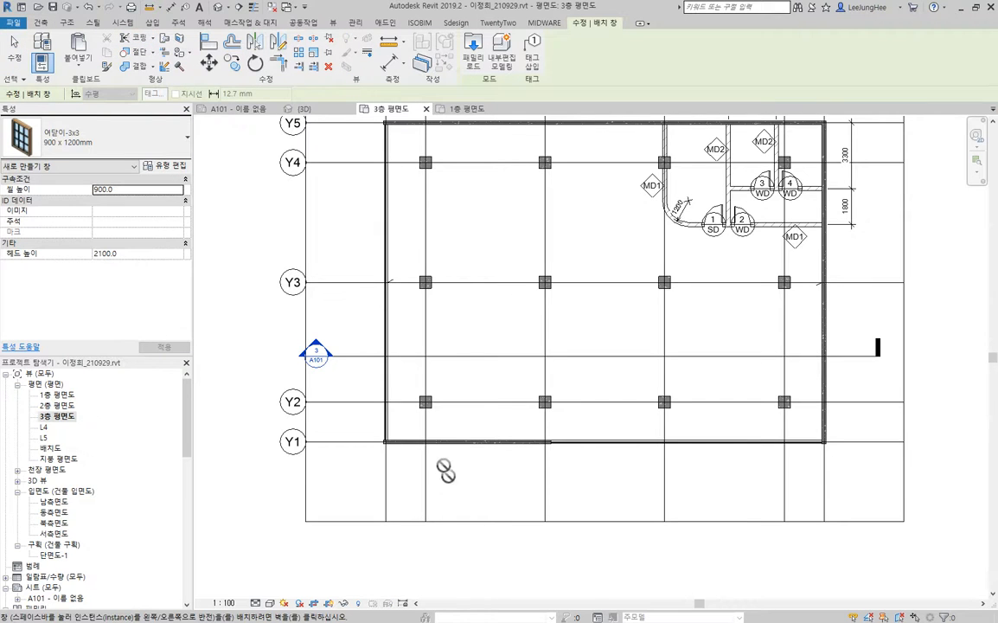
{"action": "scroll", "coordinate": [450, 463], "scroll_direction": "up", "scroll_amount": 2}
Look through the available window types and the 창 folder of the Metric Library for a suitable window family, without loading any.
{"action": "left_click", "coordinate": [106, 141]}
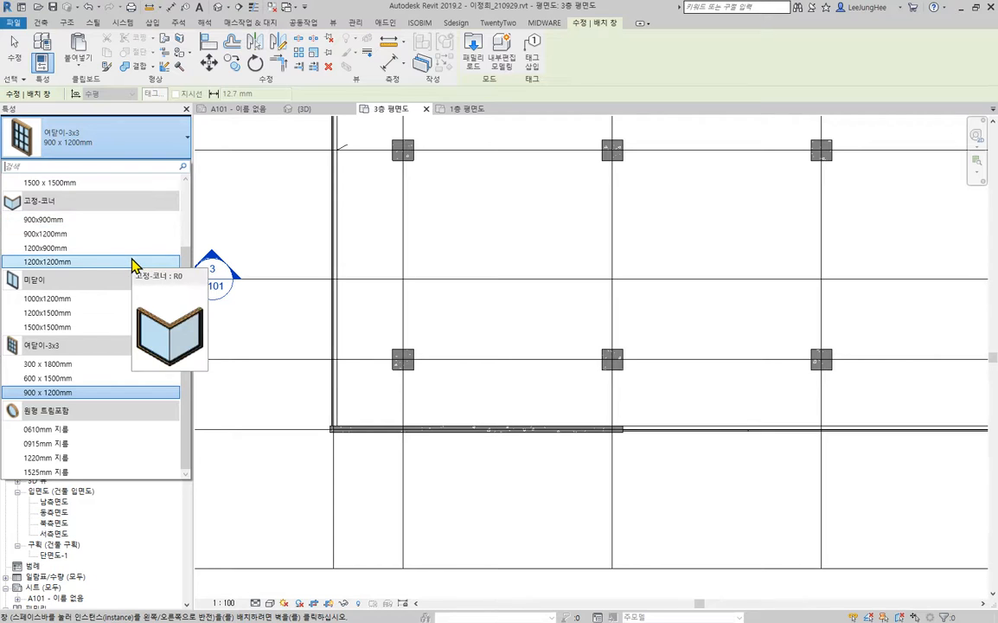
{"action": "scroll", "coordinate": [76, 299], "scroll_direction": "up", "scroll_amount": 2}
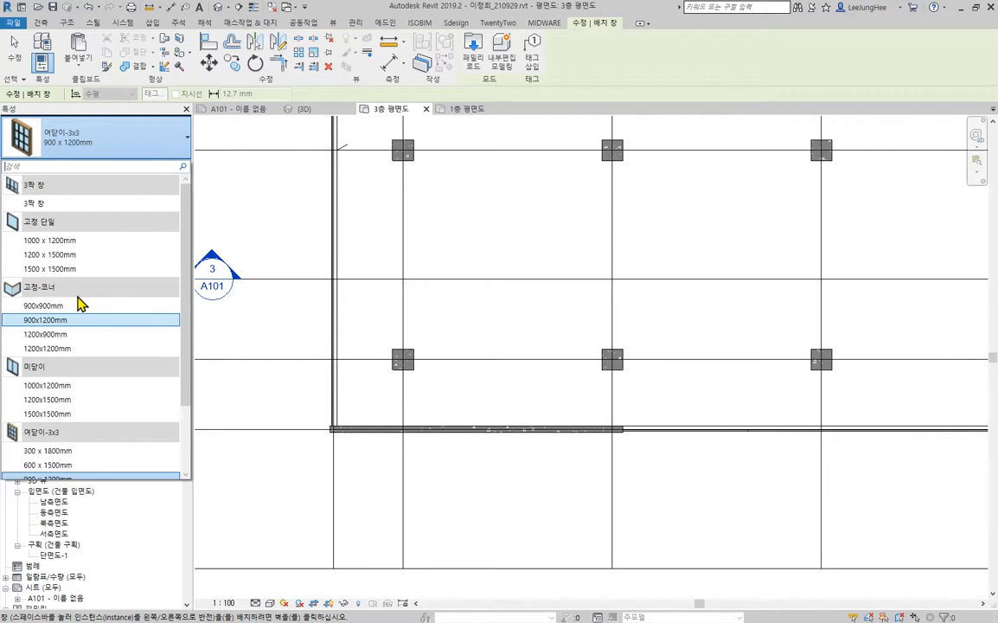
{"action": "scroll", "coordinate": [78, 294], "scroll_direction": "down", "scroll_amount": 2}
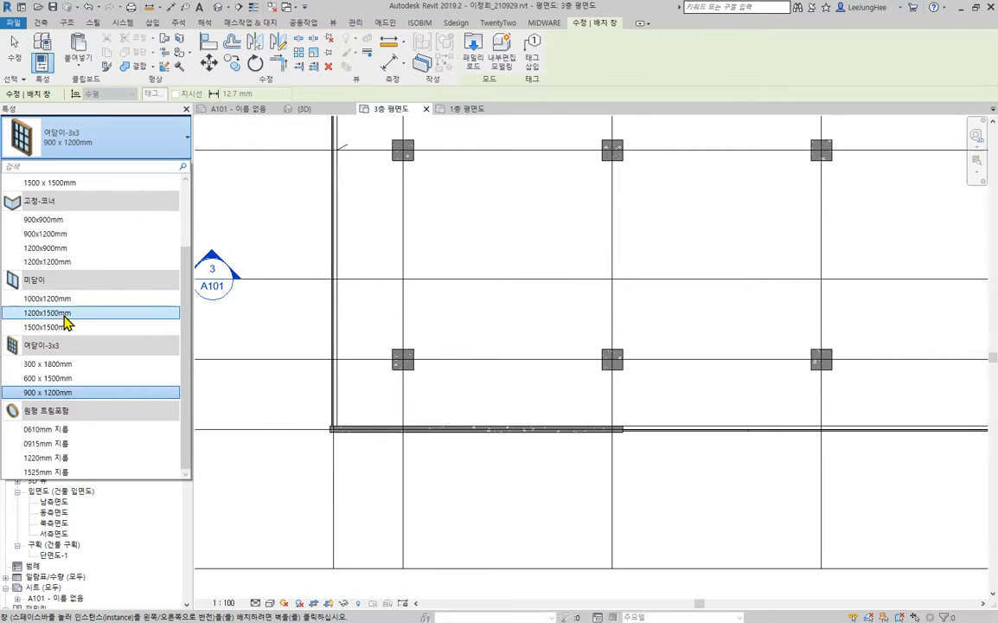
{"action": "left_click", "coordinate": [473, 54]}
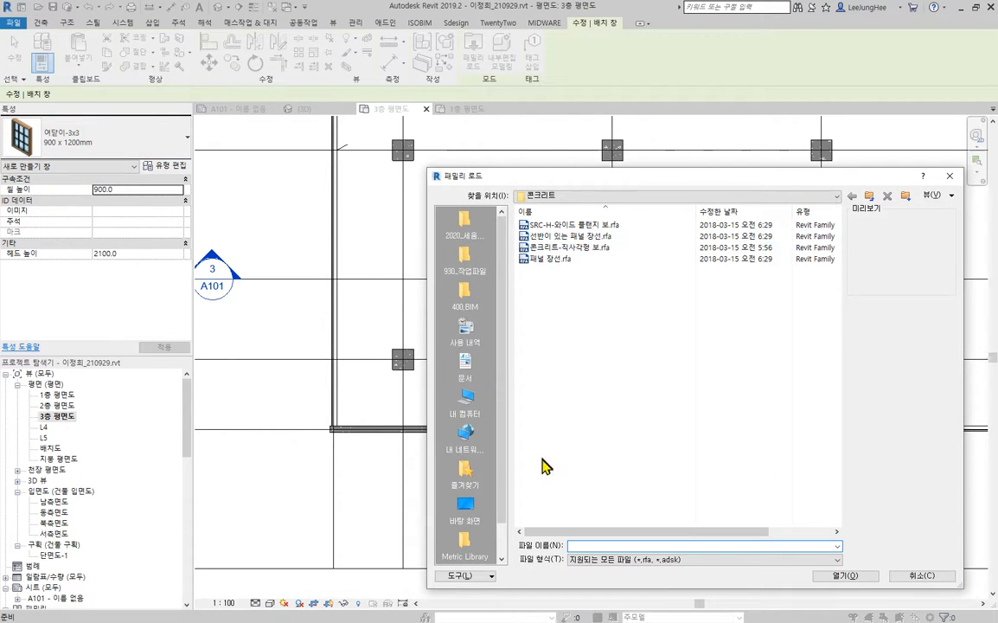
{"action": "scroll", "coordinate": [489, 480], "scroll_direction": "down", "scroll_amount": 1}
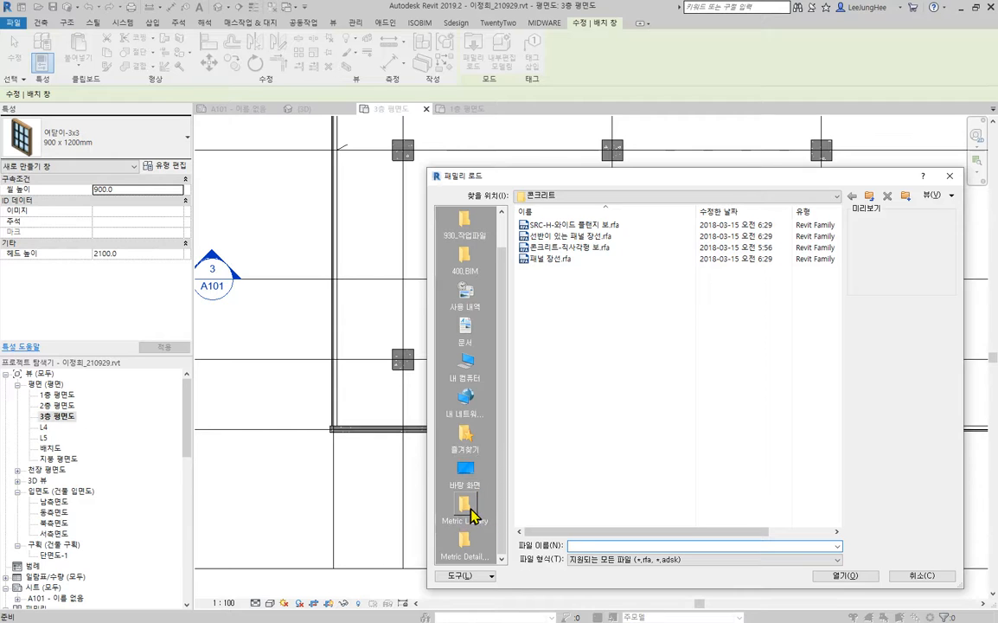
{"action": "left_click", "coordinate": [471, 512]}
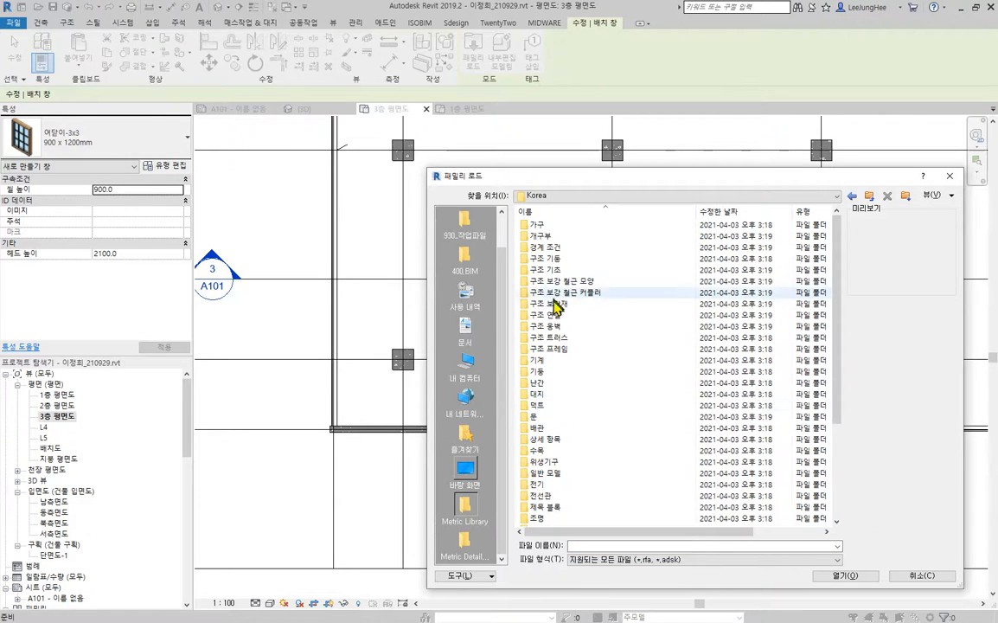
{"action": "scroll", "coordinate": [579, 380], "scroll_direction": "down", "scroll_amount": 4}
{"action": "double_click", "coordinate": [544, 428]}
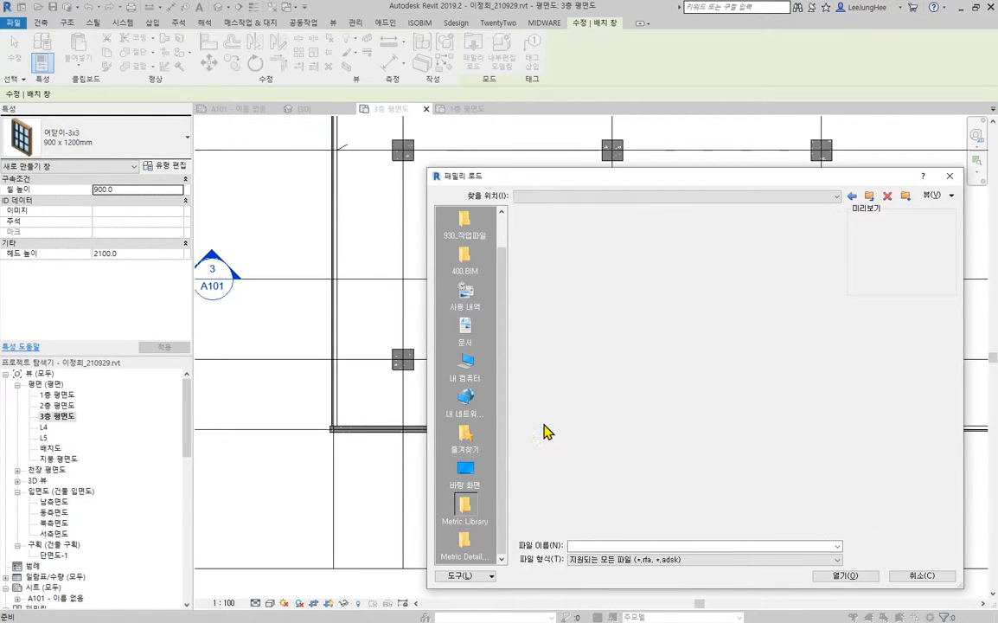
{"action": "left_click", "coordinate": [603, 248]}
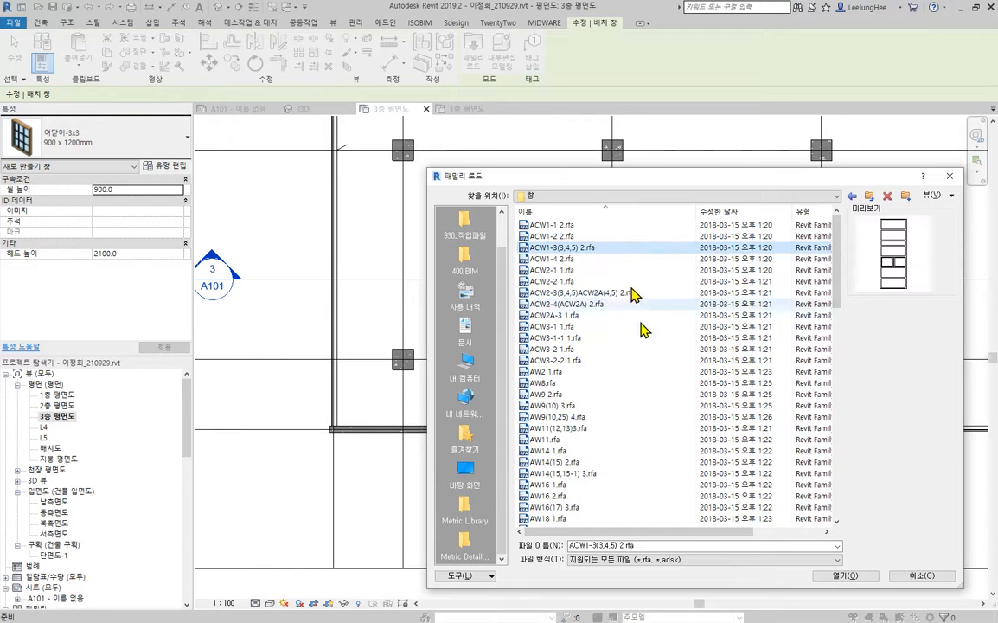
{"action": "left_click", "coordinate": [643, 348]}
{"action": "scroll", "coordinate": [657, 458], "scroll_direction": "down", "scroll_amount": 12}
{"action": "left_click", "coordinate": [601, 326]}
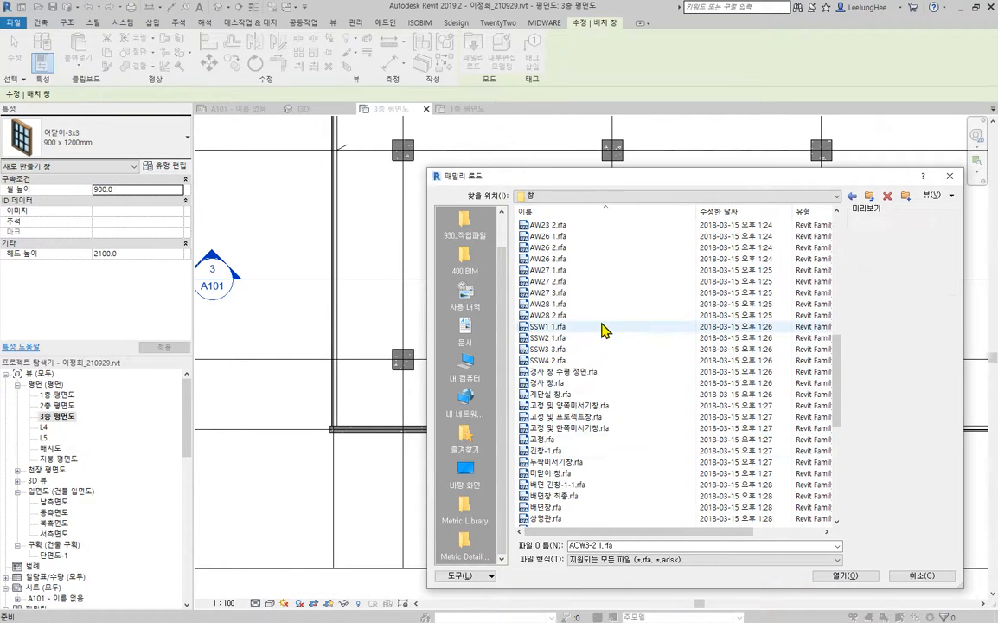
{"action": "left_click", "coordinate": [603, 428]}
{"action": "left_click", "coordinate": [595, 473]}
{"action": "scroll", "coordinate": [650, 441], "scroll_direction": "down", "scroll_amount": 4}
{"action": "left_click", "coordinate": [650, 440]}
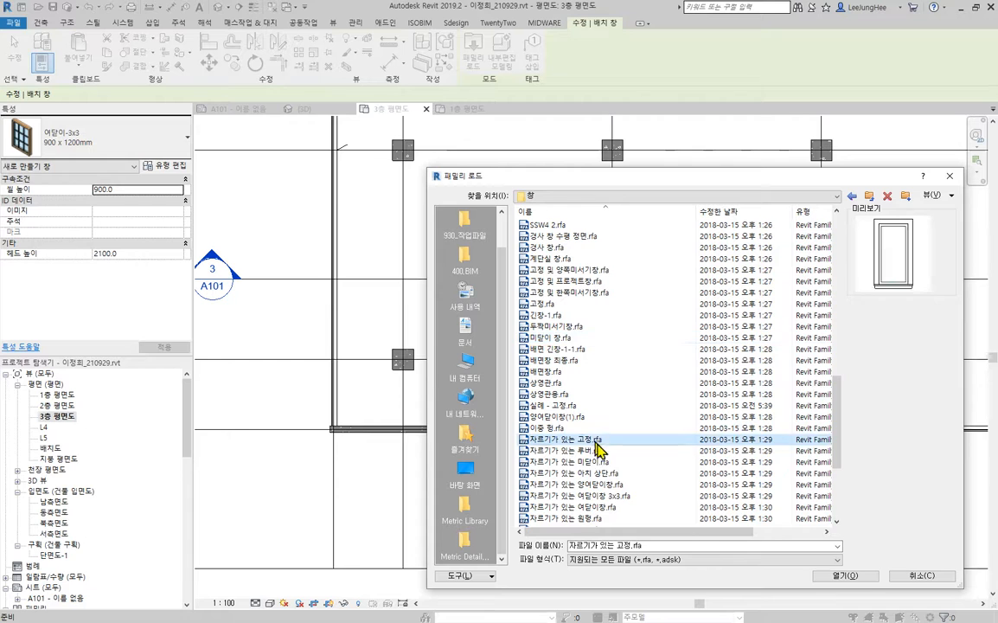
{"action": "left_click", "coordinate": [597, 474]}
{"action": "left_click", "coordinate": [920, 576]}
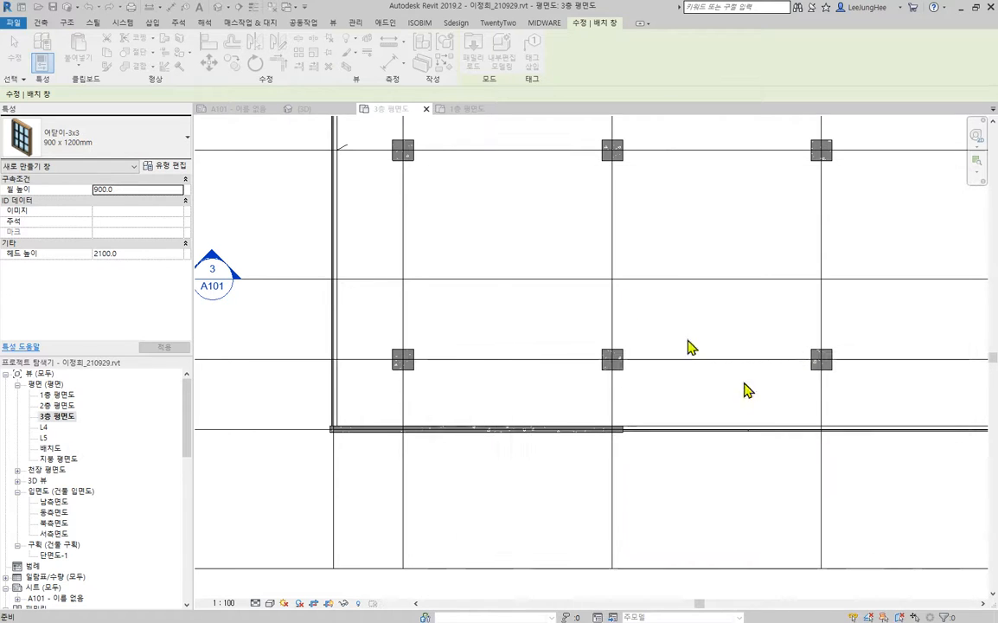
Place a 미닫이 1200x1500mm window in the solid wall along Y1, about 2500 mm from the wall's X1 end.
{"action": "left_click", "coordinate": [100, 143]}
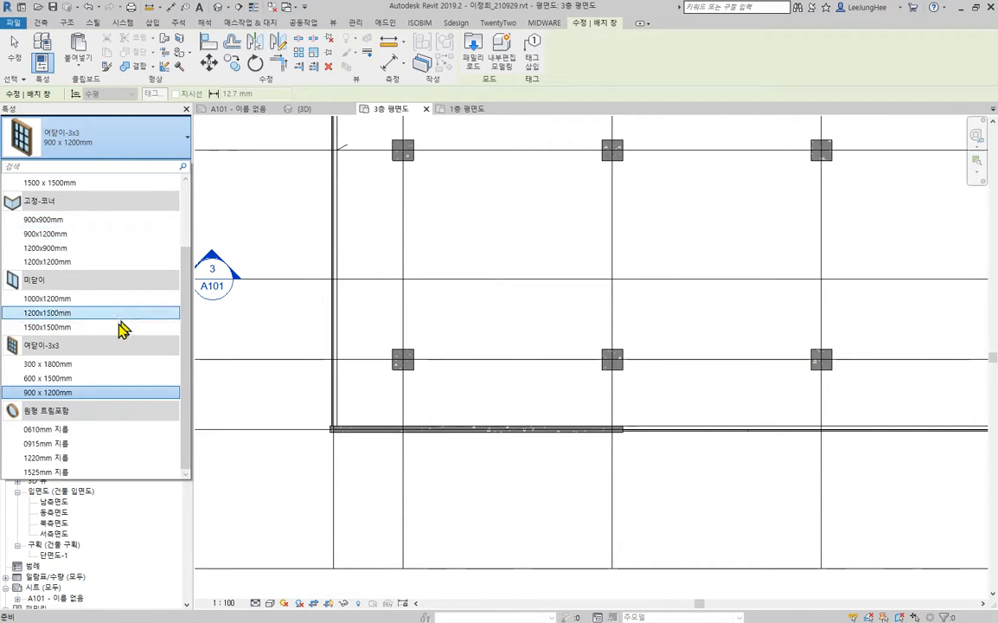
{"action": "left_click", "coordinate": [59, 313]}
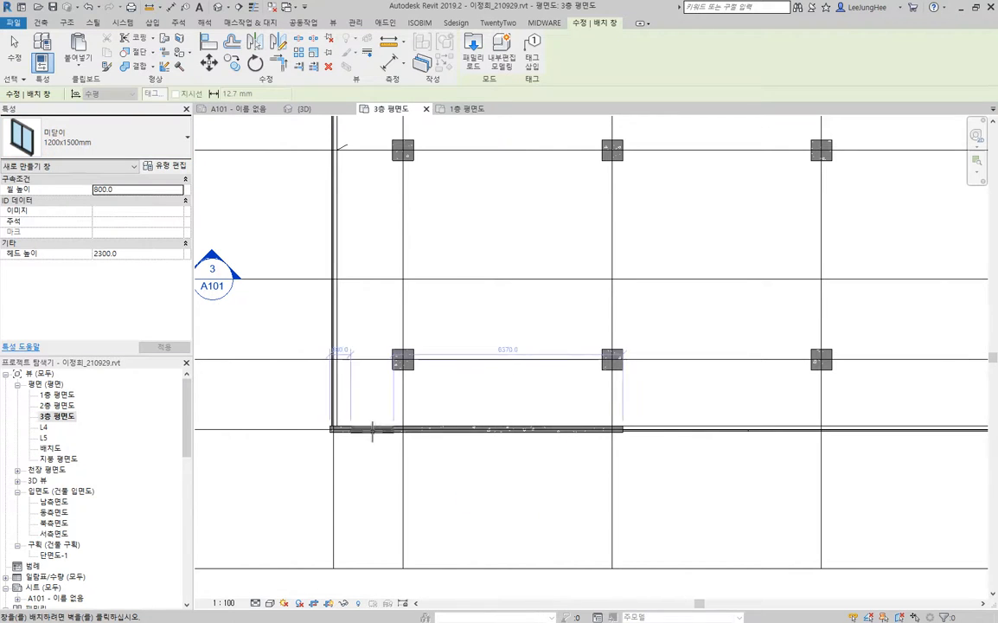
{"action": "scroll", "coordinate": [437, 445], "scroll_direction": "up", "scroll_amount": 2}
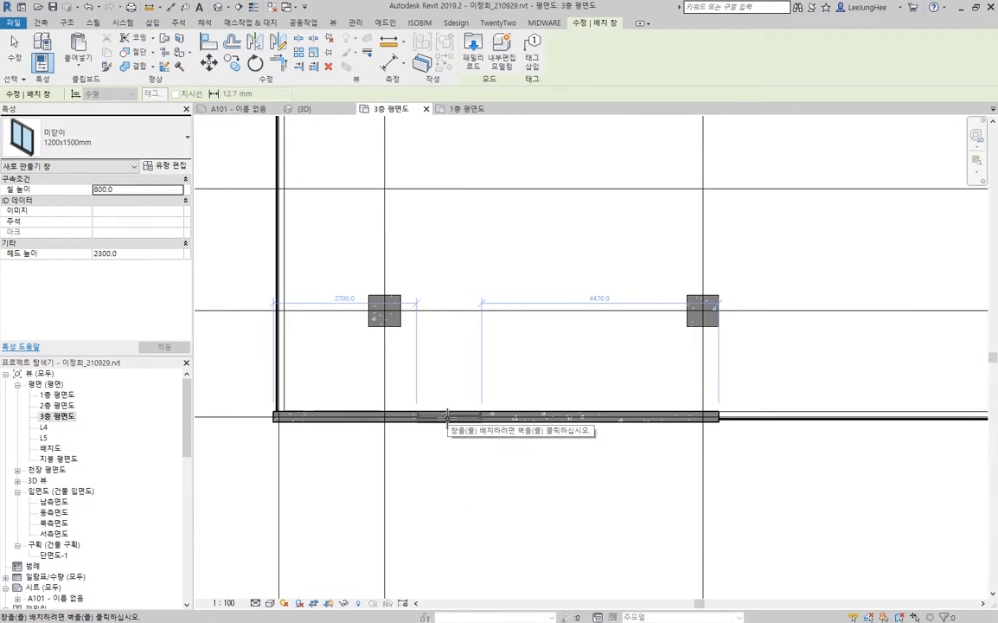
{"action": "scroll", "coordinate": [439, 421], "scroll_direction": "up", "scroll_amount": 3}
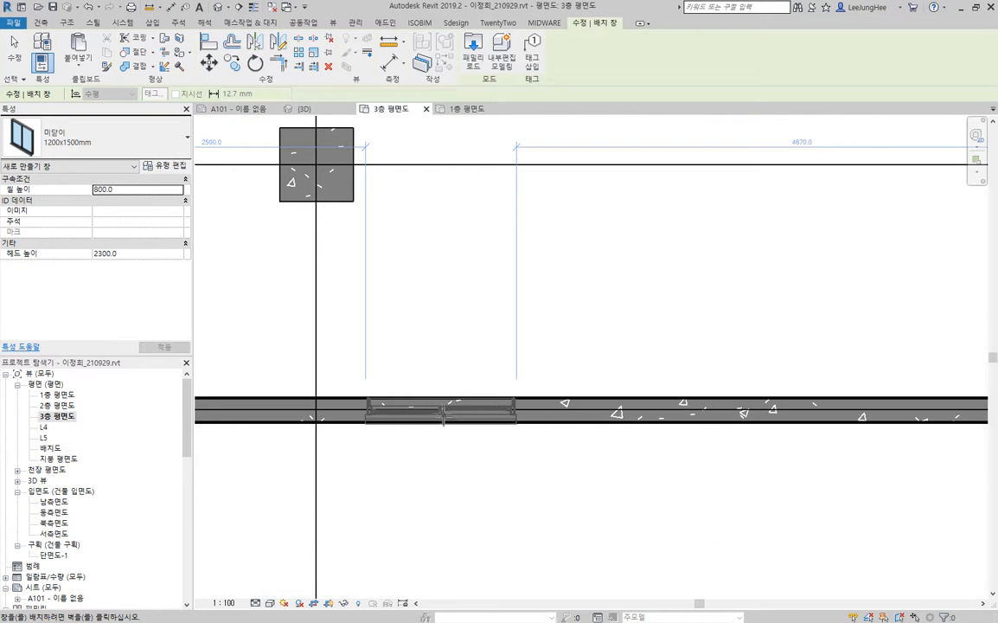
{"action": "left_click", "coordinate": [438, 400]}
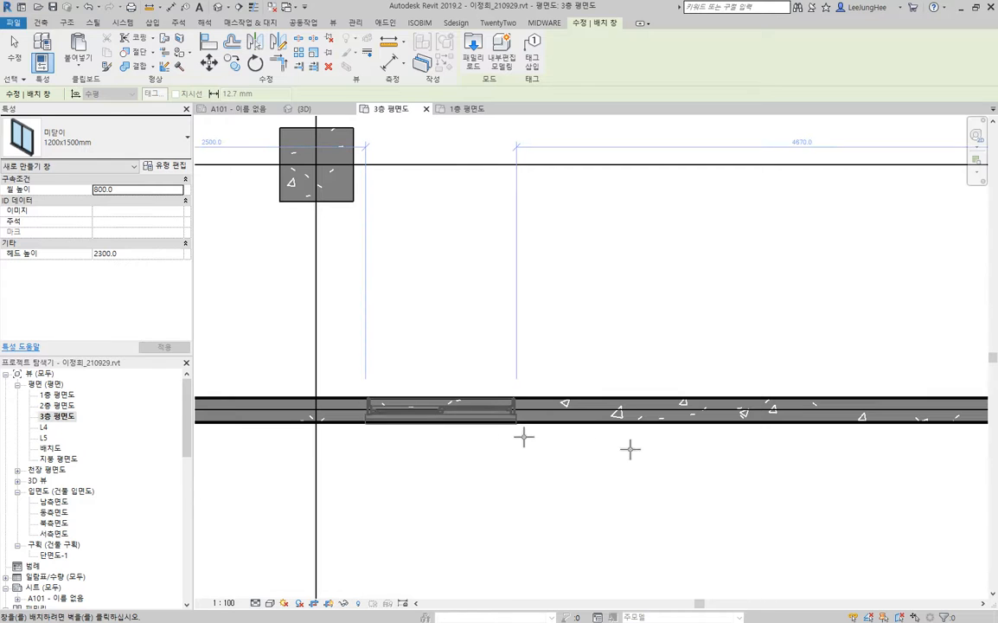
{"action": "left_click", "coordinate": [524, 437]}
{"action": "scroll", "coordinate": [683, 401], "scroll_direction": "down", "scroll_amount": 3}
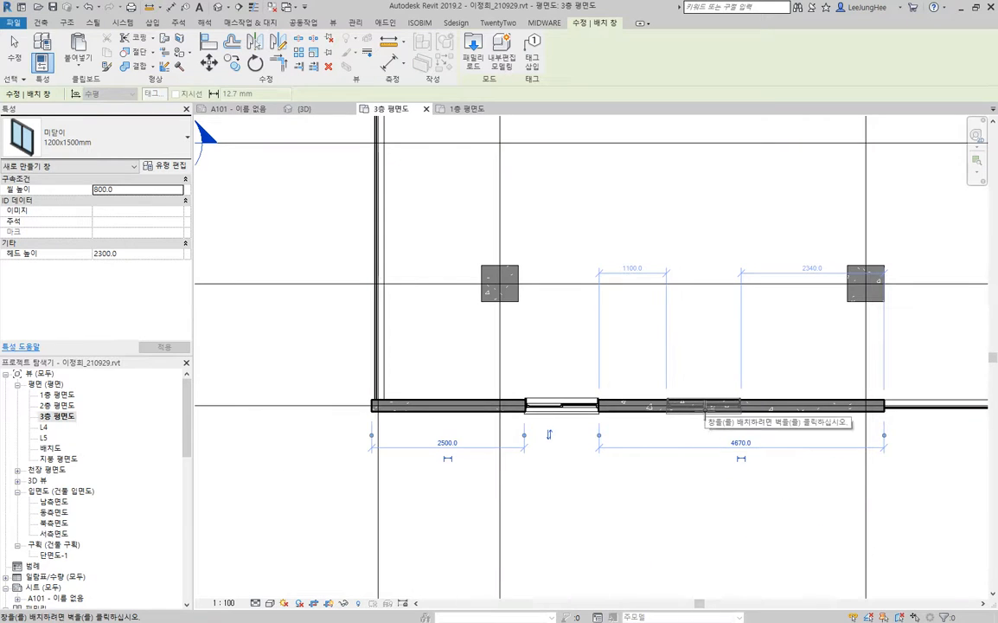
Place two more 미닫이 1200x1500mm windows in the Y1 wall, leaving gaps of about 1100 mm and 400 mm, and end the placement.
{"action": "left_click", "coordinate": [702, 405]}
{"action": "left_click", "coordinate": [802, 407]}
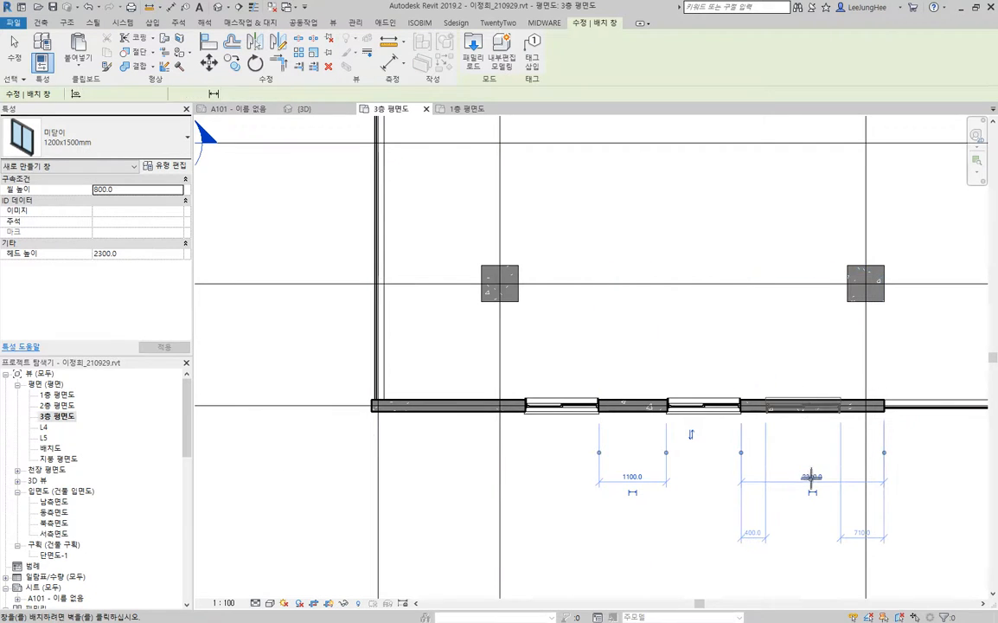
{"action": "middle_click_drag", "start_coordinate": [826, 487], "coordinate": [784, 476]}
{"action": "scroll", "coordinate": [755, 429], "scroll_direction": "up", "scroll_amount": 2}
{"action": "key", "text": "Escape"}
{"action": "key", "text": "Escape"}
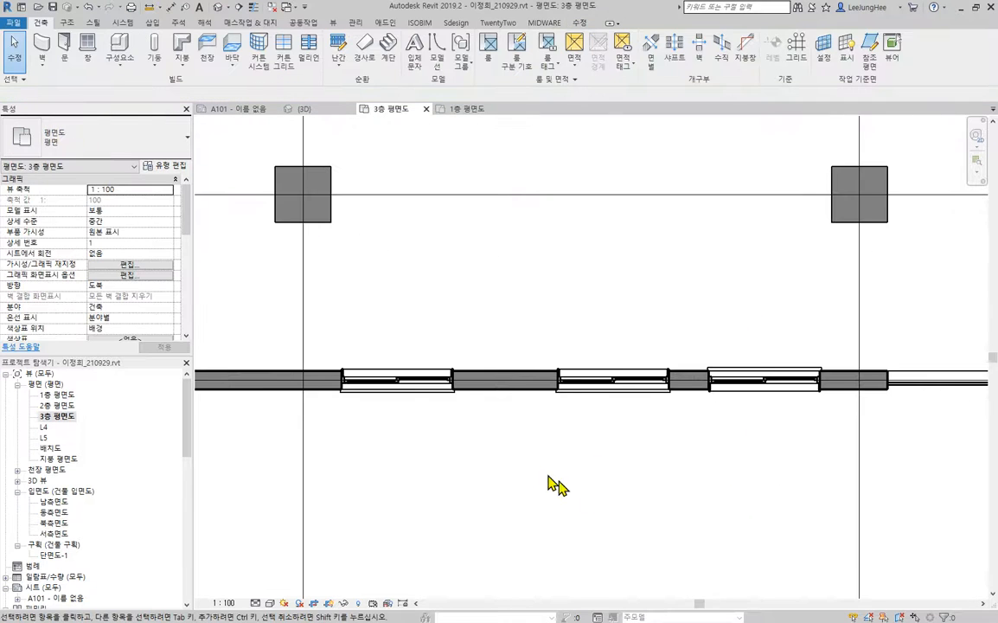
Check the orientation of the three windows and flip the one nearest X3 to match the other two.
{"action": "left_click", "coordinate": [396, 385]}
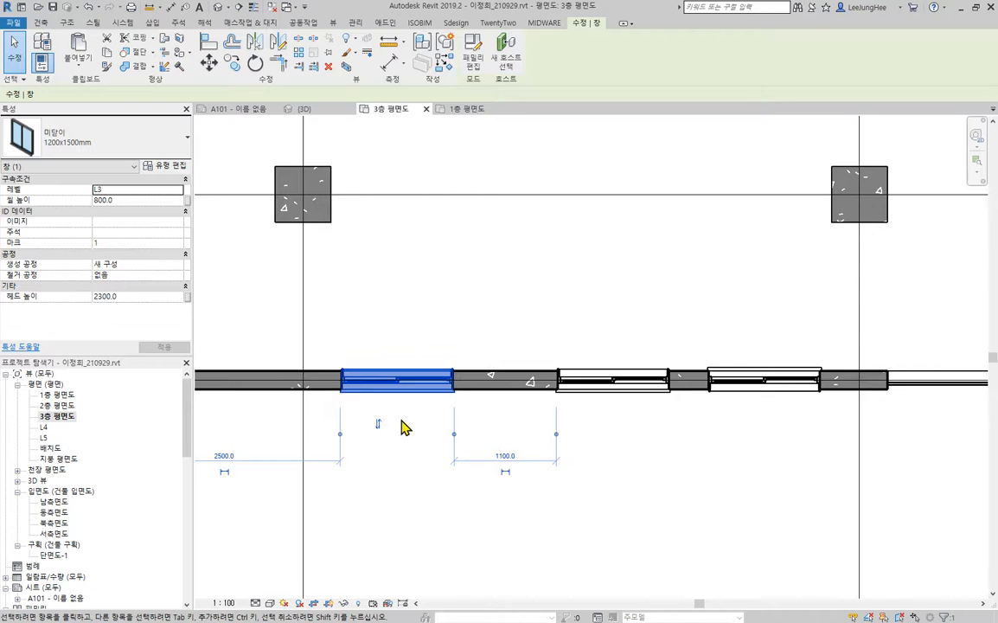
{"action": "left_click", "coordinate": [572, 393]}
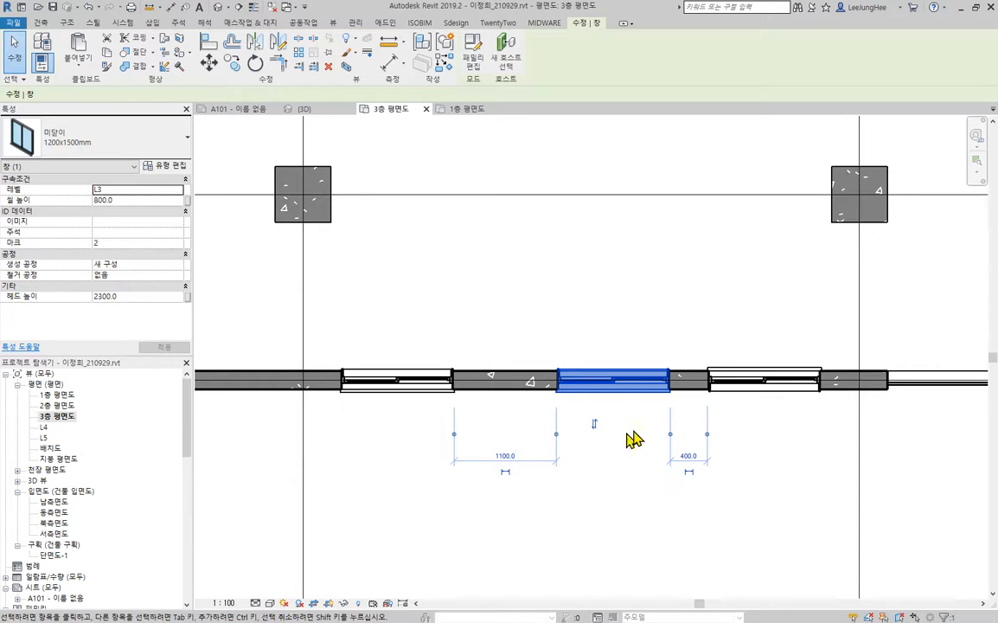
{"action": "left_click", "coordinate": [798, 371]}
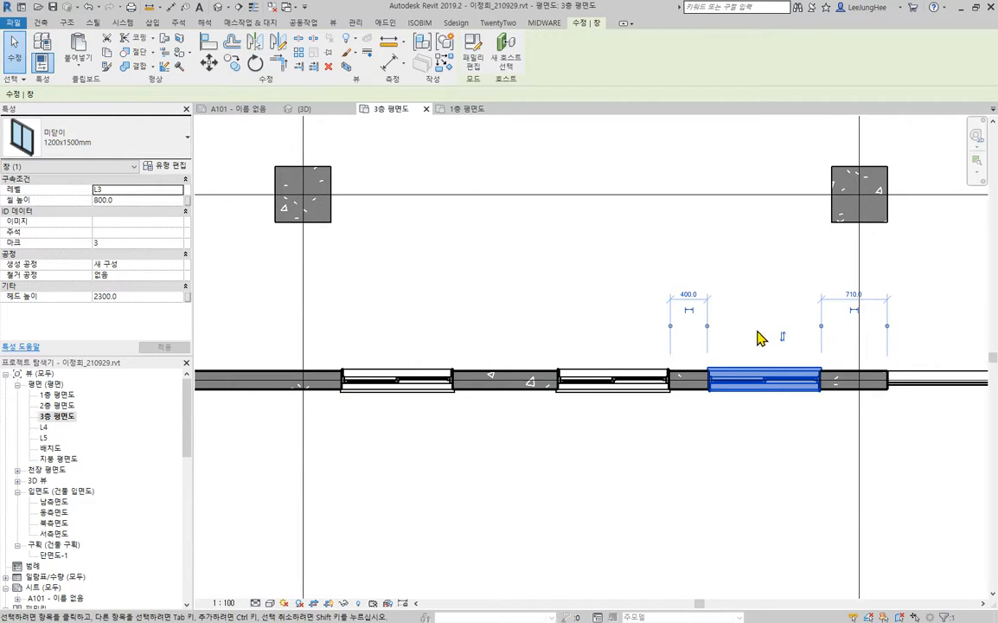
{"action": "left_click", "coordinate": [784, 338]}
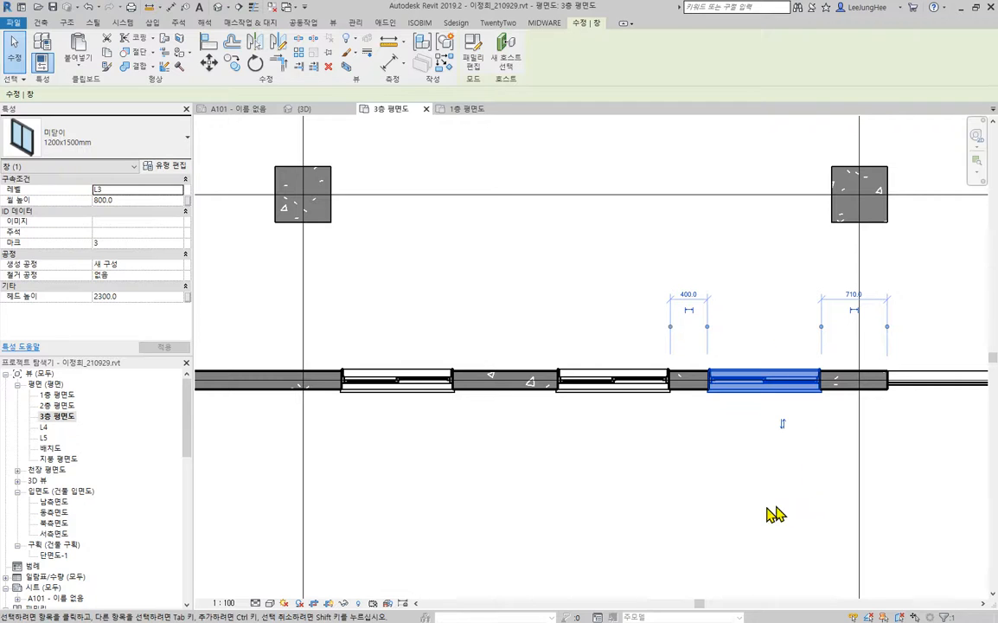
{"action": "left_click", "coordinate": [612, 534]}
{"action": "middle_click_drag", "start_coordinate": [653, 539], "coordinate": [659, 493]}
{"action": "scroll", "coordinate": [659, 494], "scroll_direction": "down", "scroll_amount": 2}
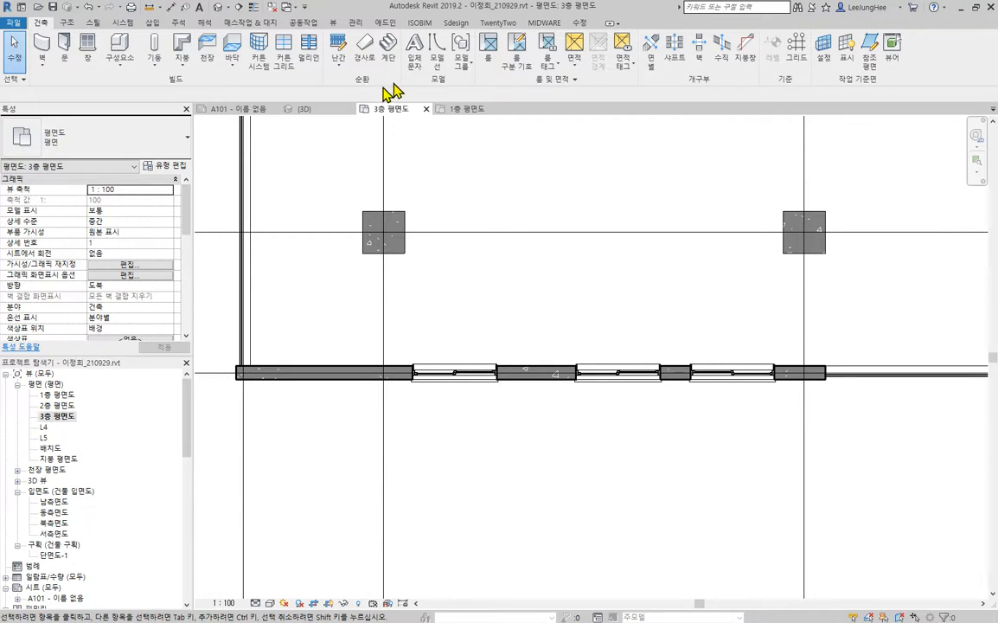
Add an aligned dimension chain below the Y1 wall from grid X2 through the three window centres to grid X3.
{"action": "left_click", "coordinate": [581, 23]}
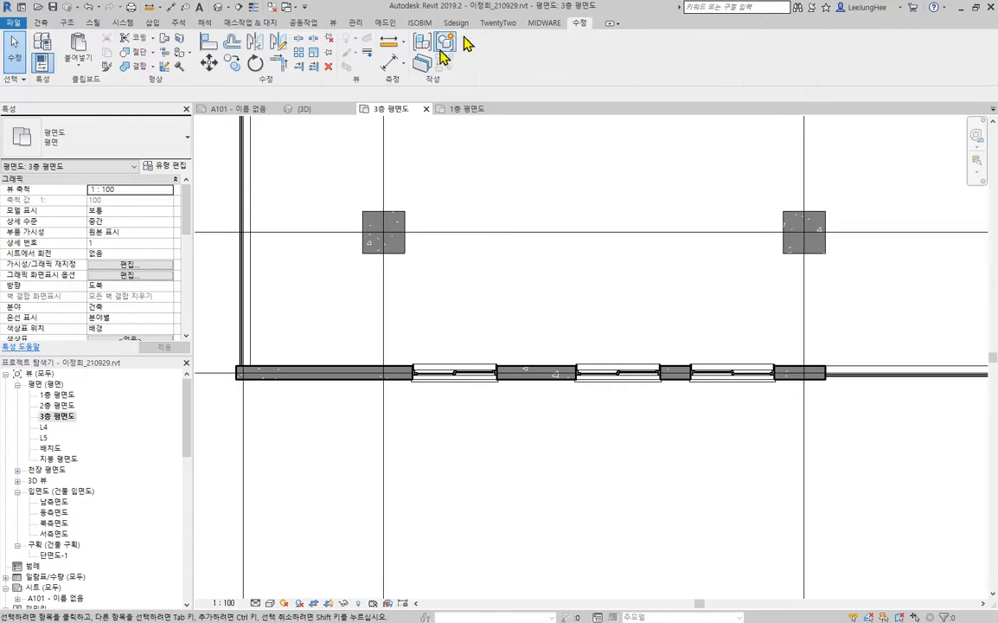
{"action": "left_click", "coordinate": [387, 70]}
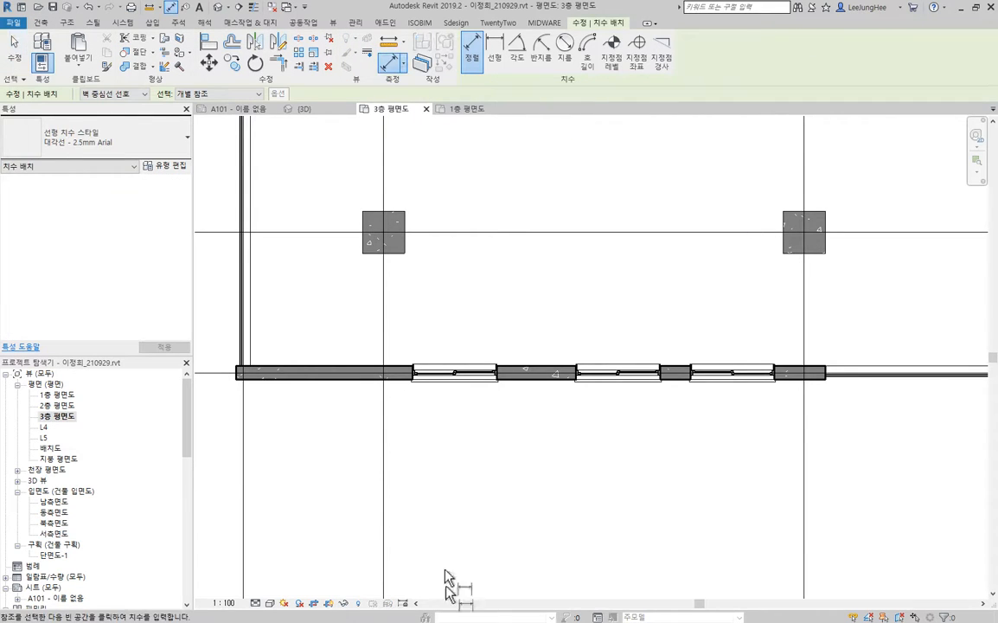
{"action": "left_click", "coordinate": [386, 437]}
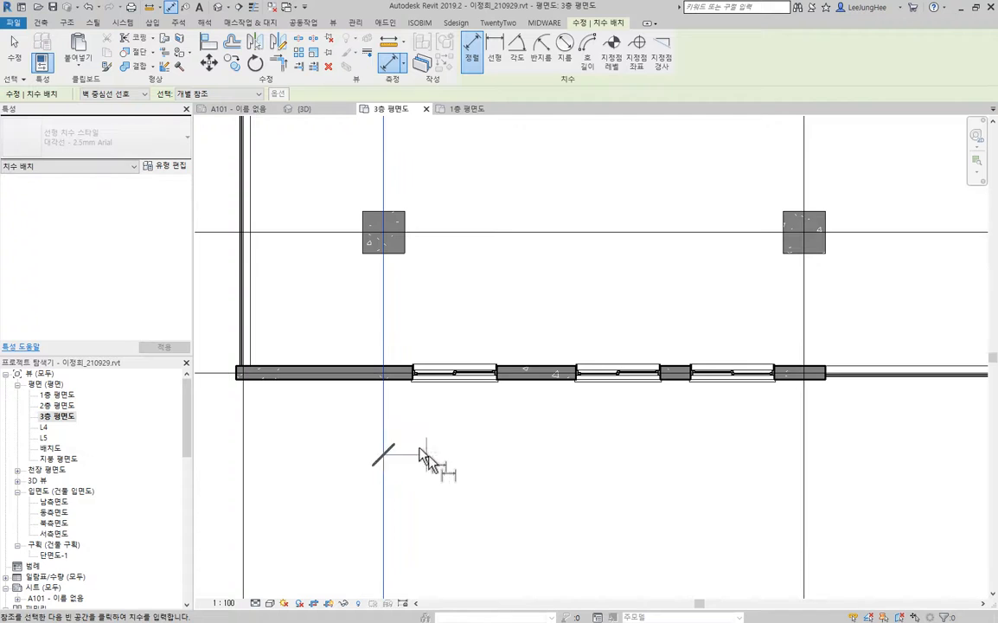
{"action": "scroll", "coordinate": [458, 389], "scroll_direction": "up", "scroll_amount": 3}
{"action": "left_click", "coordinate": [458, 391]}
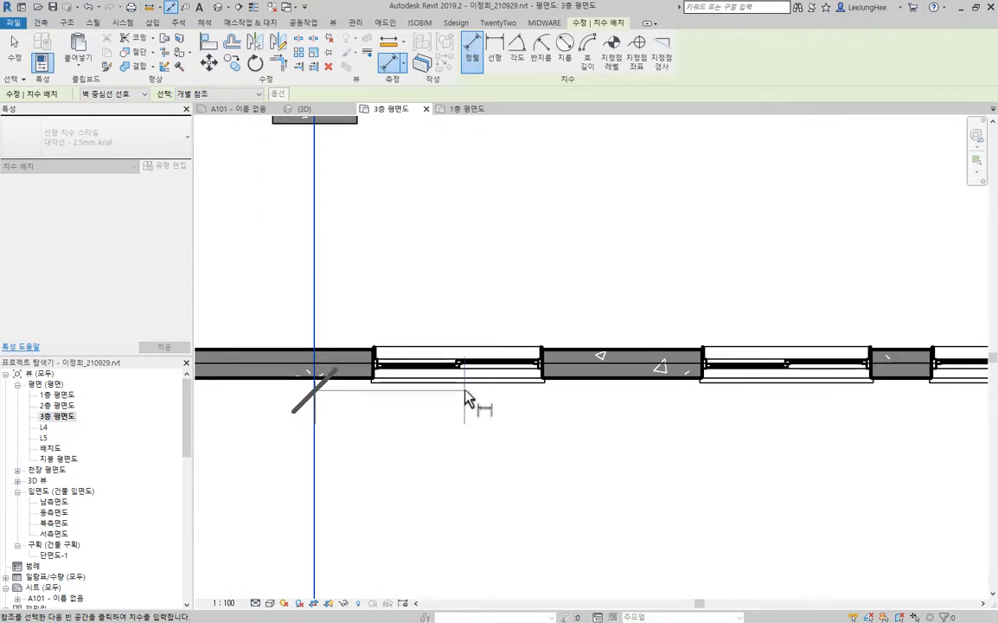
{"action": "left_click", "coordinate": [784, 359]}
{"action": "middle_click_drag", "start_coordinate": [932, 430], "coordinate": [443, 464]}
{"action": "left_click", "coordinate": [527, 411]}
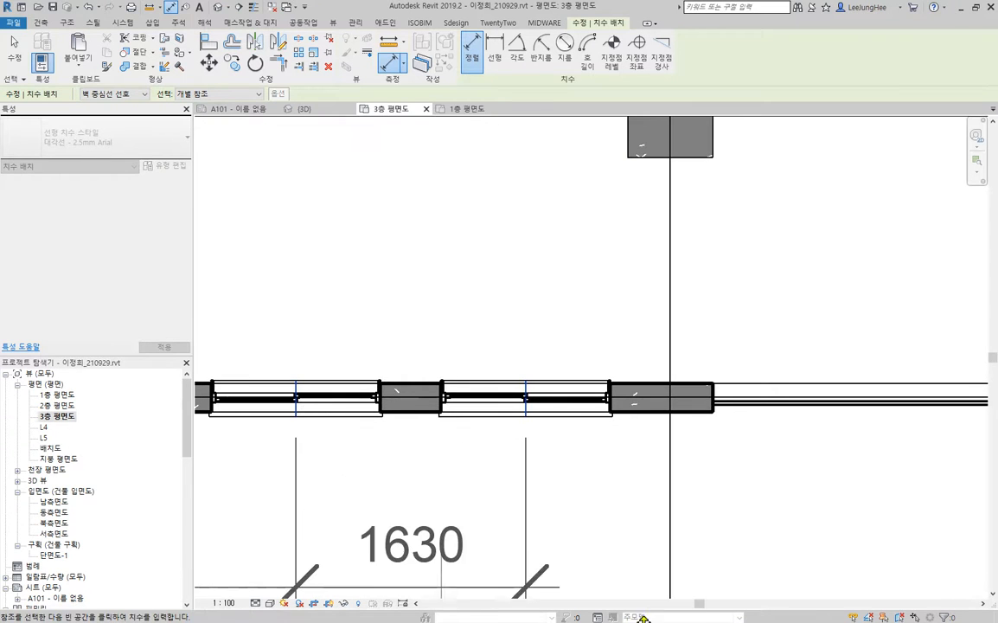
{"action": "left_click", "coordinate": [672, 543]}
{"action": "scroll", "coordinate": [675, 547], "scroll_direction": "down", "scroll_amount": 3}
{"action": "middle_click_drag", "start_coordinate": [508, 512], "coordinate": [621, 433]}
{"action": "left_click", "coordinate": [621, 432]}
{"action": "key", "text": "Escape"}
{"action": "key", "text": "Escape"}
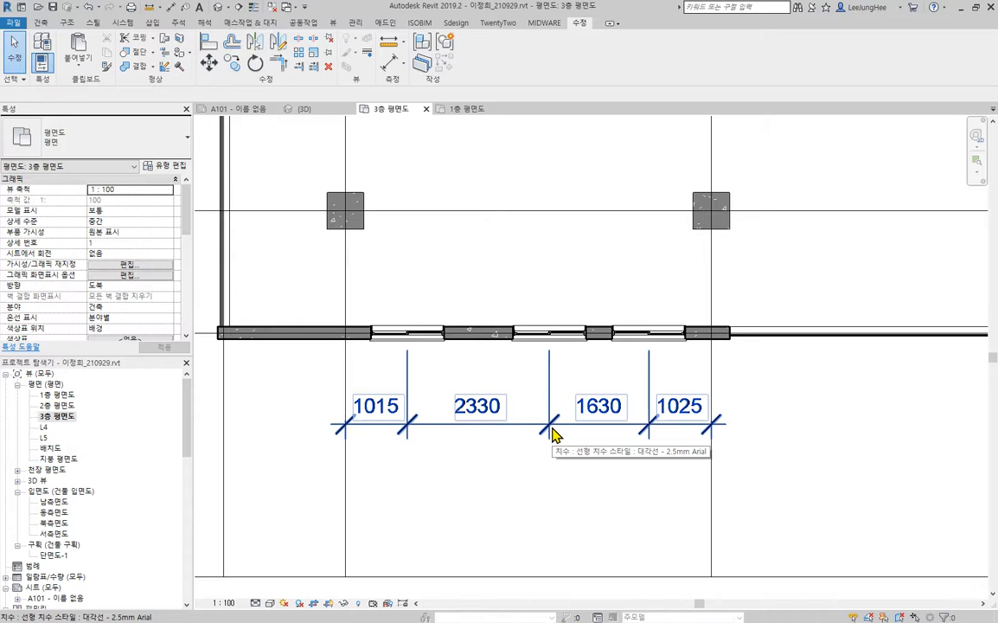
Space the three windows equally between X2 and X3 with the dimension chain's EQ constraint, and switch EQ off to show numeric values.
{"action": "left_click", "coordinate": [697, 428]}
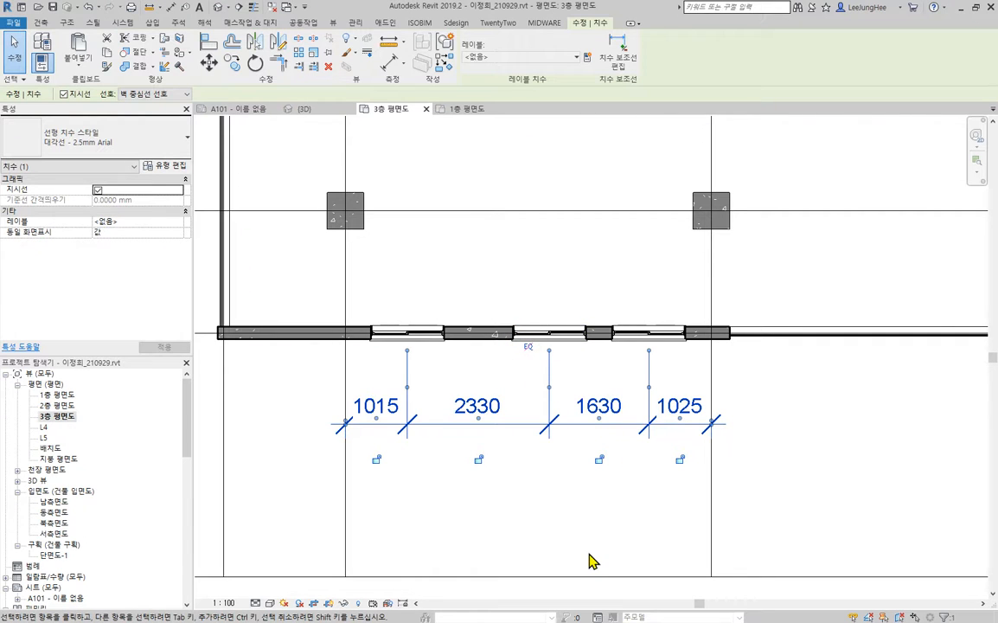
{"action": "left_click", "coordinate": [528, 349]}
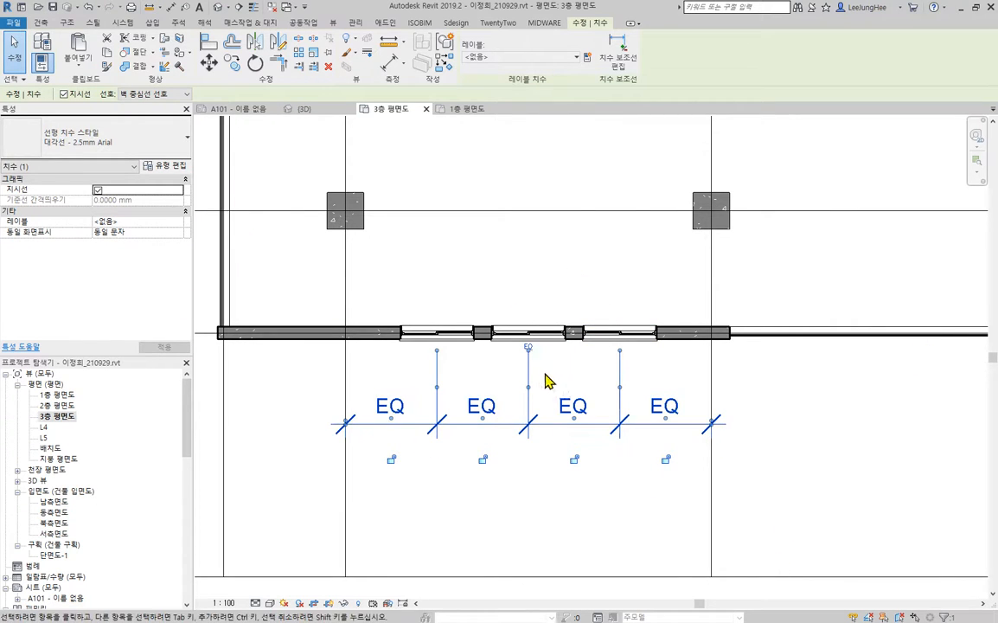
{"action": "scroll", "coordinate": [531, 354], "scroll_direction": "up", "scroll_amount": 3}
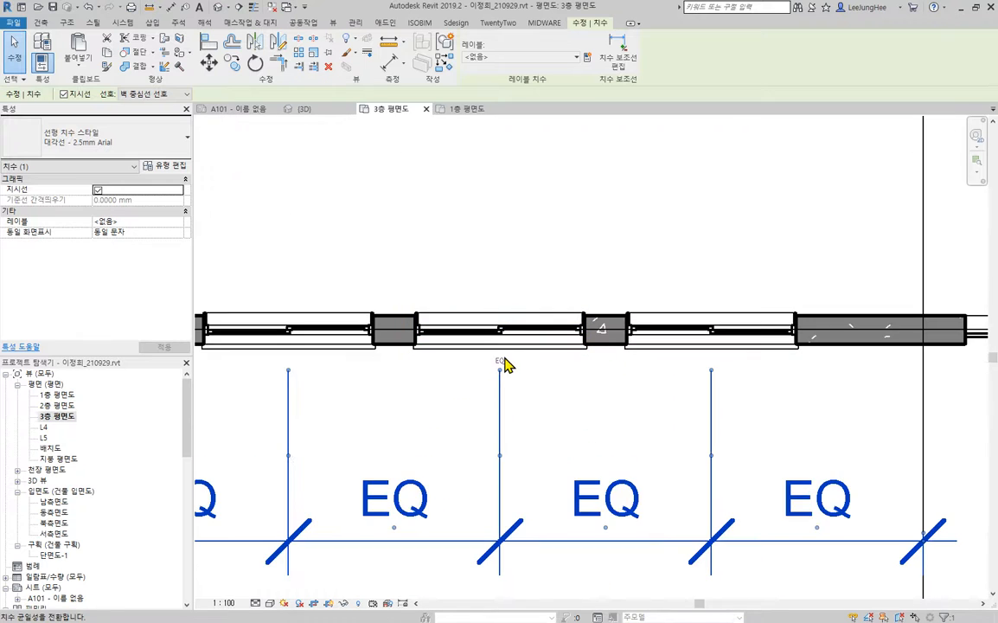
{"action": "left_click", "coordinate": [501, 361]}
{"action": "scroll", "coordinate": [657, 441], "scroll_direction": "down", "scroll_amount": 3}
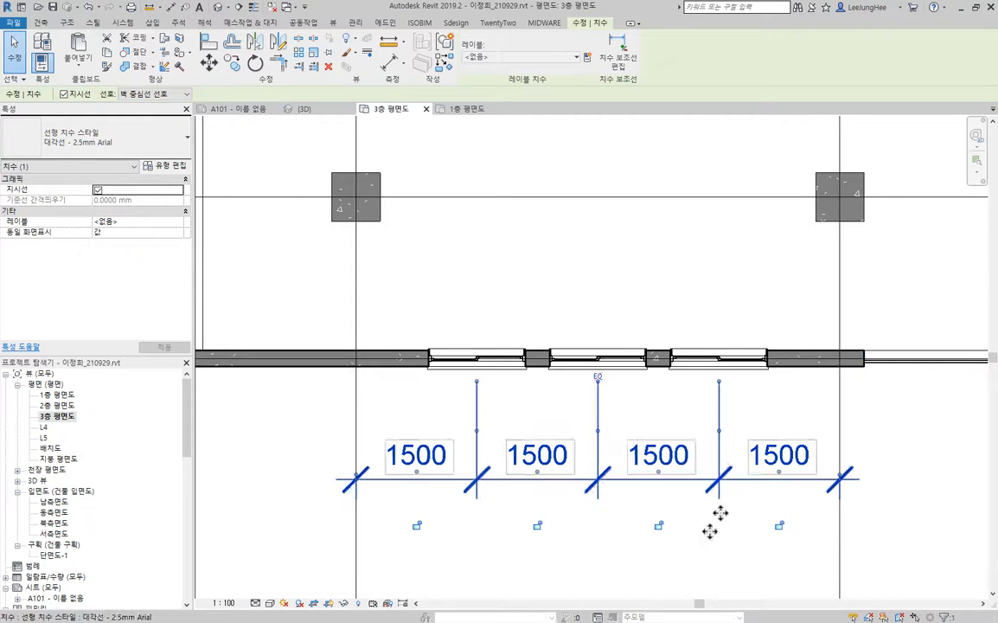
{"action": "scroll", "coordinate": [481, 333], "scroll_direction": "down", "scroll_amount": 2}
{"action": "middle_click_drag", "start_coordinate": [524, 279], "coordinate": [446, 290]}
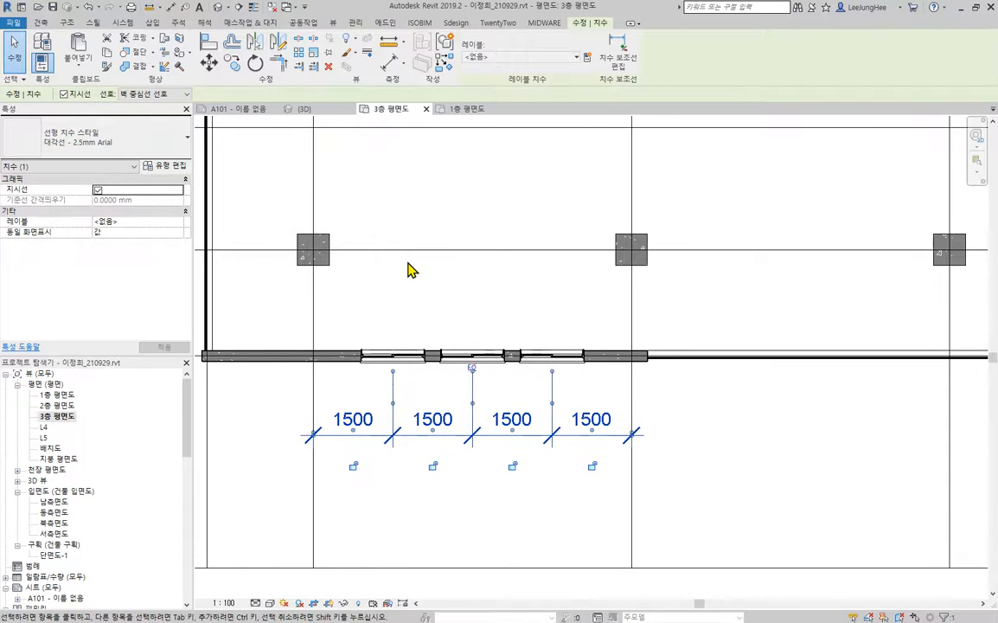
{"action": "left_click", "coordinate": [664, 493]}
{"action": "middle_click_drag", "start_coordinate": [743, 478], "coordinate": [786, 490]}
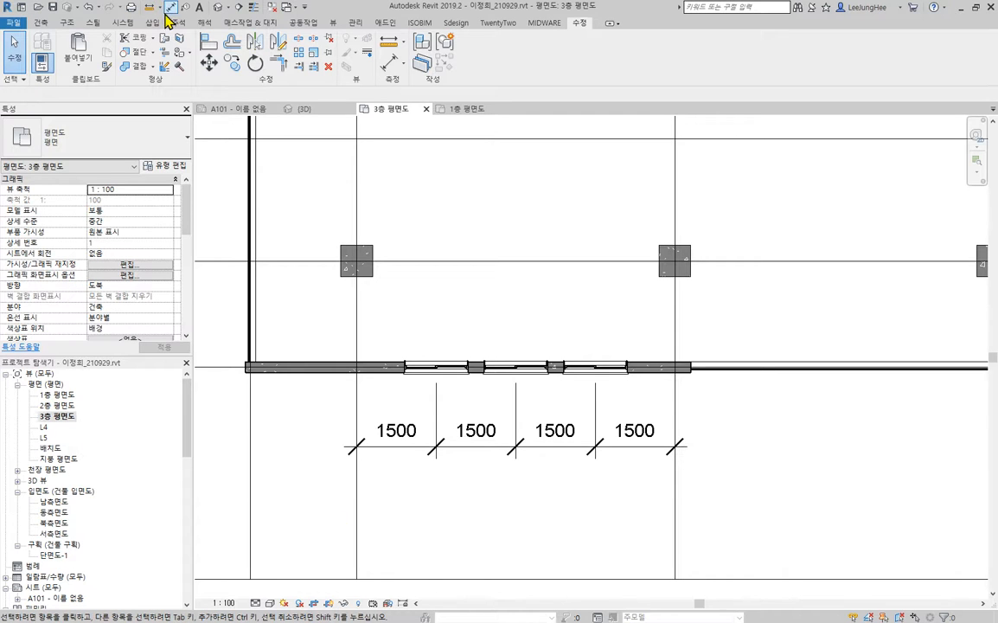
Inspect the three windows in the 3D view and in the 남측면도 elevation.
{"action": "left_click", "coordinate": [221, 8]}
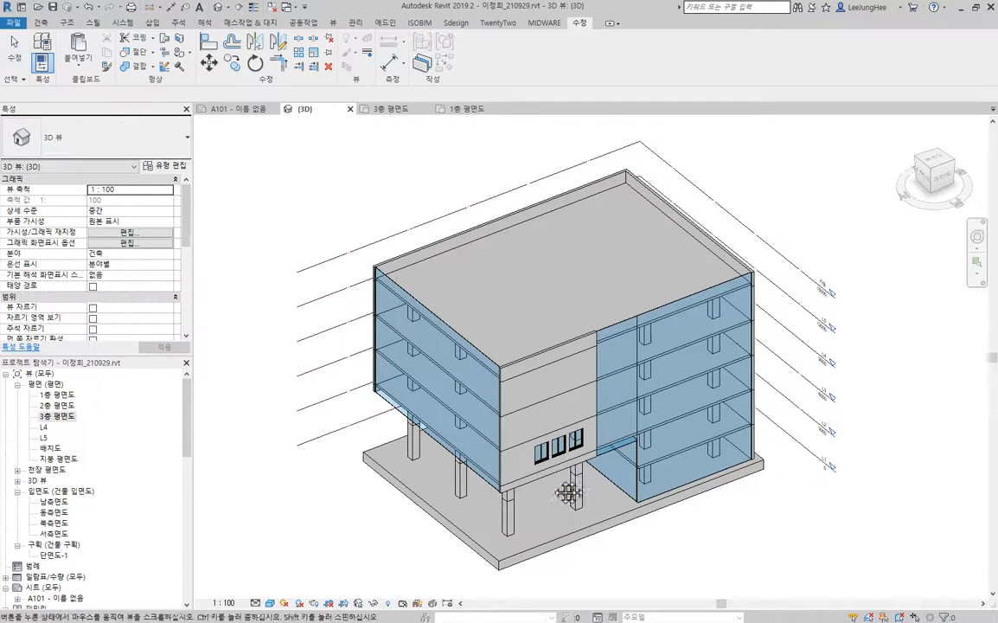
{"action": "scroll", "coordinate": [451, 389], "scroll_direction": "up", "scroll_amount": 3}
{"action": "middle_click_drag", "start_coordinate": [451, 389], "coordinate": [485, 450], "text": "shift"}
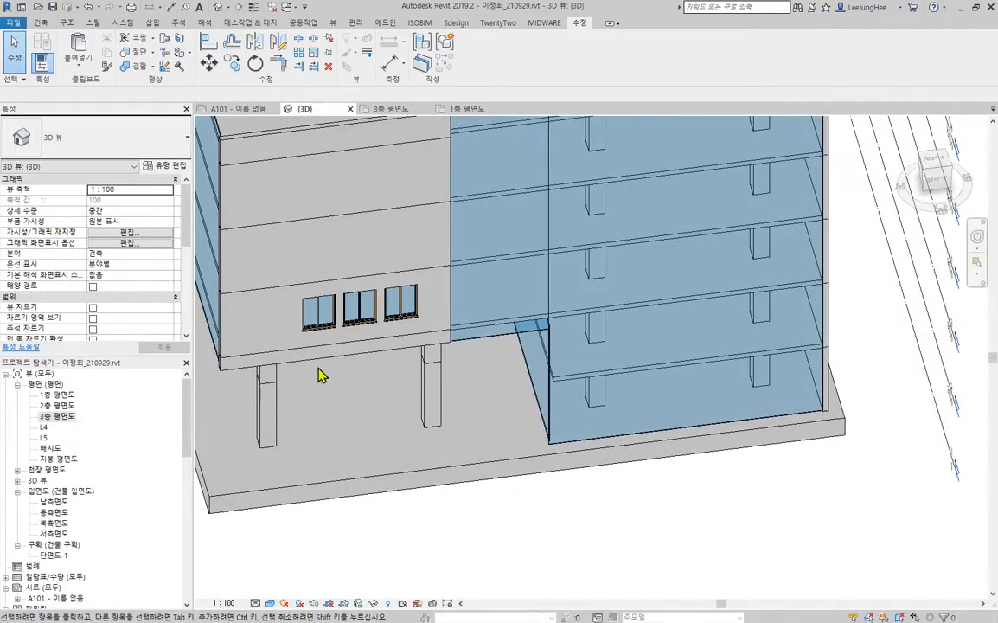
{"action": "left_click", "coordinate": [49, 503]}
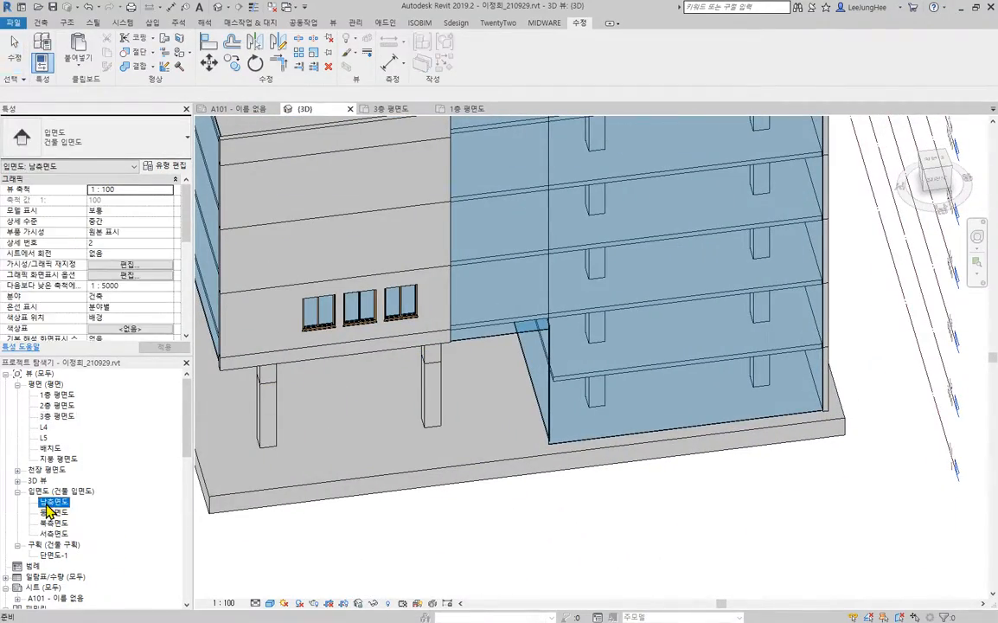
{"action": "double_click", "coordinate": [43, 503]}
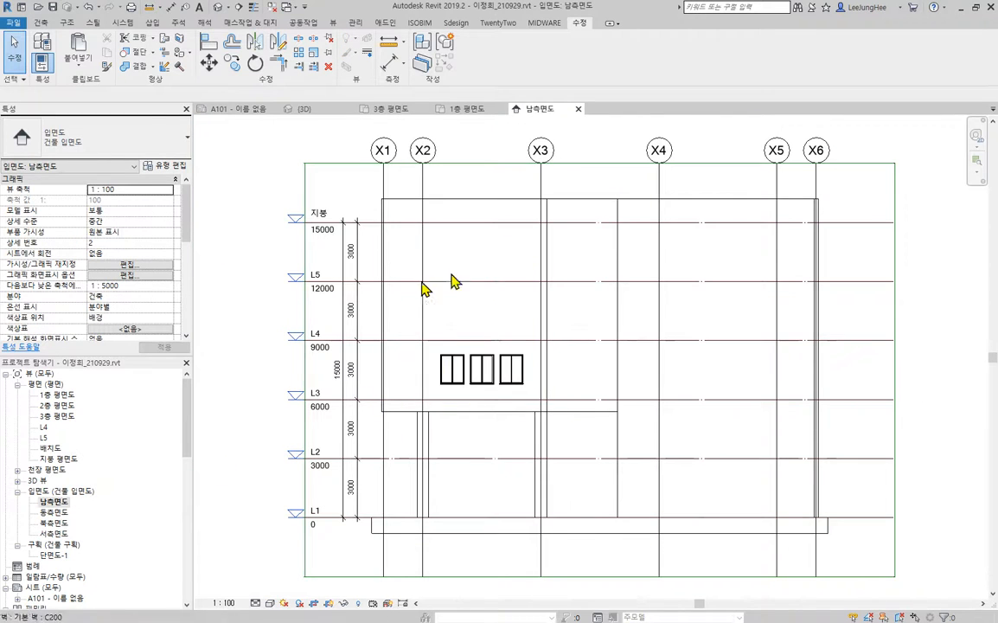
{"action": "middle_click_drag", "start_coordinate": [483, 406], "coordinate": [485, 406]}
{"action": "scroll", "coordinate": [441, 398], "scroll_direction": "up", "scroll_amount": 5}
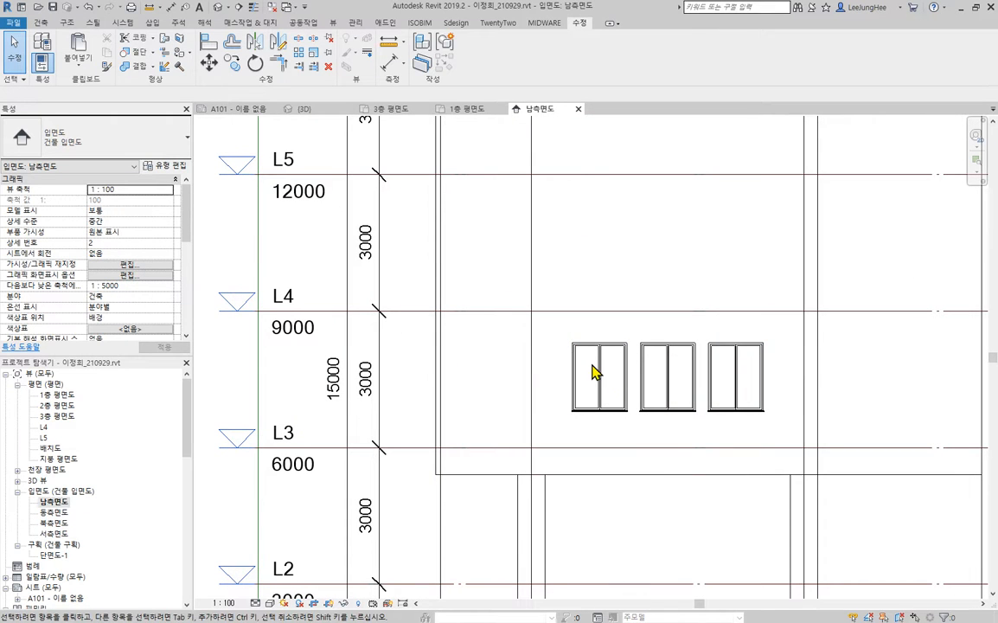
Add a vertical aligned dimension chain from level L3 through the bottom and top of the window nearest X2 to level L4.
{"action": "left_click", "coordinate": [391, 64]}
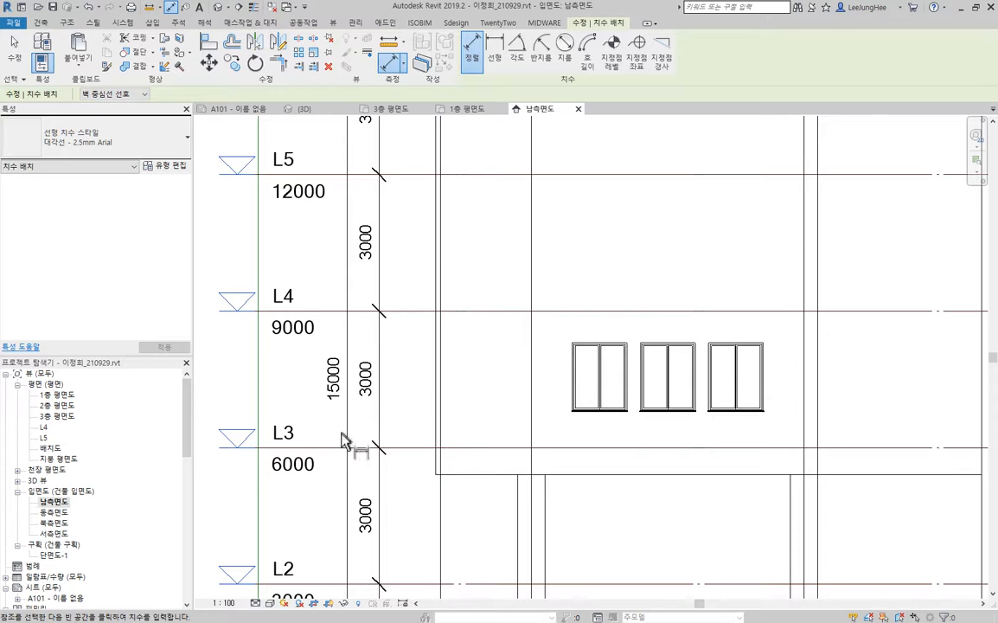
{"action": "scroll", "coordinate": [573, 417], "scroll_direction": "up", "scroll_amount": 6}
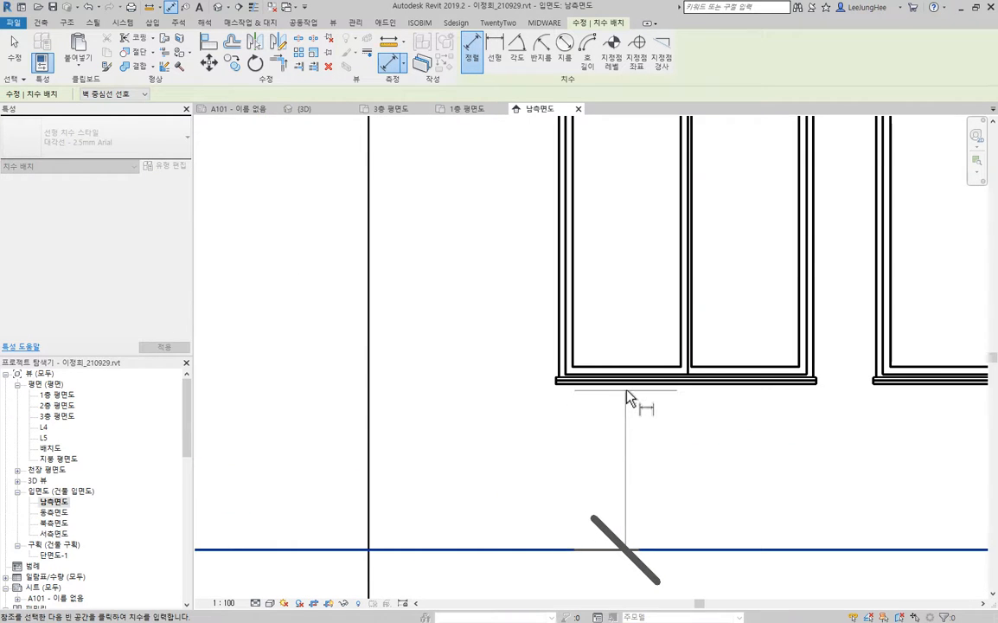
{"action": "scroll", "coordinate": [613, 400], "scroll_direction": "up", "scroll_amount": 2}
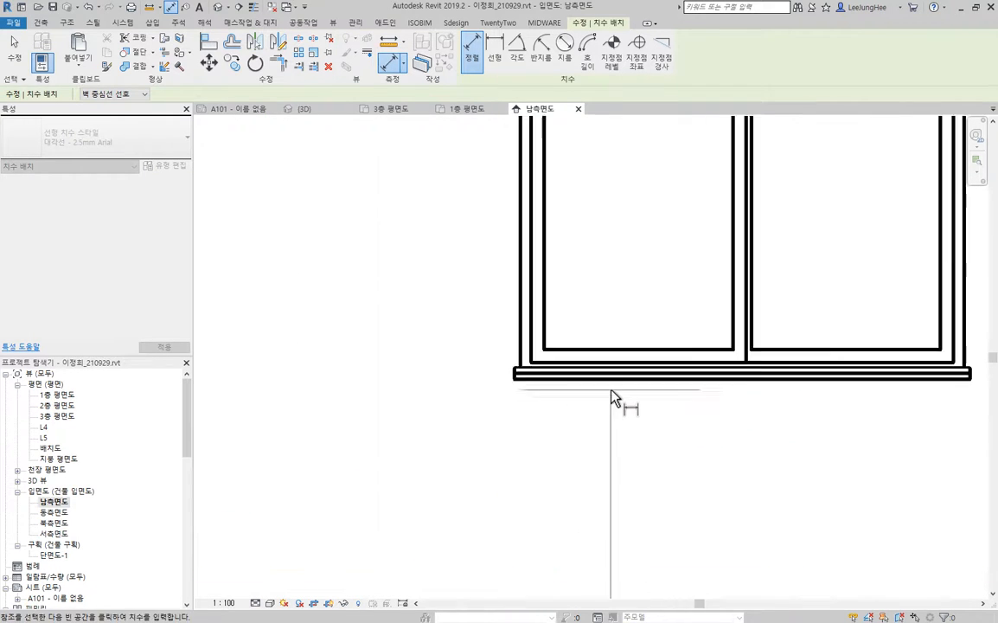
{"action": "scroll", "coordinate": [613, 399], "scroll_direction": "up", "scroll_amount": 2}
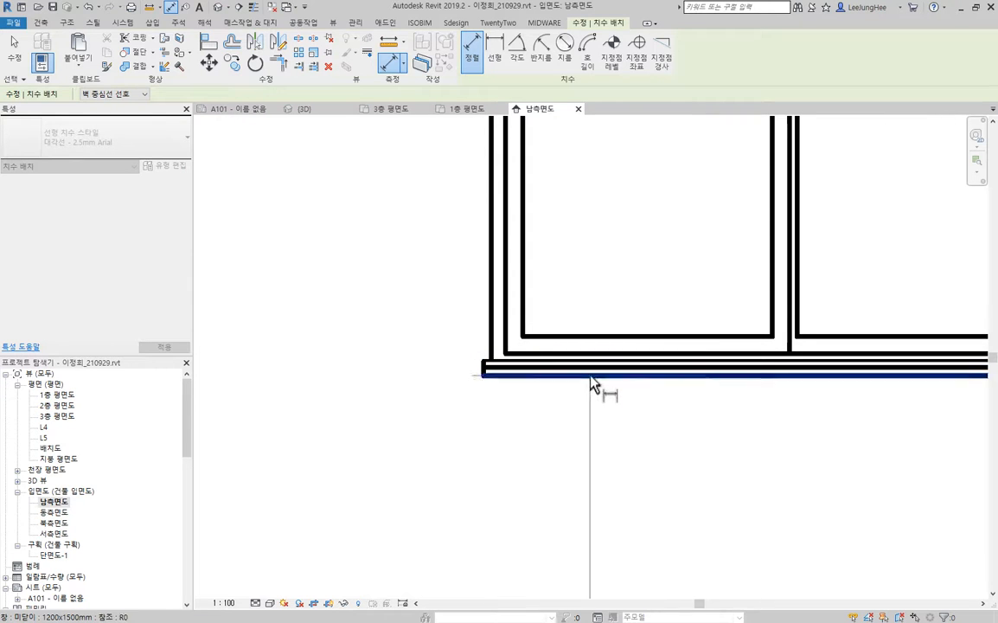
{"action": "left_click", "coordinate": [592, 376]}
{"action": "scroll", "coordinate": [617, 378], "scroll_direction": "down", "scroll_amount": 3}
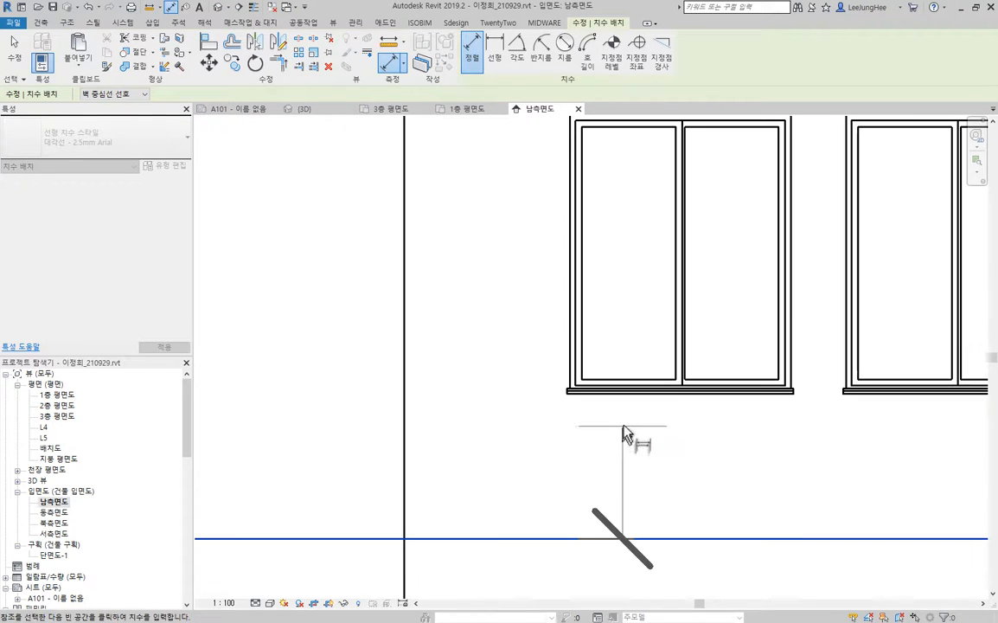
{"action": "left_click", "coordinate": [638, 394]}
{"action": "scroll", "coordinate": [573, 420], "scroll_direction": "down", "scroll_amount": 3}
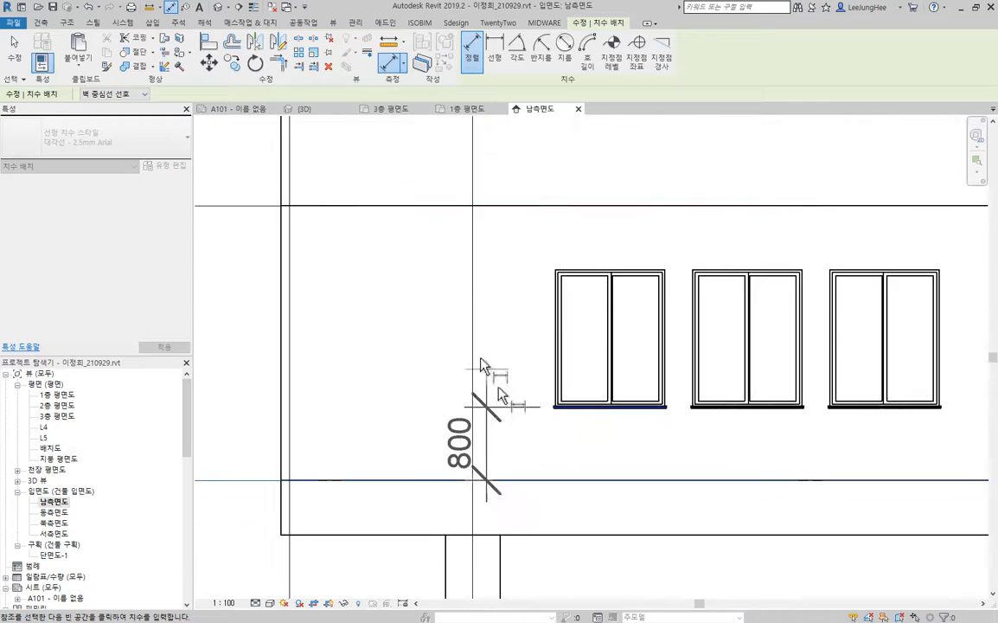
{"action": "scroll", "coordinate": [659, 317], "scroll_direction": "up", "scroll_amount": 3}
{"action": "left_click", "coordinate": [659, 316]}
{"action": "scroll", "coordinate": [601, 285], "scroll_direction": "down", "scroll_amount": 5}
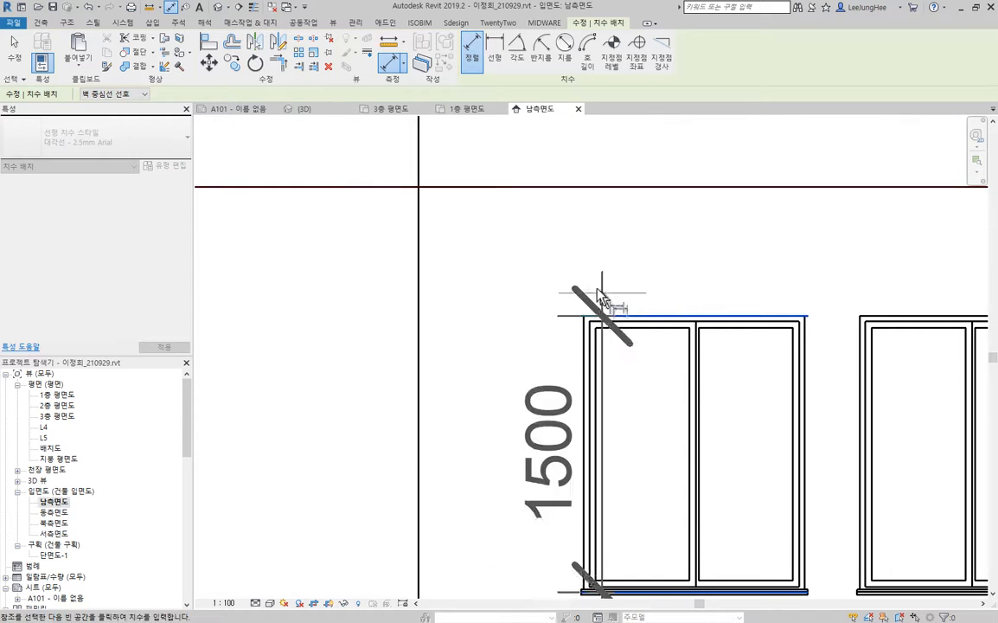
{"action": "left_click", "coordinate": [519, 260]}
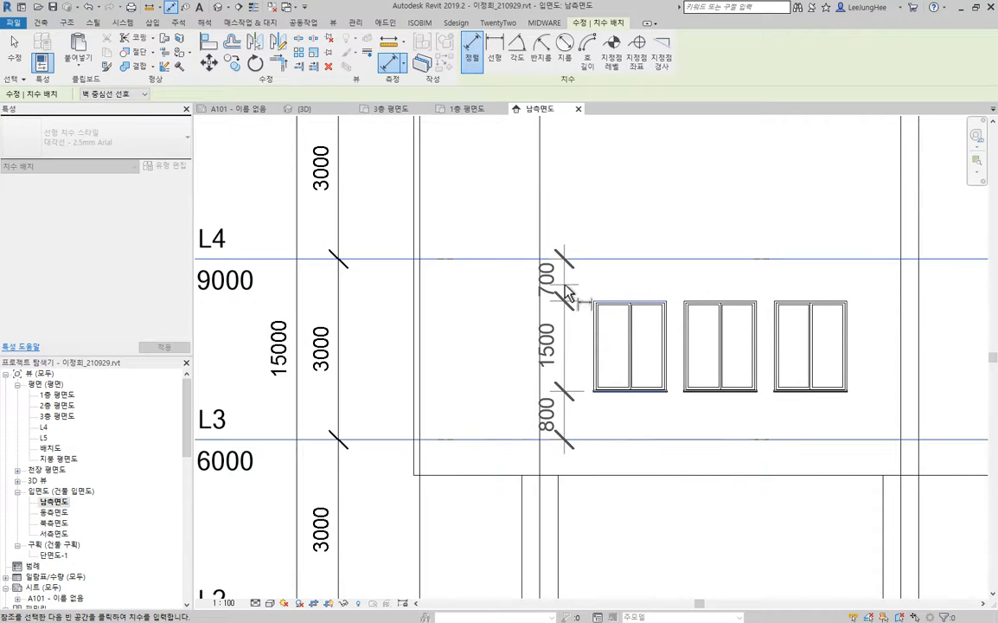
{"action": "left_click", "coordinate": [514, 289]}
{"action": "key", "text": "Escape"}
{"action": "key", "text": "Escape"}
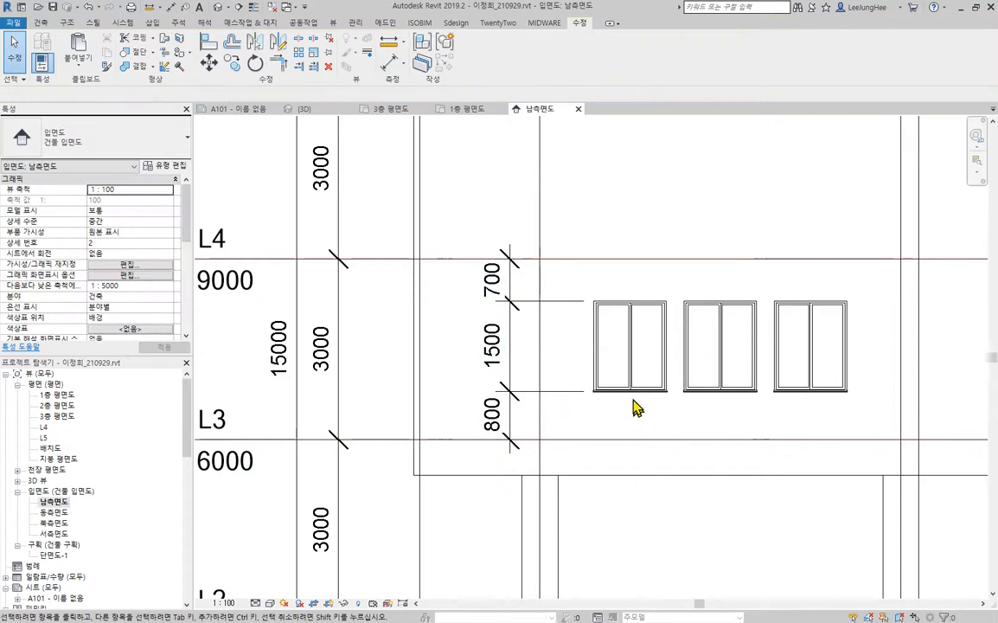
Set the sill height of the window nearest X2 to 900 mm by editing its dimension above L3.
{"action": "left_click", "coordinate": [634, 404]}
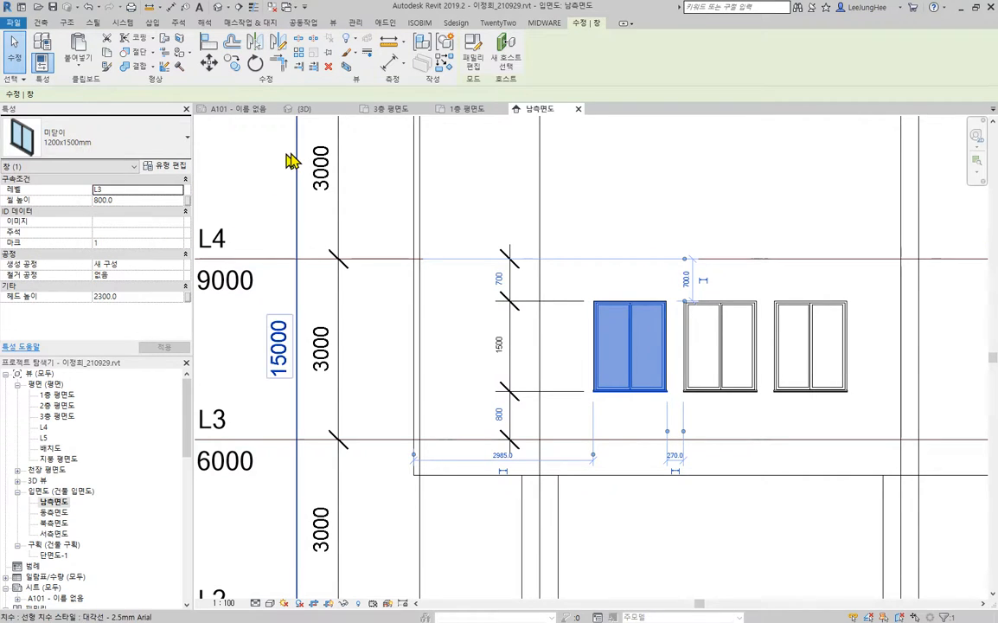
{"action": "left_click", "coordinate": [716, 221]}
{"action": "middle_click_drag", "start_coordinate": [743, 197], "coordinate": [715, 196]}
{"action": "left_click", "coordinate": [605, 361]}
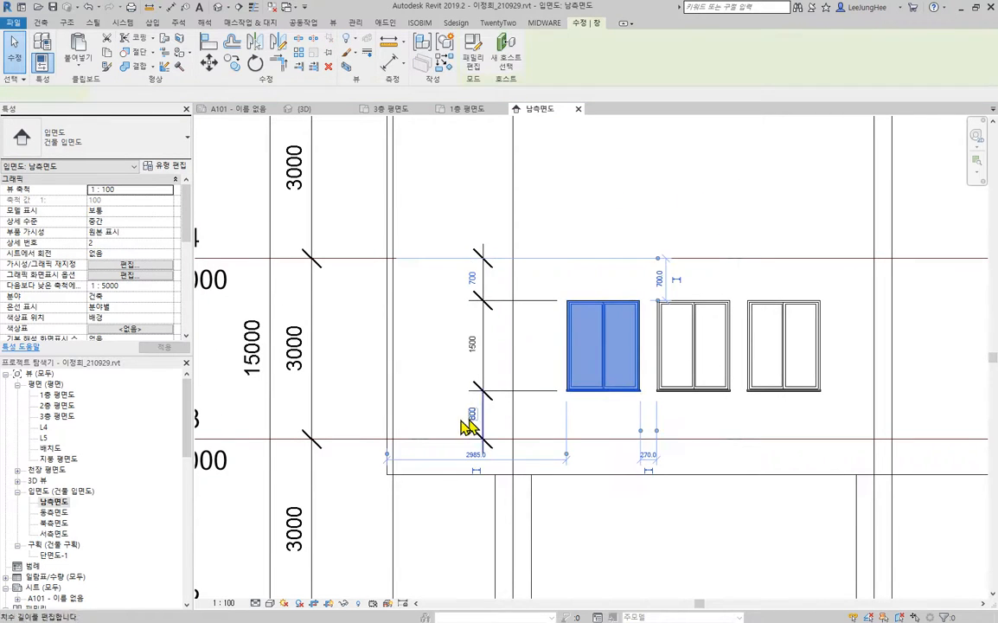
{"action": "left_click", "coordinate": [474, 414]}
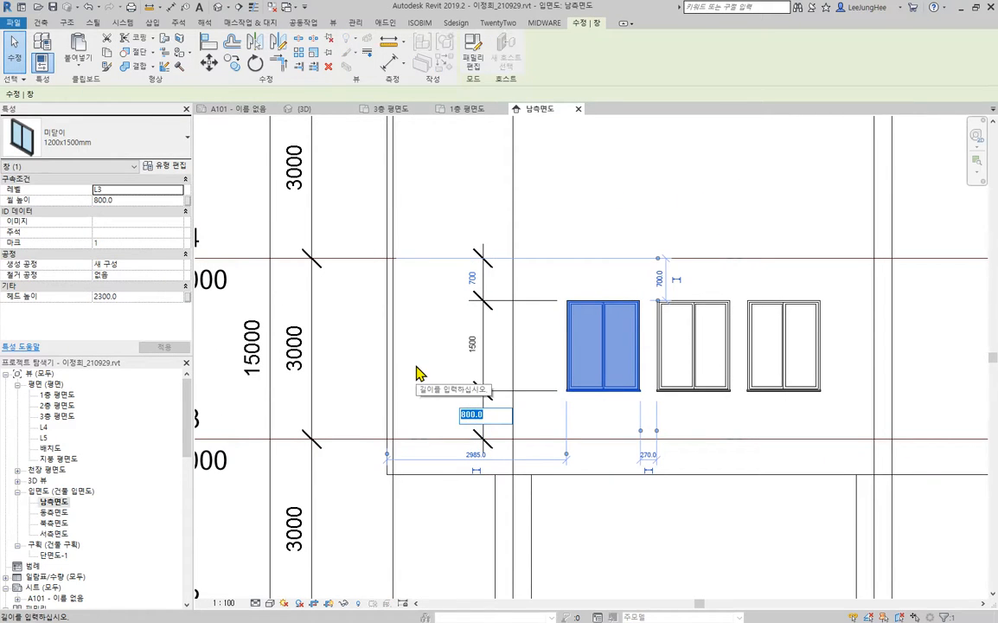
{"action": "key", "text": "Return"}
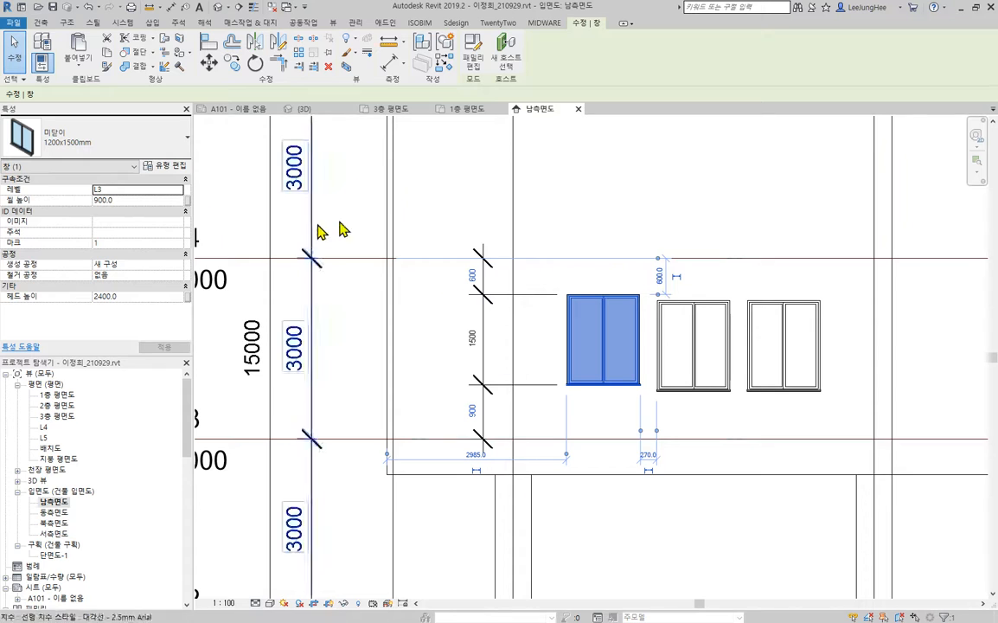
Set the 씰 높이 property of the window nearest X2 to 800 mm.
{"action": "left_click", "coordinate": [137, 203]}
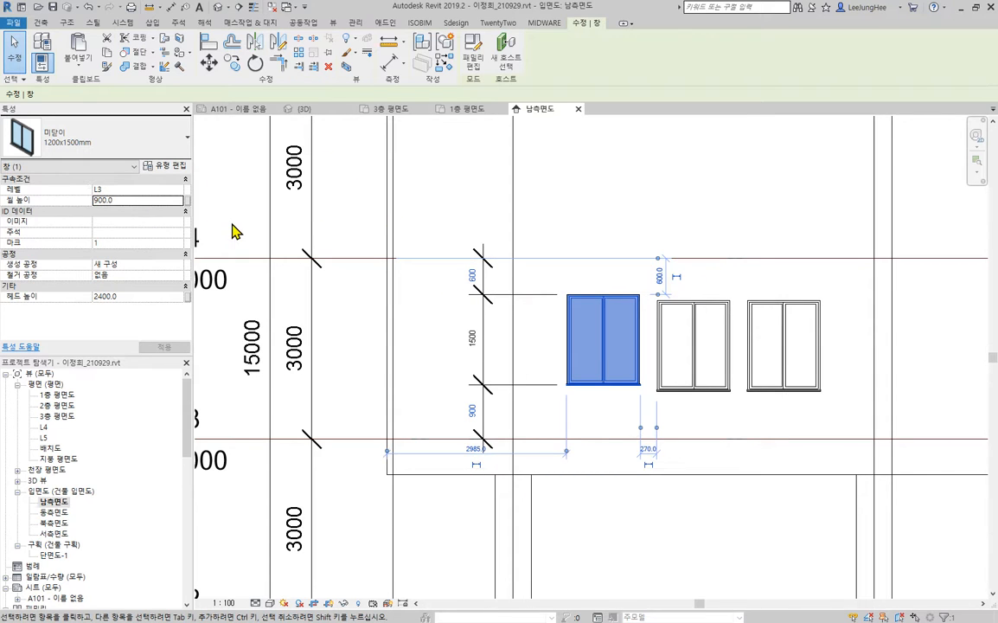
{"action": "key", "text": "Delete"}
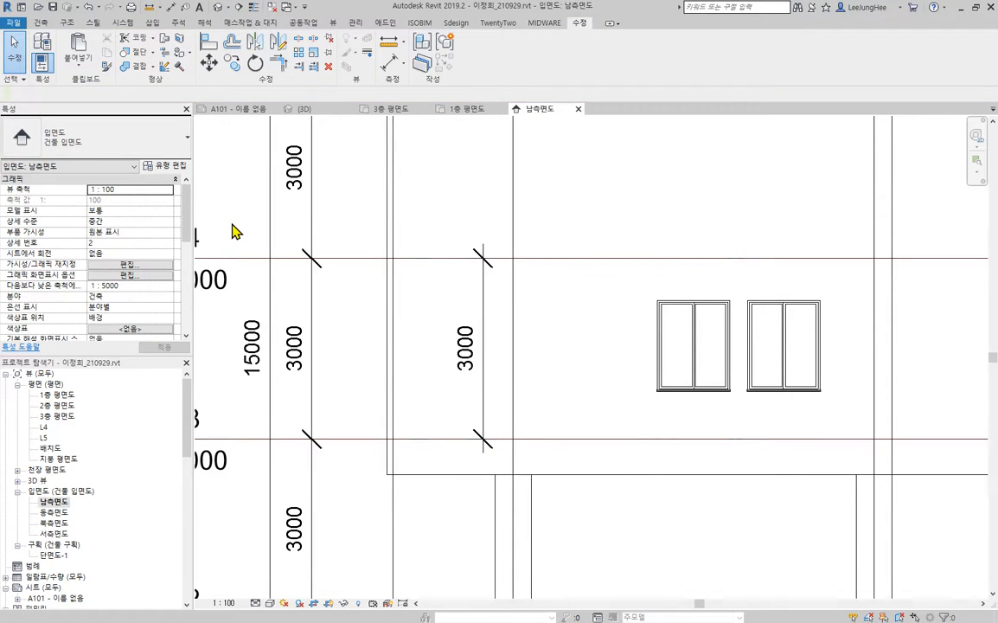
{"action": "key", "text": "ctrl+z"}
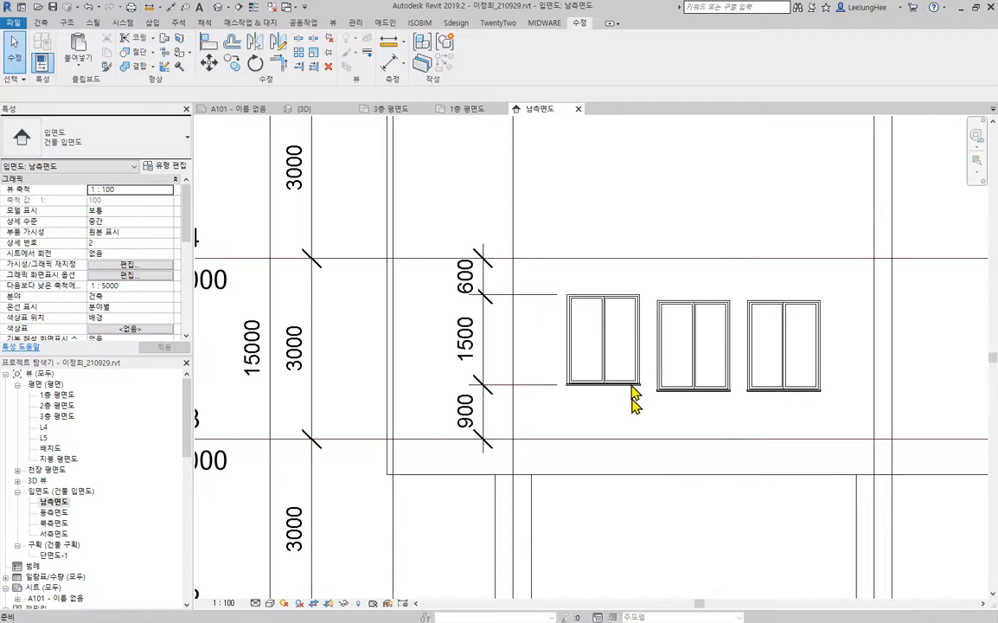
{"action": "left_click", "coordinate": [635, 380]}
{"action": "left_click", "coordinate": [134, 205]}
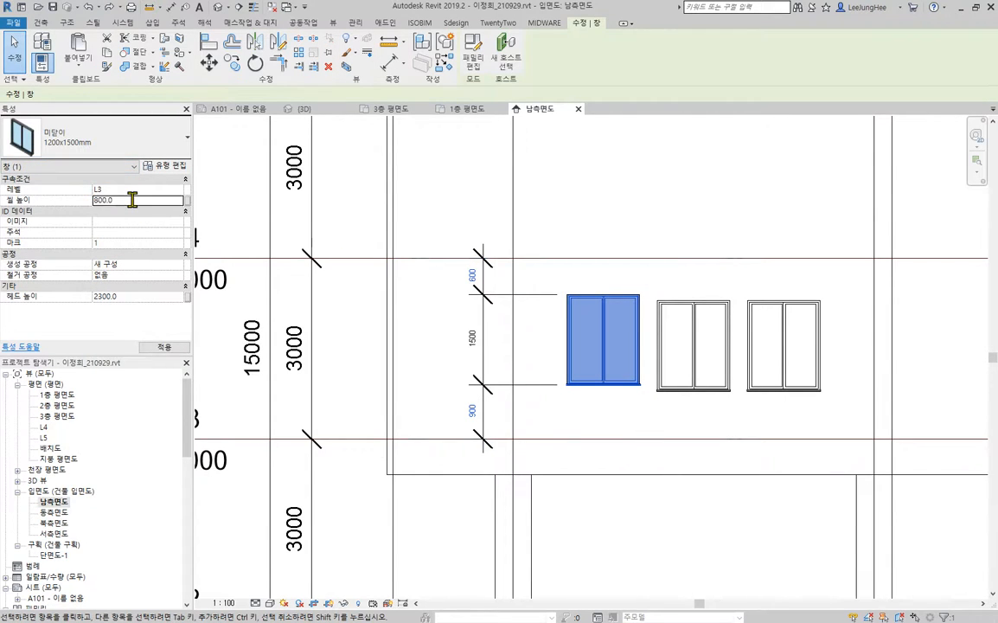
{"action": "left_click", "coordinate": [785, 504]}
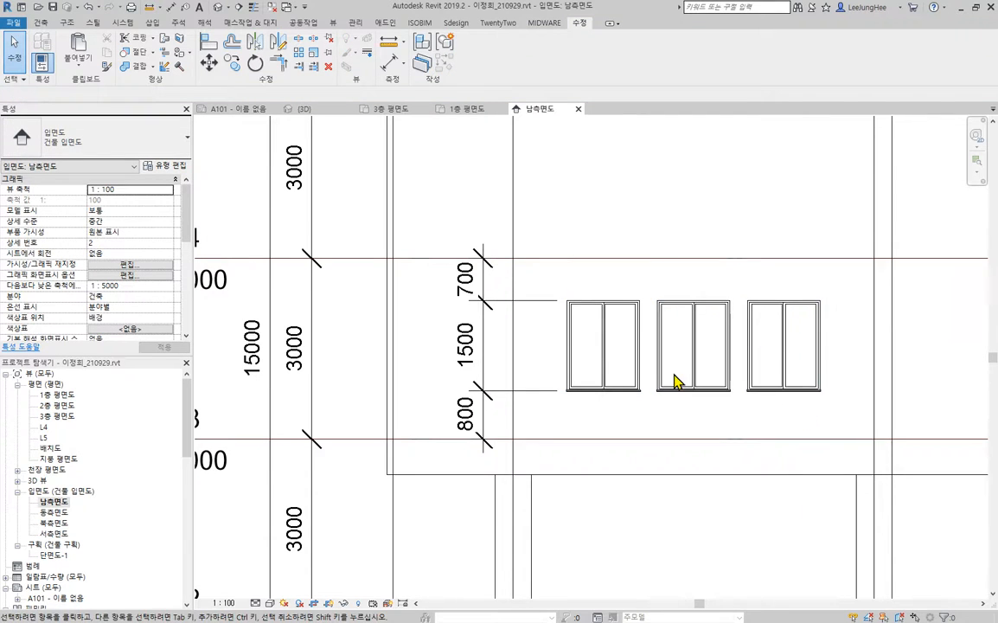
{"action": "scroll", "coordinate": [666, 365], "scroll_direction": "down", "scroll_amount": 2}
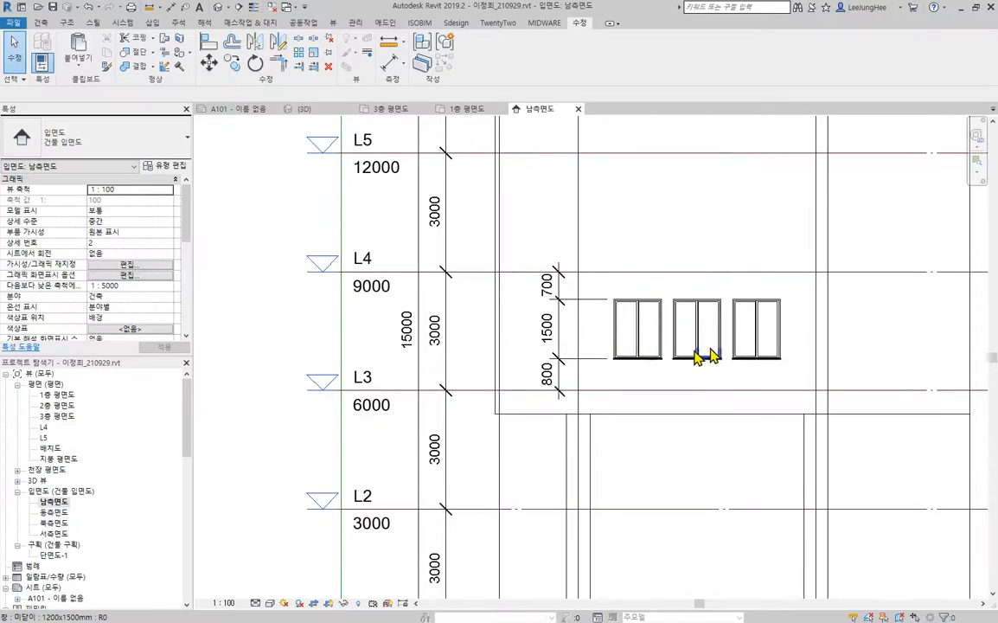
{"action": "left_click", "coordinate": [213, 45]}
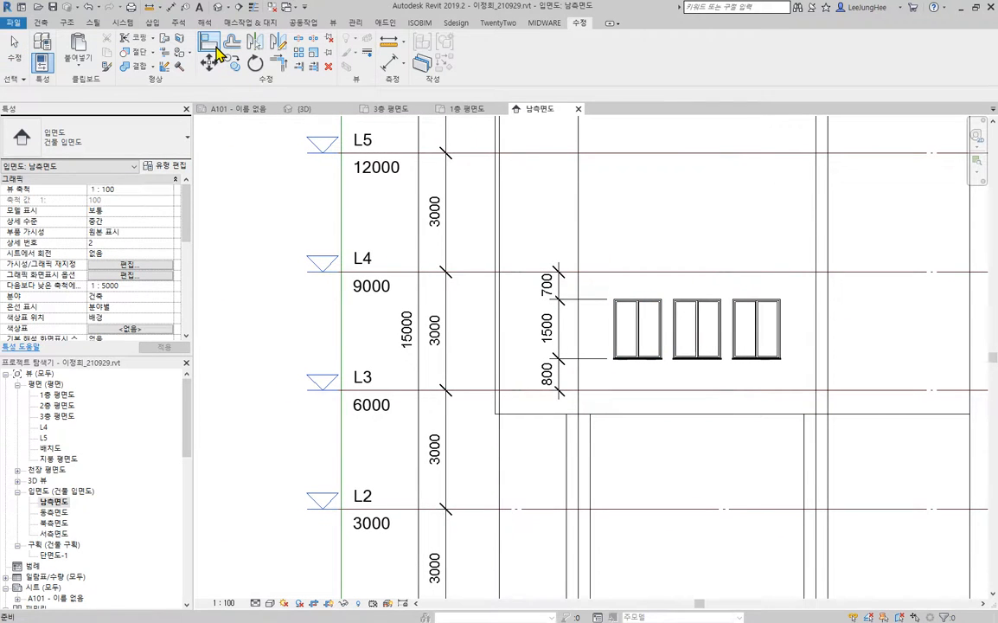
{"action": "scroll", "coordinate": [597, 329], "scroll_direction": "up", "scroll_amount": 4}
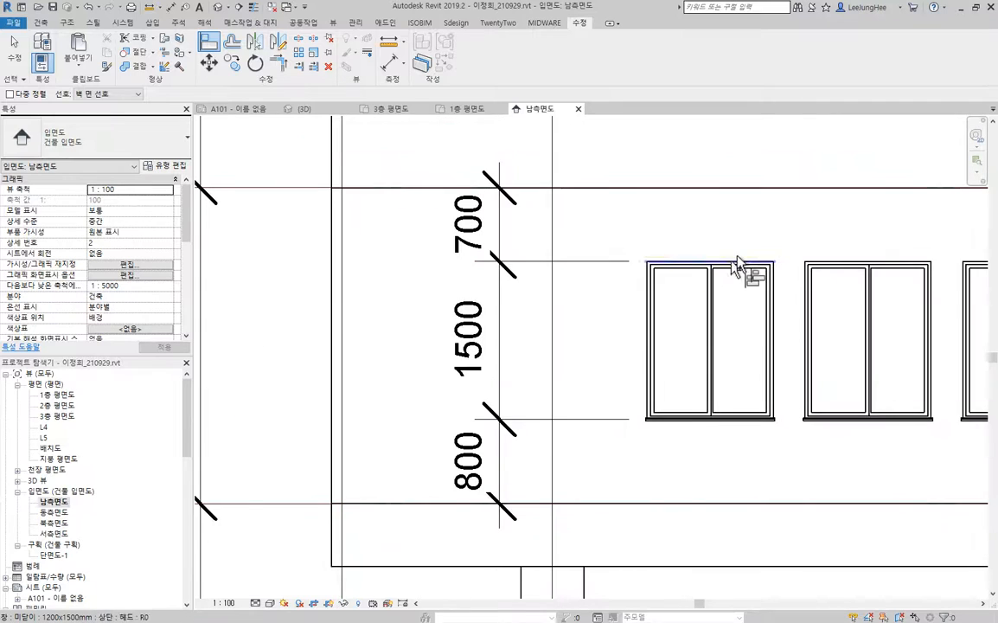
{"action": "key", "text": "Escape"}
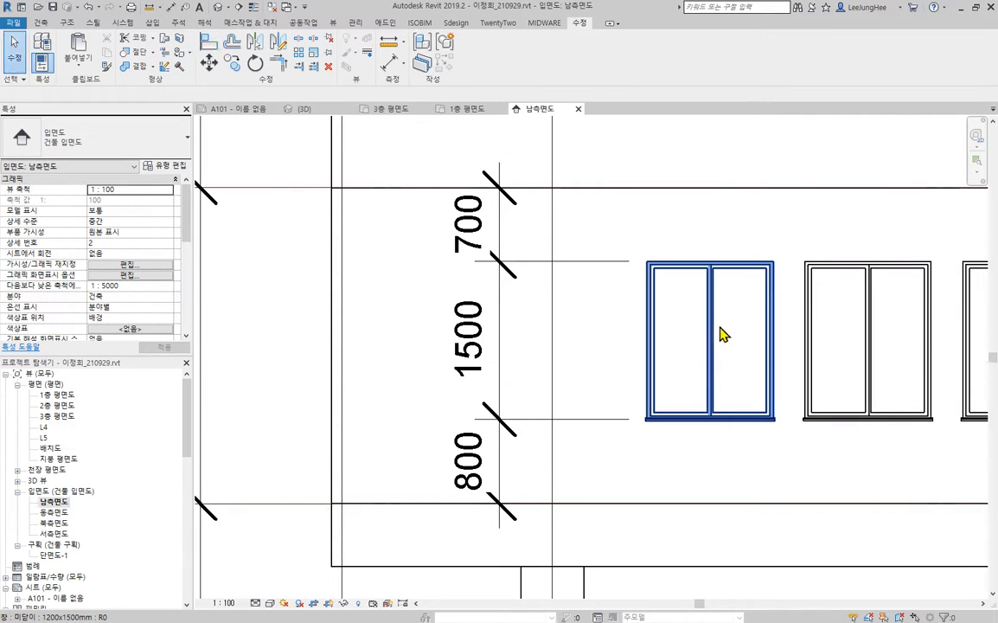
Set the 씰 높이 property of the window nearest X2 to 900 mm.
{"action": "left_click", "coordinate": [709, 331]}
{"action": "left_click", "coordinate": [147, 202]}
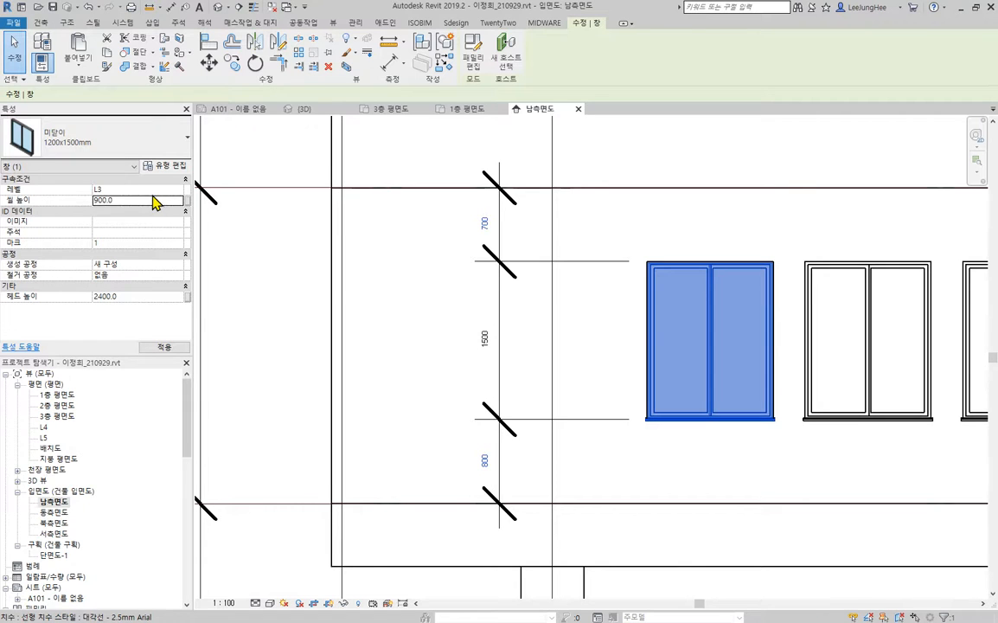
{"action": "left_click", "coordinate": [900, 480]}
{"action": "middle_click_drag", "start_coordinate": [900, 480], "coordinate": [677, 491]}
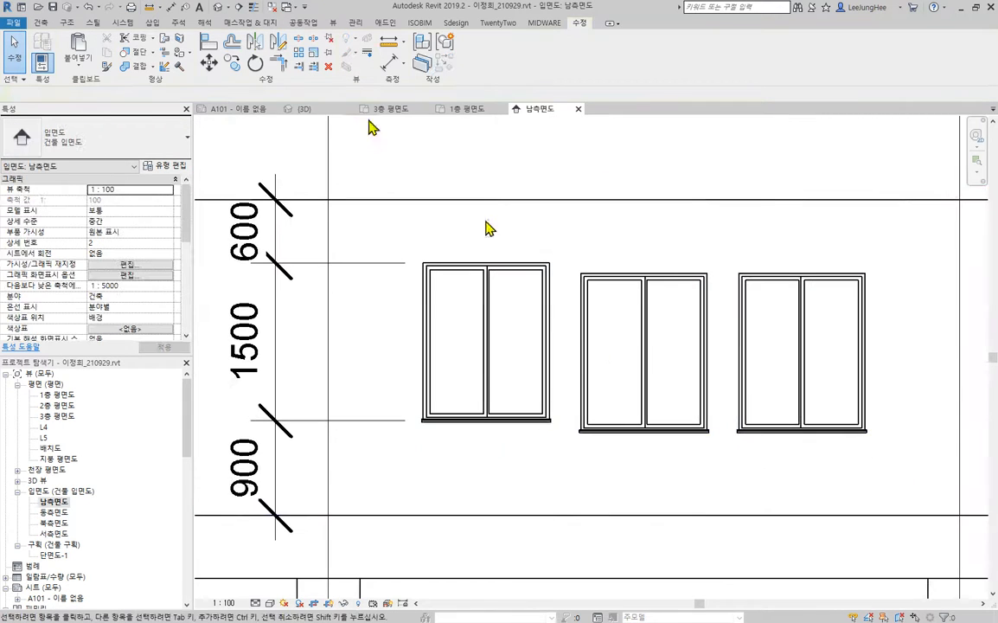
Align the tops of the other two windows with the top of the window nearest X2 and lock both alignments.
{"action": "left_click", "coordinate": [497, 263]}
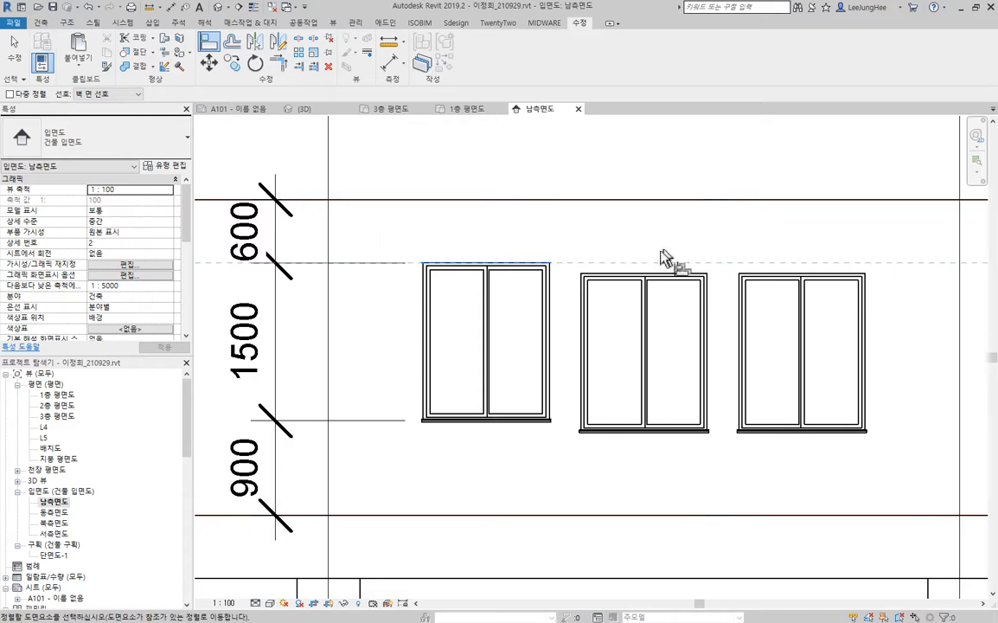
{"action": "left_click", "coordinate": [625, 277]}
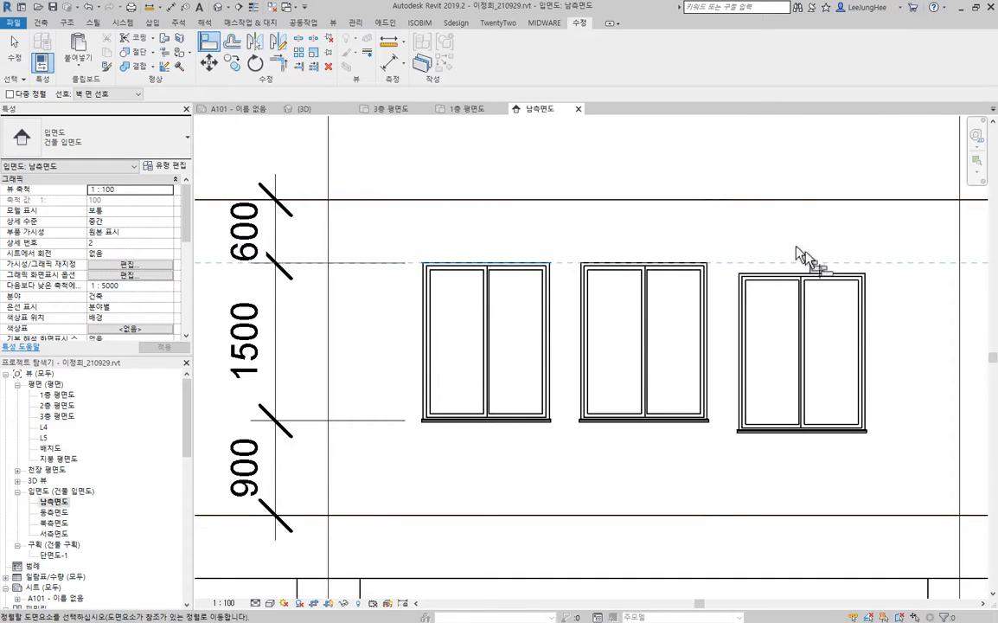
{"action": "left_click", "coordinate": [789, 277]}
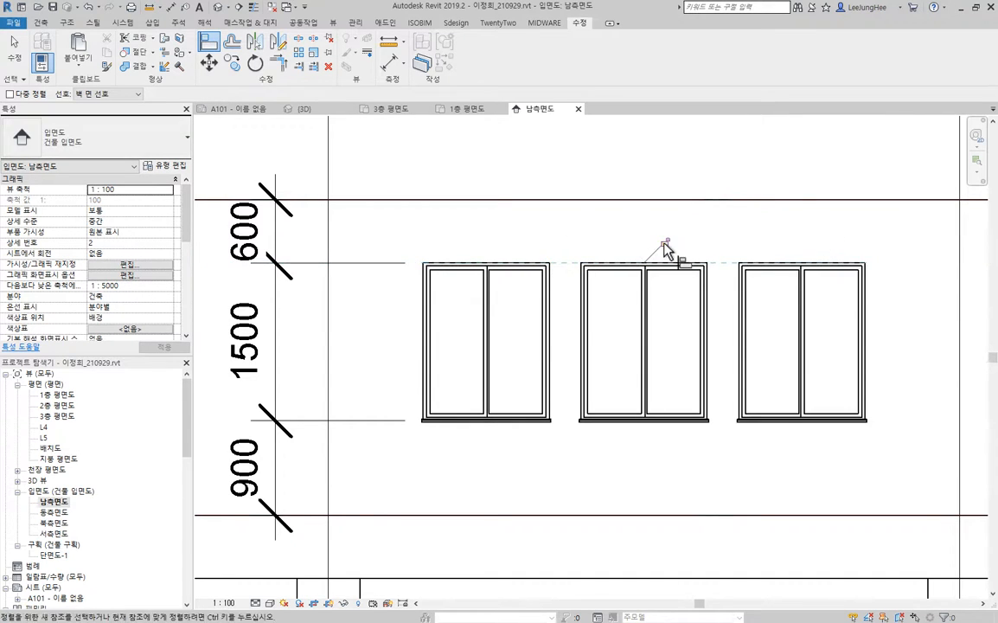
{"action": "scroll", "coordinate": [764, 262], "scroll_direction": "down", "scroll_amount": 2}
{"action": "key", "text": "Escape"}
{"action": "middle_click_drag", "start_coordinate": [638, 407], "coordinate": [644, 413]}
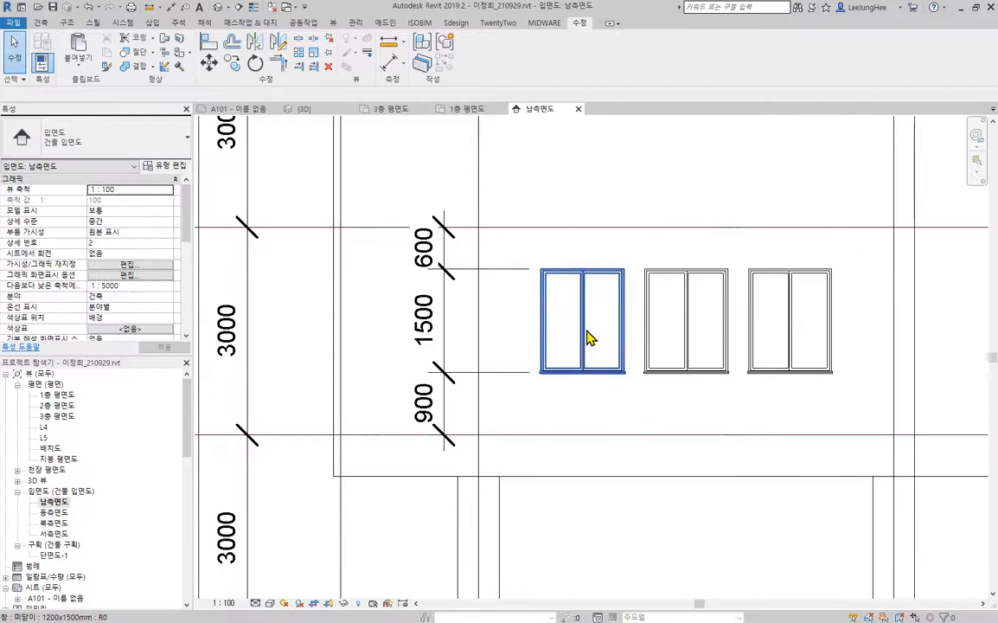
Set the 씰 높이 of the window nearest X2 to 800 mm so the locked row follows.
{"action": "left_click", "coordinate": [587, 338]}
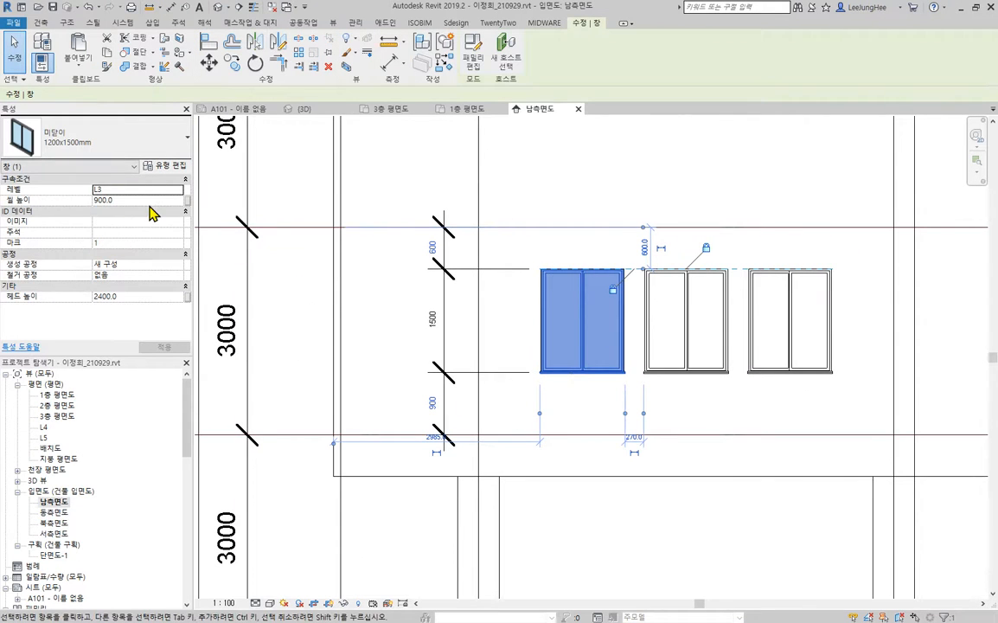
{"action": "left_click", "coordinate": [150, 201]}
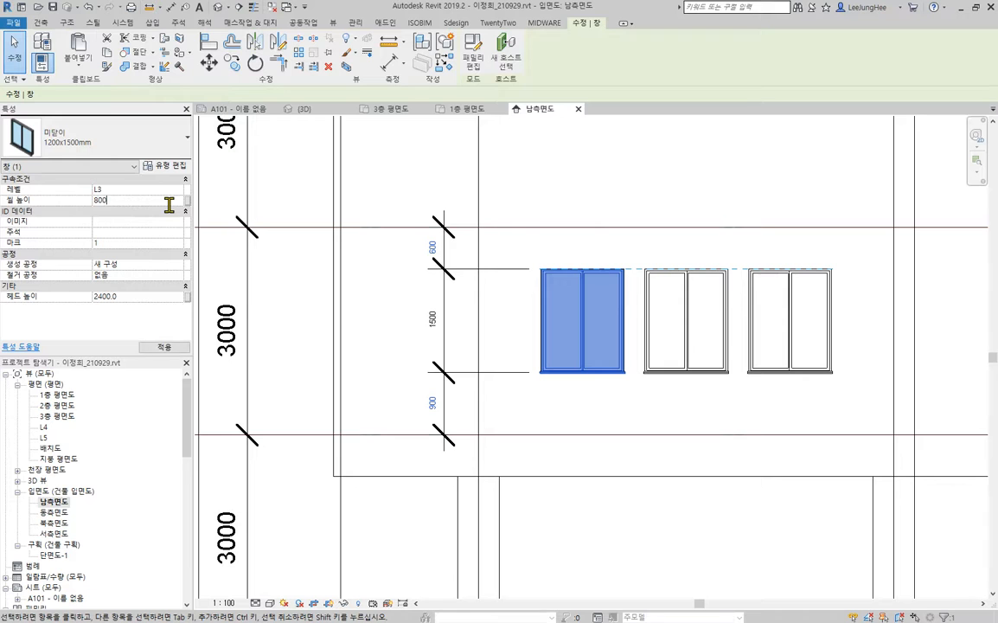
{"action": "type", "text": "800.0"}
{"action": "key", "text": "Return"}
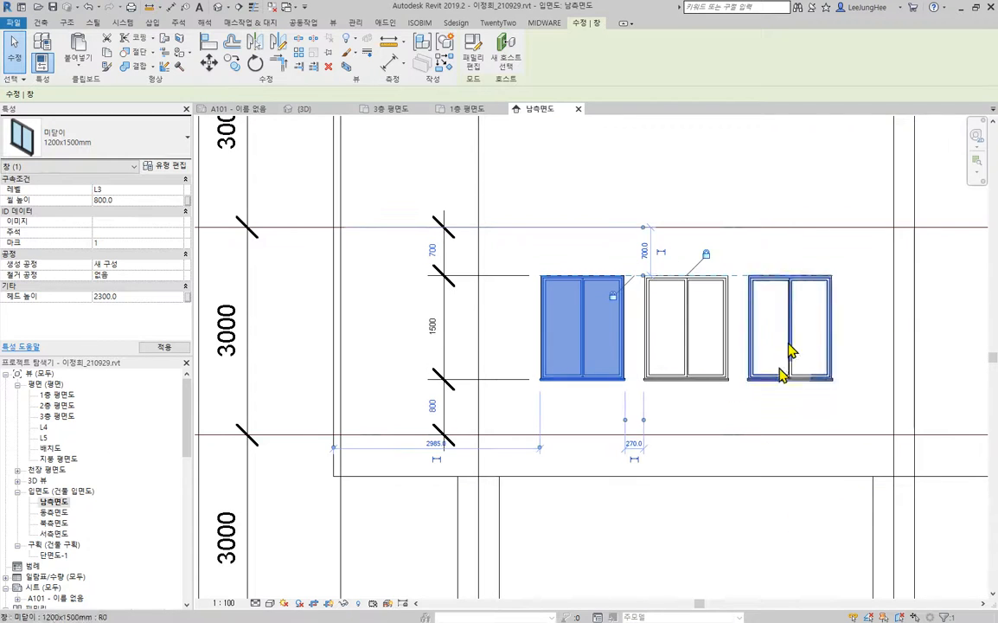
{"action": "left_click", "coordinate": [815, 427]}
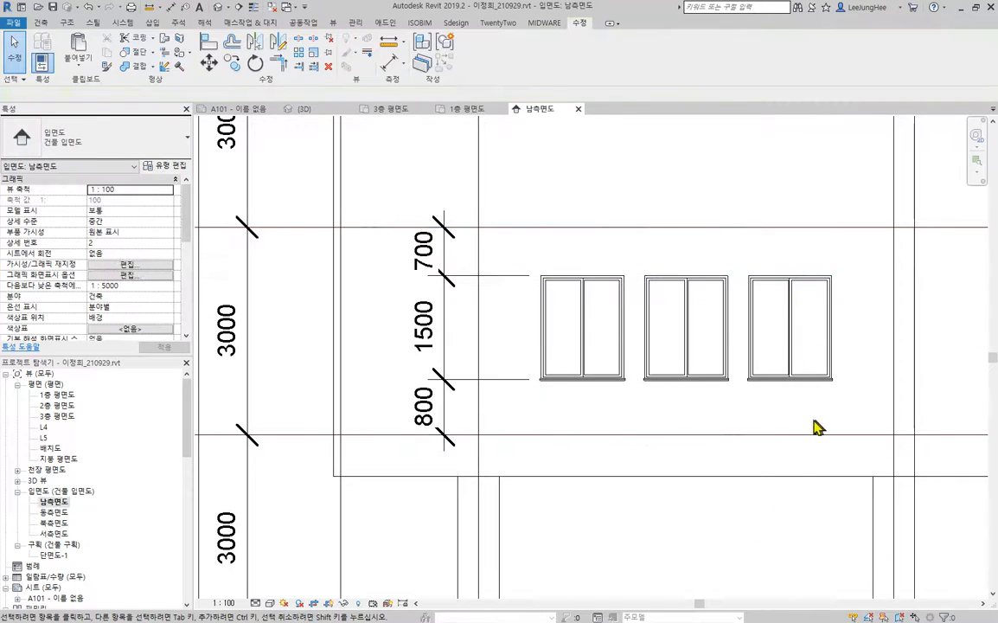
Copy the three L3 windows together up to levels L4 and L5, using the level lines as copy points.
{"action": "scroll", "coordinate": [703, 402], "scroll_direction": "down", "scroll_amount": 2}
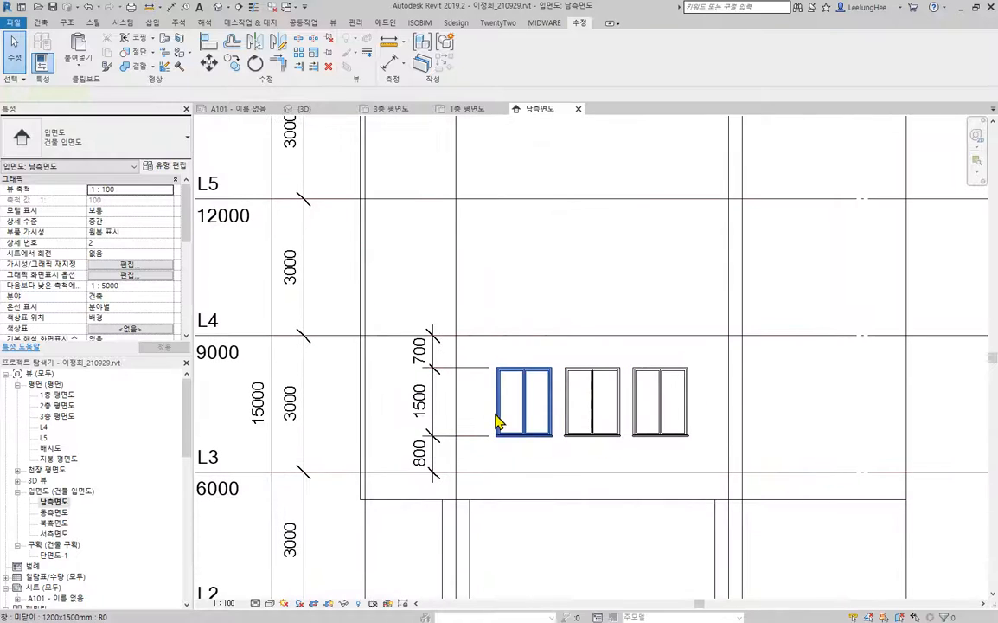
{"action": "left_click", "coordinate": [499, 421]}
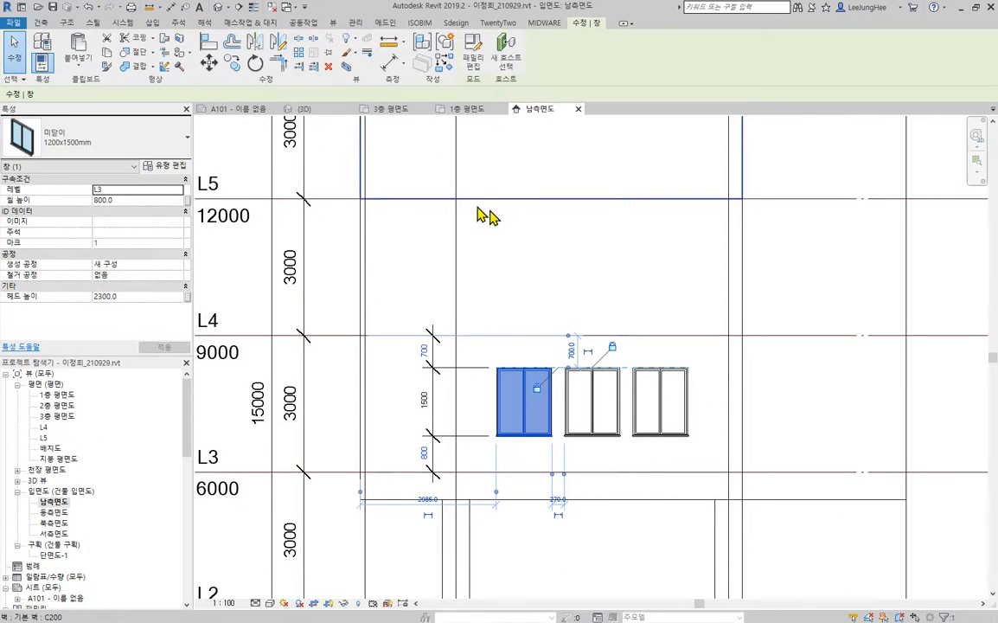
{"action": "scroll", "coordinate": [739, 313], "scroll_direction": "down", "scroll_amount": 2}
{"action": "middle_click_drag", "start_coordinate": [739, 313], "coordinate": [692, 396]}
{"action": "left_click", "coordinate": [606, 471], "text": "ctrl"}
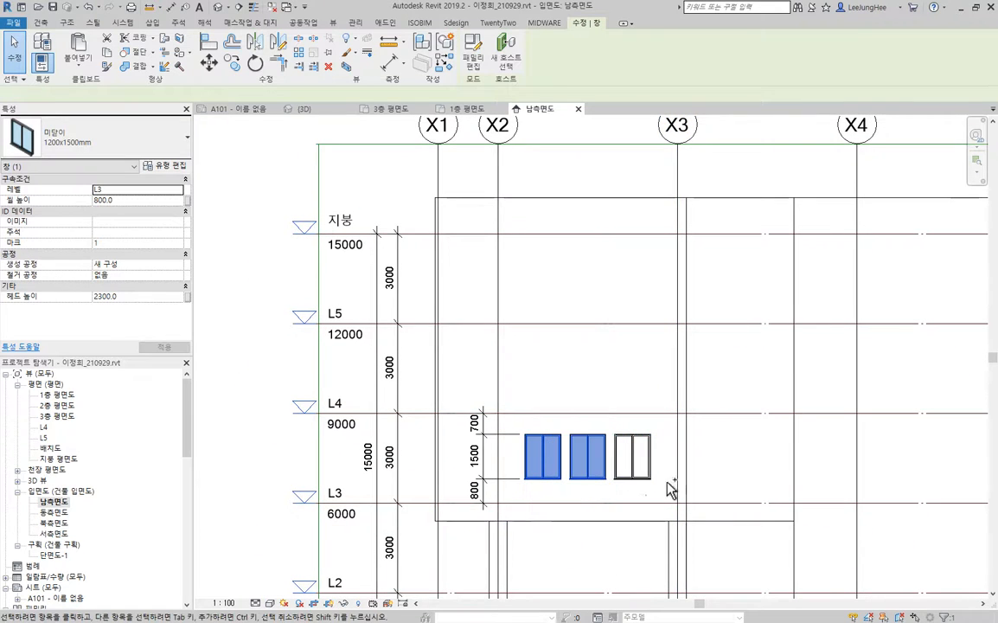
{"action": "left_click", "coordinate": [645, 471], "text": "ctrl"}
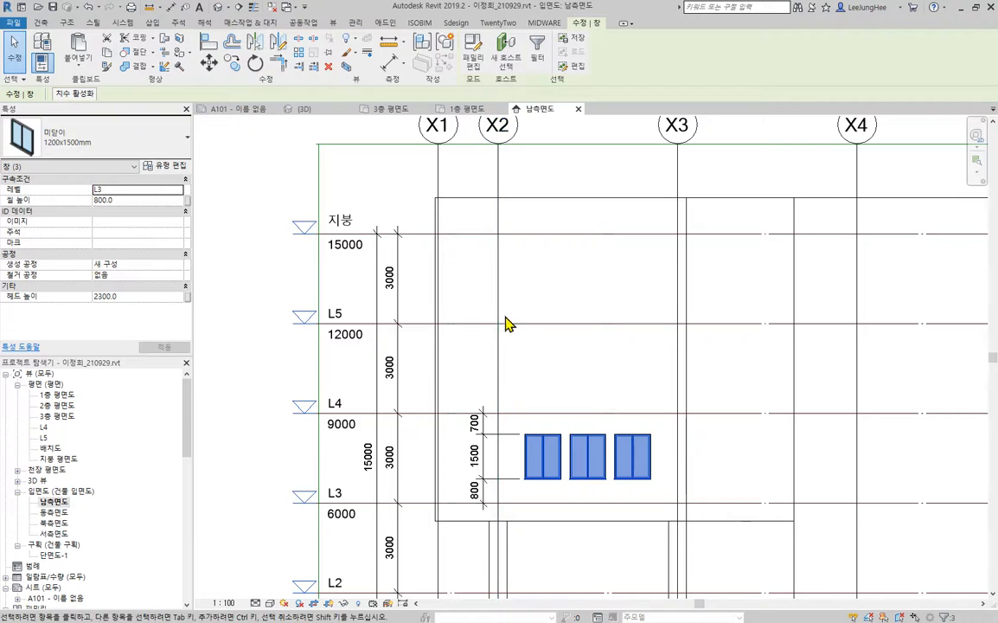
{"action": "left_click", "coordinate": [235, 66]}
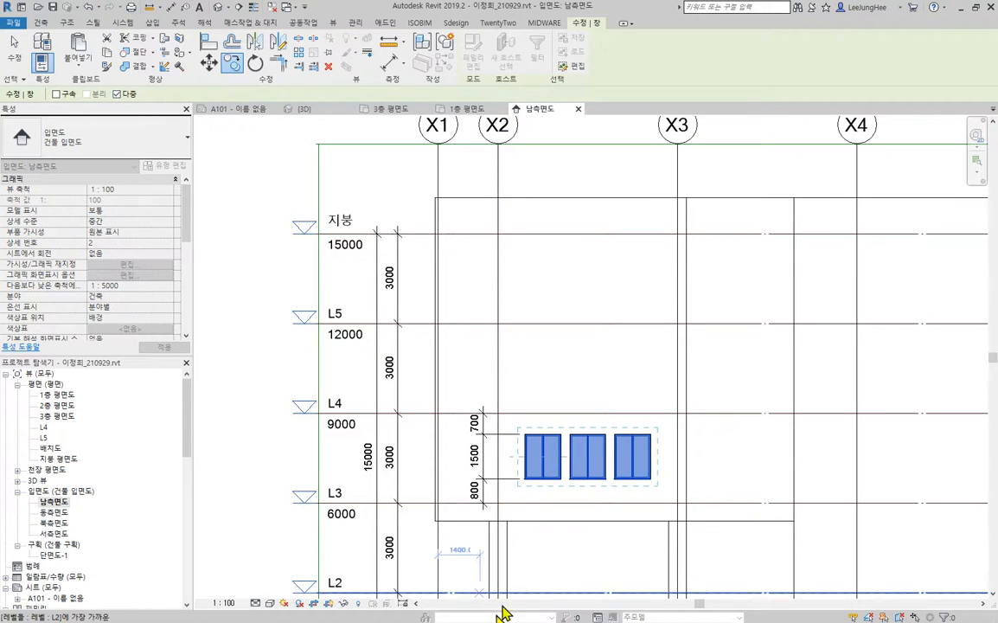
{"action": "left_click", "coordinate": [421, 509]}
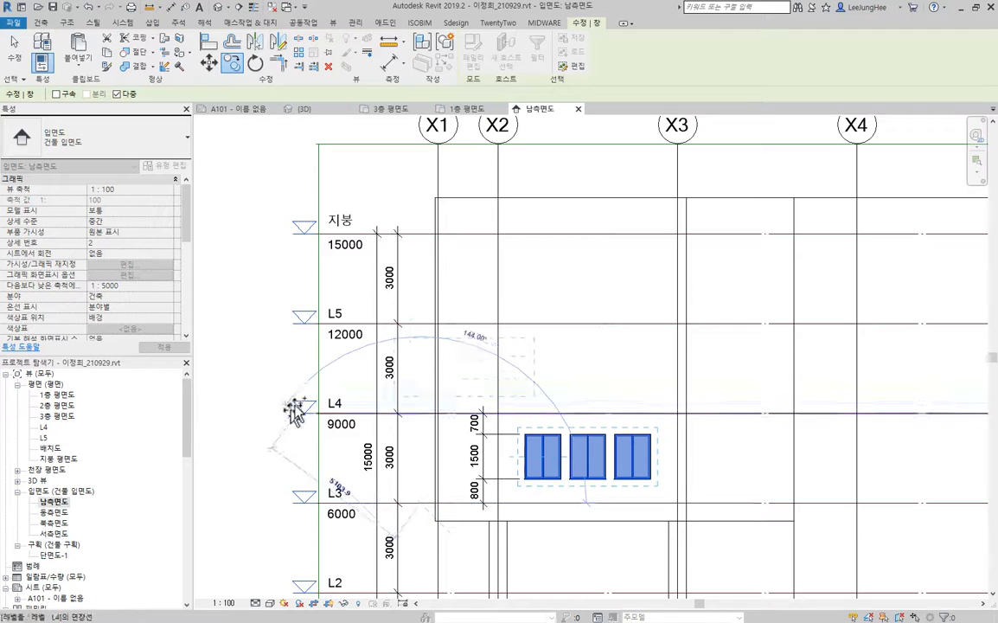
{"action": "left_click", "coordinate": [420, 414]}
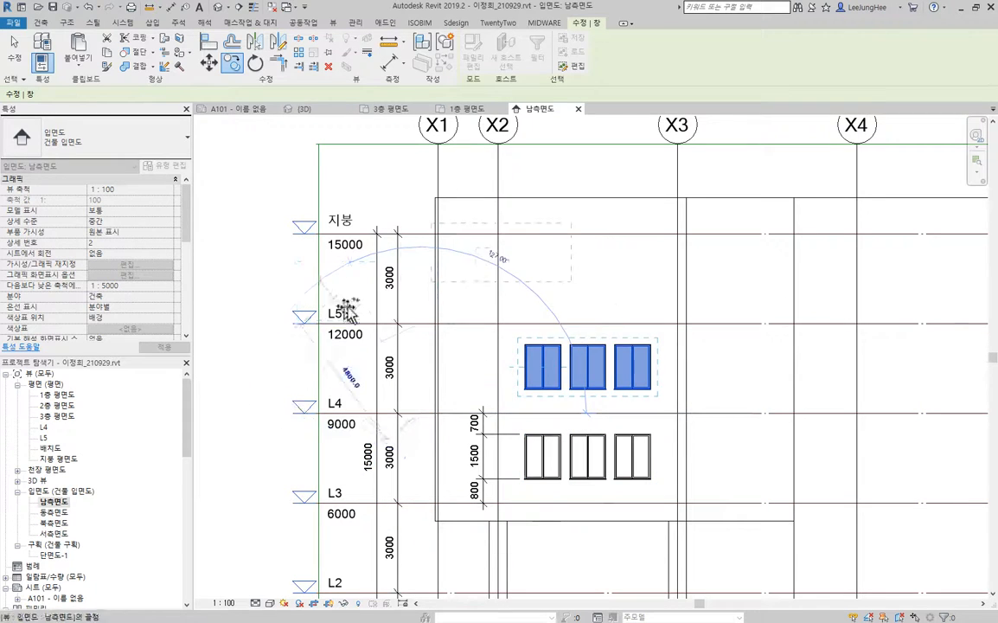
{"action": "left_click", "coordinate": [421, 331]}
{"action": "key", "text": "Escape"}
{"action": "key", "text": "Escape"}
Align the L4 window nearest X2 with the centre of the L3 window below it and lock the alignment.
{"action": "scroll", "coordinate": [592, 294], "scroll_direction": "up", "scroll_amount": 4}
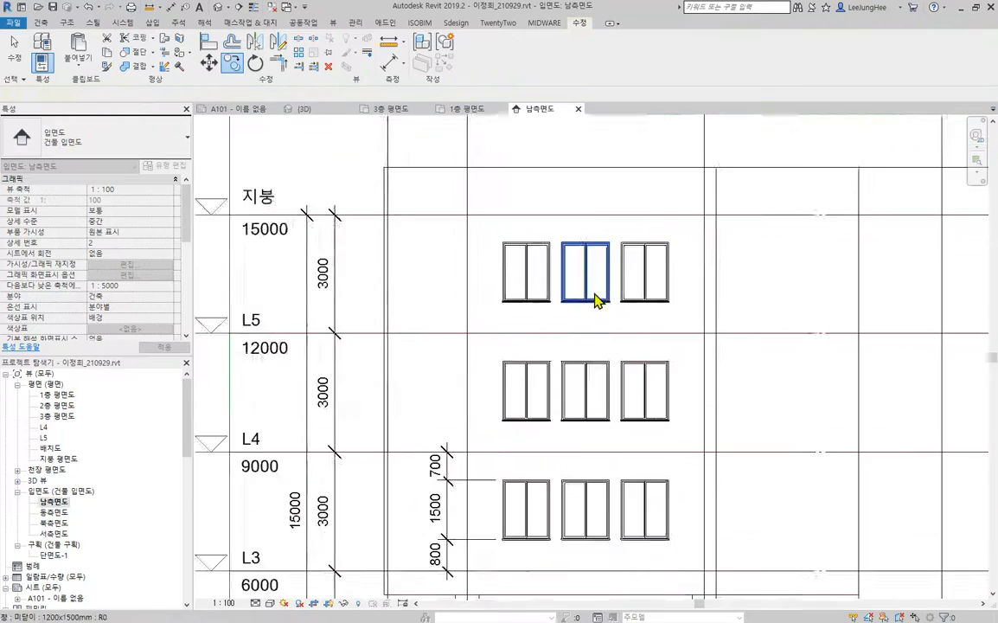
{"action": "middle_click_drag", "start_coordinate": [638, 252], "coordinate": [650, 249]}
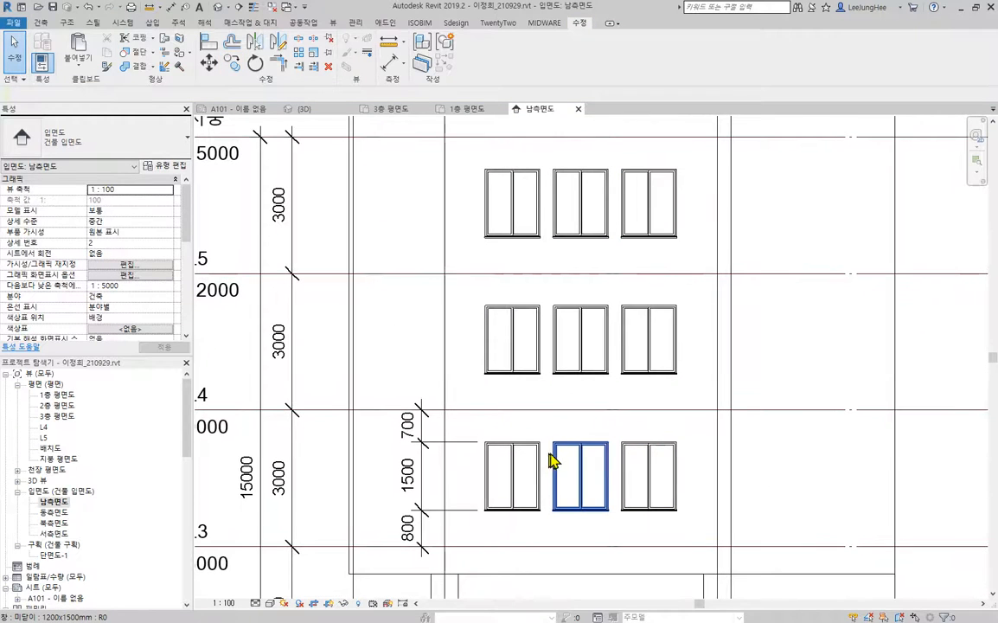
{"action": "left_click", "coordinate": [210, 46]}
{"action": "left_click", "coordinate": [520, 487]}
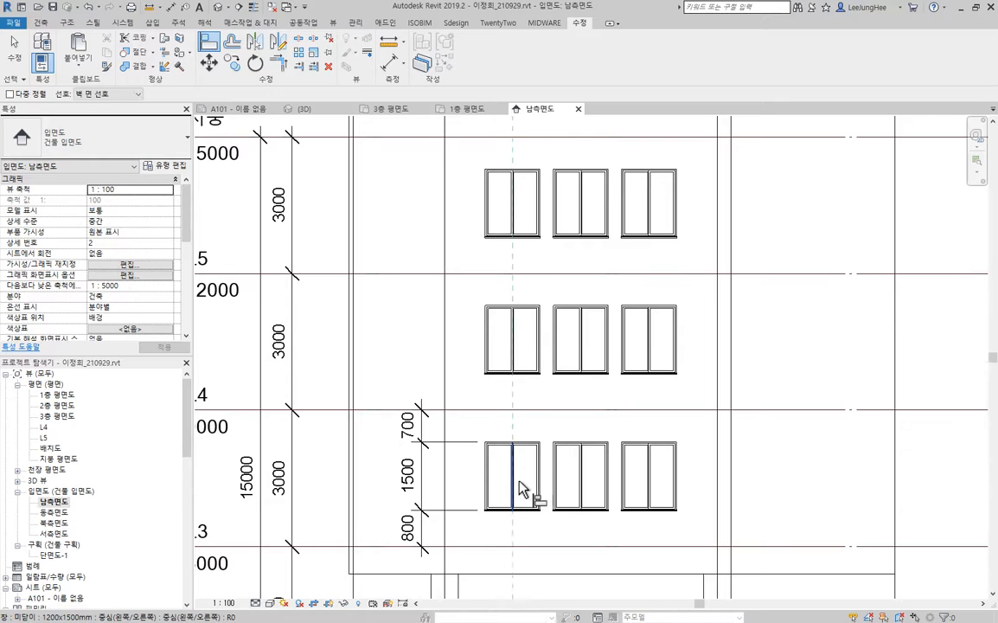
{"action": "left_click", "coordinate": [514, 348]}
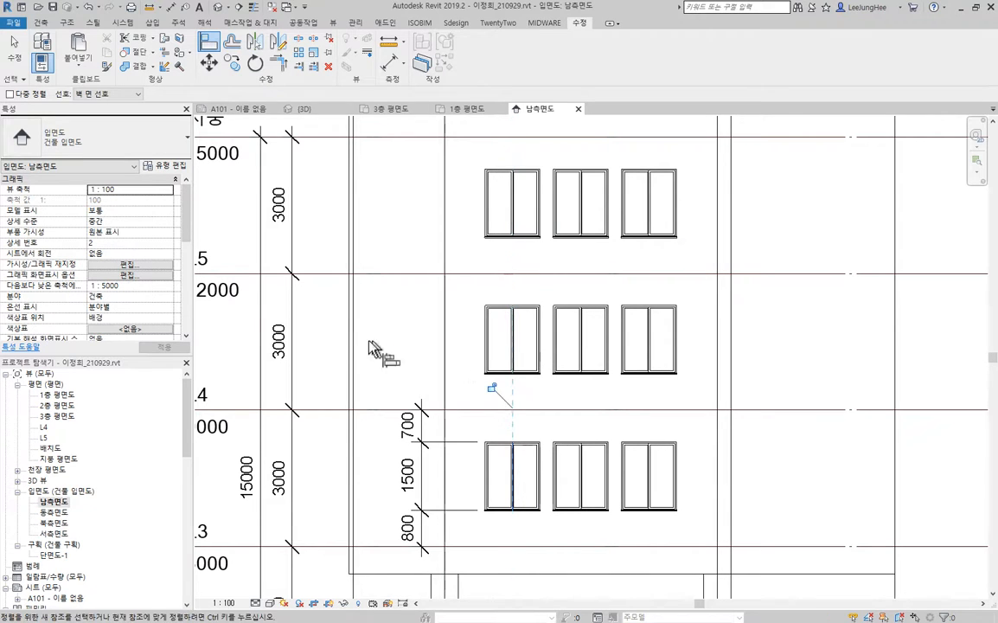
{"action": "key", "text": "Escape"}
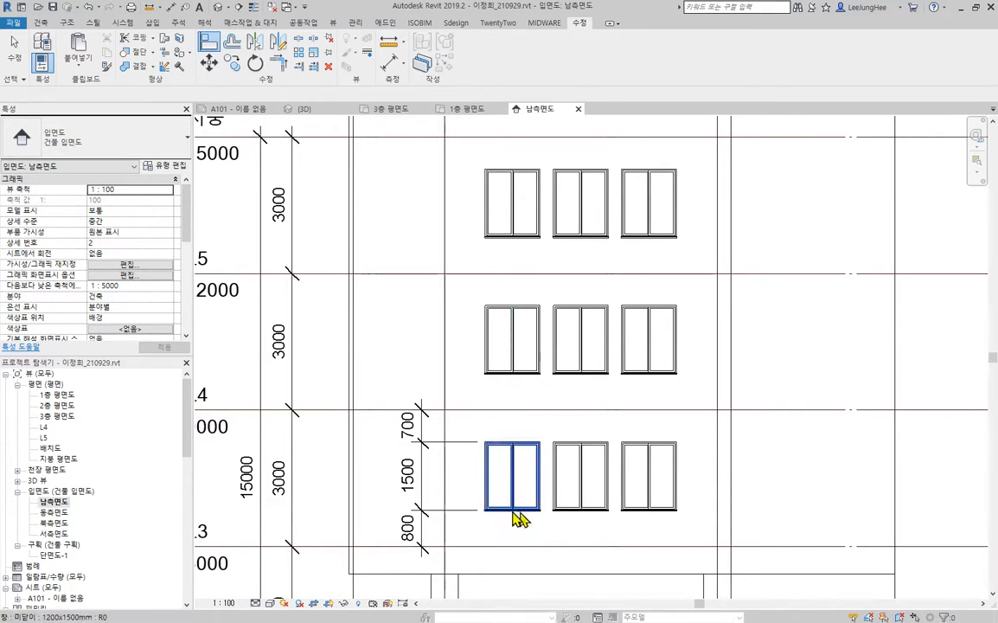
Move the L3 window nearest X2 towards grid X2, leaving about 1200 mm to the middle window.
{"action": "left_click", "coordinate": [517, 511]}
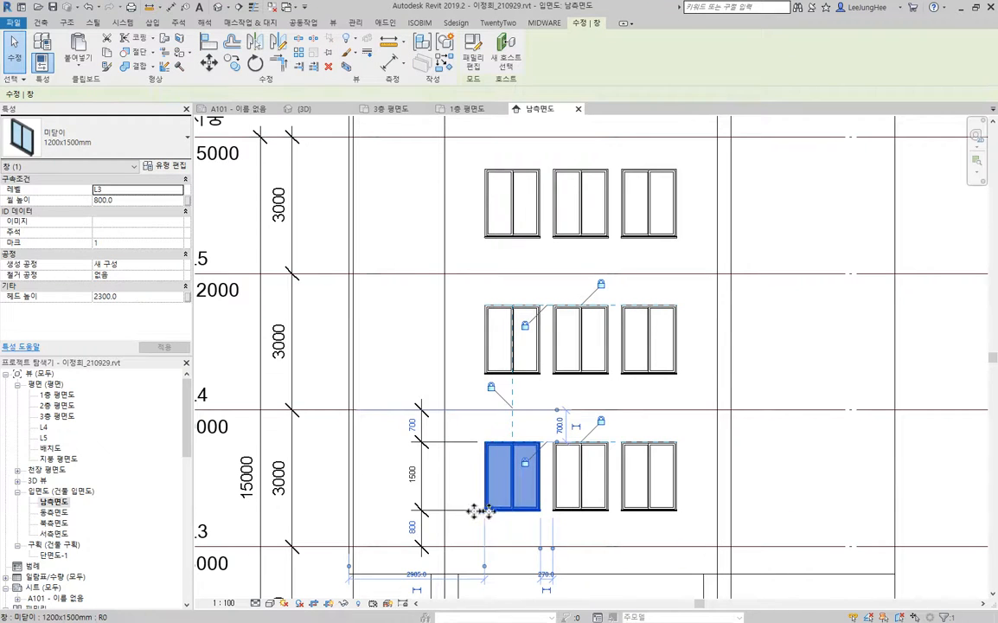
{"action": "left_click_drag", "start_coordinate": [481, 511], "coordinate": [490, 354]}
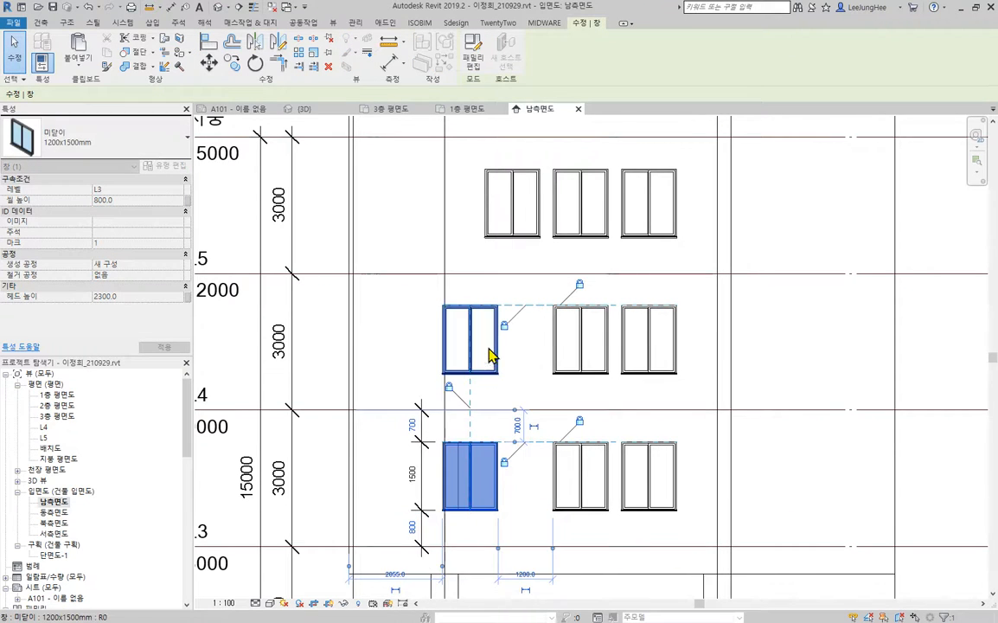
{"action": "left_click", "coordinate": [761, 369]}
{"action": "scroll", "coordinate": [811, 370], "scroll_direction": "down", "scroll_amount": 1}
{"action": "middle_click_drag", "start_coordinate": [862, 377], "coordinate": [725, 430]}
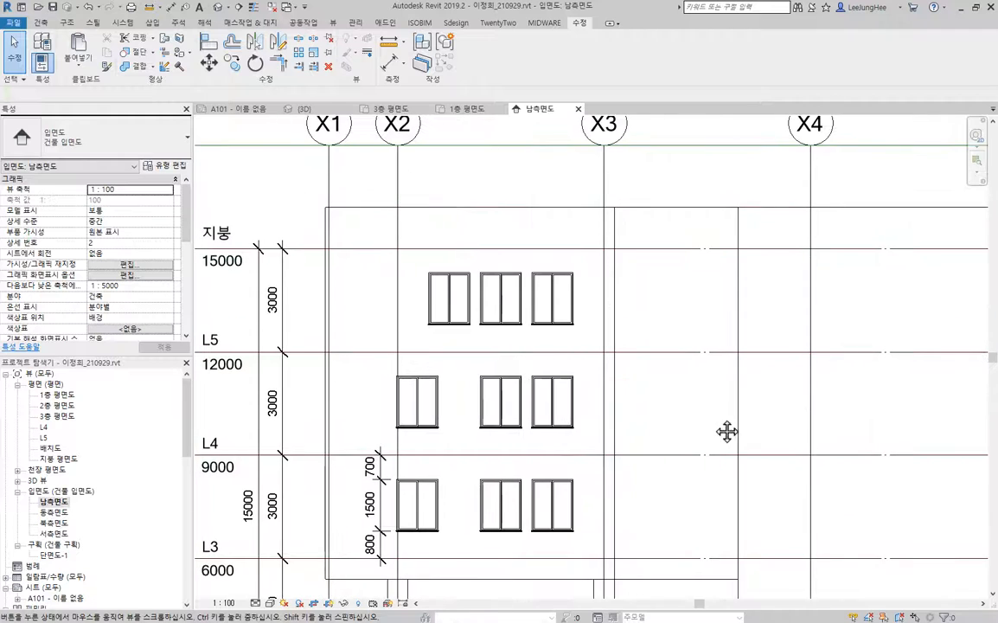
Add an aligned dimension string through the centres of the three L4 windows to grid X3, placed above the window row.
{"action": "scroll", "coordinate": [558, 393], "scroll_direction": "up", "scroll_amount": 4}
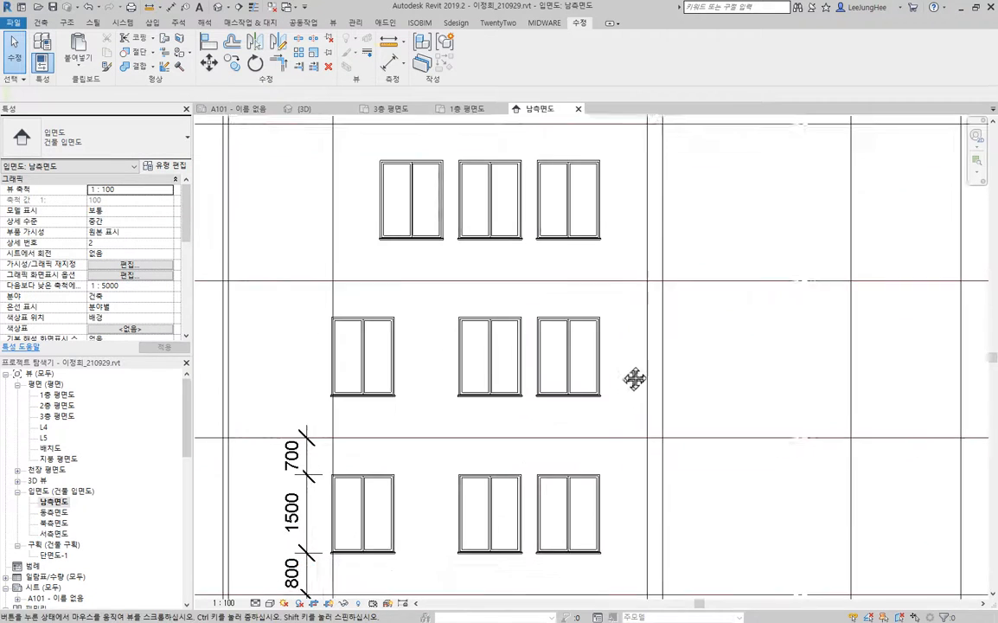
{"action": "left_click", "coordinate": [388, 68]}
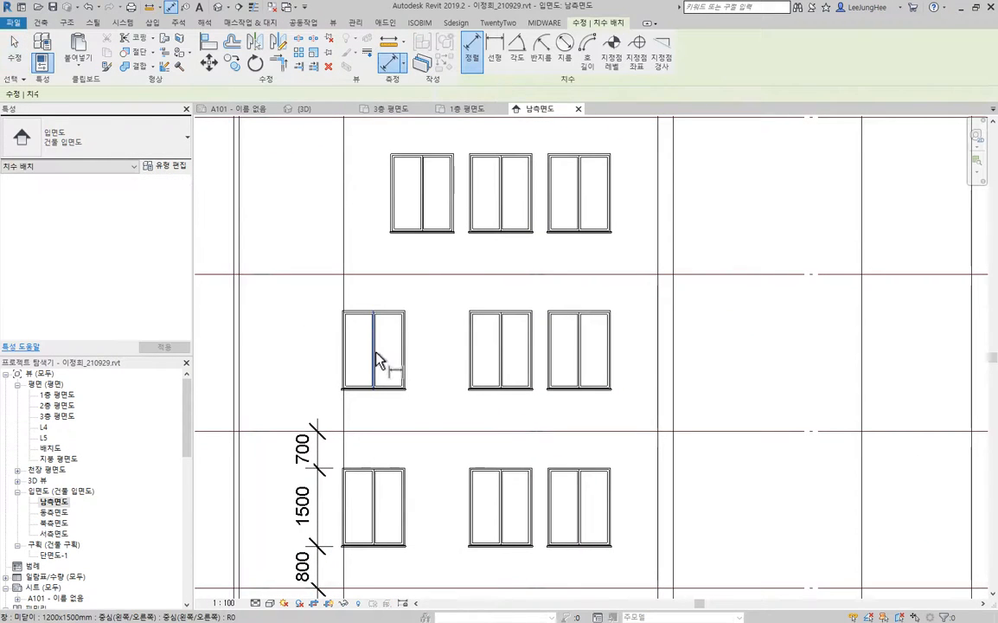
{"action": "left_click", "coordinate": [376, 344]}
{"action": "left_click", "coordinate": [502, 346]}
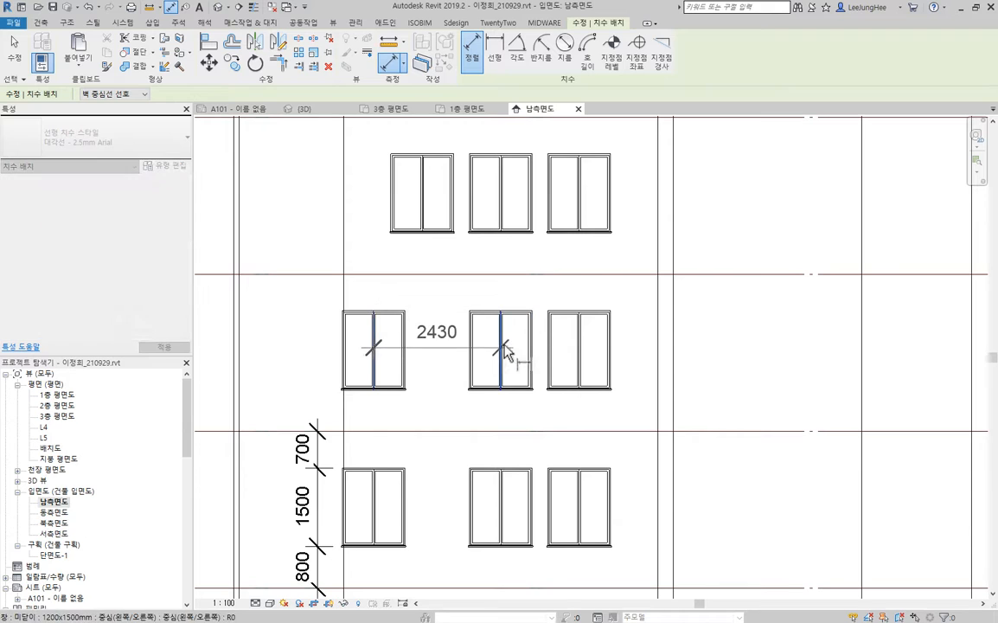
{"action": "left_click", "coordinate": [579, 348]}
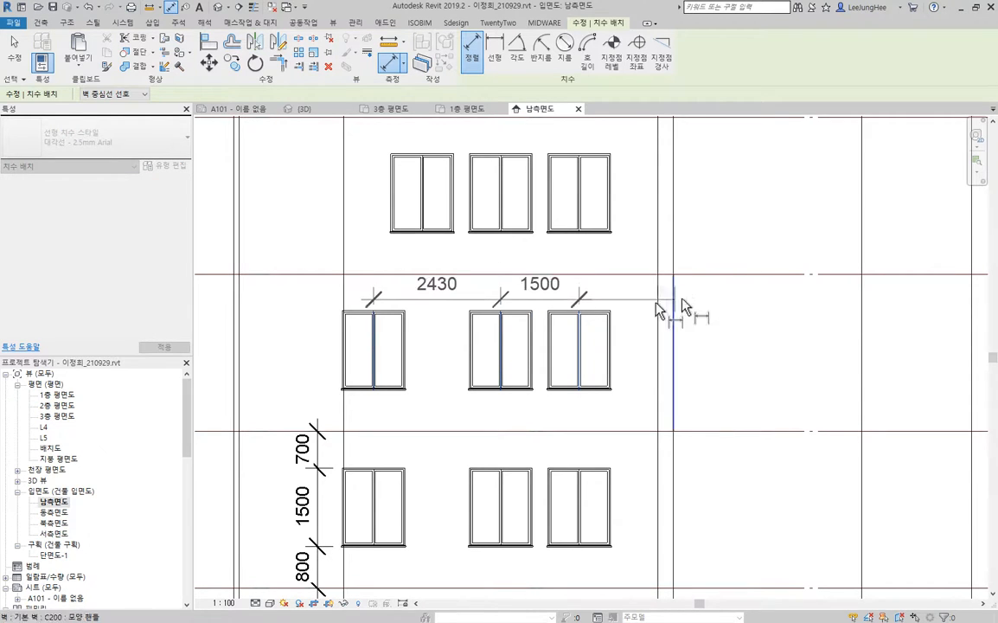
{"action": "scroll", "coordinate": [684, 307], "scroll_direction": "down", "scroll_amount": 4}
{"action": "left_click", "coordinate": [647, 256]}
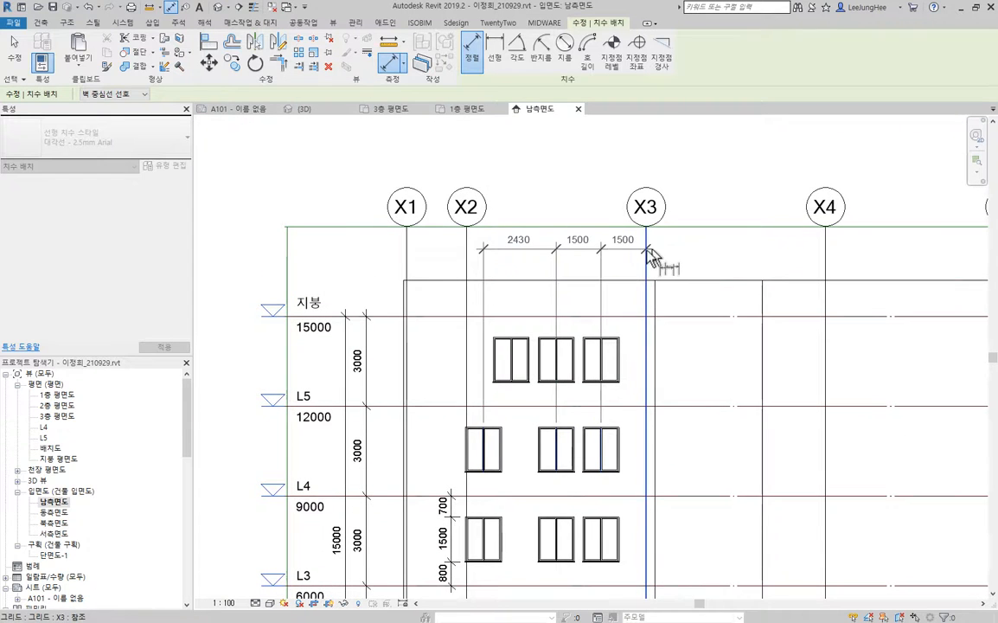
{"action": "scroll", "coordinate": [690, 428], "scroll_direction": "up", "scroll_amount": 4}
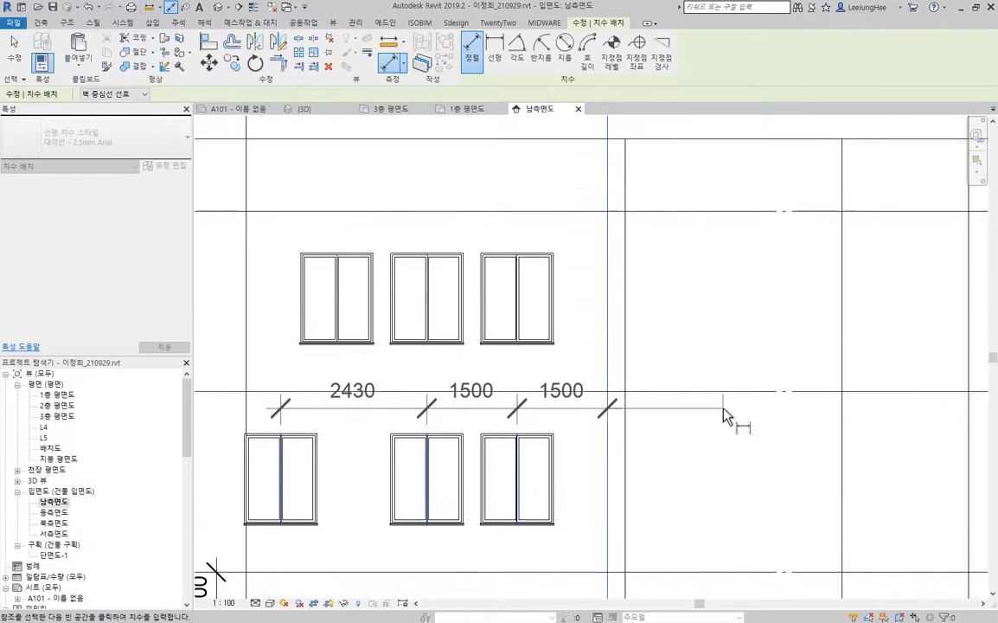
{"action": "left_click", "coordinate": [724, 411]}
Apply the EQ constraint to the L4 window dimension string so the windows are spaced evenly up to grid X3.
{"action": "scroll", "coordinate": [684, 461], "scroll_direction": "down", "scroll_amount": 2}
{"action": "middle_click_drag", "start_coordinate": [684, 460], "coordinate": [794, 446]}
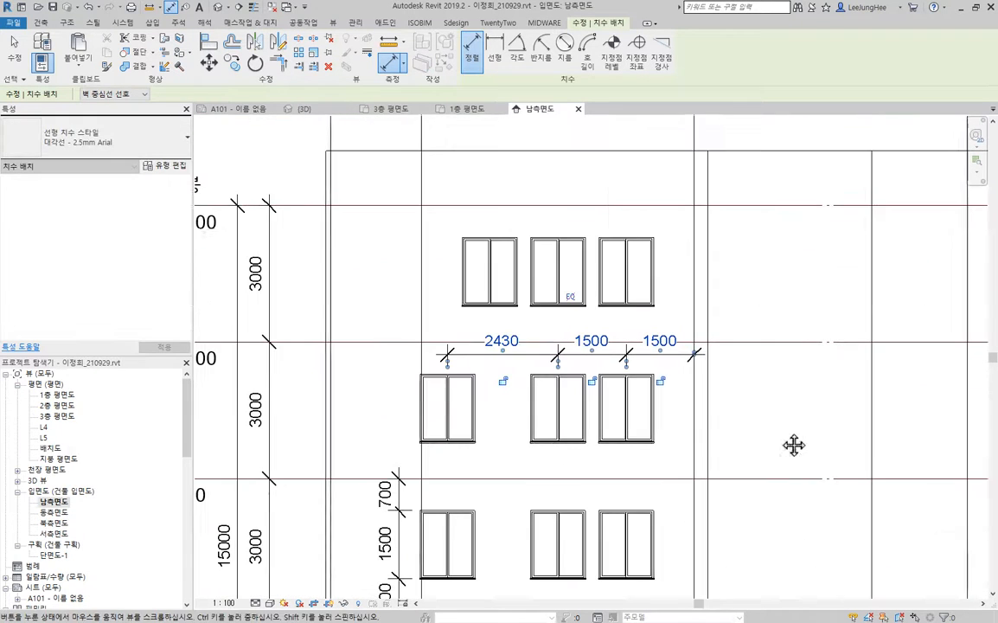
{"action": "left_click", "coordinate": [570, 299]}
{"action": "key", "text": "Escape"}
{"action": "key", "text": "Escape"}
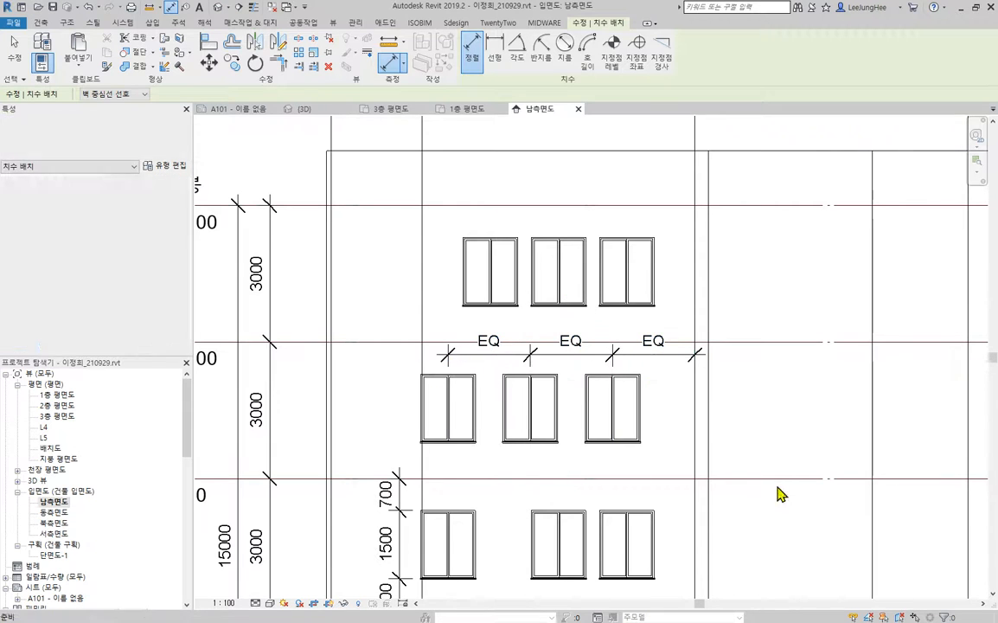
Test the equal spacing by moving the L4 window nearest X2 towards X1 and back to the X3 side of X2.
{"action": "middle_click_drag", "start_coordinate": [782, 415], "coordinate": [869, 408]}
{"action": "left_click", "coordinate": [472, 402]}
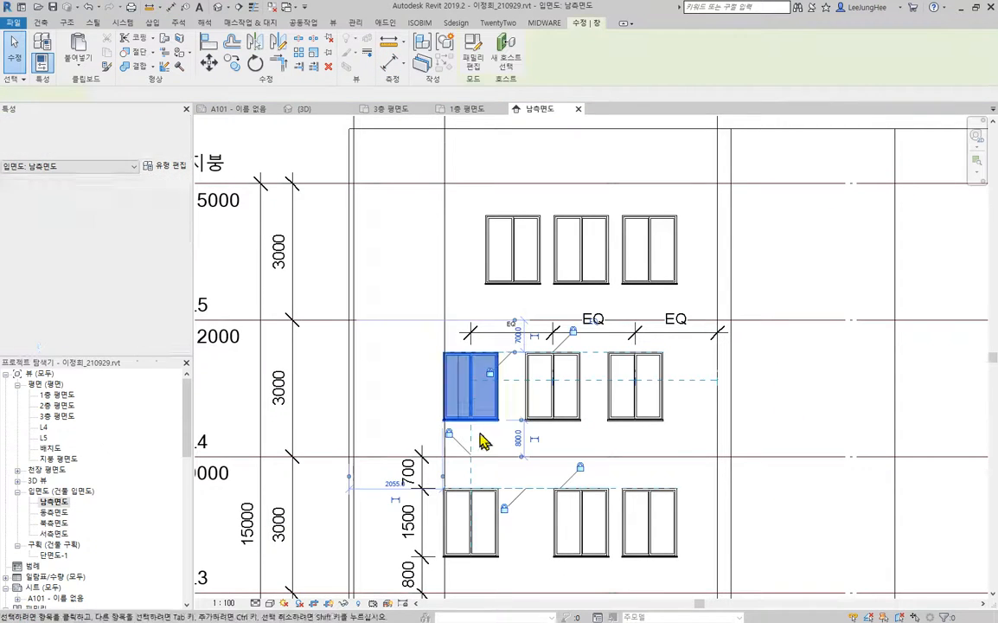
{"action": "left_click_drag", "start_coordinate": [467, 391], "coordinate": [407, 396]}
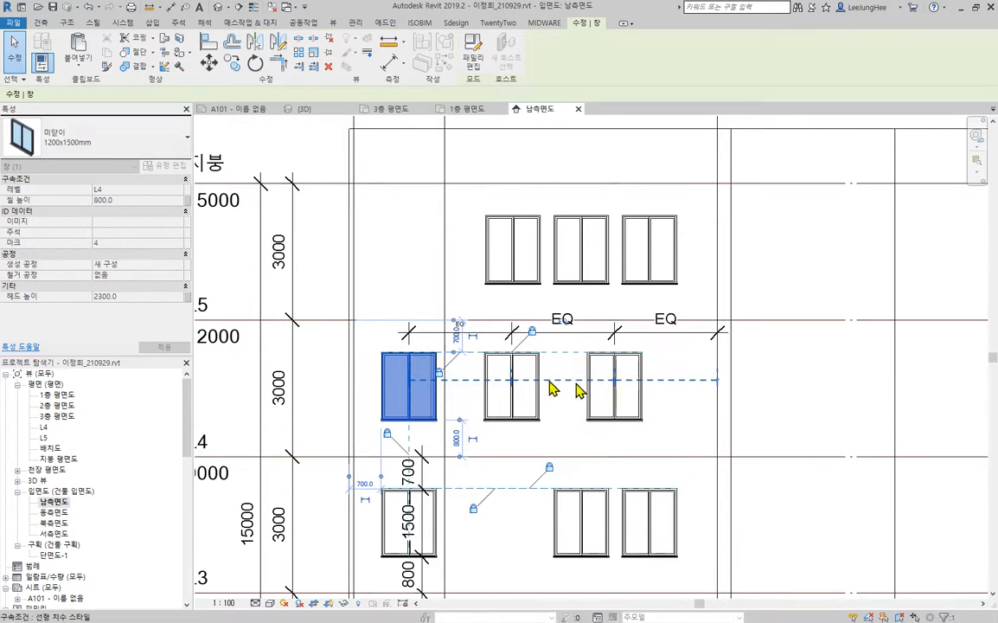
{"action": "left_click", "coordinate": [650, 464]}
{"action": "scroll", "coordinate": [691, 463], "scroll_direction": "down", "scroll_amount": 1}
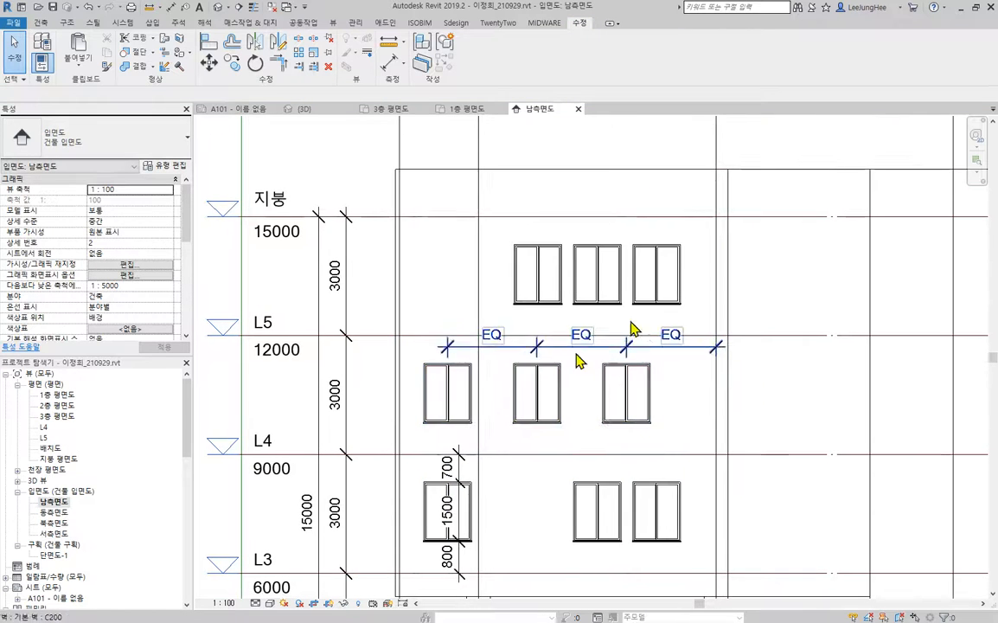
{"action": "left_click_drag", "start_coordinate": [445, 406], "coordinate": [754, 434]}
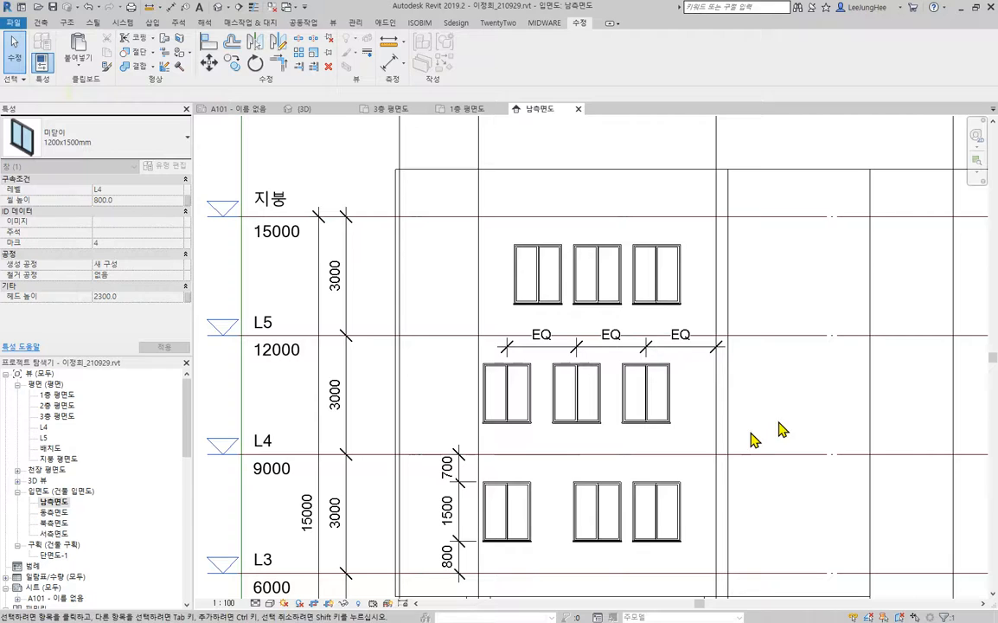
Align the centre of the middle L3 window with the centre of the middle L4 window above it and lock the alignment.
{"action": "left_click", "coordinate": [606, 523]}
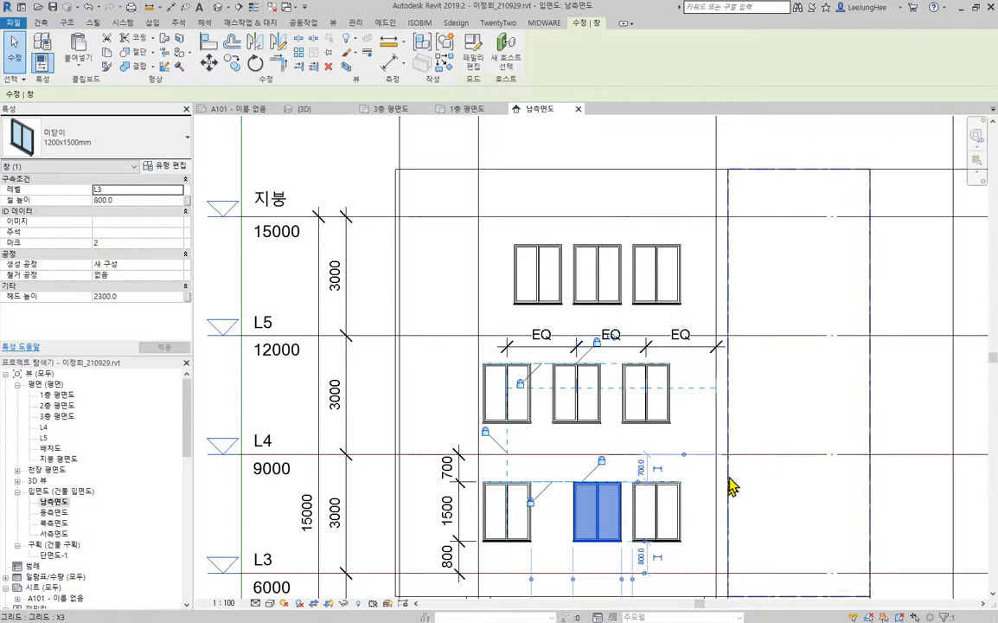
{"action": "left_click", "coordinate": [836, 367]}
{"action": "middle_click_drag", "start_coordinate": [836, 414], "coordinate": [856, 391]}
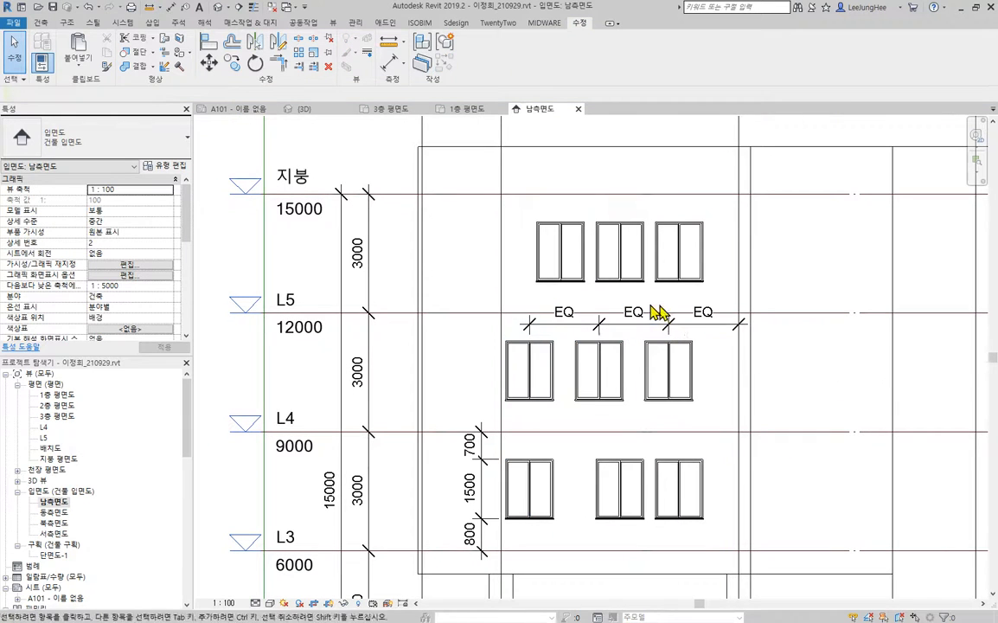
{"action": "scroll", "coordinate": [674, 396], "scroll_direction": "up", "scroll_amount": 3}
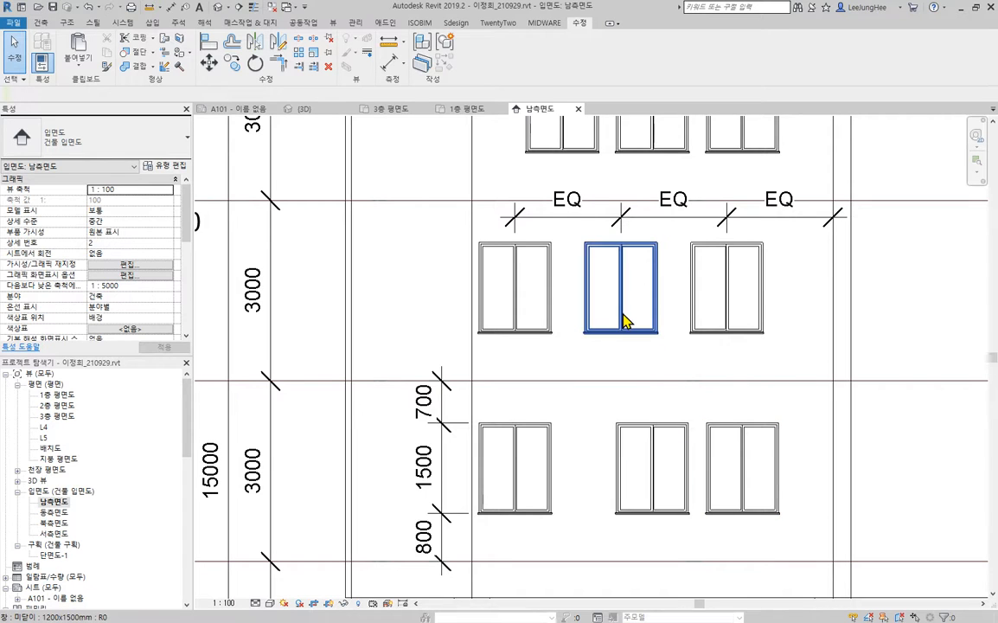
{"action": "key", "text": "a"}
{"action": "key", "text": "l"}
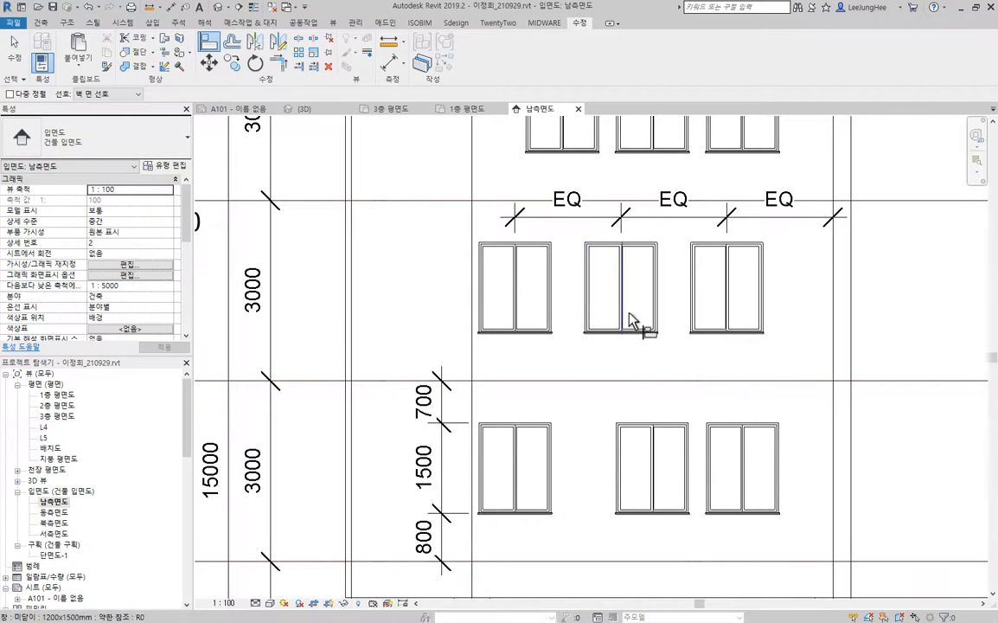
{"action": "left_click", "coordinate": [653, 465]}
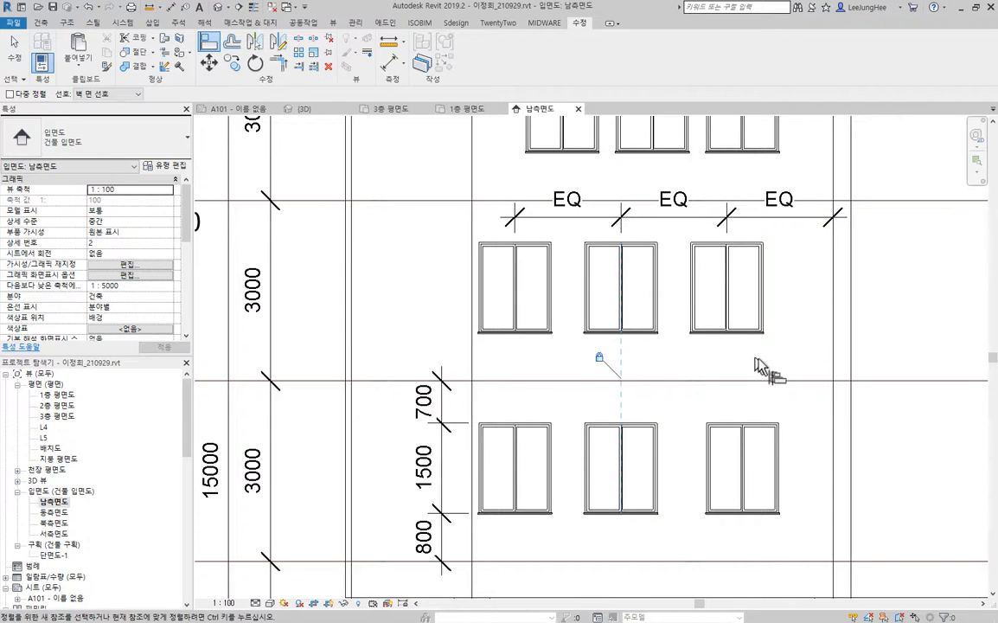
{"action": "key", "text": "Escape"}
{"action": "key", "text": "Escape"}
Move the L4 window nearest X2 towards X1, leaving about 1100 mm to the wall edge.
{"action": "middle_click_drag", "start_coordinate": [820, 345], "coordinate": [840, 354]}
{"action": "left_click", "coordinate": [562, 325]}
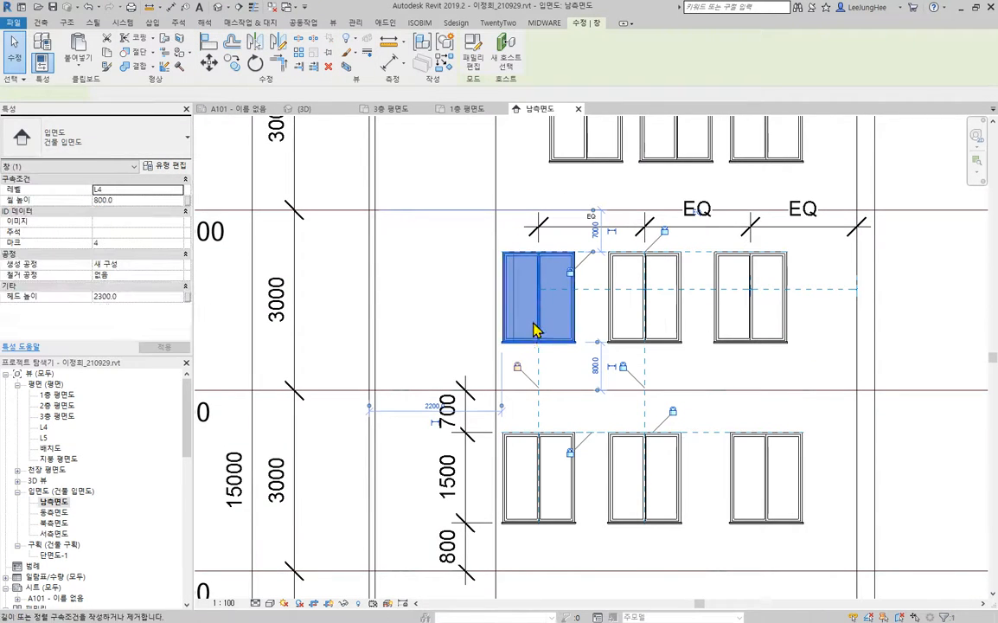
{"action": "left_click_drag", "start_coordinate": [534, 329], "coordinate": [473, 329]}
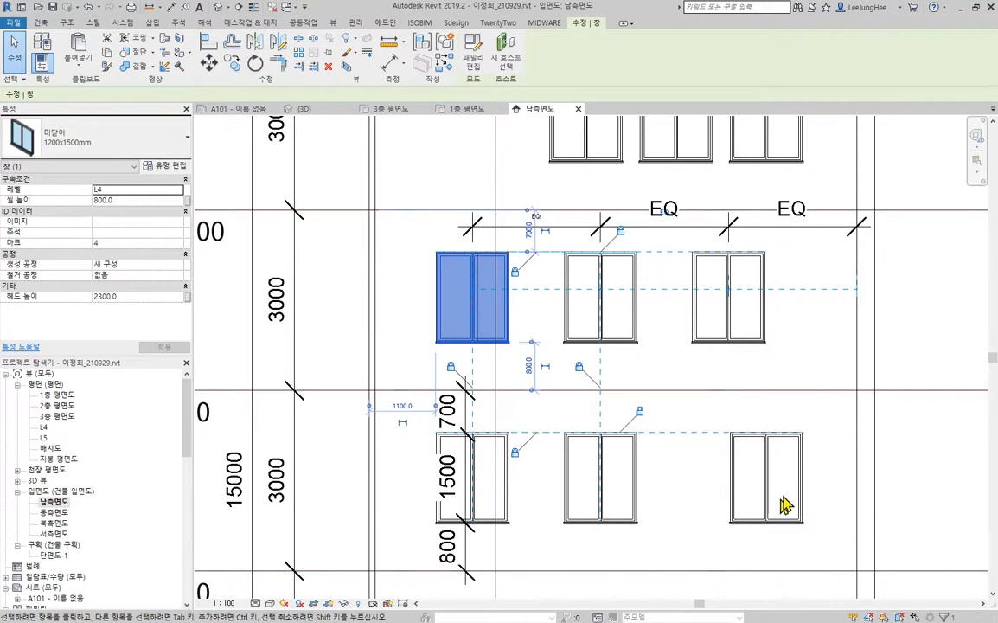
{"action": "left_click", "coordinate": [824, 371]}
{"action": "scroll", "coordinate": [792, 360], "scroll_direction": "down", "scroll_amount": 2}
{"action": "middle_click_drag", "start_coordinate": [792, 360], "coordinate": [693, 372]}
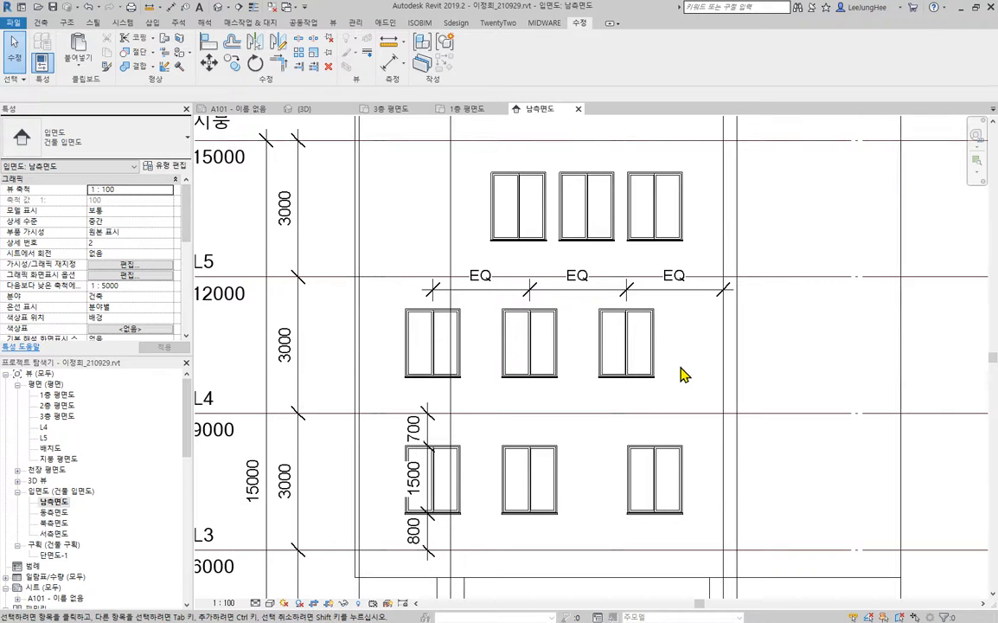
Remove the EQ constraint from the L4 window dimension string so it shows numeric distances.
{"action": "scroll", "coordinate": [664, 375], "scroll_direction": "down", "scroll_amount": 2}
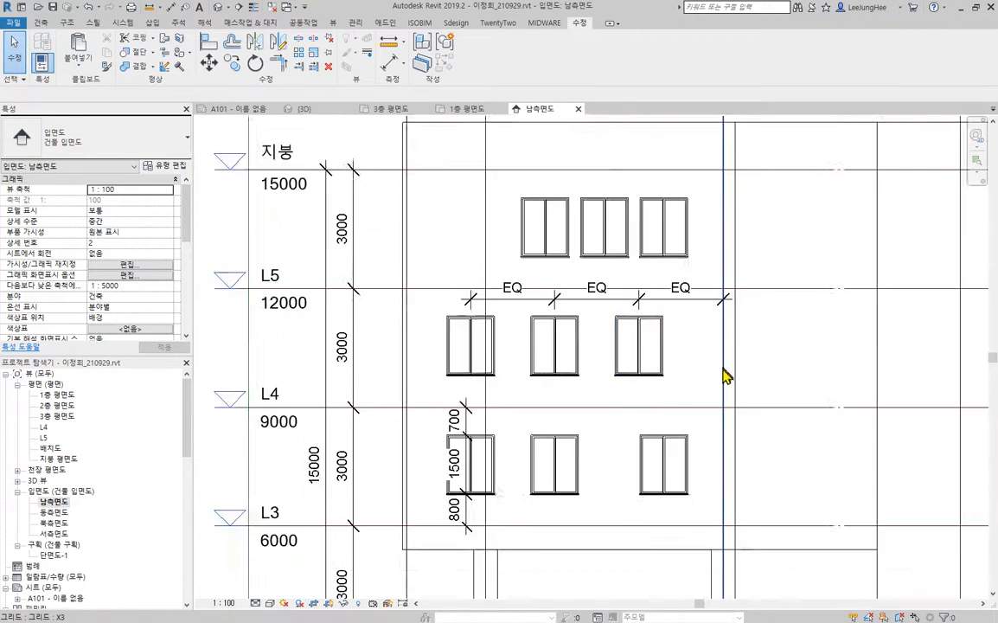
{"action": "middle_click_drag", "start_coordinate": [664, 375], "coordinate": [697, 484]}
{"action": "left_click", "coordinate": [621, 432]}
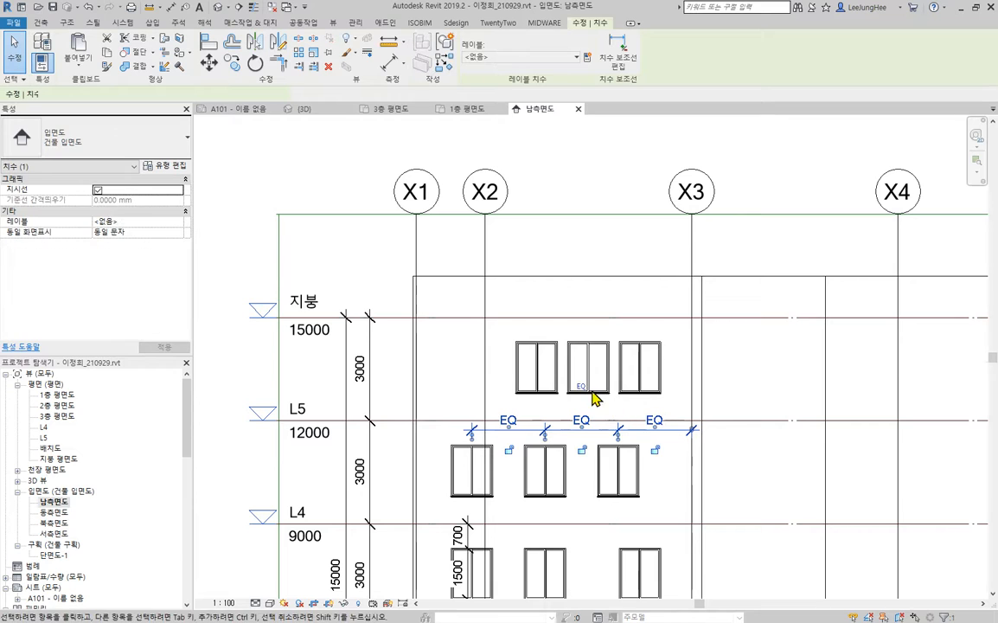
{"action": "left_click", "coordinate": [581, 388]}
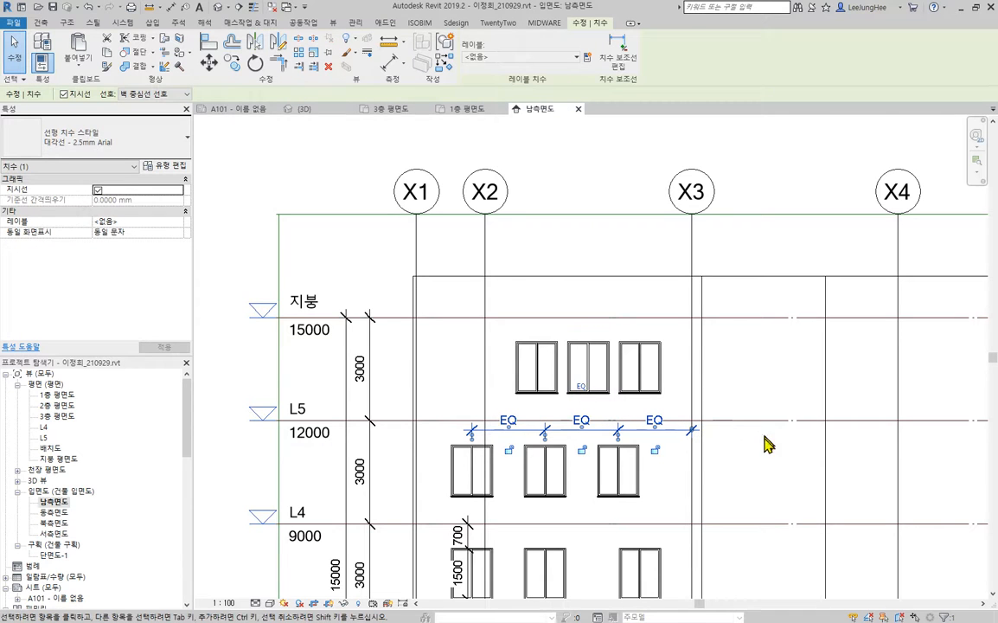
{"action": "left_click", "coordinate": [719, 482]}
{"action": "left_click", "coordinate": [635, 431]}
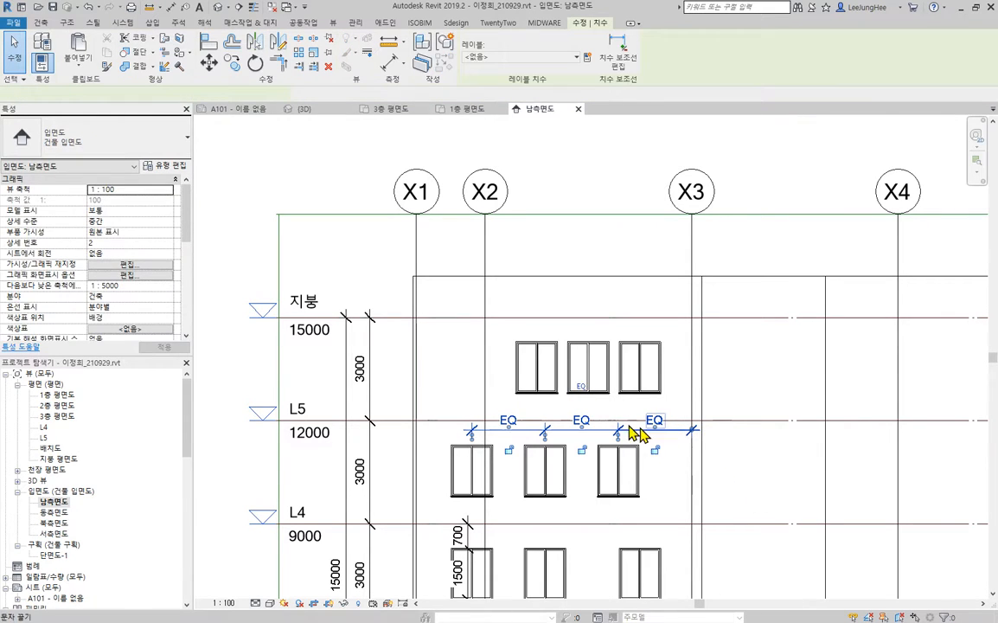
{"action": "left_click", "coordinate": [581, 388]}
{"action": "left_click", "coordinate": [749, 479]}
{"action": "middle_click_drag", "start_coordinate": [693, 488], "coordinate": [728, 276]}
{"action": "scroll", "coordinate": [595, 409], "scroll_direction": "down", "scroll_amount": 2}
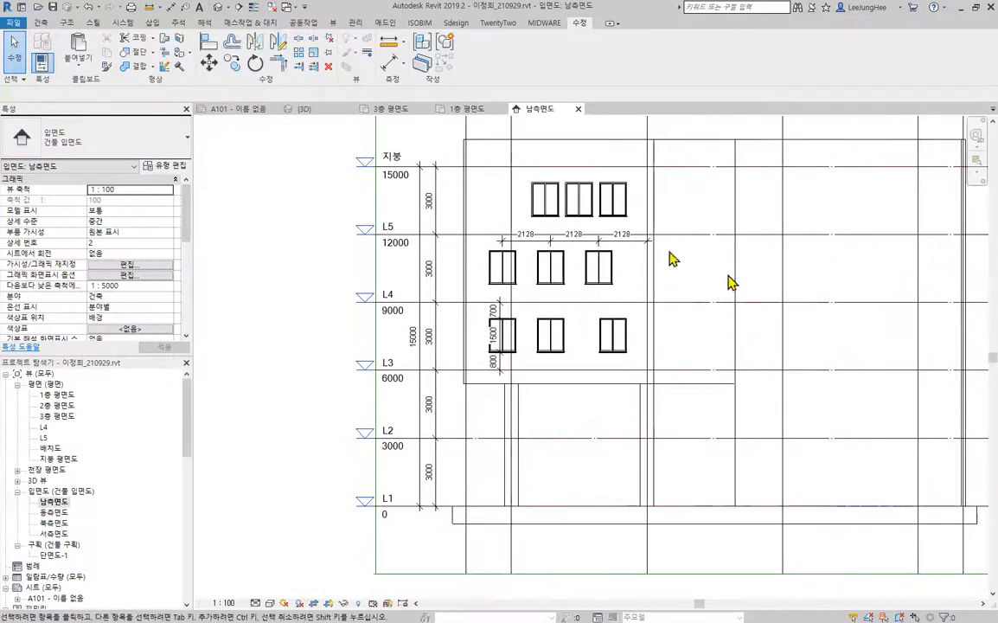
Open the 북측면도 elevation view and bring the whole facade into view.
{"action": "double_click", "coordinate": [57, 523]}
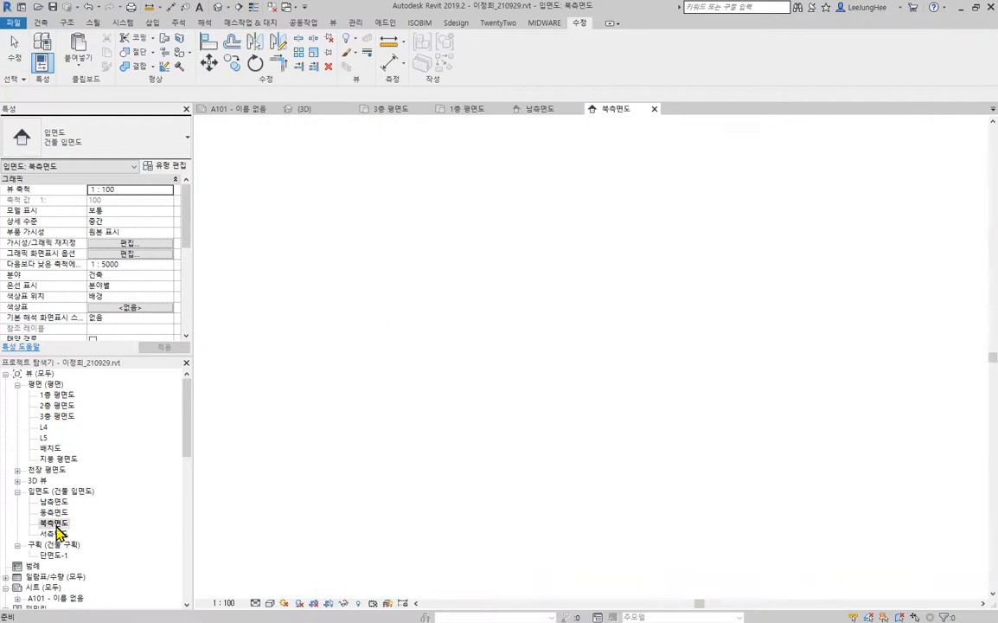
{"action": "middle_click_drag", "start_coordinate": [729, 341], "coordinate": [815, 363]}
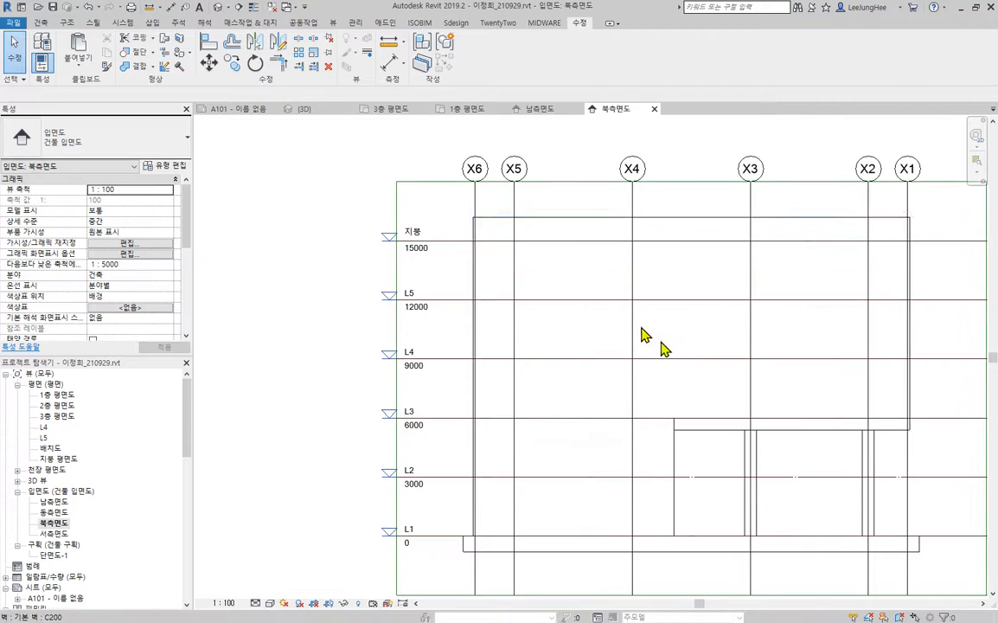
{"action": "middle_click_drag", "start_coordinate": [768, 303], "coordinate": [658, 282]}
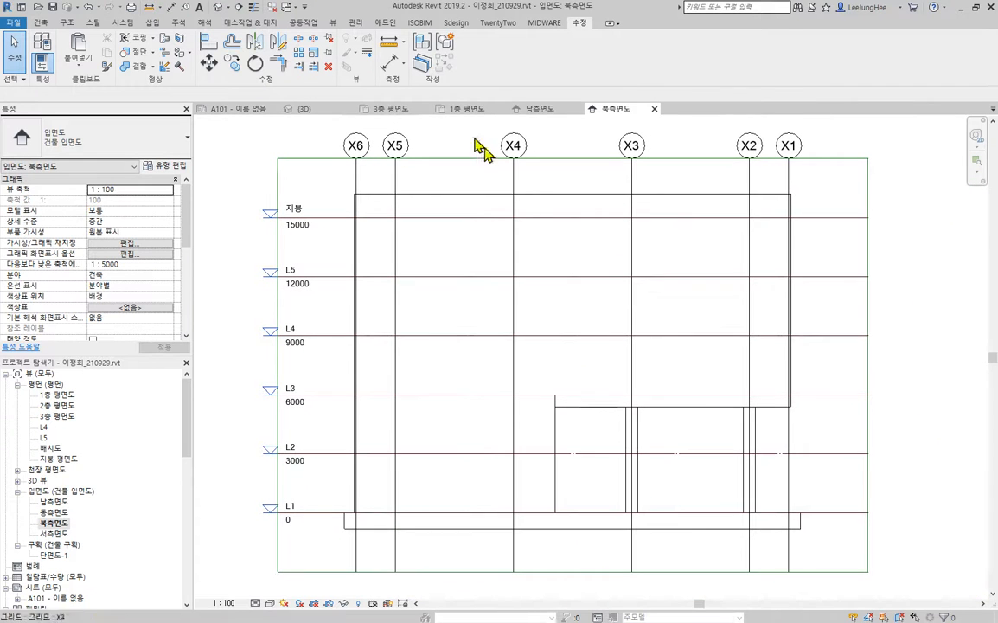
Place nine 원형 트림포함 1220mm 지름 windows freehand in three rows of three on levels L3 to L5, between grids X5 and X2.
{"action": "left_click", "coordinate": [41, 23]}
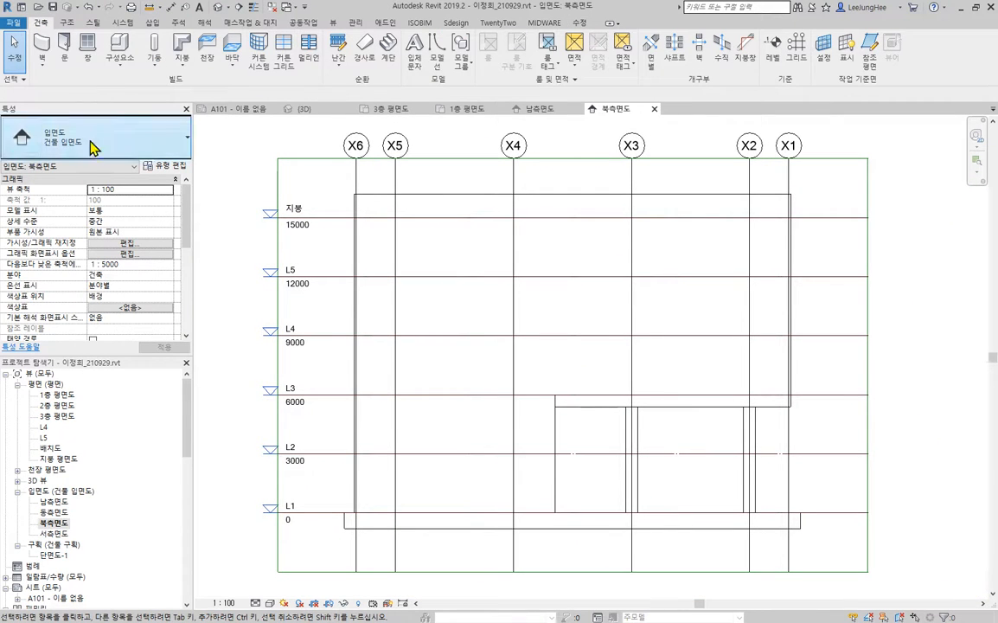
{"action": "left_click", "coordinate": [90, 45]}
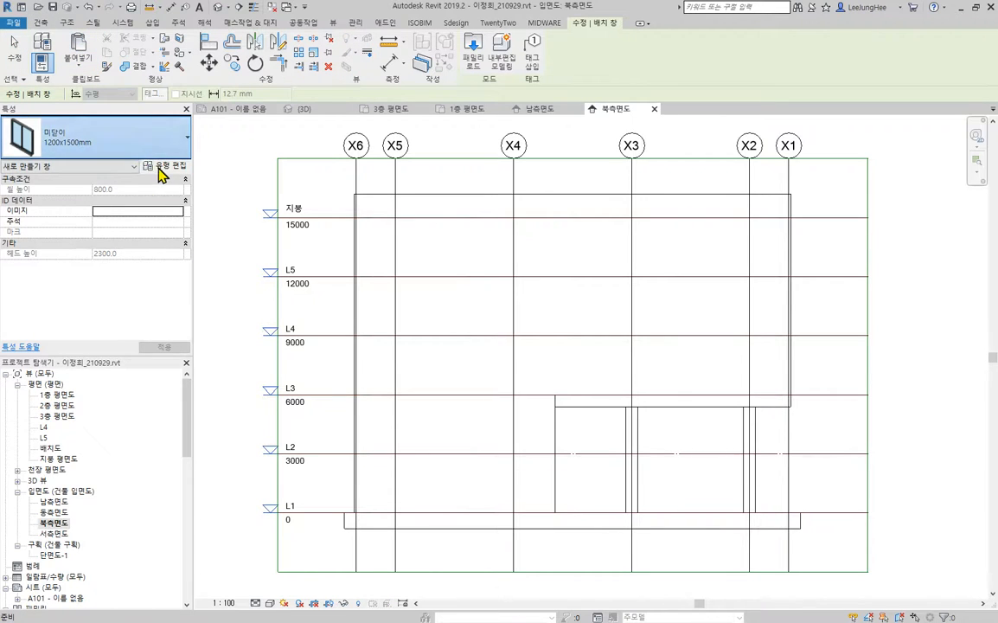
{"action": "left_click", "coordinate": [140, 145]}
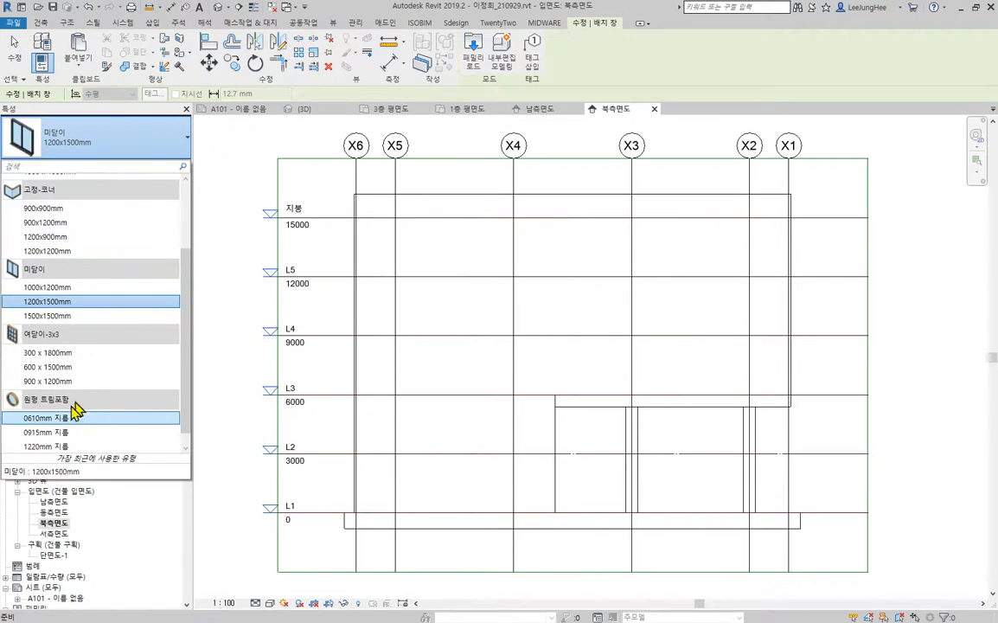
{"action": "scroll", "coordinate": [25, 413], "scroll_direction": "down", "scroll_amount": 1}
{"action": "key", "text": "Escape"}
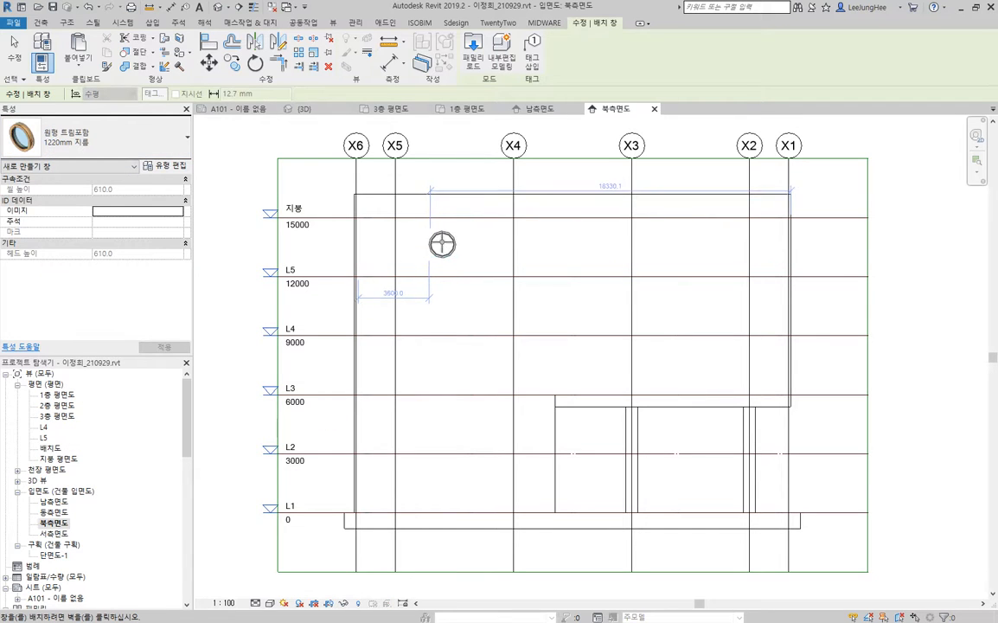
{"action": "left_click", "coordinate": [442, 245]}
{"action": "left_click", "coordinate": [555, 253]}
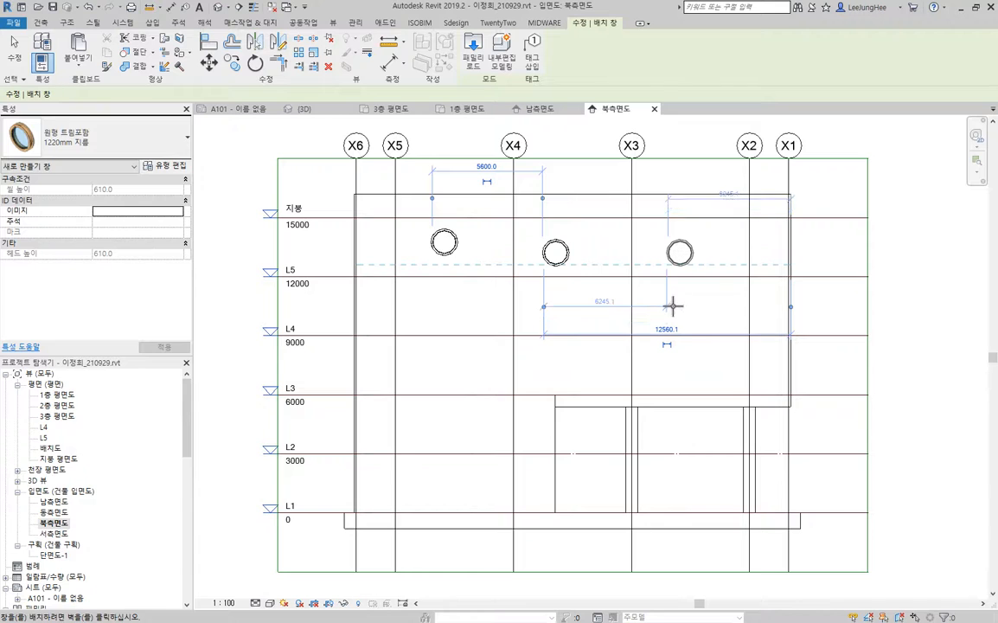
{"action": "left_click", "coordinate": [451, 300]}
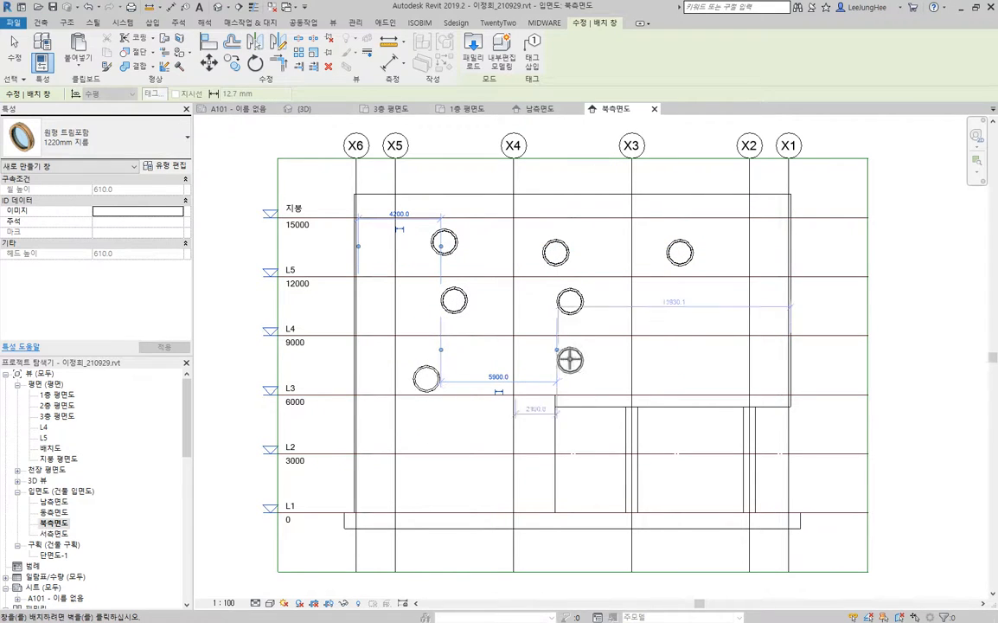
{"action": "left_click", "coordinate": [692, 313]}
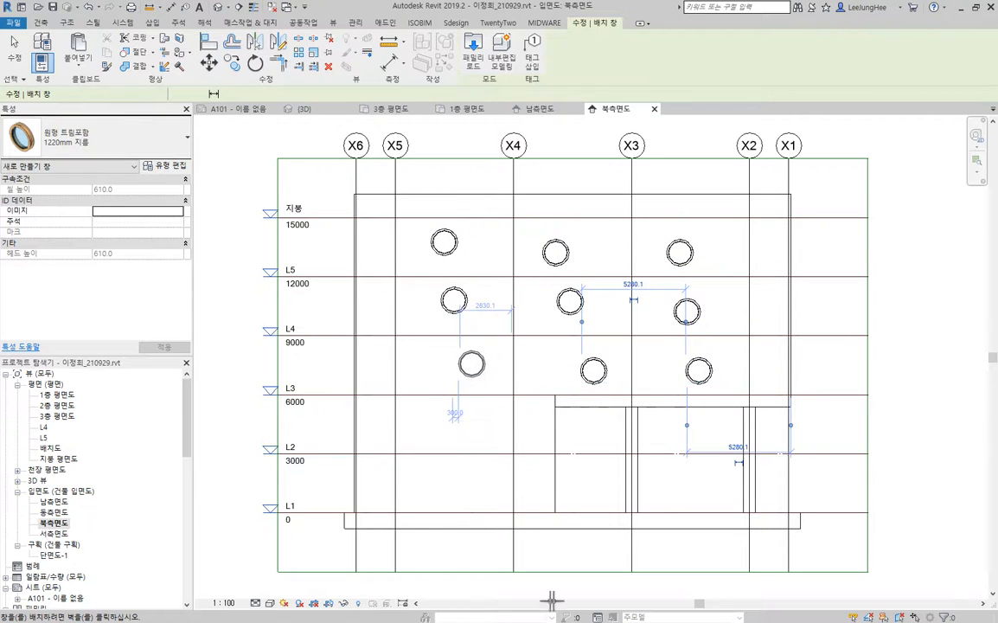
Finish placing the 1220mm round window between X5 and X4 on L3 and end the window placement.
{"action": "left_click", "coordinate": [472, 363]}
{"action": "key", "text": "Escape"}
{"action": "key", "text": "Escape"}
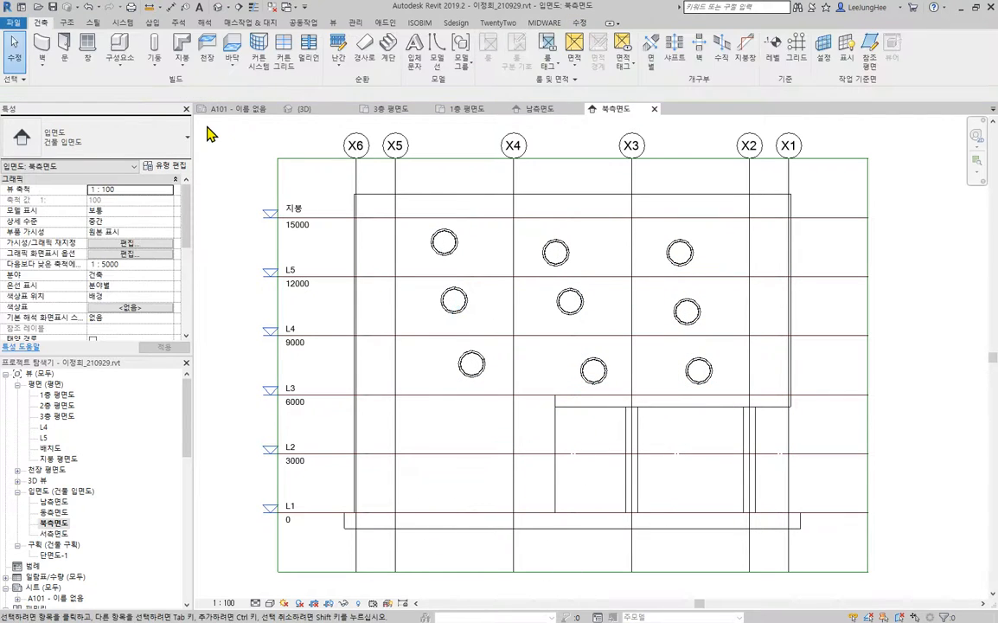
Open the 3D view and examine the round windows on the building's north facade up close.
{"action": "left_click", "coordinate": [217, 8]}
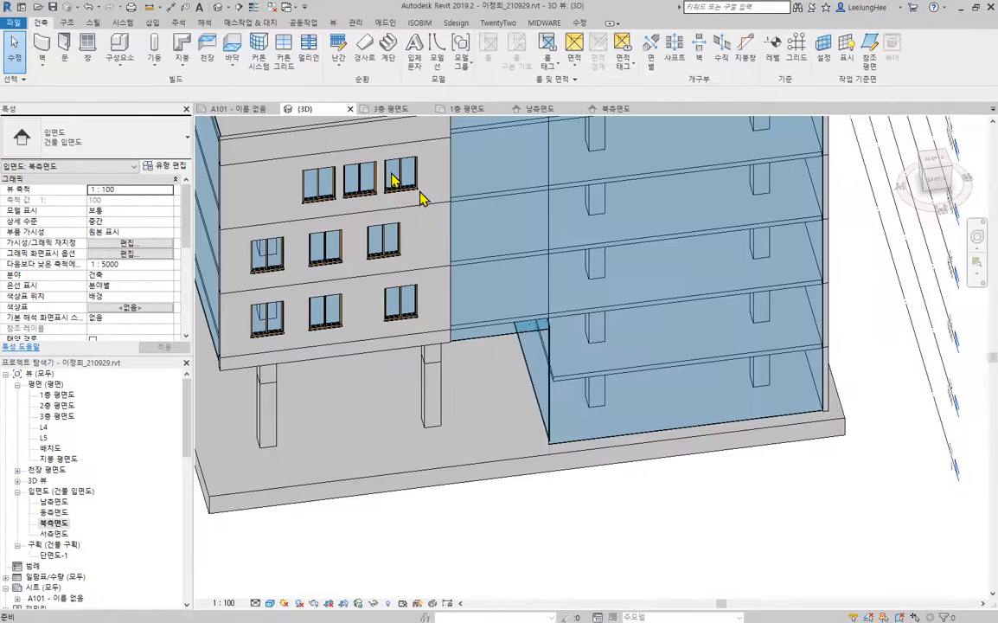
{"action": "scroll", "coordinate": [519, 437], "scroll_direction": "down", "scroll_amount": 5}
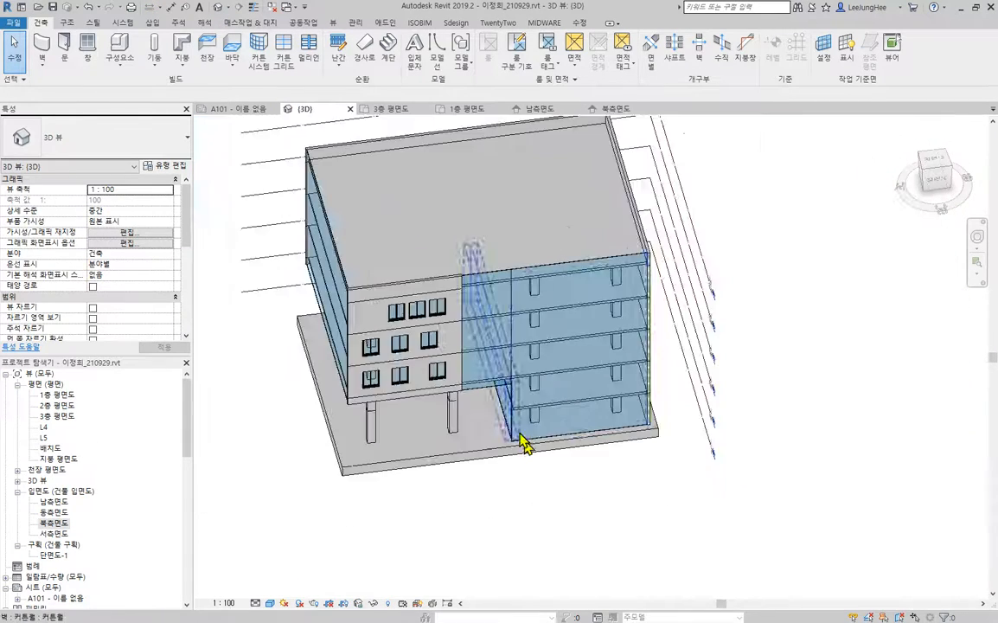
{"action": "middle_click_drag", "start_coordinate": [488, 416], "coordinate": [813, 367], "text": "shift"}
{"action": "scroll", "coordinate": [575, 257], "scroll_direction": "up", "scroll_amount": 4}
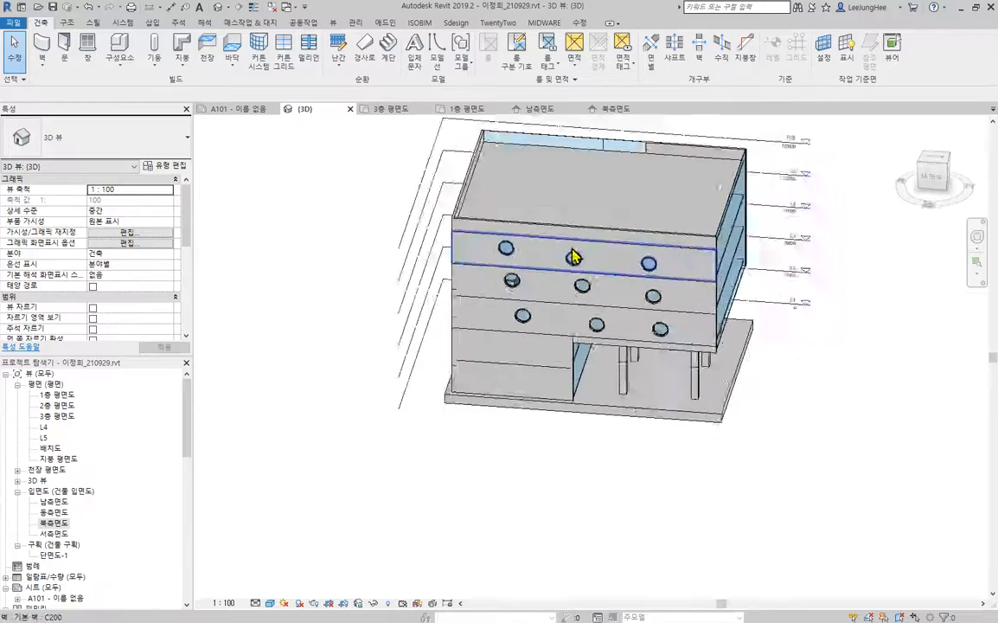
{"action": "middle_click_drag", "start_coordinate": [635, 322], "coordinate": [683, 267]}
{"action": "scroll", "coordinate": [517, 188], "scroll_direction": "up", "scroll_amount": 3}
{"action": "middle_click_drag", "start_coordinate": [686, 357], "coordinate": [559, 442]}
{"action": "middle_click_drag", "start_coordinate": [524, 385], "coordinate": [581, 335], "text": "shift"}
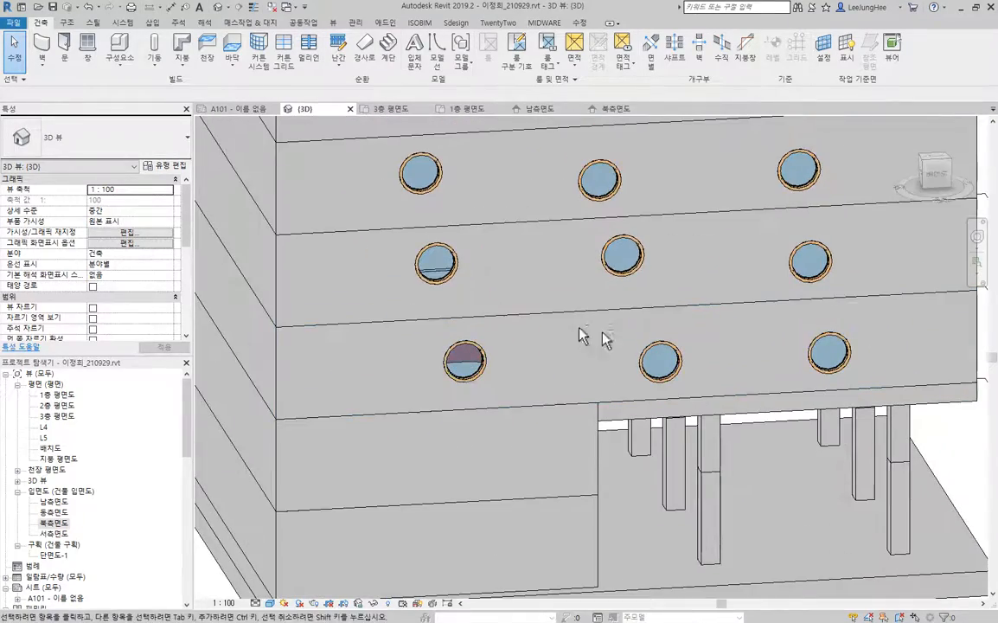
Select all instances of the 원형 트림포함 1220mm 지름 window visible in the view and set their sill height to 800.
{"action": "left_click", "coordinate": [416, 177]}
{"action": "right_click", "coordinate": [412, 197]}
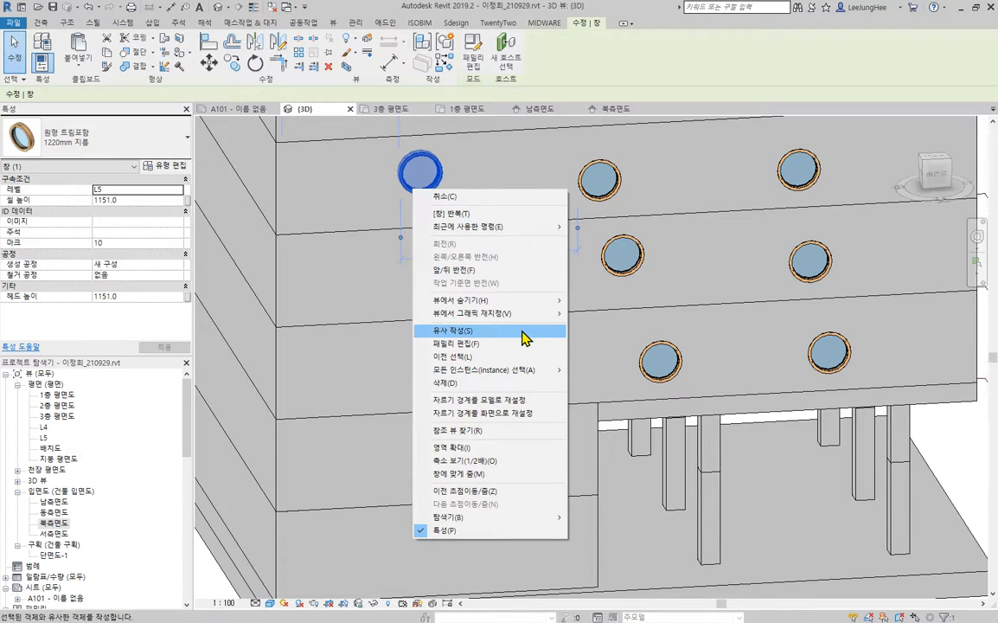
{"action": "mouse_move", "coordinate": [470, 368]}
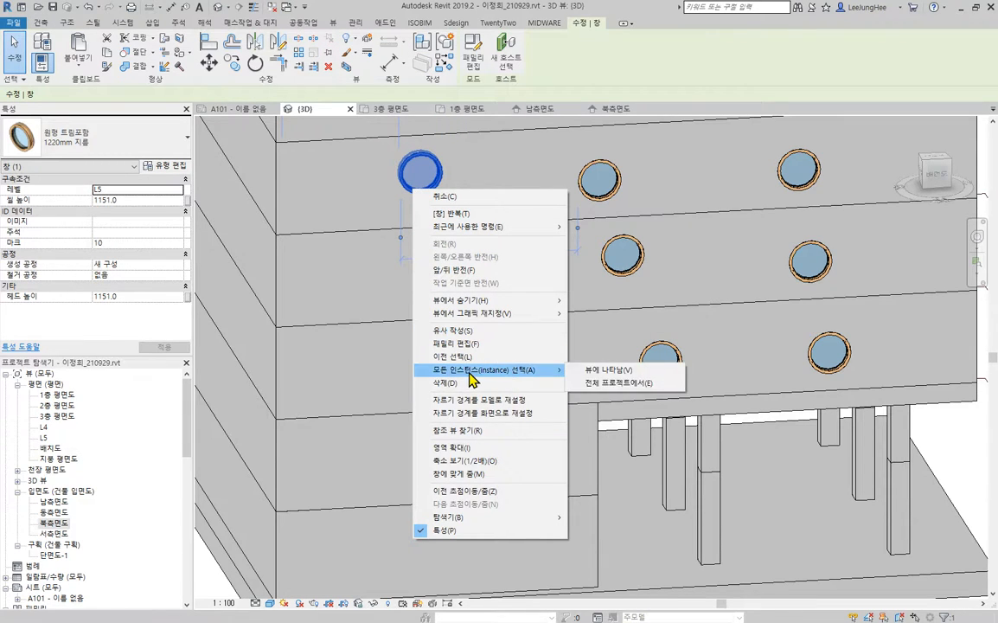
{"action": "left_click", "coordinate": [619, 382]}
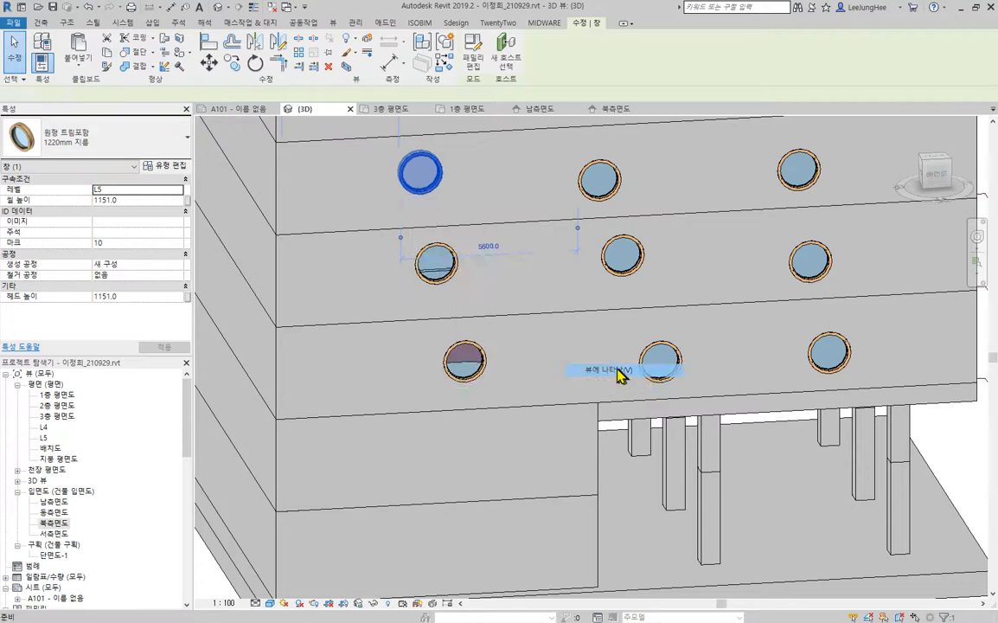
{"action": "middle_click_drag", "start_coordinate": [396, 258], "coordinate": [434, 271]}
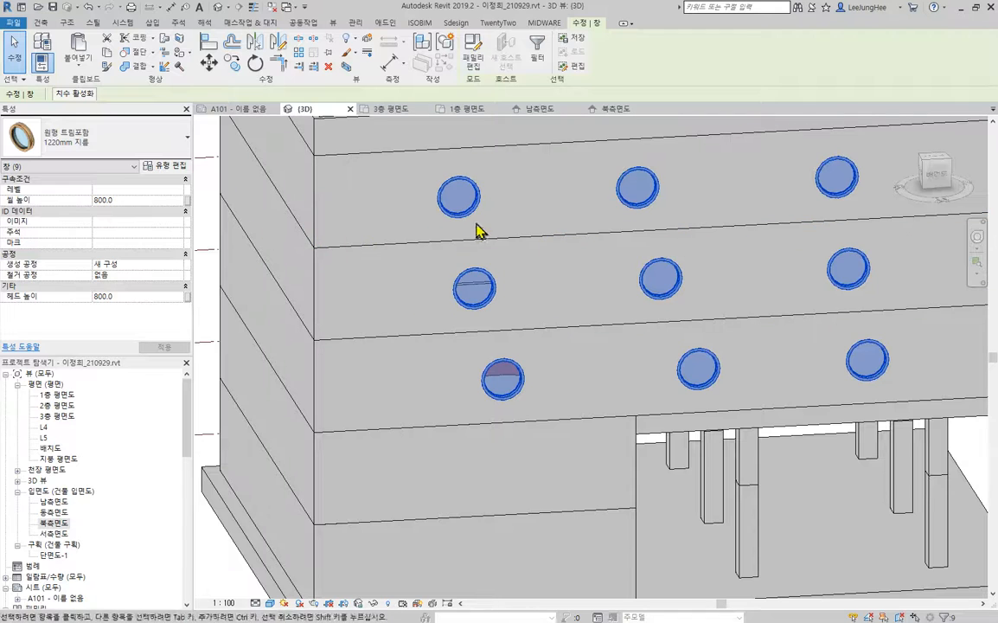
{"action": "scroll", "coordinate": [505, 230], "scroll_direction": "down", "scroll_amount": 1}
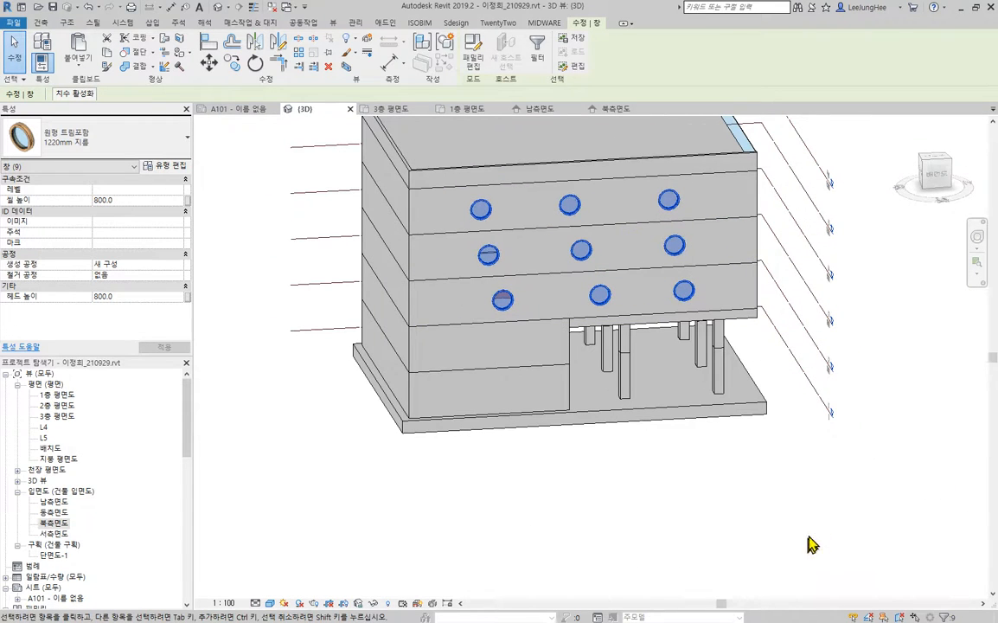
{"action": "key", "text": "Escape"}
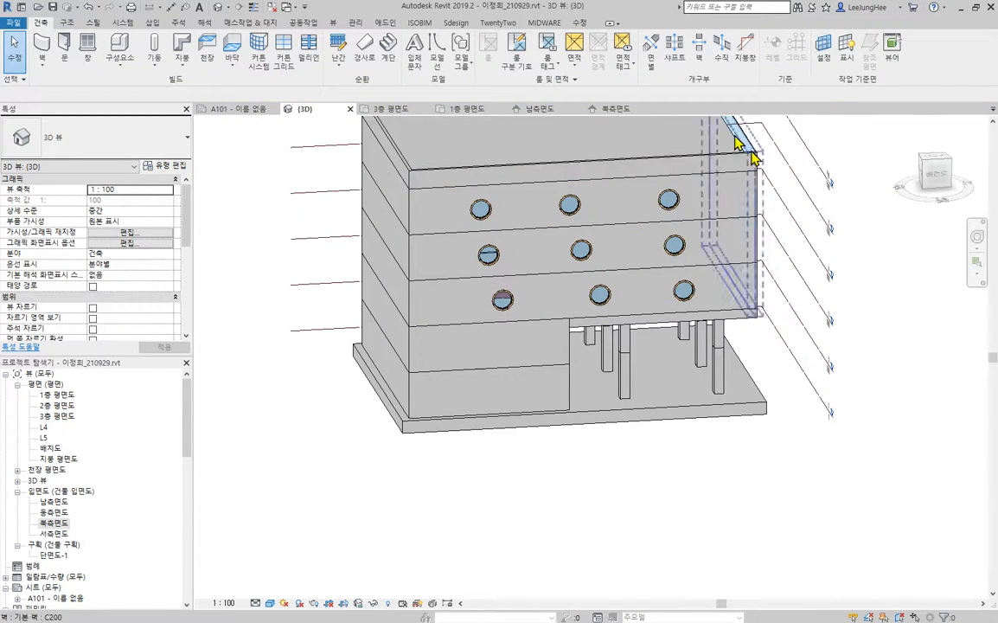
Change the L5 window nearest the glazed corner on the south facade to the 고정 단일 1000 x 1200mm type.
{"action": "scroll", "coordinate": [646, 163], "scroll_direction": "down", "scroll_amount": 3}
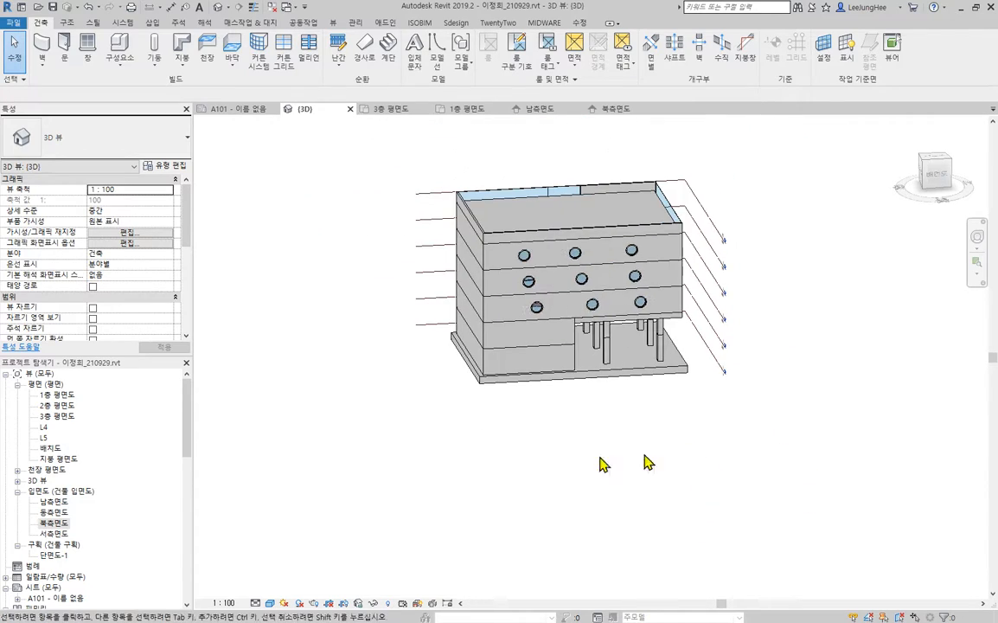
{"action": "middle_click_drag", "start_coordinate": [647, 463], "coordinate": [575, 457], "text": "shift"}
{"action": "scroll", "coordinate": [597, 232], "scroll_direction": "up", "scroll_amount": 4}
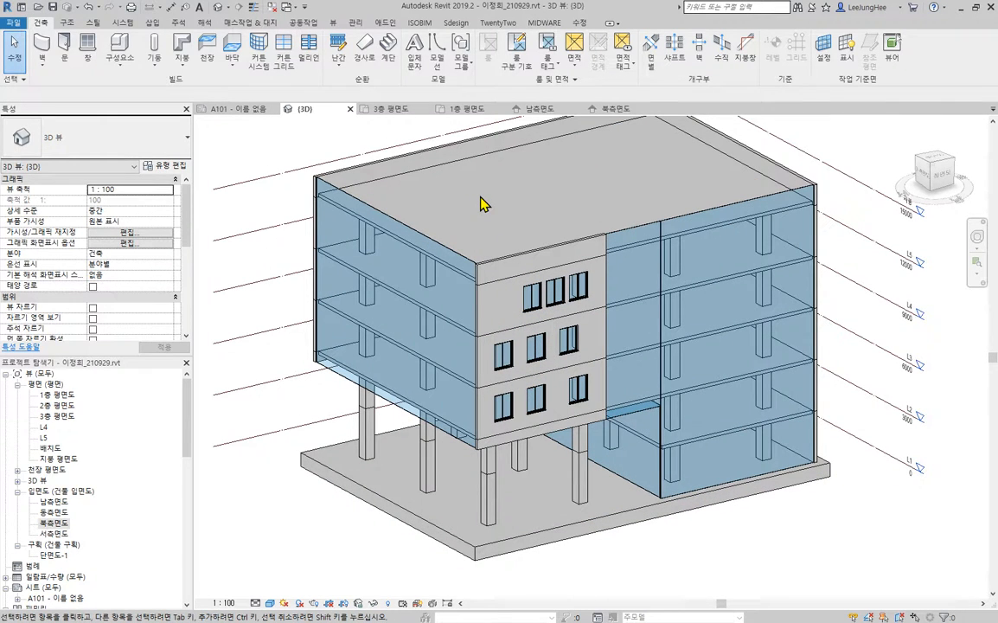
{"action": "middle_click_drag", "start_coordinate": [478, 205], "coordinate": [503, 468], "text": "shift"}
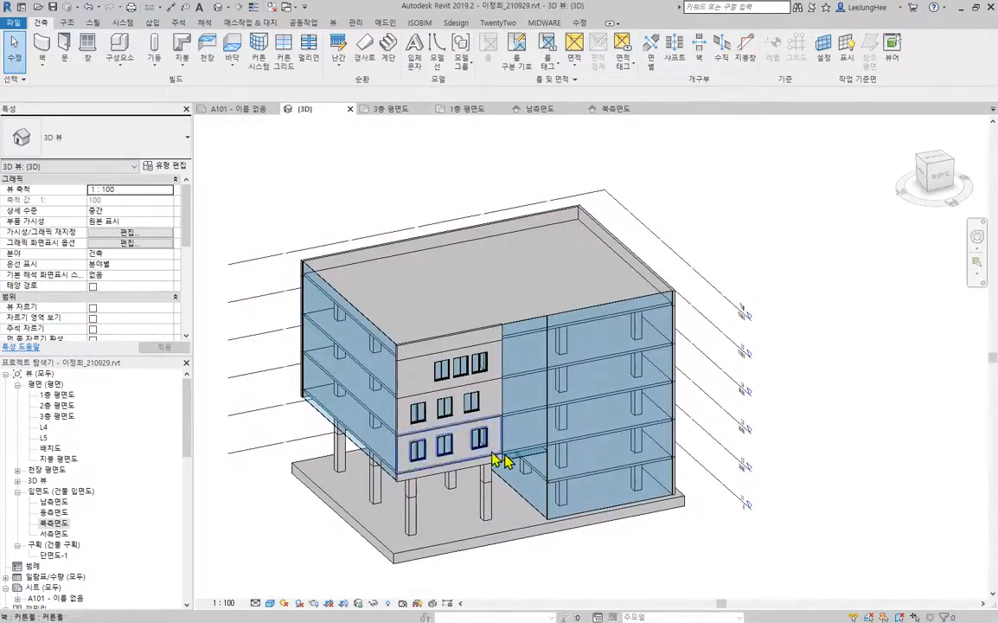
{"action": "scroll", "coordinate": [485, 394], "scroll_direction": "up", "scroll_amount": 4}
{"action": "middle_click_drag", "start_coordinate": [484, 393], "coordinate": [653, 338]}
{"action": "left_click", "coordinate": [599, 304]}
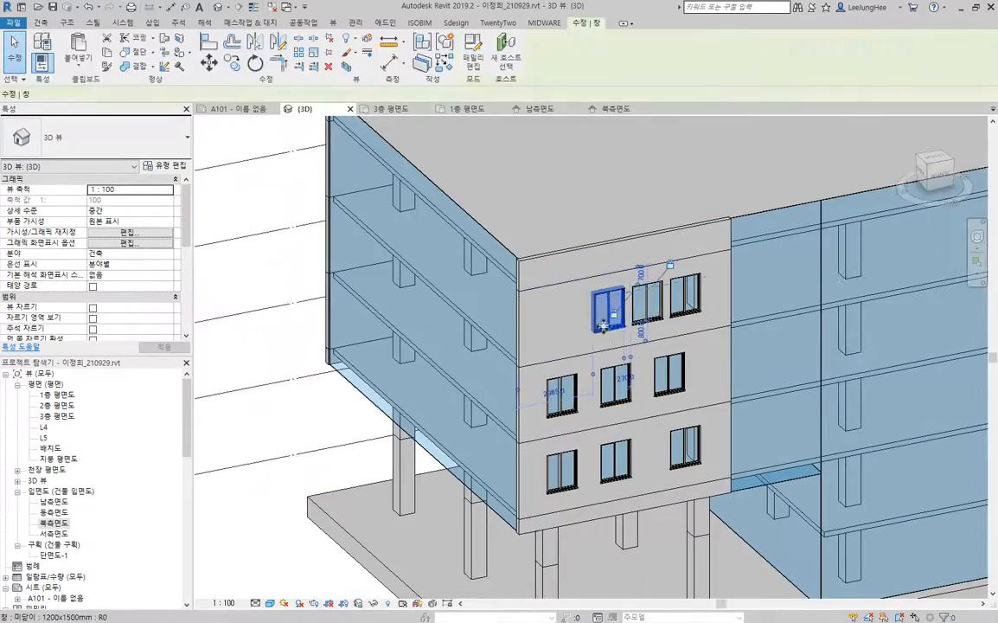
{"action": "left_click", "coordinate": [100, 139]}
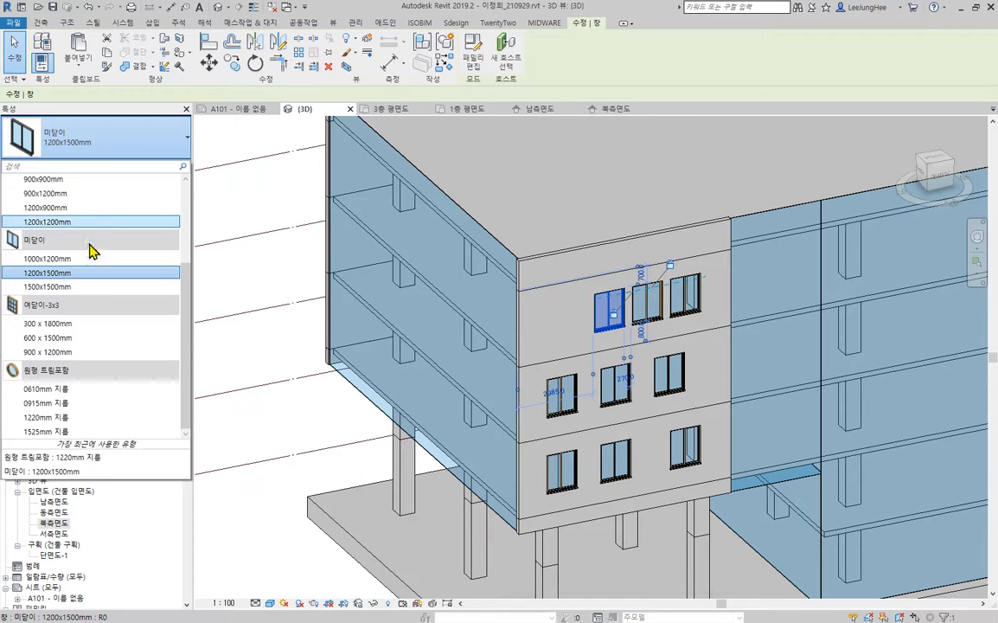
{"action": "scroll", "coordinate": [27, 223], "scroll_direction": "up", "scroll_amount": 3}
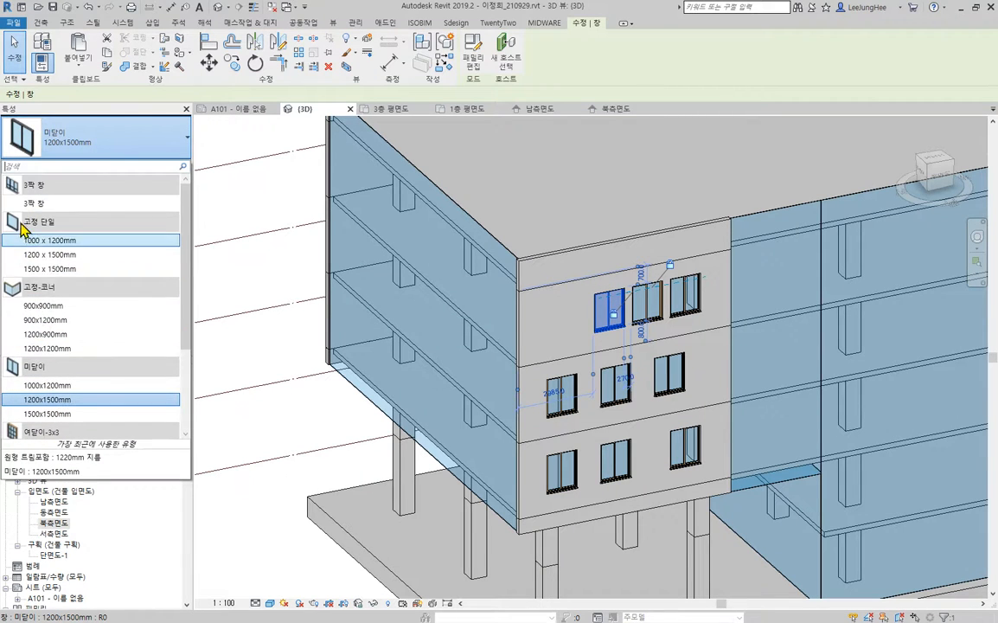
{"action": "left_click", "coordinate": [83, 245]}
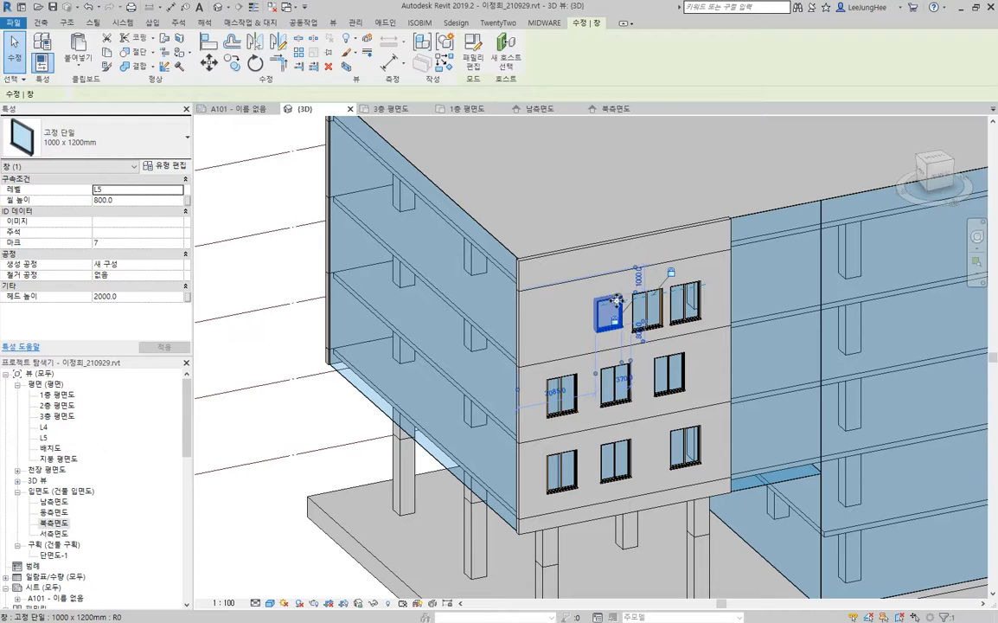
Duplicate the selected window's type as 2000x1200 and set its width to 2000.
{"action": "scroll", "coordinate": [618, 350], "scroll_direction": "up", "scroll_amount": 5}
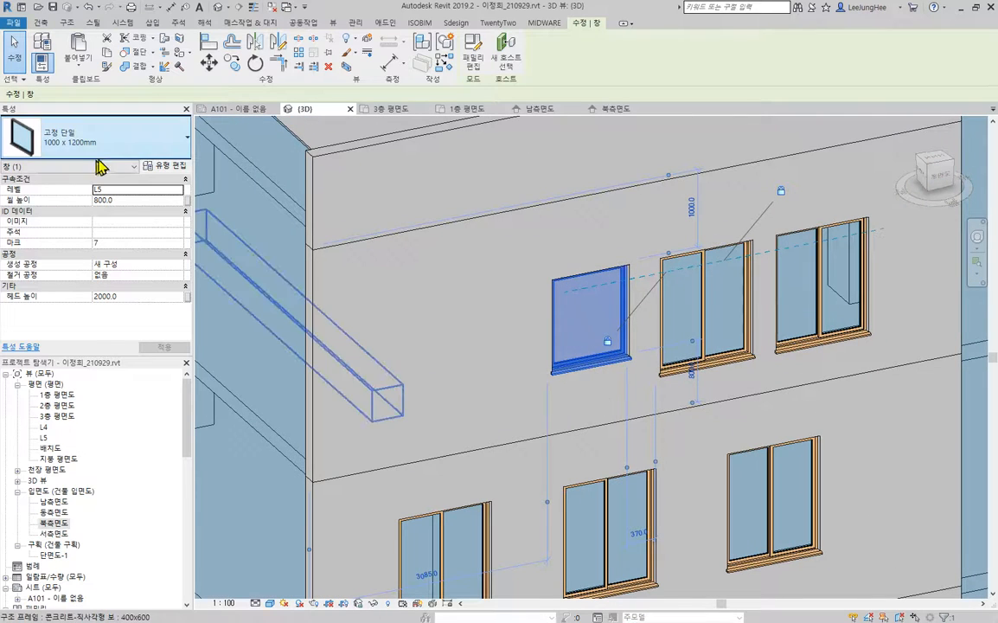
{"action": "left_click", "coordinate": [166, 165]}
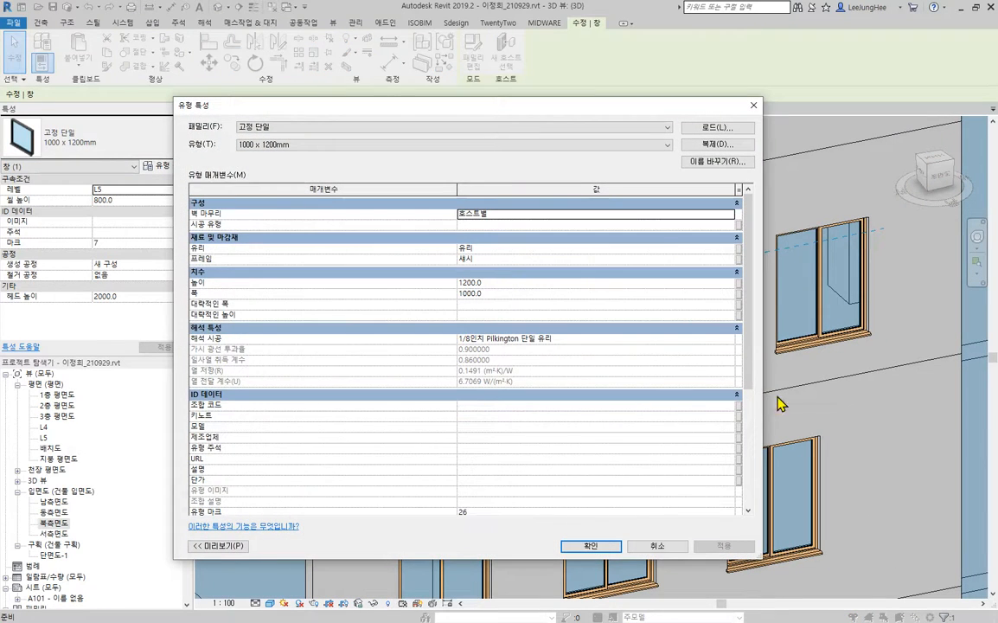
{"action": "left_click", "coordinate": [718, 145]}
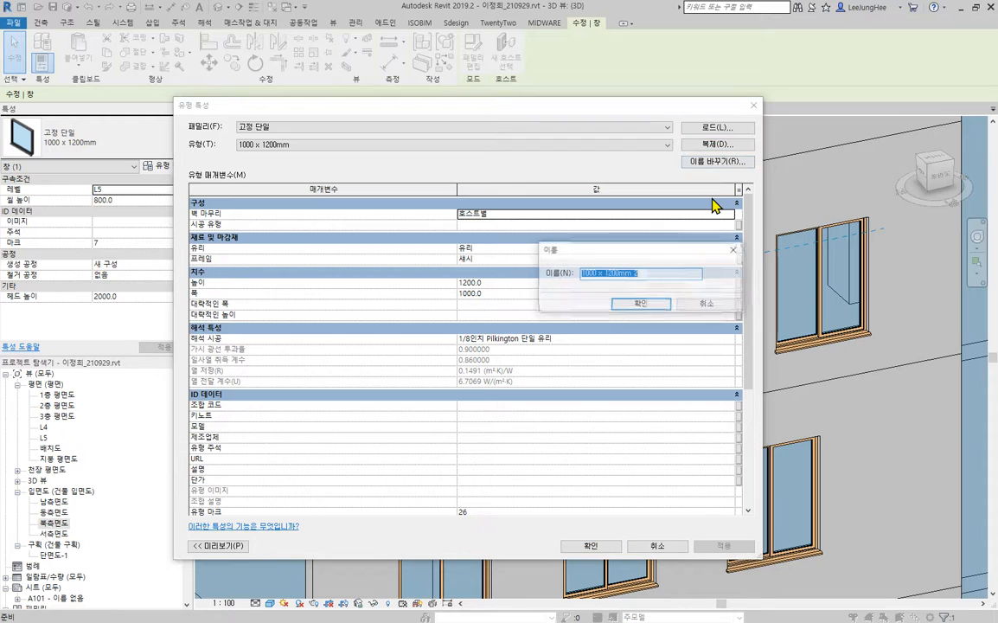
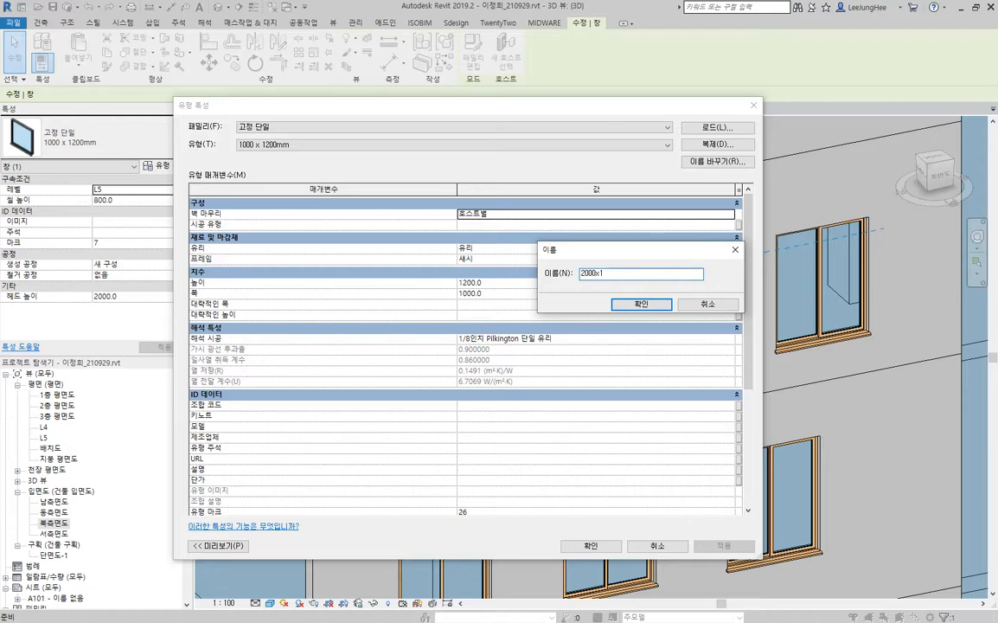
{"action": "left_click", "coordinate": [641, 306]}
{"action": "left_click", "coordinate": [511, 288]}
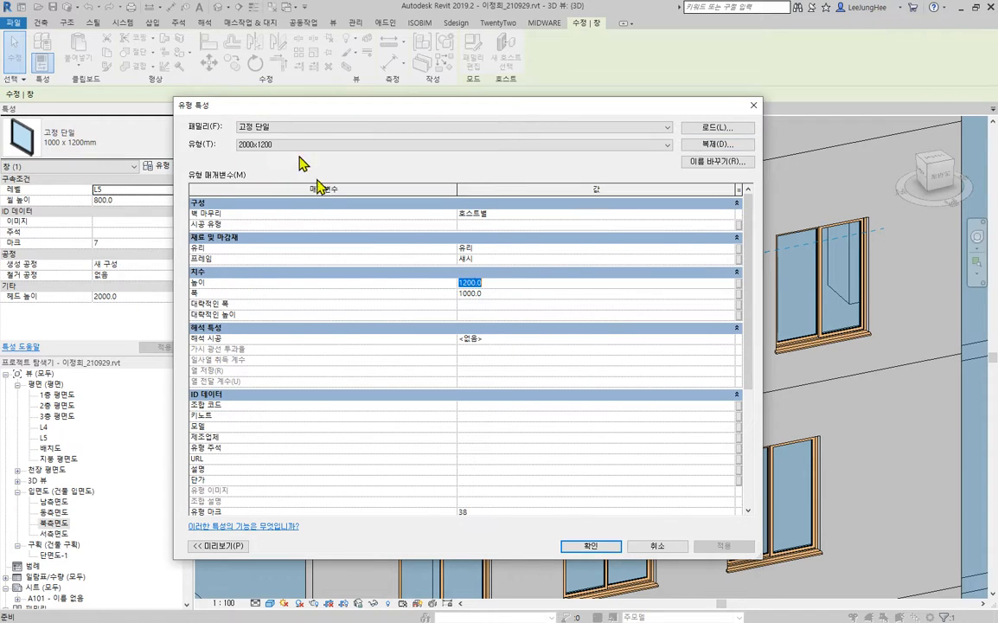
{"action": "left_click", "coordinate": [532, 296]}
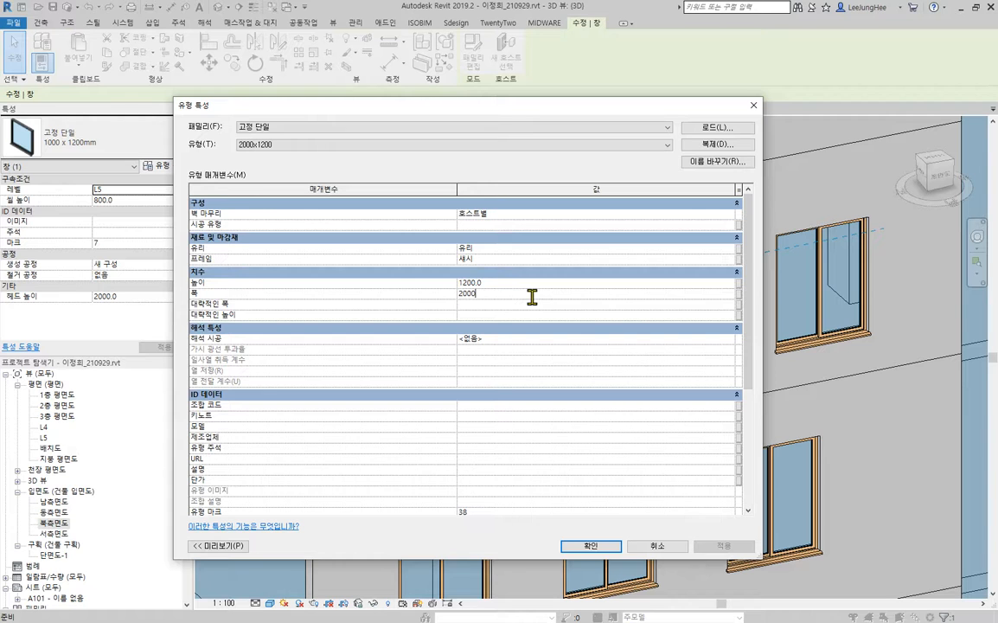
{"action": "left_click", "coordinate": [599, 547]}
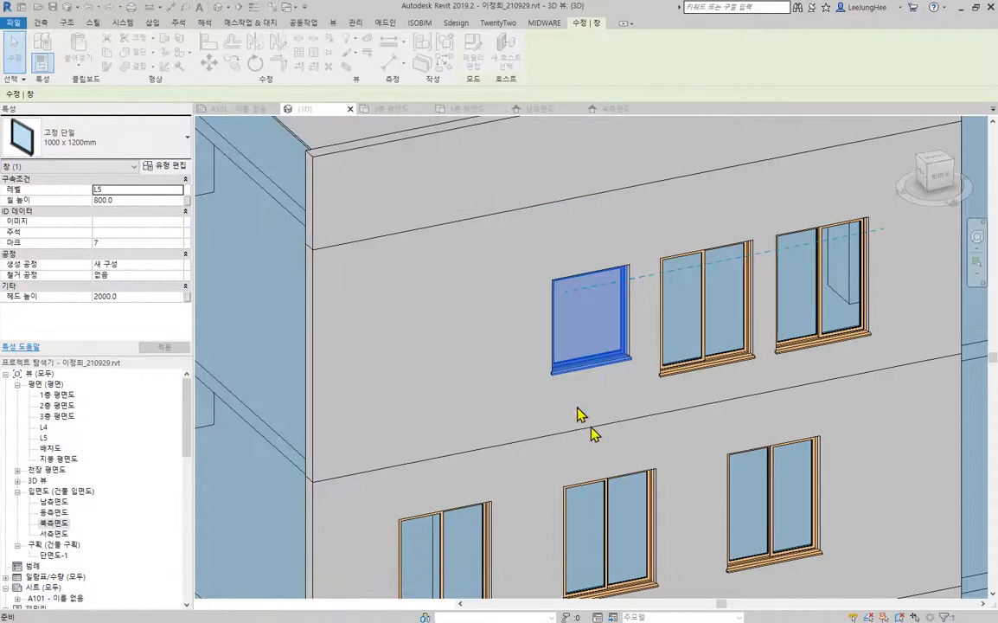
Move the 2000x1200 window along the L5 wall towards the glazed corner, leaving about 1155 mm to the wall edge.
{"action": "scroll", "coordinate": [649, 263], "scroll_direction": "up", "scroll_amount": 3}
{"action": "left_click_drag", "start_coordinate": [595, 363], "coordinate": [483, 396]}
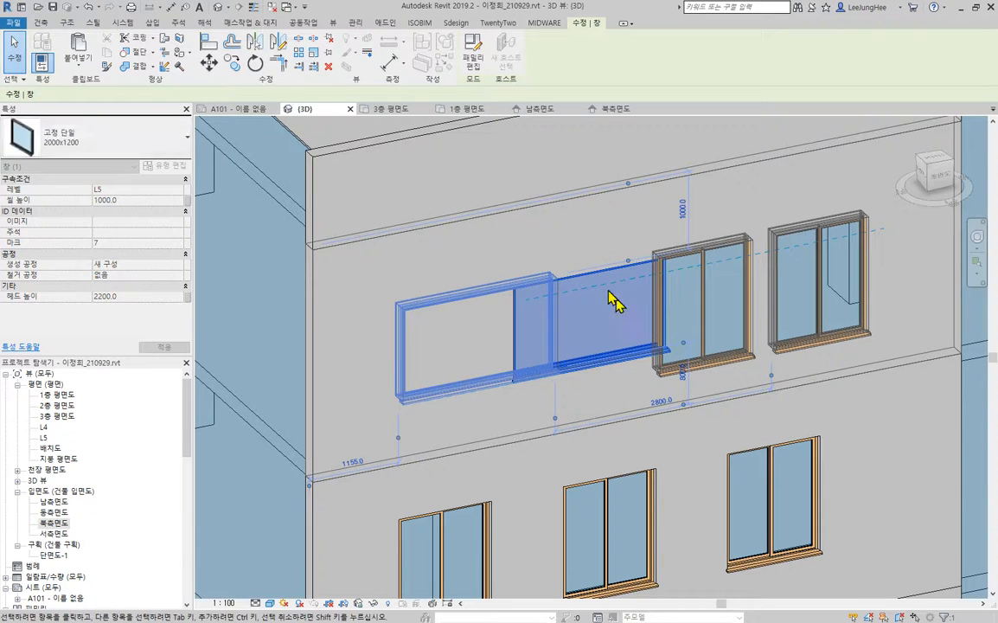
{"action": "key", "text": "Escape"}
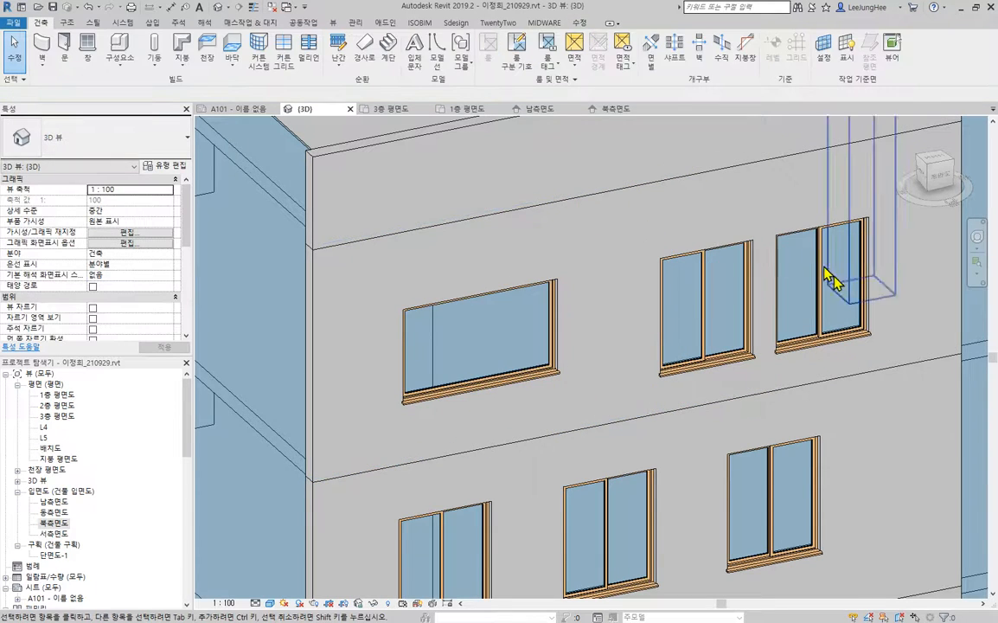
{"action": "middle_click_drag", "start_coordinate": [415, 184], "coordinate": [548, 221], "text": "shift"}
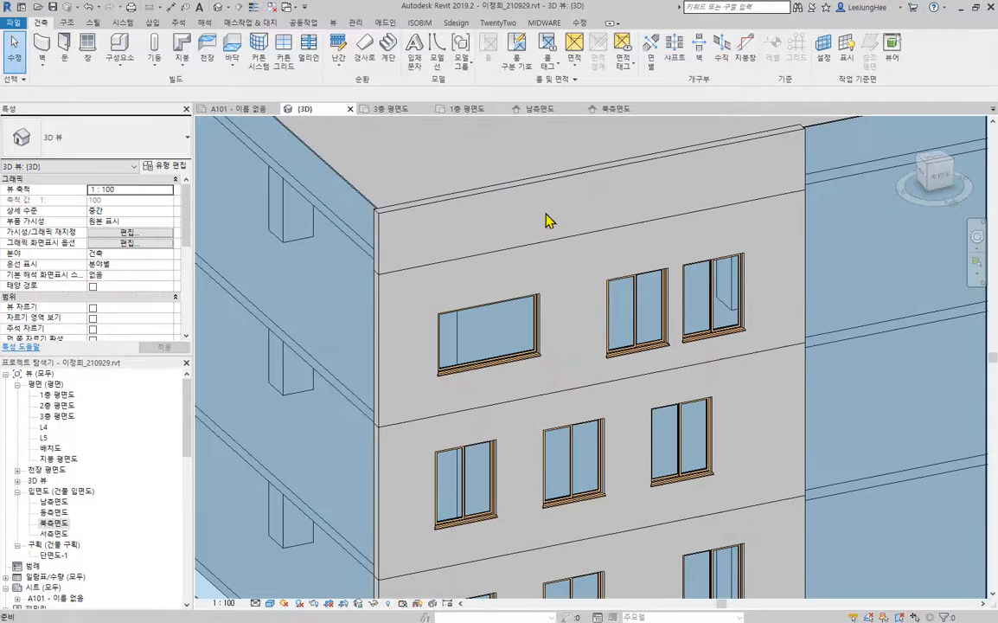
Start placing a window and browse for a family to load in the 창 folder of the Korea Metric Library.
{"action": "left_click", "coordinate": [80, 60]}
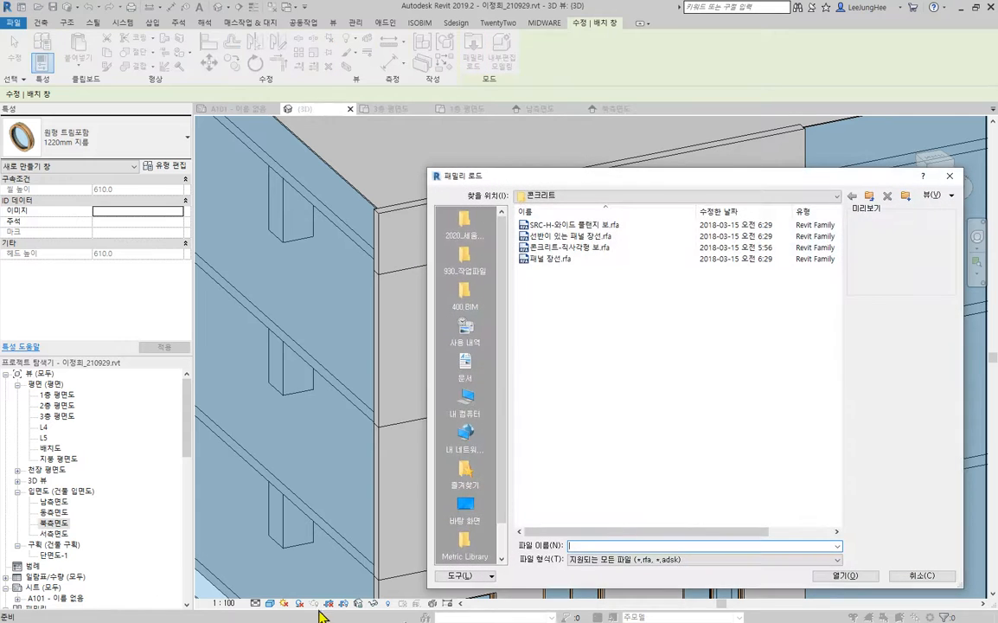
{"action": "scroll", "coordinate": [463, 526], "scroll_direction": "down", "scroll_amount": 1}
{"action": "left_click", "coordinate": [478, 517]}
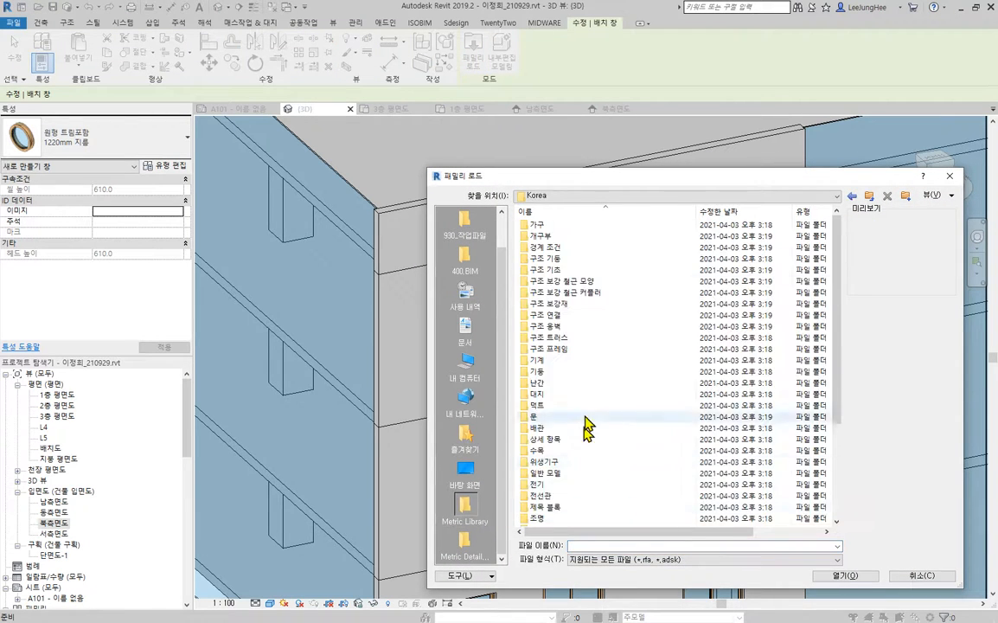
{"action": "scroll", "coordinate": [588, 421], "scroll_direction": "down", "scroll_amount": 3}
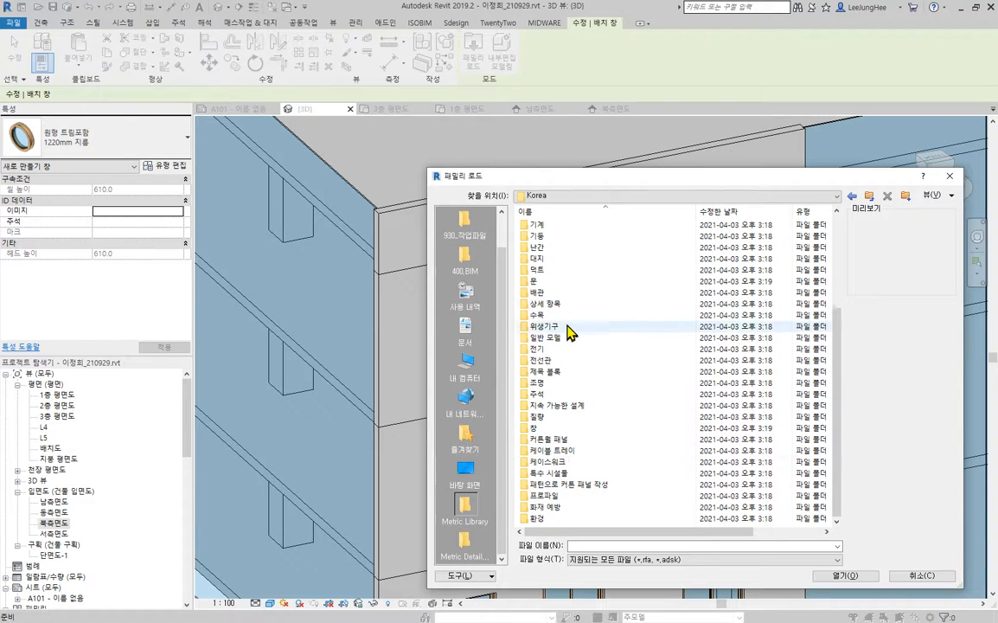
{"action": "double_click", "coordinate": [543, 429]}
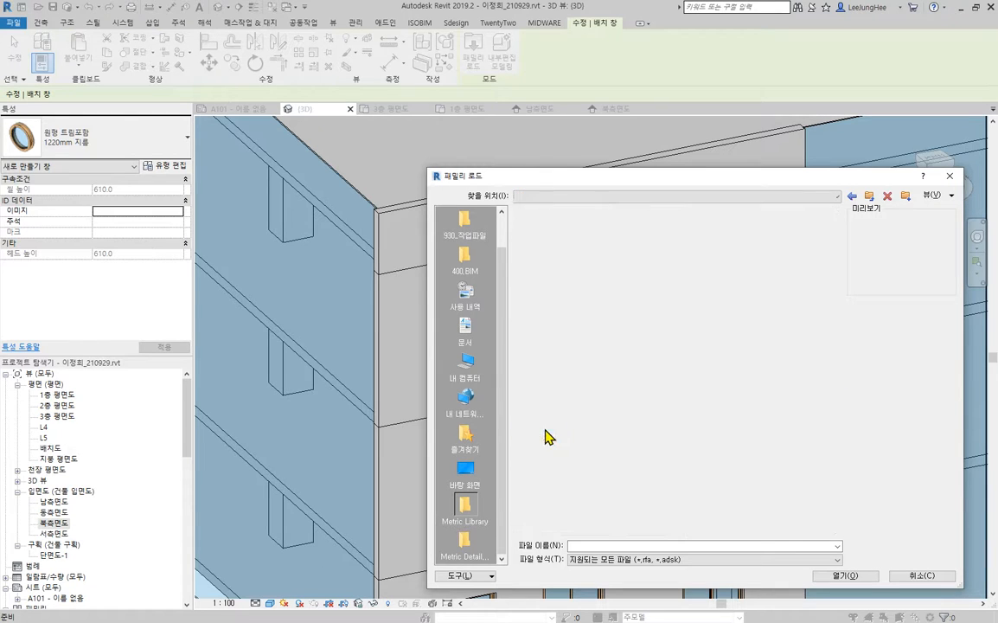
{"action": "scroll", "coordinate": [610, 394], "scroll_direction": "down", "scroll_amount": 10}
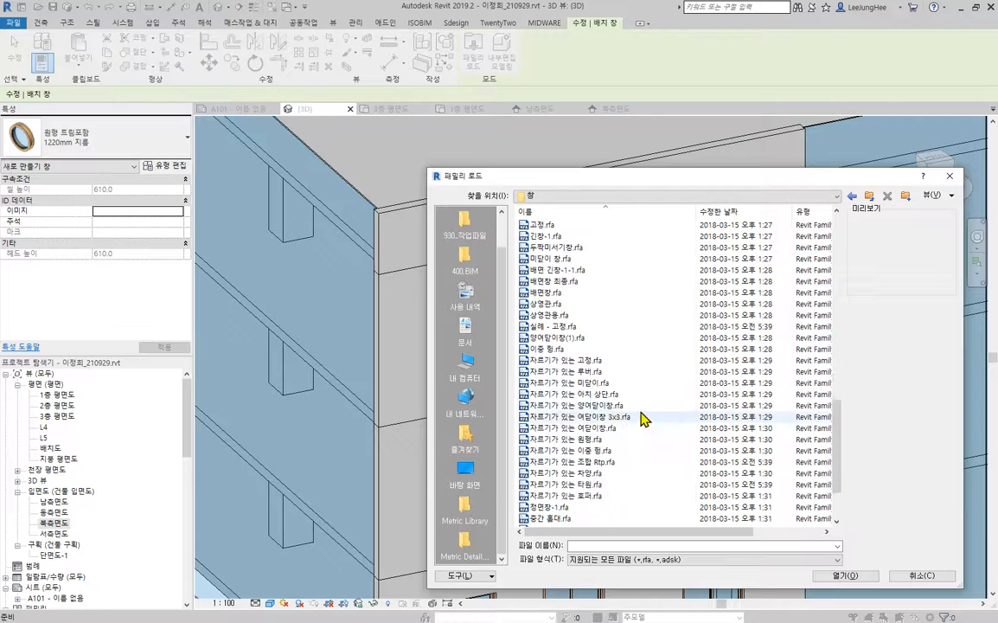
Preview several window families in the 창 folder, including 천창-2.rfa, 자르기가 있는 여닫이창.rfa and 이중 형.rfa.
{"action": "left_click", "coordinate": [605, 496]}
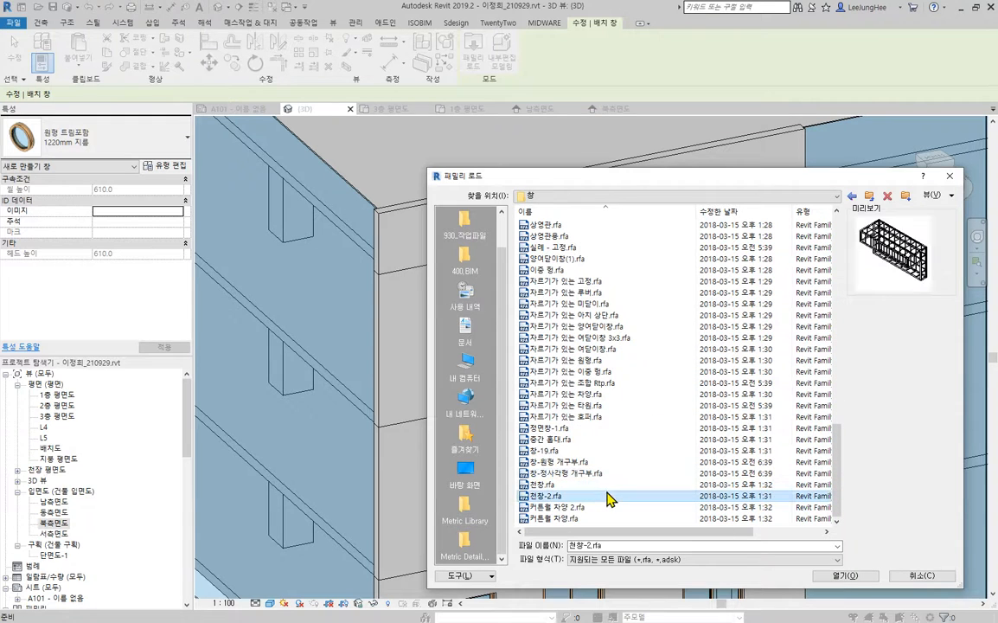
{"action": "left_click", "coordinate": [598, 394]}
{"action": "left_click", "coordinate": [626, 349]}
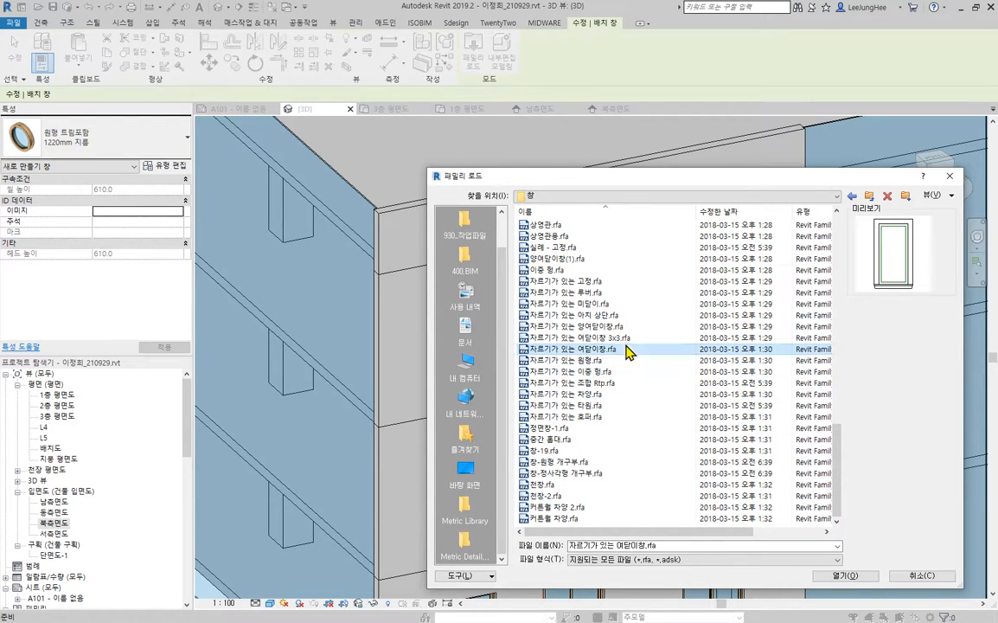
{"action": "left_click", "coordinate": [595, 269]}
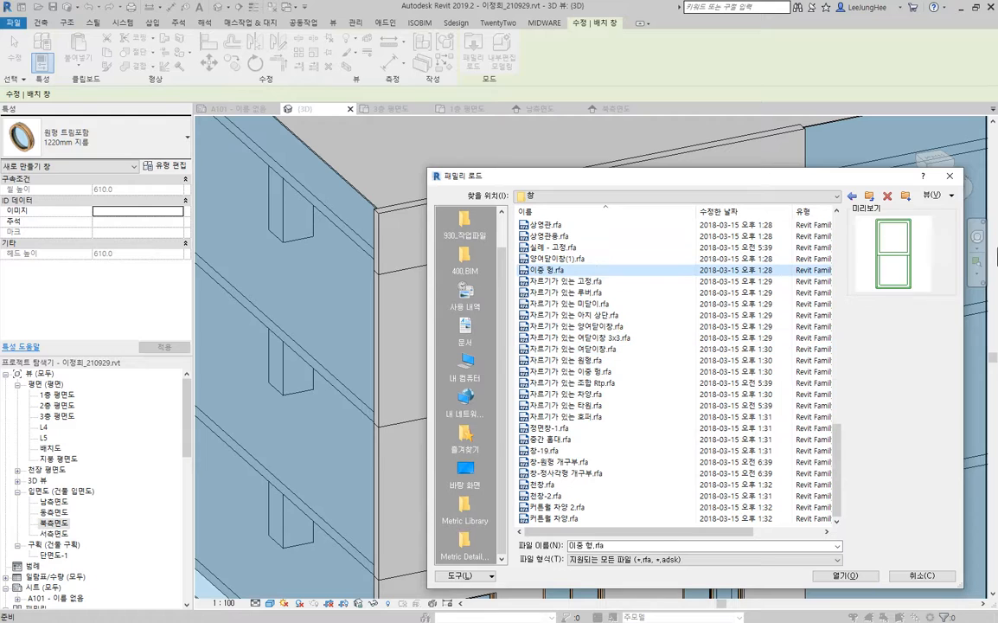
Show the family files as thumbnails and load the AW9(10) 3.rfa window family.
{"action": "left_click", "coordinate": [942, 198]}
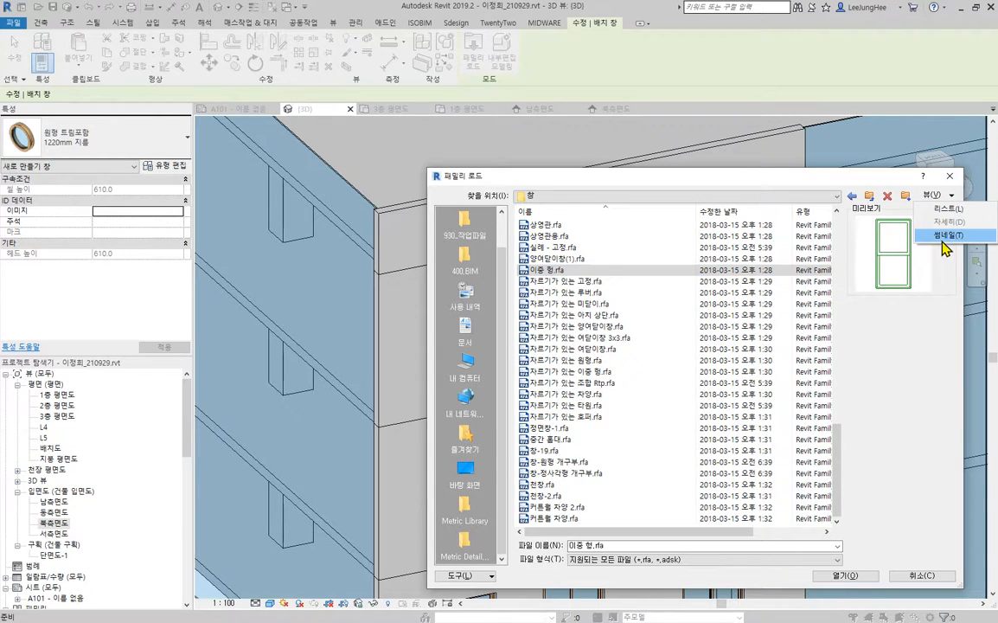
{"action": "left_click", "coordinate": [942, 239]}
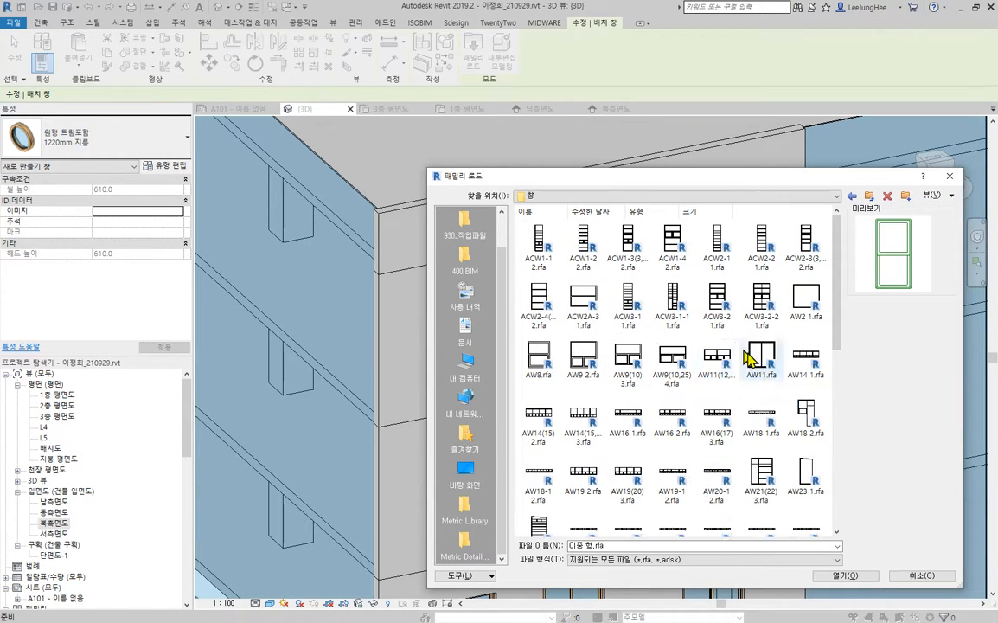
{"action": "left_click", "coordinate": [617, 365]}
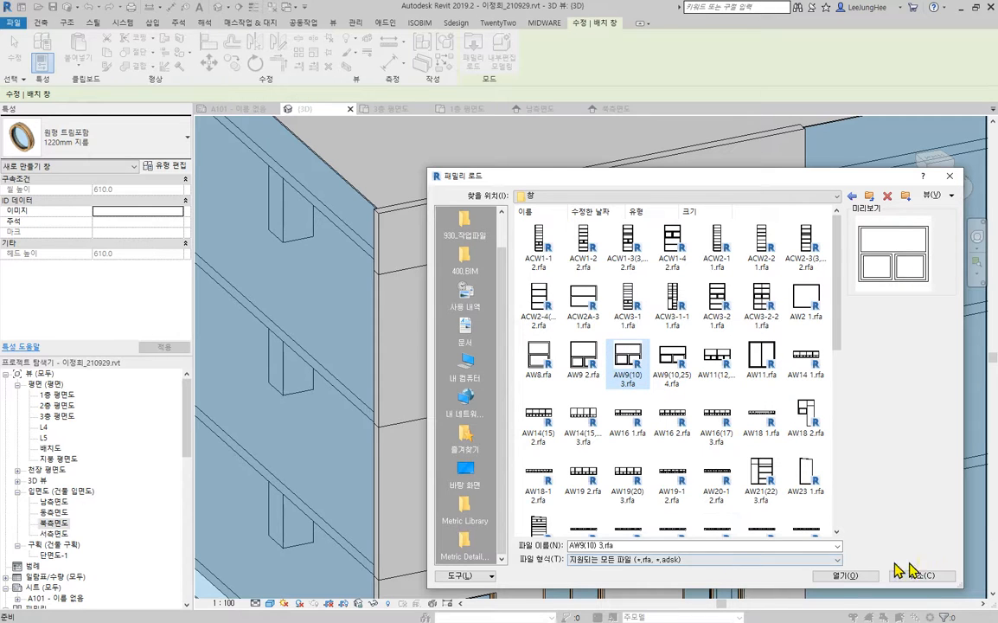
{"action": "left_click", "coordinate": [839, 576]}
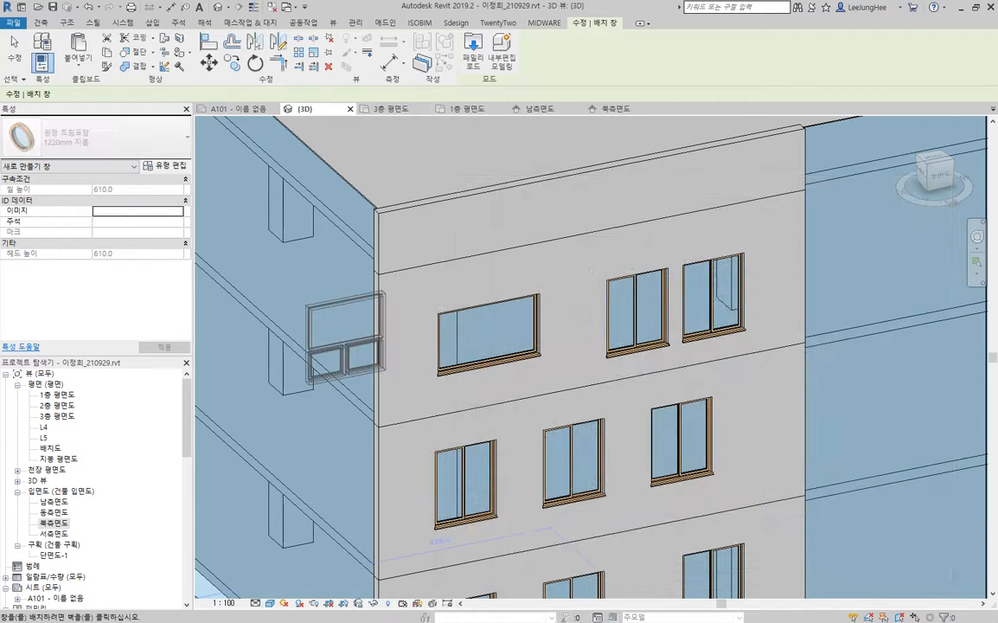
Place an AW9 window near the middle of the topmost wall band above the L5 windows and finish placing.
{"action": "scroll", "coordinate": [562, 294], "scroll_direction": "down", "scroll_amount": 4}
{"action": "middle_click_drag", "start_coordinate": [550, 274], "coordinate": [504, 360]}
{"action": "left_click", "coordinate": [498, 251]}
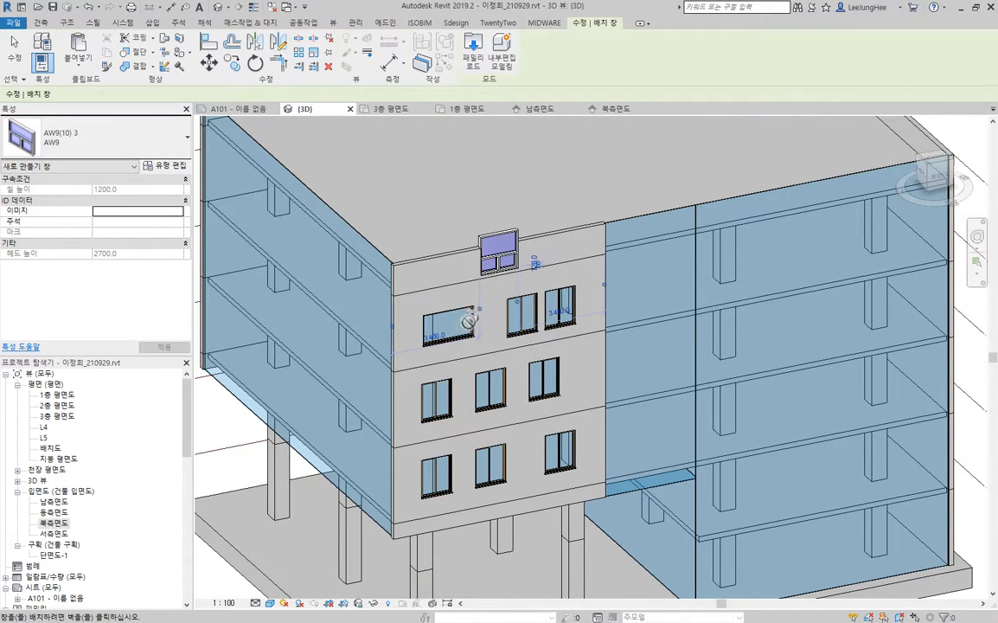
{"action": "scroll", "coordinate": [466, 324], "scroll_direction": "up", "scroll_amount": 2}
{"action": "key", "text": "Escape"}
Change the 2000x1200 window on L5 nearest the glazed corner to the AW9 type of the AW9(10) 3 family.
{"action": "left_click", "coordinate": [463, 341]}
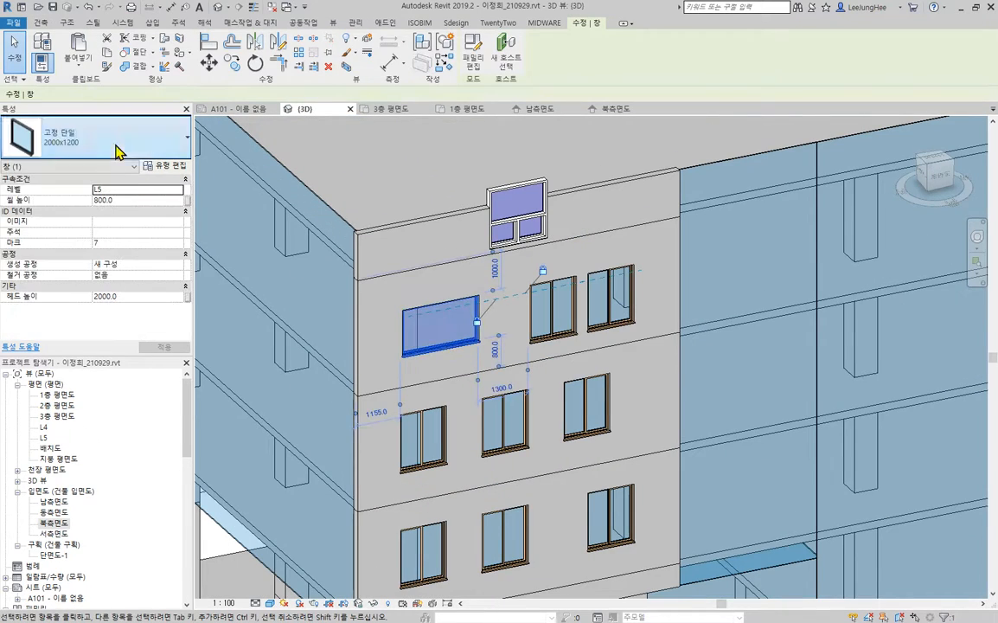
{"action": "left_click", "coordinate": [87, 145]}
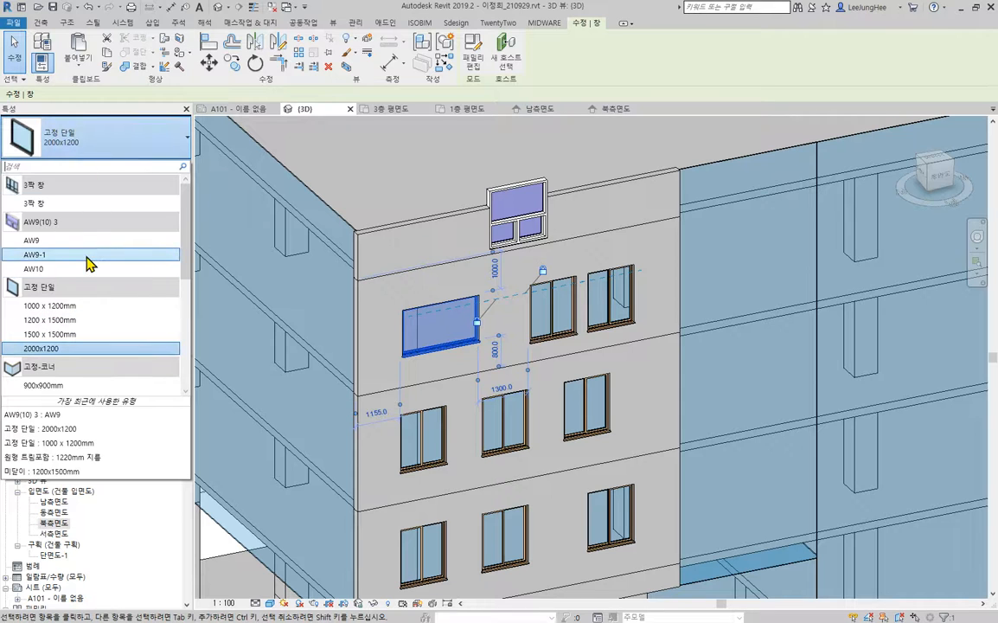
{"action": "left_click", "coordinate": [61, 237]}
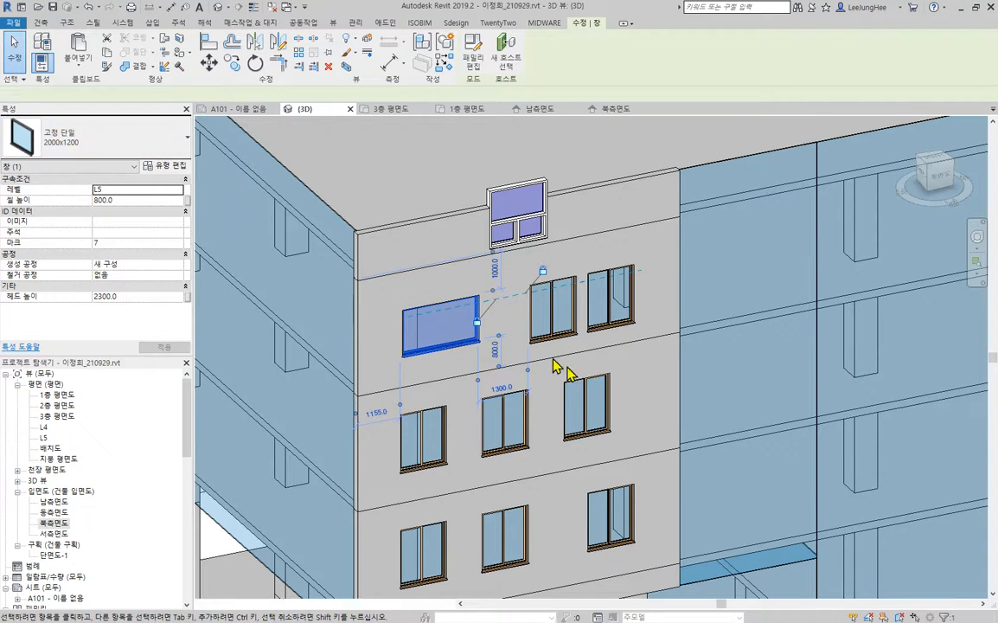
Change the middle sliding window on L5 to the AW9 type of the AW9(10) 3 family.
{"action": "scroll", "coordinate": [579, 338], "scroll_direction": "down", "scroll_amount": 3}
{"action": "left_click", "coordinate": [527, 327]}
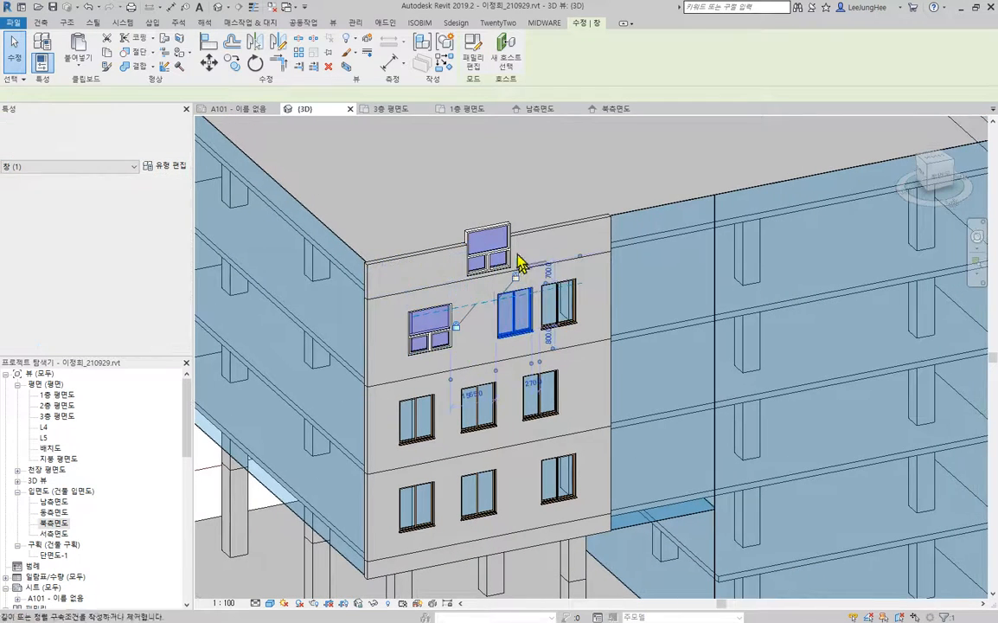
{"action": "left_click", "coordinate": [103, 140]}
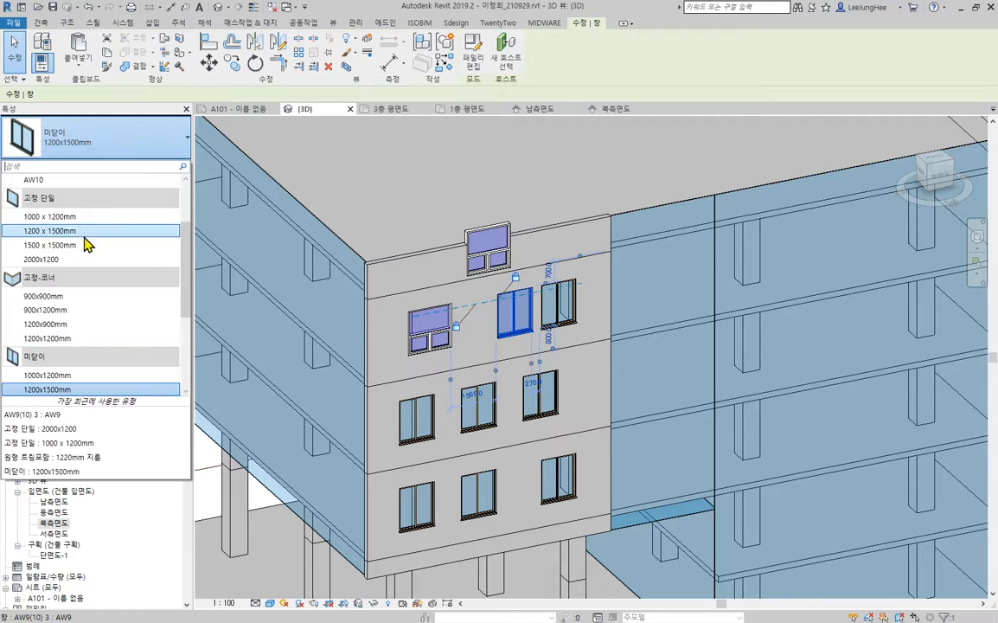
{"action": "scroll", "coordinate": [79, 286], "scroll_direction": "down", "scroll_amount": 5}
{"action": "scroll", "coordinate": [82, 285], "scroll_direction": "up", "scroll_amount": 8}
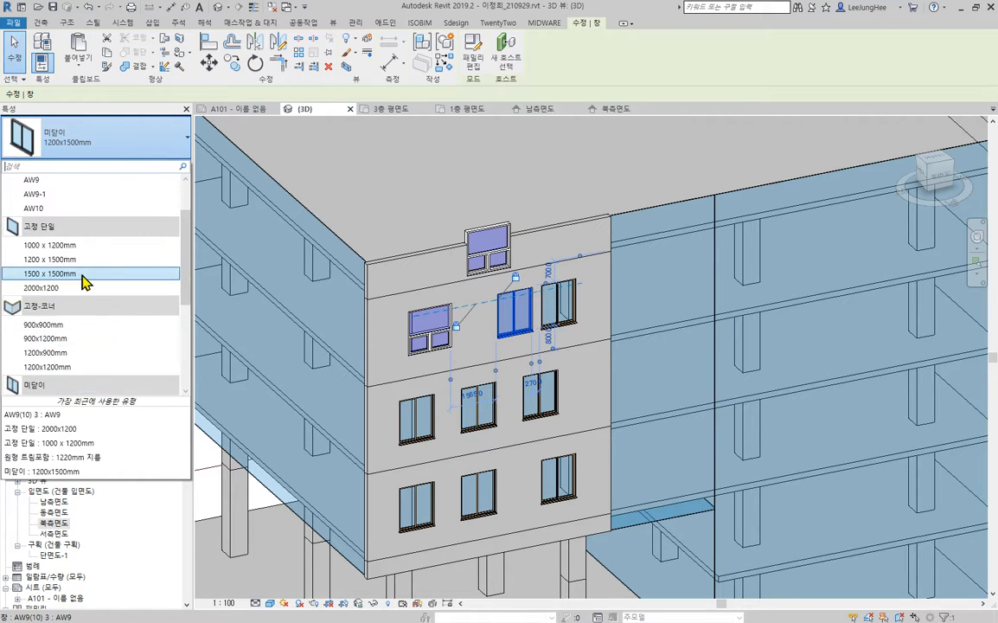
{"action": "key", "text": "Escape"}
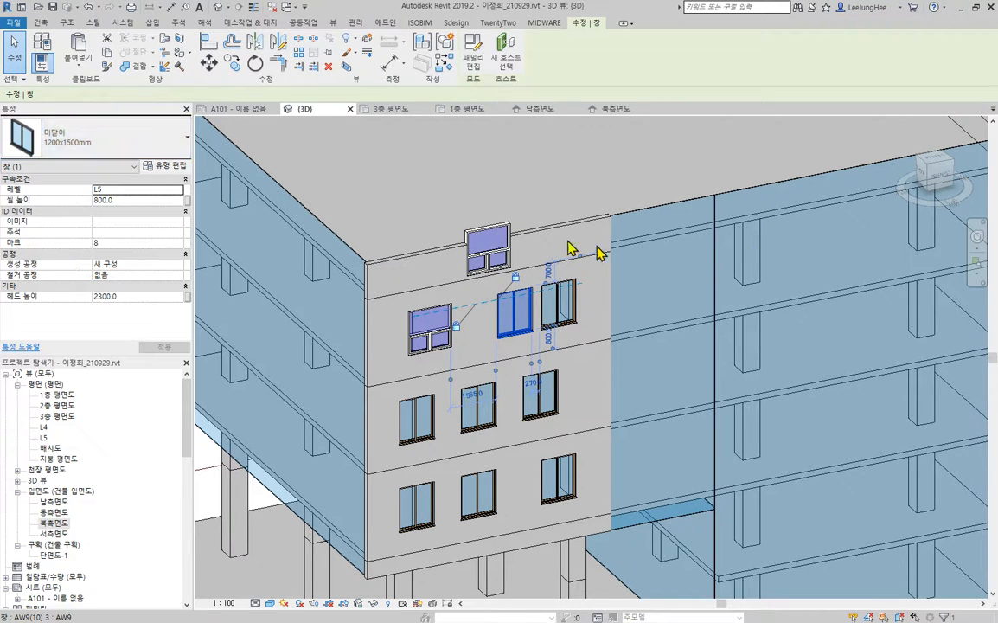
Delete the AW9 window from the topmost wall band above the L5 windows.
{"action": "left_click", "coordinate": [480, 246]}
{"action": "key", "text": "Delete"}
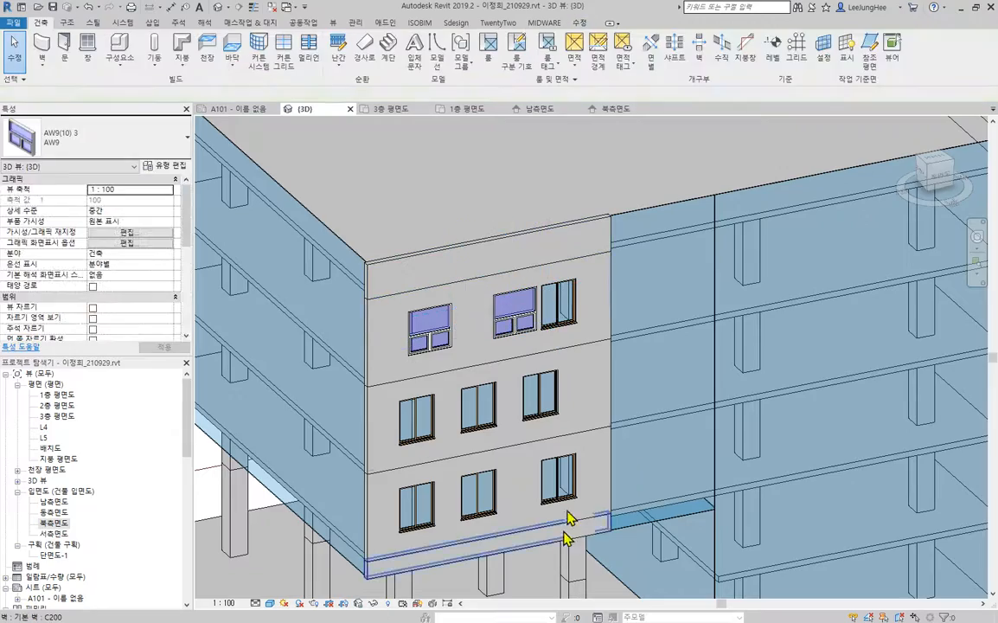
{"action": "scroll", "coordinate": [512, 392], "scroll_direction": "down", "scroll_amount": 2}
{"action": "middle_click_drag", "start_coordinate": [517, 389], "coordinate": [460, 331]}
{"action": "middle_click_drag", "start_coordinate": [450, 389], "coordinate": [848, 345], "text": "shift"}
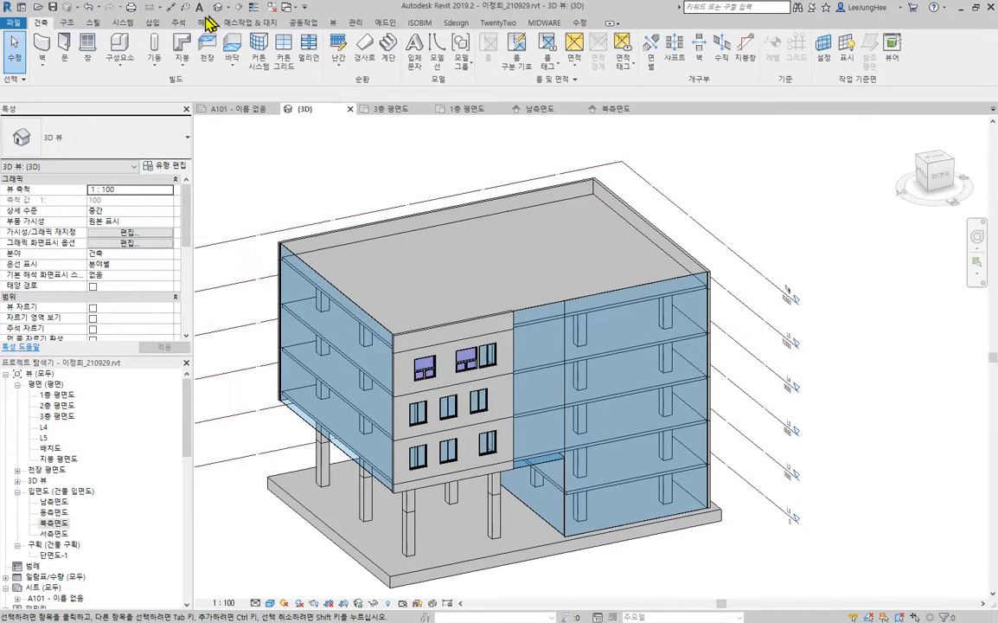
Open sheet A101 and examine the windows, dimensions and tags in its elevation and 3층 평면도 viewports.
{"action": "scroll", "coordinate": [85, 519], "scroll_direction": "down", "scroll_amount": 5}
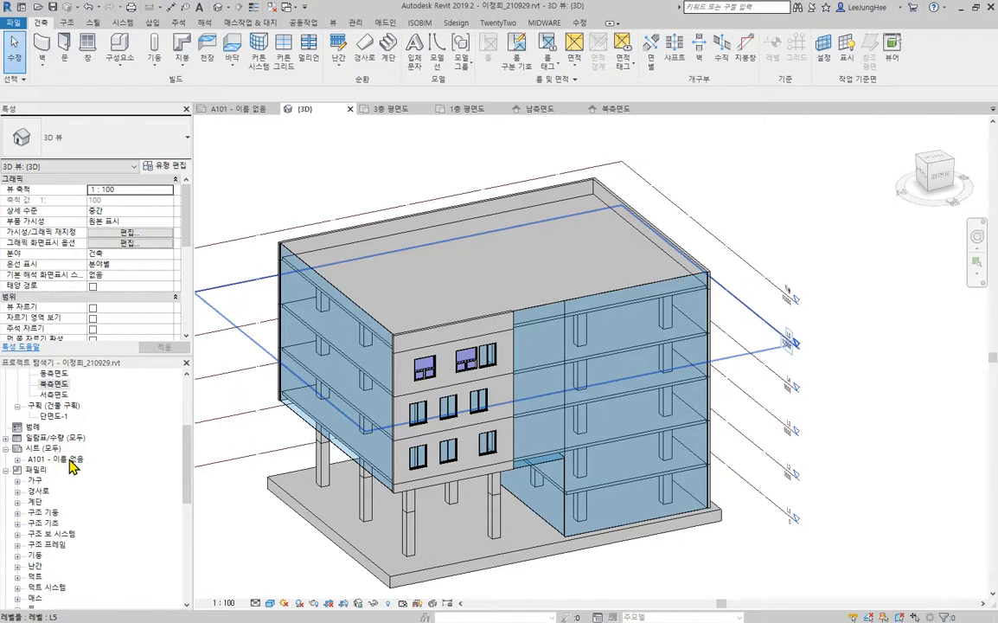
{"action": "double_click", "coordinate": [71, 461]}
{"action": "scroll", "coordinate": [687, 498], "scroll_direction": "up", "scroll_amount": 4}
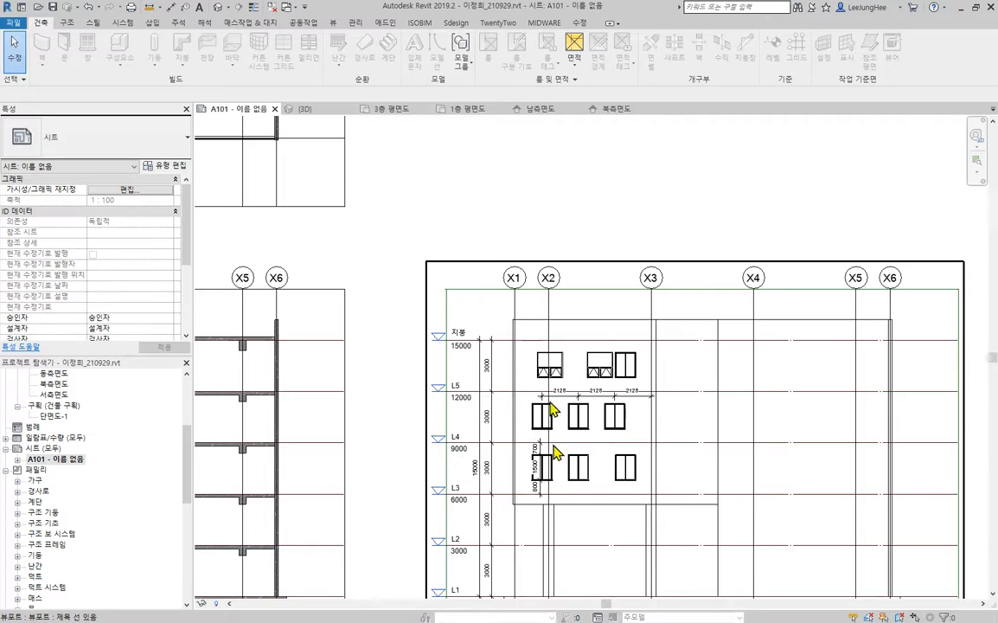
{"action": "scroll", "coordinate": [660, 378], "scroll_direction": "down", "scroll_amount": 2}
{"action": "middle_click_drag", "start_coordinate": [500, 425], "coordinate": [628, 568]}
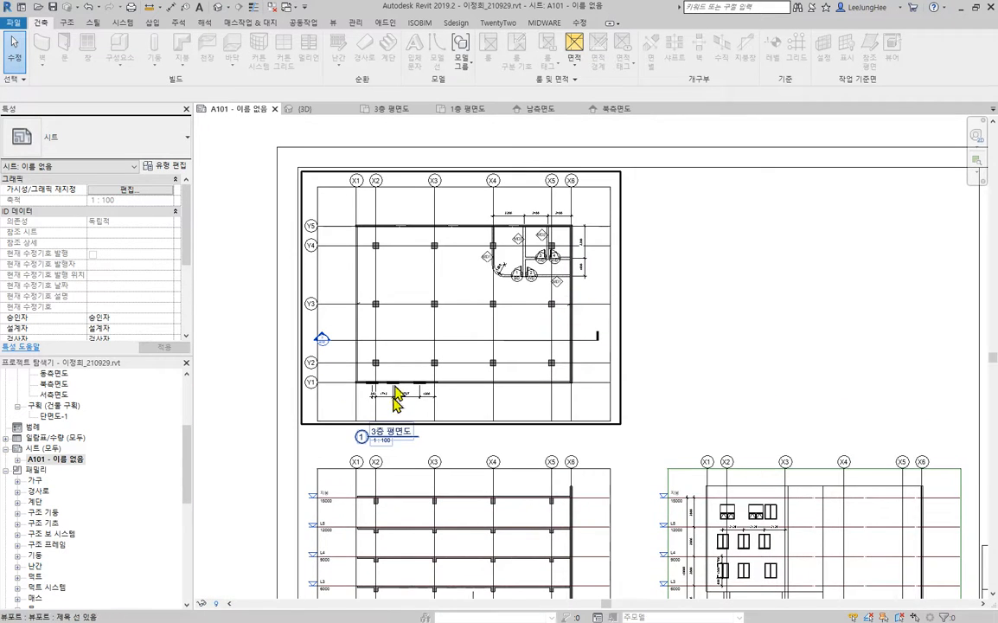
{"action": "scroll", "coordinate": [394, 396], "scroll_direction": "up", "scroll_amount": 6}
{"action": "scroll", "coordinate": [344, 433], "scroll_direction": "down", "scroll_amount": 3}
{"action": "middle_click_drag", "start_coordinate": [544, 334], "coordinate": [541, 499]}
{"action": "scroll", "coordinate": [417, 259], "scroll_direction": "up", "scroll_amount": 3}
{"action": "scroll", "coordinate": [595, 251], "scroll_direction": "down", "scroll_amount": 3}
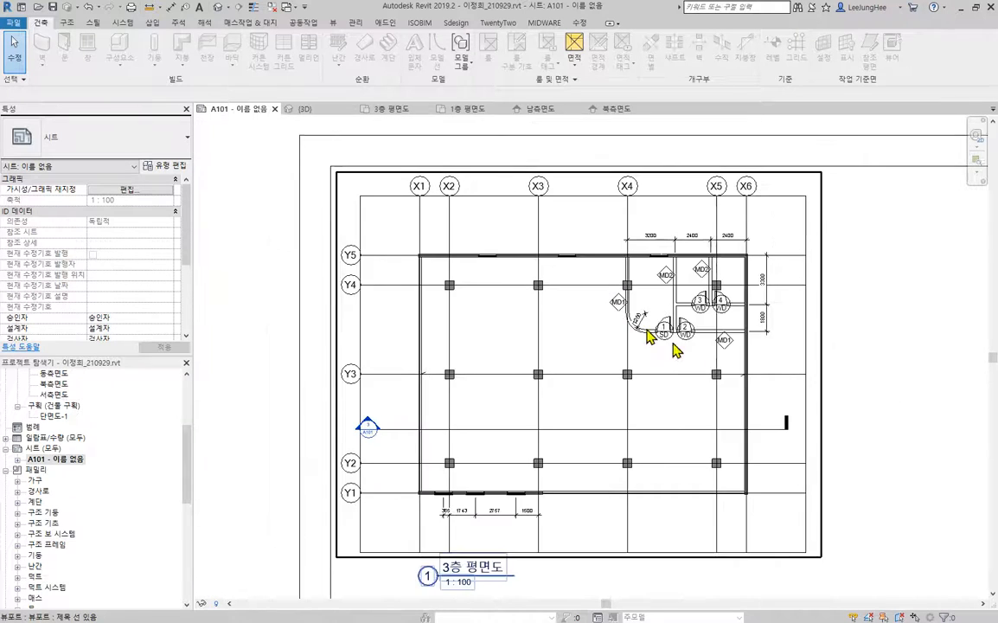
{"action": "middle_click_drag", "start_coordinate": [690, 352], "coordinate": [491, 156]}
{"action": "middle_click_drag", "start_coordinate": [572, 253], "coordinate": [673, 379]}
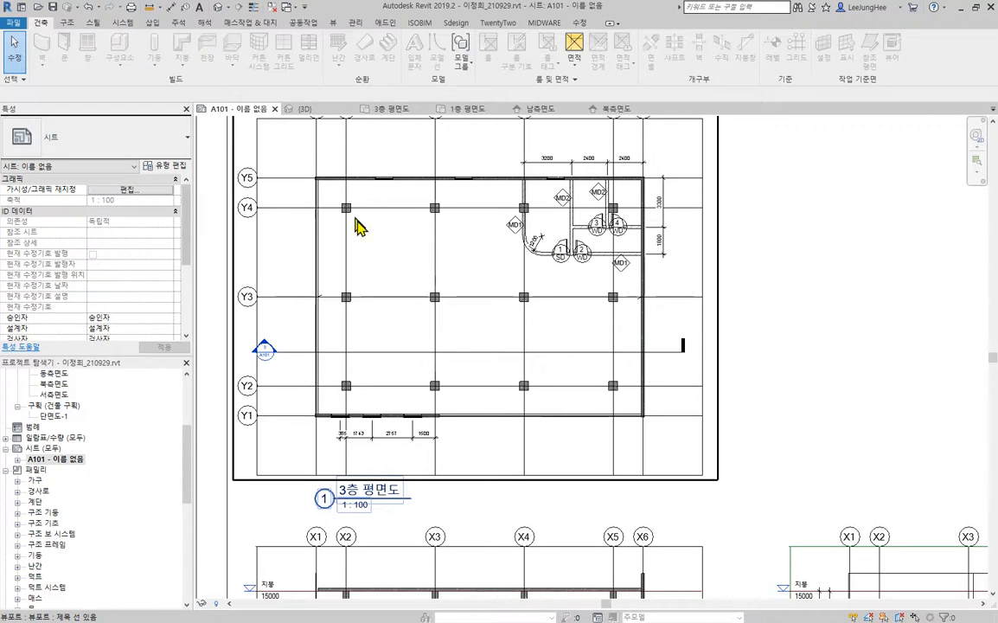
In the 3층 평면도 view, tag by category the two windows nearest grid X3 on the Y1 wall.
{"action": "left_click", "coordinate": [393, 109]}
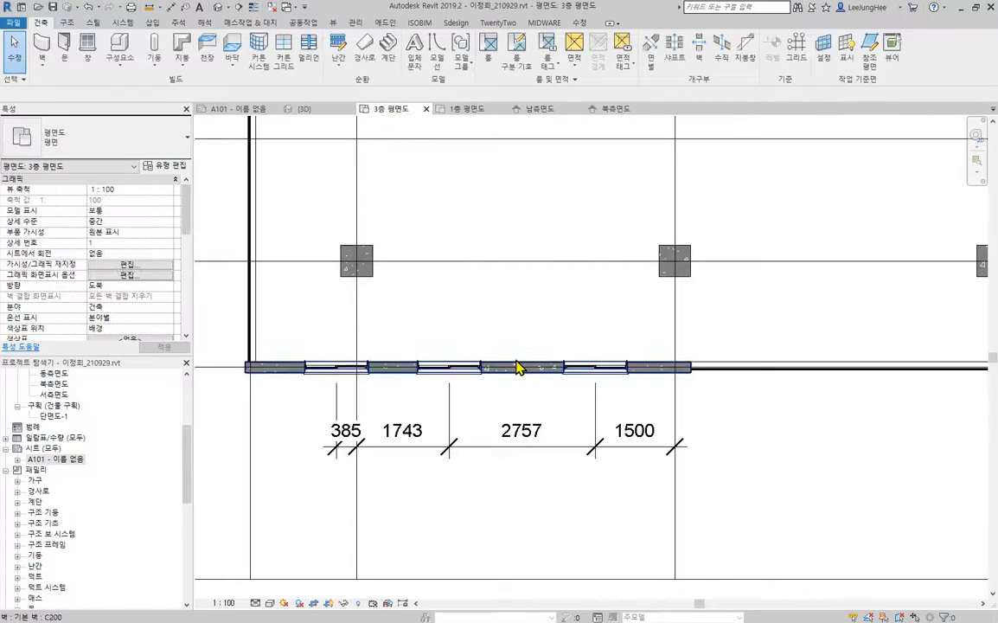
{"action": "scroll", "coordinate": [517, 368], "scroll_direction": "down", "scroll_amount": 3}
{"action": "middle_click_drag", "start_coordinate": [664, 286], "coordinate": [334, 407]}
{"action": "scroll", "coordinate": [334, 408], "scroll_direction": "up", "scroll_amount": 3}
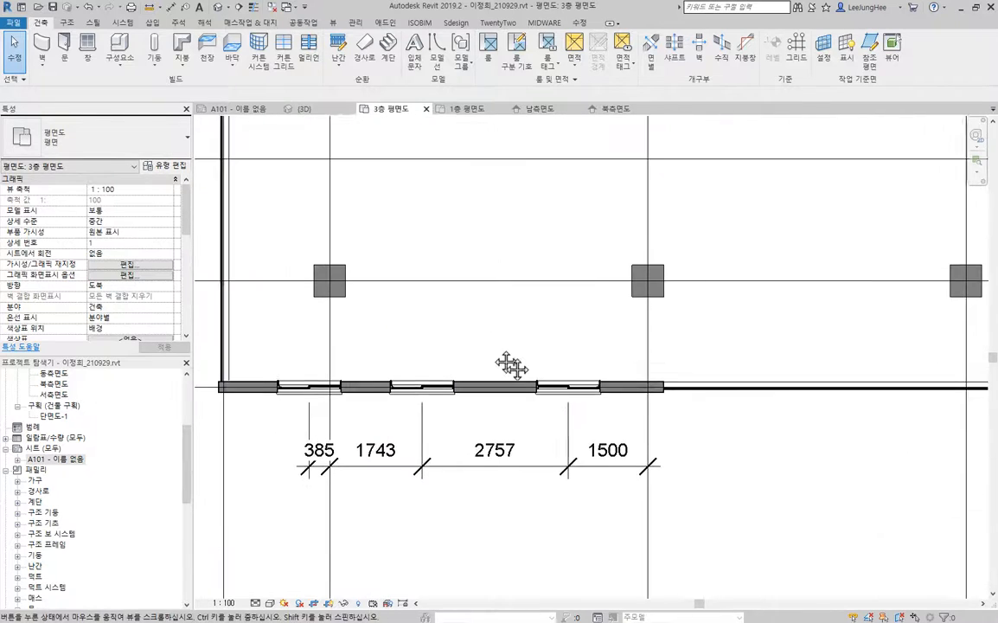
{"action": "left_click", "coordinate": [179, 23]}
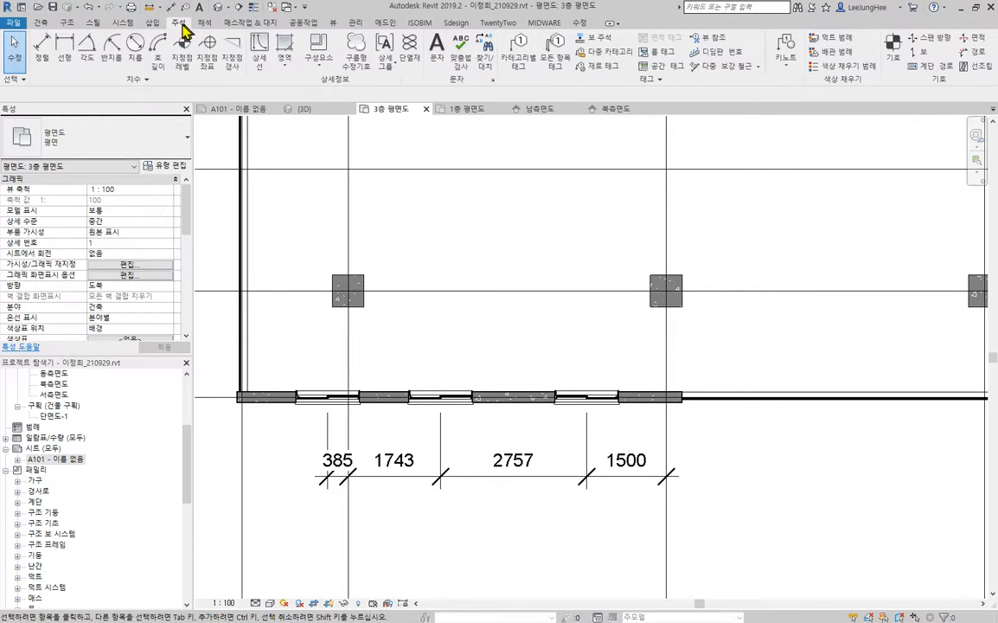
{"action": "left_click", "coordinate": [519, 69]}
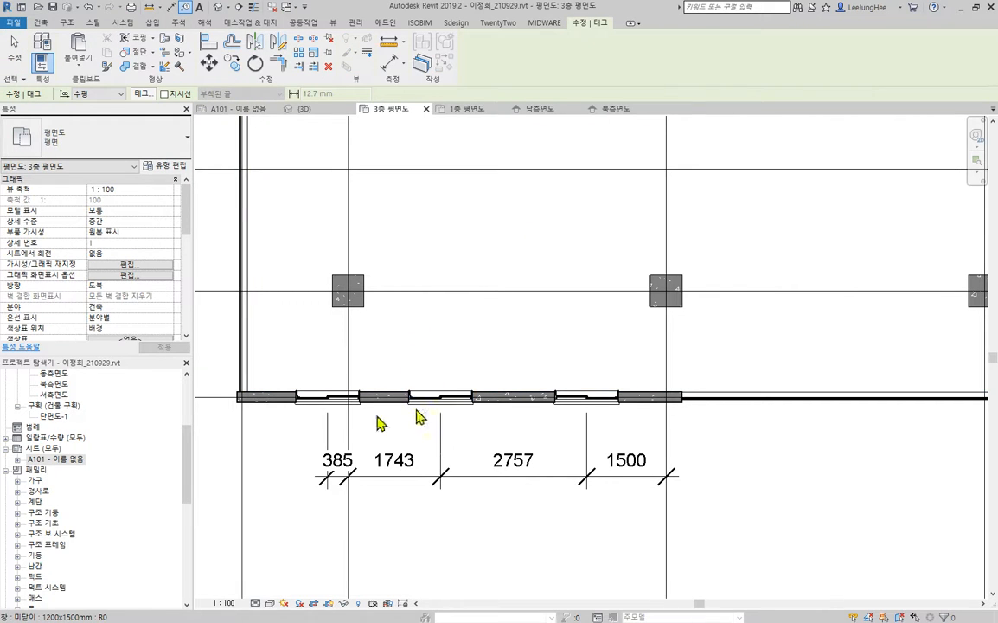
{"action": "left_click", "coordinate": [456, 408]}
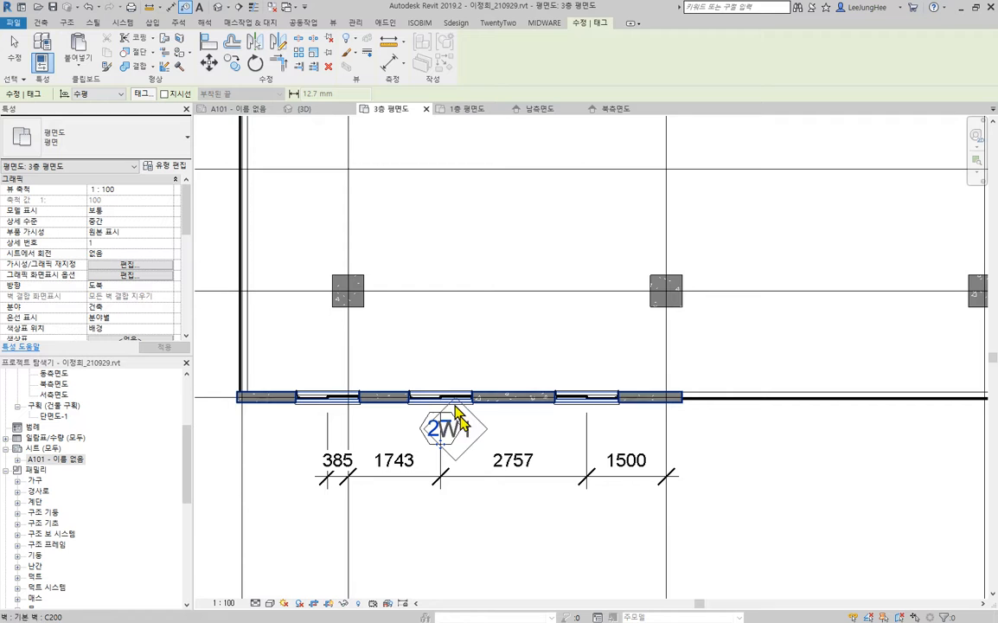
{"action": "left_click", "coordinate": [586, 403]}
{"action": "scroll", "coordinate": [605, 475], "scroll_direction": "up", "scroll_amount": 4}
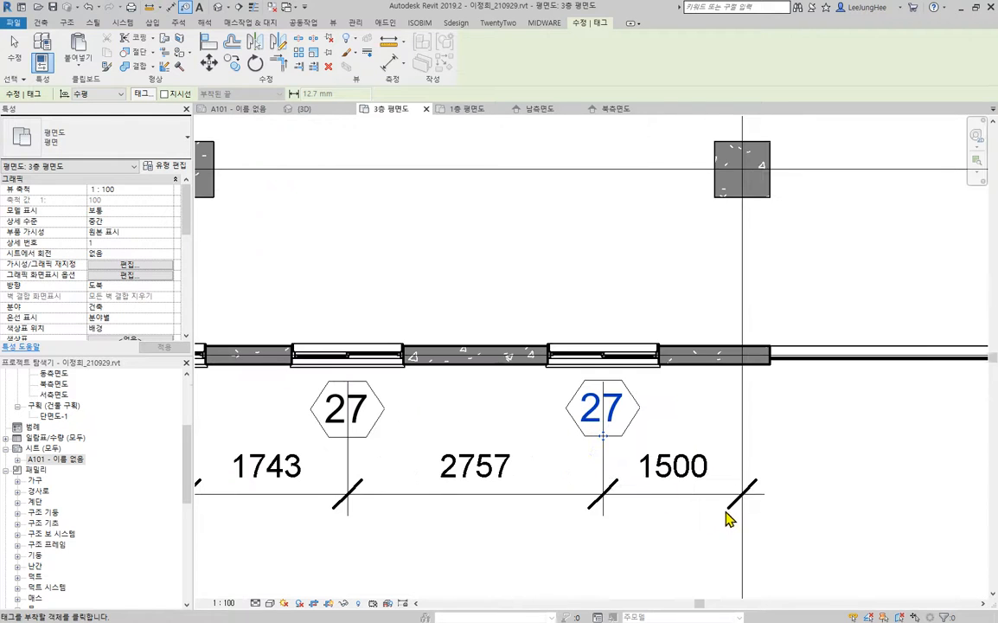
{"action": "key", "text": "Escape"}
{"action": "left_click", "coordinate": [629, 424]}
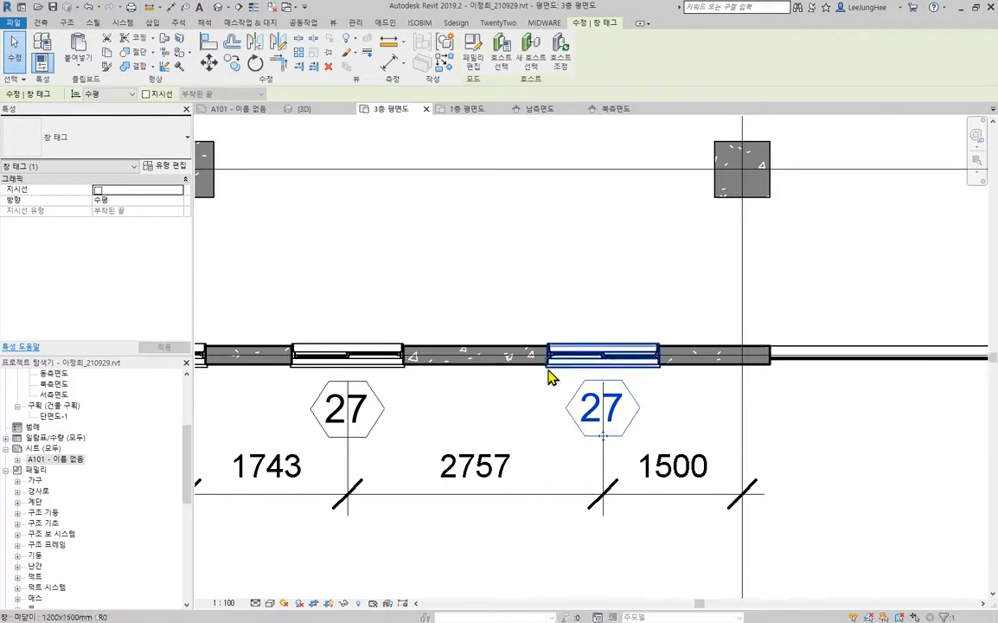
{"action": "key", "text": "Escape"}
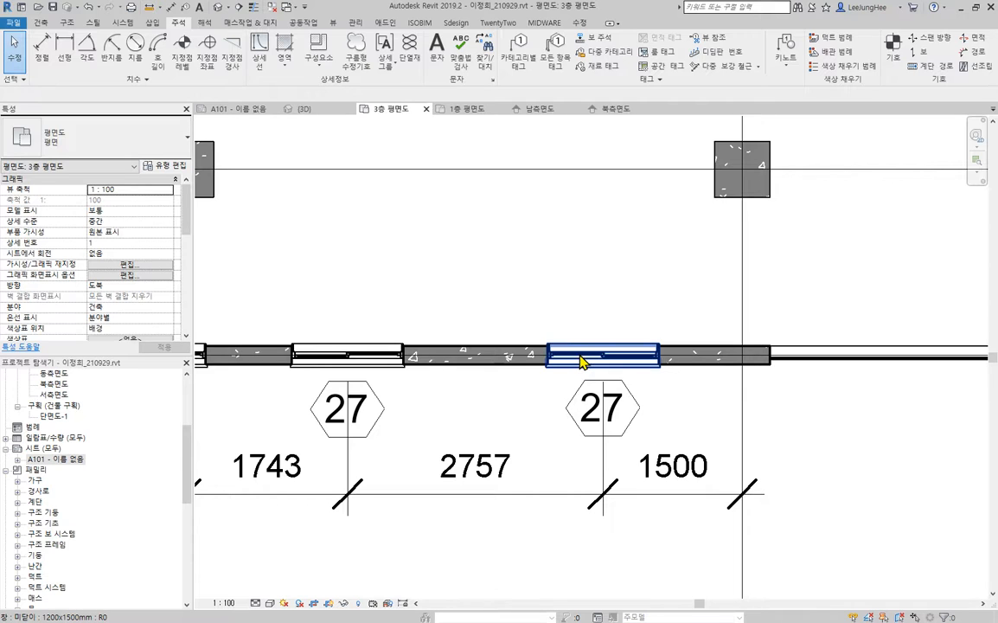
Set the type mark of the 미닫이 1200x1500mm window type to WW.
{"action": "left_click", "coordinate": [579, 360]}
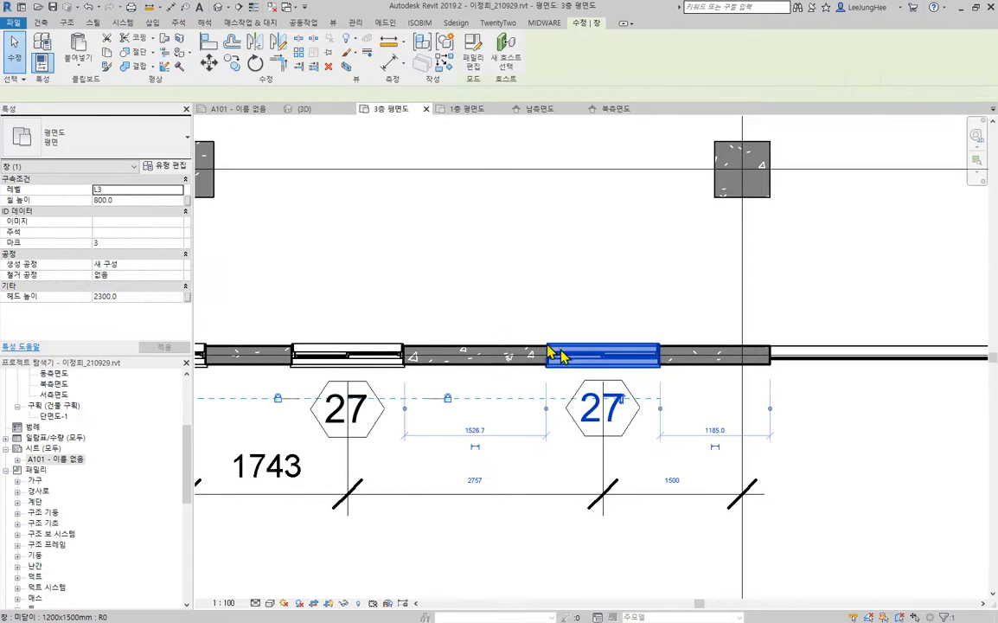
{"action": "left_click", "coordinate": [167, 166]}
{"action": "scroll", "coordinate": [553, 320], "scroll_direction": "down", "scroll_amount": 3}
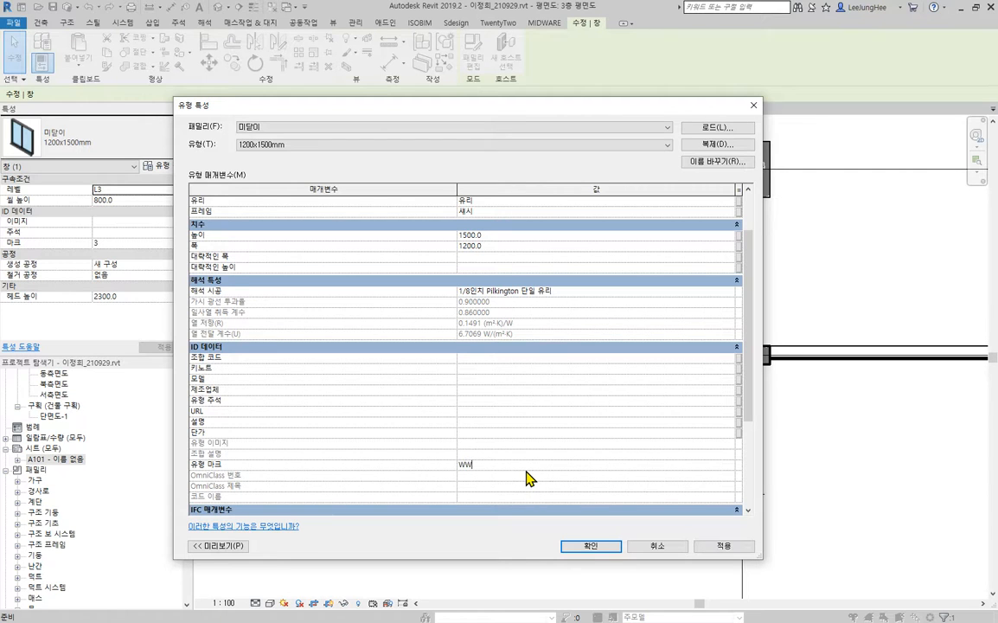
{"action": "left_click", "coordinate": [590, 546]}
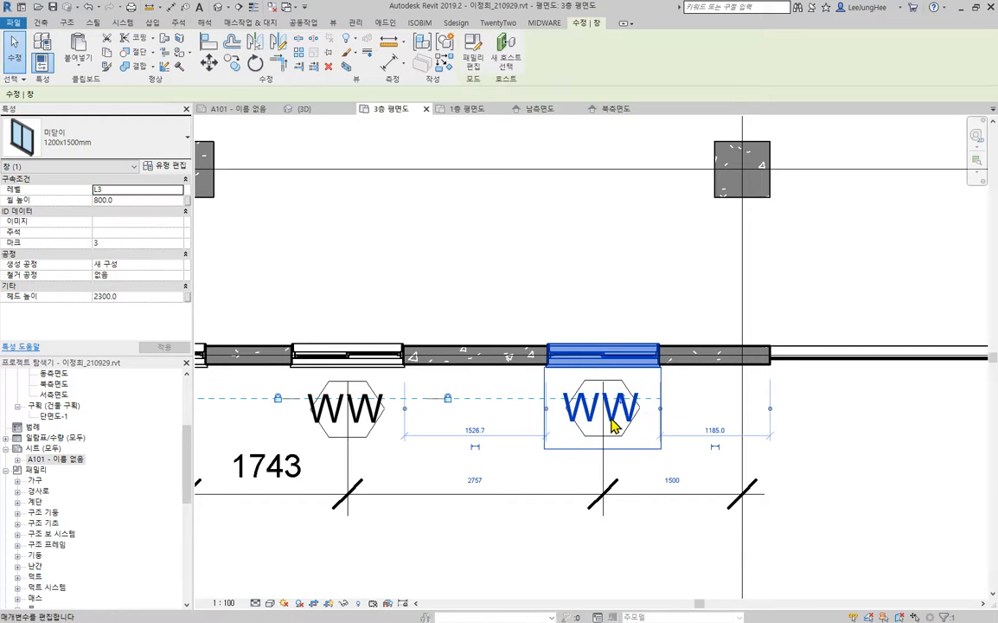
{"action": "left_click", "coordinate": [554, 281]}
Tag by category the round window between grids X2 and X3 on the Y5 wall.
{"action": "scroll", "coordinate": [538, 276], "scroll_direction": "down", "scroll_amount": 3}
{"action": "mouse_move", "coordinate": [400, 249]}
{"action": "middle_mouse_down"}
{"action": "mouse_move", "coordinate": [575, 231]}
{"action": "mouse_move", "coordinate": [541, 330]}
{"action": "middle_mouse_up"}
{"action": "scroll", "coordinate": [747, 228], "scroll_direction": "down", "scroll_amount": 2}
{"action": "mouse_move", "coordinate": [747, 229]}
{"action": "middle_mouse_down"}
{"action": "mouse_move", "coordinate": [697, 364]}
{"action": "mouse_move", "coordinate": [563, 596]}
{"action": "middle_mouse_up"}
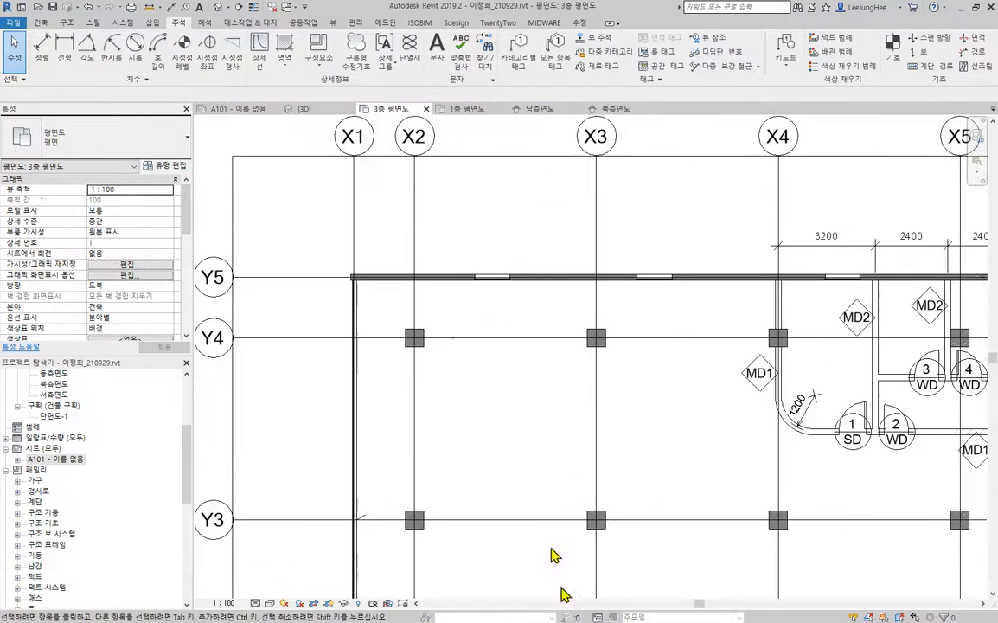
{"action": "scroll", "coordinate": [495, 286], "scroll_direction": "up", "scroll_amount": 4}
{"action": "left_click", "coordinate": [522, 67]}
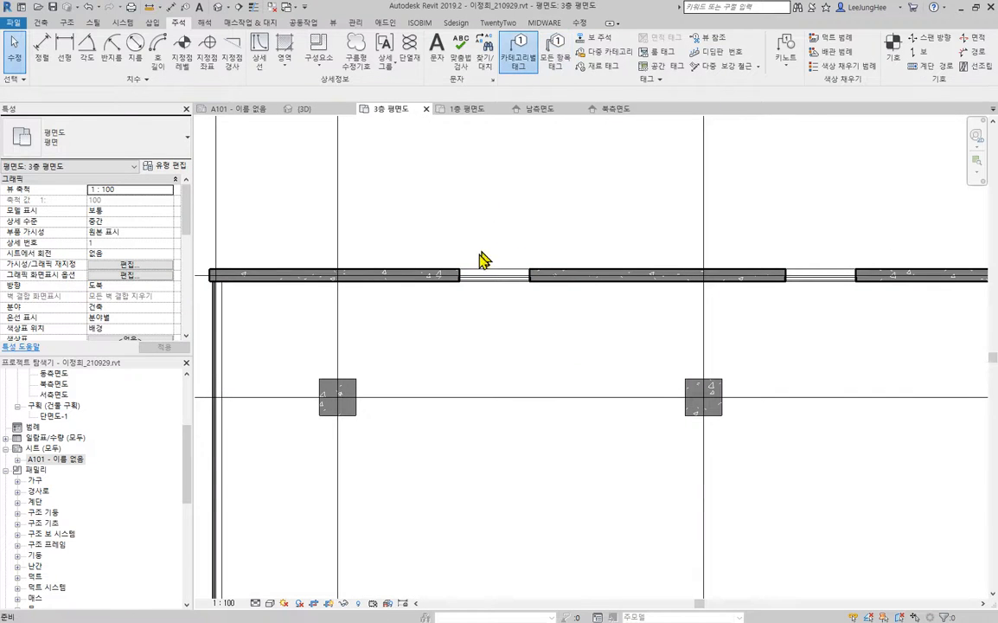
{"action": "left_click", "coordinate": [484, 277]}
{"action": "key", "text": "Escape"}
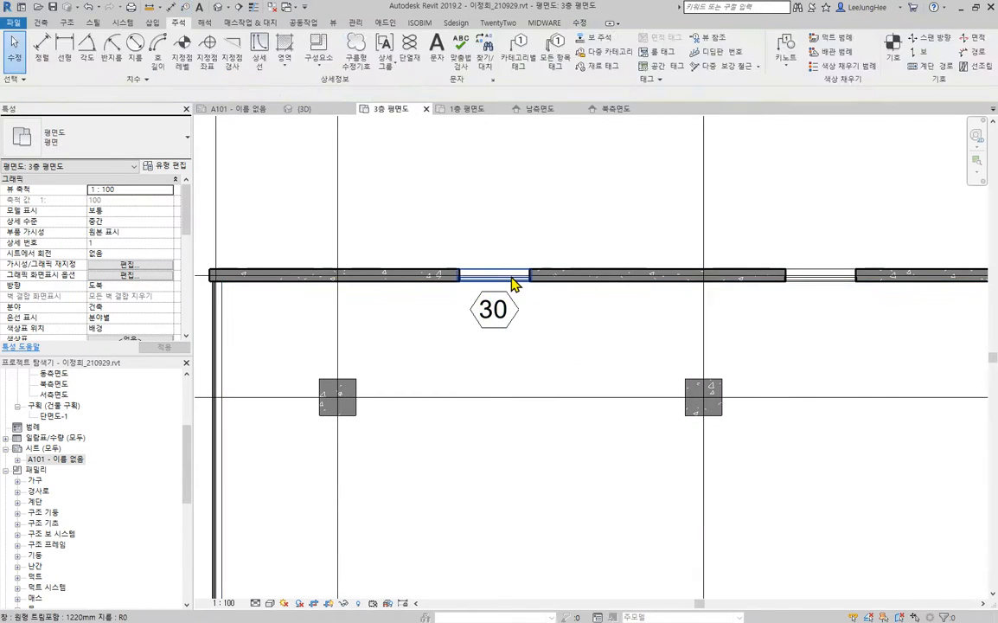
Set the type mark of the 원형 트림포함 1220mm 지름 window type to PW.
{"action": "left_click", "coordinate": [516, 277]}
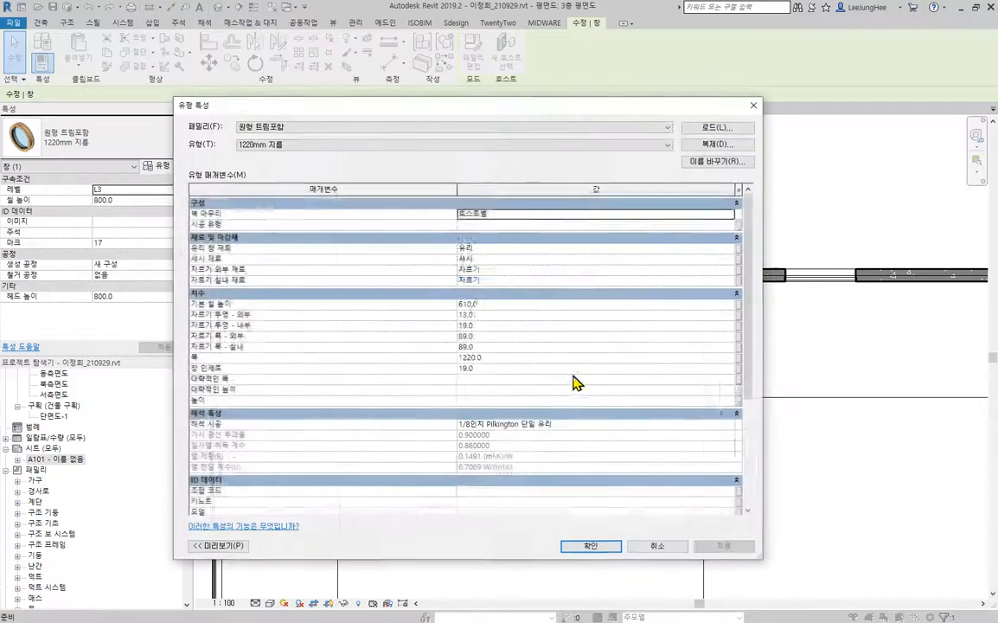
{"action": "scroll", "coordinate": [572, 377], "scroll_direction": "down", "scroll_amount": 5}
{"action": "left_click", "coordinate": [474, 442]}
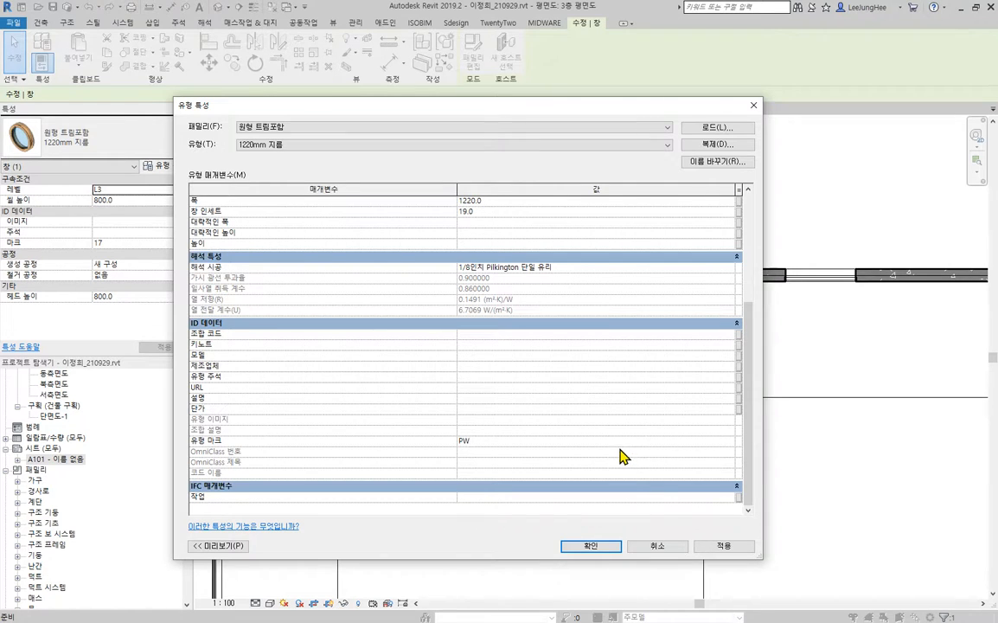
{"action": "left_click", "coordinate": [567, 547]}
{"action": "left_click", "coordinate": [508, 487]}
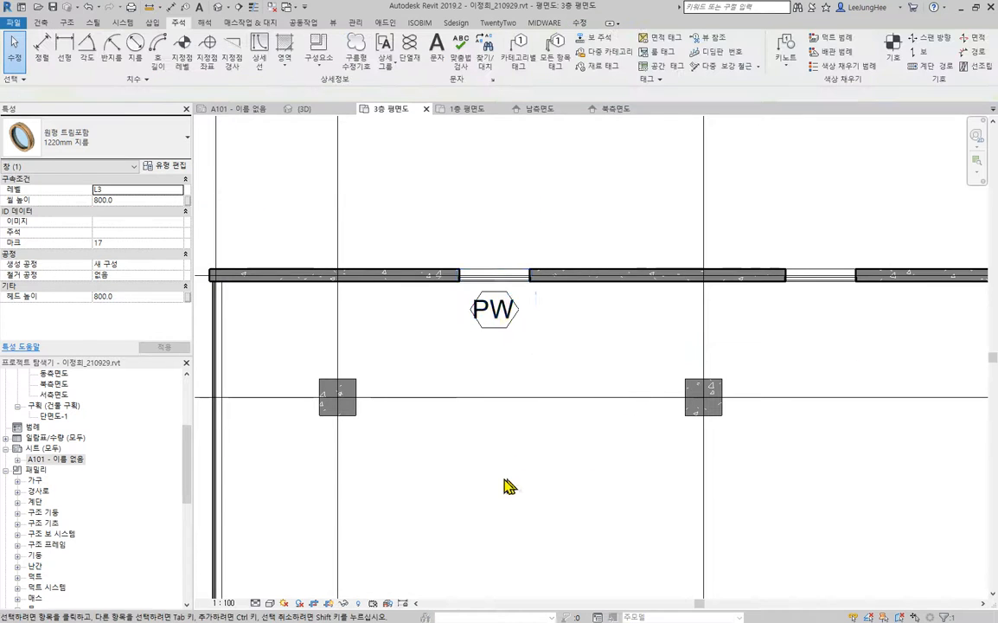
In the 3D view, select the C200 parapet wall at the roof edge and inspect the join options at its end.
{"action": "scroll", "coordinate": [509, 487], "scroll_direction": "down", "scroll_amount": 3}
{"action": "middle_click_drag", "start_coordinate": [662, 485], "coordinate": [508, 196]}
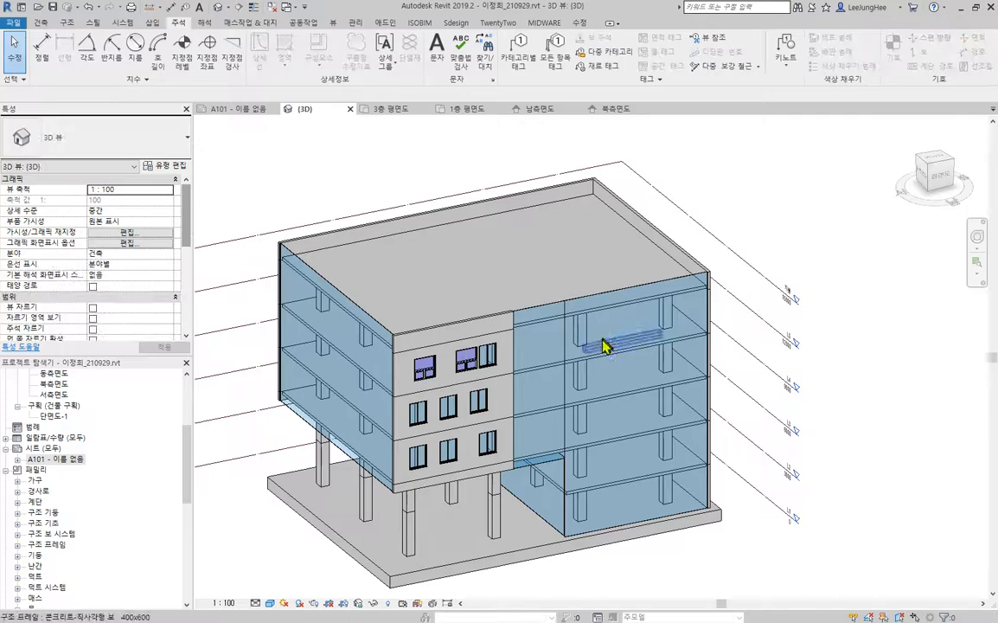
{"action": "middle_click_drag", "start_coordinate": [601, 345], "coordinate": [512, 417], "text": "shift"}
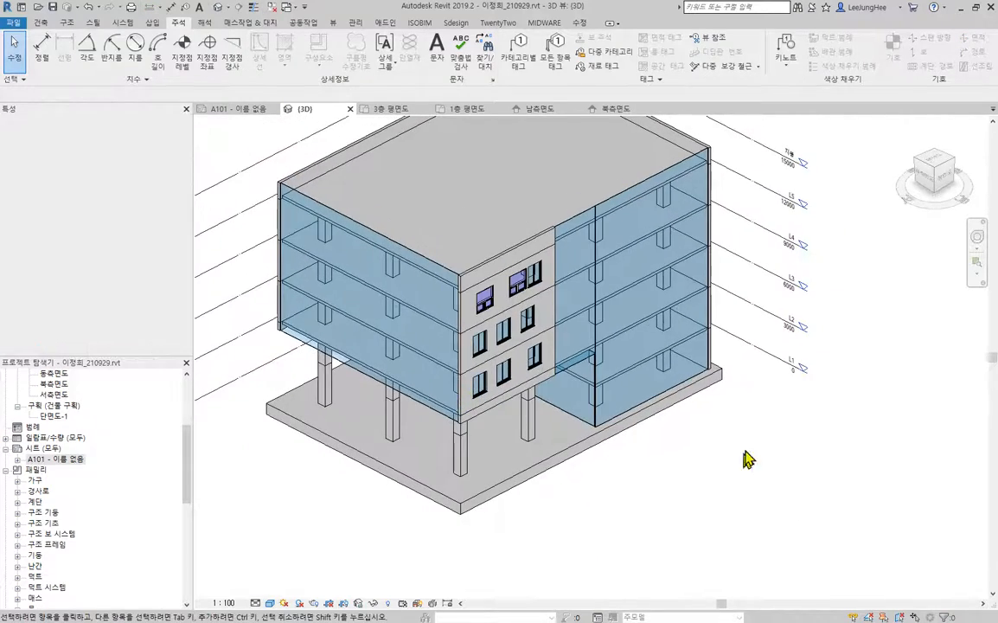
{"action": "middle_click_drag", "start_coordinate": [749, 459], "coordinate": [815, 515]}
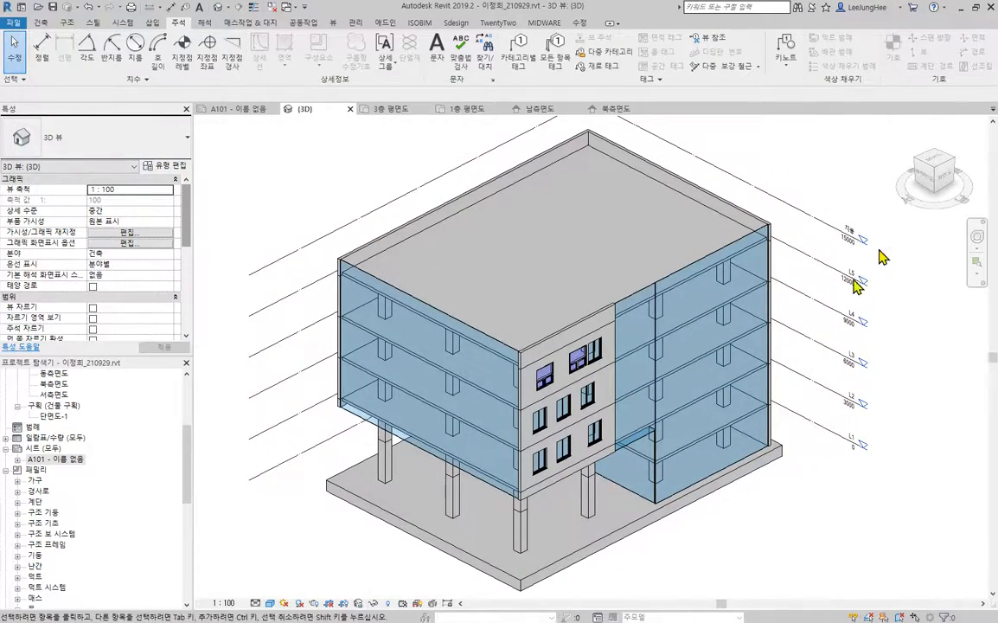
{"action": "middle_click_drag", "start_coordinate": [502, 274], "coordinate": [597, 268]}
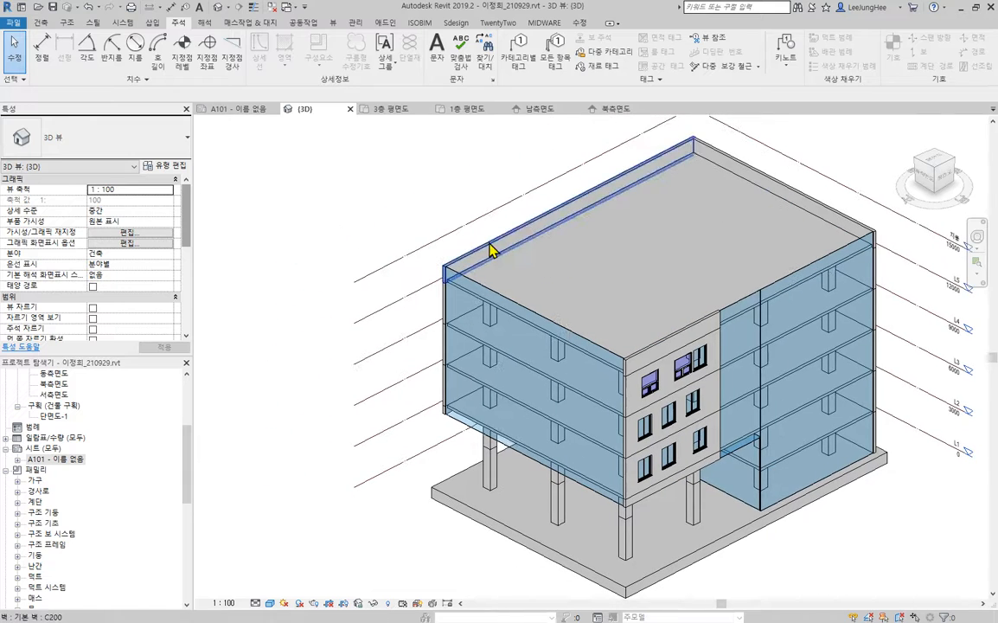
{"action": "left_click", "coordinate": [445, 283]}
{"action": "scroll", "coordinate": [447, 288], "scroll_direction": "up", "scroll_amount": 4}
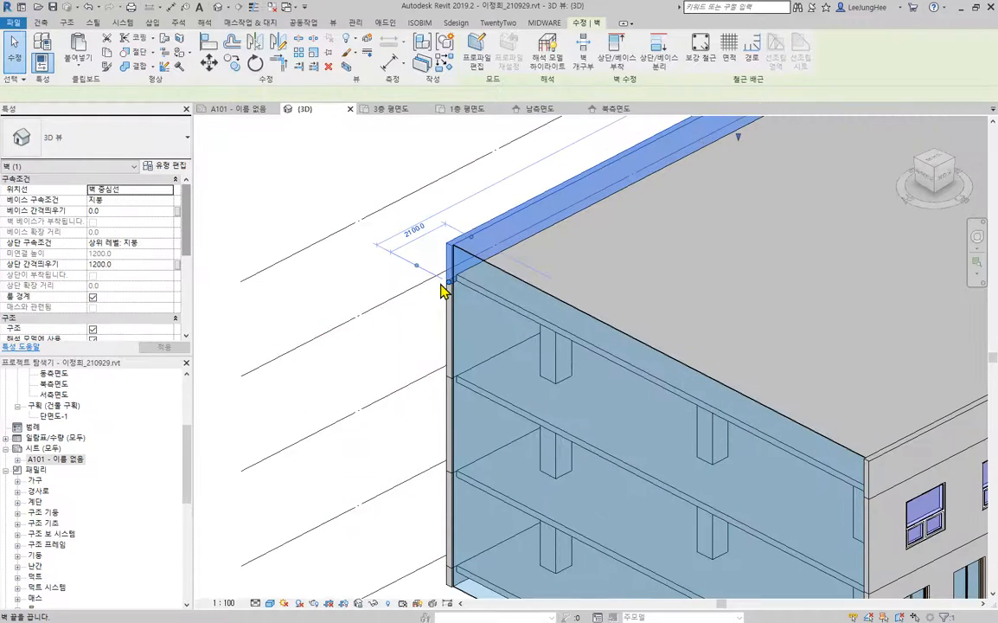
{"action": "right_click", "coordinate": [448, 286]}
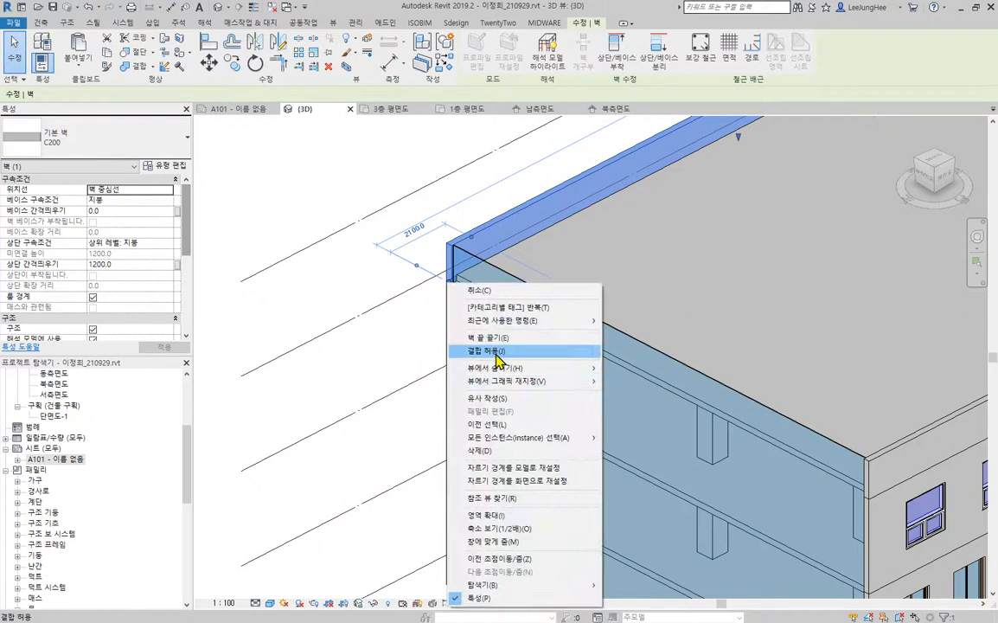
{"action": "left_click", "coordinate": [322, 308]}
{"action": "scroll", "coordinate": [458, 290], "scroll_direction": "up", "scroll_amount": 4}
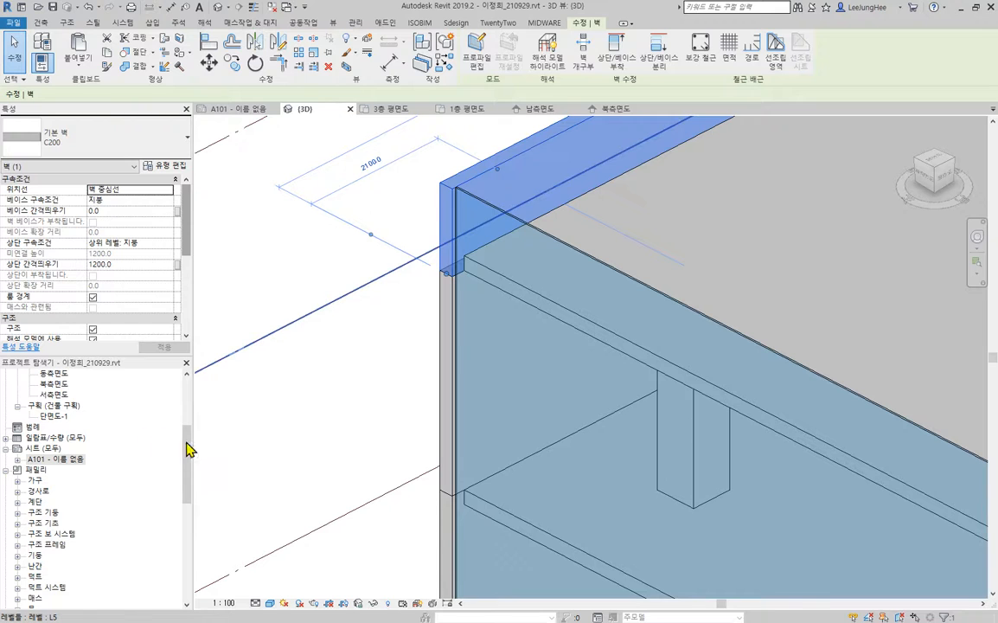
Return to the 3층 평면도 view and examine the end of the C200 wall at grids X1 and Y5.
{"action": "left_click", "coordinate": [400, 110]}
{"action": "mouse_move", "coordinate": [379, 248]}
{"action": "middle_mouse_down"}
{"action": "mouse_move", "coordinate": [524, 433]}
{"action": "mouse_move", "coordinate": [450, 345]}
{"action": "mouse_move", "coordinate": [535, 427]}
{"action": "middle_mouse_up"}
{"action": "scroll", "coordinate": [374, 235], "scroll_direction": "up", "scroll_amount": 2}
{"action": "scroll", "coordinate": [536, 429], "scroll_direction": "up", "scroll_amount": 3}
{"action": "key", "text": "Escape"}
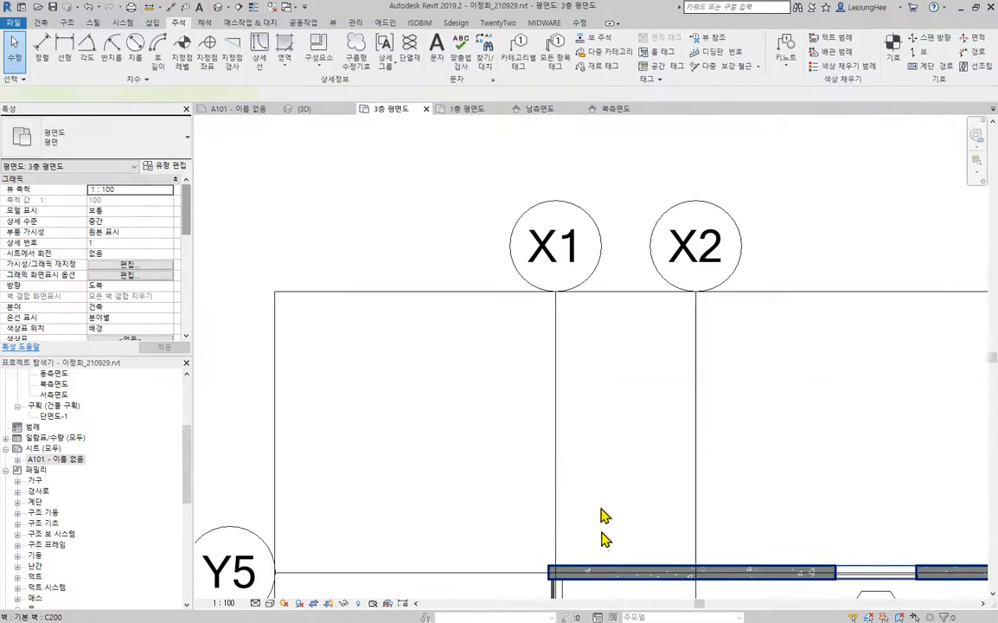
{"action": "middle_click_drag", "start_coordinate": [604, 517], "coordinate": [525, 294]}
{"action": "left_click", "coordinate": [535, 349]}
{"action": "scroll", "coordinate": [481, 356], "scroll_direction": "up", "scroll_amount": 2}
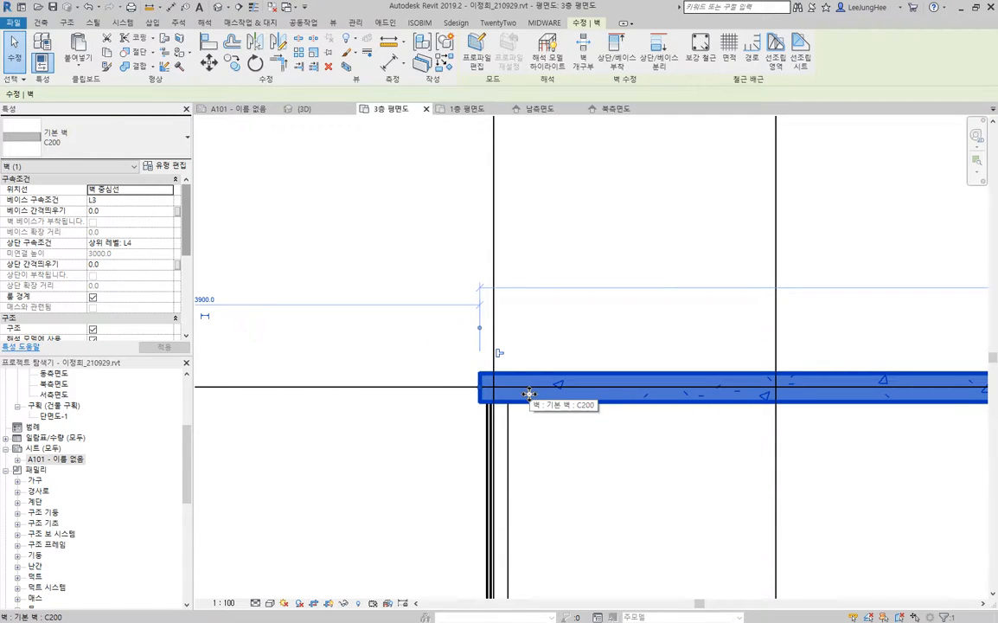
Examine the Y5 wall along its length to grid X6, and review the window tags and dimensions across the floor plan.
{"action": "scroll", "coordinate": [537, 456], "scroll_direction": "down", "scroll_amount": 6}
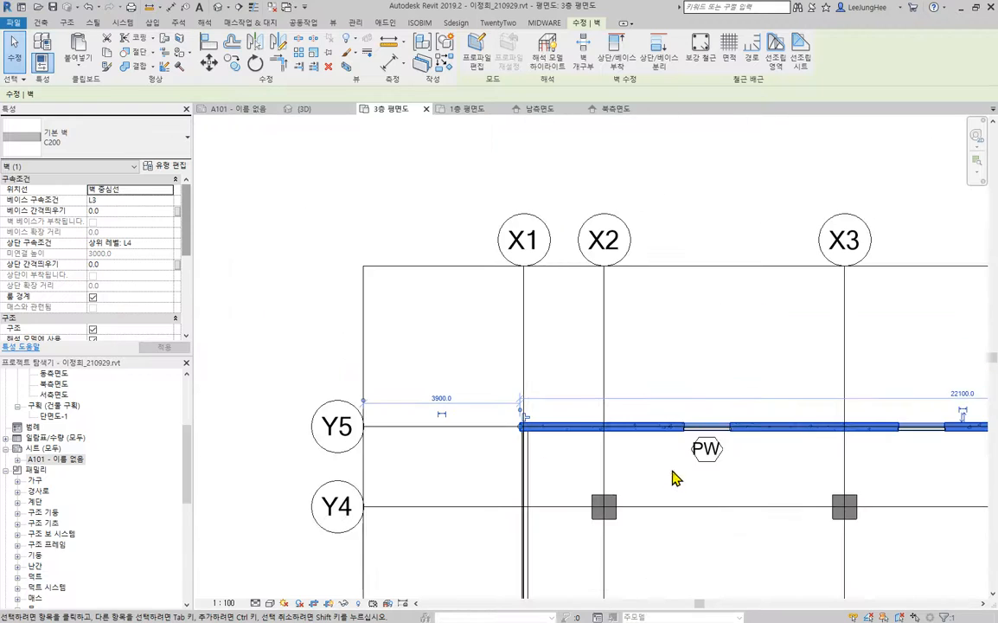
{"action": "middle_click_drag", "start_coordinate": [676, 478], "coordinate": [186, 255]}
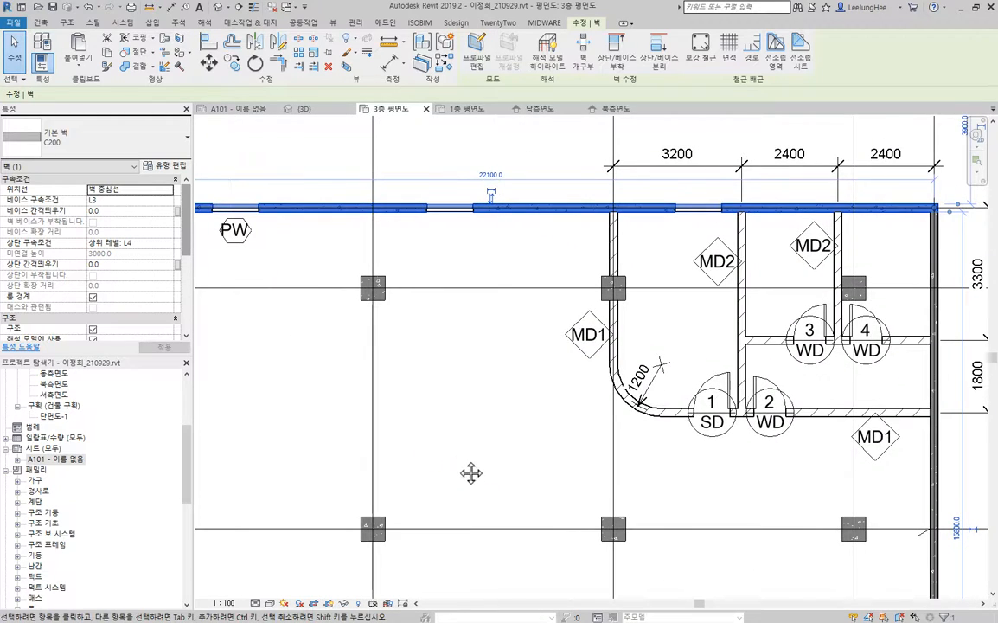
{"action": "middle_click_drag", "start_coordinate": [470, 472], "coordinate": [495, 526]}
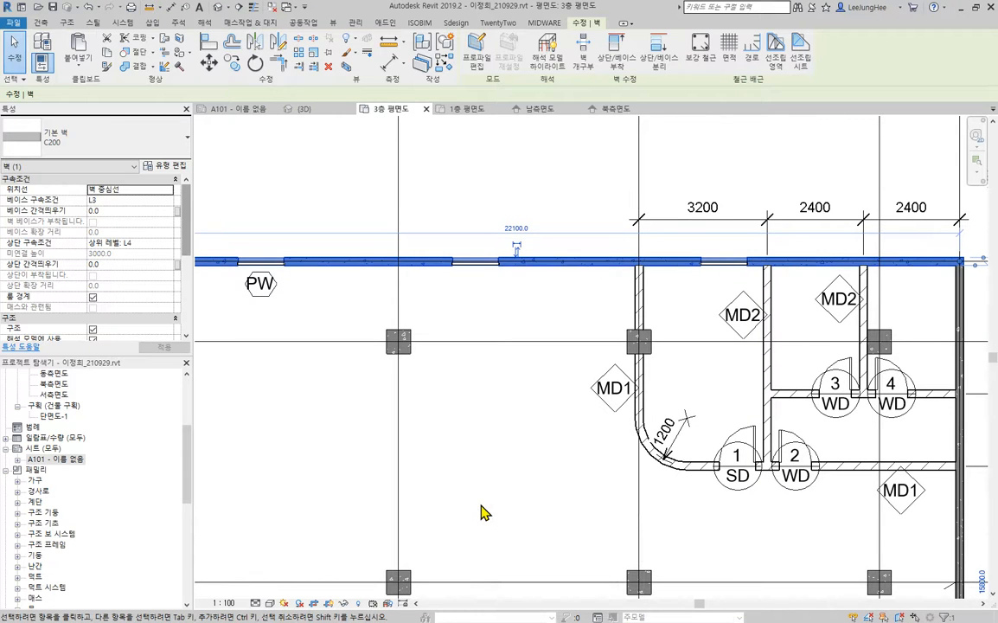
{"action": "scroll", "coordinate": [483, 512], "scroll_direction": "down", "scroll_amount": 3}
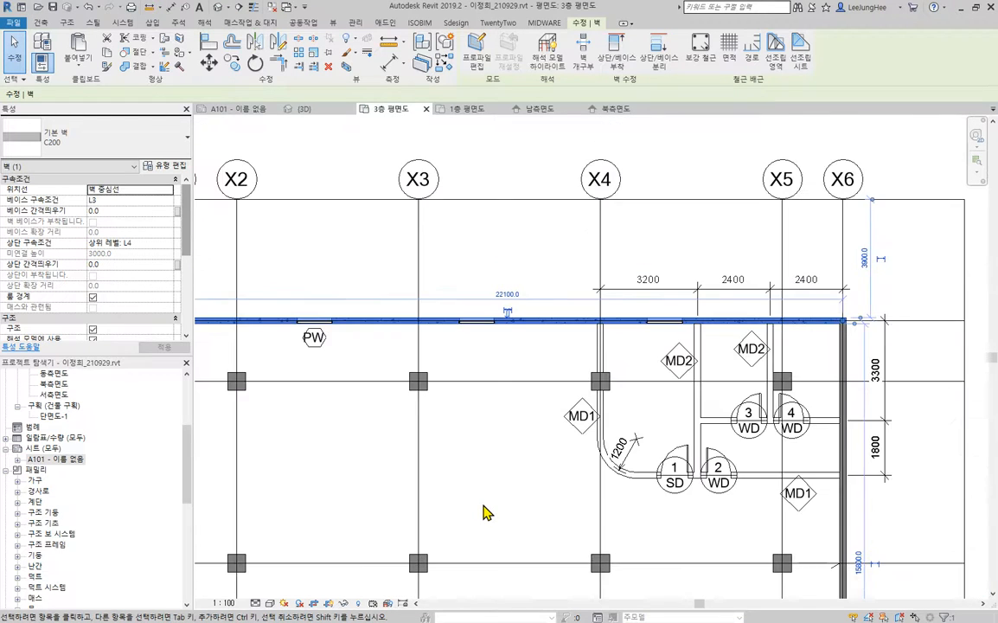
{"action": "middle_click_drag", "start_coordinate": [485, 512], "coordinate": [697, 457]}
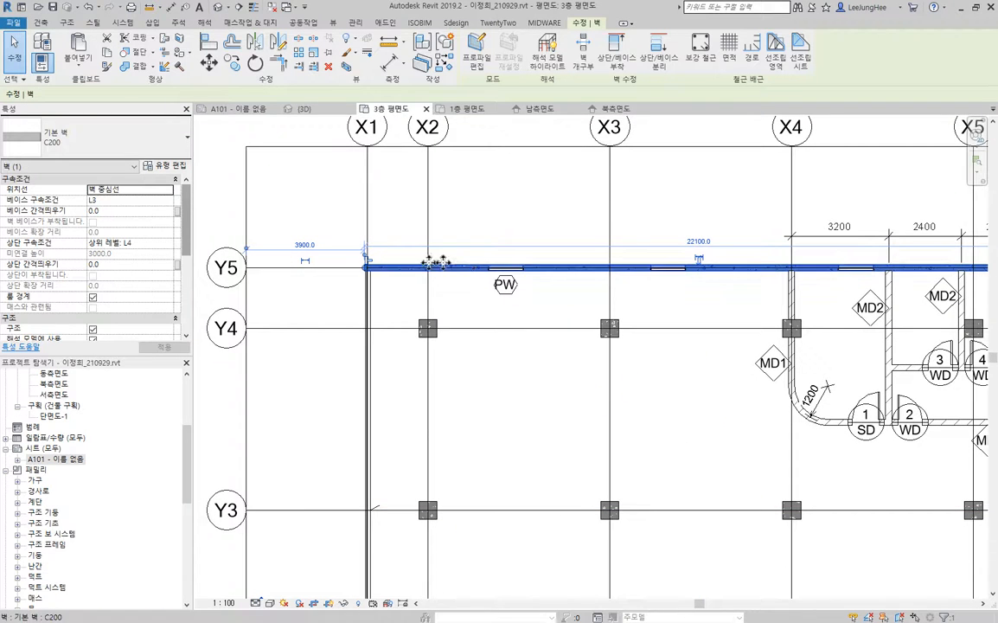
{"action": "left_click", "coordinate": [506, 210]}
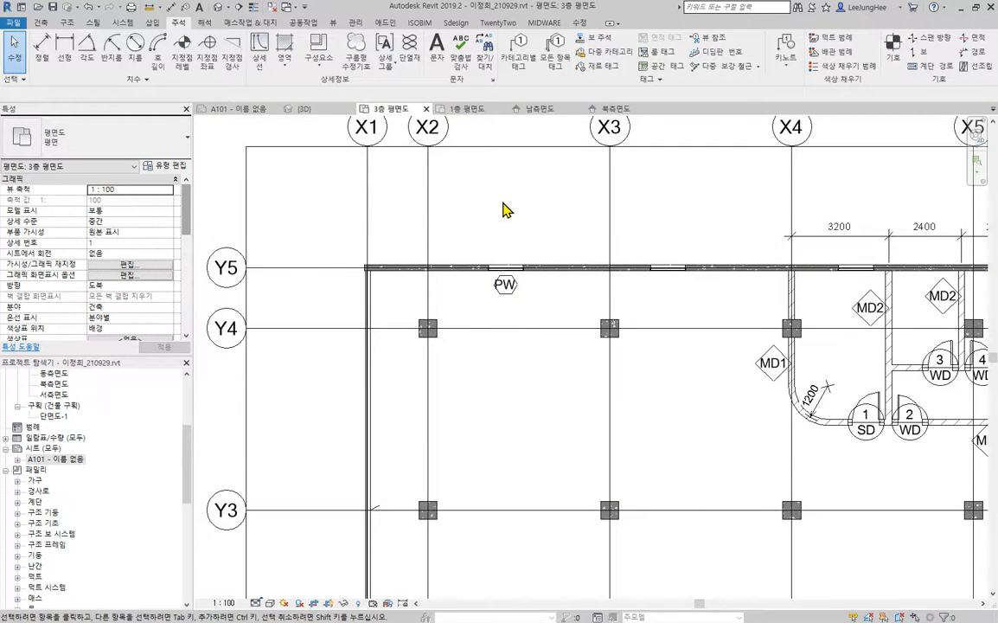
{"action": "scroll", "coordinate": [489, 364], "scroll_direction": "down", "scroll_amount": 2}
{"action": "middle_click_drag", "start_coordinate": [605, 423], "coordinate": [490, 251]}
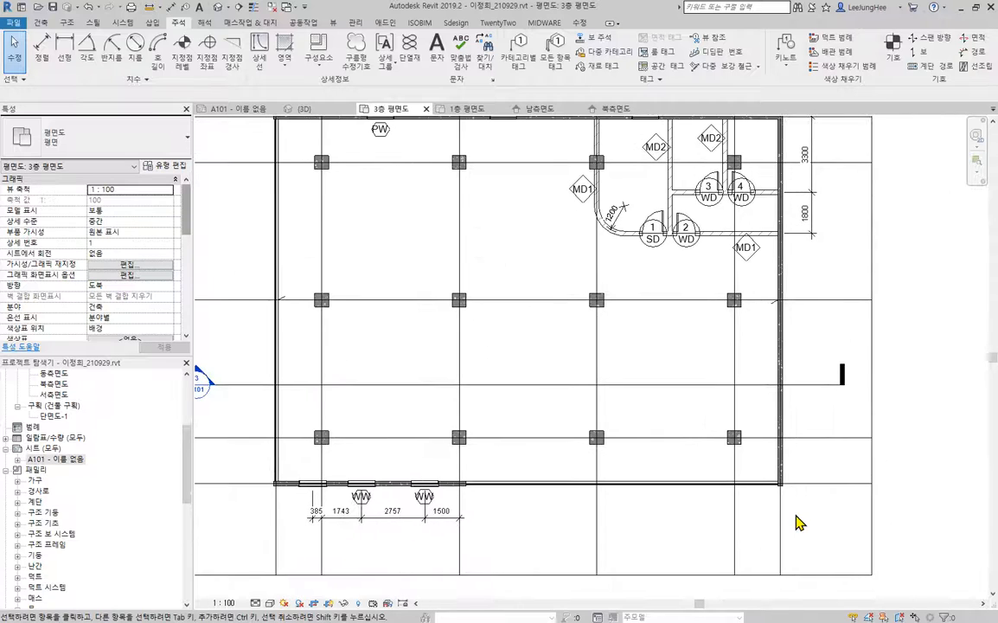
{"action": "middle_click_drag", "start_coordinate": [835, 564], "coordinate": [870, 586]}
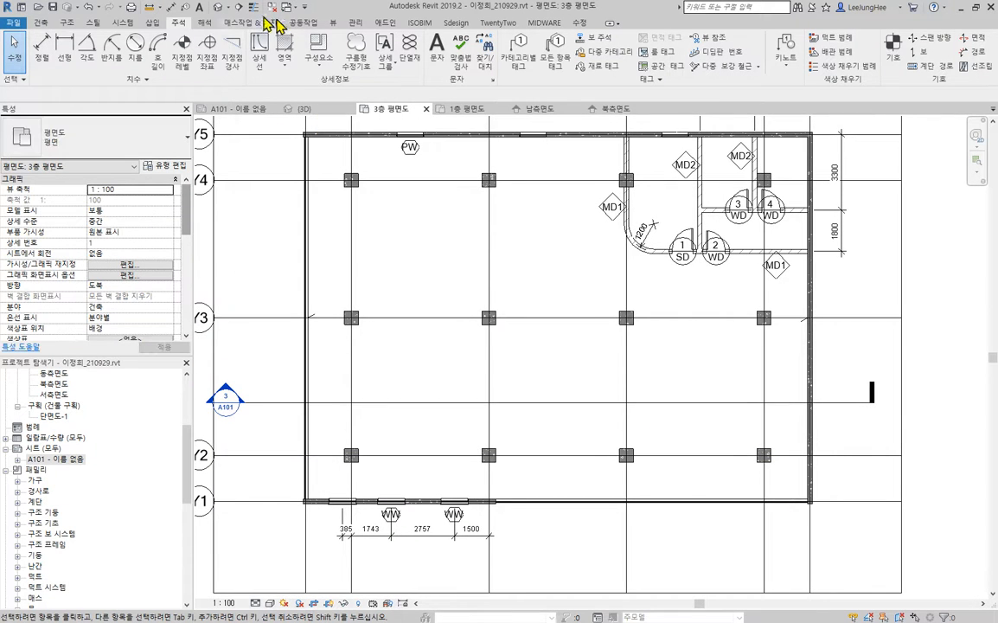